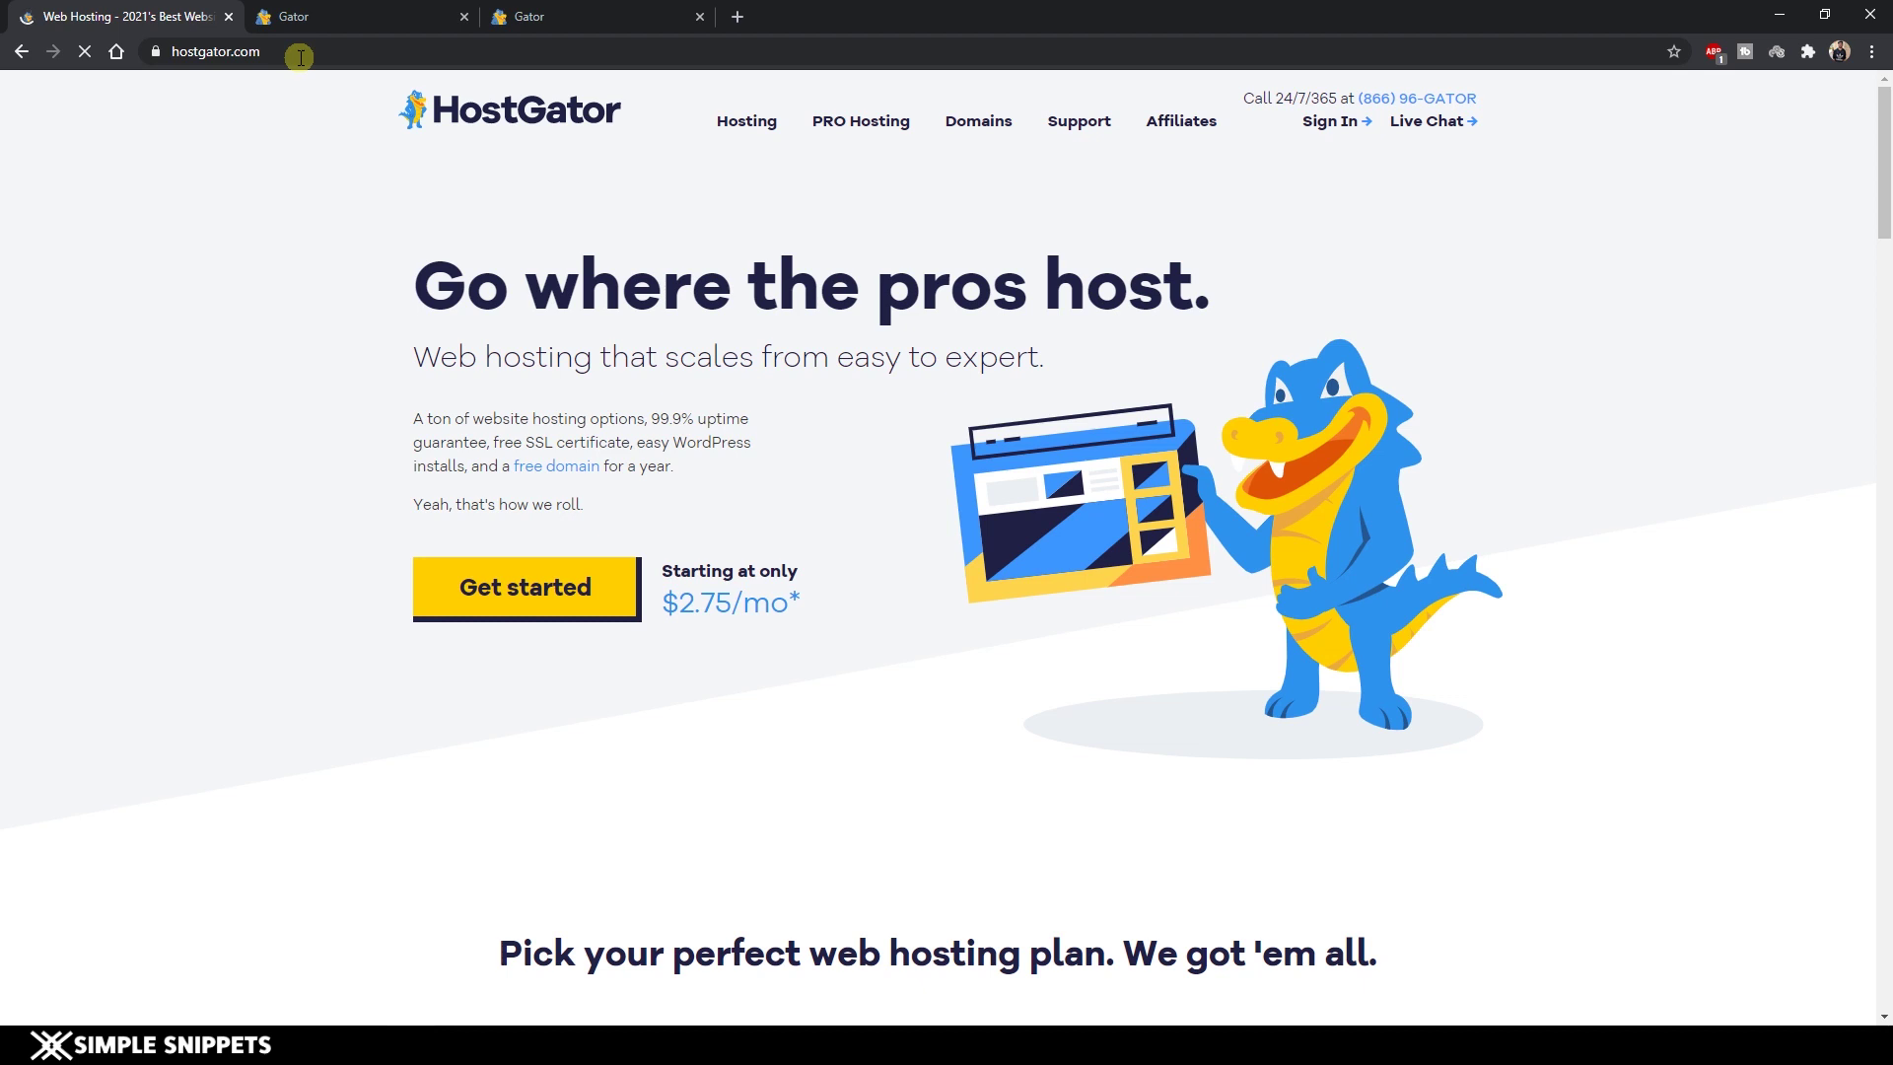
Go to the Gator Website Builder product page from hostgator.com's Hosting menu.
{"action": "left_click", "coordinate": [245, 55]}
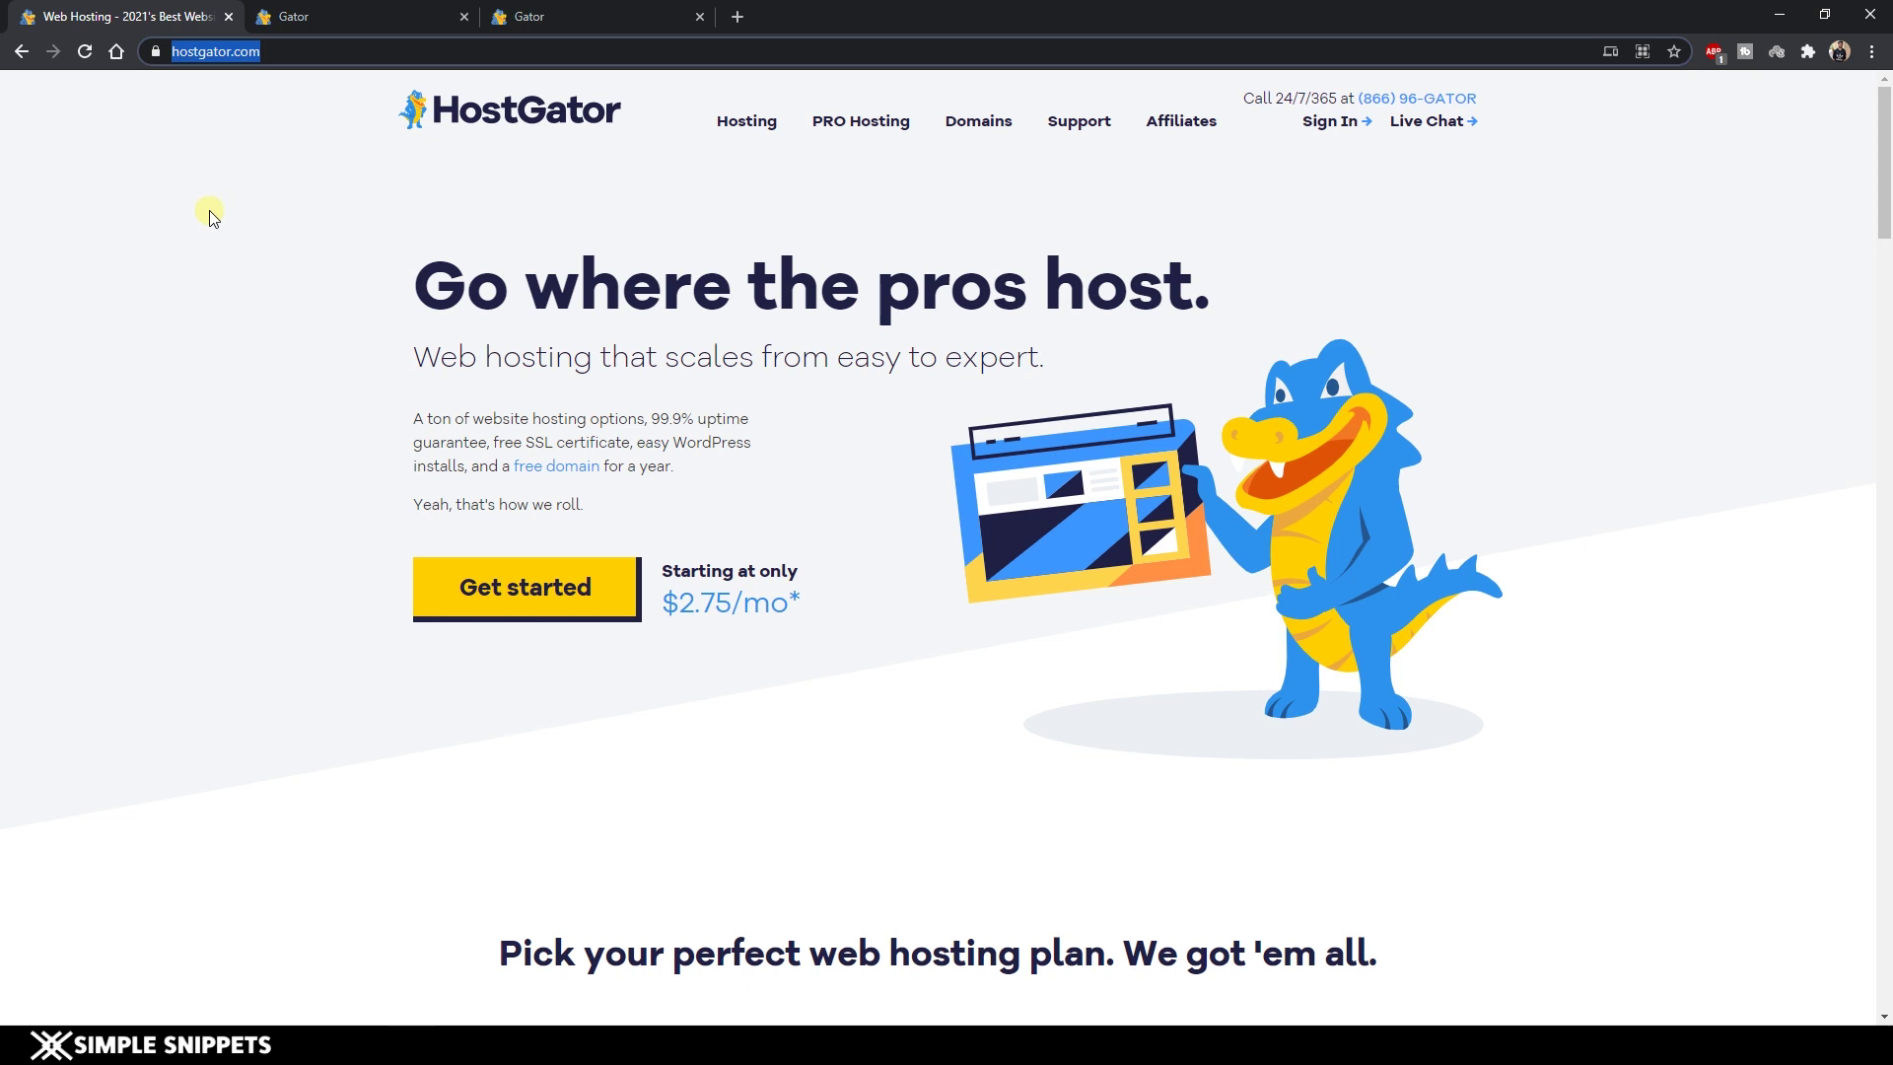
{"action": "mouse_move", "coordinate": [767, 126]}
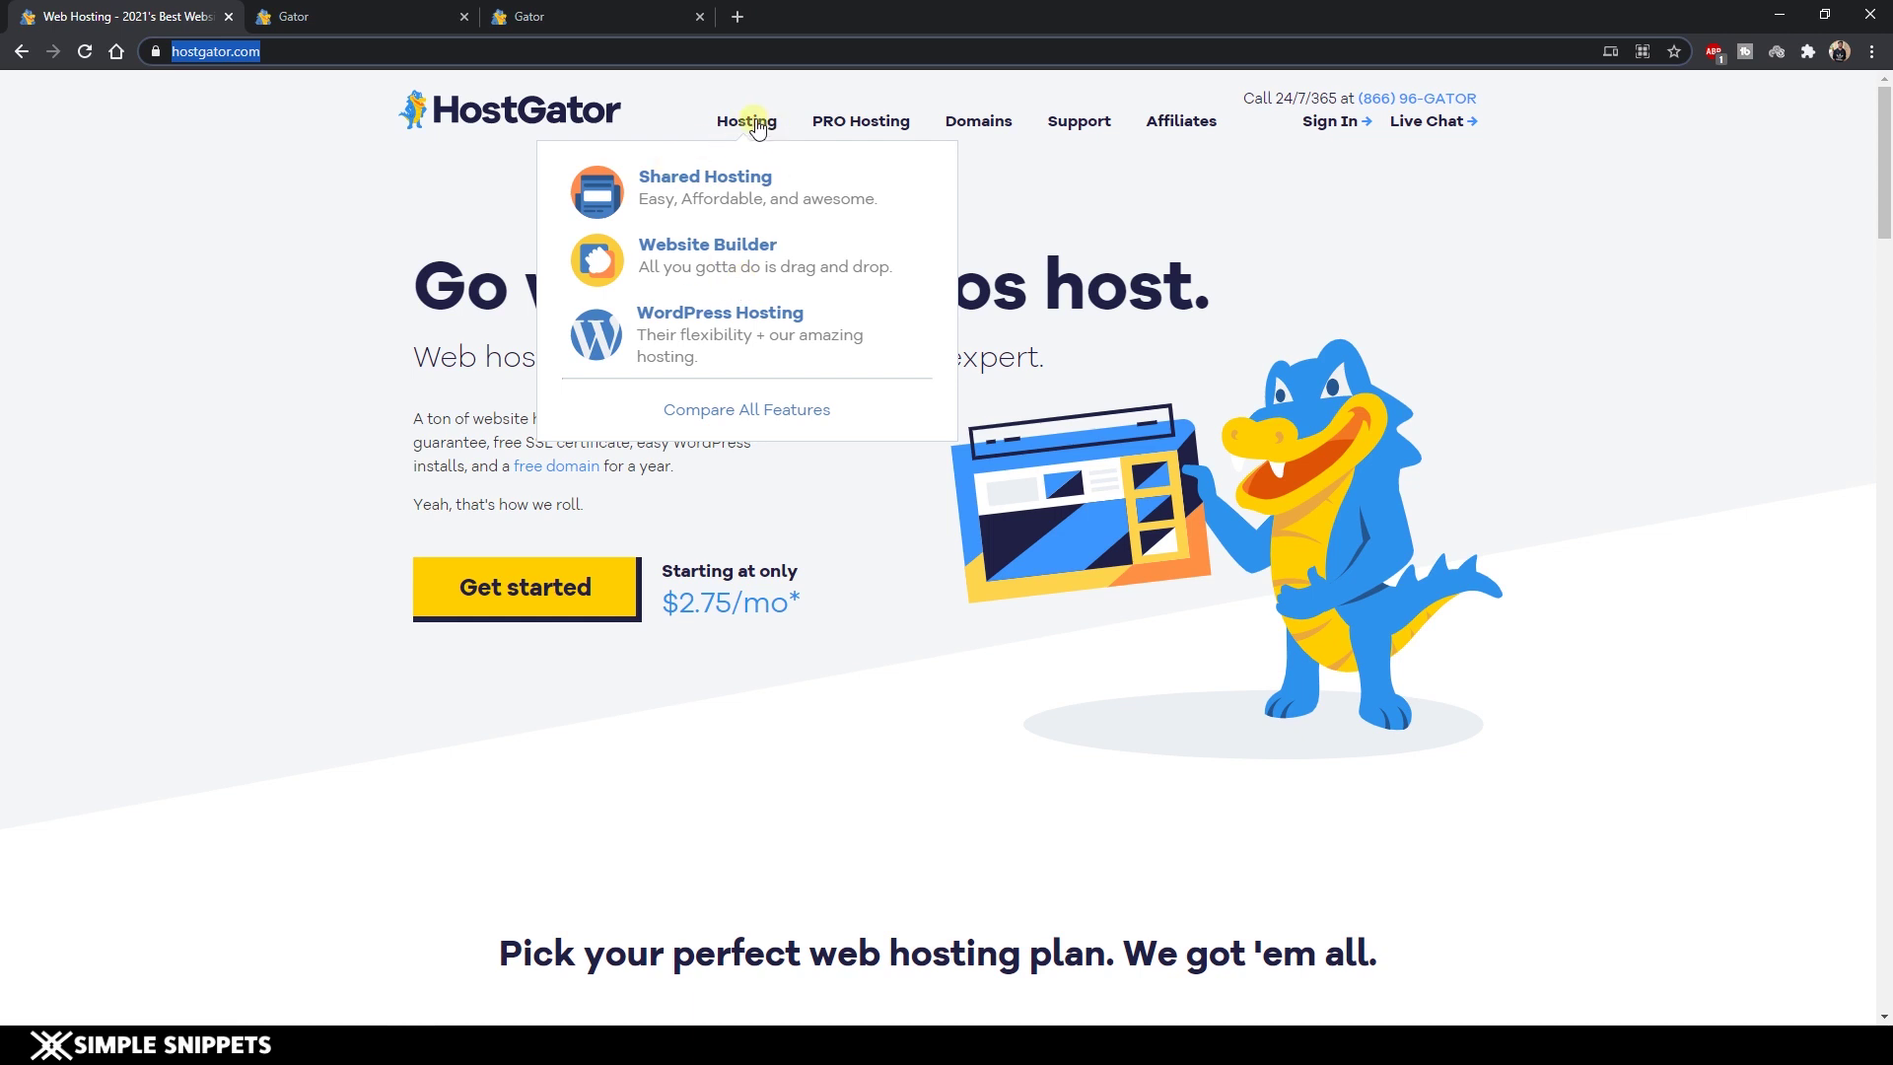
{"action": "left_click", "coordinate": [716, 246]}
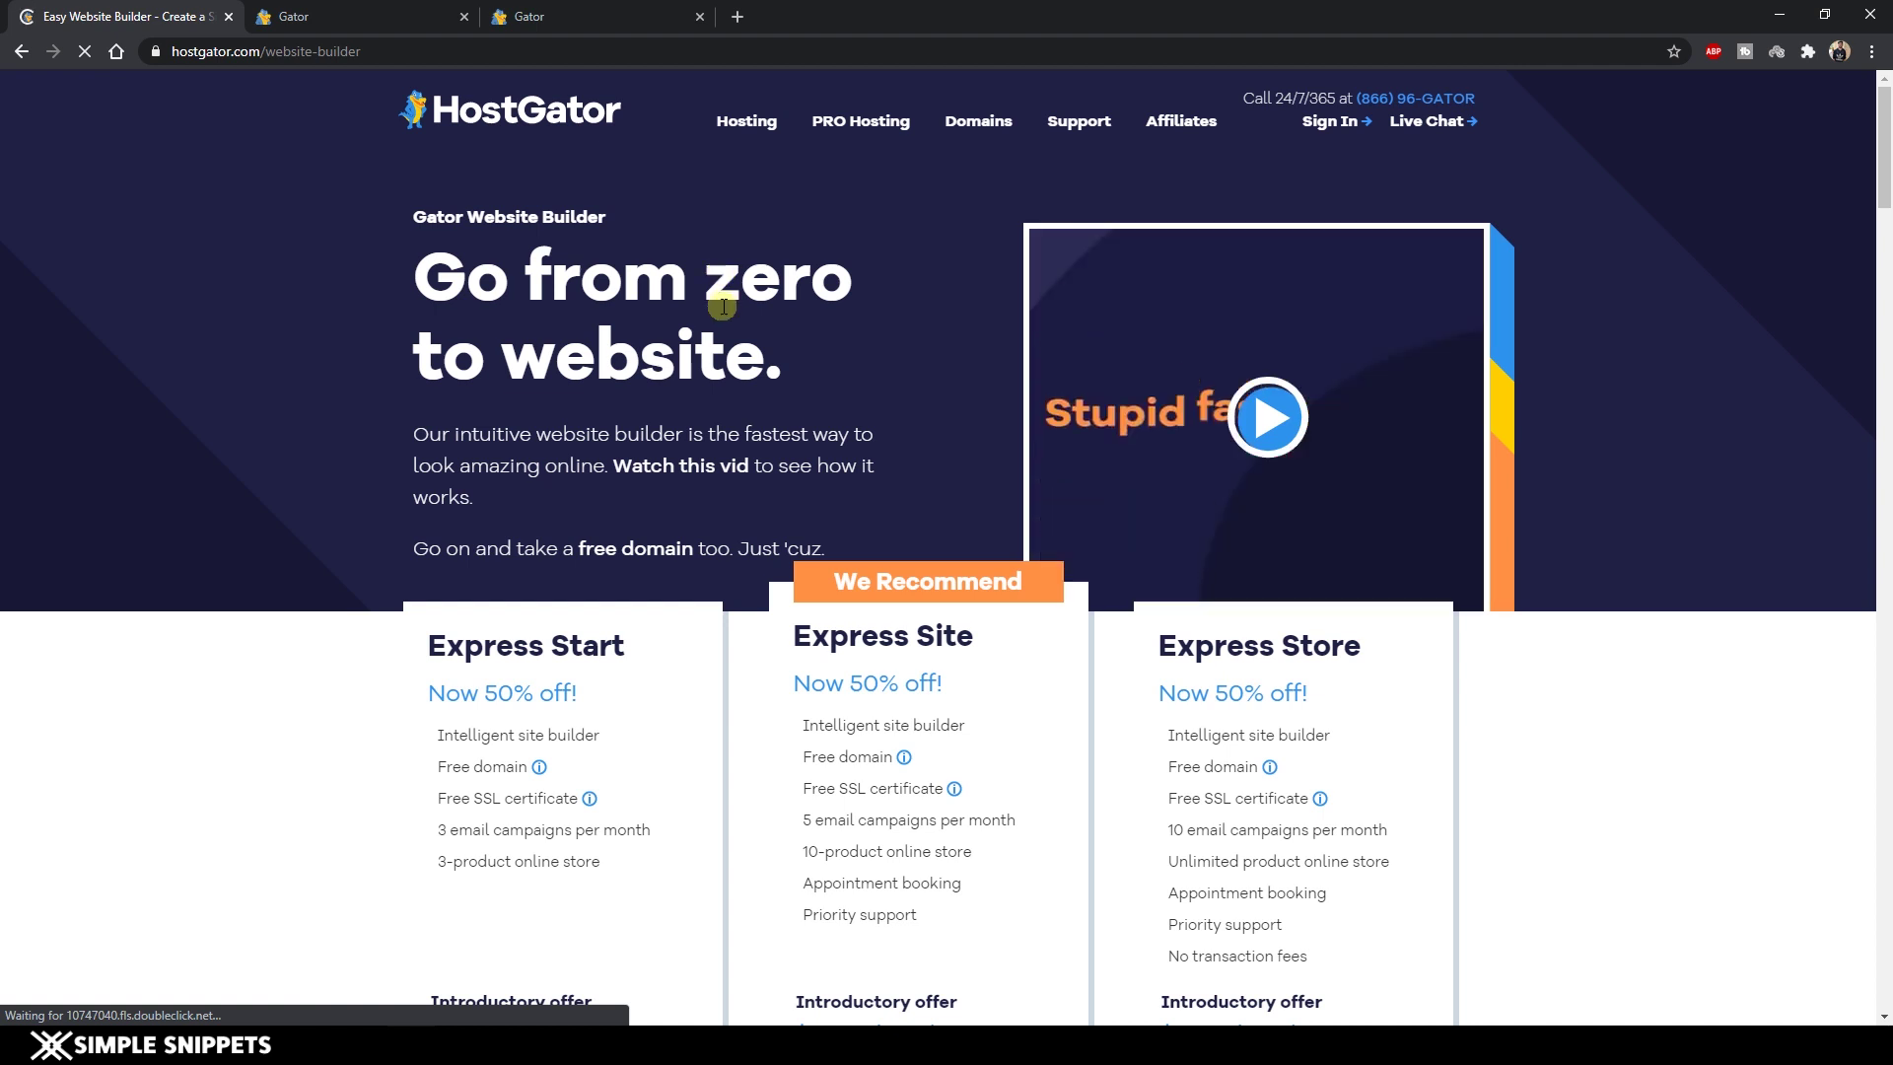
Scroll down to the Express plans and highlight the Express Site plan name.
{"action": "scroll", "coordinate": [710, 316], "scroll_direction": "down", "scroll_amount": 3}
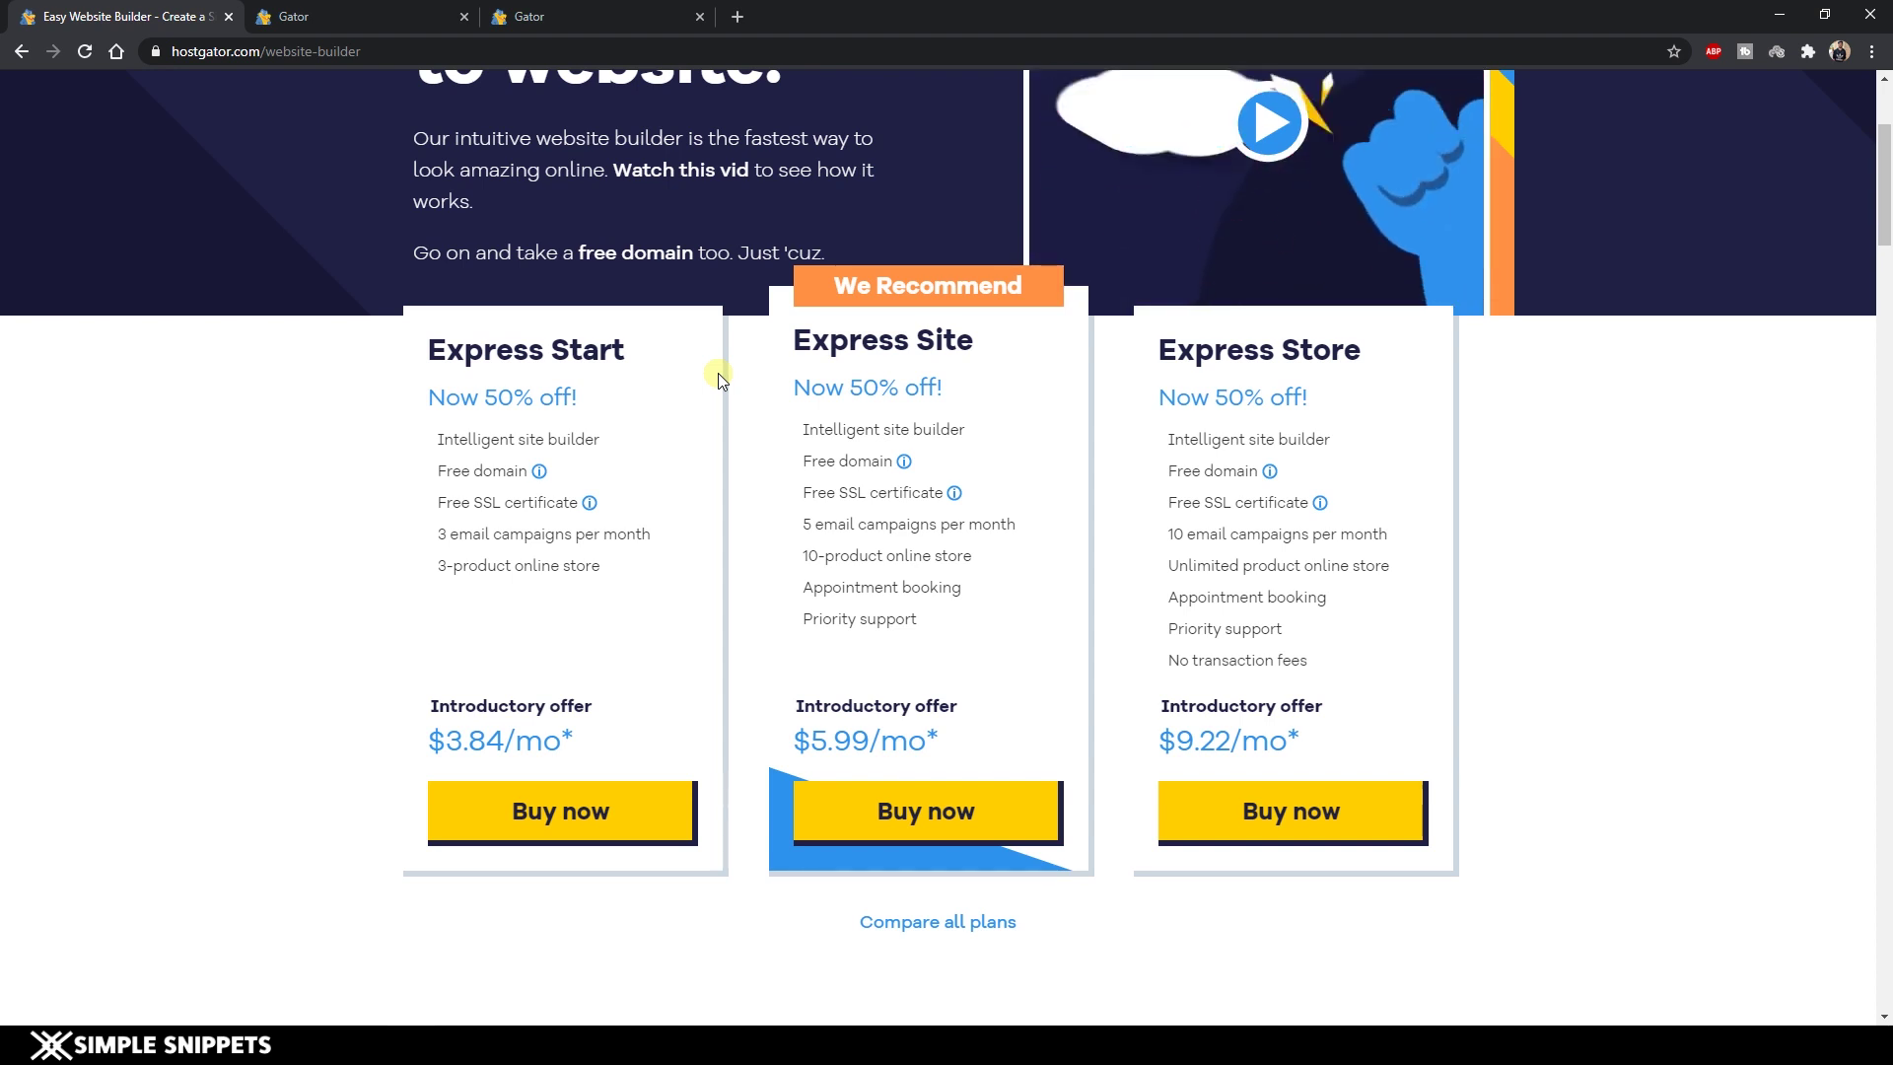
{"action": "left_click_drag", "start_coordinate": [790, 340], "coordinate": [970, 331]}
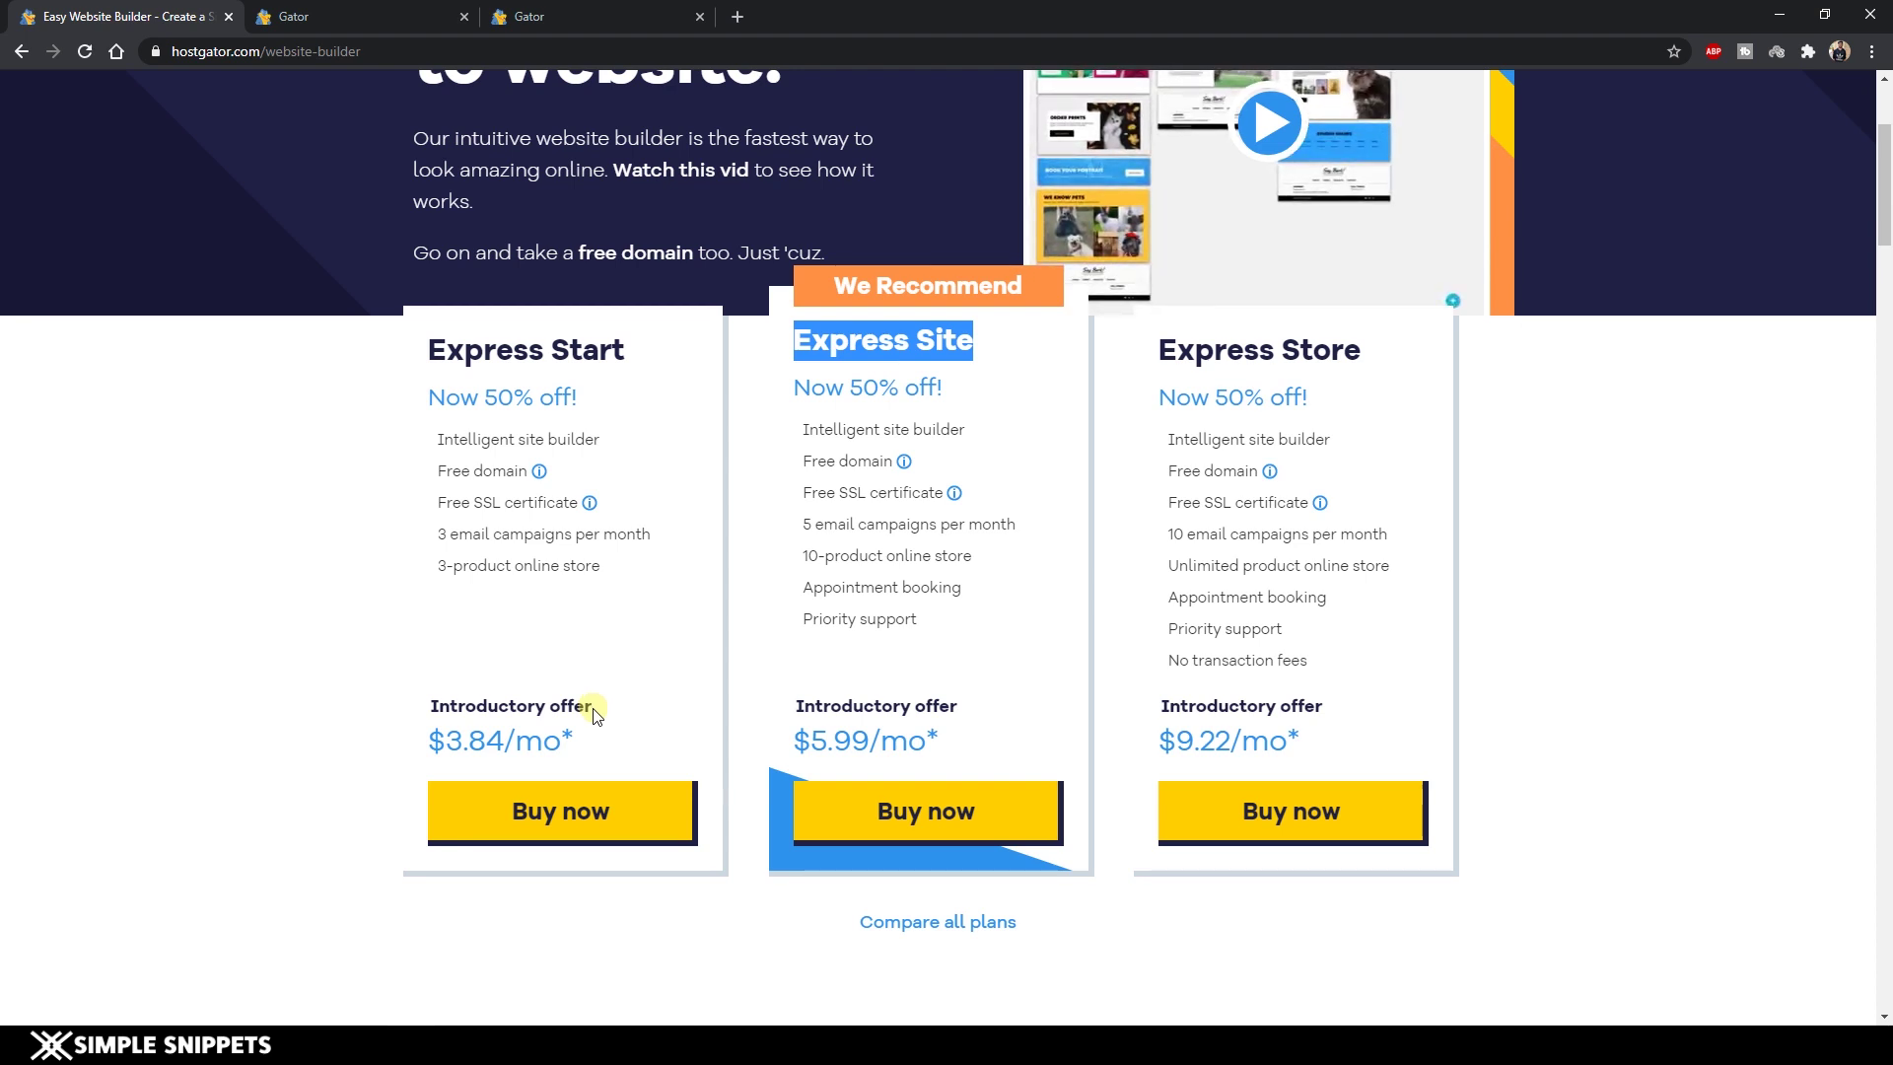
{"action": "left_click", "coordinate": [830, 479]}
{"action": "left_click_drag", "start_coordinate": [796, 336], "coordinate": [981, 333]}
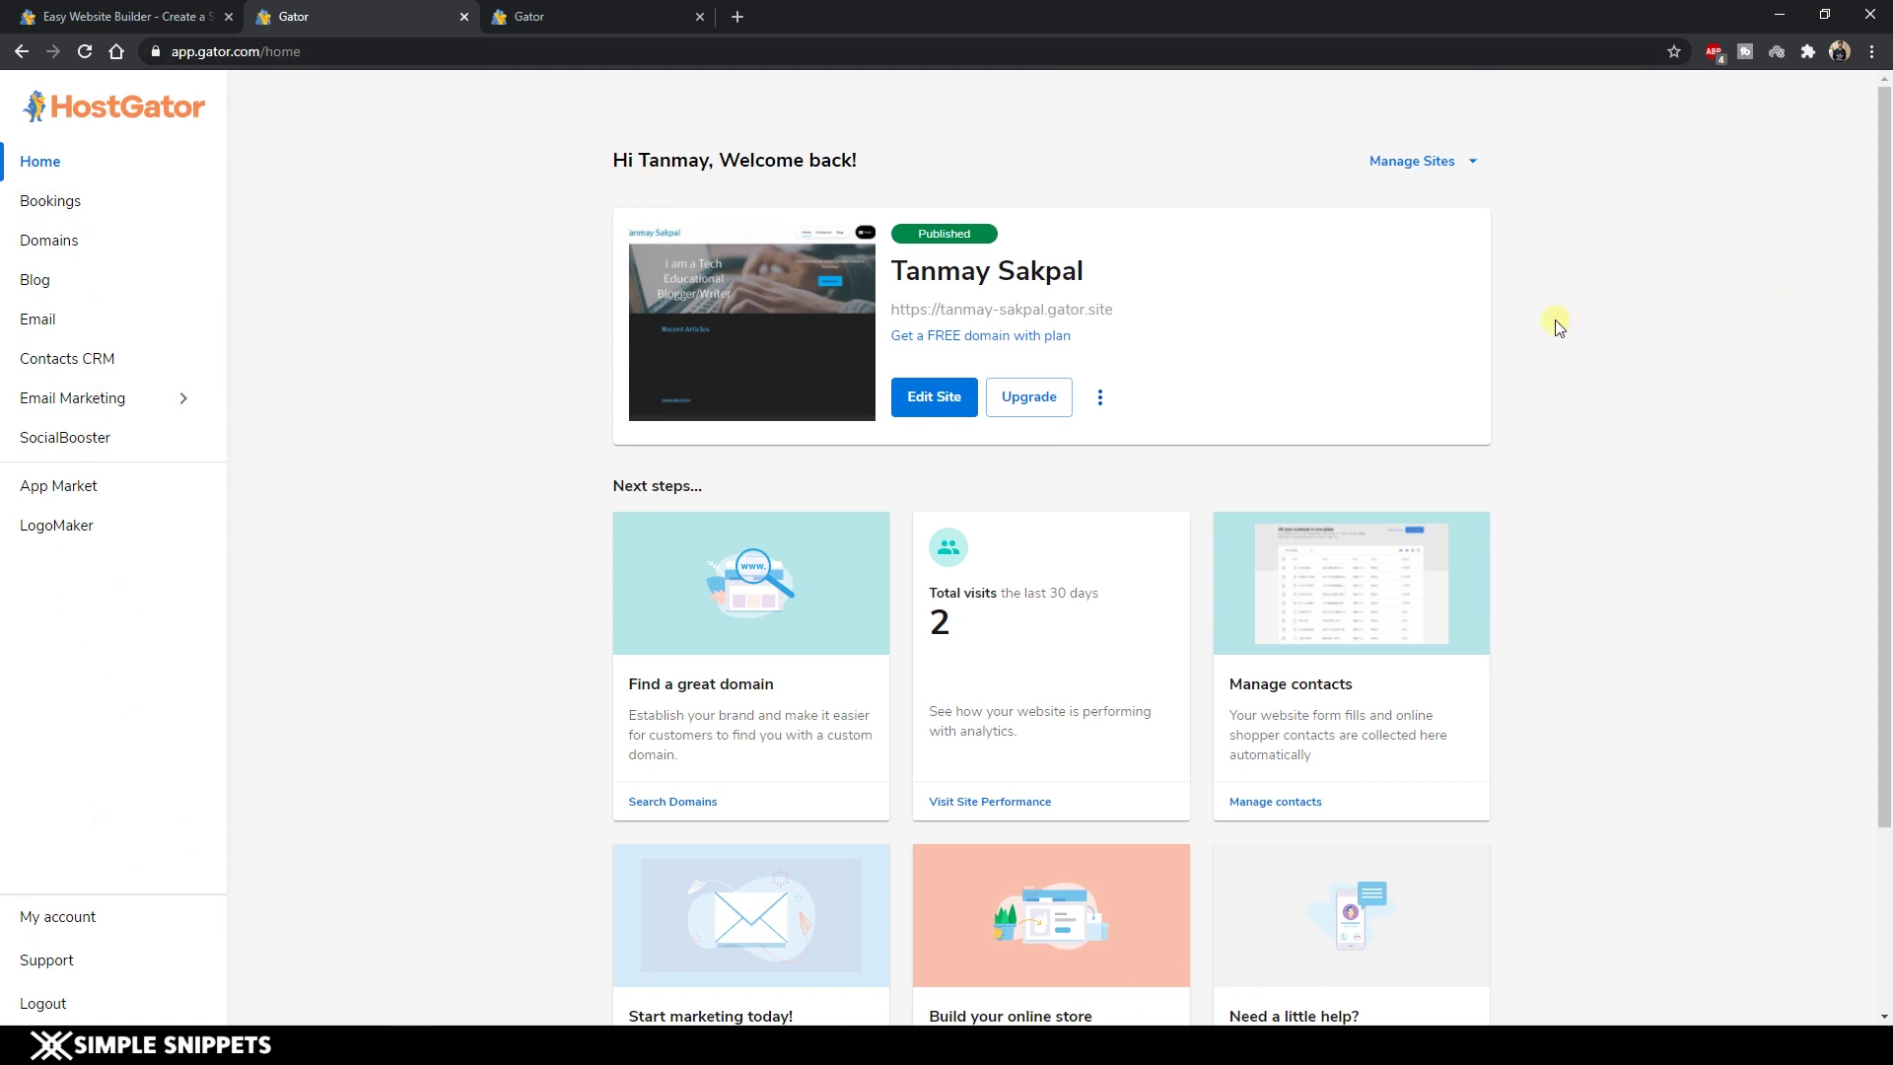
Check the Manage Sites list, then start a new site from the three-dot menu.
{"action": "left_click", "coordinate": [1445, 162]}
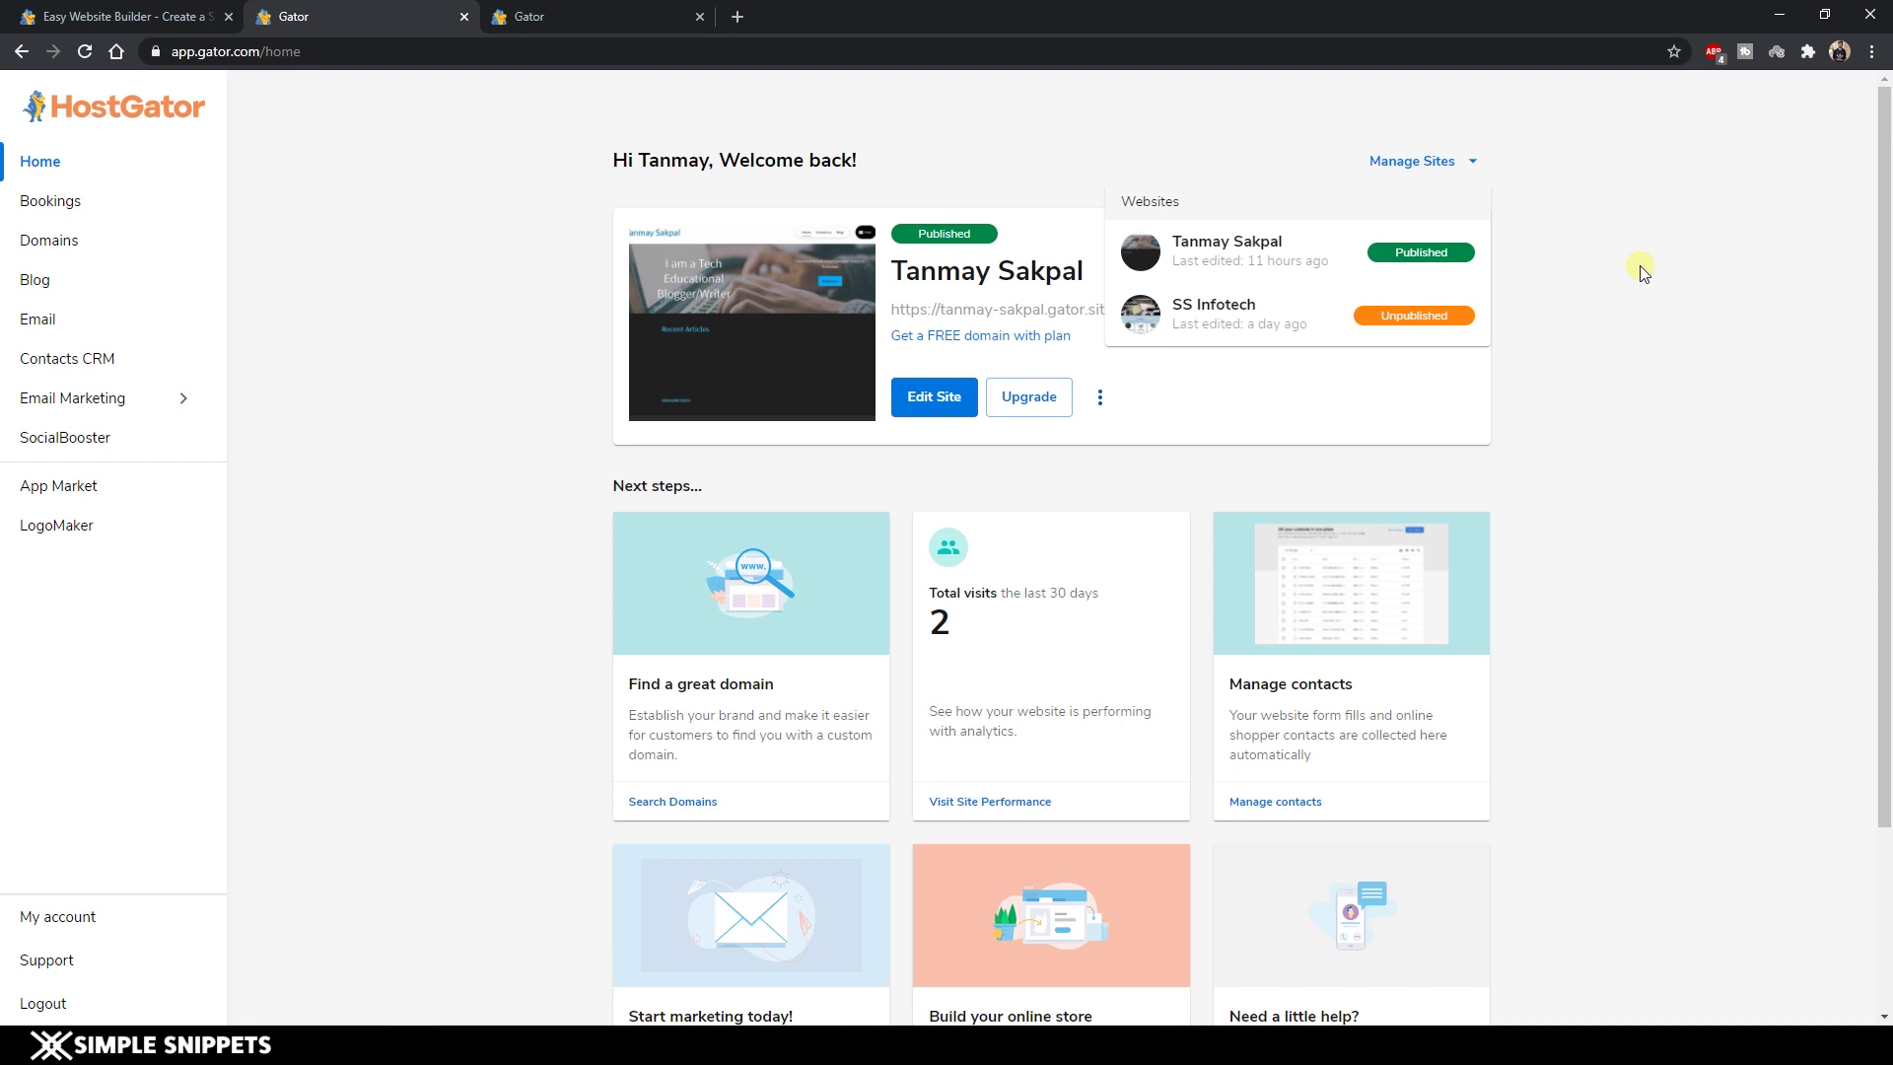
{"action": "left_click", "coordinate": [1428, 168]}
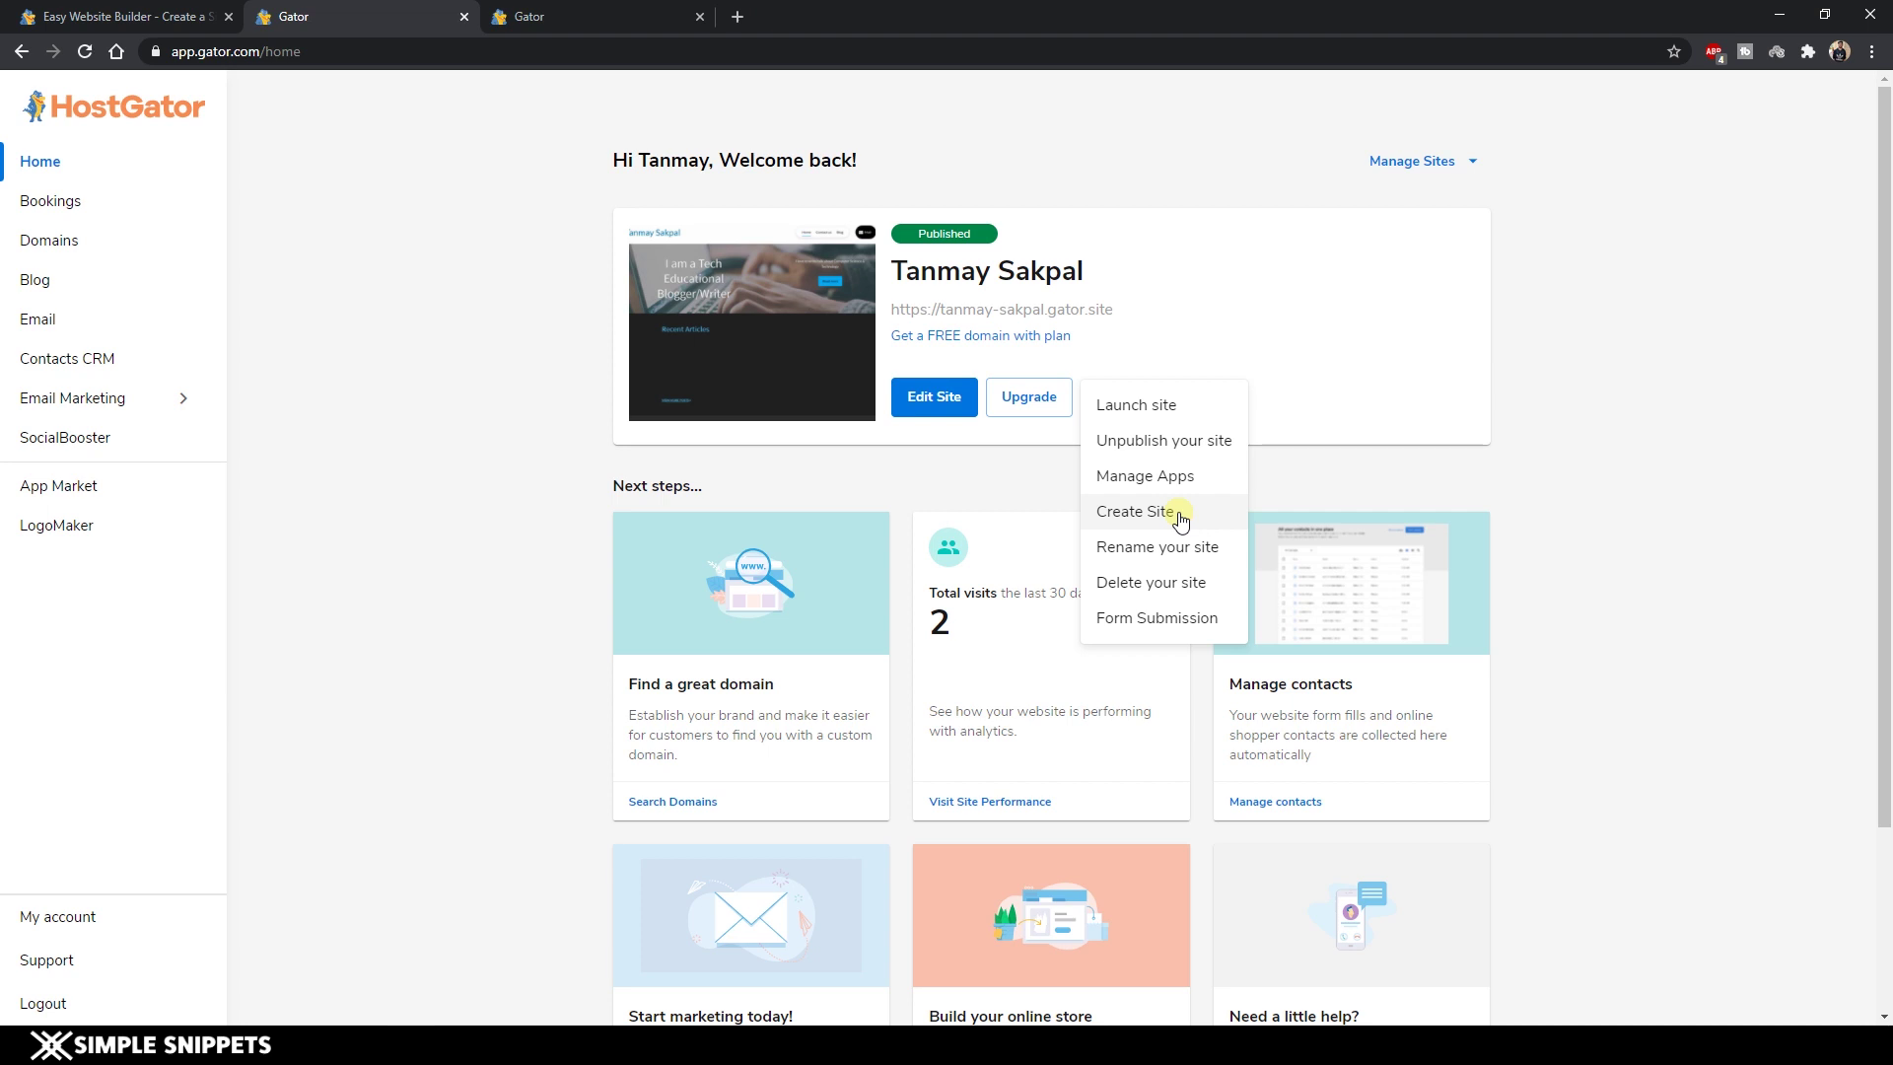
{"action": "left_click", "coordinate": [1180, 516]}
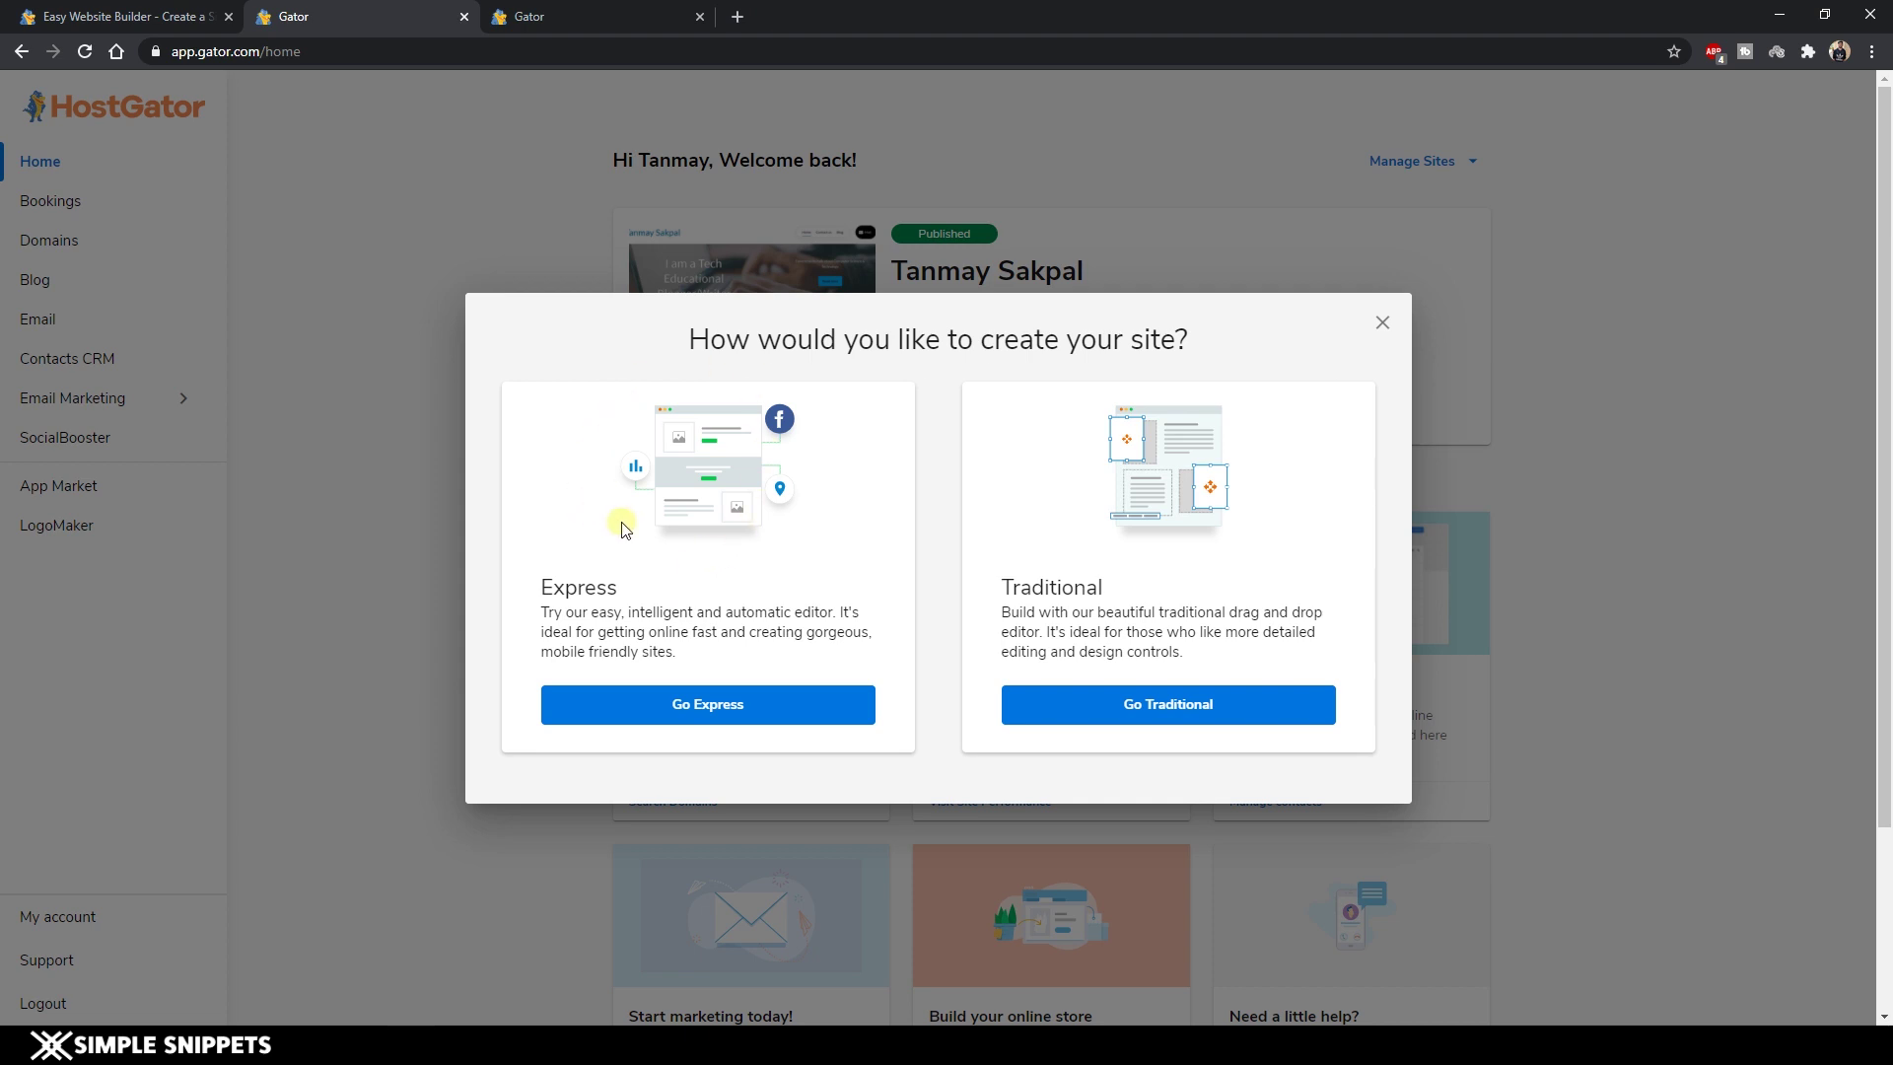
Choose Go Express so the new site is built with the Express editor.
{"action": "left_click", "coordinate": [712, 707]}
{"action": "left_click", "coordinate": [719, 709]}
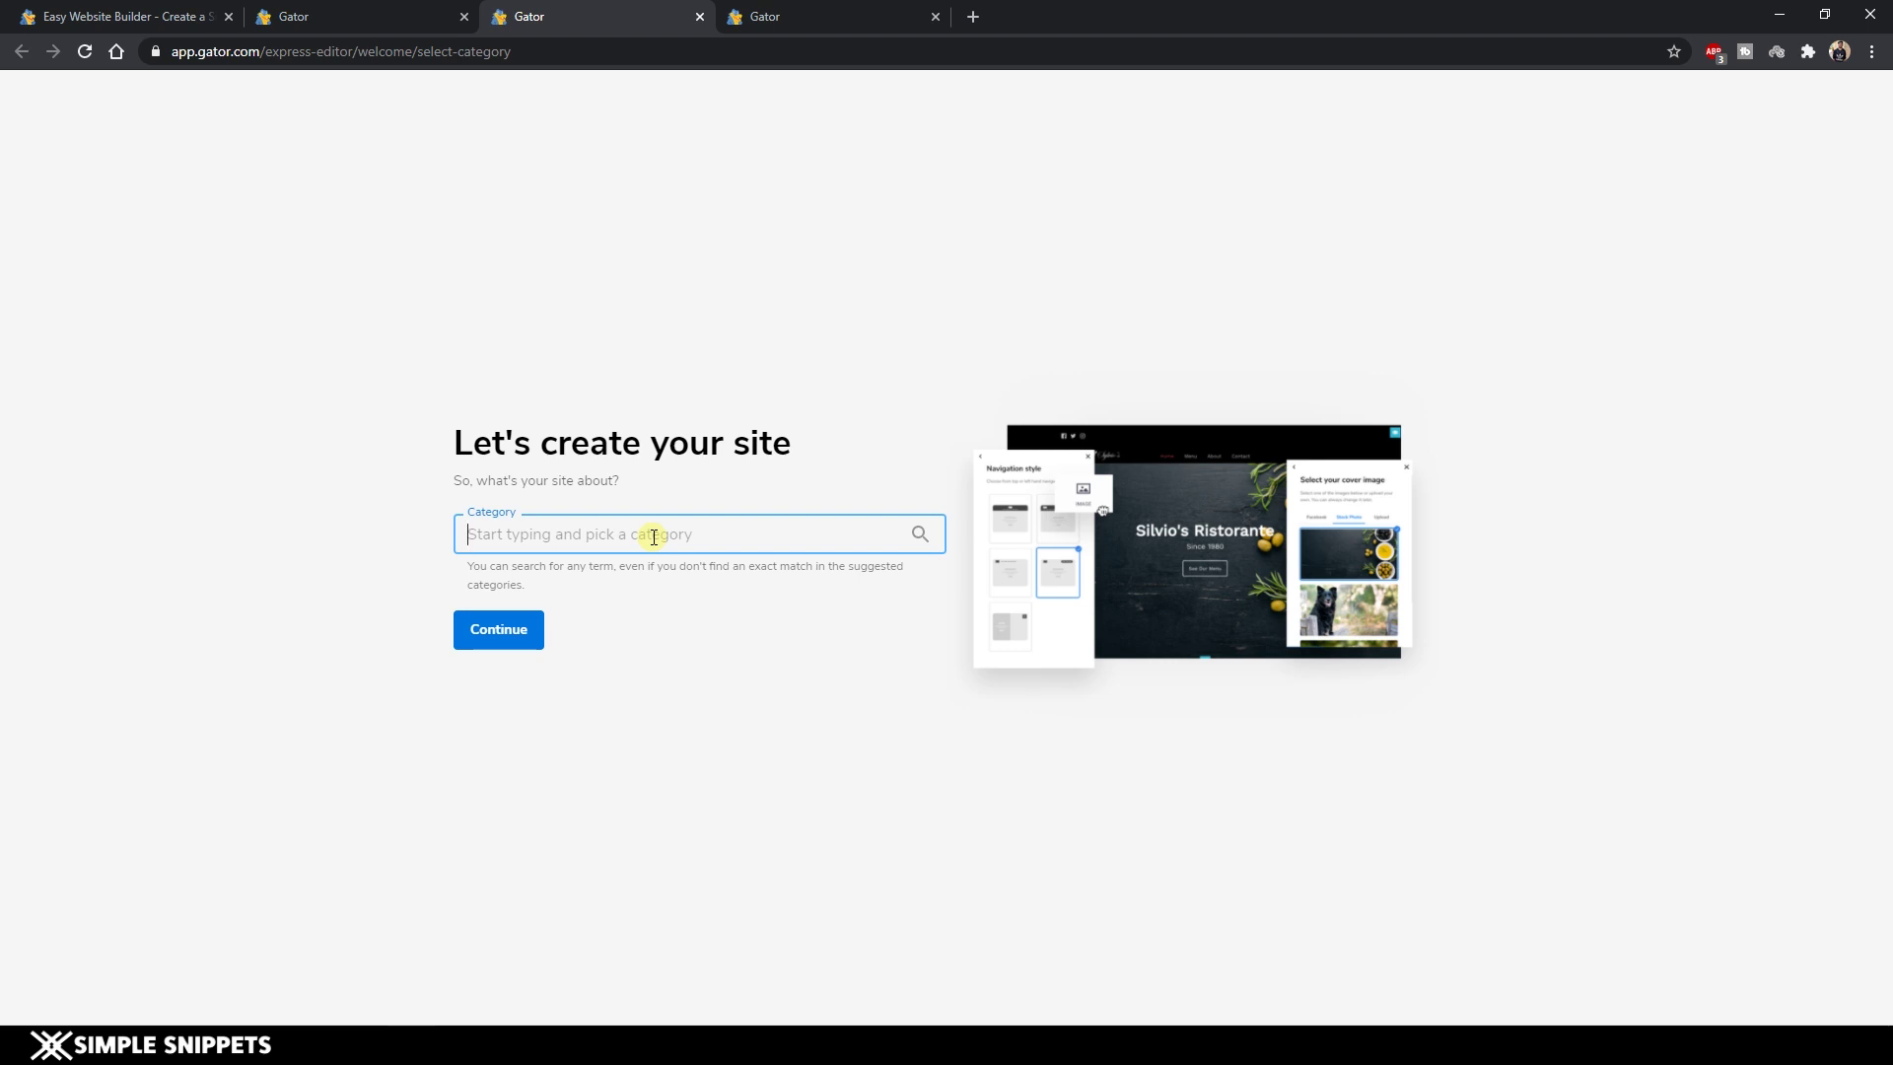
Set the site category to Software Development.
{"action": "type", "text": "soft"}
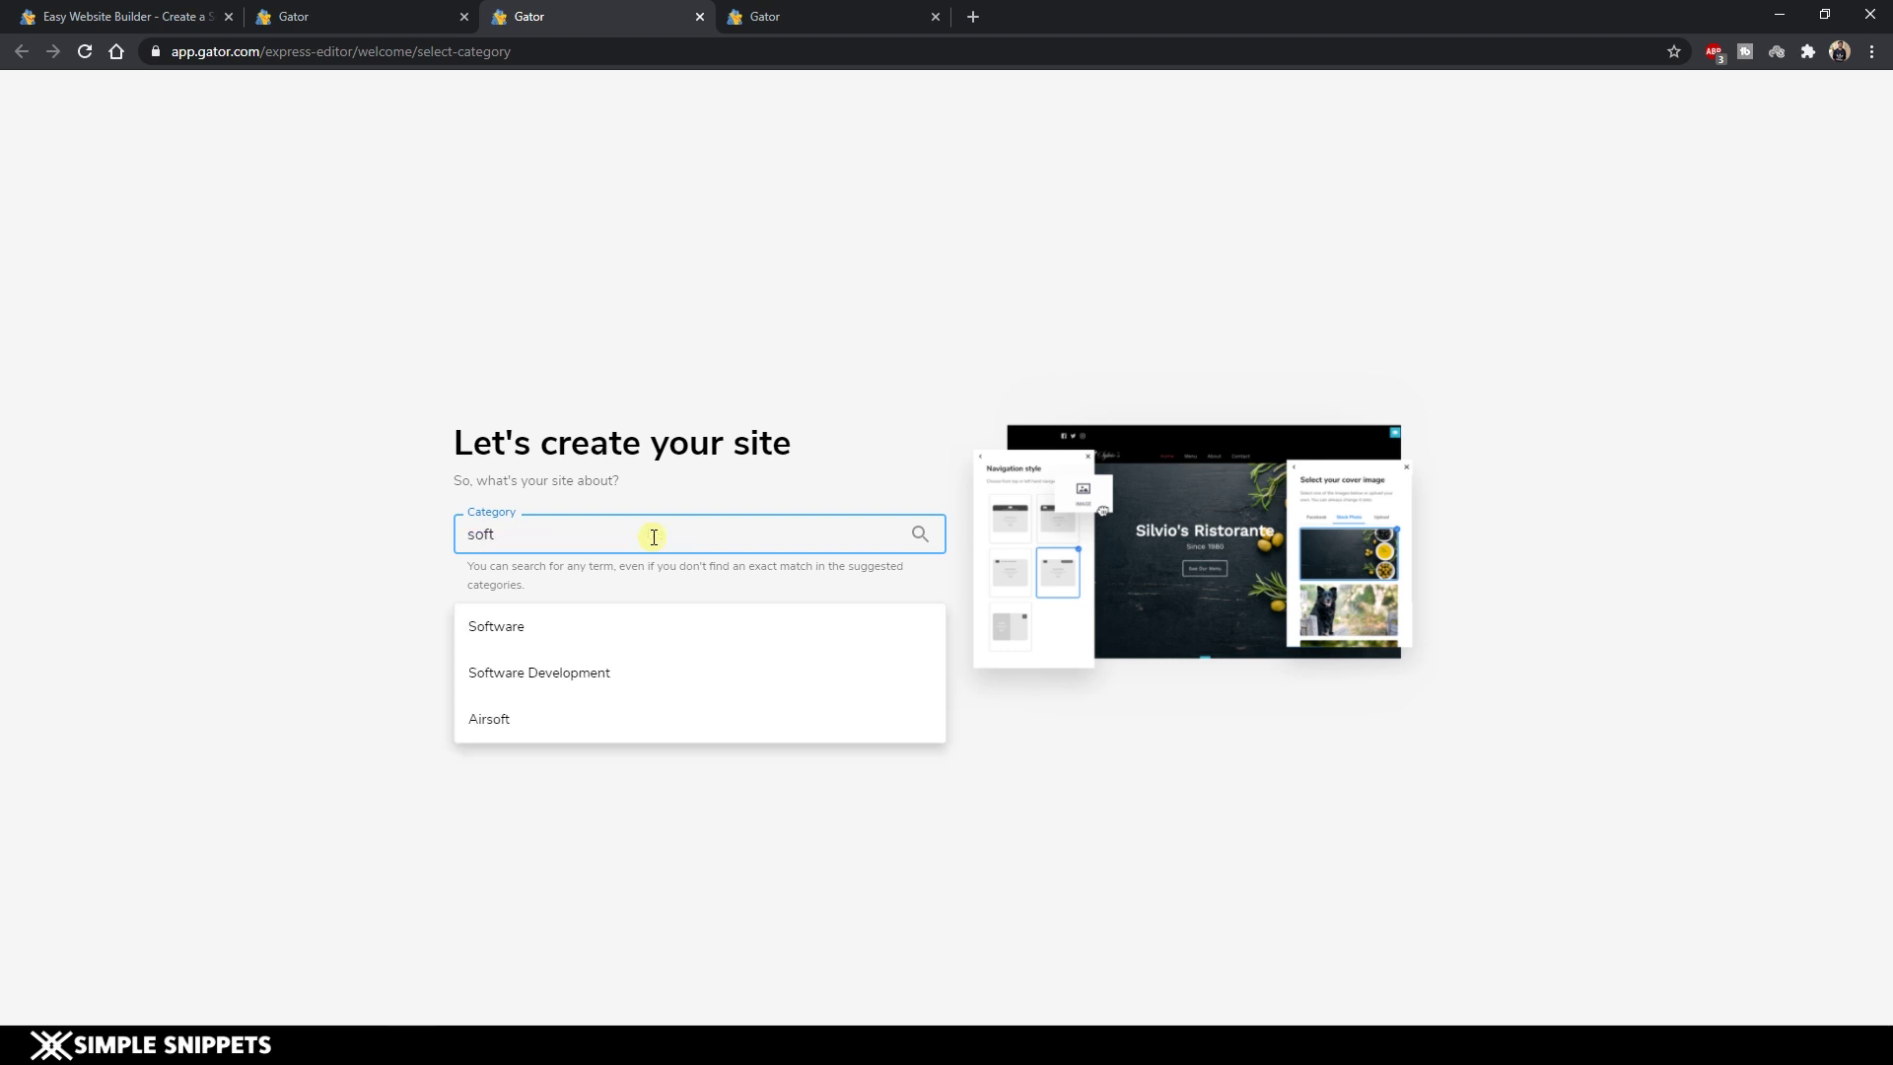
{"action": "left_click", "coordinate": [575, 688]}
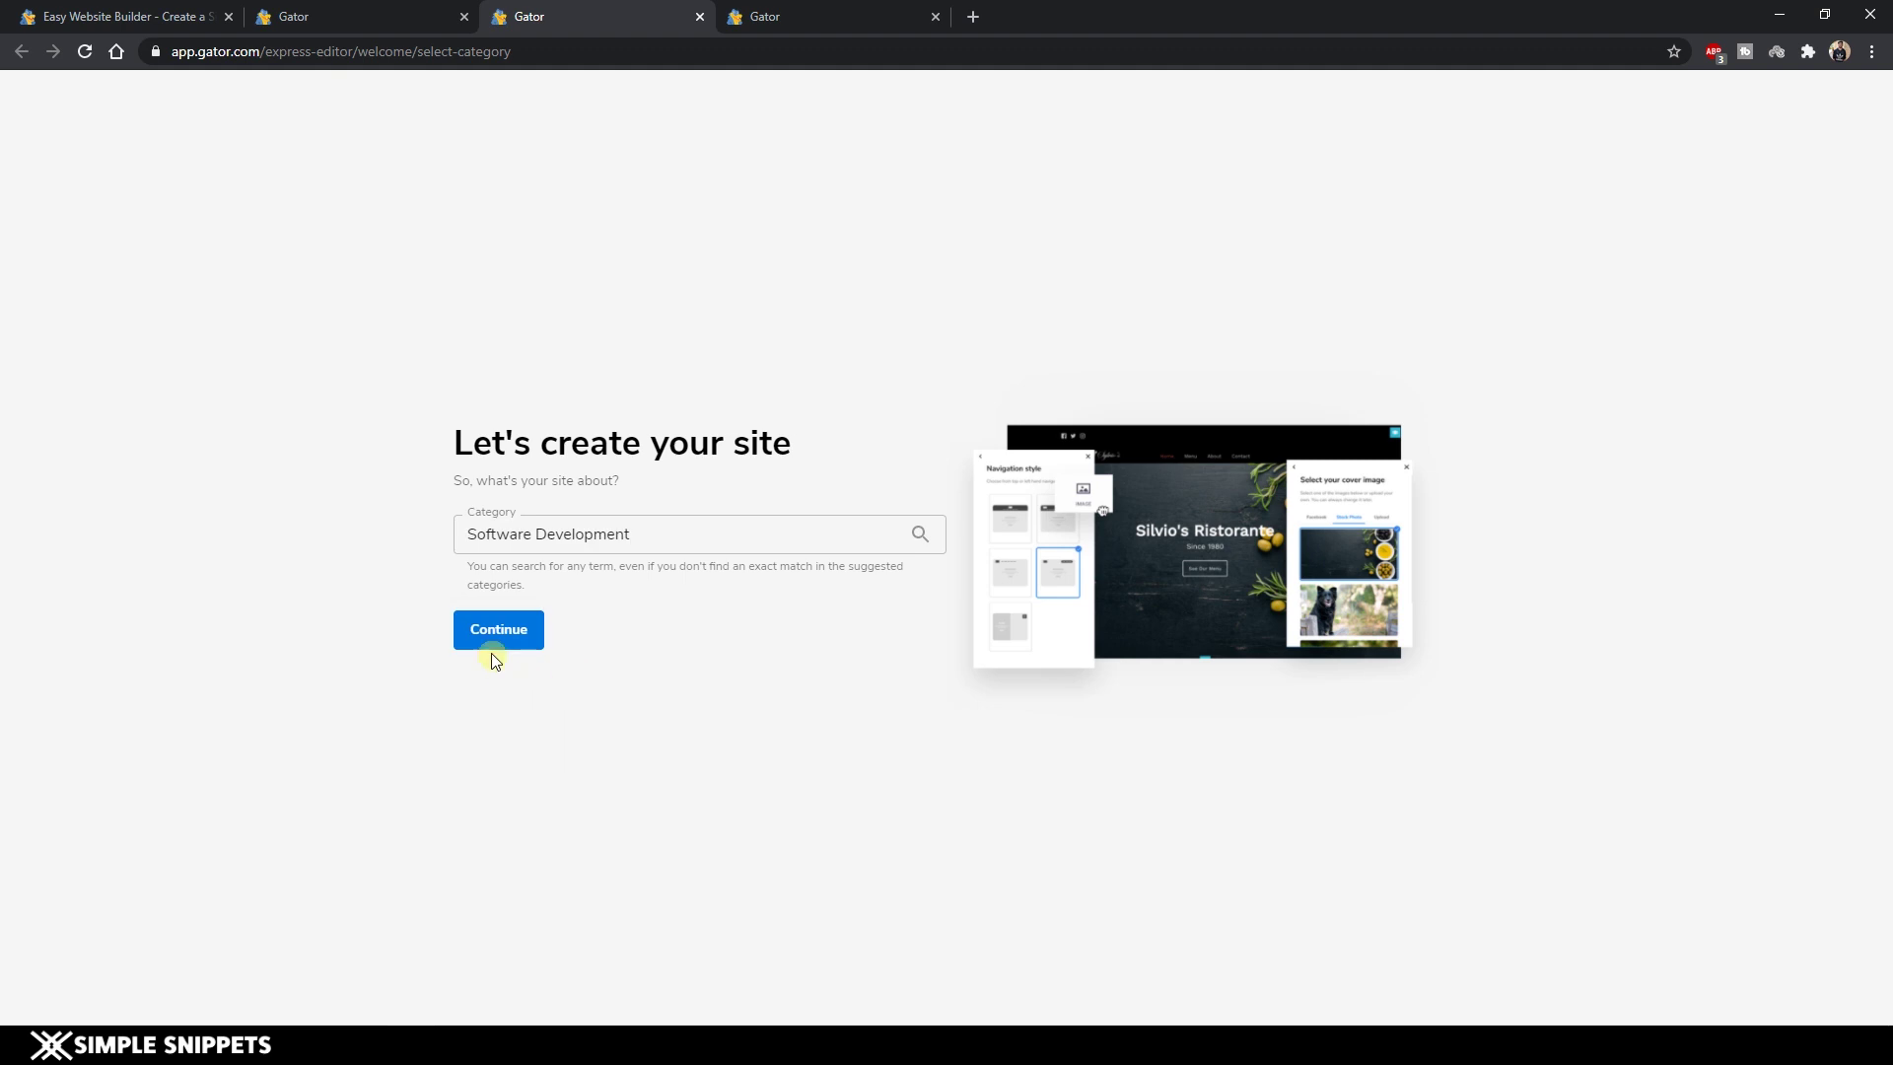
{"action": "left_click", "coordinate": [493, 638]}
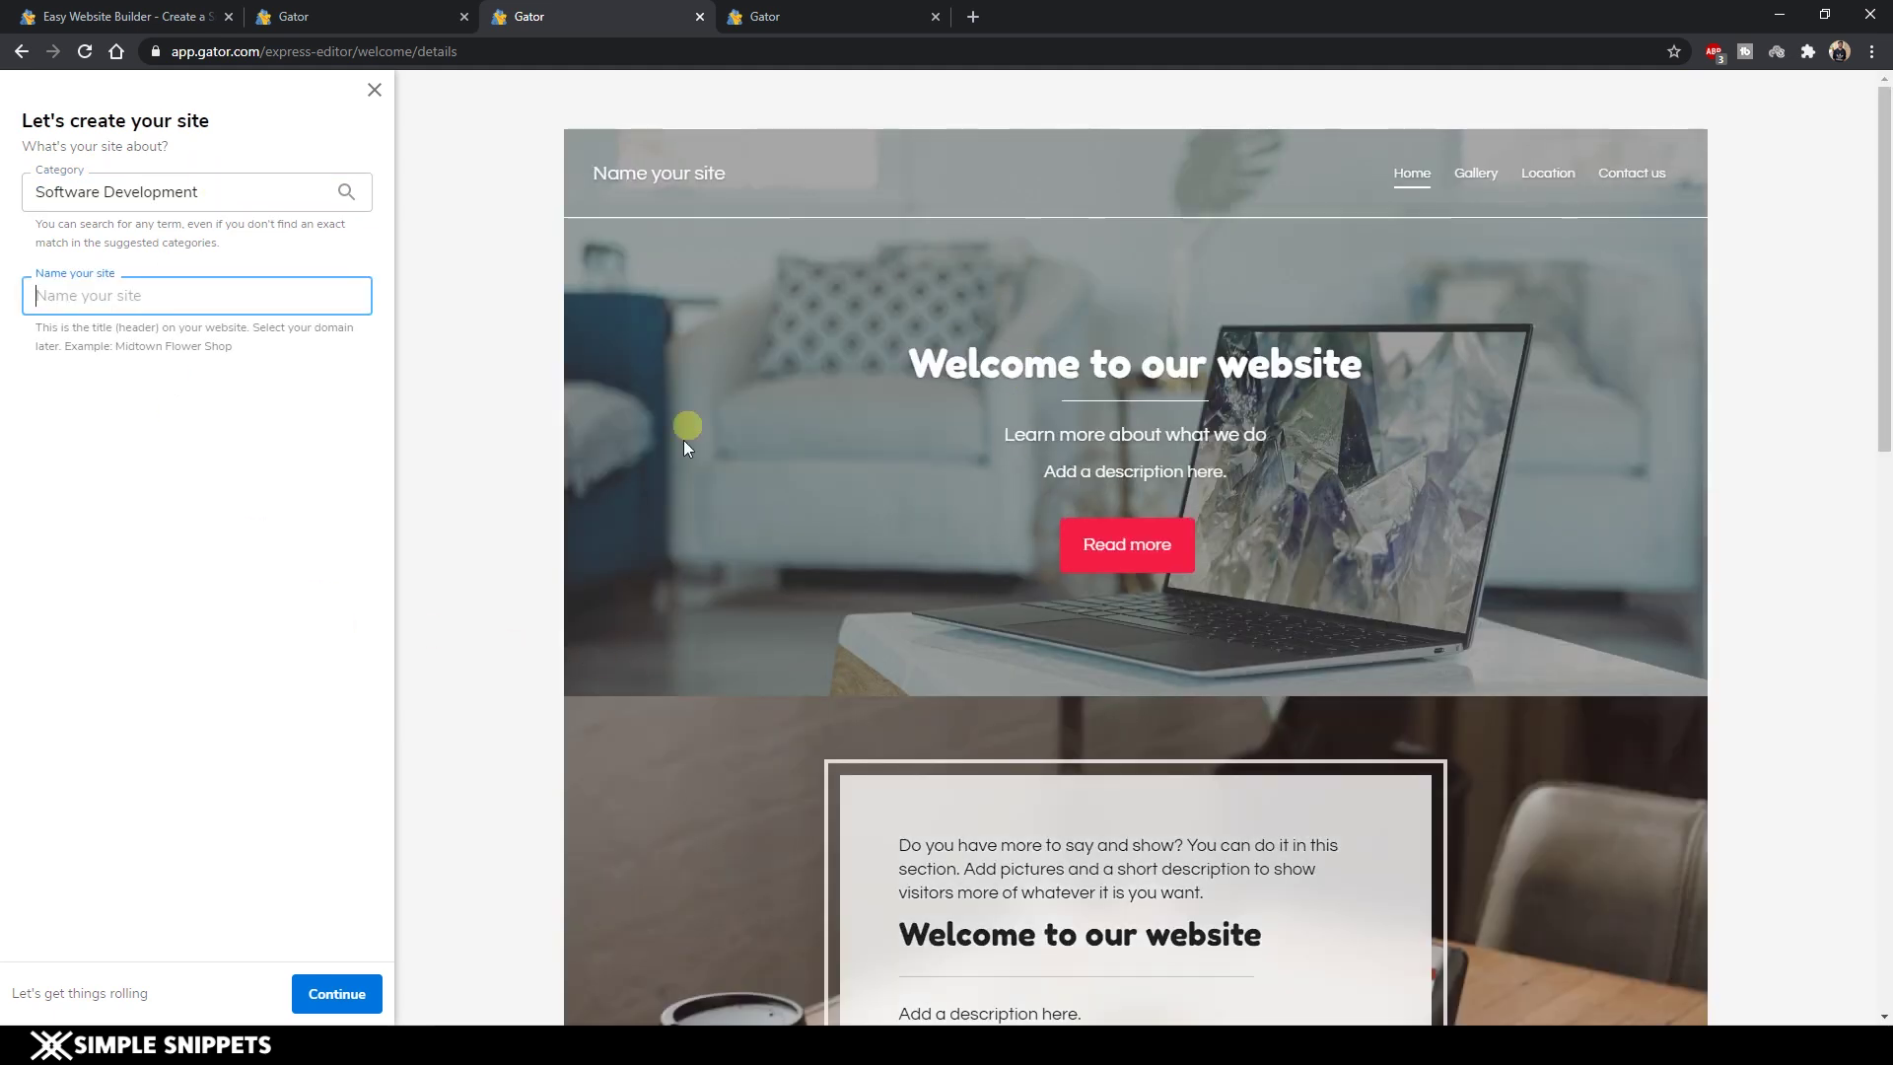
Name the site 'SS technologies'.
{"action": "scroll", "coordinate": [741, 363], "scroll_direction": "down", "scroll_amount": 8}
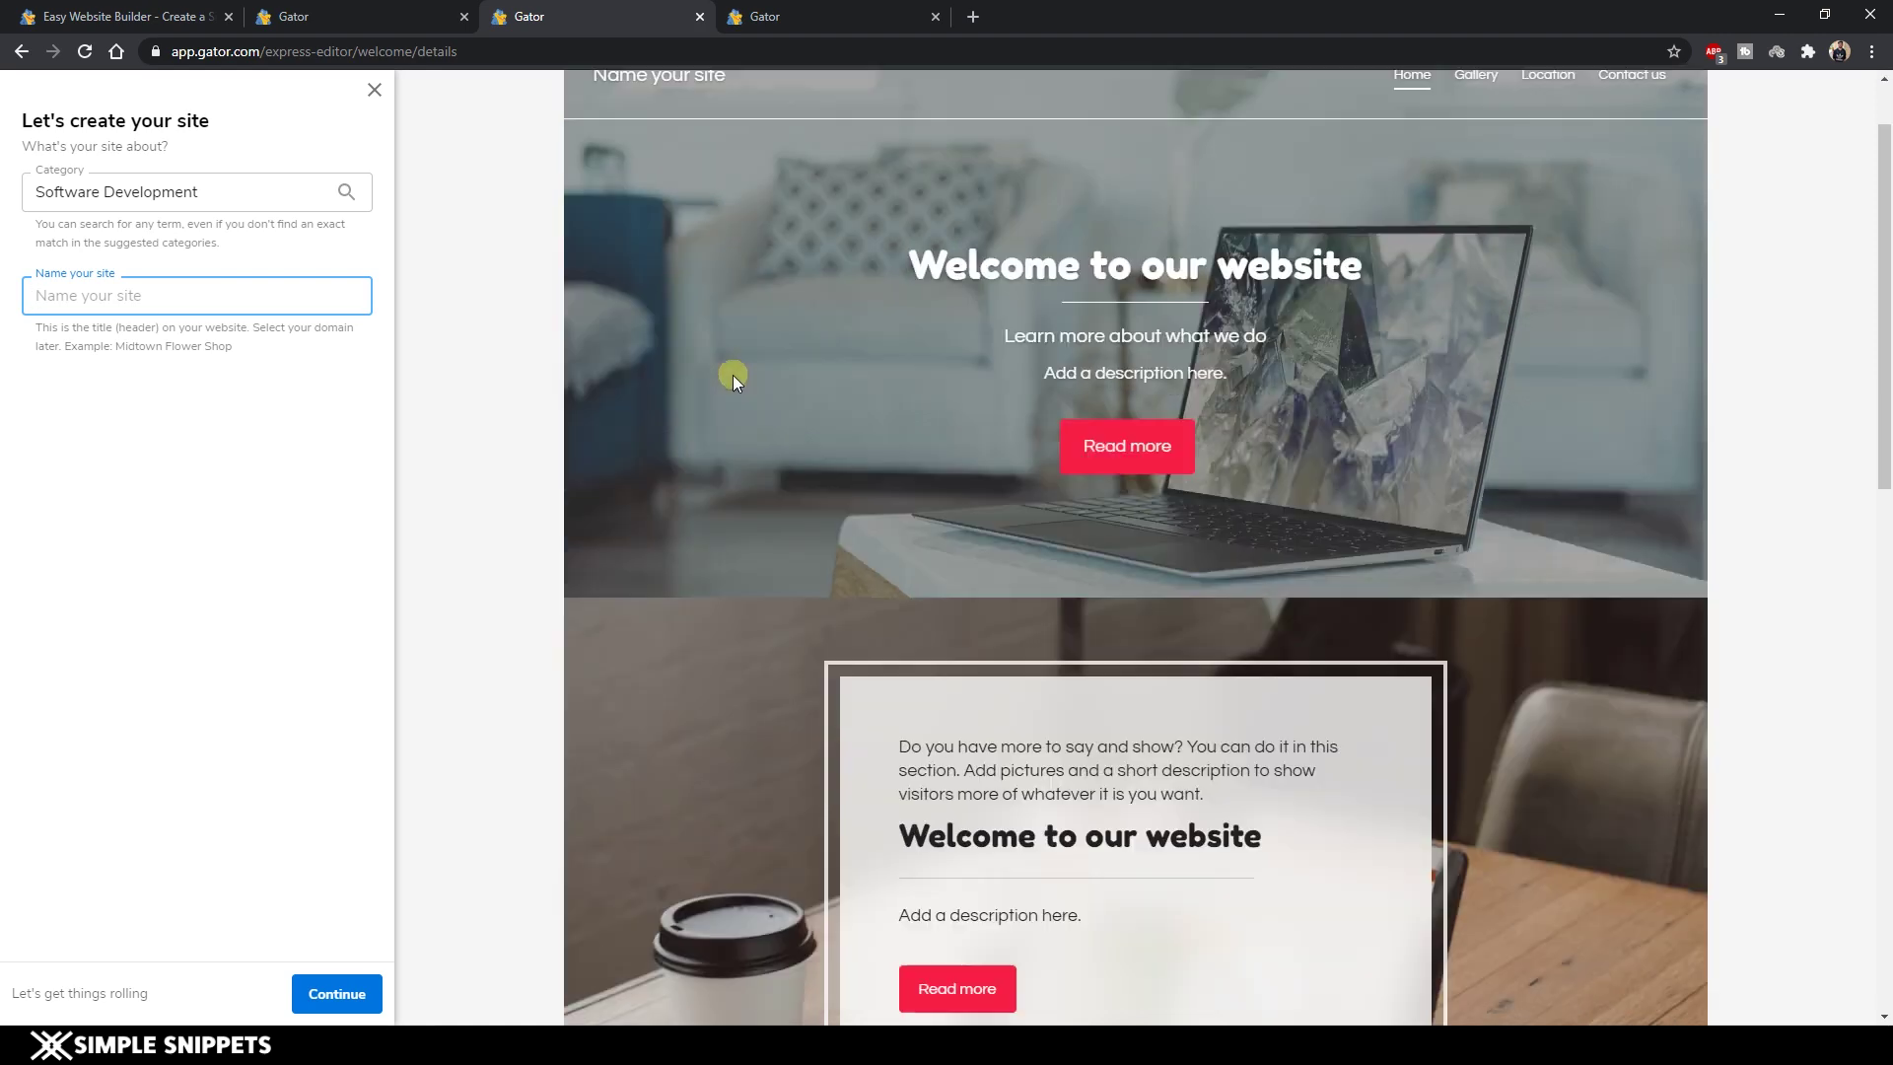
{"action": "scroll", "coordinate": [730, 392], "scroll_direction": "down", "scroll_amount": 3}
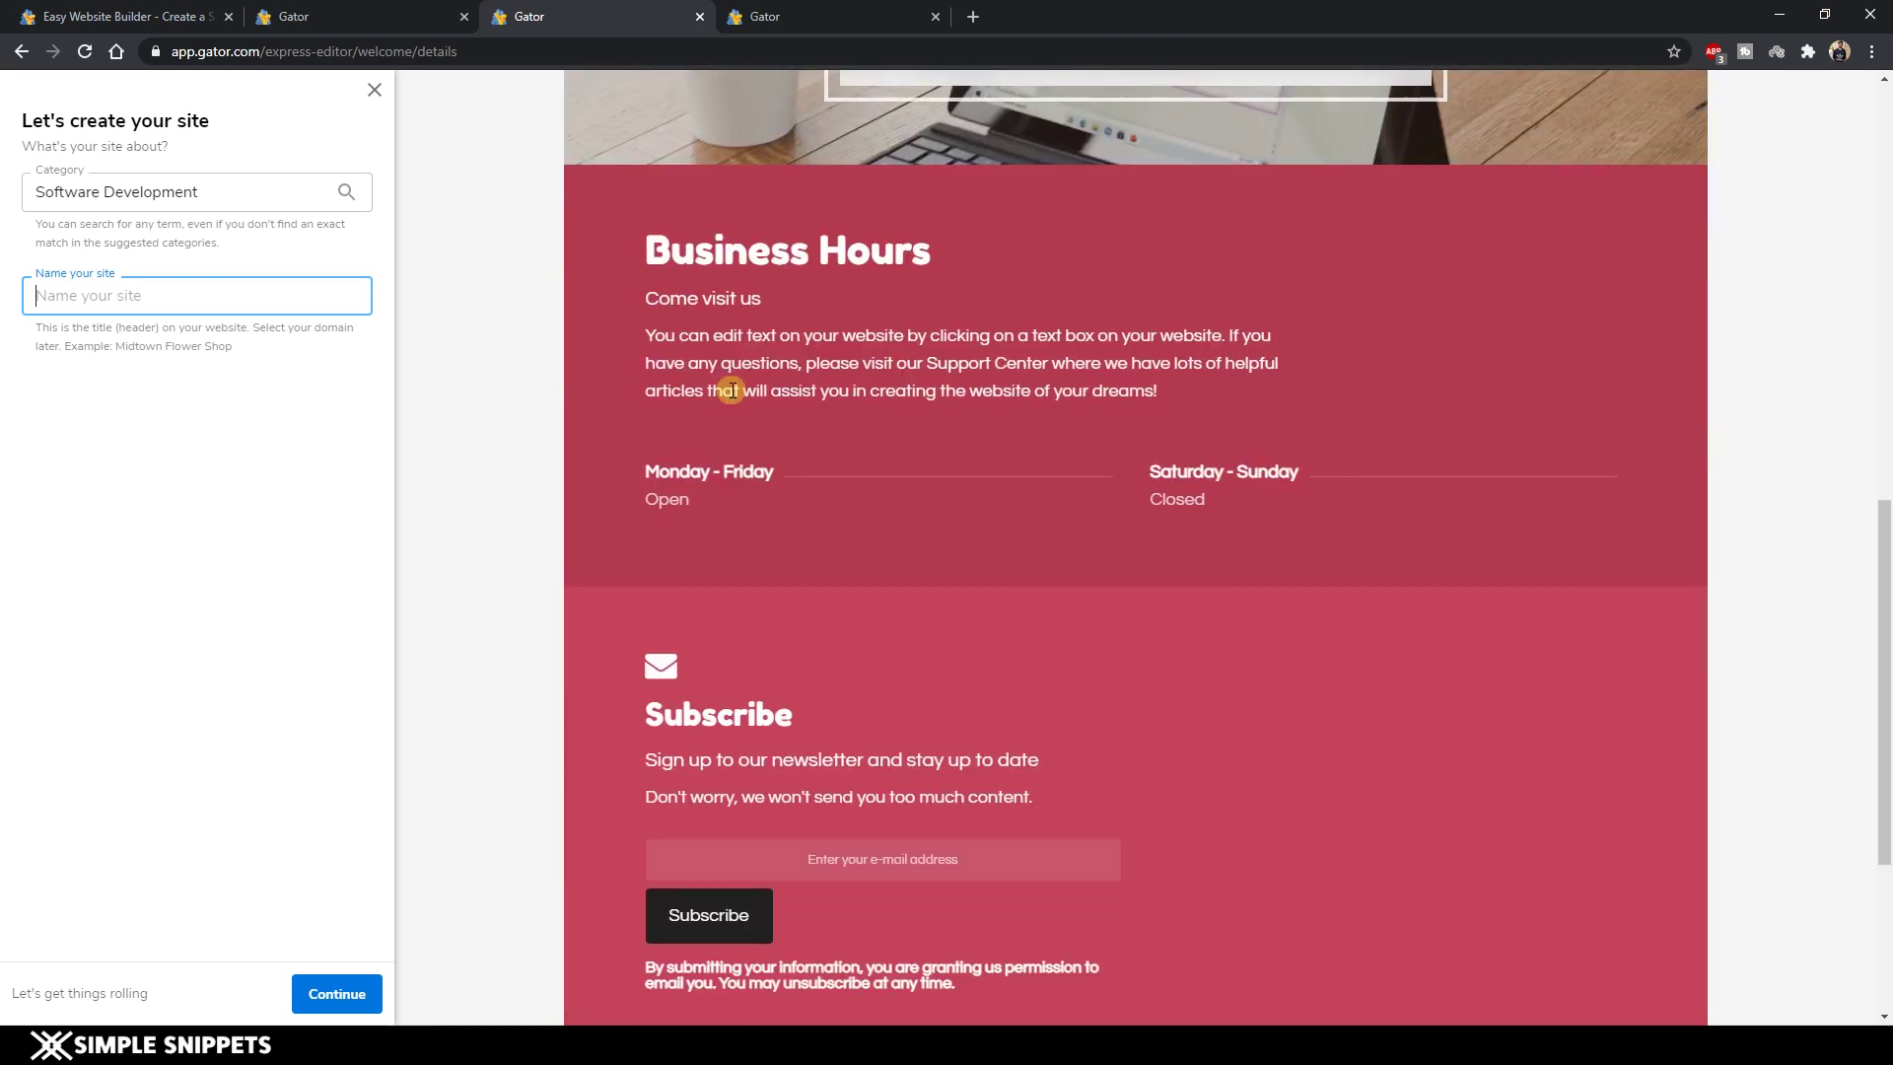
{"action": "scroll", "coordinate": [731, 390], "scroll_direction": "down", "scroll_amount": 4}
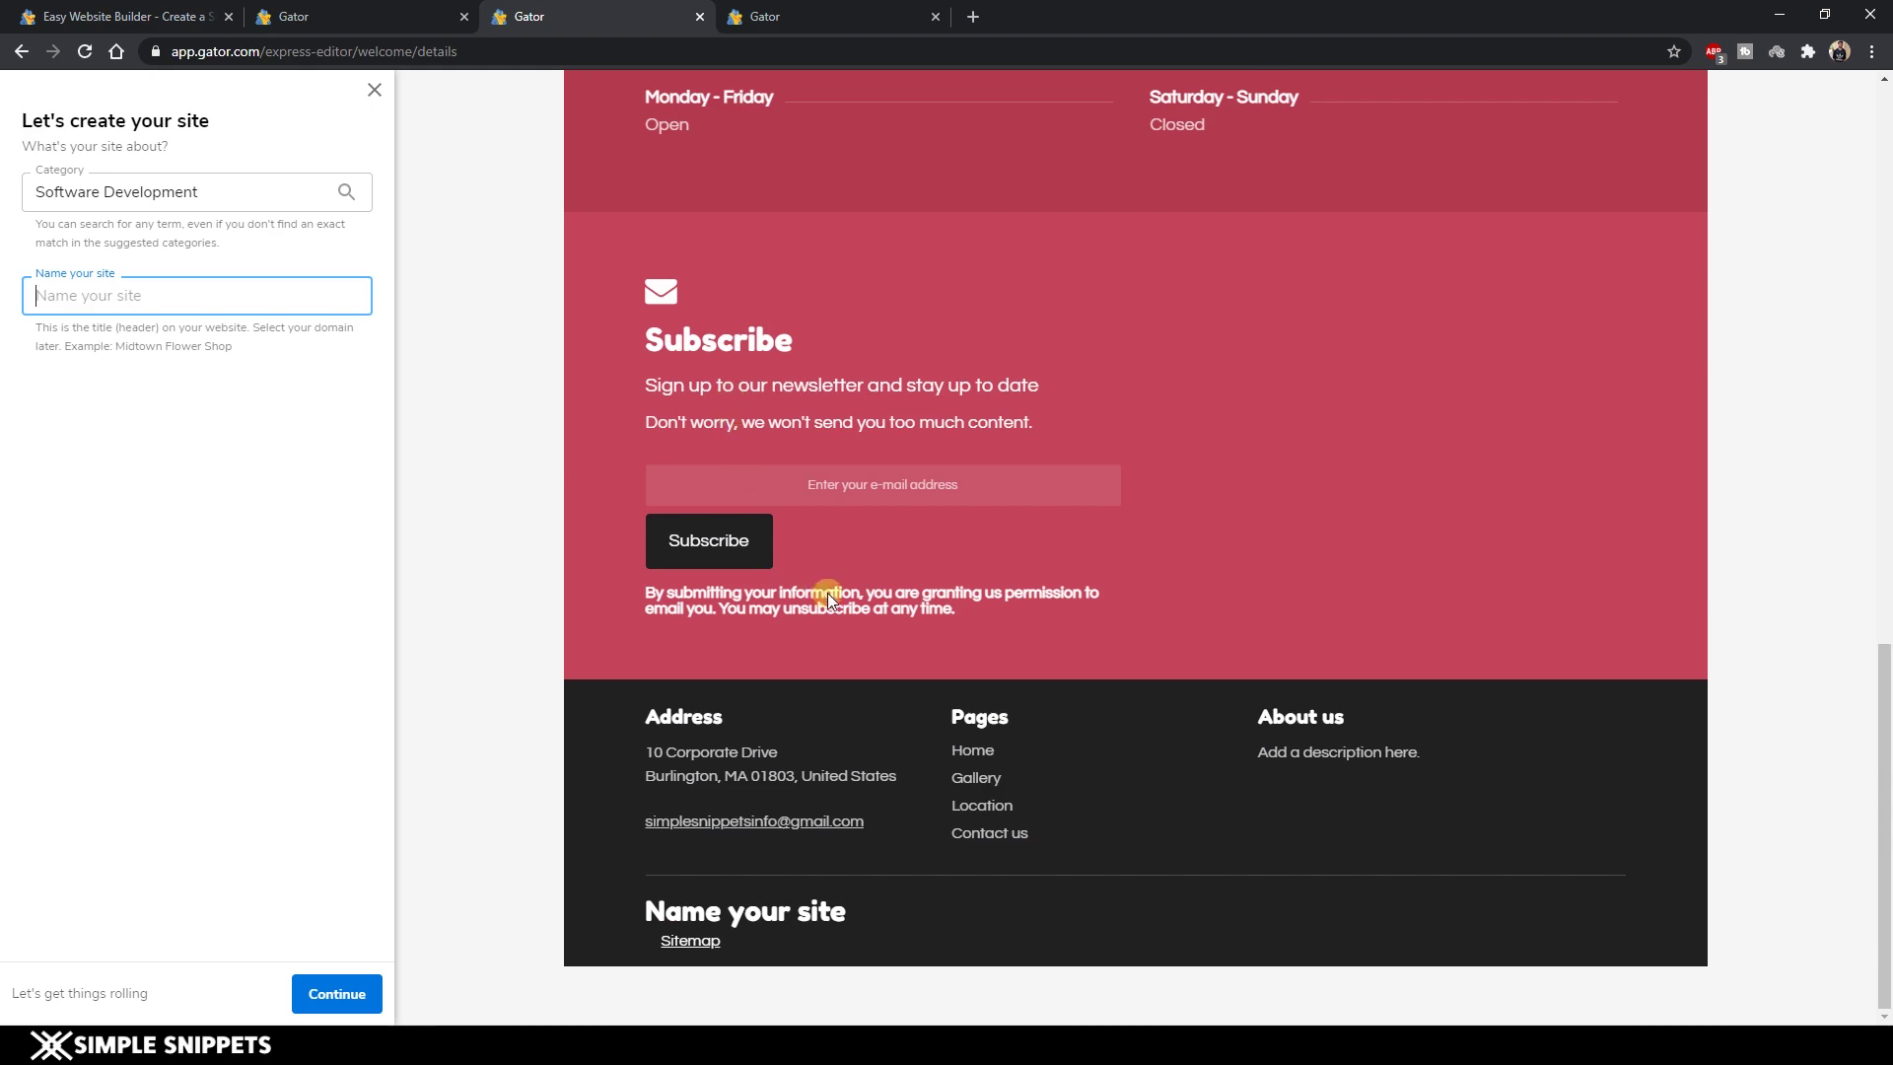
{"action": "scroll", "coordinate": [832, 597], "scroll_direction": "up", "scroll_amount": 5}
{"action": "scroll", "coordinate": [832, 595], "scroll_direction": "up", "scroll_amount": 10}
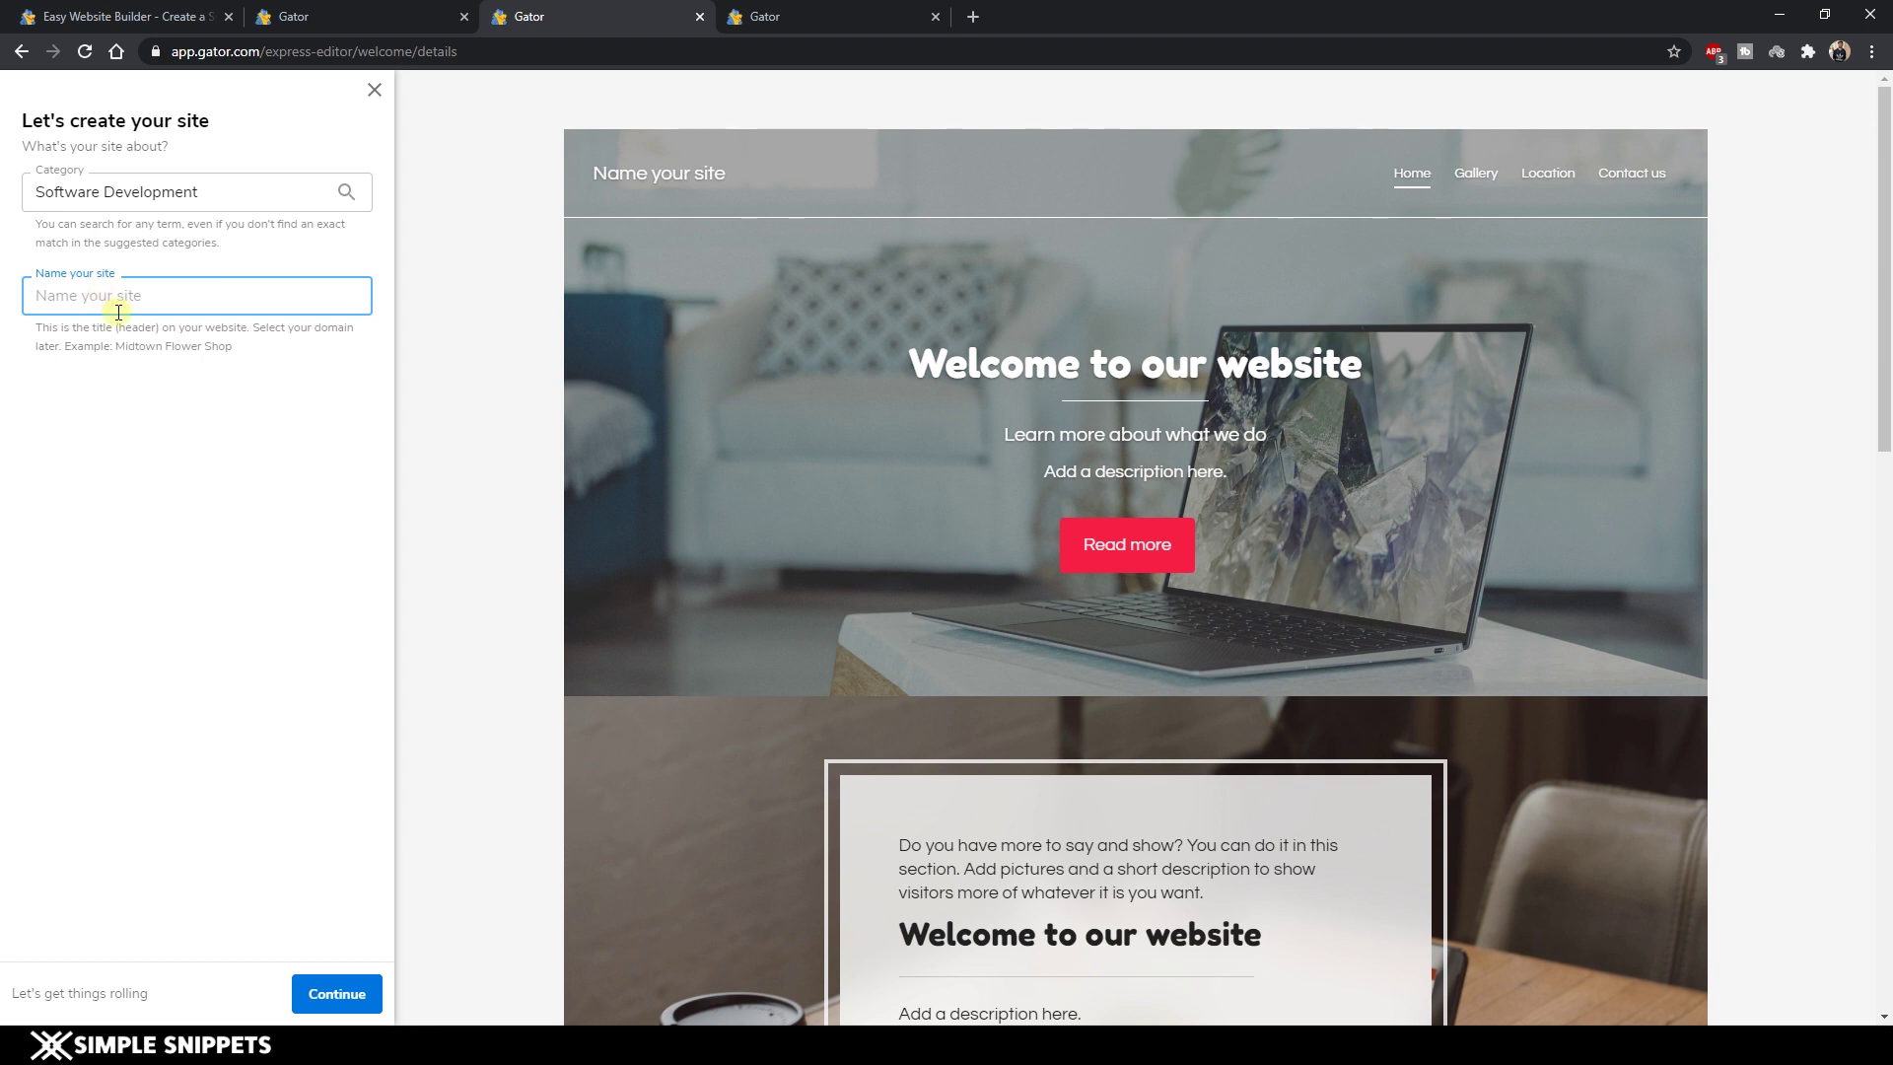
{"action": "type", "text": "SS tech"}
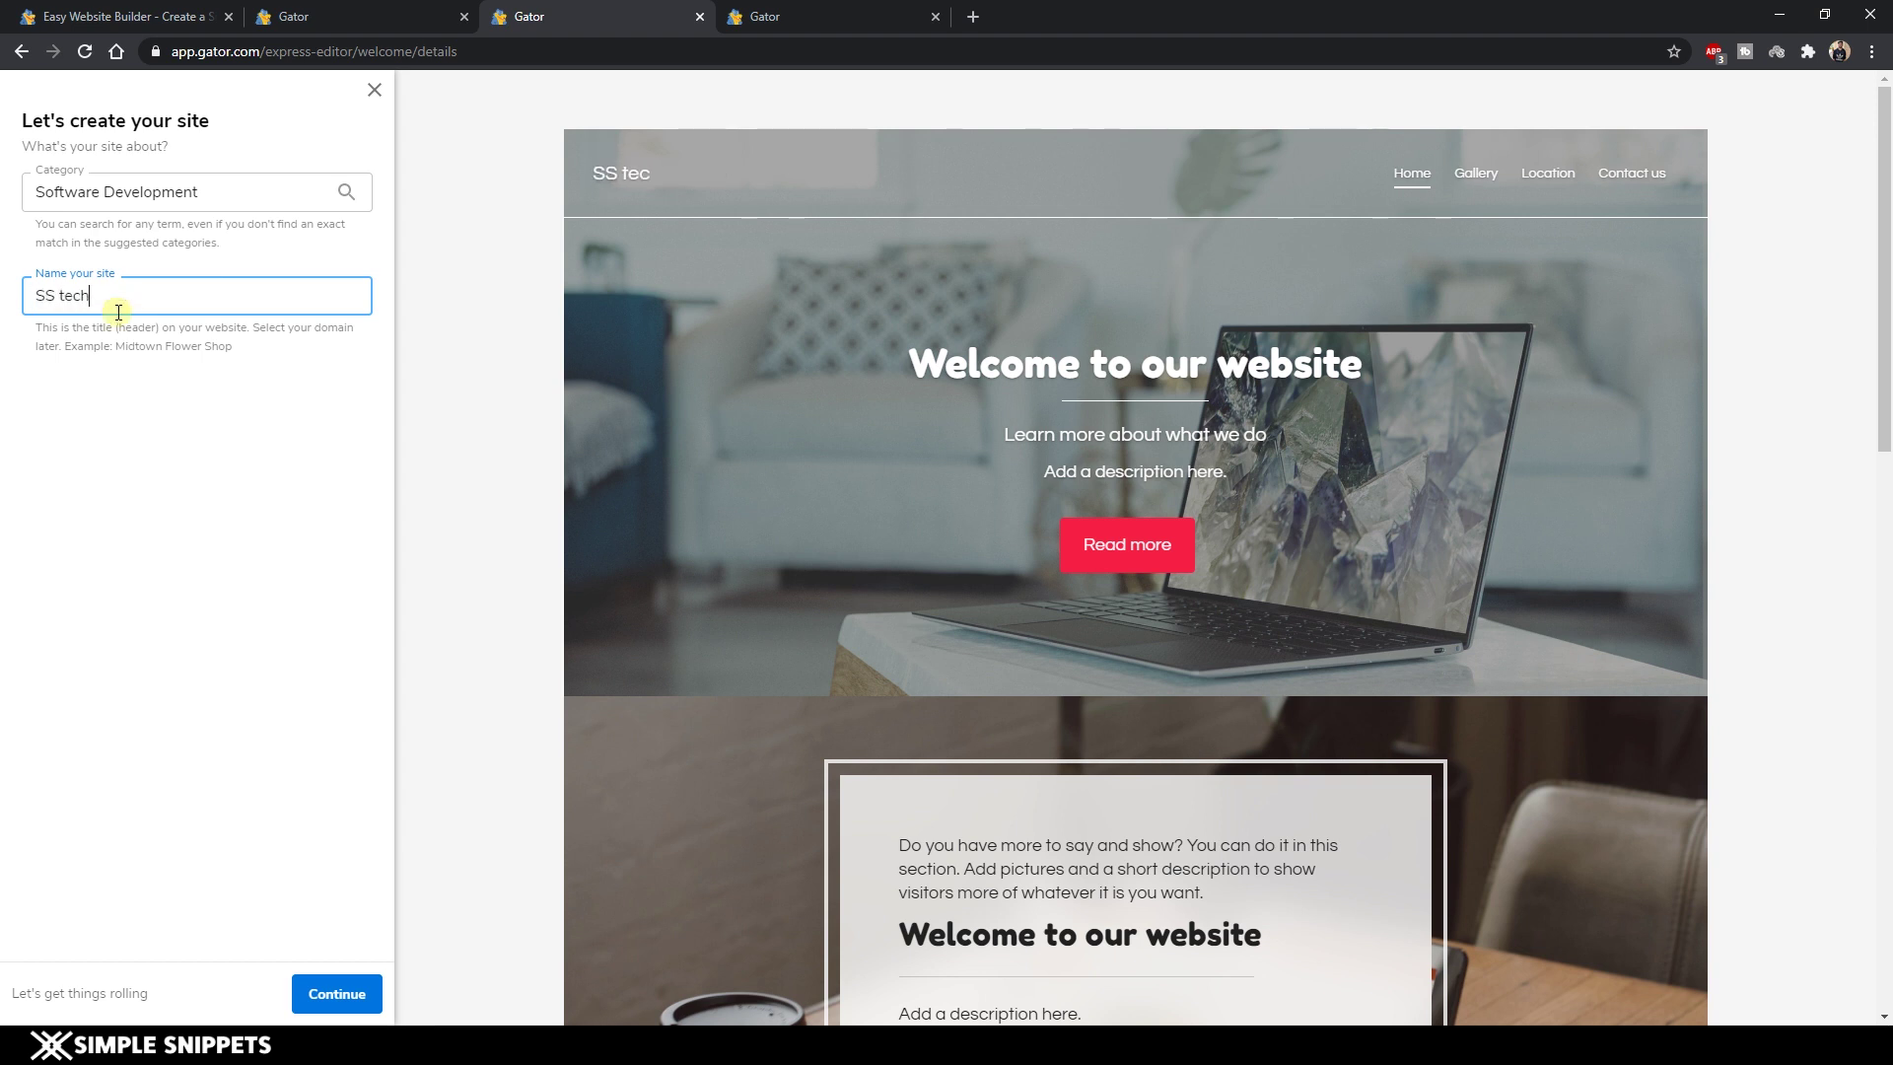
{"action": "type", "text": "nologies"}
Use the third Unsplash image, dark keyboard and monitors, as the site's cover photo.
{"action": "left_click", "coordinate": [335, 996]}
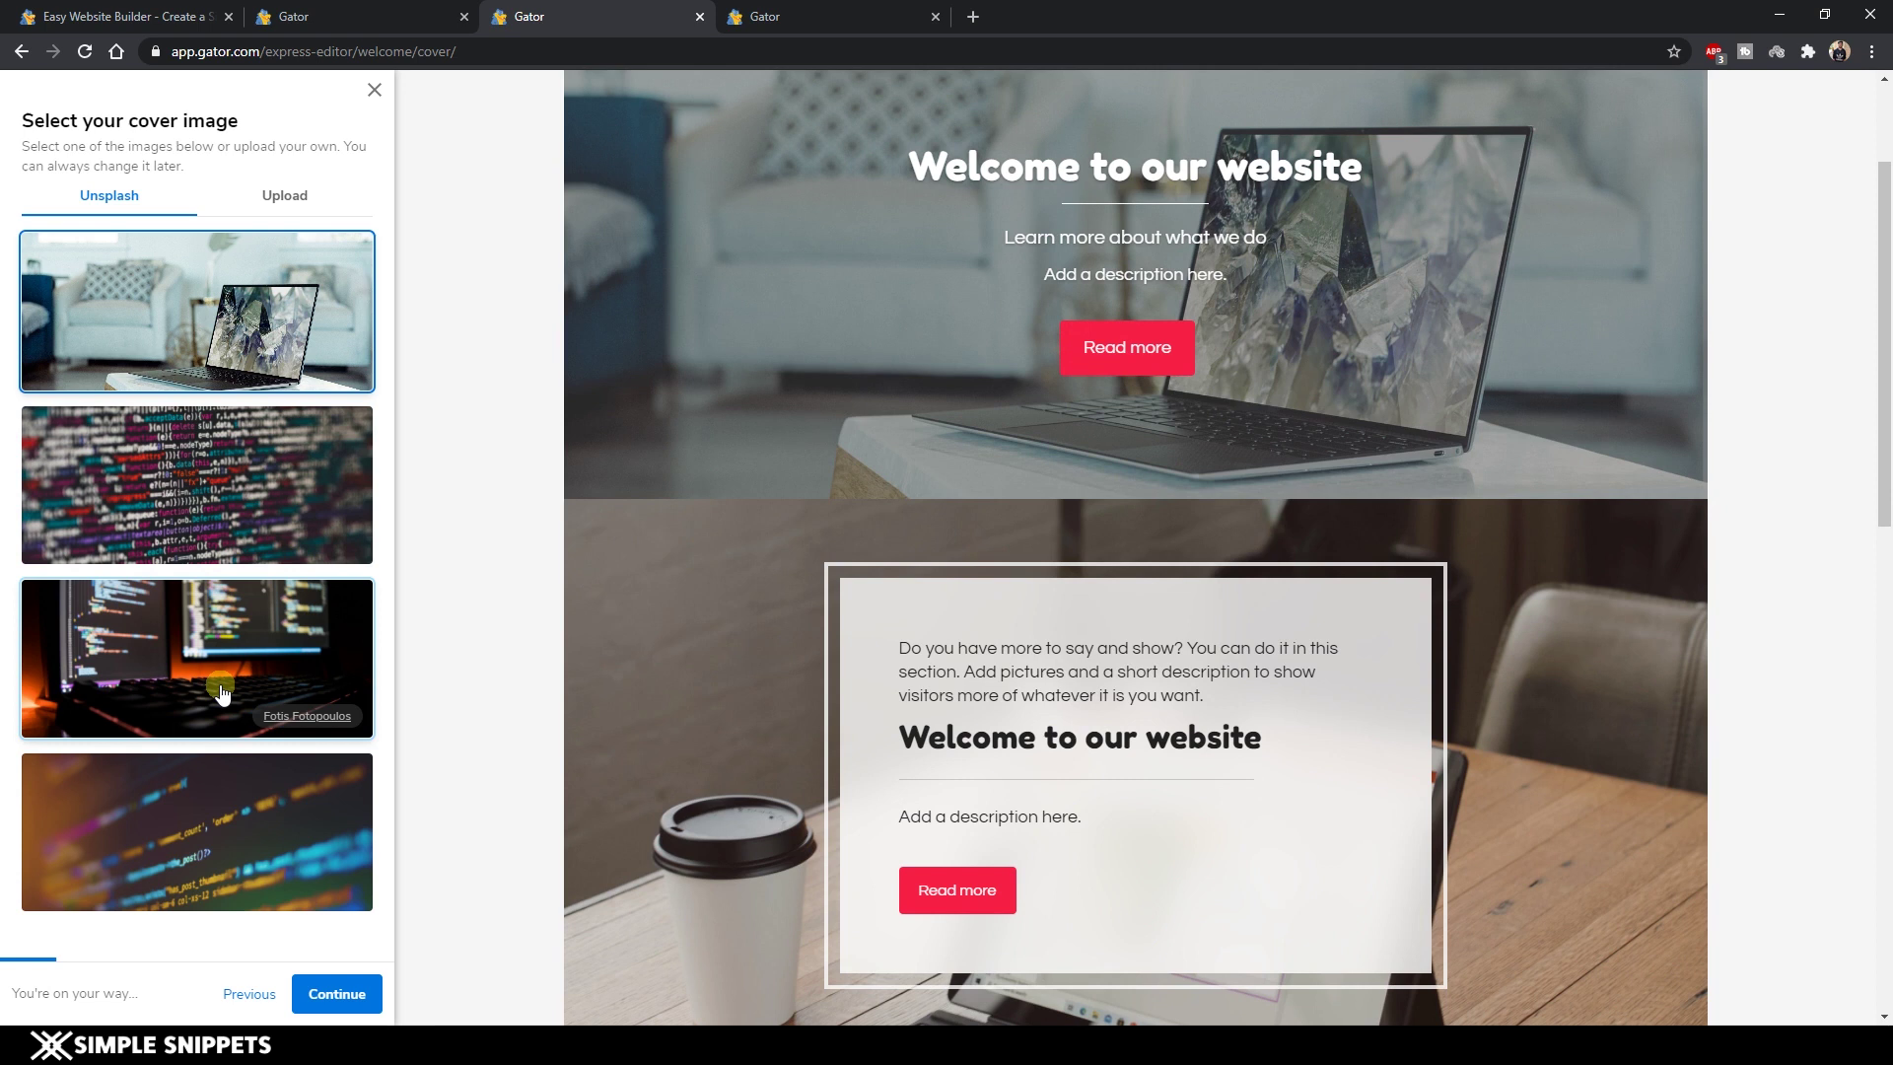
{"action": "left_click", "coordinate": [228, 674]}
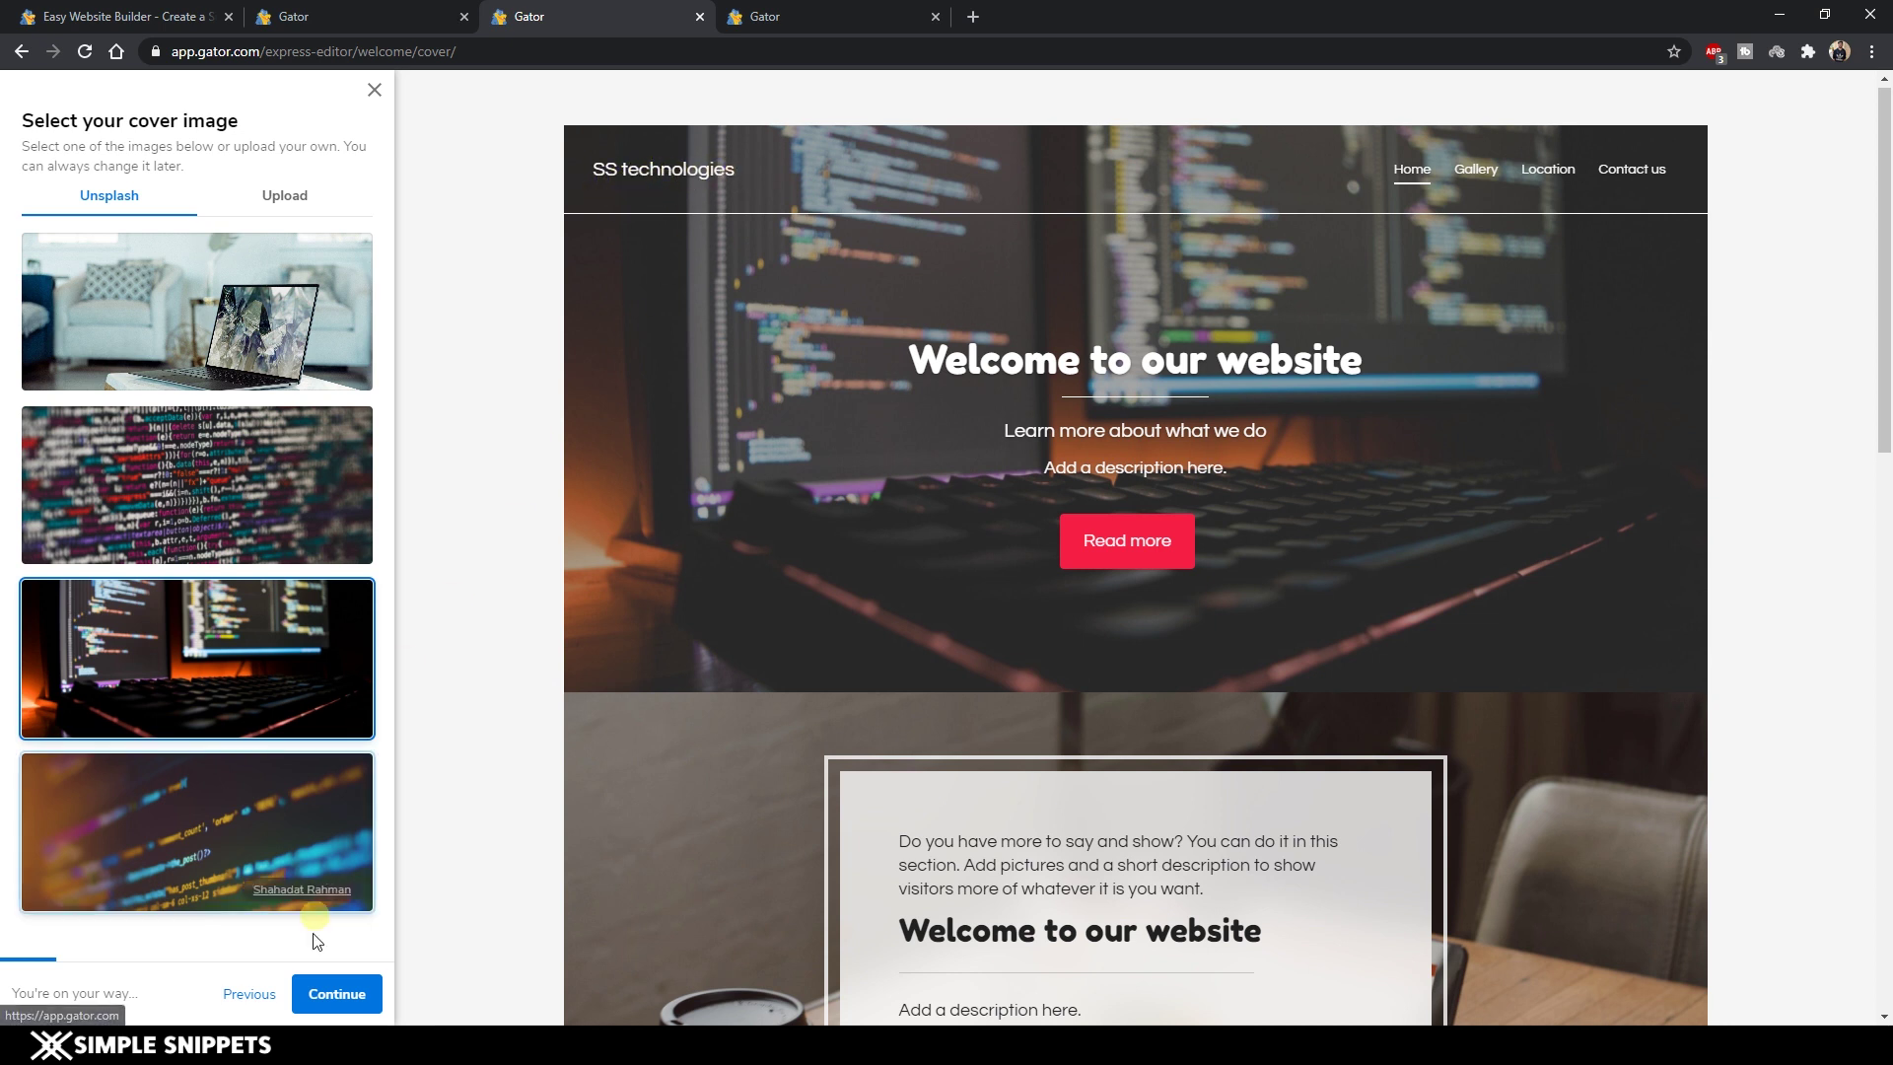
{"action": "left_click", "coordinate": [353, 999]}
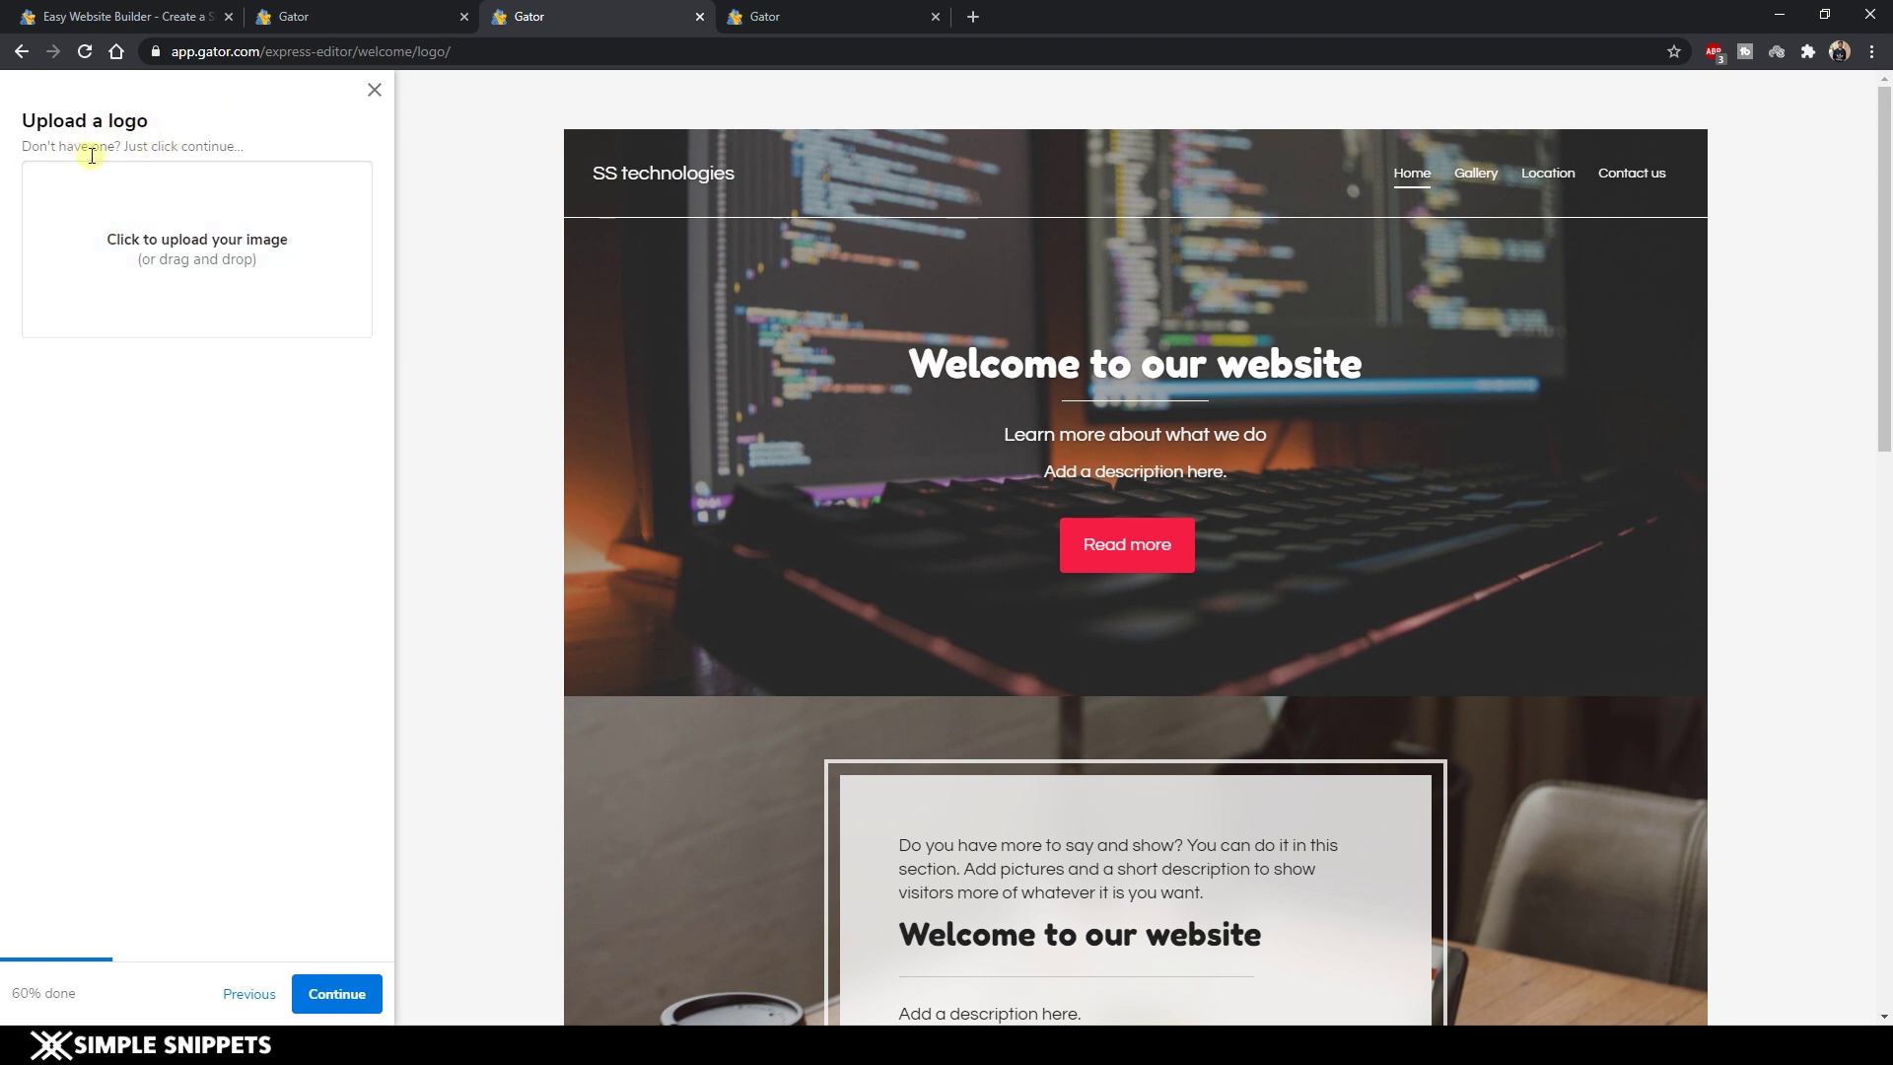
Upload the white X mark file as the site logo.
{"action": "left_click", "coordinate": [203, 244]}
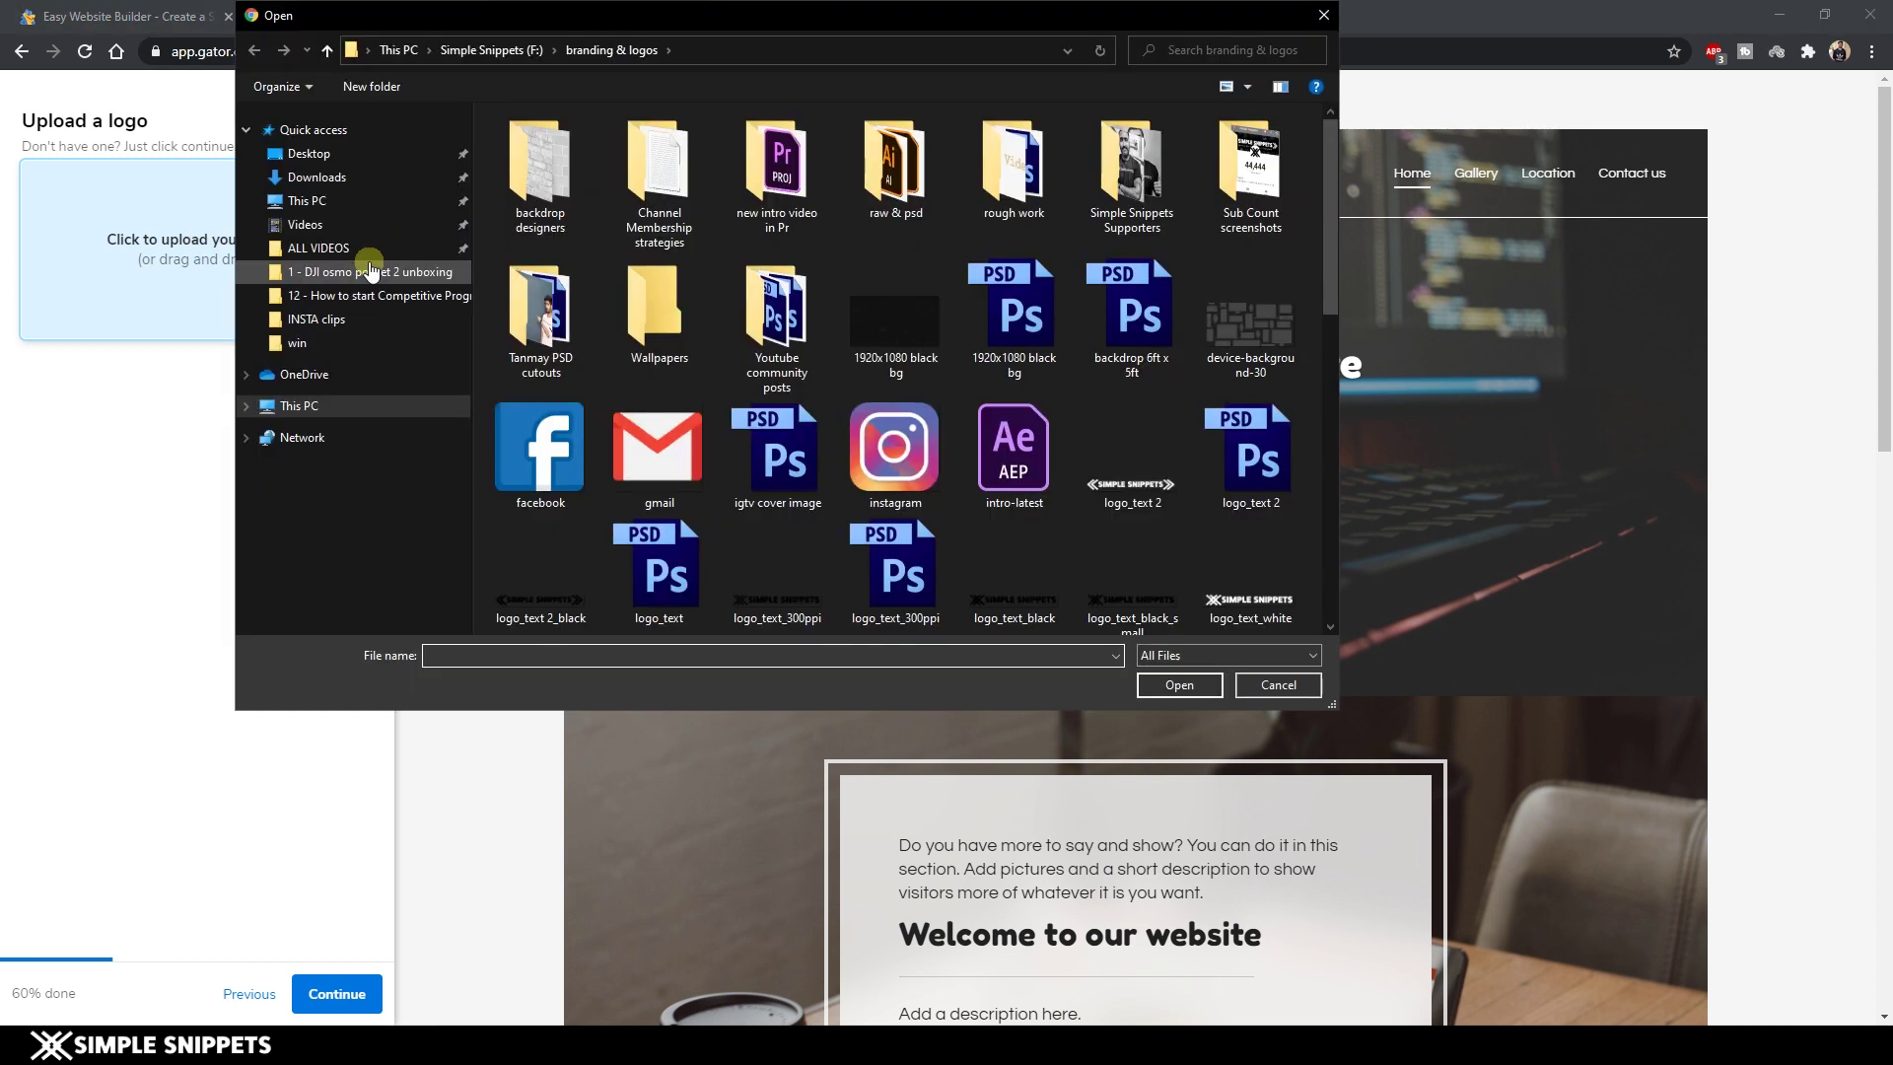
{"action": "scroll", "coordinate": [1014, 393], "scroll_direction": "down", "scroll_amount": 3}
{"action": "double_click", "coordinate": [1014, 394]}
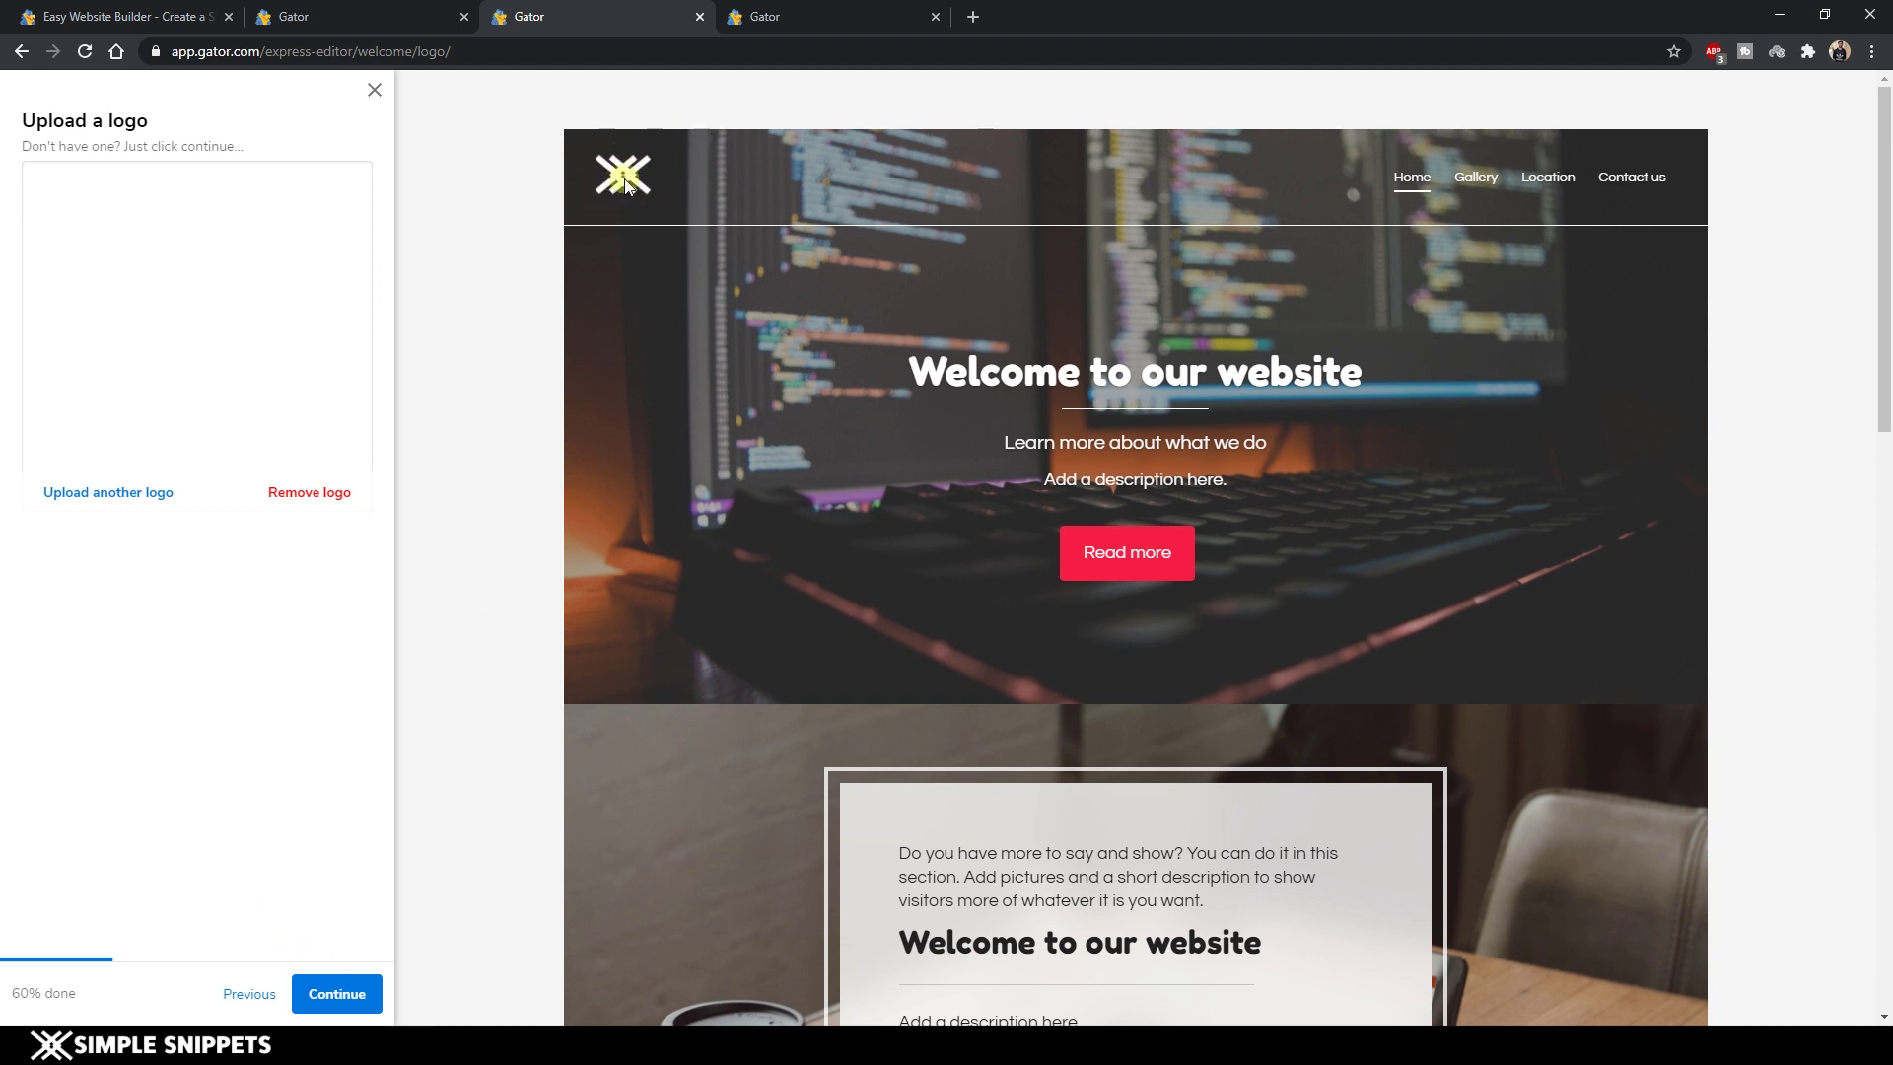
{"action": "left_click", "coordinate": [353, 994]}
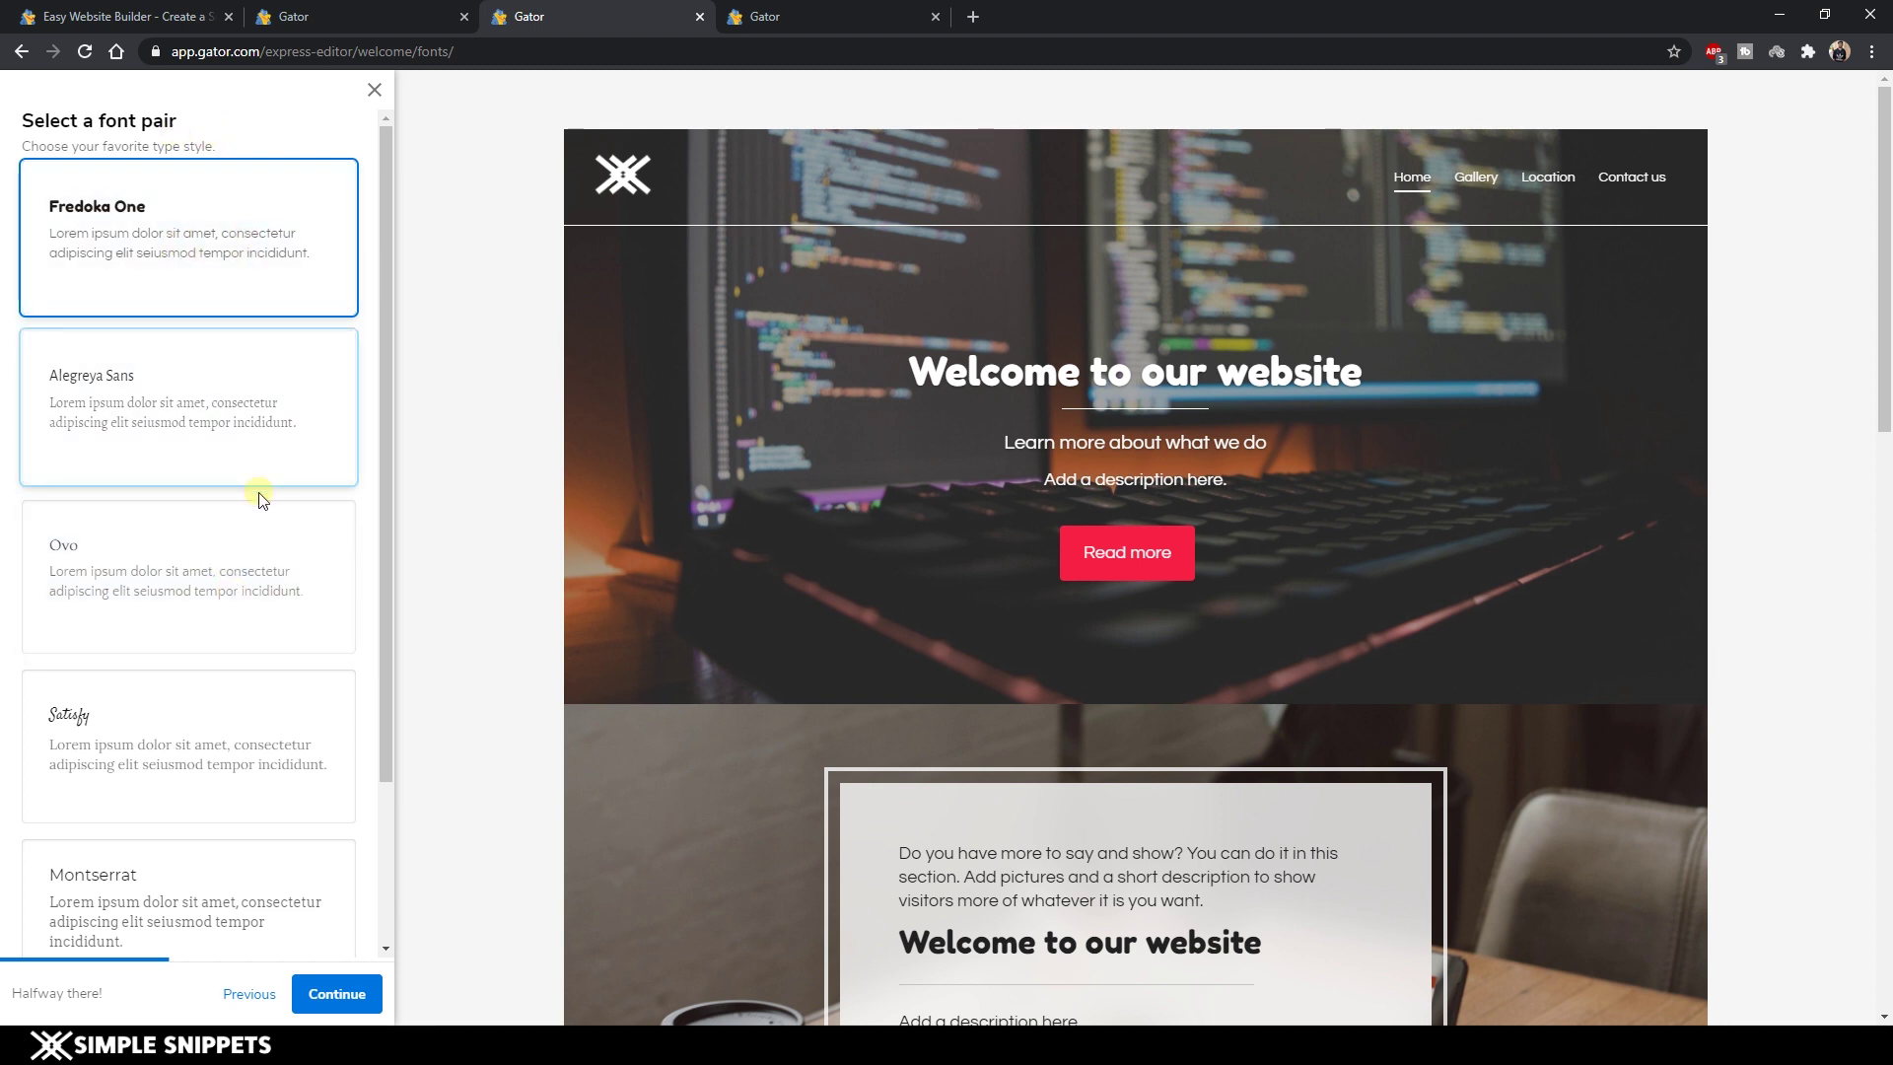
After trying Ovo, confirm Playfair Display:400 as the site's font pair.
{"action": "left_click", "coordinate": [238, 595]}
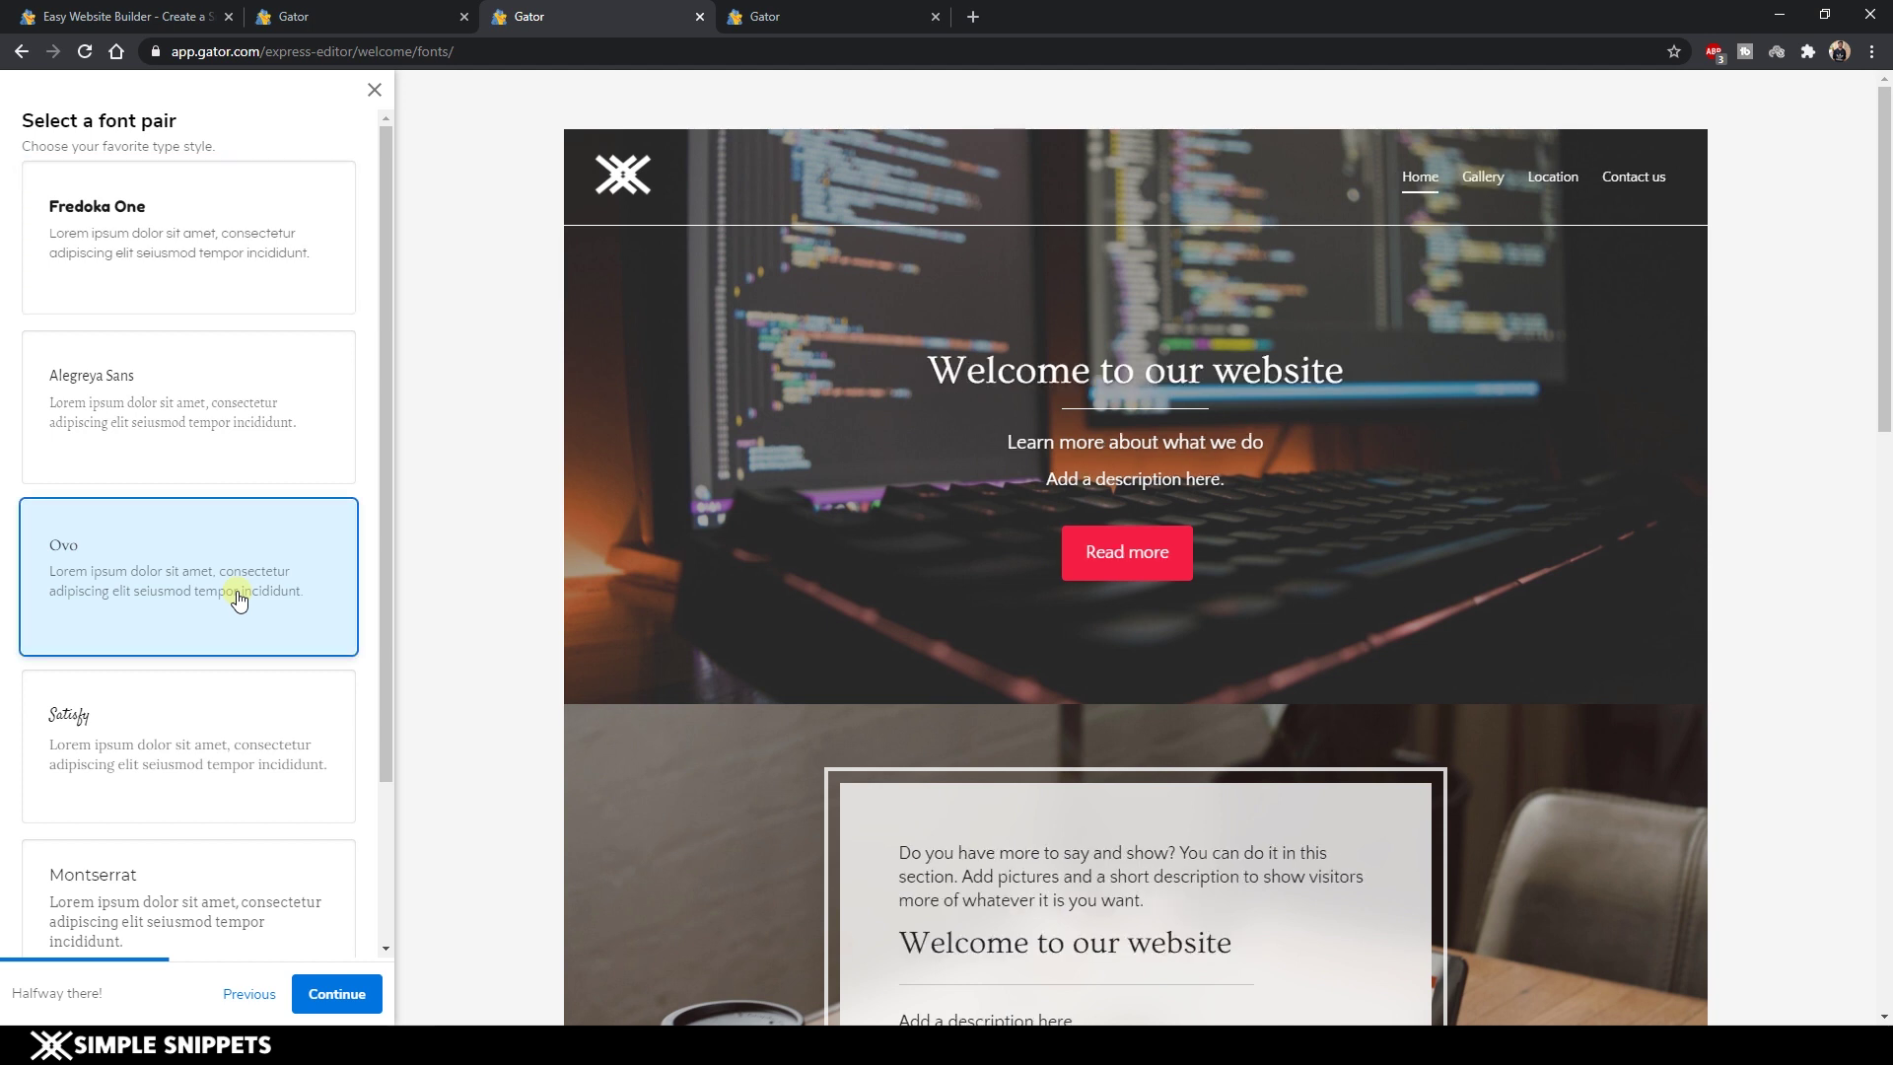
{"action": "scroll", "coordinate": [182, 789], "scroll_direction": "down", "scroll_amount": 2}
{"action": "left_click", "coordinate": [192, 885]}
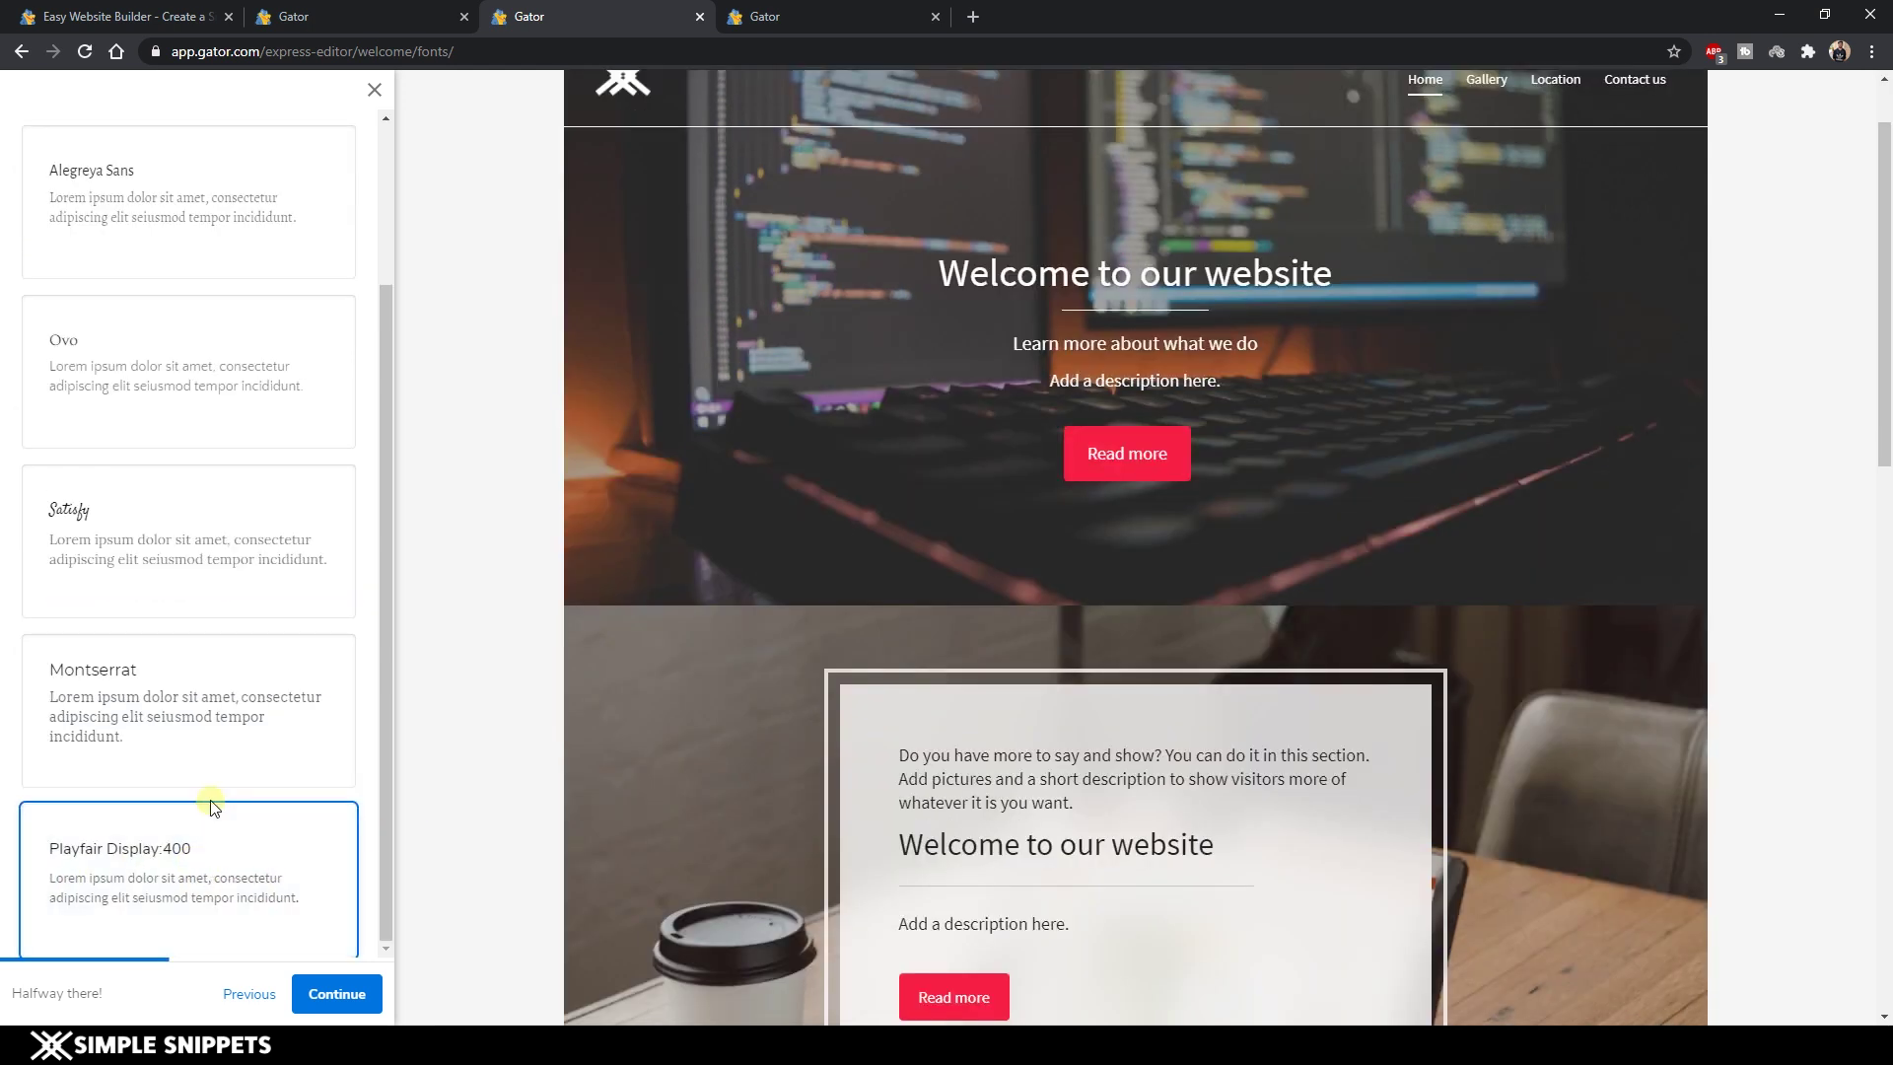
{"action": "scroll", "coordinate": [204, 818], "scroll_direction": "up", "scroll_amount": 2}
{"action": "scroll", "coordinate": [220, 815], "scroll_direction": "down", "scroll_amount": 2}
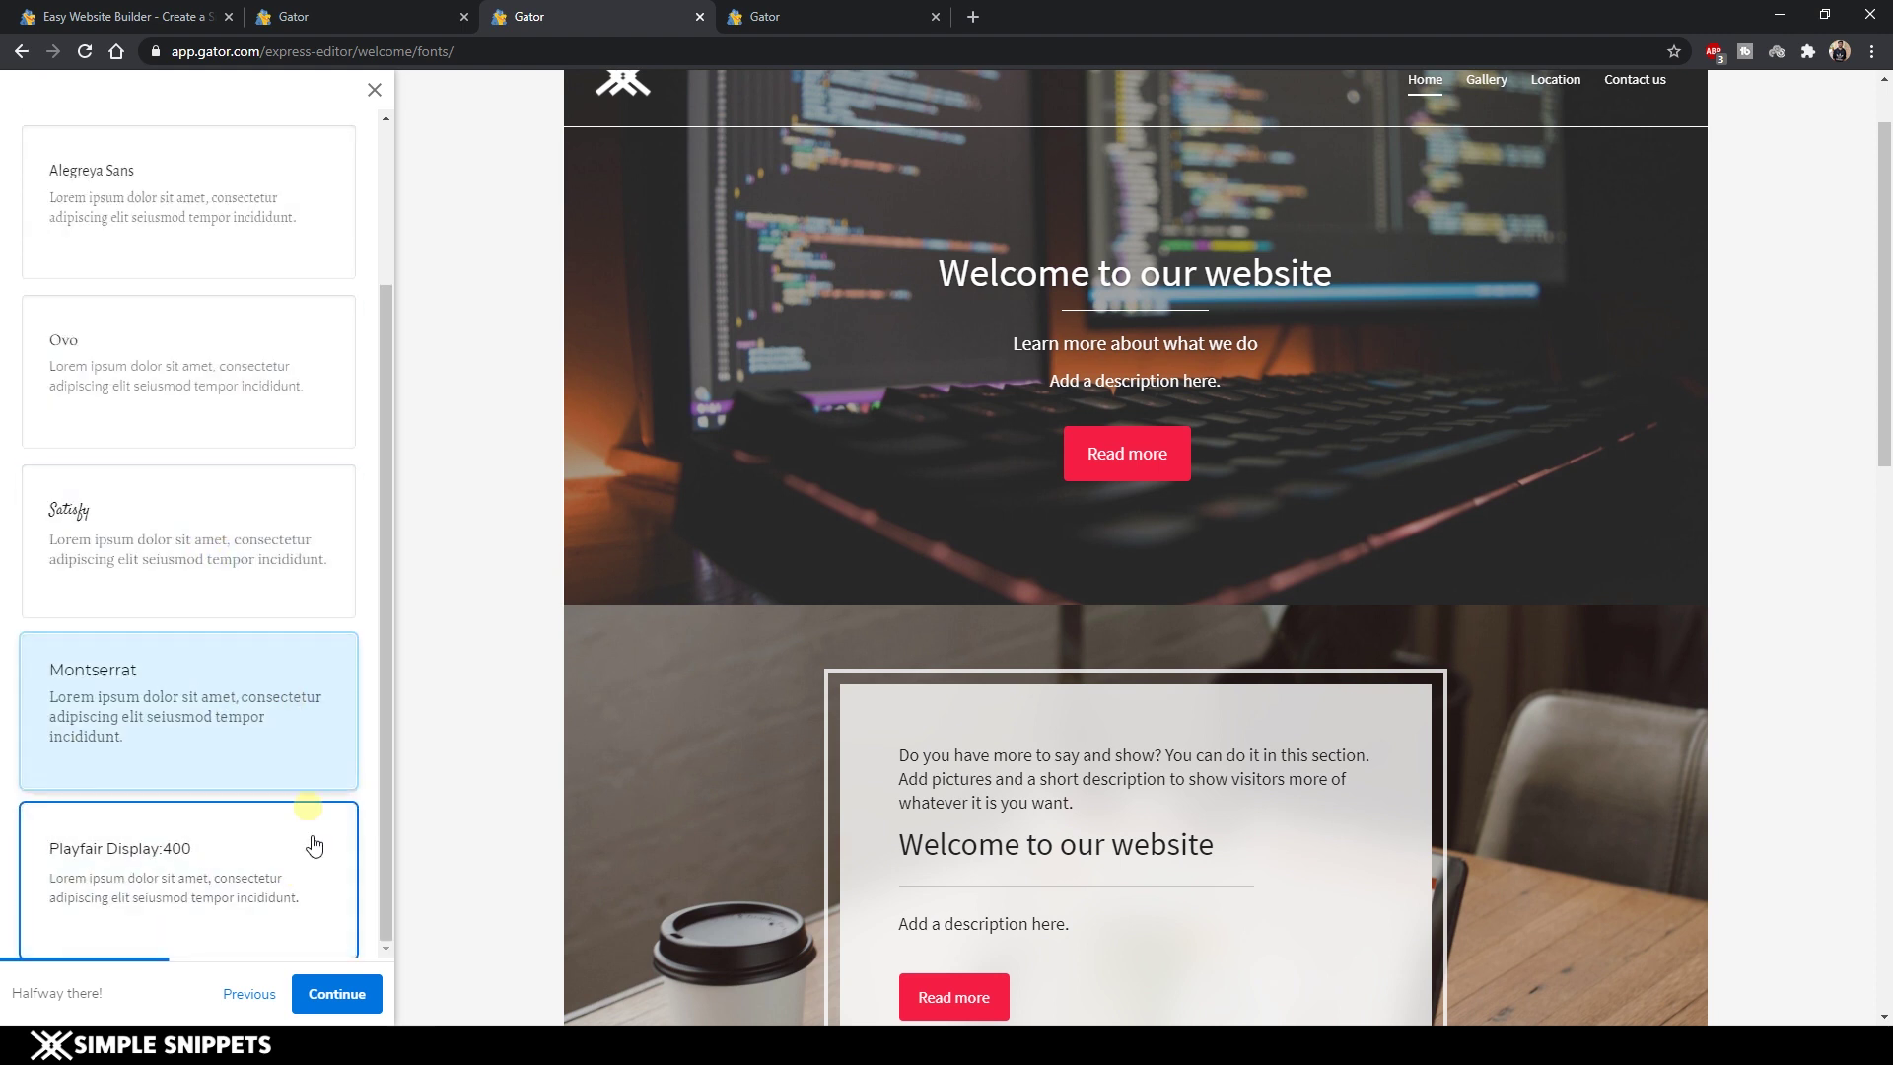
{"action": "left_click", "coordinate": [337, 996]}
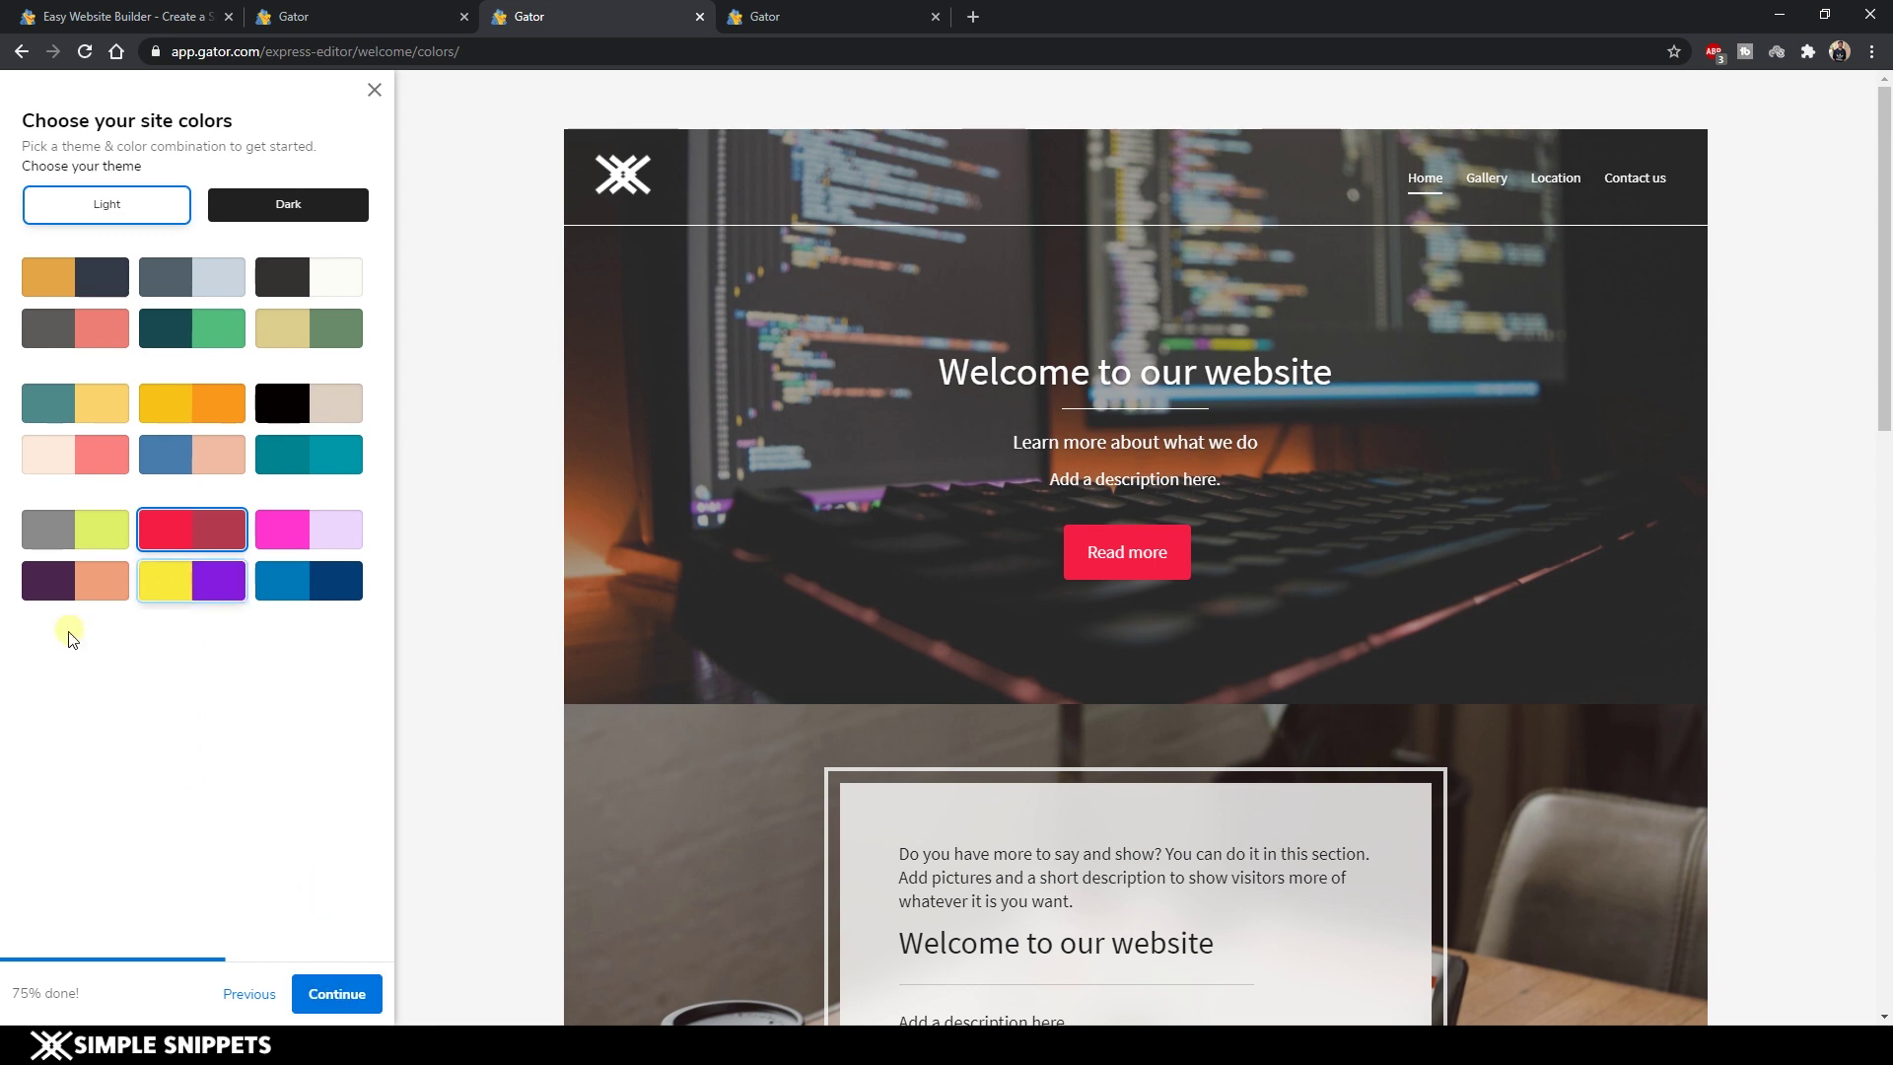
Apply the Dark theme and, after trying teal, the blue colour combination.
{"action": "scroll", "coordinate": [701, 618], "scroll_direction": "down", "scroll_amount": 4}
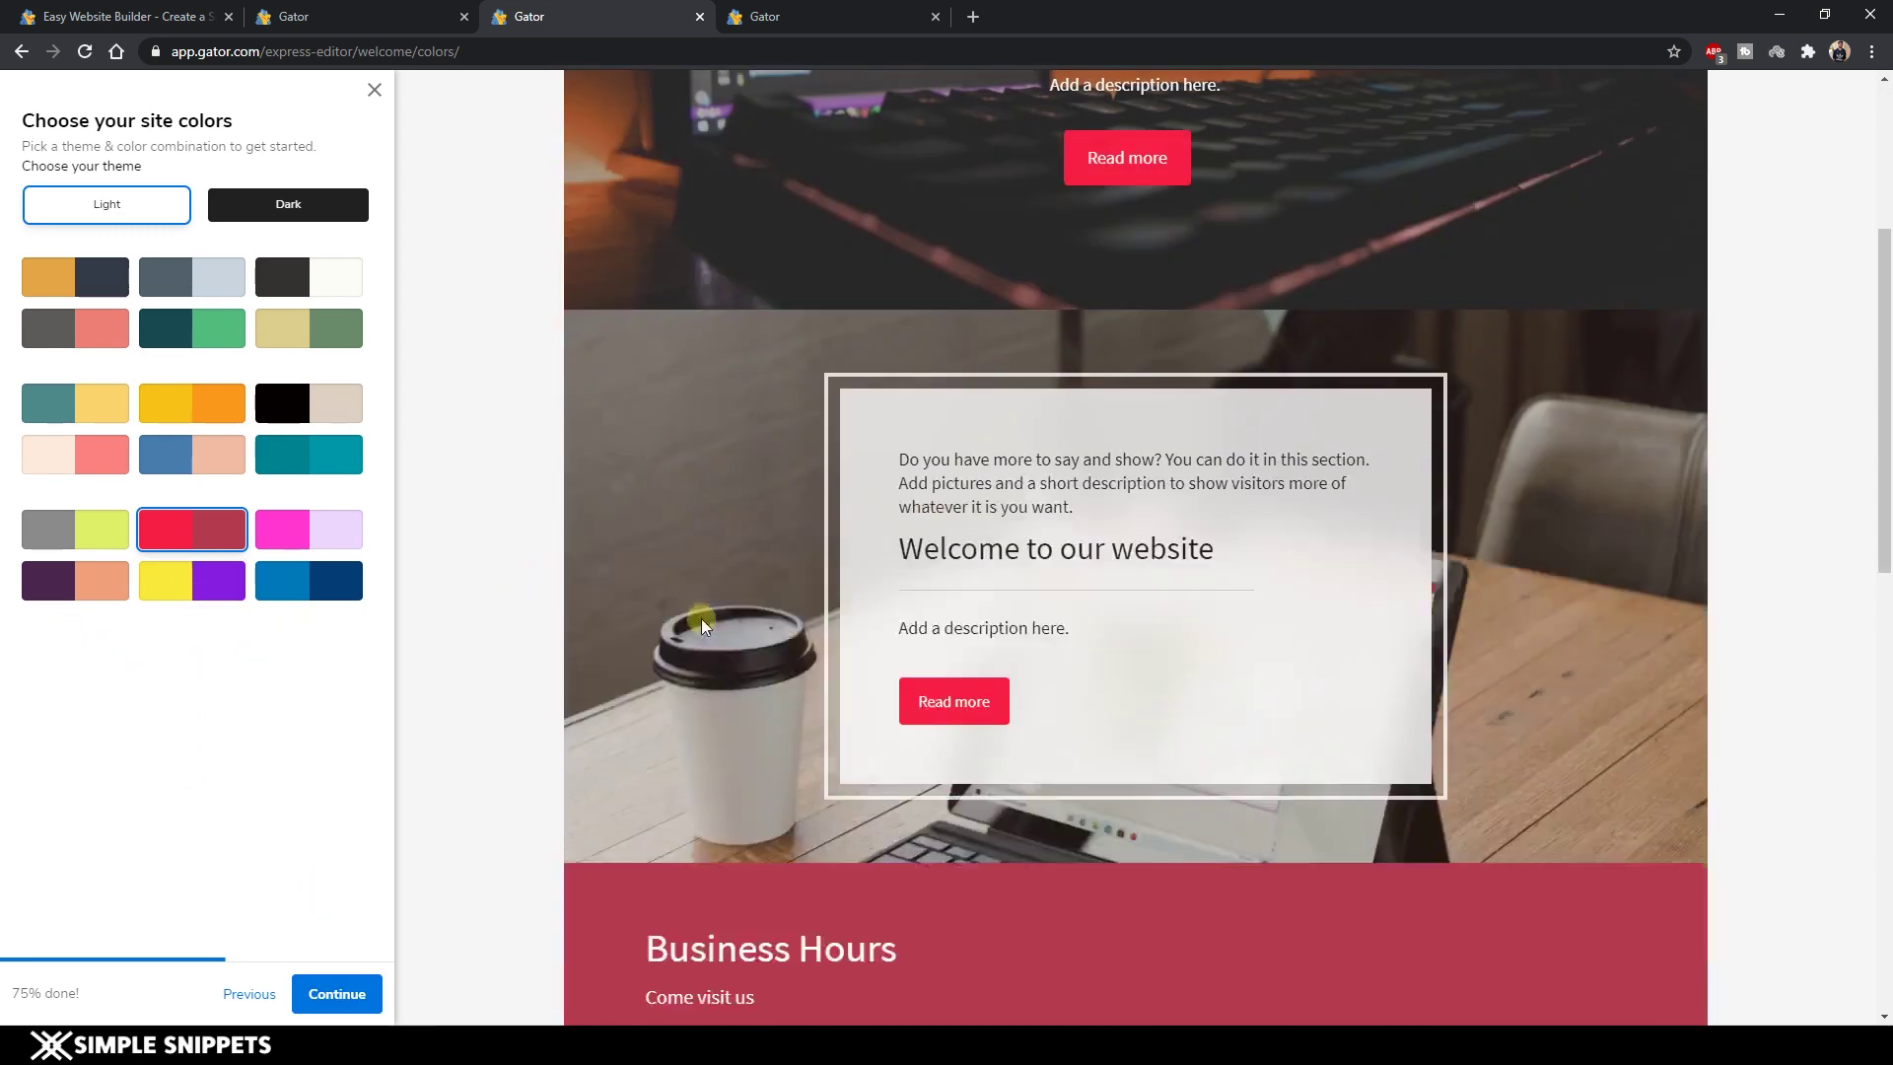
{"action": "left_click", "coordinate": [295, 207]}
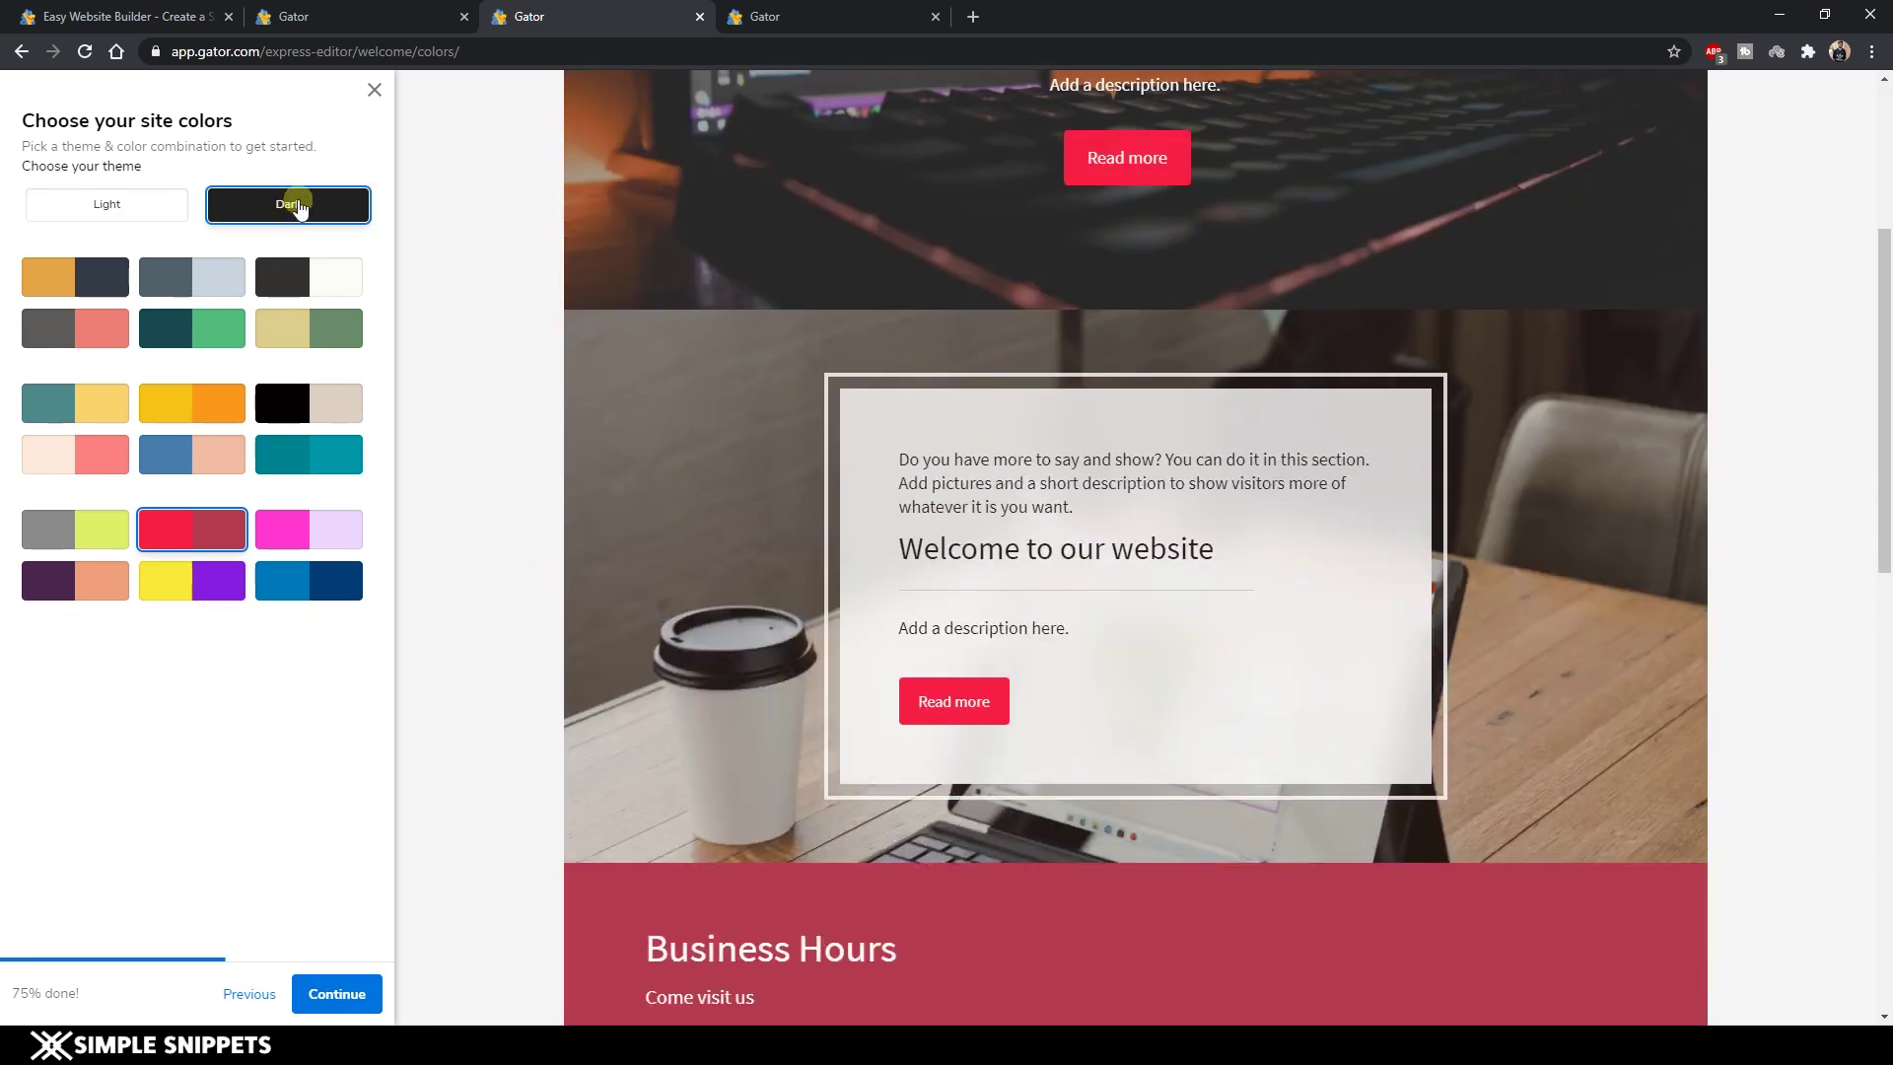
{"action": "scroll", "coordinate": [781, 487], "scroll_direction": "down", "scroll_amount": 1}
{"action": "scroll", "coordinate": [851, 331], "scroll_direction": "down", "scroll_amount": 14}
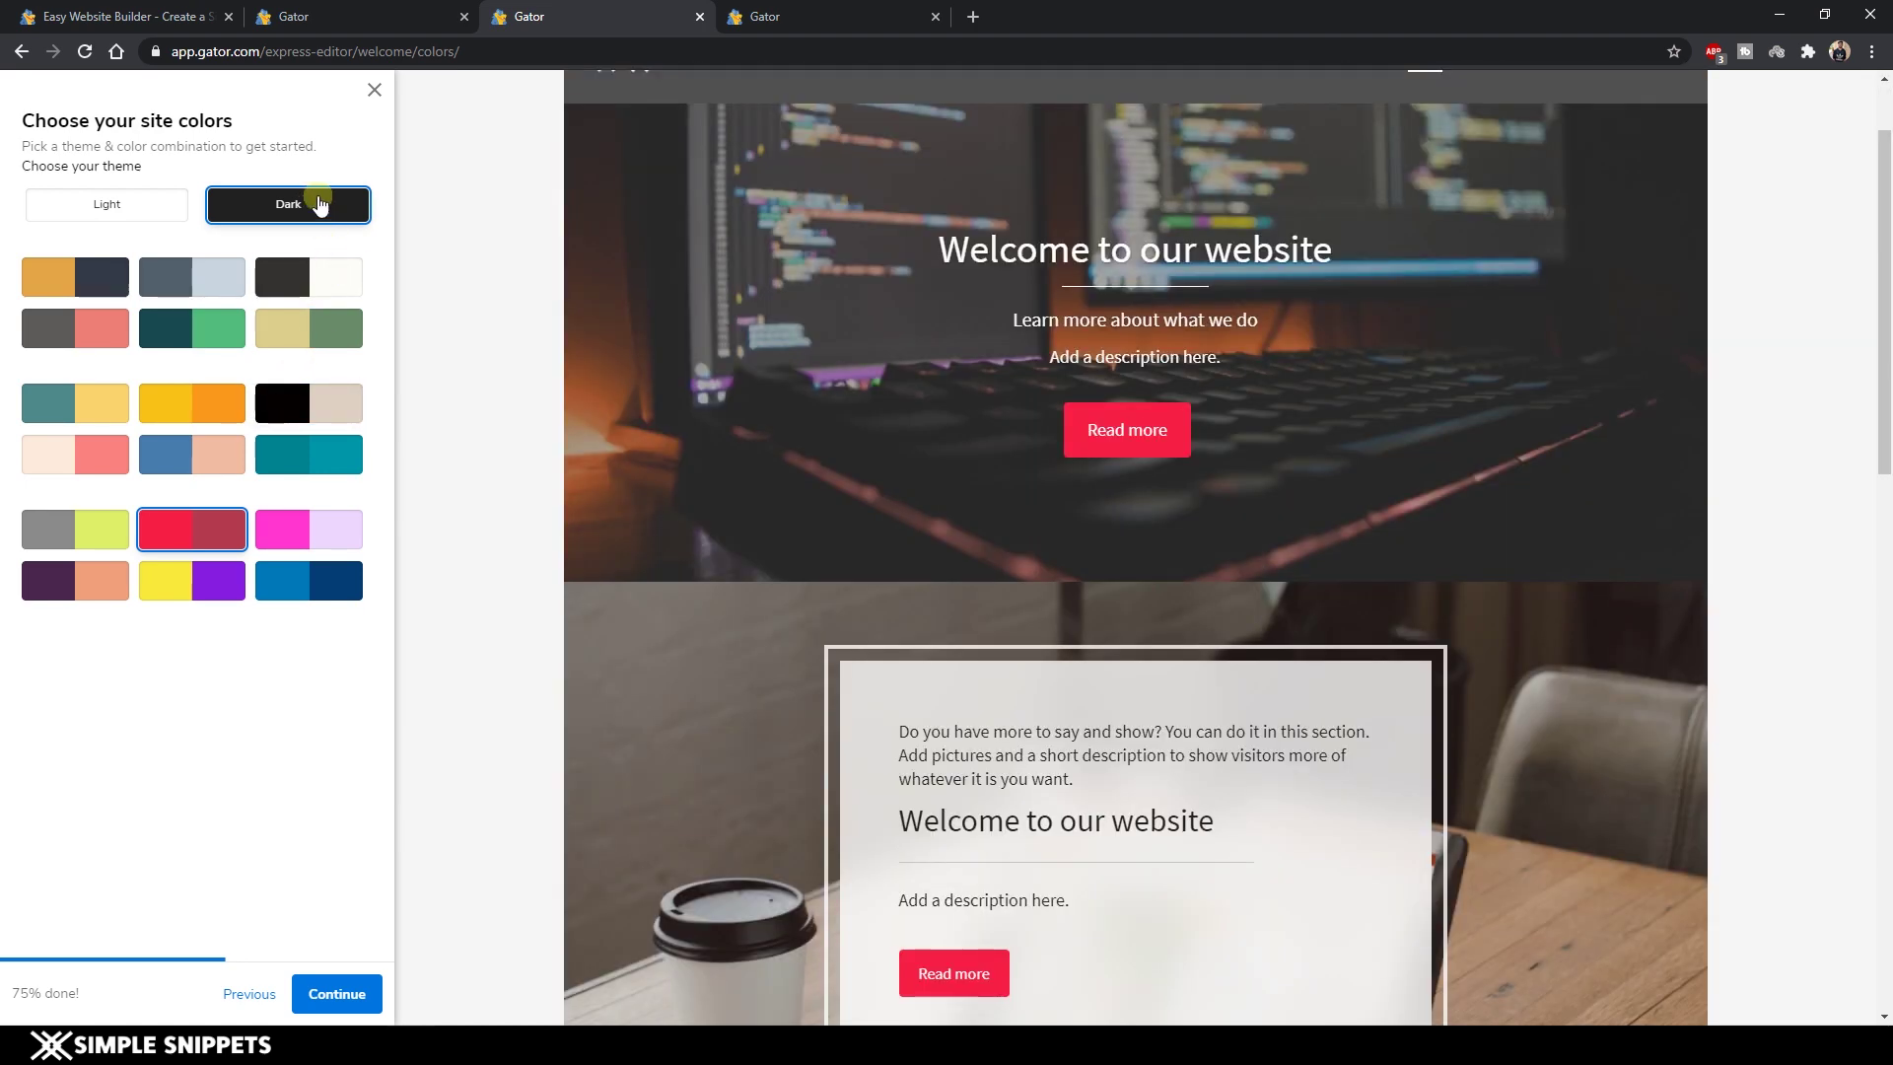
{"action": "left_click", "coordinate": [333, 459]}
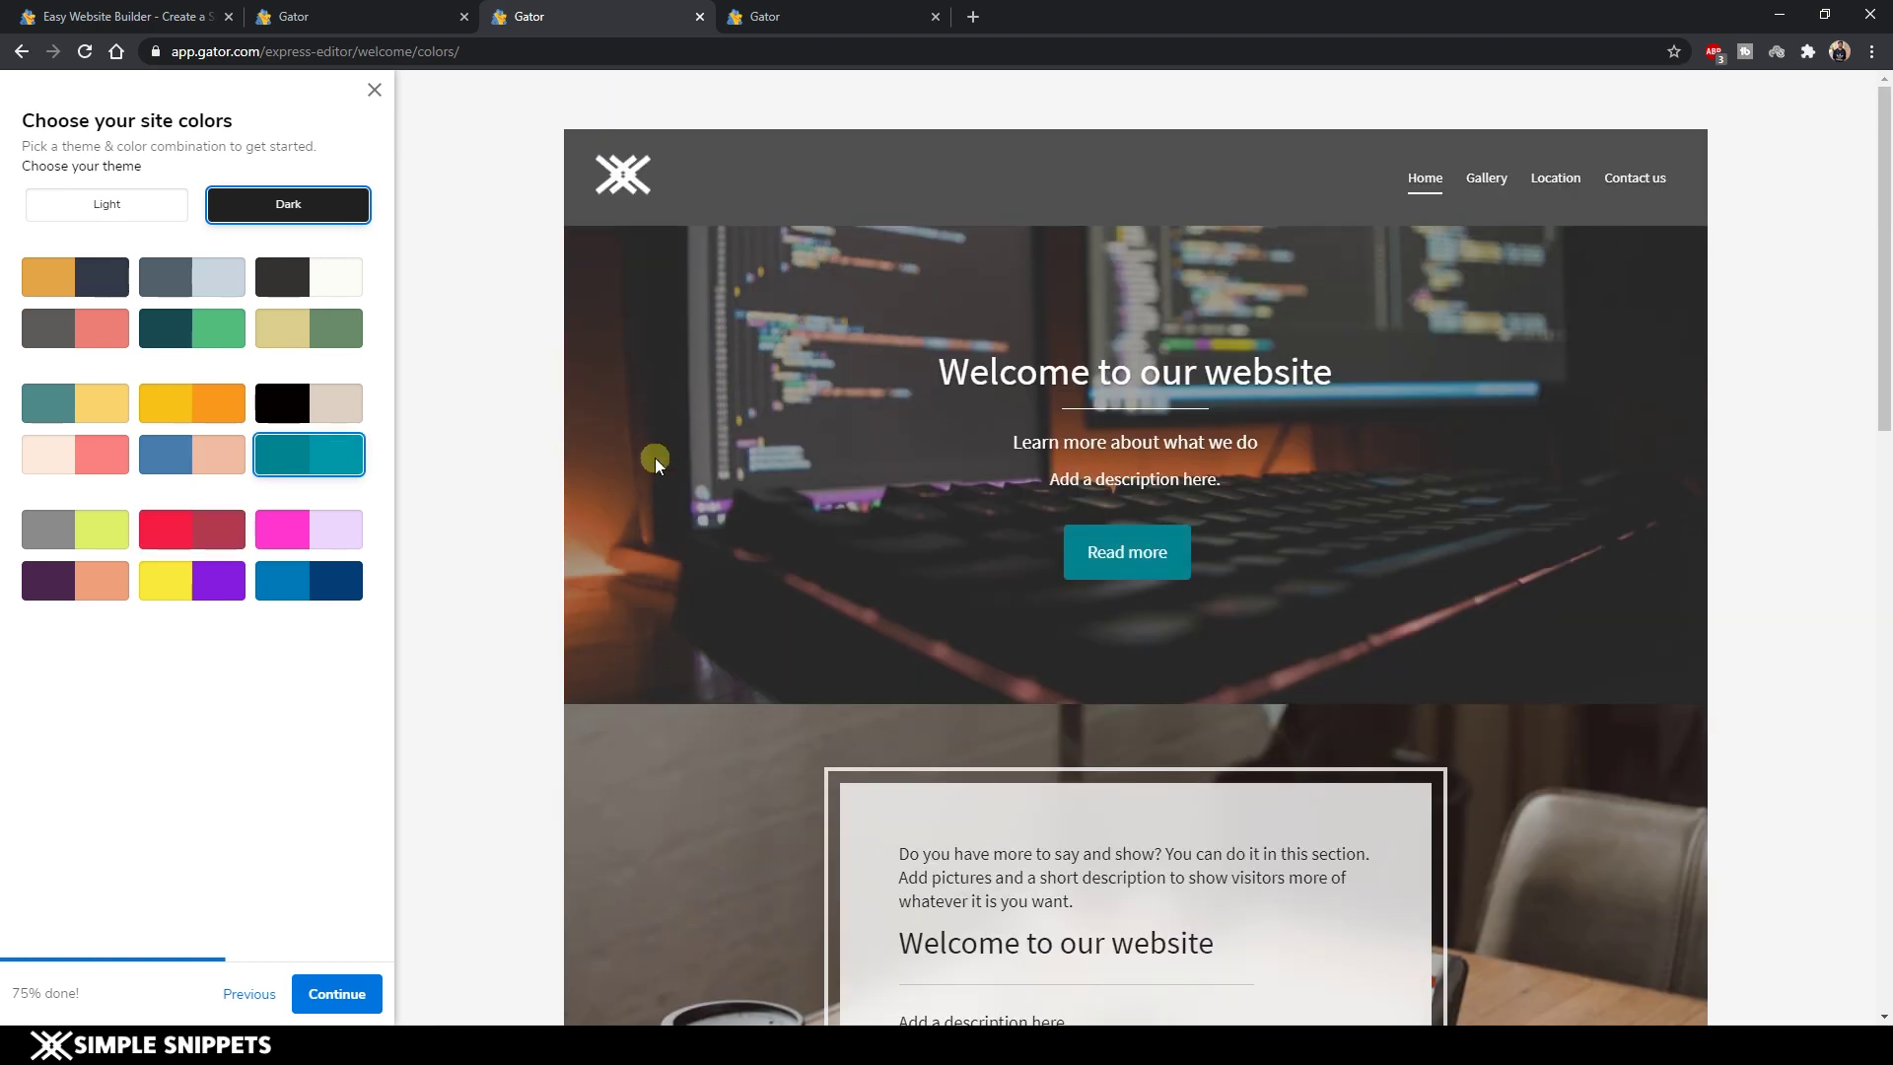
{"action": "scroll", "coordinate": [654, 457], "scroll_direction": "down", "scroll_amount": 8}
{"action": "left_click", "coordinate": [300, 597]}
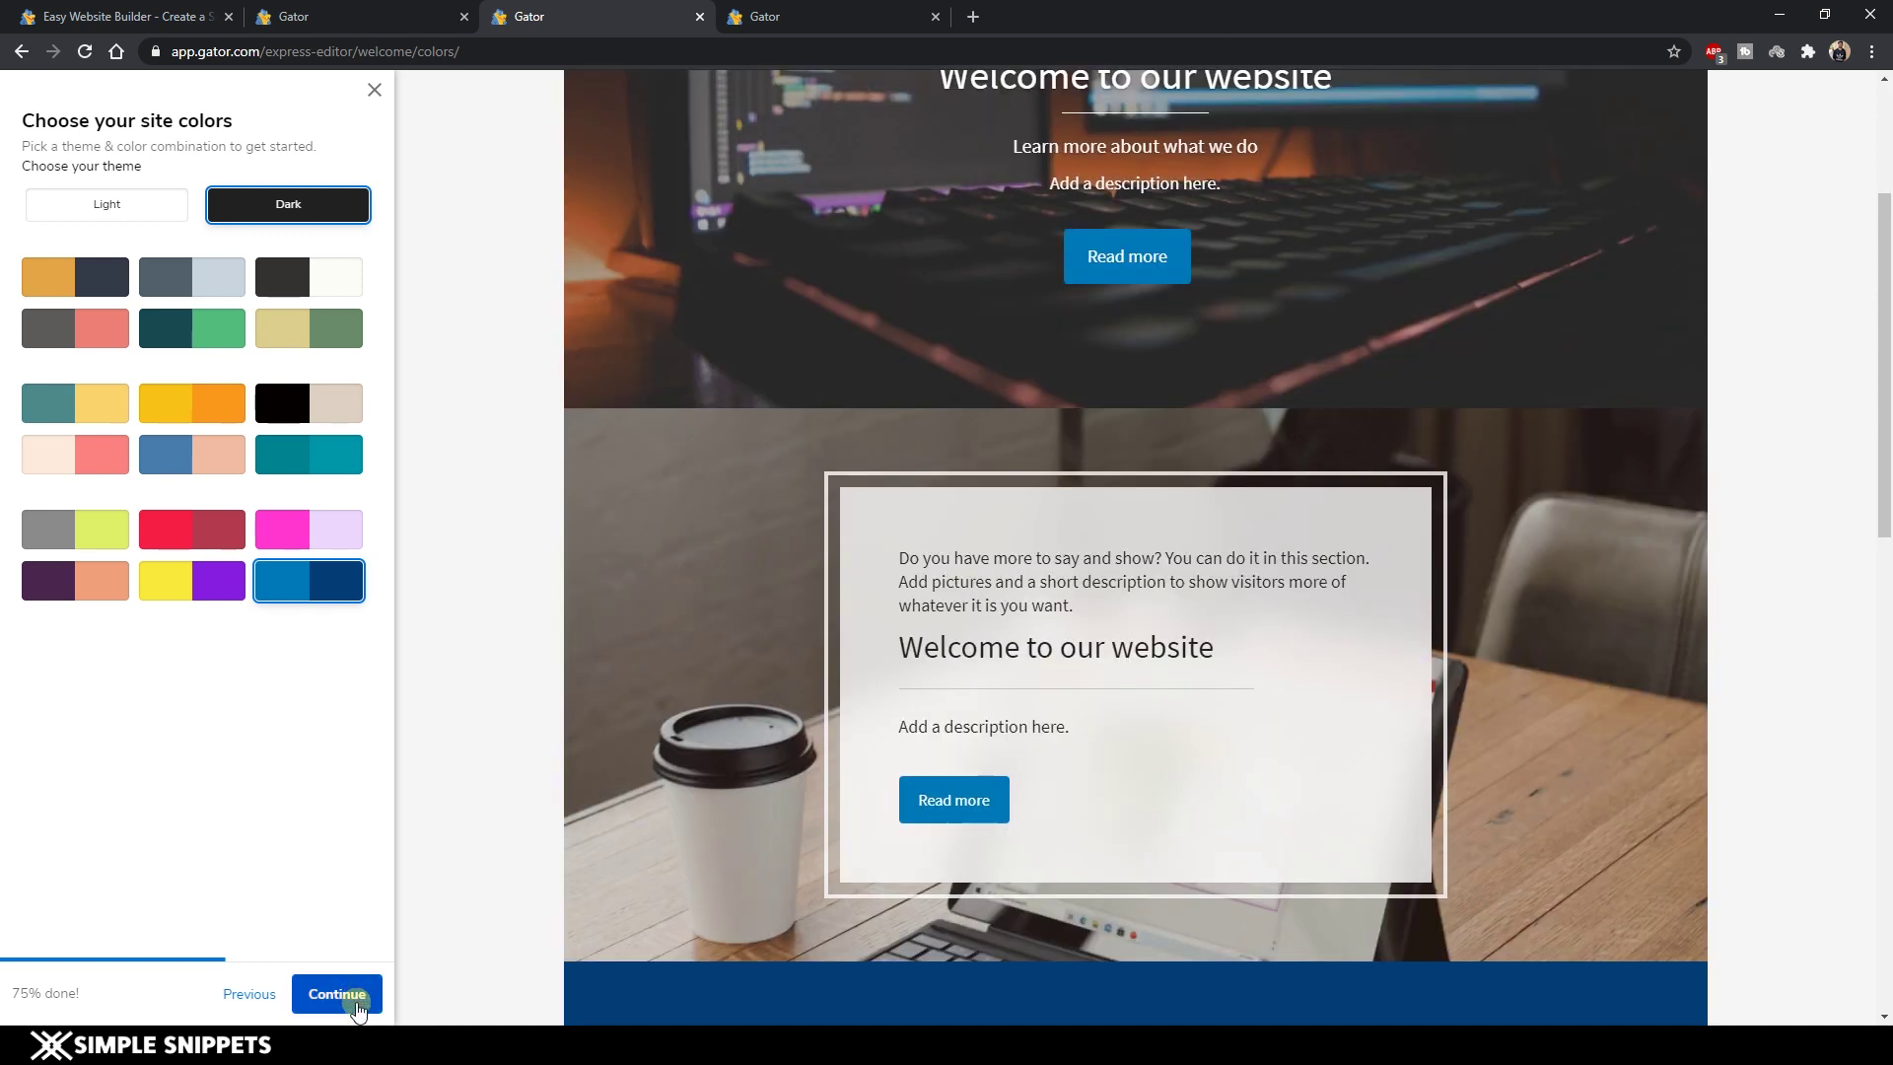
{"action": "left_click", "coordinate": [345, 995]}
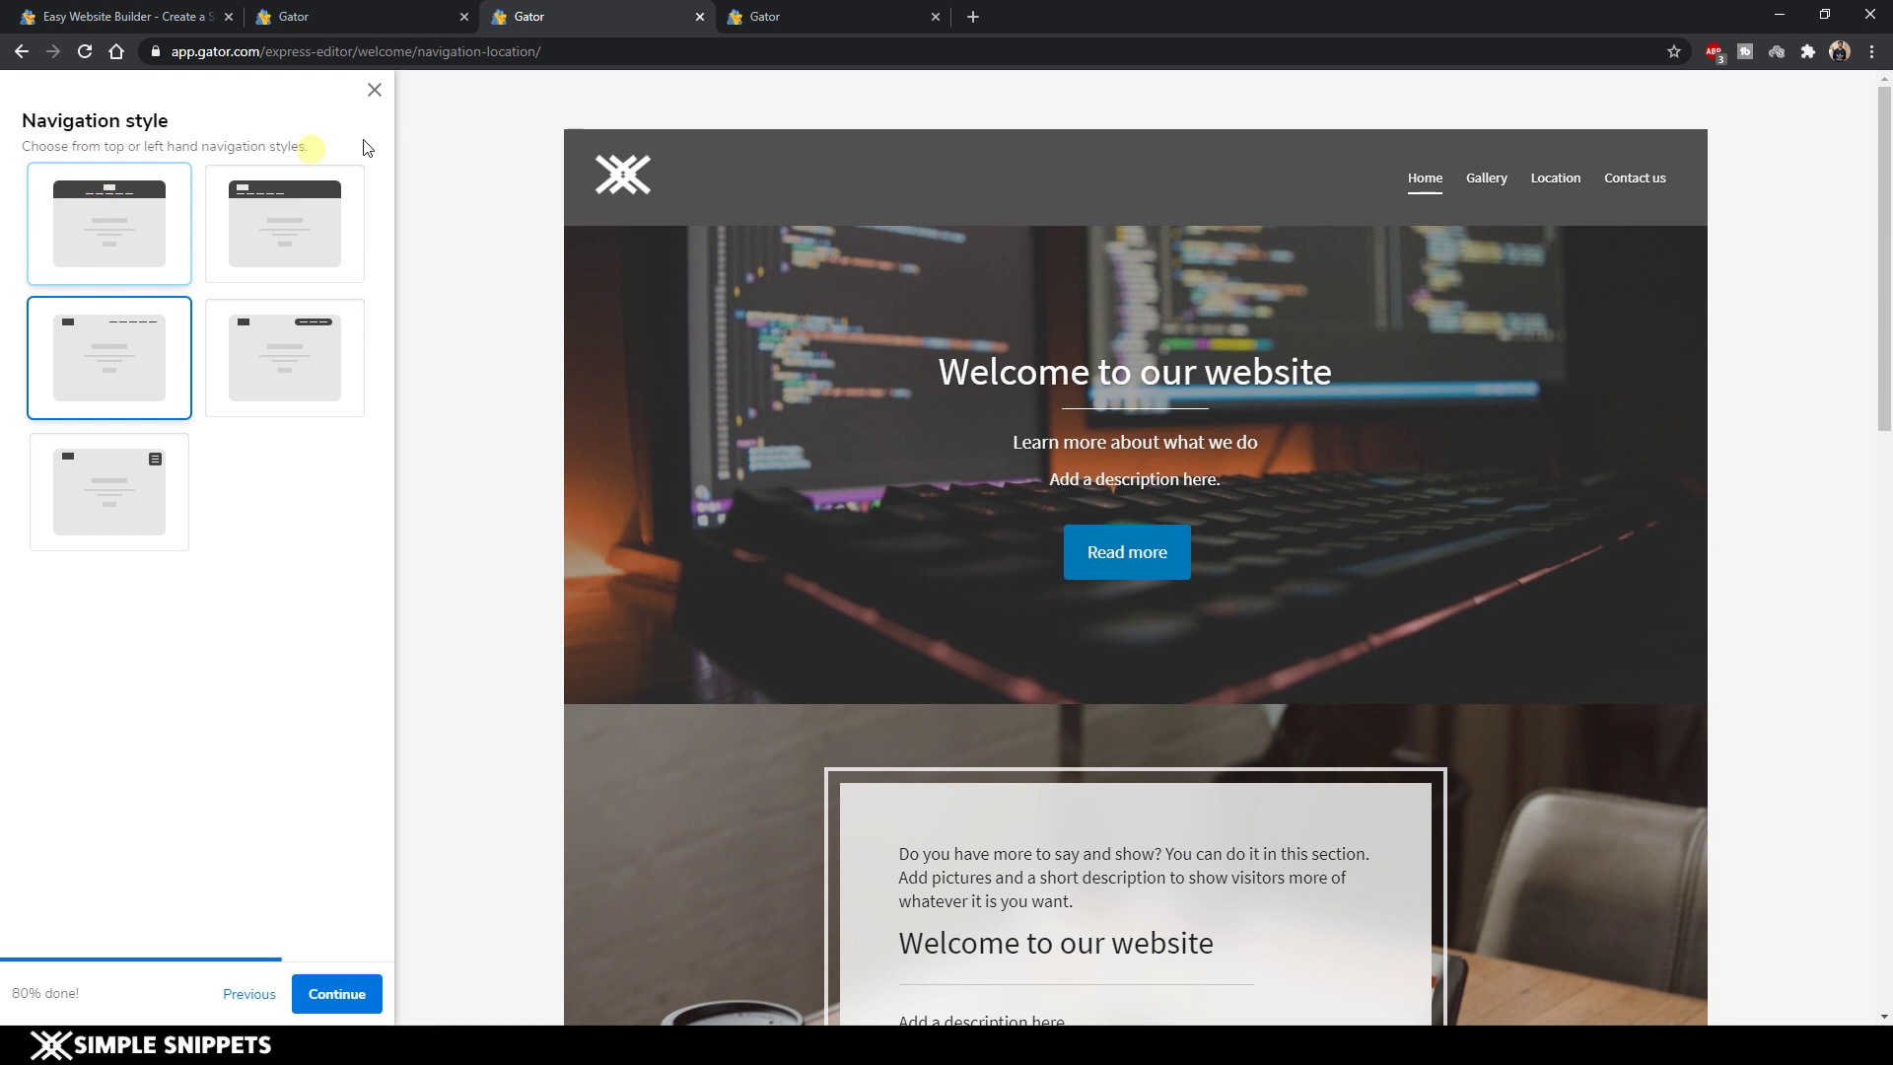
Compare the header layouts and pick the third card: X logo left, menu right.
{"action": "left_click", "coordinate": [89, 235]}
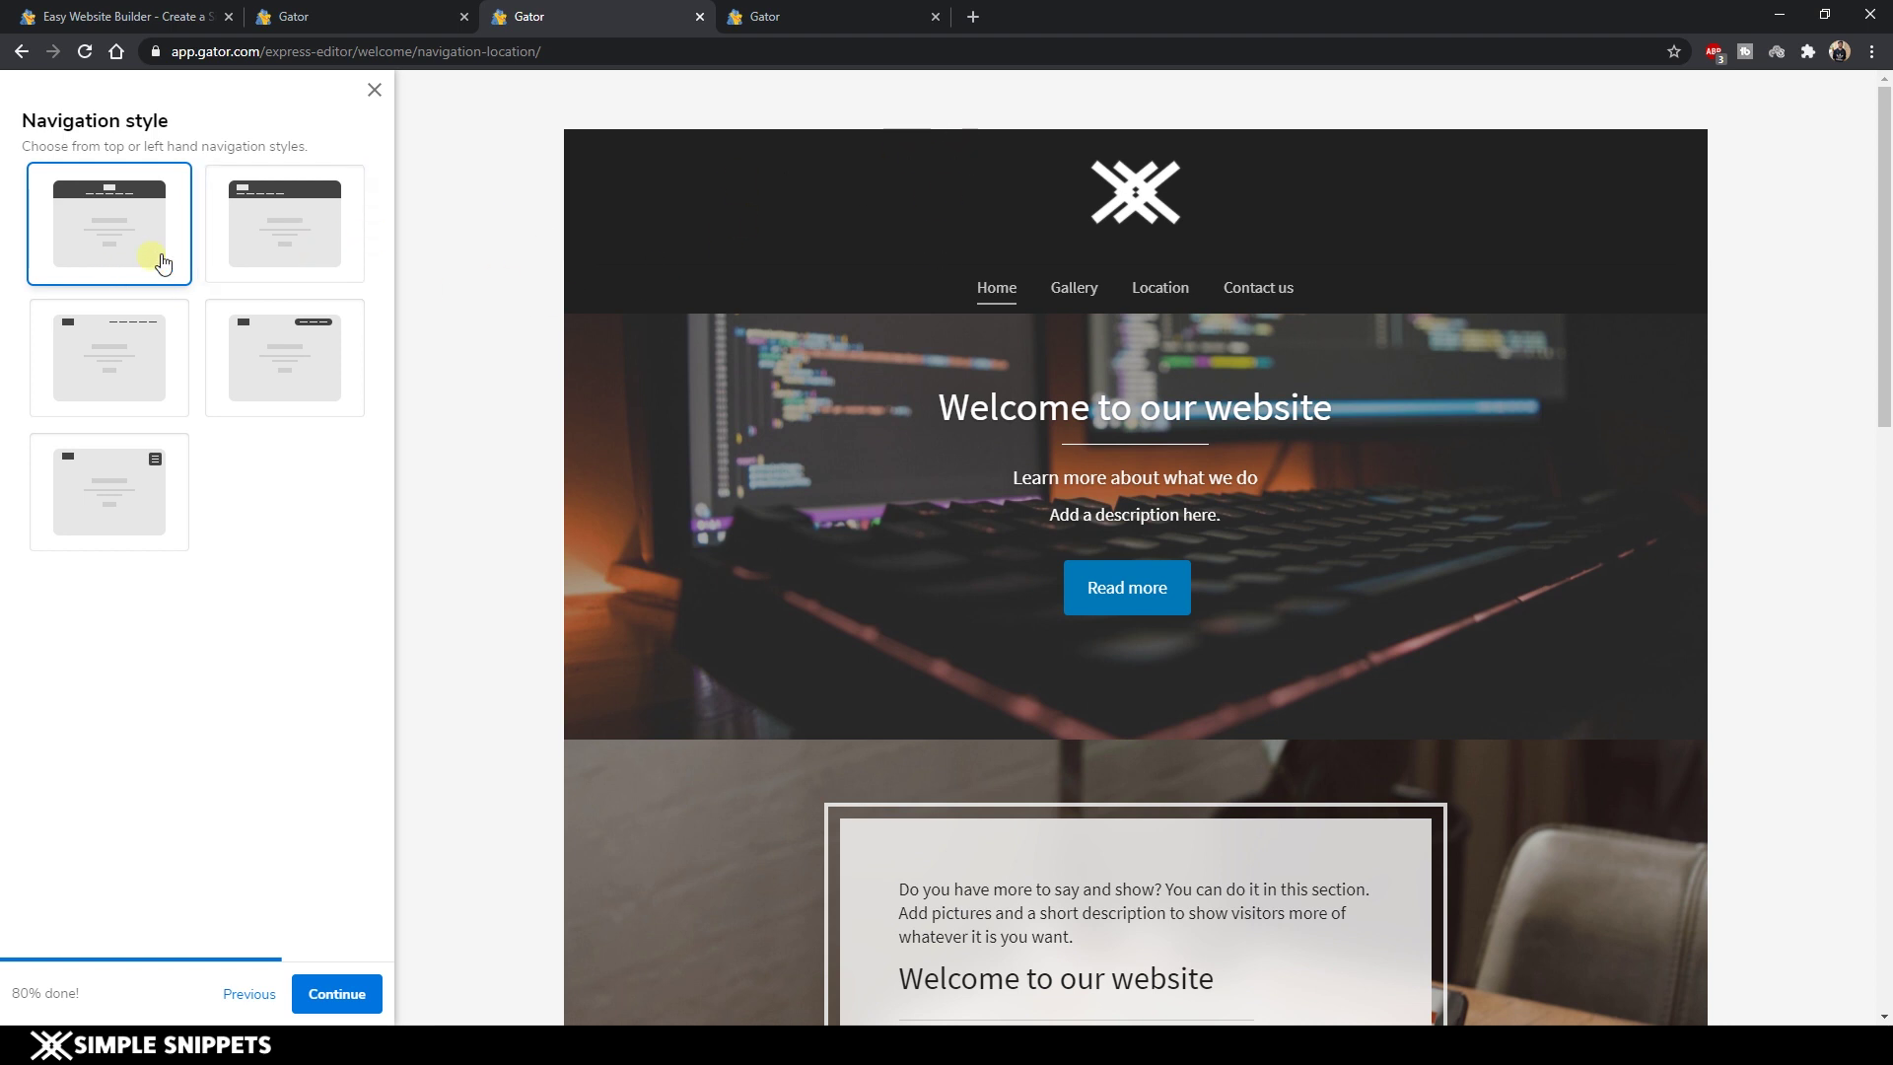
{"action": "left_click", "coordinate": [299, 225]}
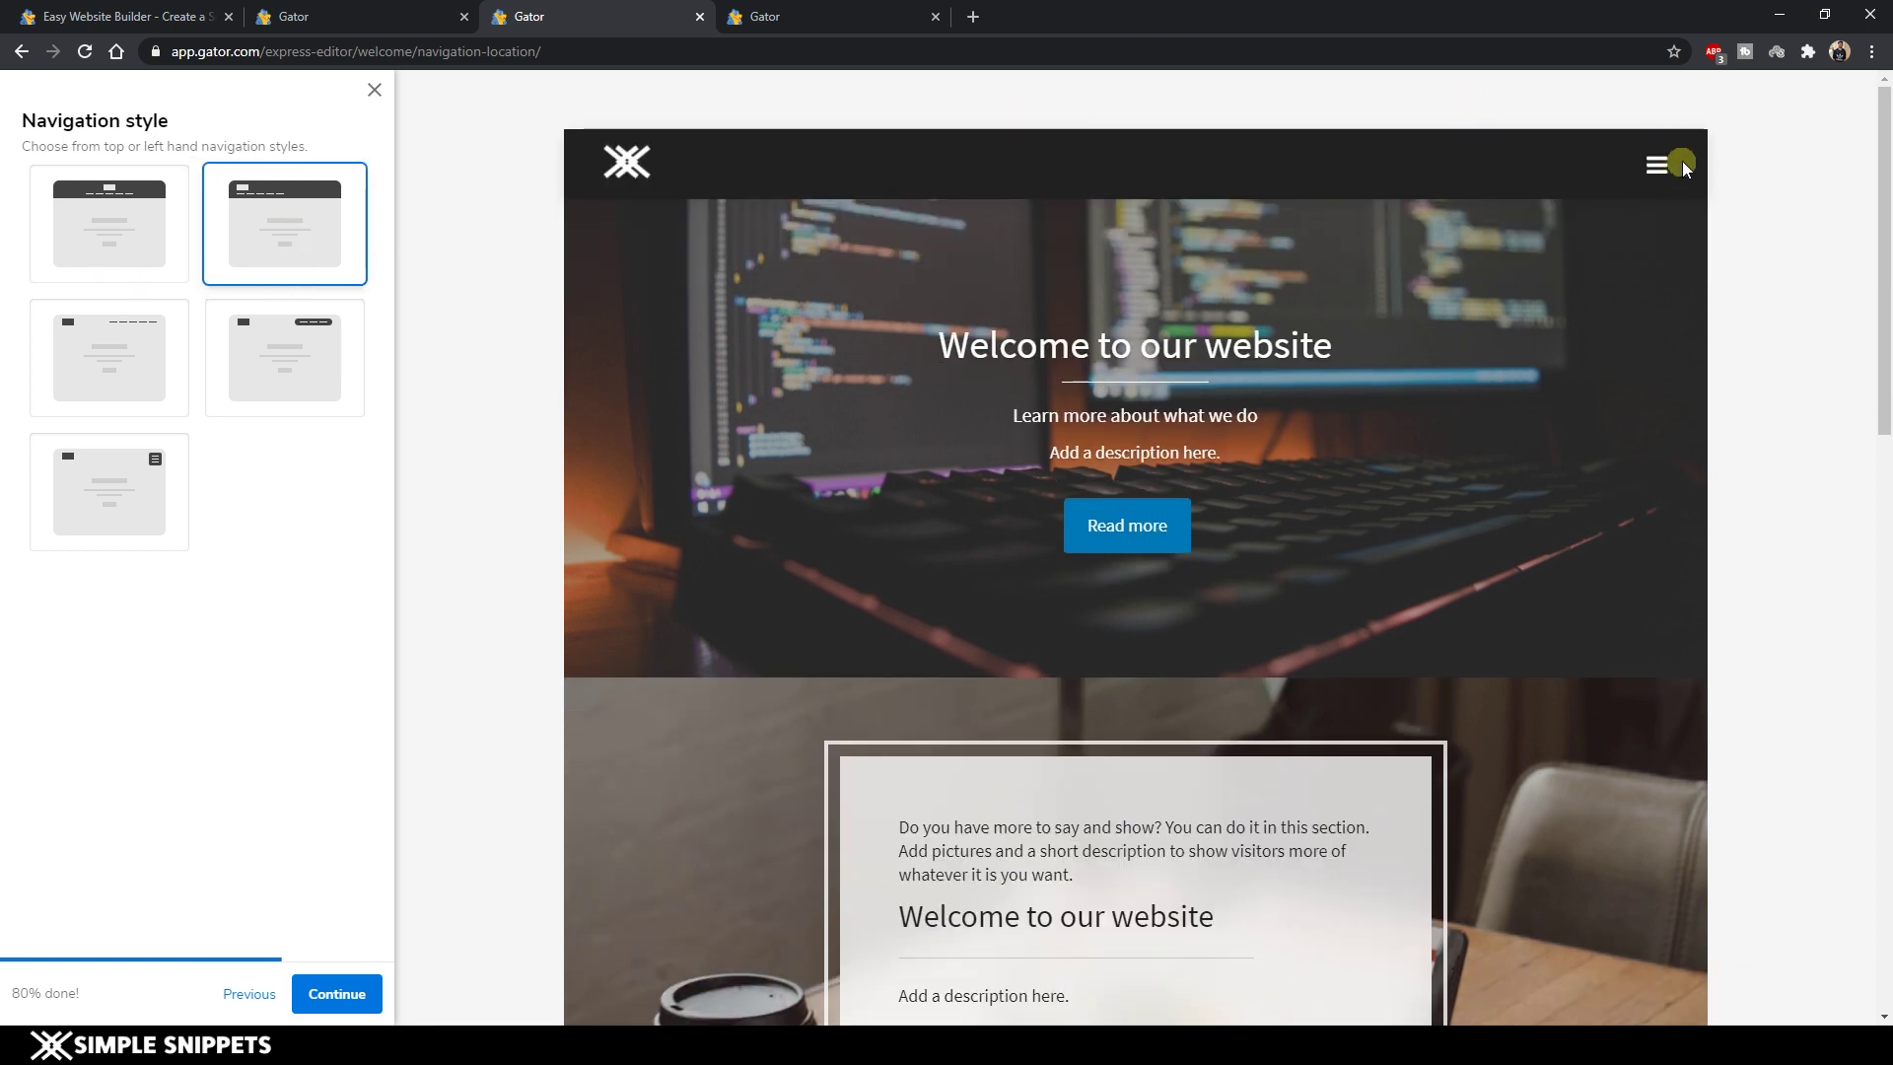
{"action": "left_click", "coordinate": [285, 357]}
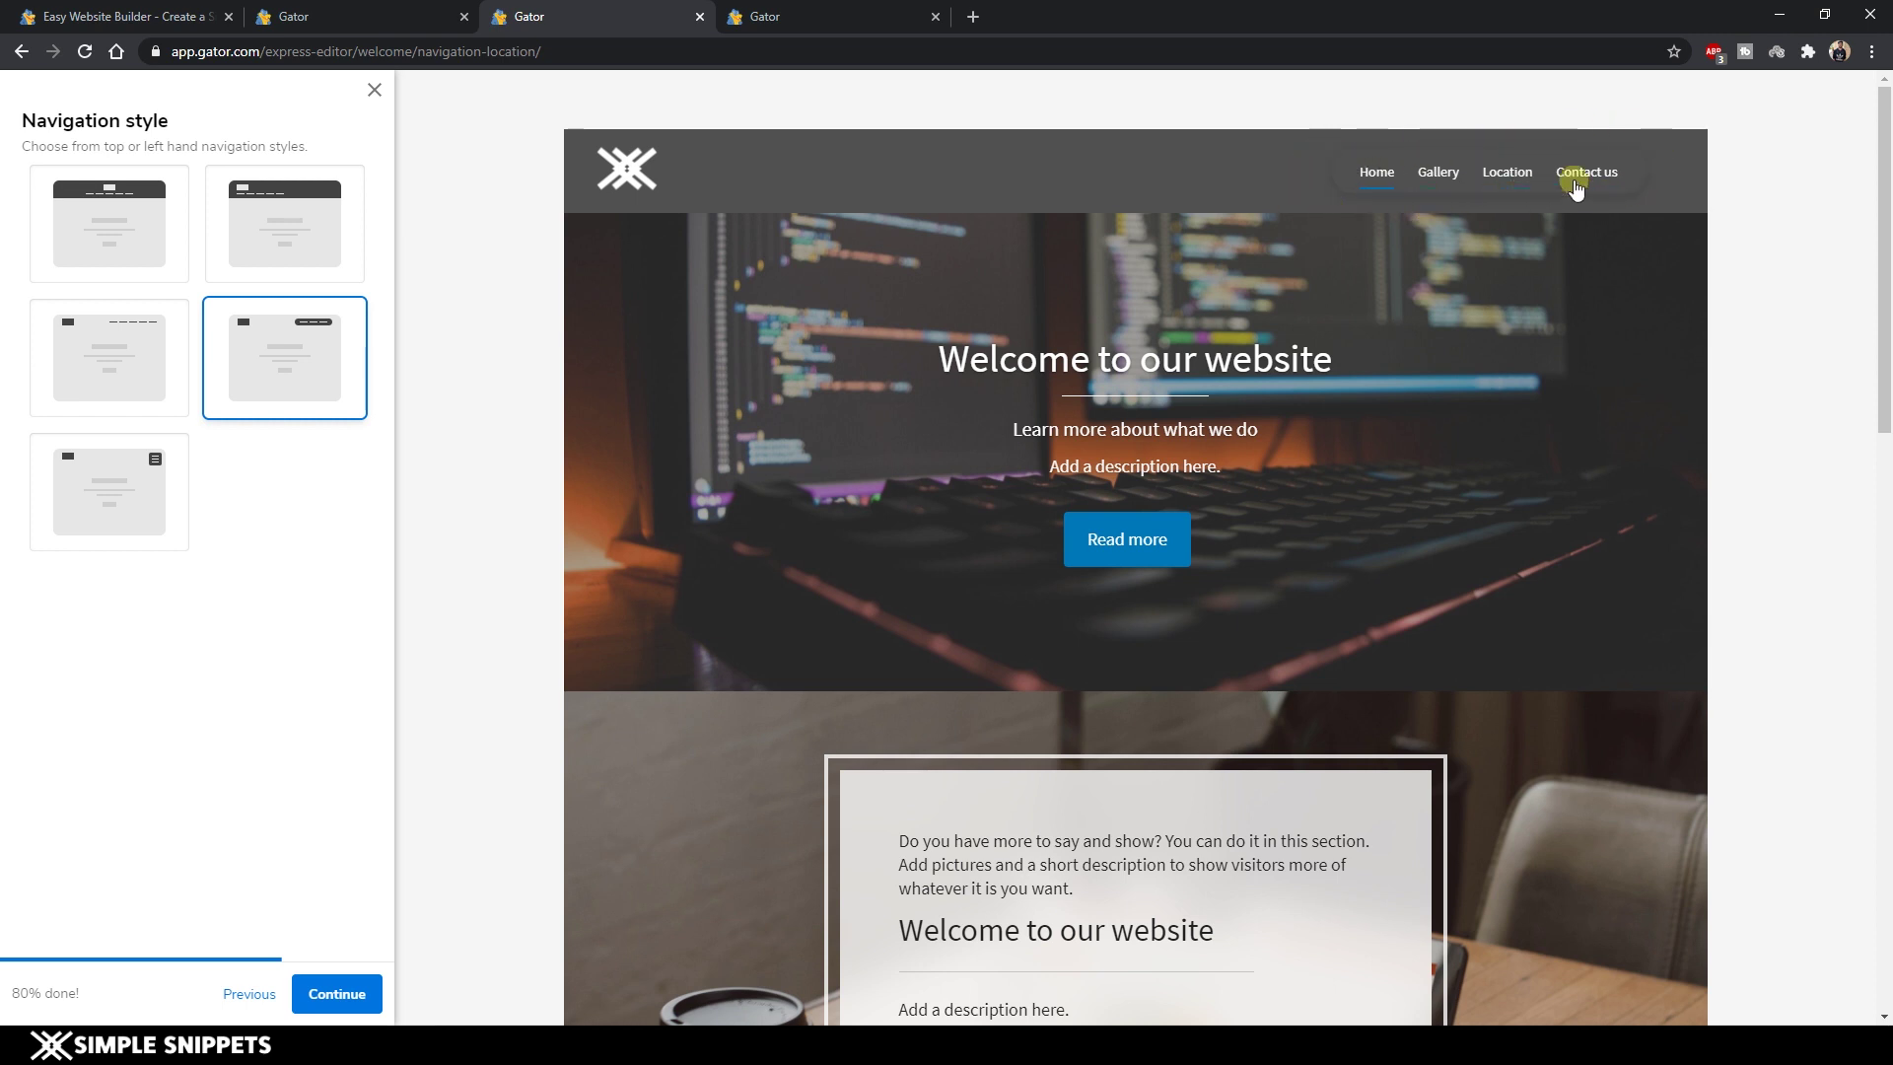
{"action": "left_click", "coordinate": [168, 404]}
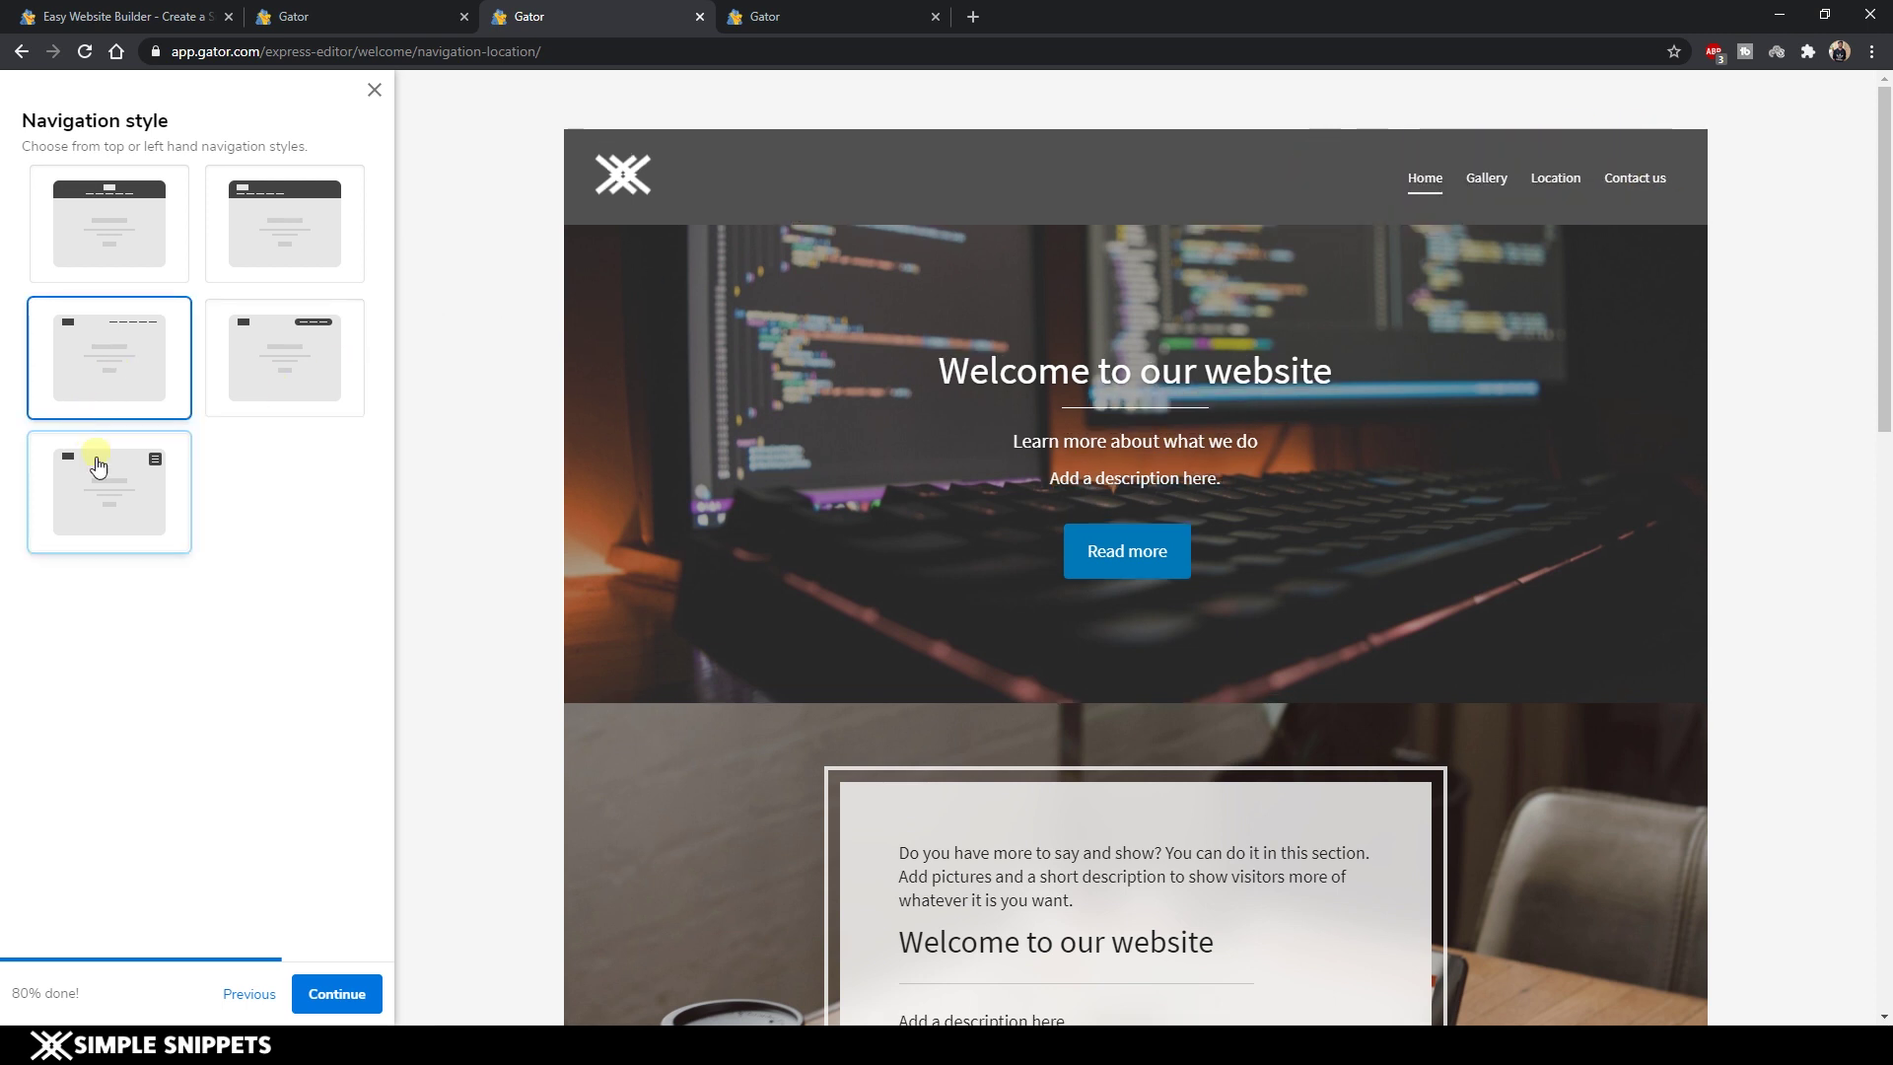
Enter street 'xyz street', city Mumbai and zip code 121212 as the business address.
{"action": "left_click", "coordinate": [337, 994]}
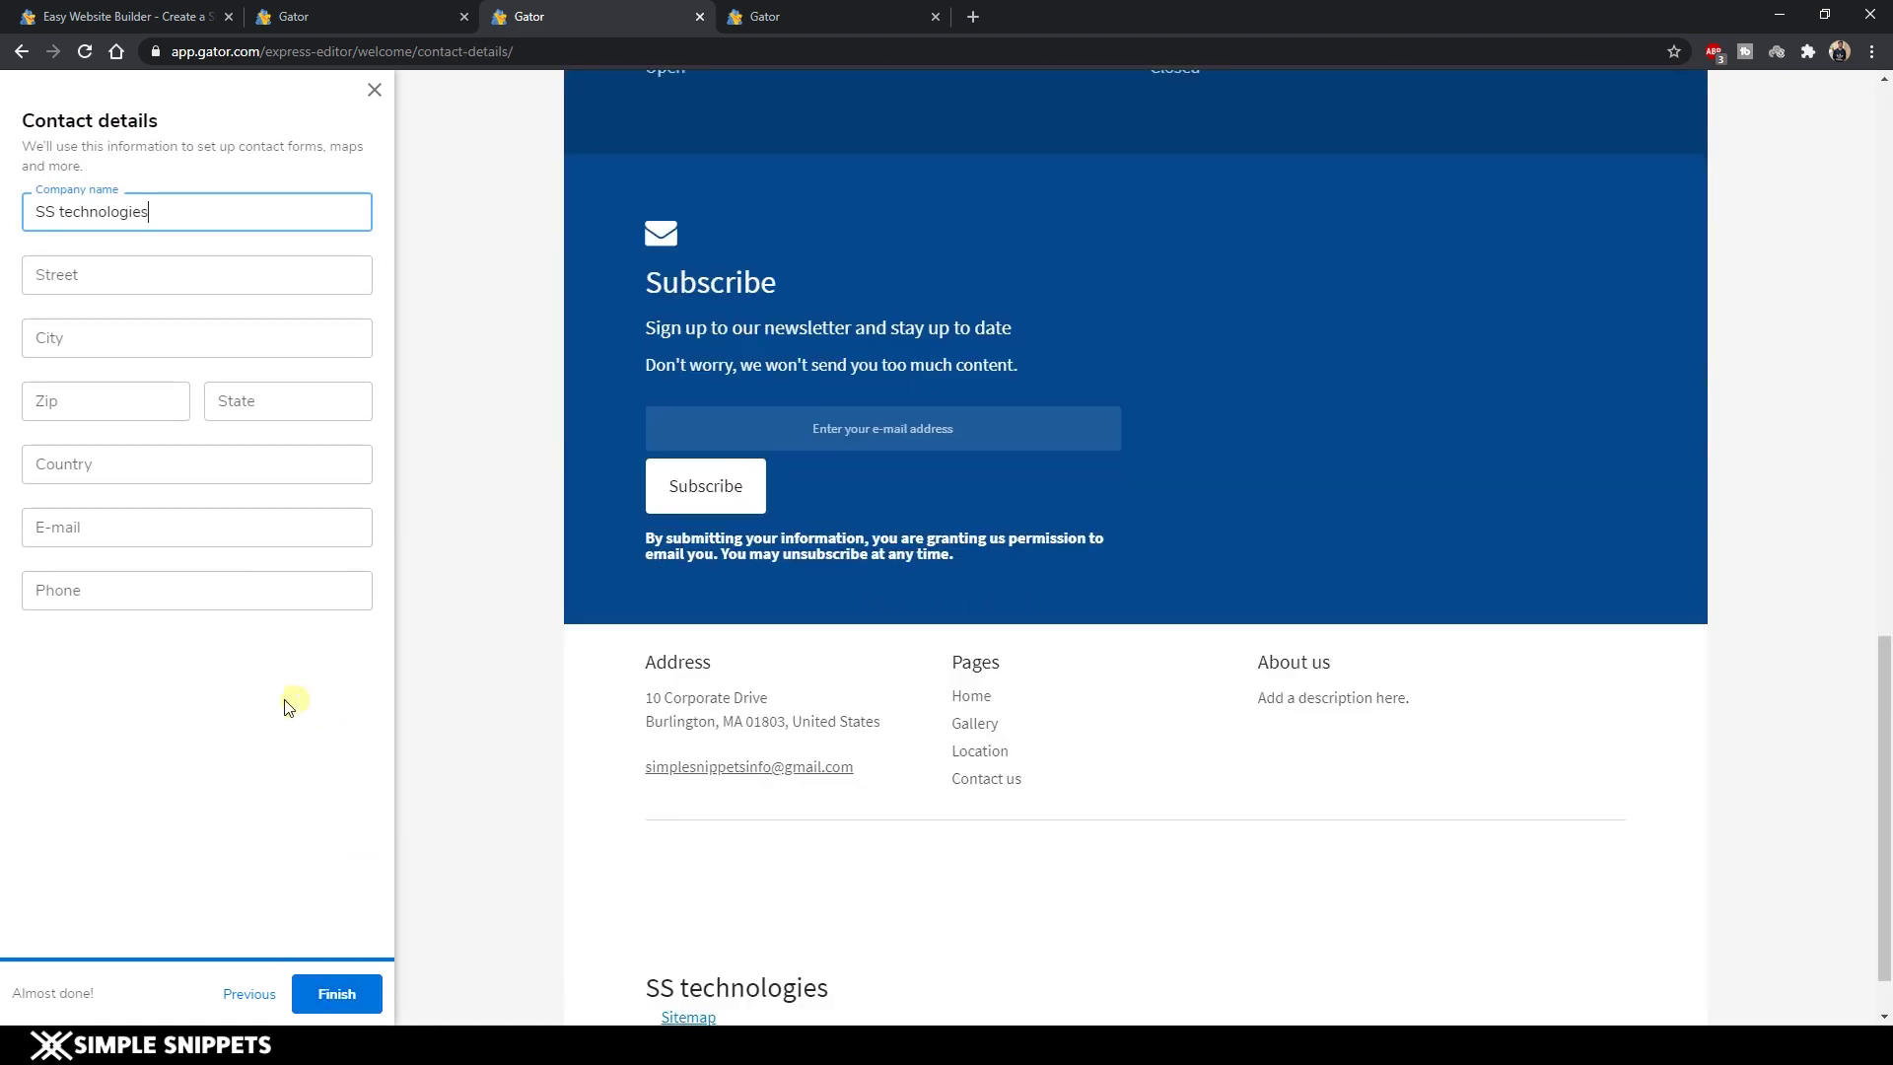
{"action": "left_click", "coordinate": [64, 272]}
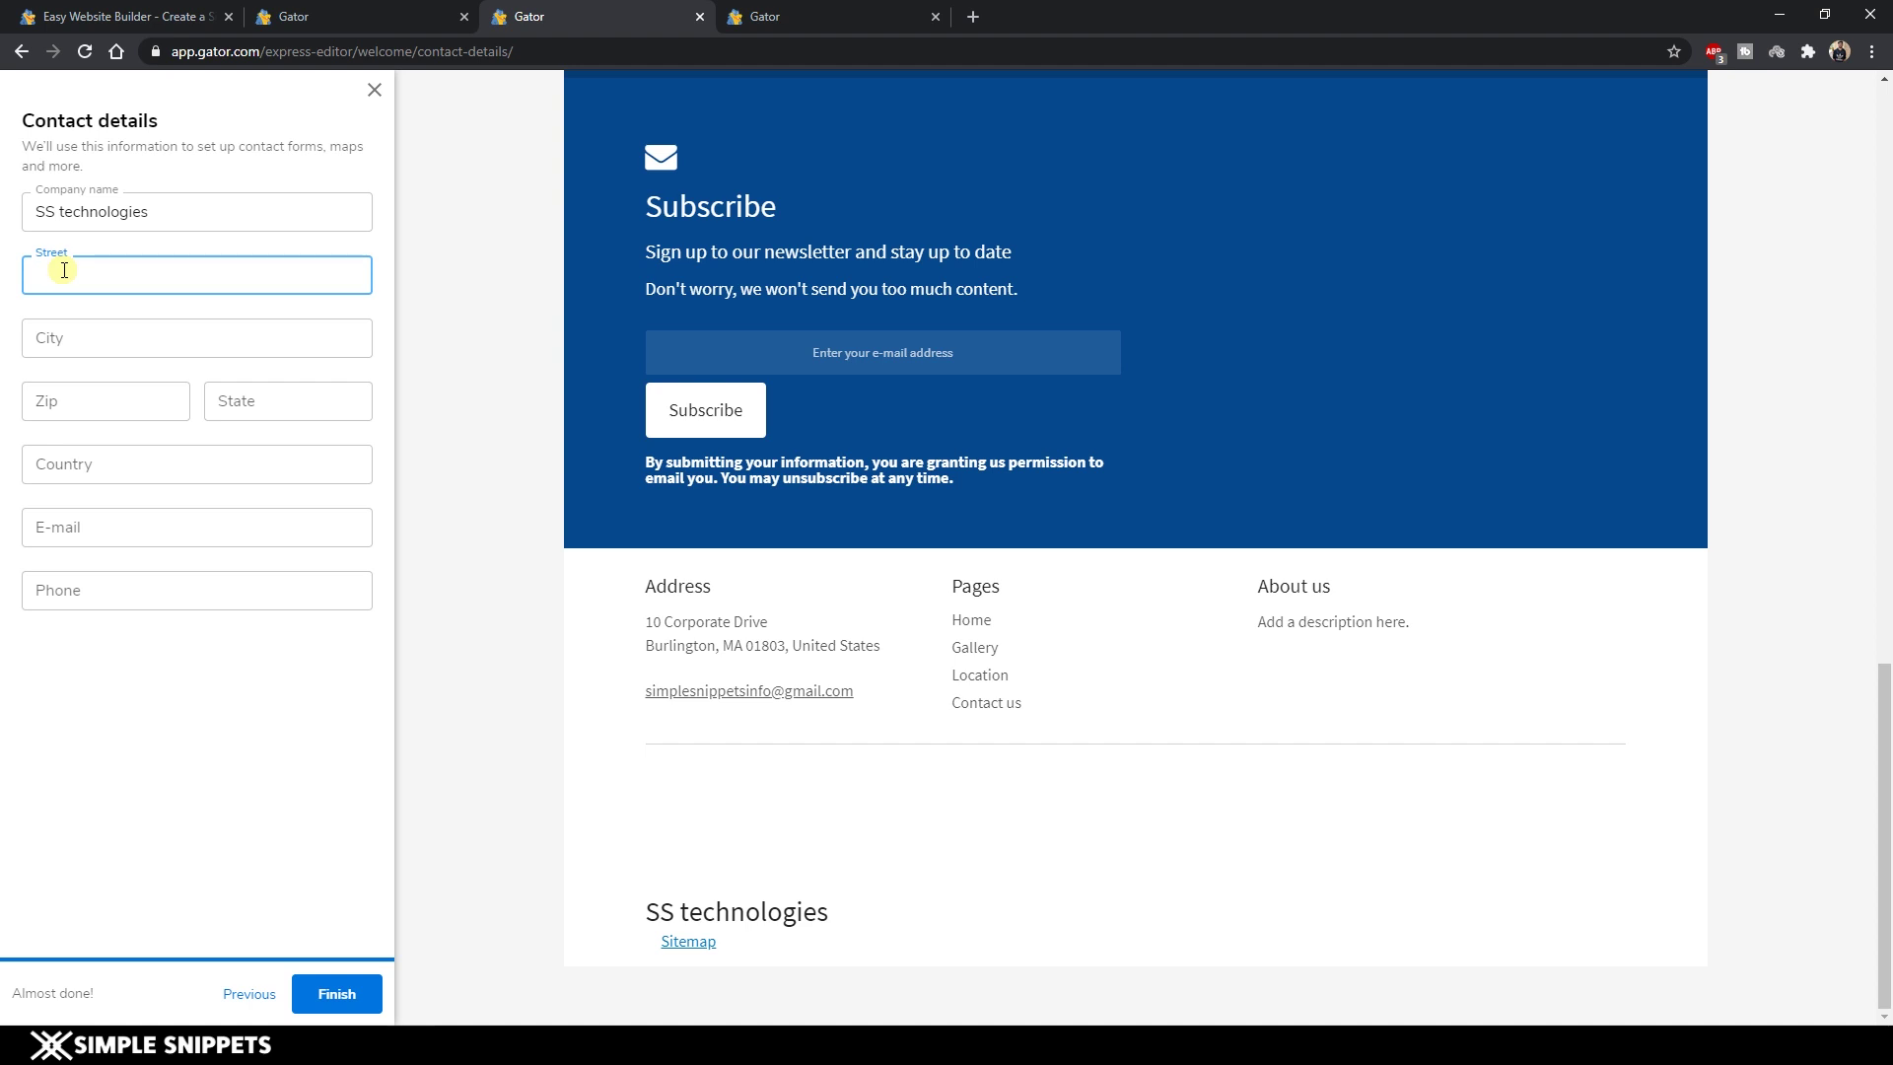
{"action": "type", "text": "xyz str"}
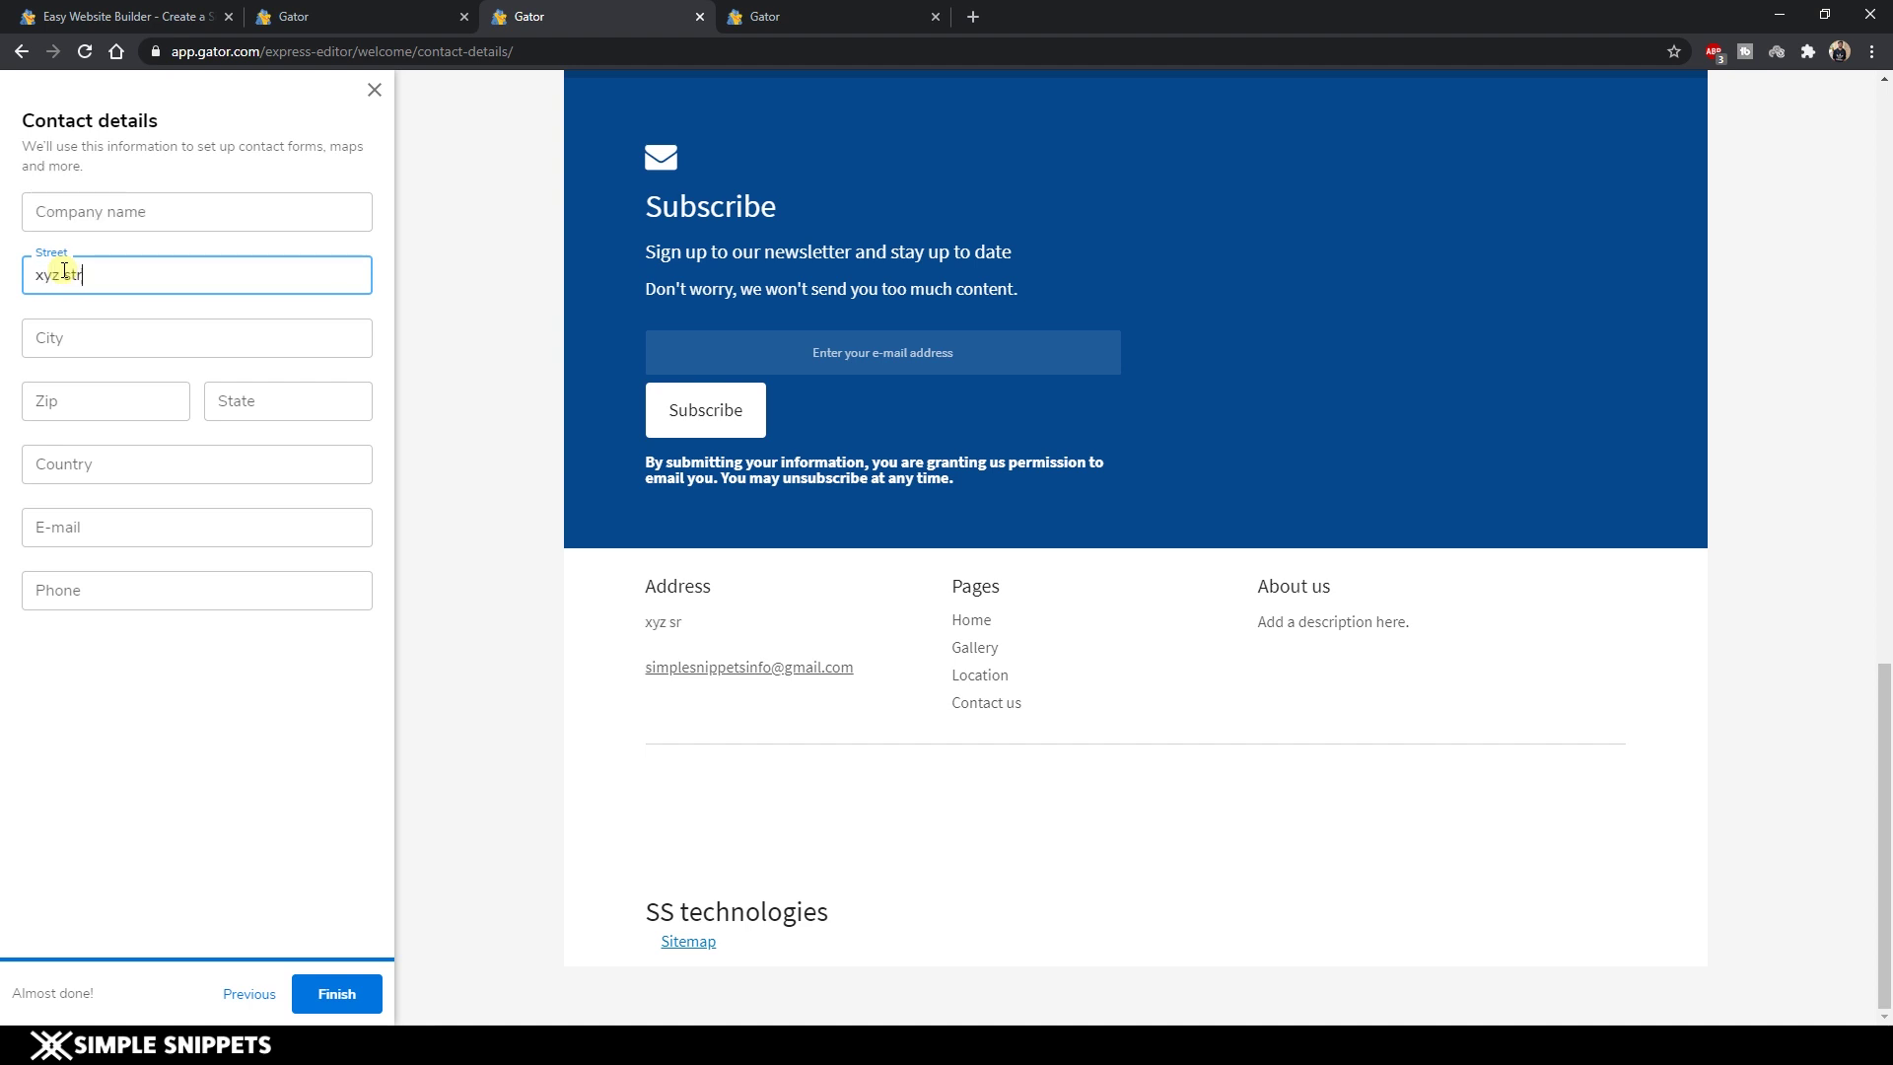
{"action": "type", "text": "eet"}
{"action": "key", "text": "Tab"}
{"action": "type", "text": "Mumb"}
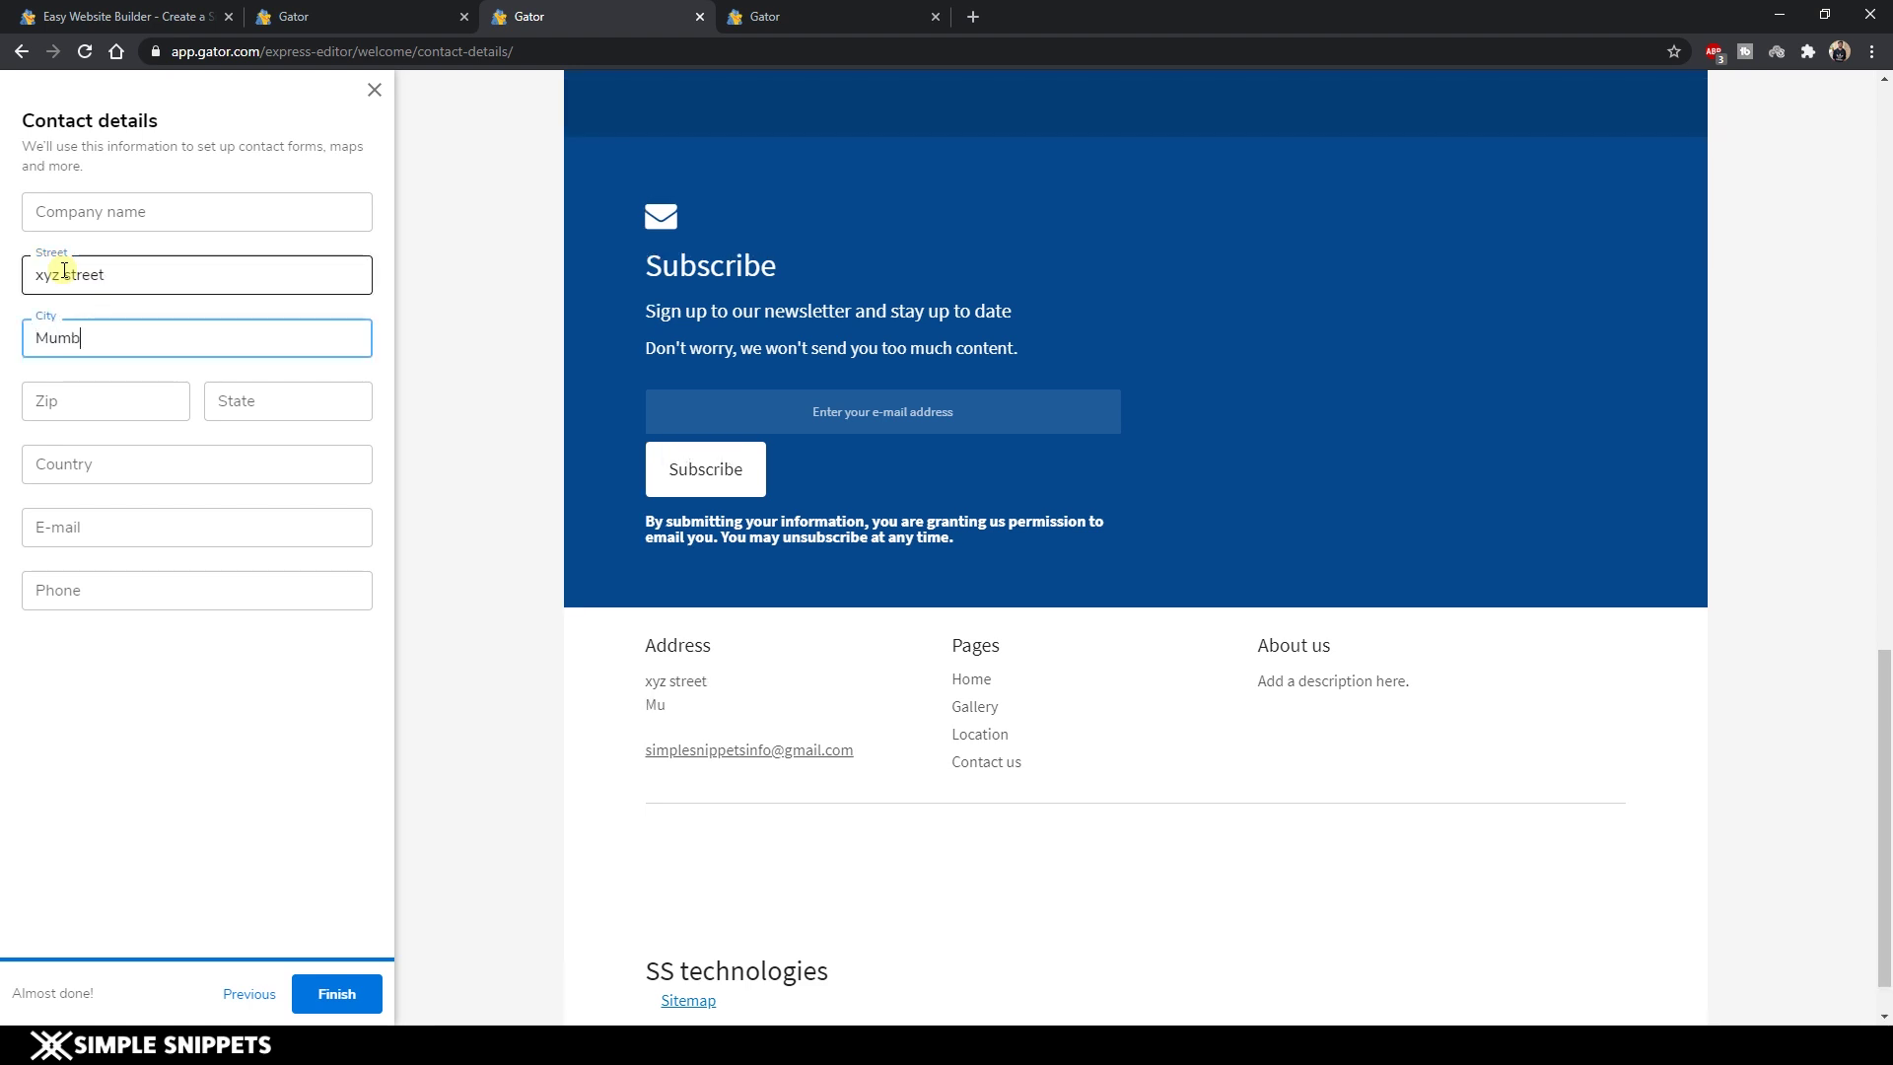
{"action": "type", "text": "ai"}
{"action": "key", "text": "Tab"}
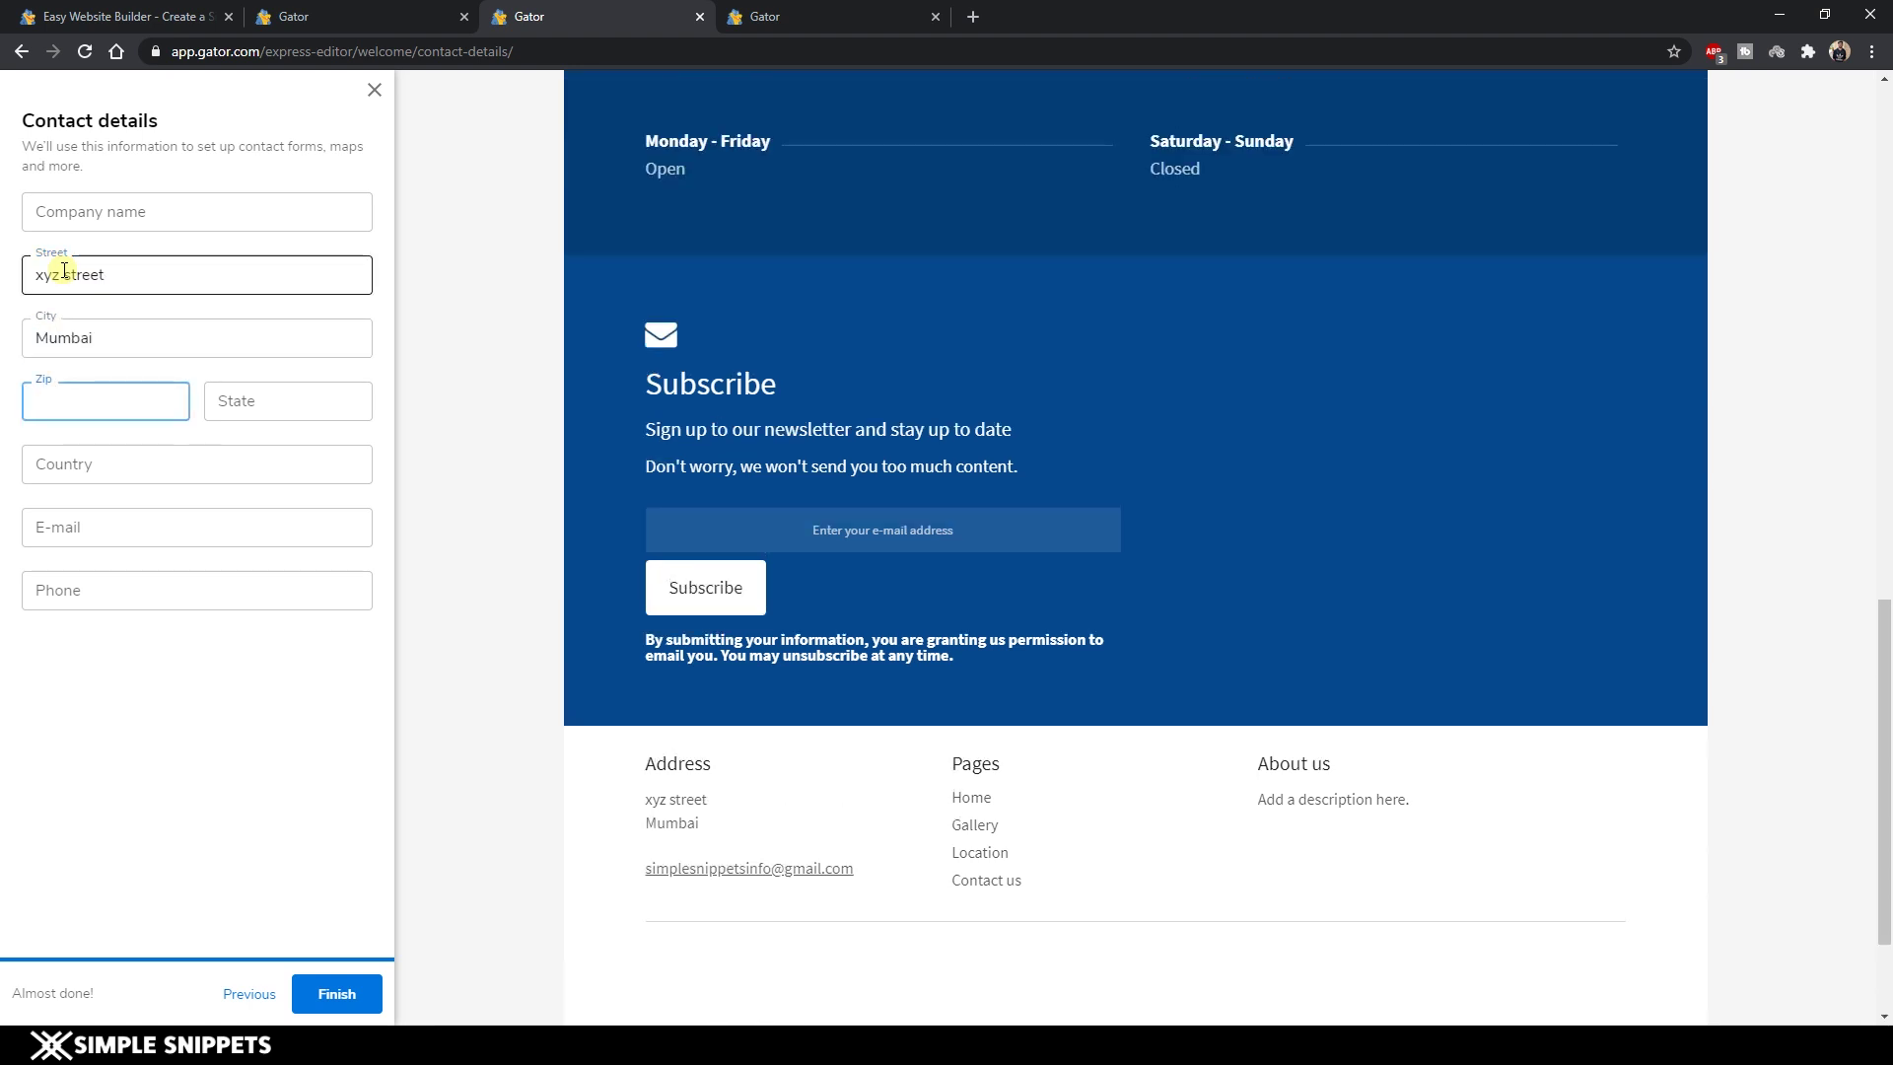
{"action": "type", "text": "121212"}
Fill in state Maharashtra, country India and the contact e-mail address.
{"action": "key", "text": "Tab"}
{"action": "type", "text": "Ma"}
{"action": "type", "text": "haraqsh"}
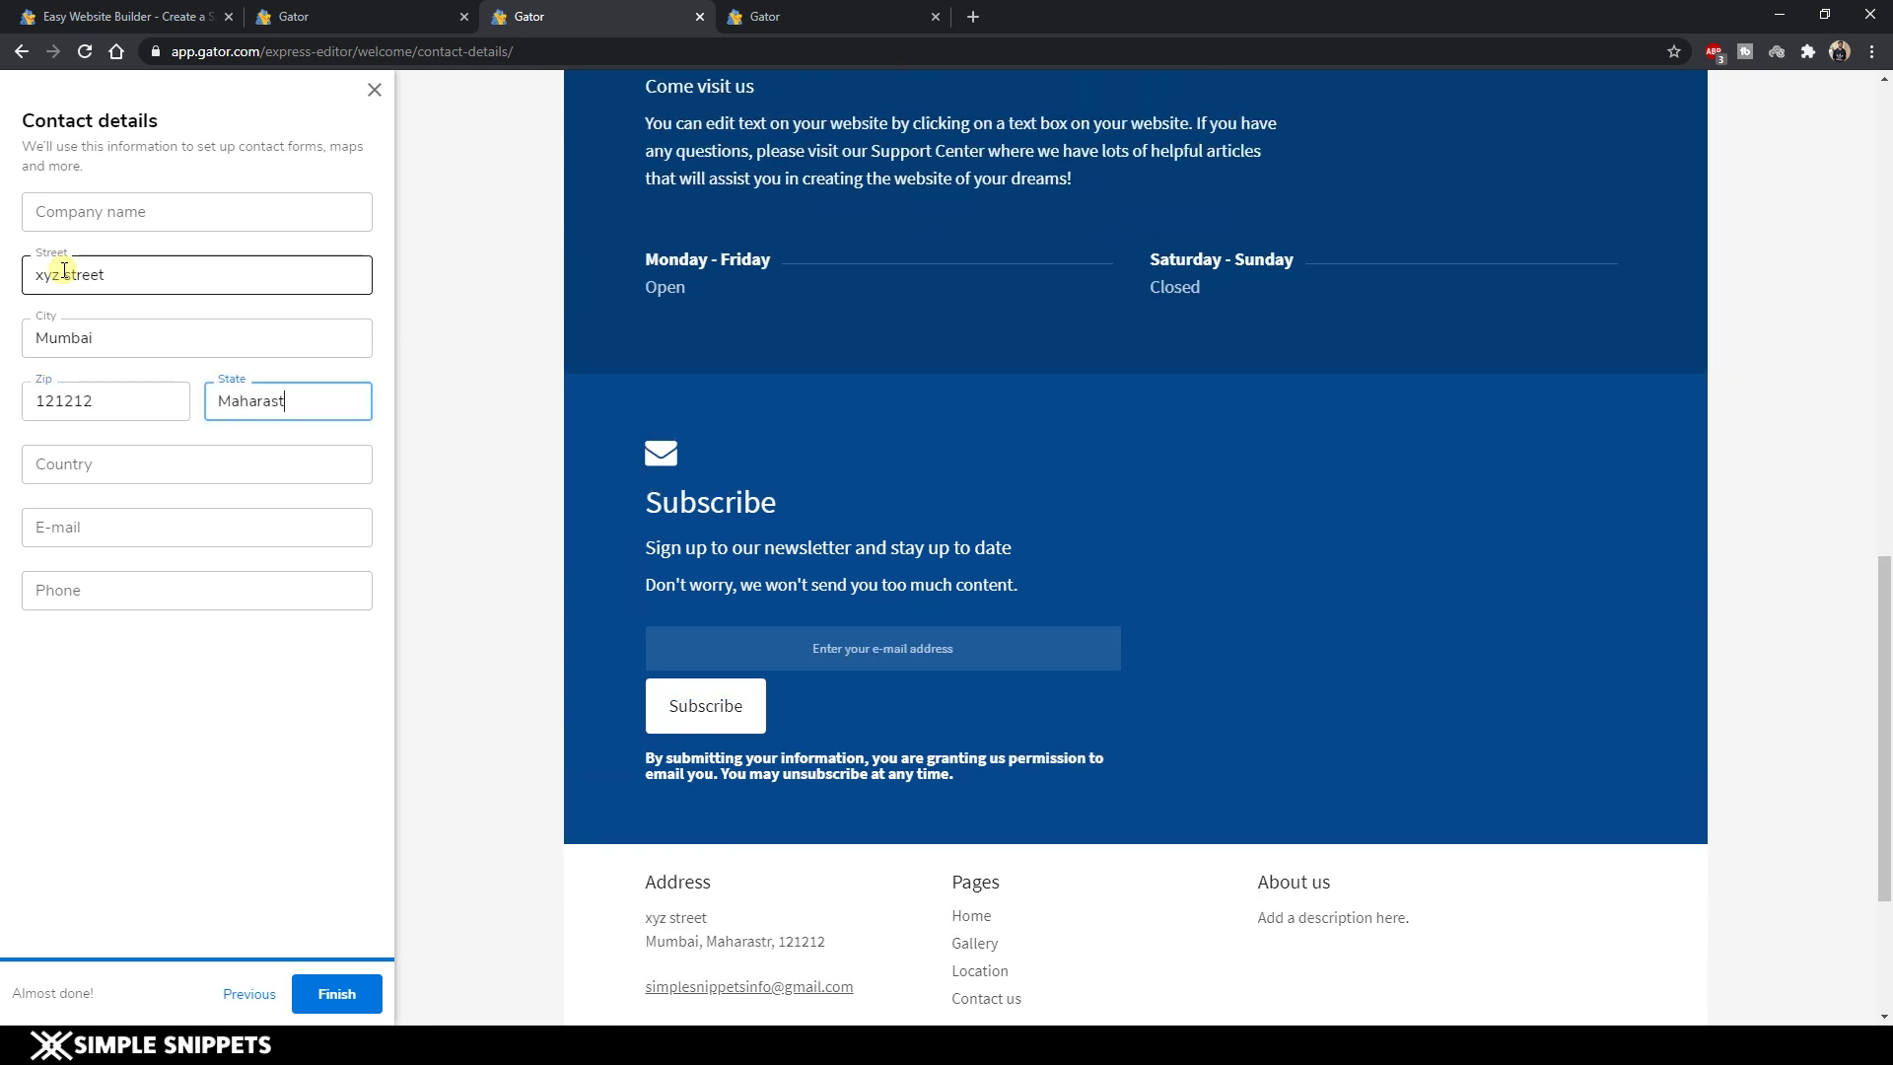
{"action": "type", "text": "htra"}
{"action": "key", "text": "Tab"}
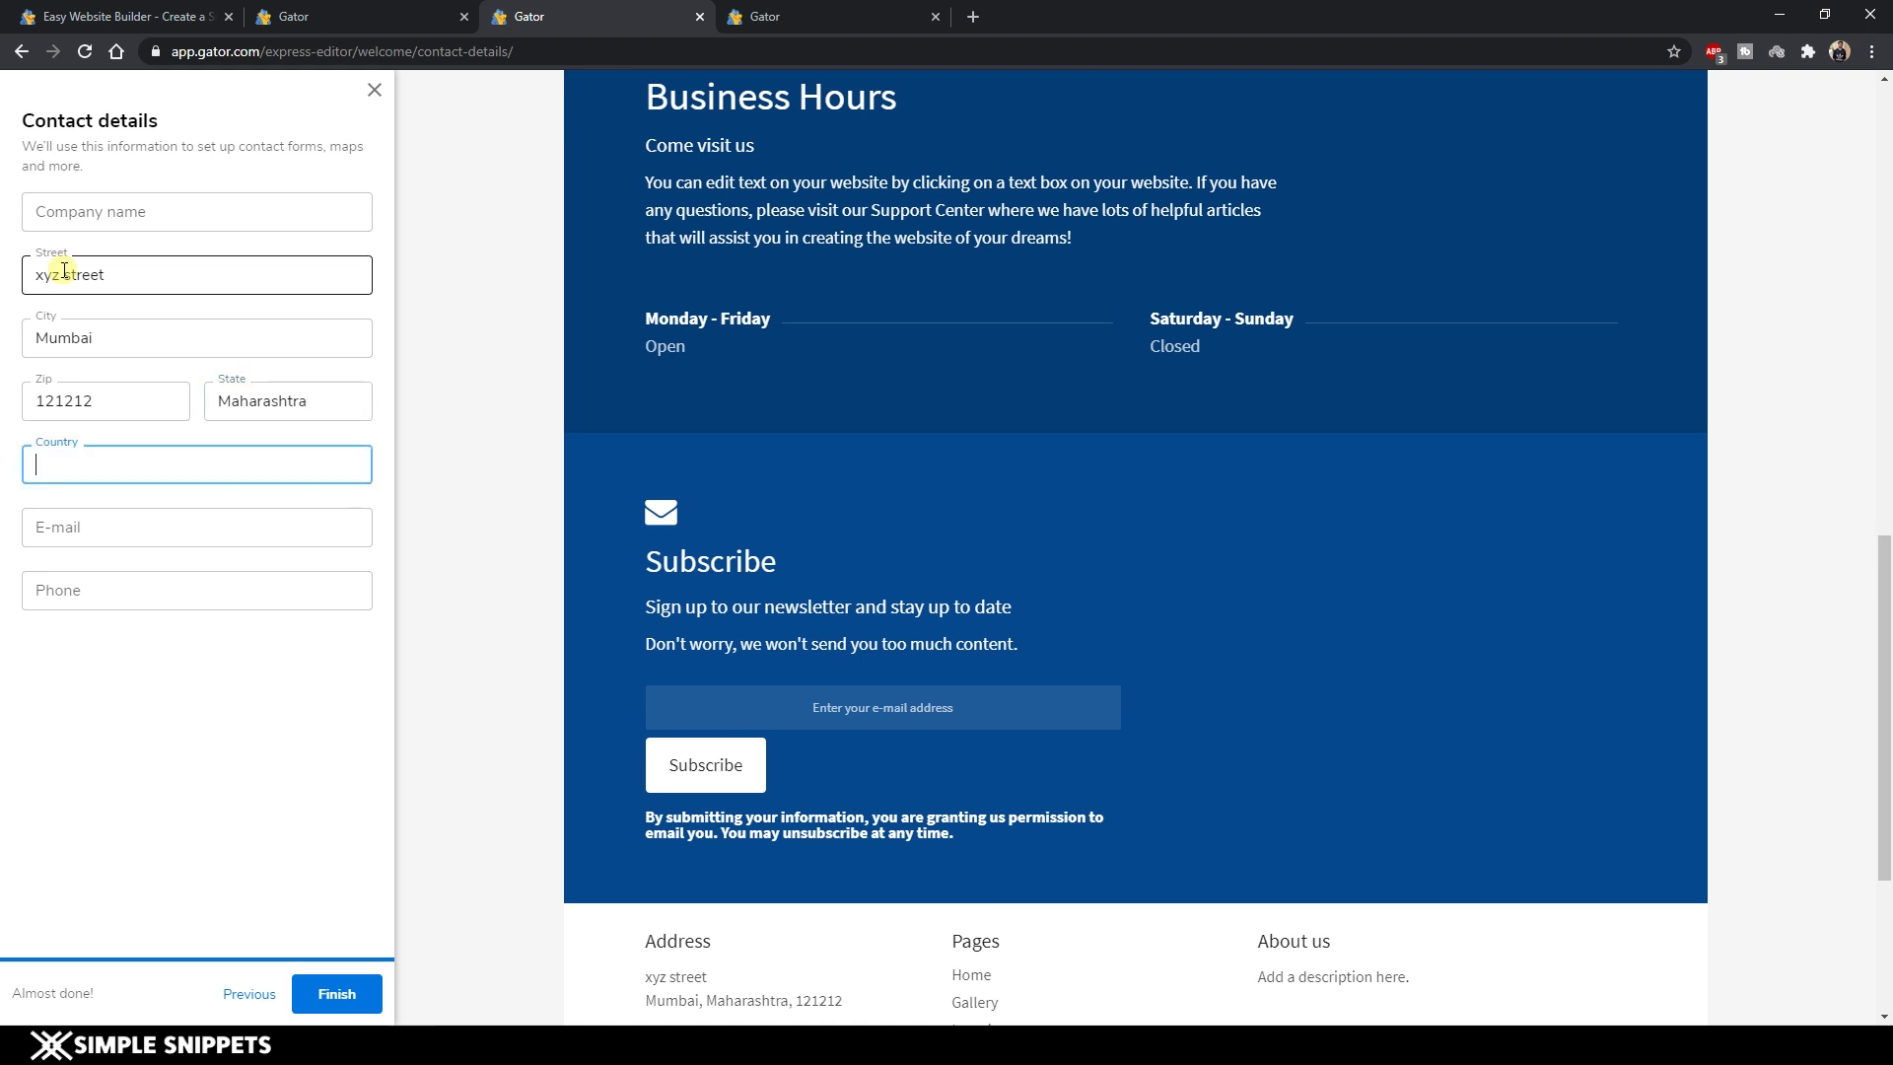
{"action": "type", "text": "India"}
{"action": "key", "text": "Tab"}
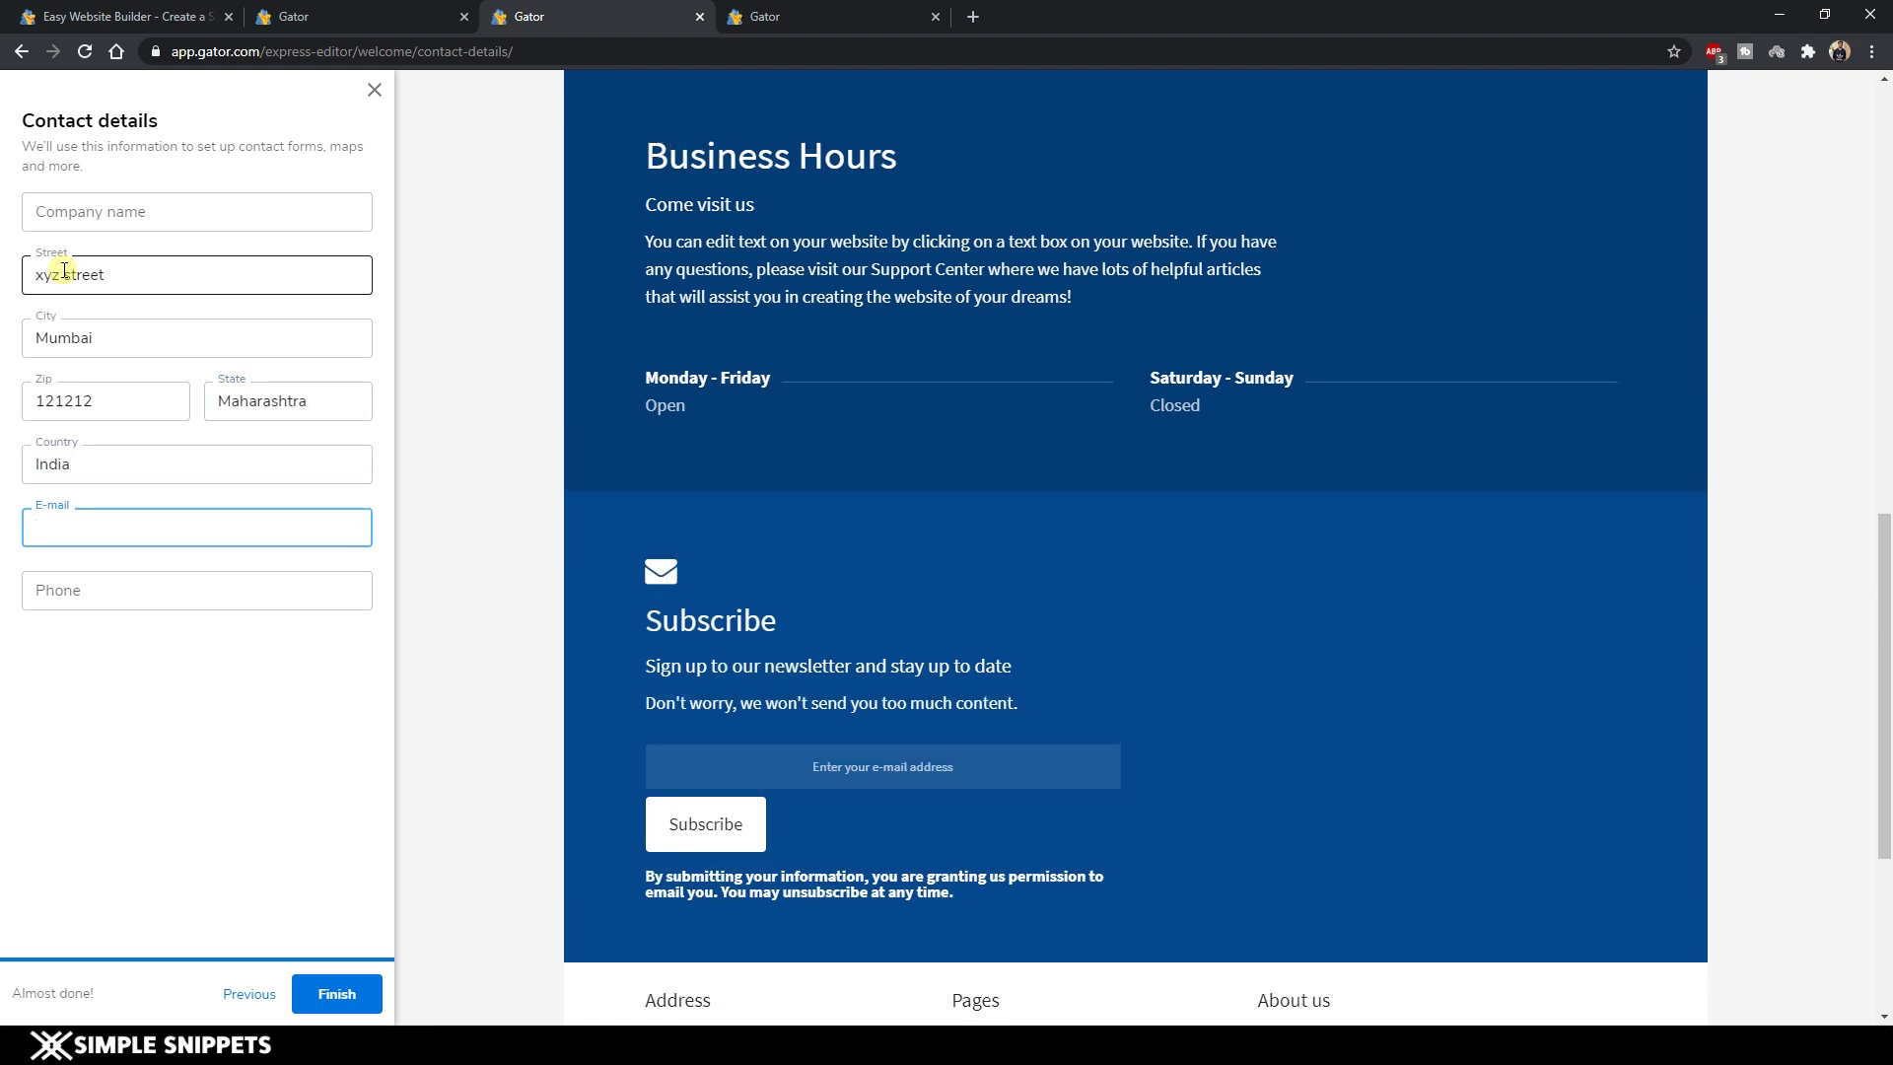
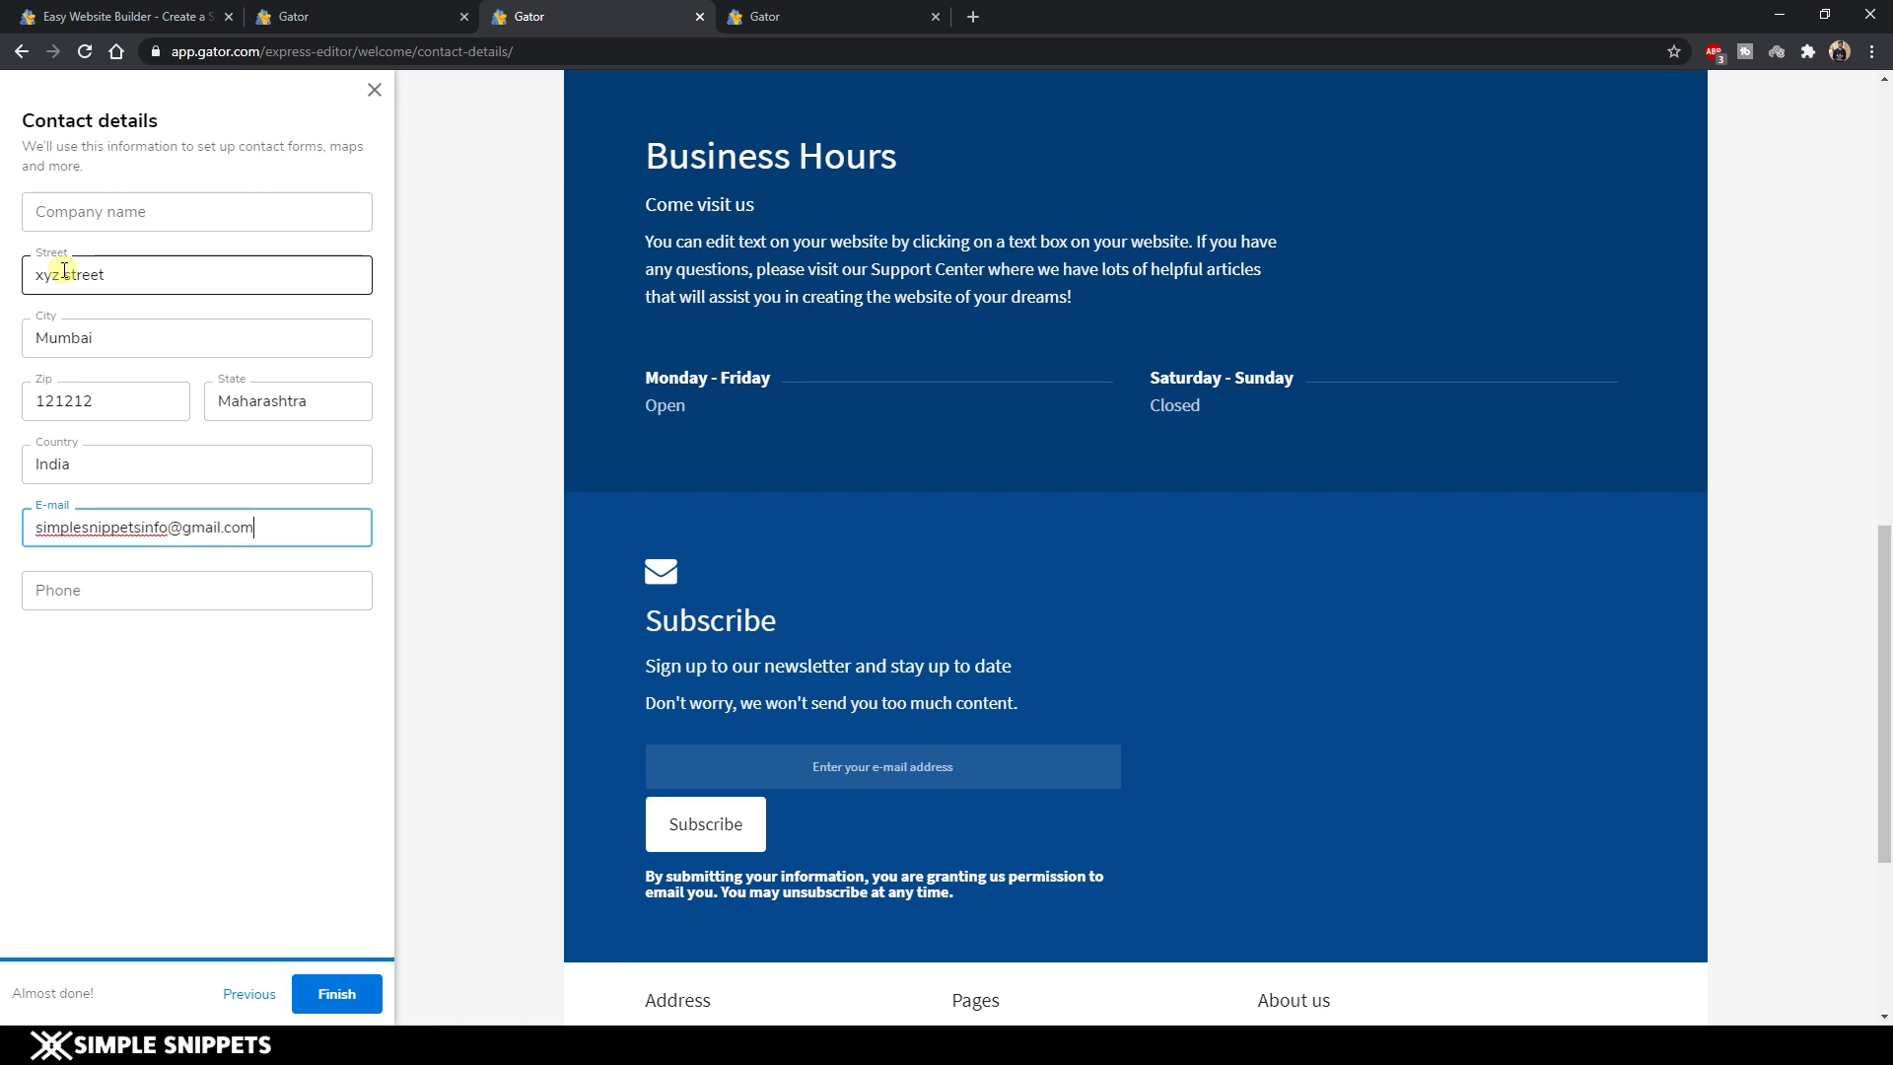
{"action": "key", "text": "Tab"}
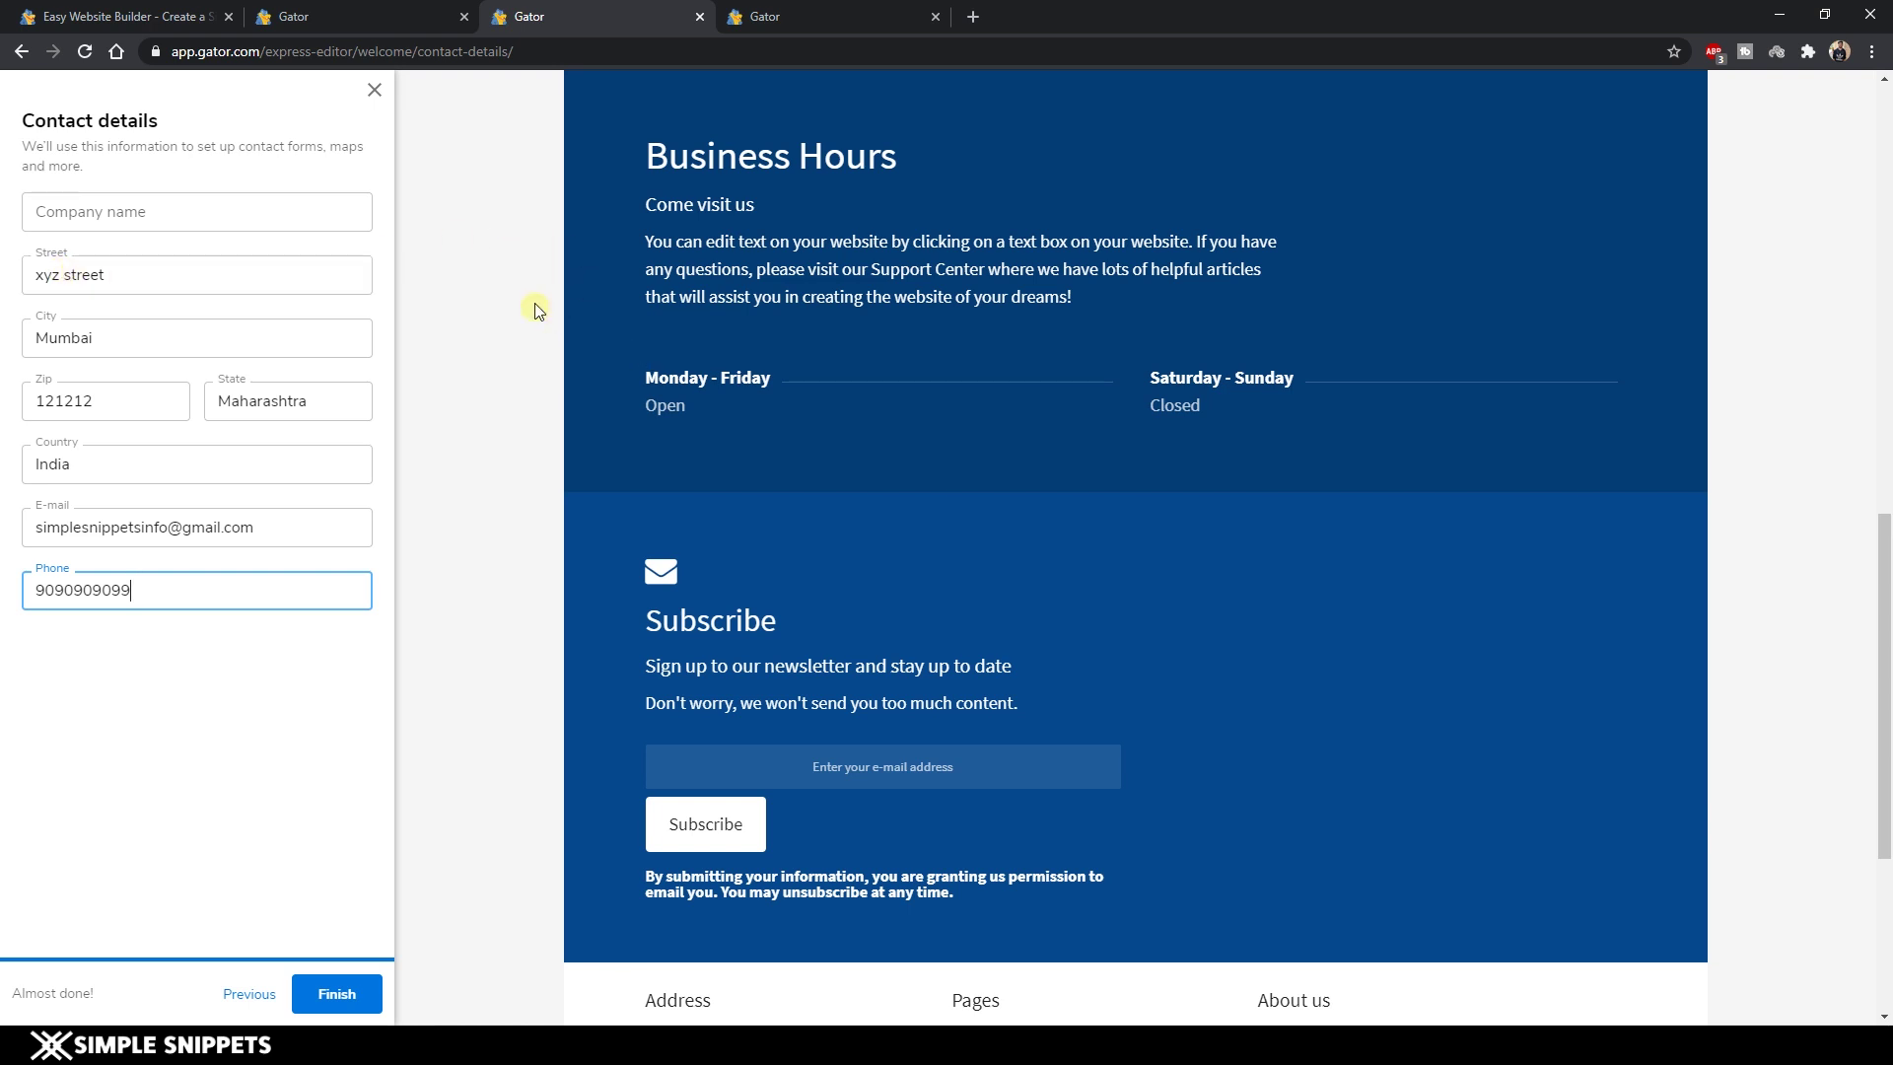
Finish the setup and look over the new site's Home page.
{"action": "left_click", "coordinate": [336, 993]}
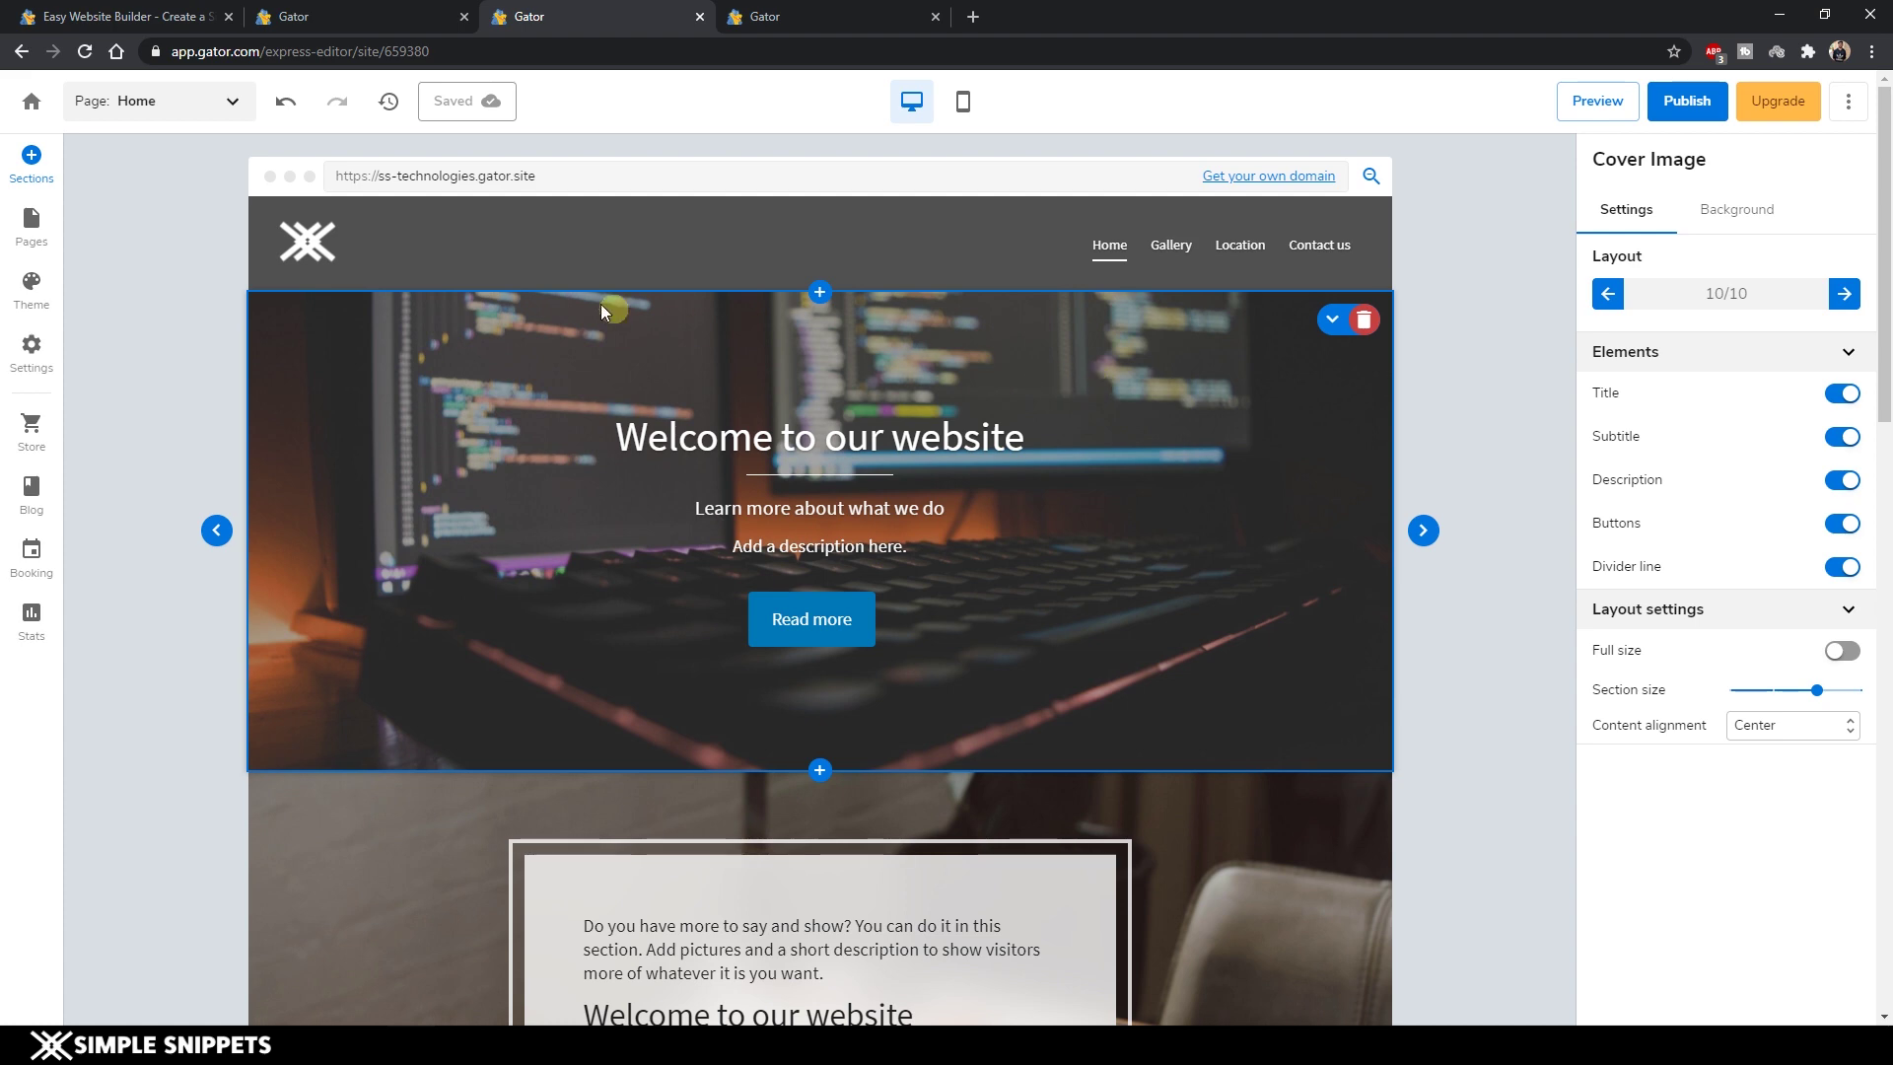
{"action": "scroll", "coordinate": [600, 303], "scroll_direction": "down", "scroll_amount": 12}
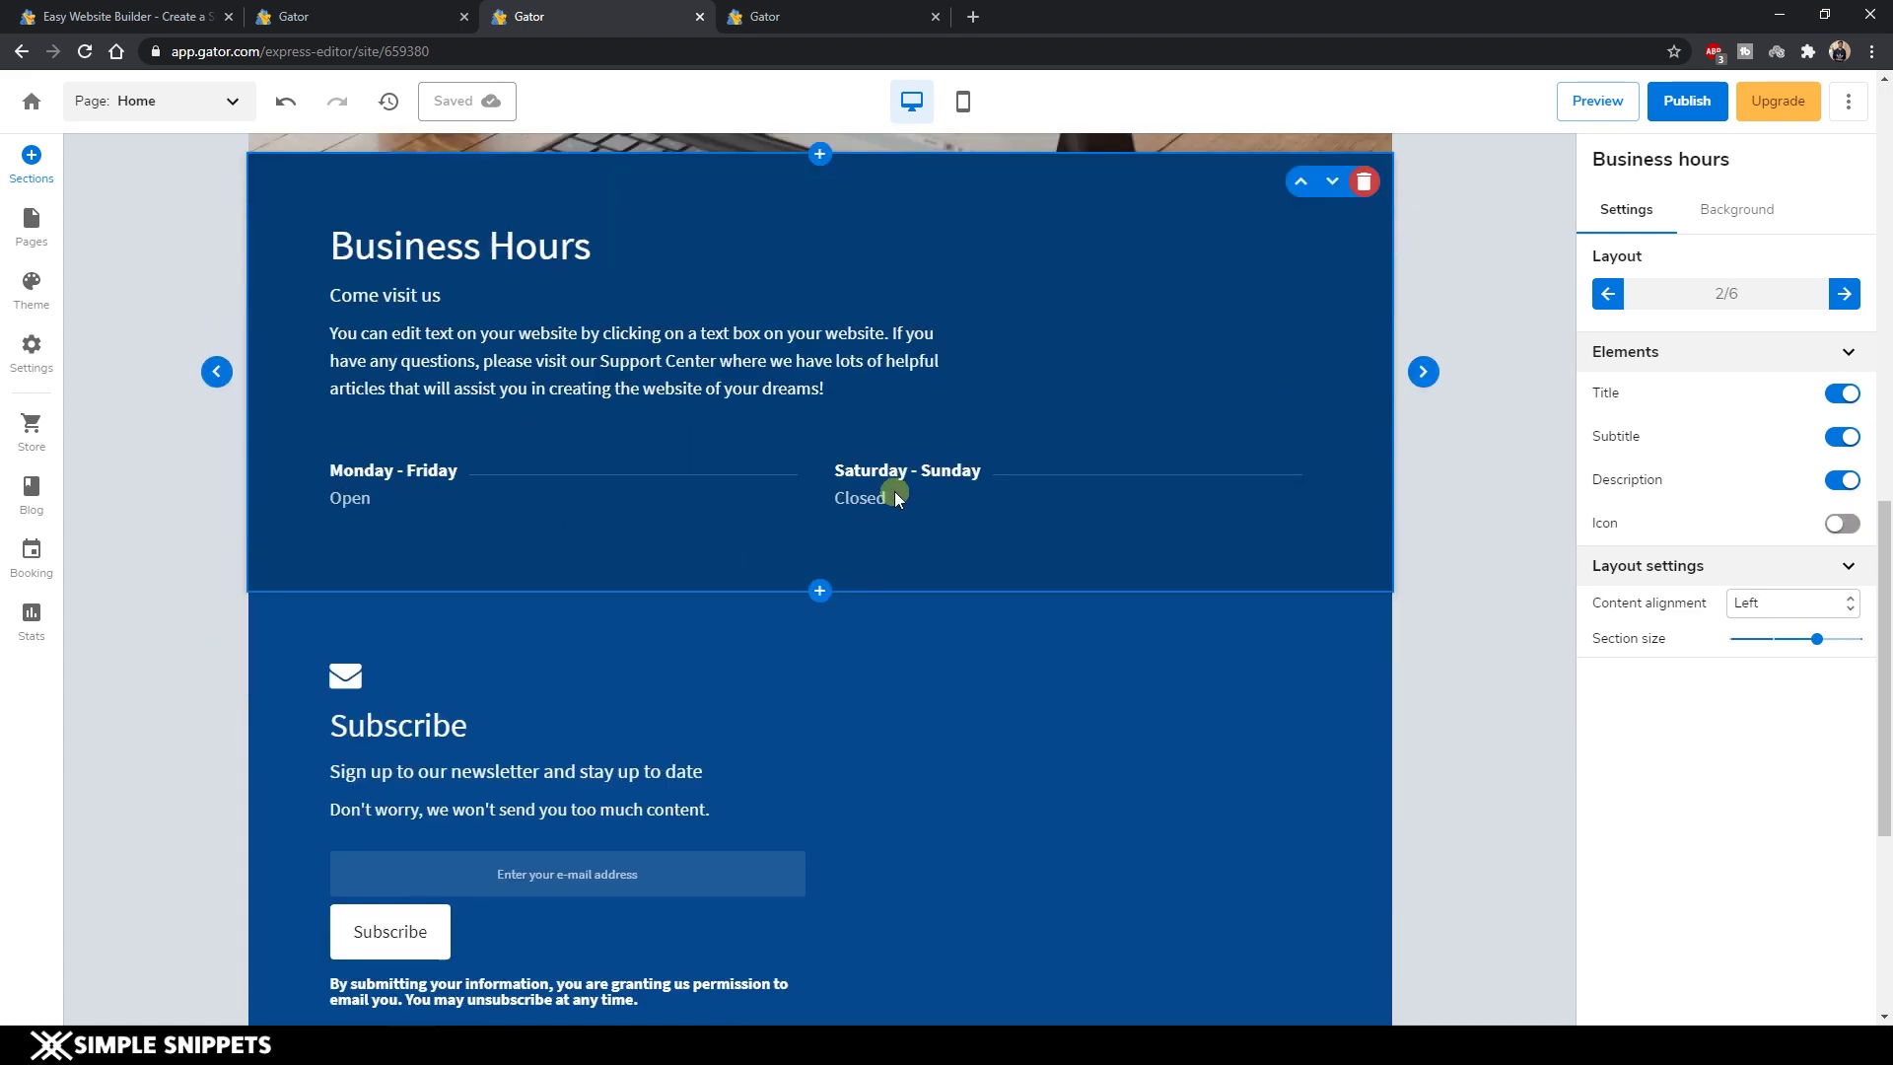
{"action": "scroll", "coordinate": [895, 491], "scroll_direction": "down", "scroll_amount": 5}
{"action": "scroll", "coordinate": [895, 491], "scroll_direction": "up", "scroll_amount": 12}
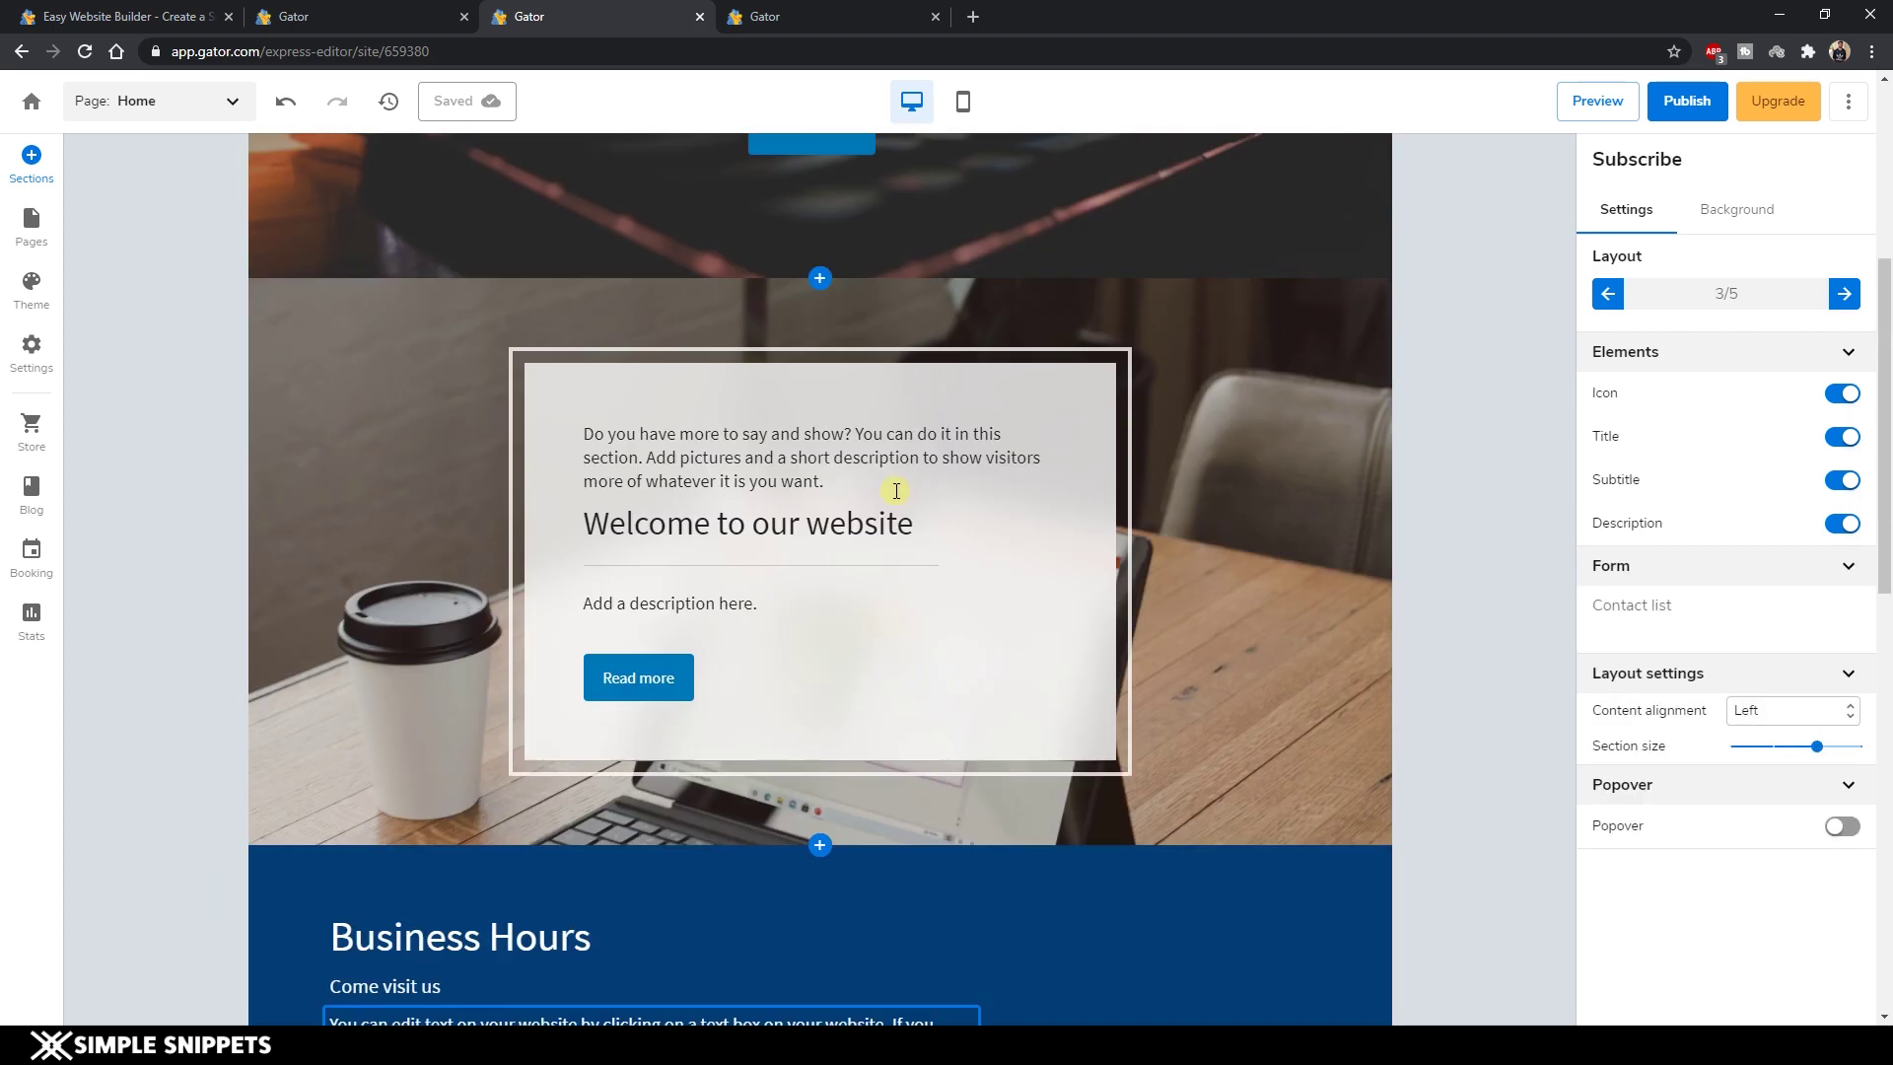
{"action": "scroll", "coordinate": [895, 489], "scroll_direction": "up", "scroll_amount": 5}
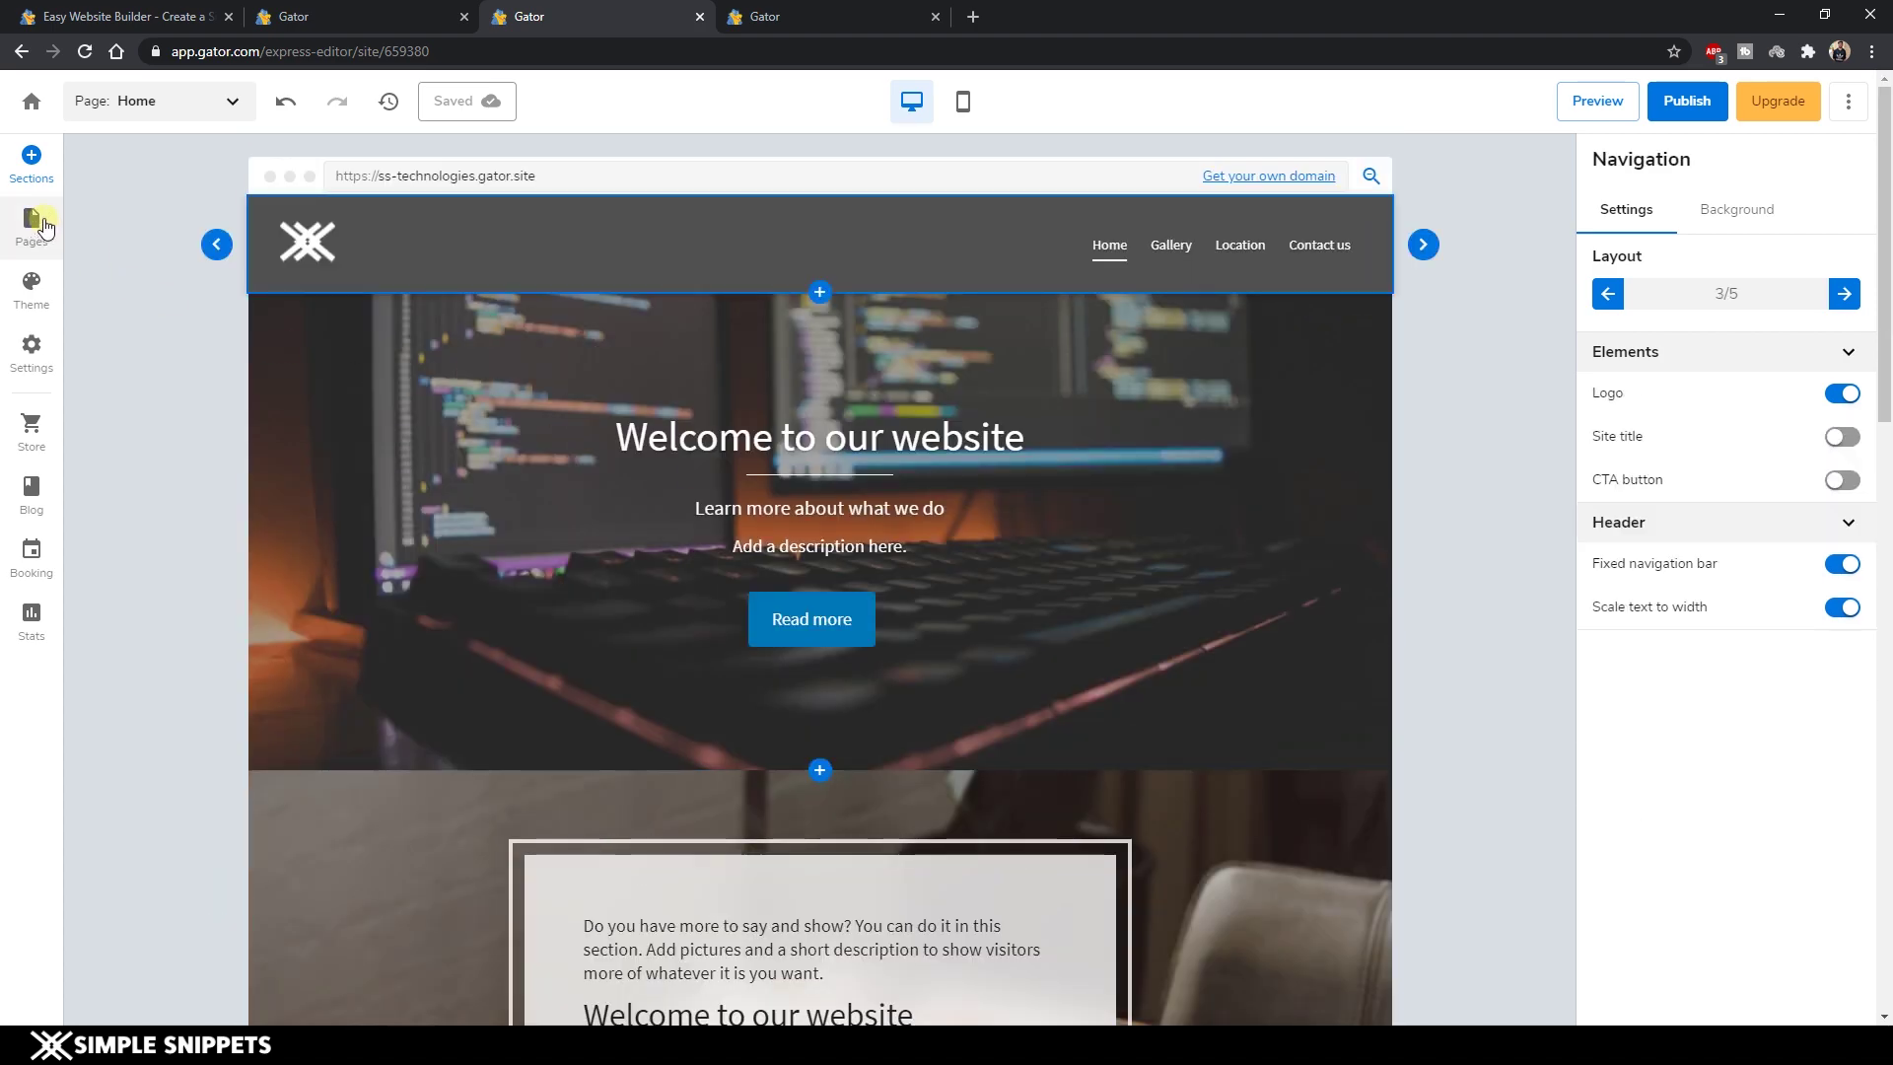
Check the Pages panel and page list, then undo the last two changes.
{"action": "left_click", "coordinate": [46, 227]}
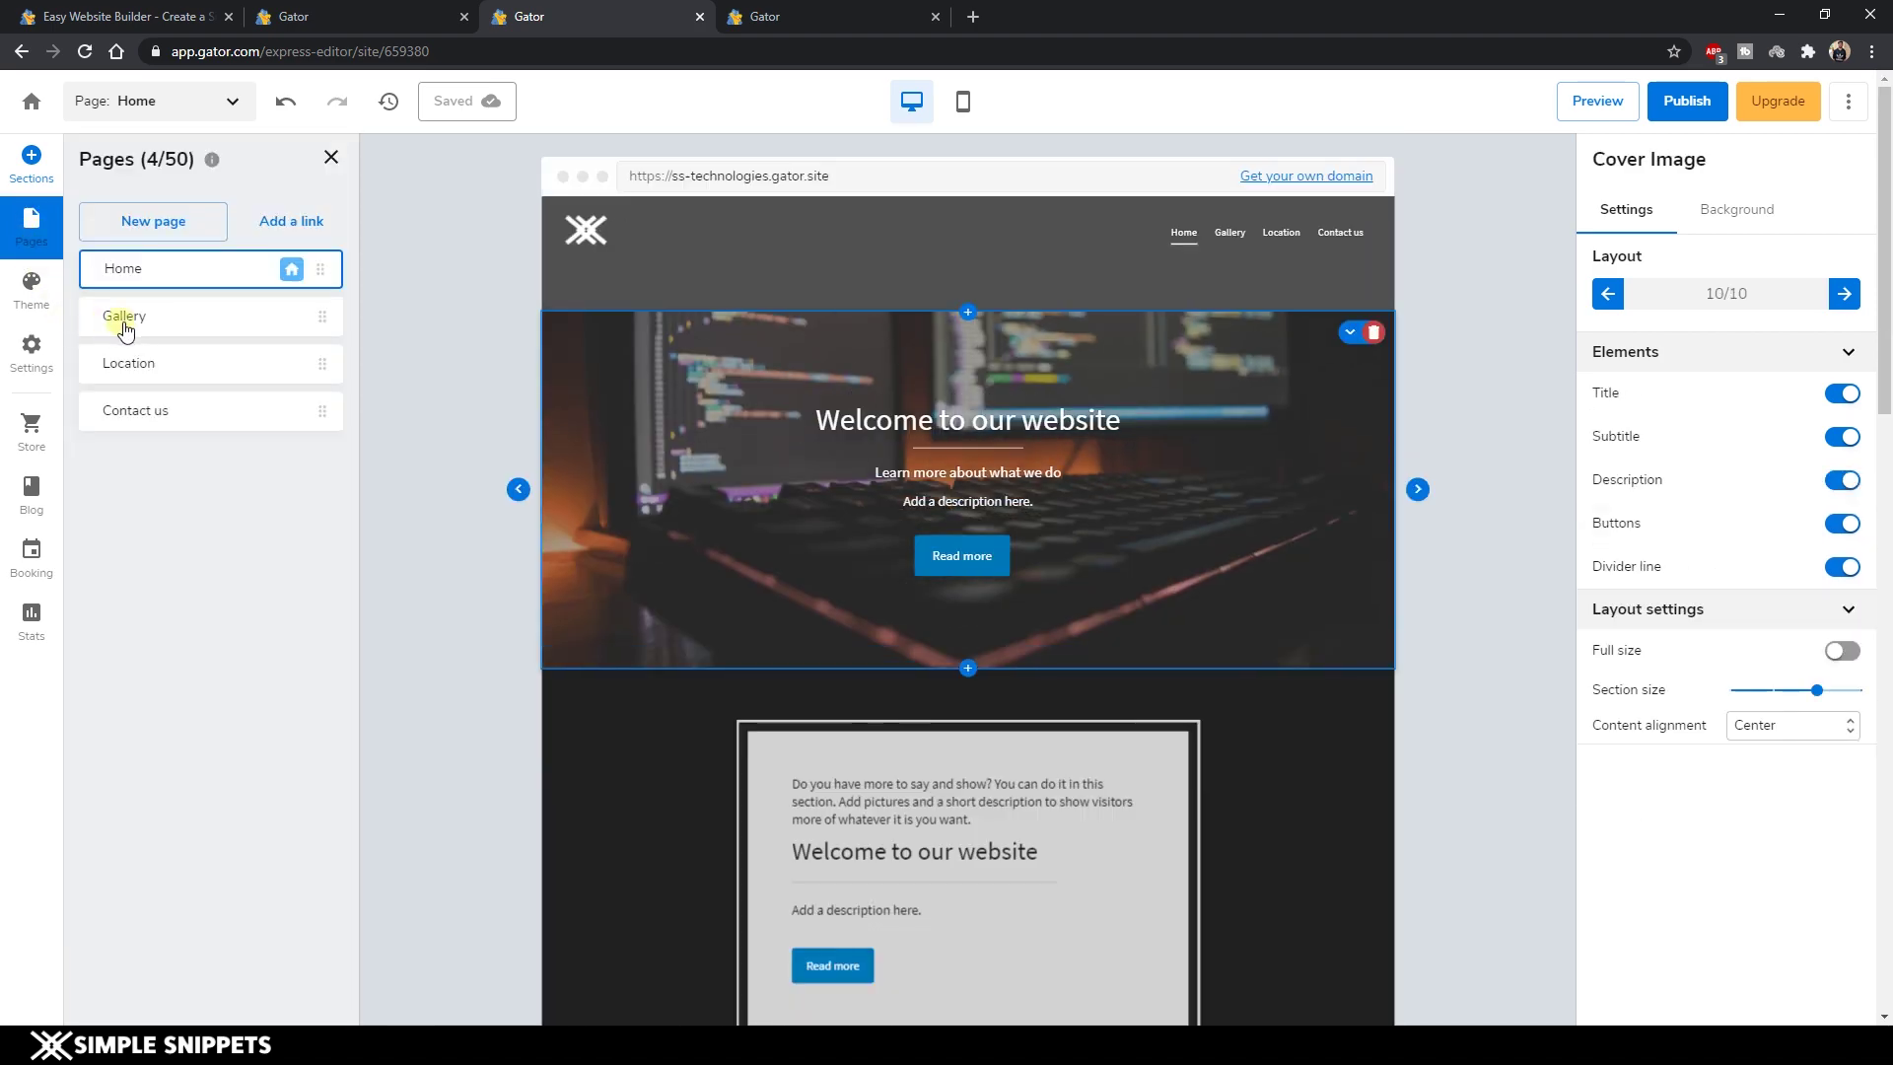
{"action": "left_click", "coordinate": [331, 158]}
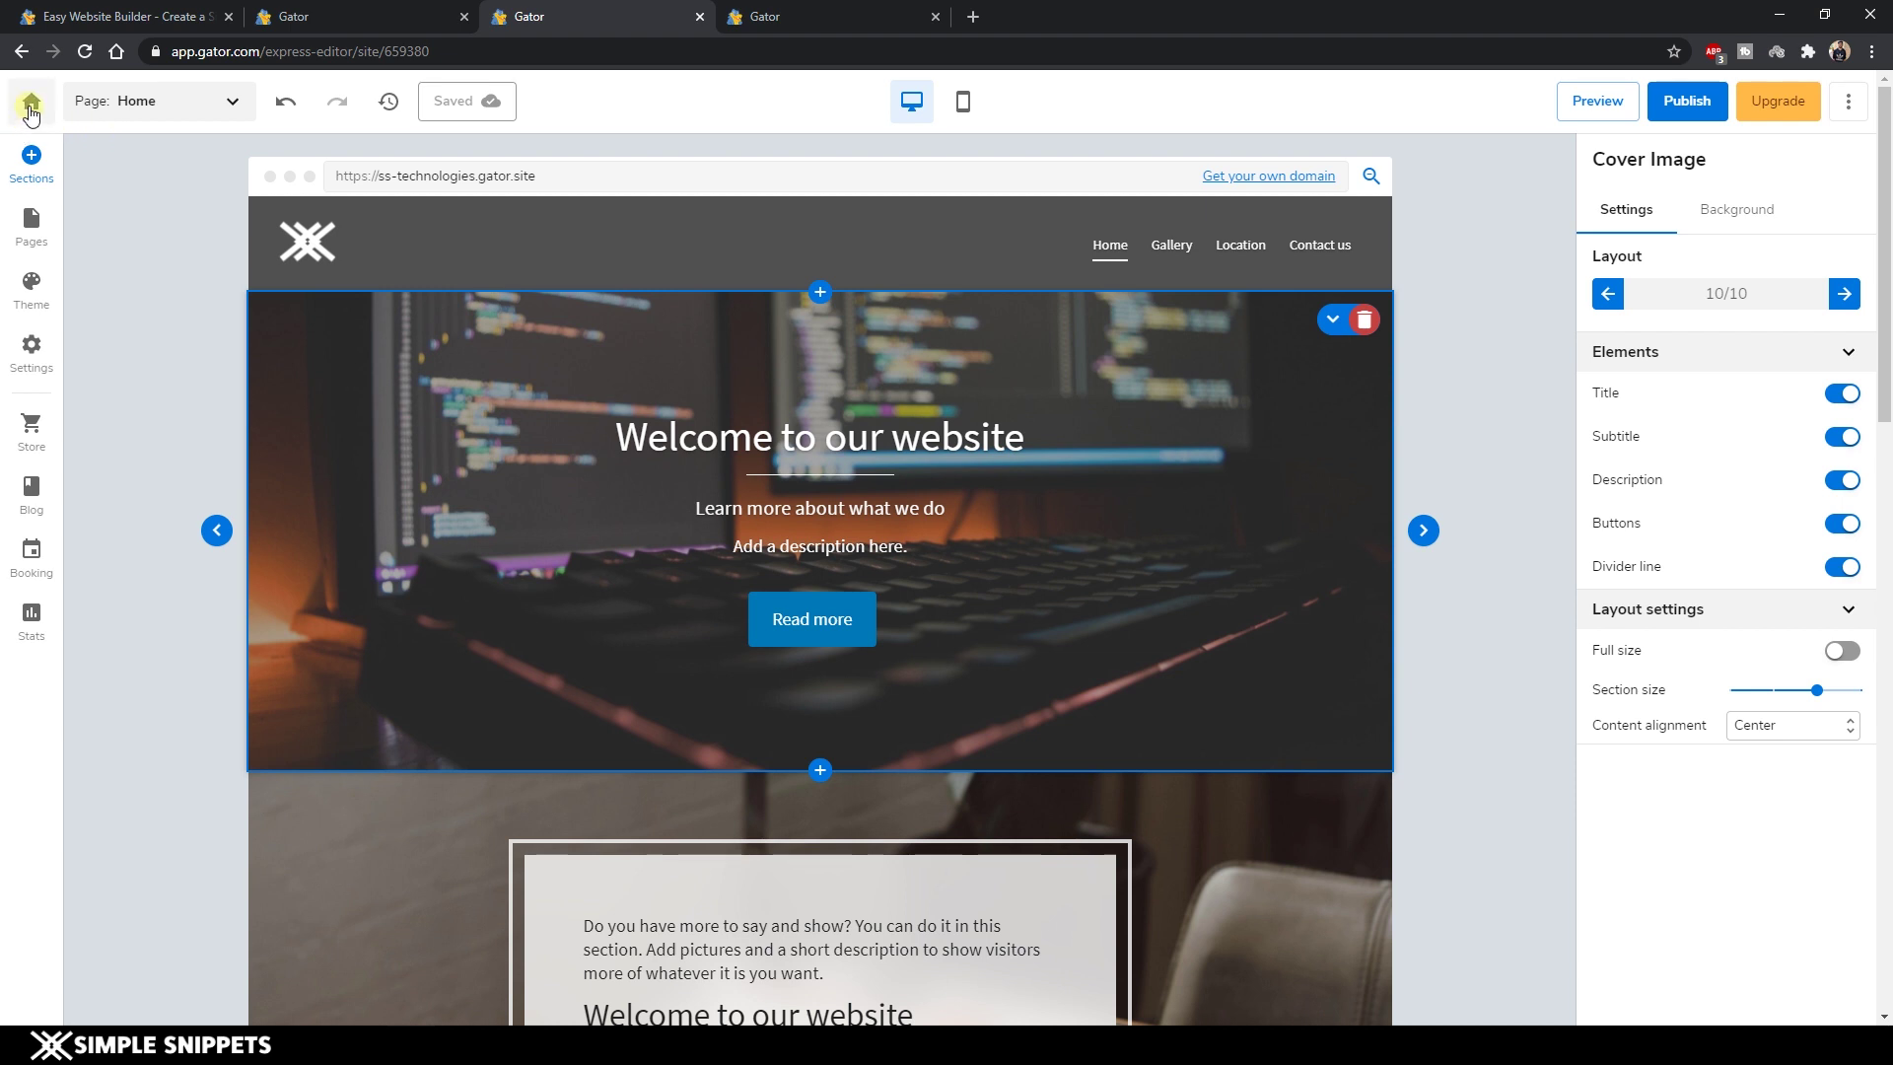
{"action": "left_click", "coordinate": [164, 128]}
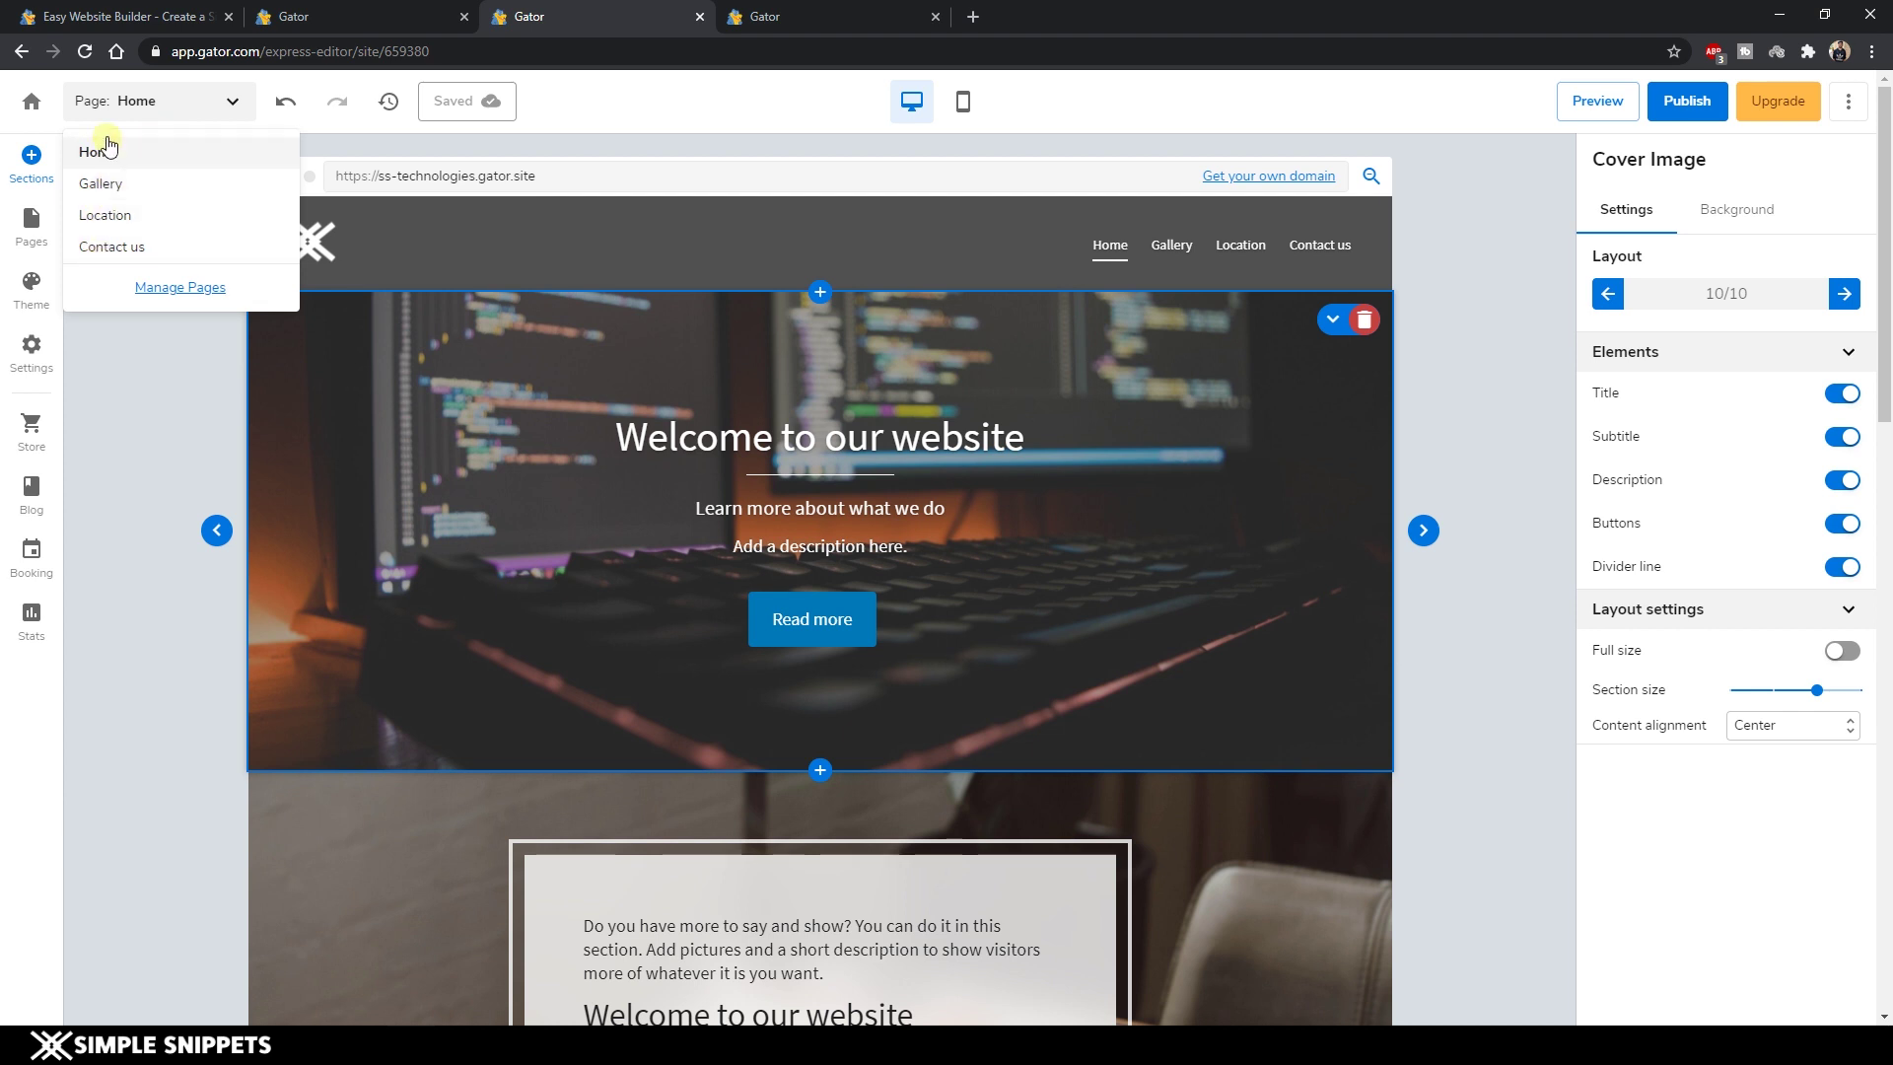
{"action": "left_click", "coordinate": [168, 386]}
{"action": "left_click", "coordinate": [286, 106]}
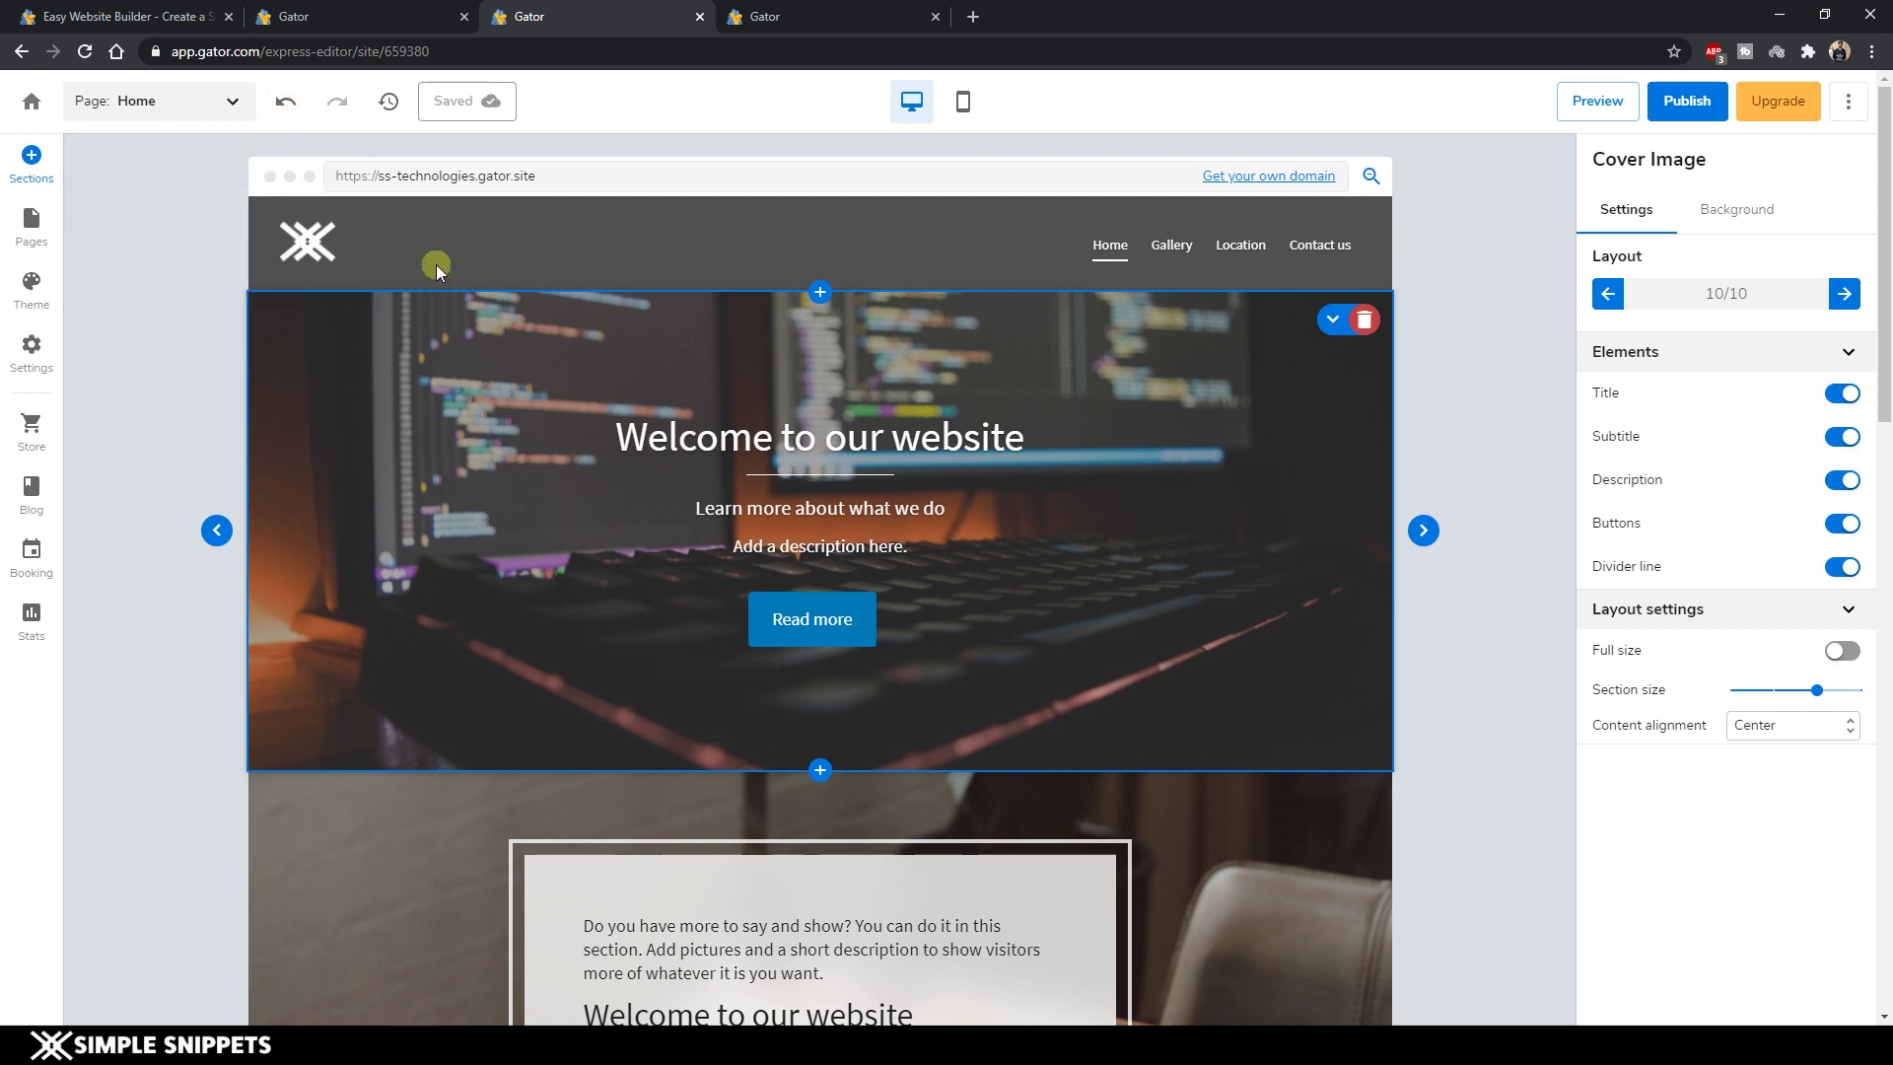
{"action": "left_click", "coordinate": [286, 115]}
{"action": "left_click", "coordinate": [963, 108]}
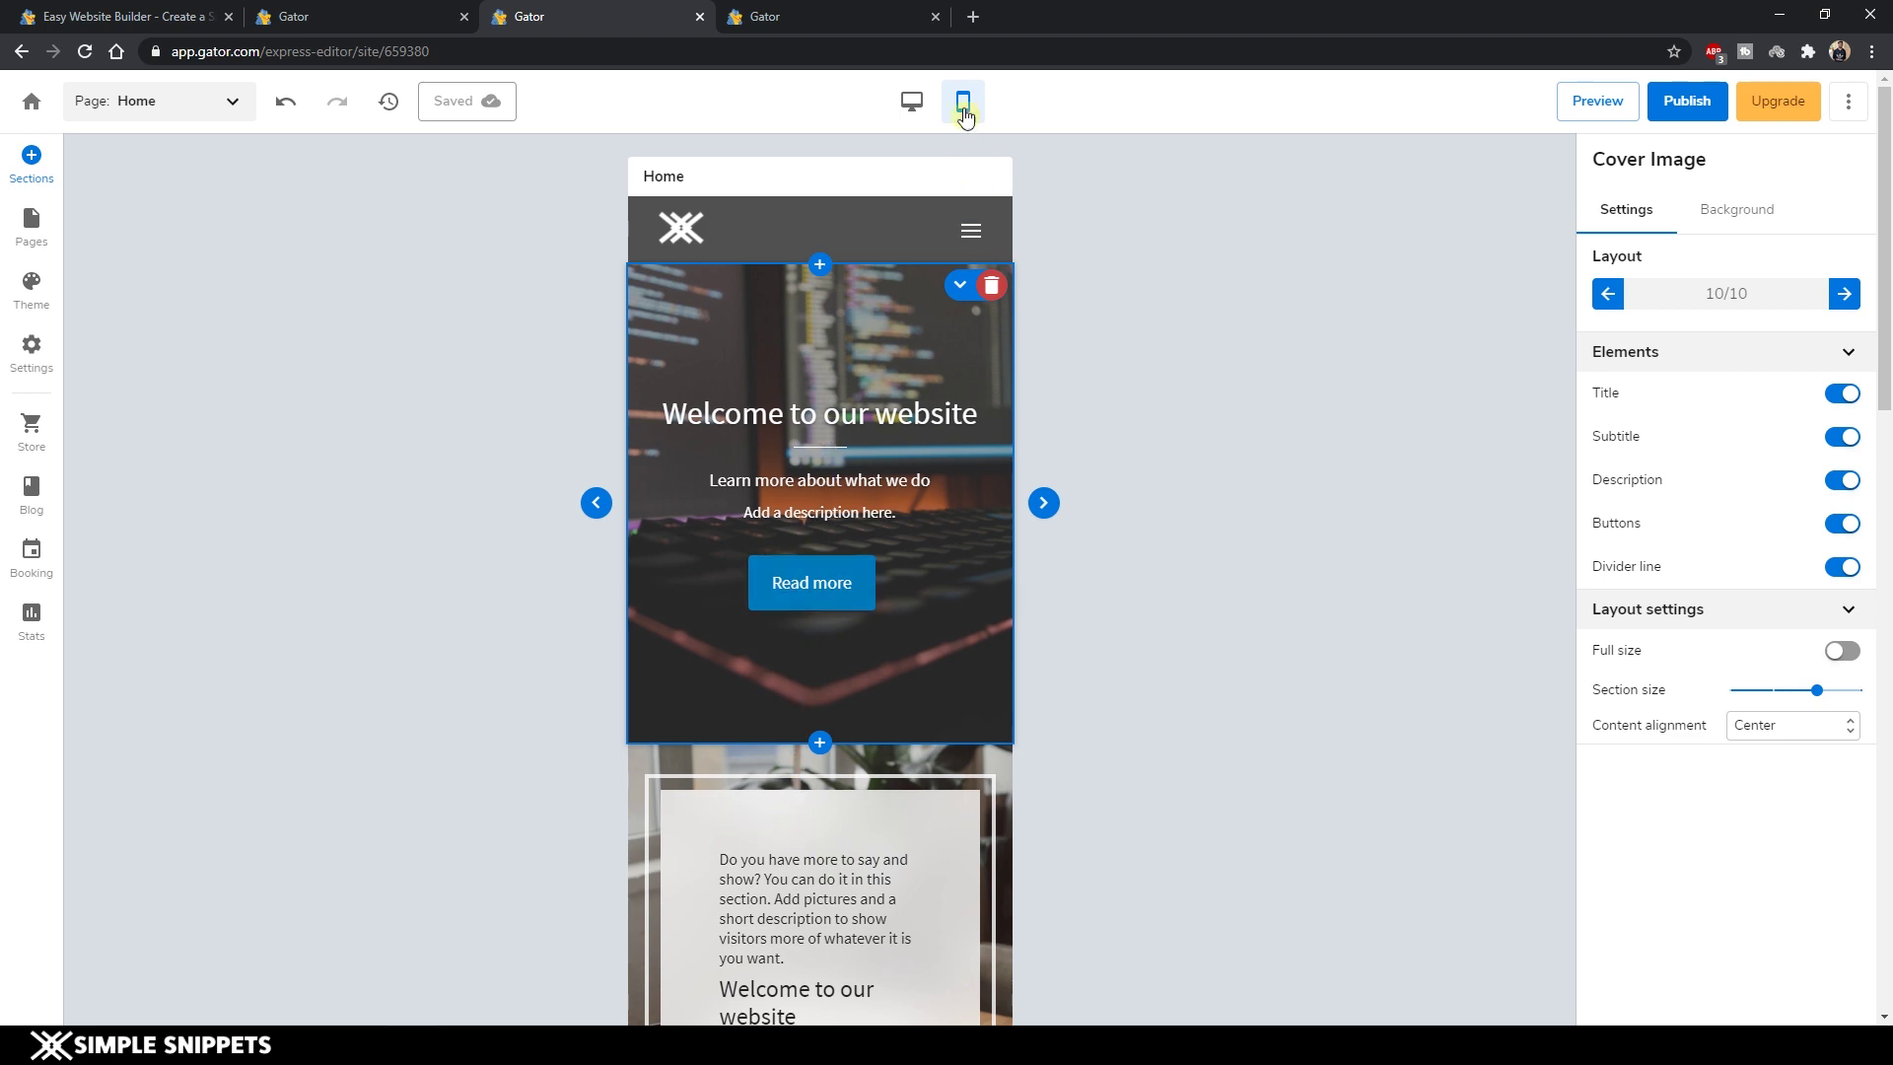
{"action": "left_click", "coordinate": [911, 102]}
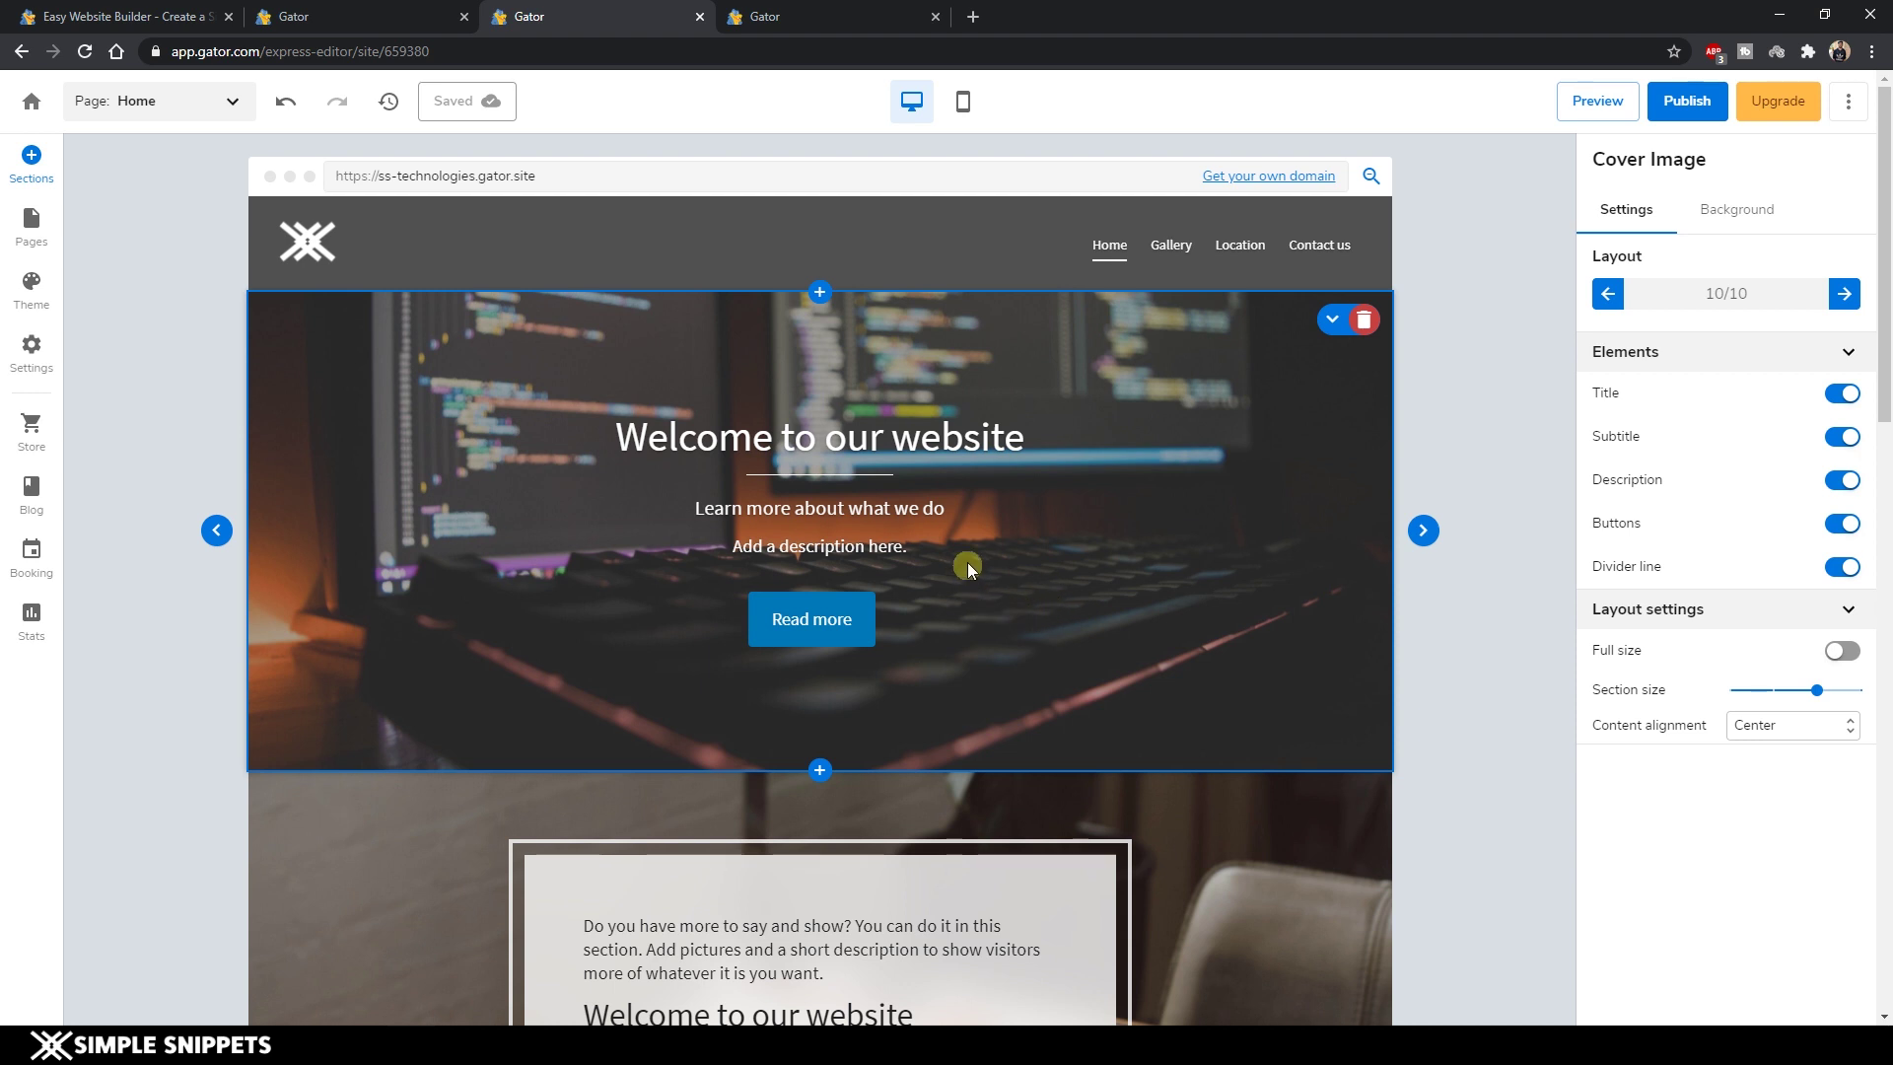
Keep the cover's subtitle, description and Read more button shown after toggling each.
{"action": "left_click", "coordinate": [1839, 438]}
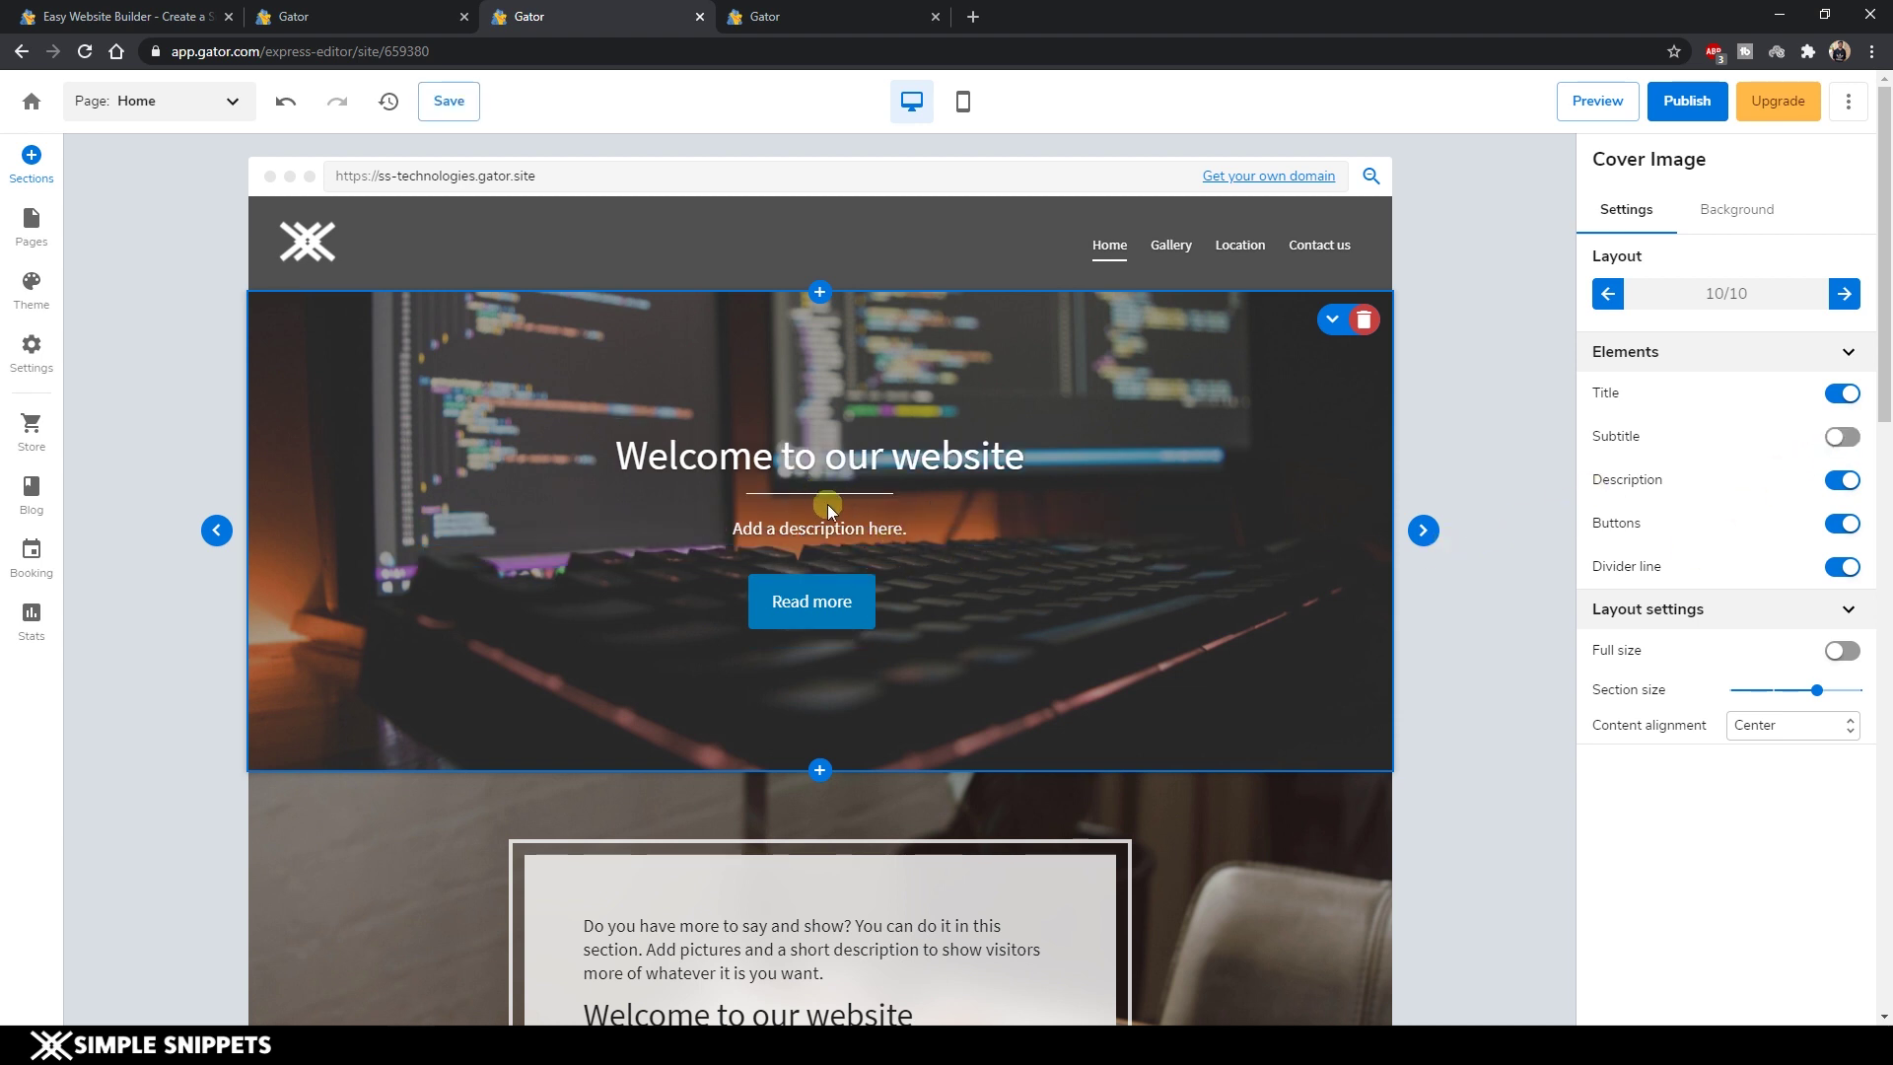
{"action": "left_click", "coordinate": [1839, 480]}
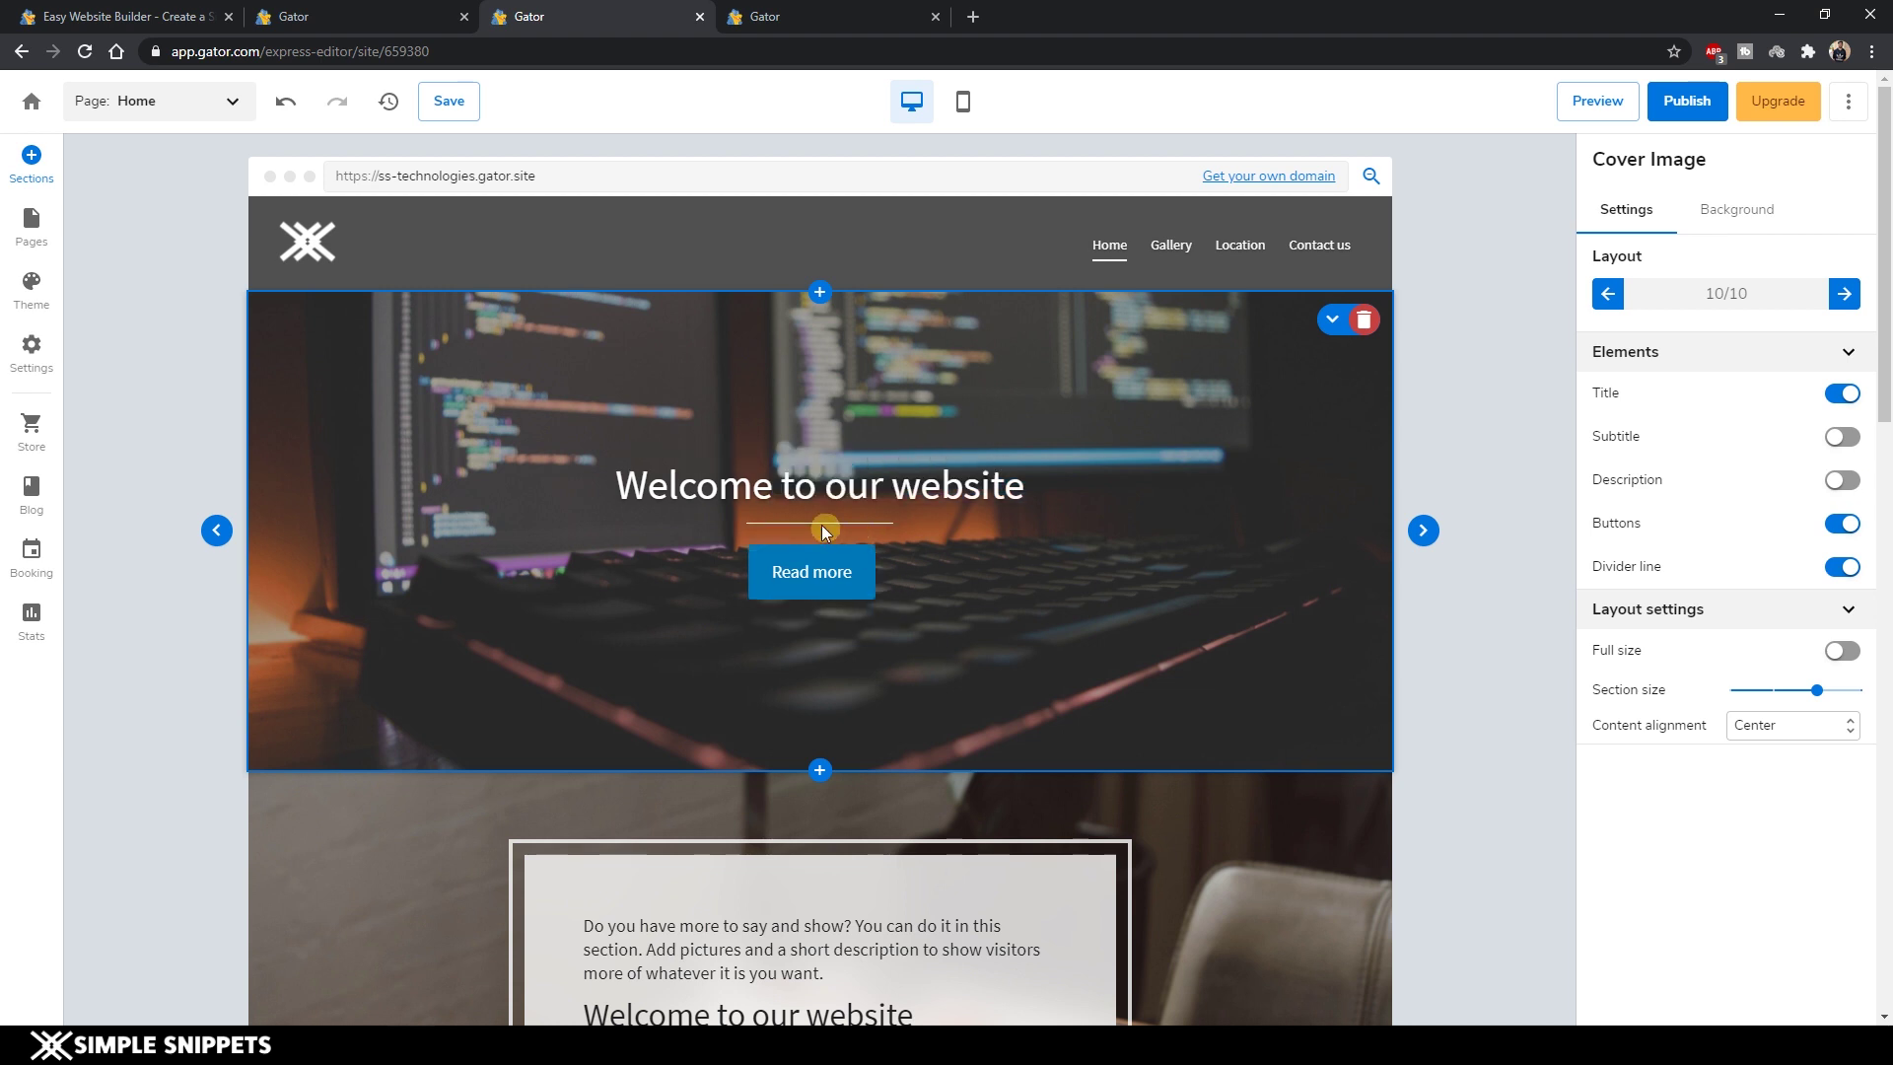
{"action": "left_click", "coordinate": [1840, 480]}
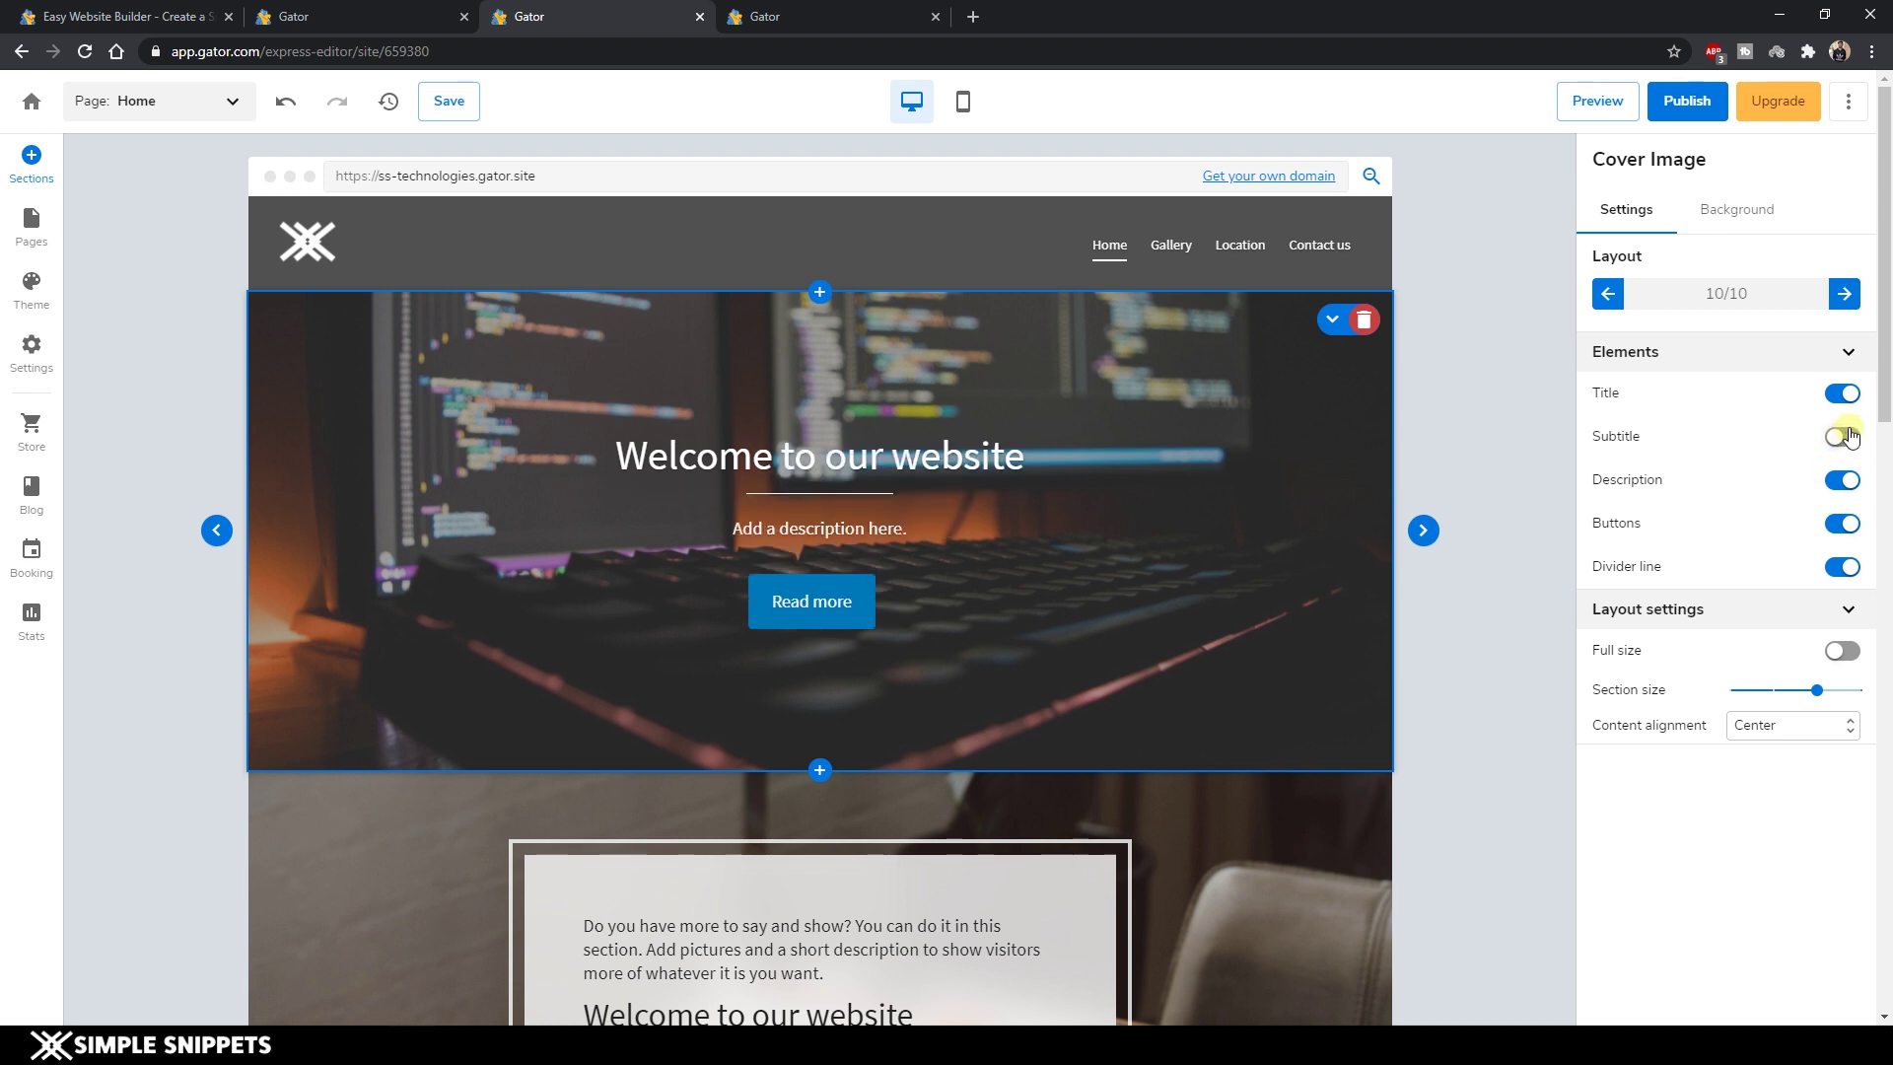
{"action": "left_click", "coordinate": [1839, 437]}
{"action": "left_click", "coordinate": [1839, 523]}
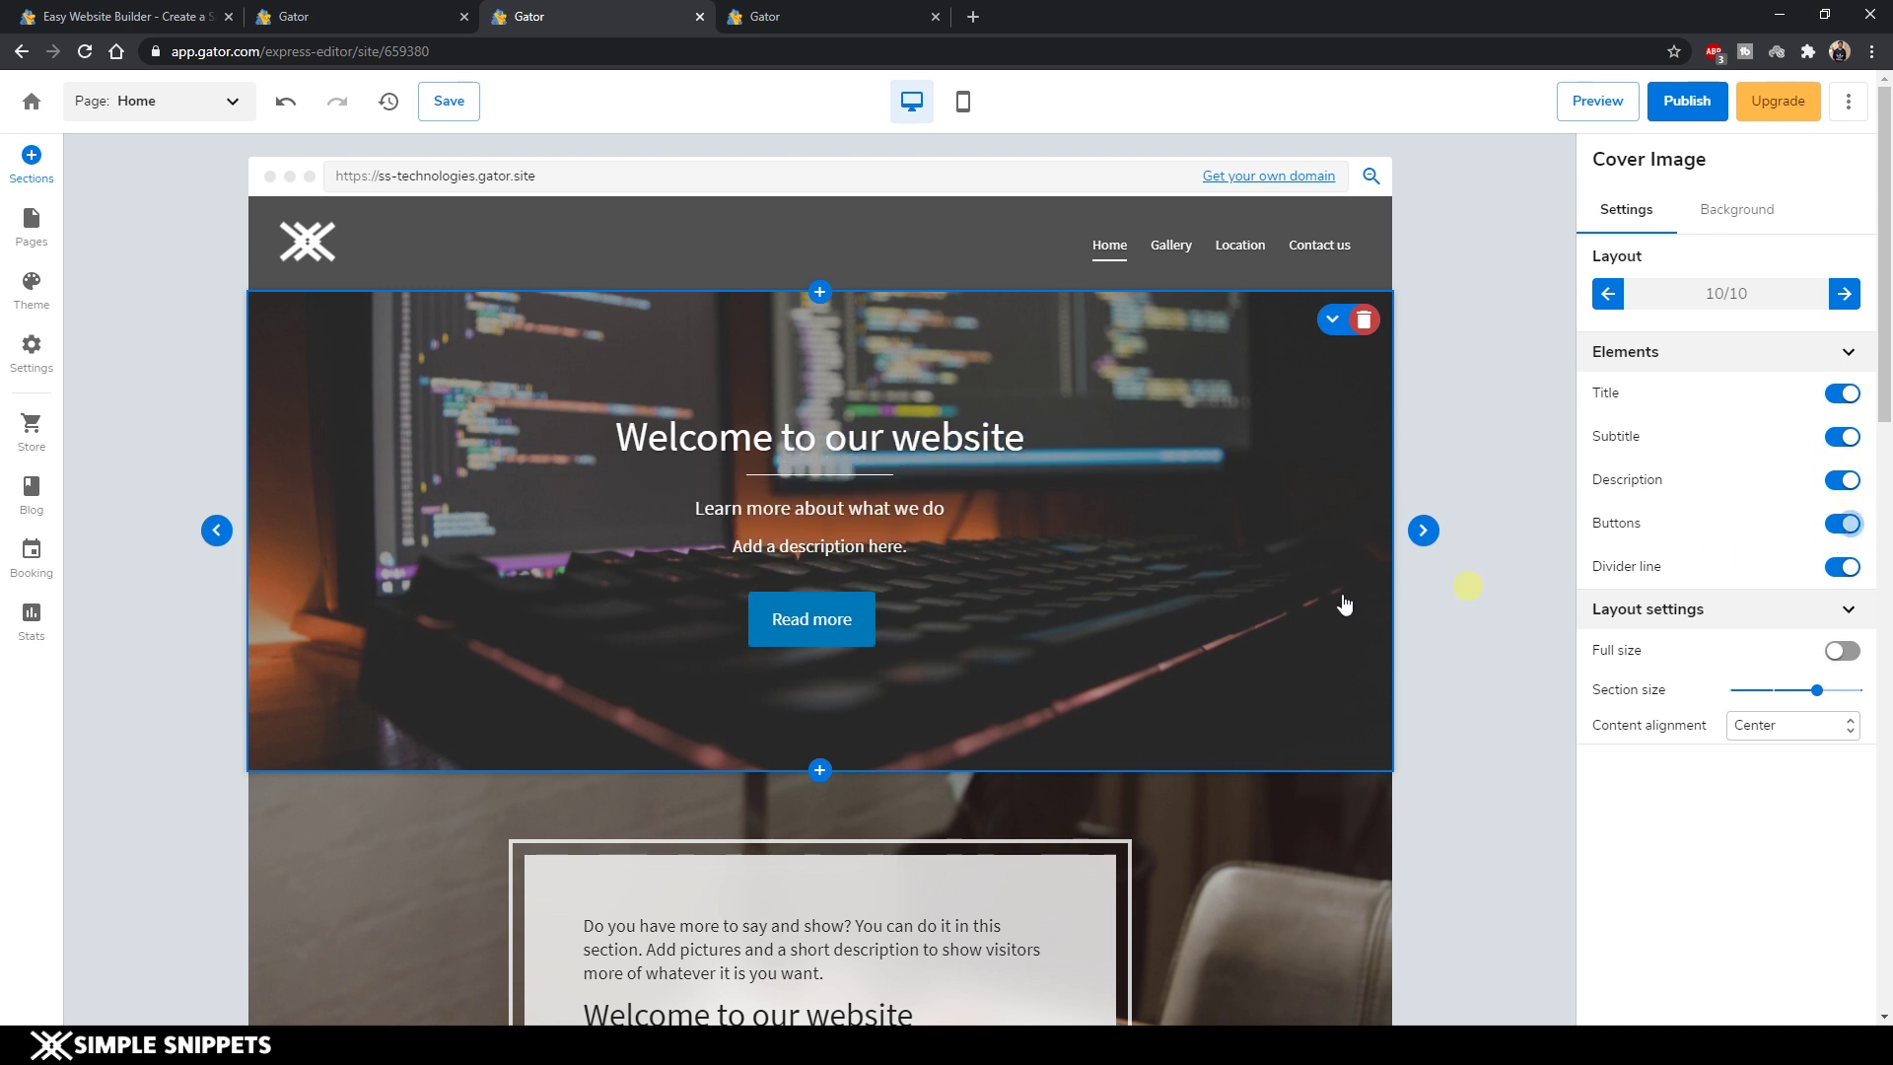
{"action": "left_click", "coordinate": [1843, 523]}
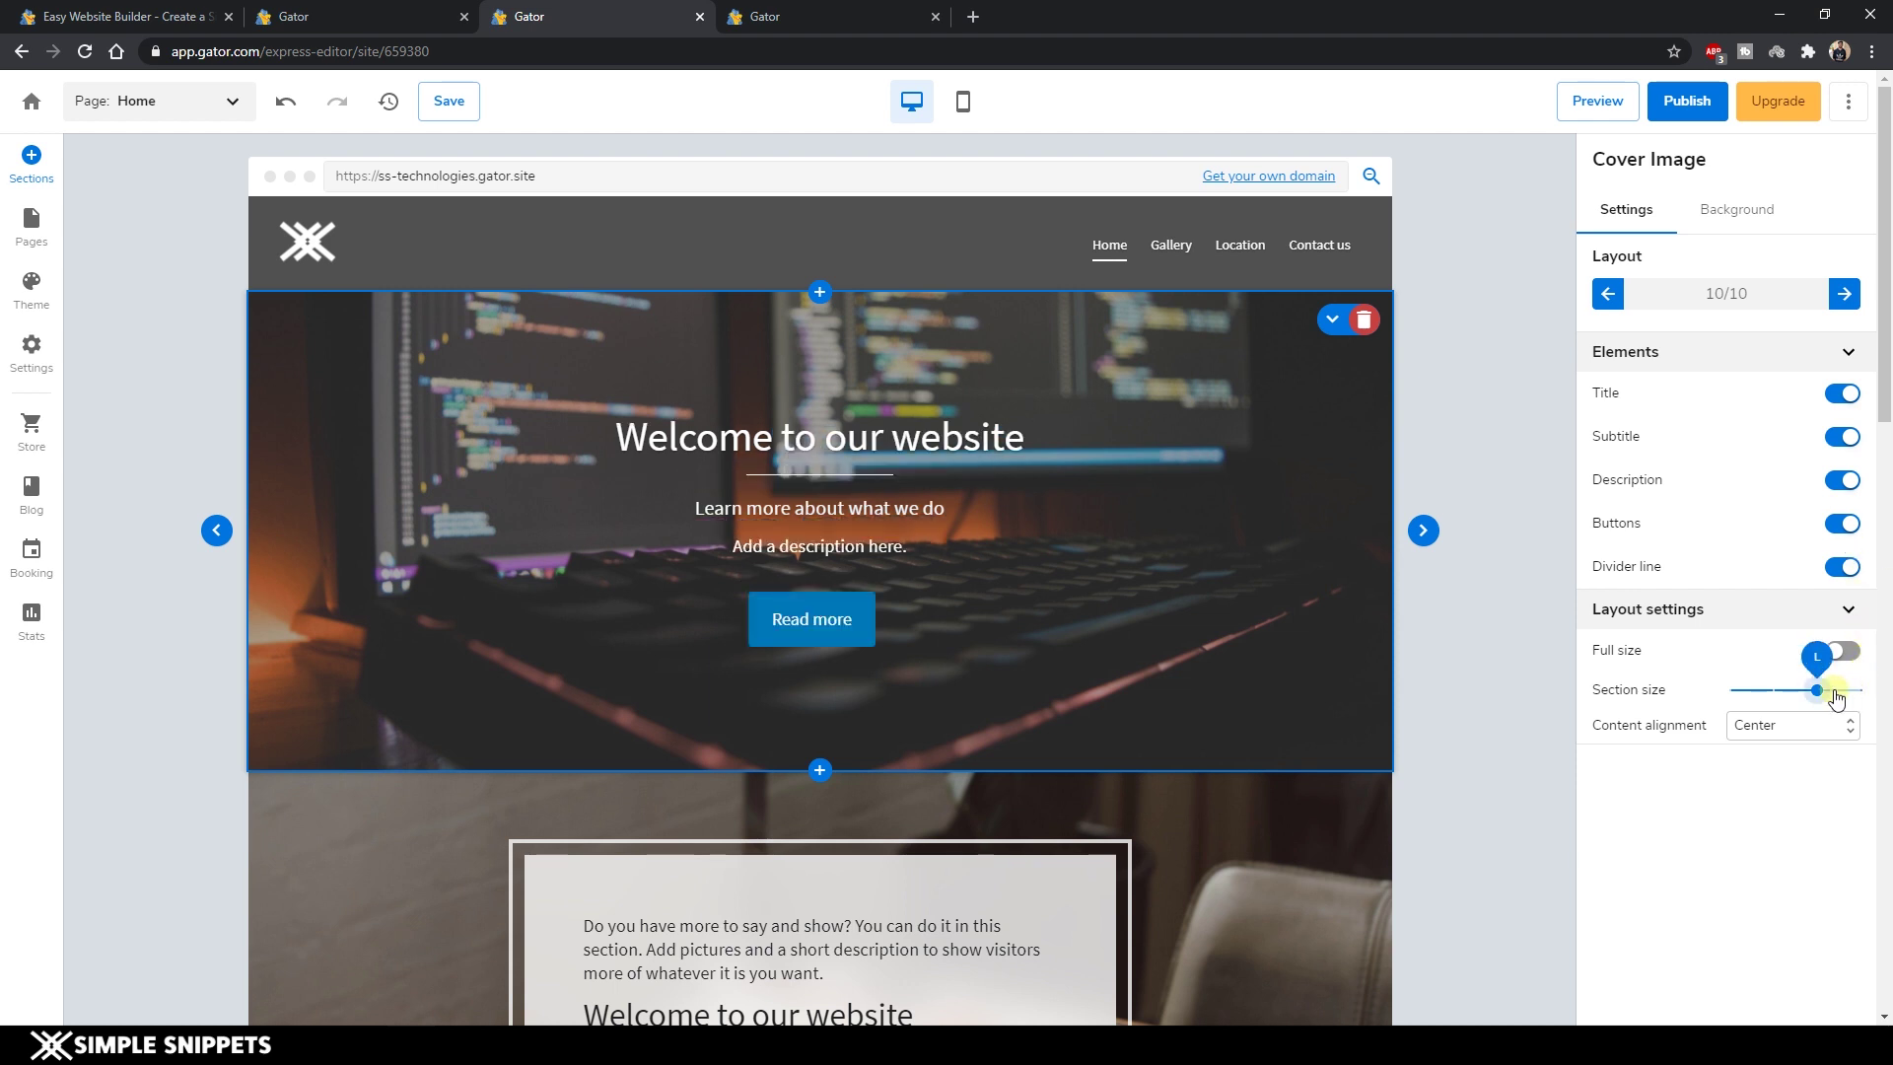
Leave the cover at normal height with its content alignment set to Center.
{"action": "left_click", "coordinate": [1845, 653]}
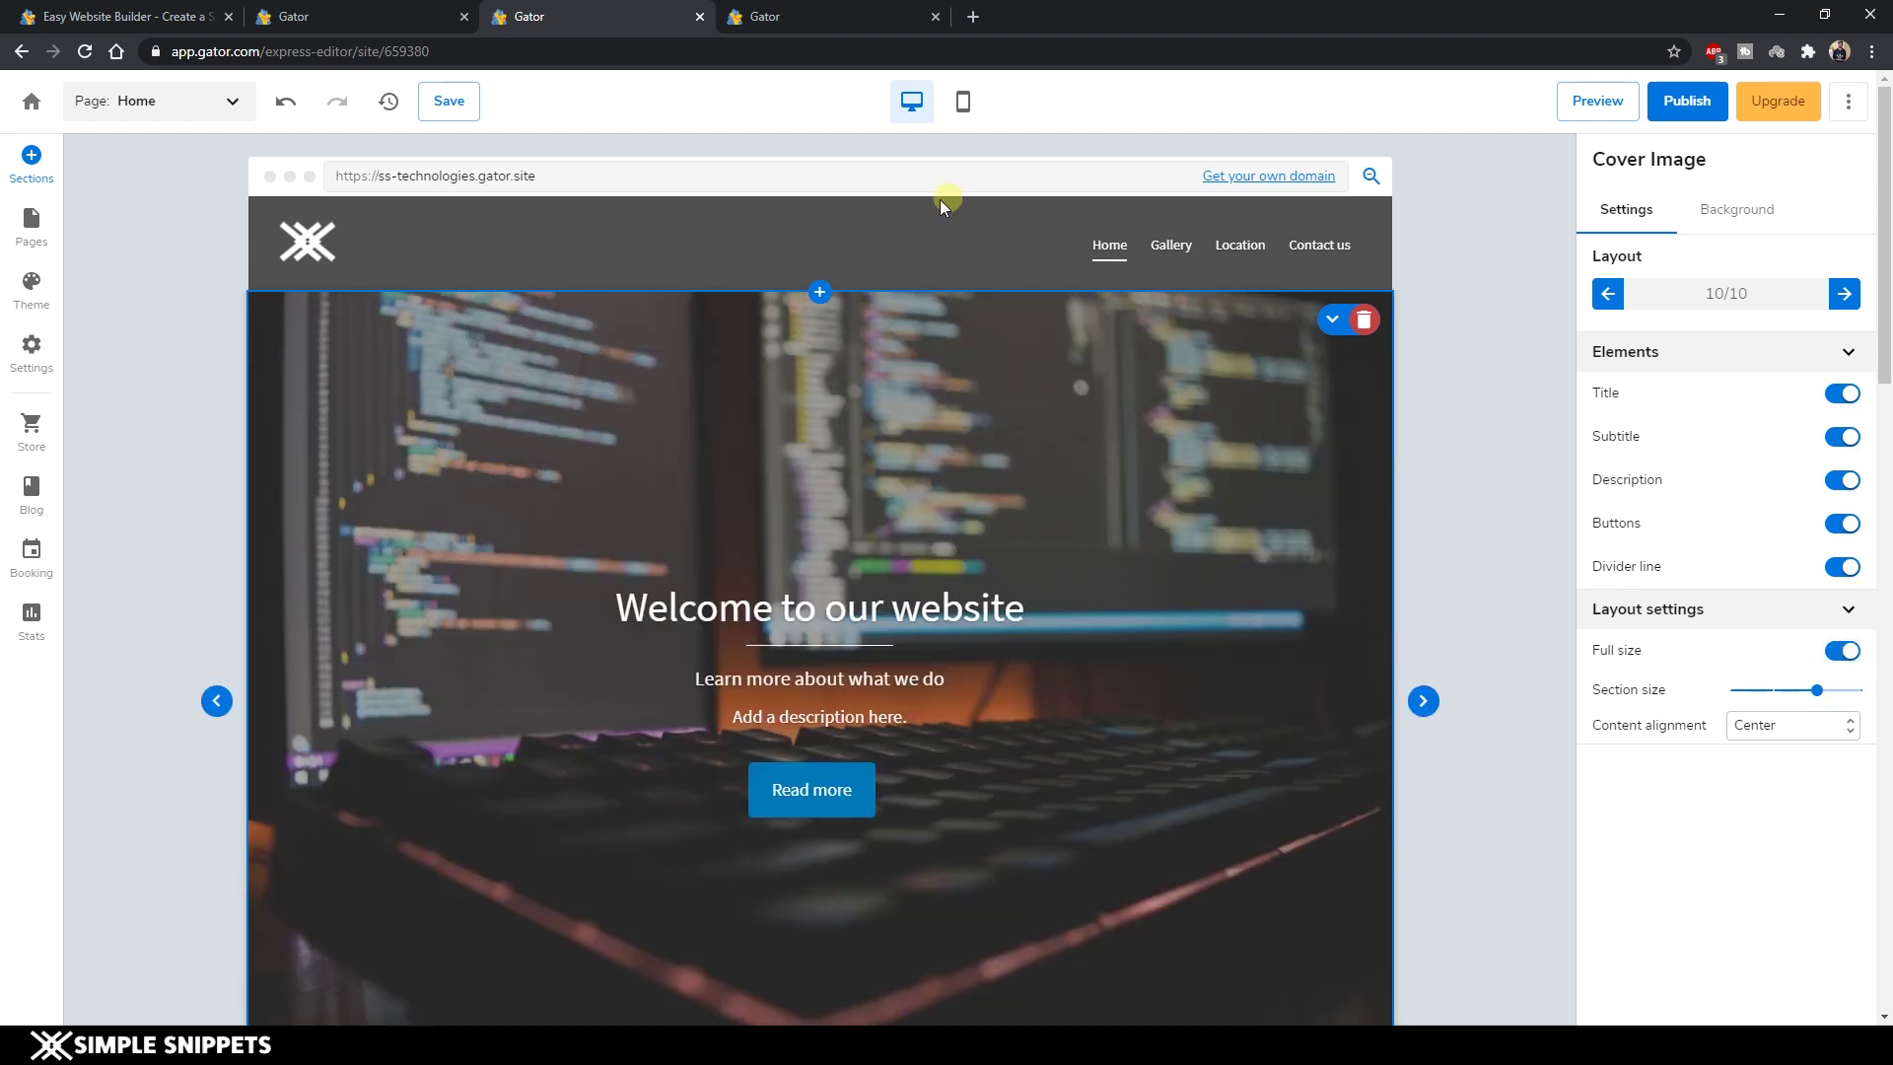
{"action": "left_click", "coordinate": [1839, 650]}
{"action": "left_click", "coordinate": [1784, 731]}
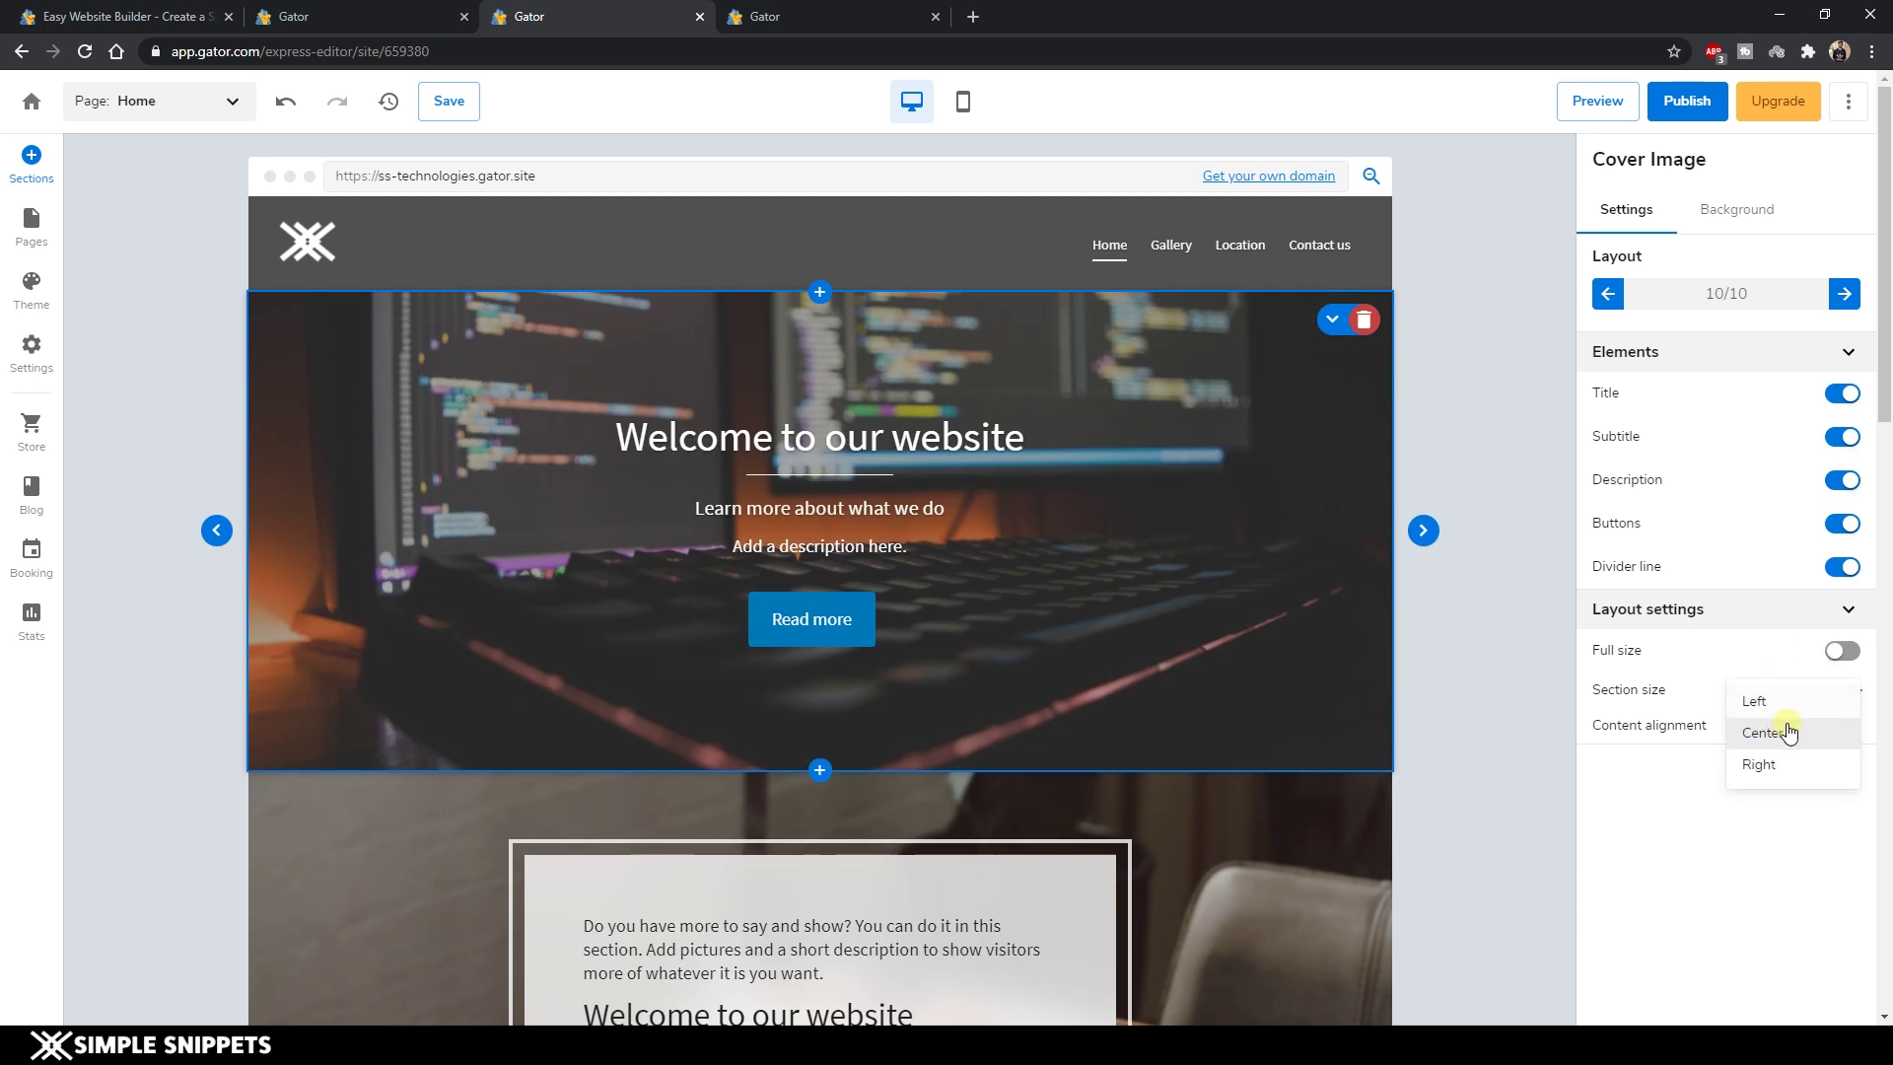
{"action": "left_click", "coordinate": [1761, 860]}
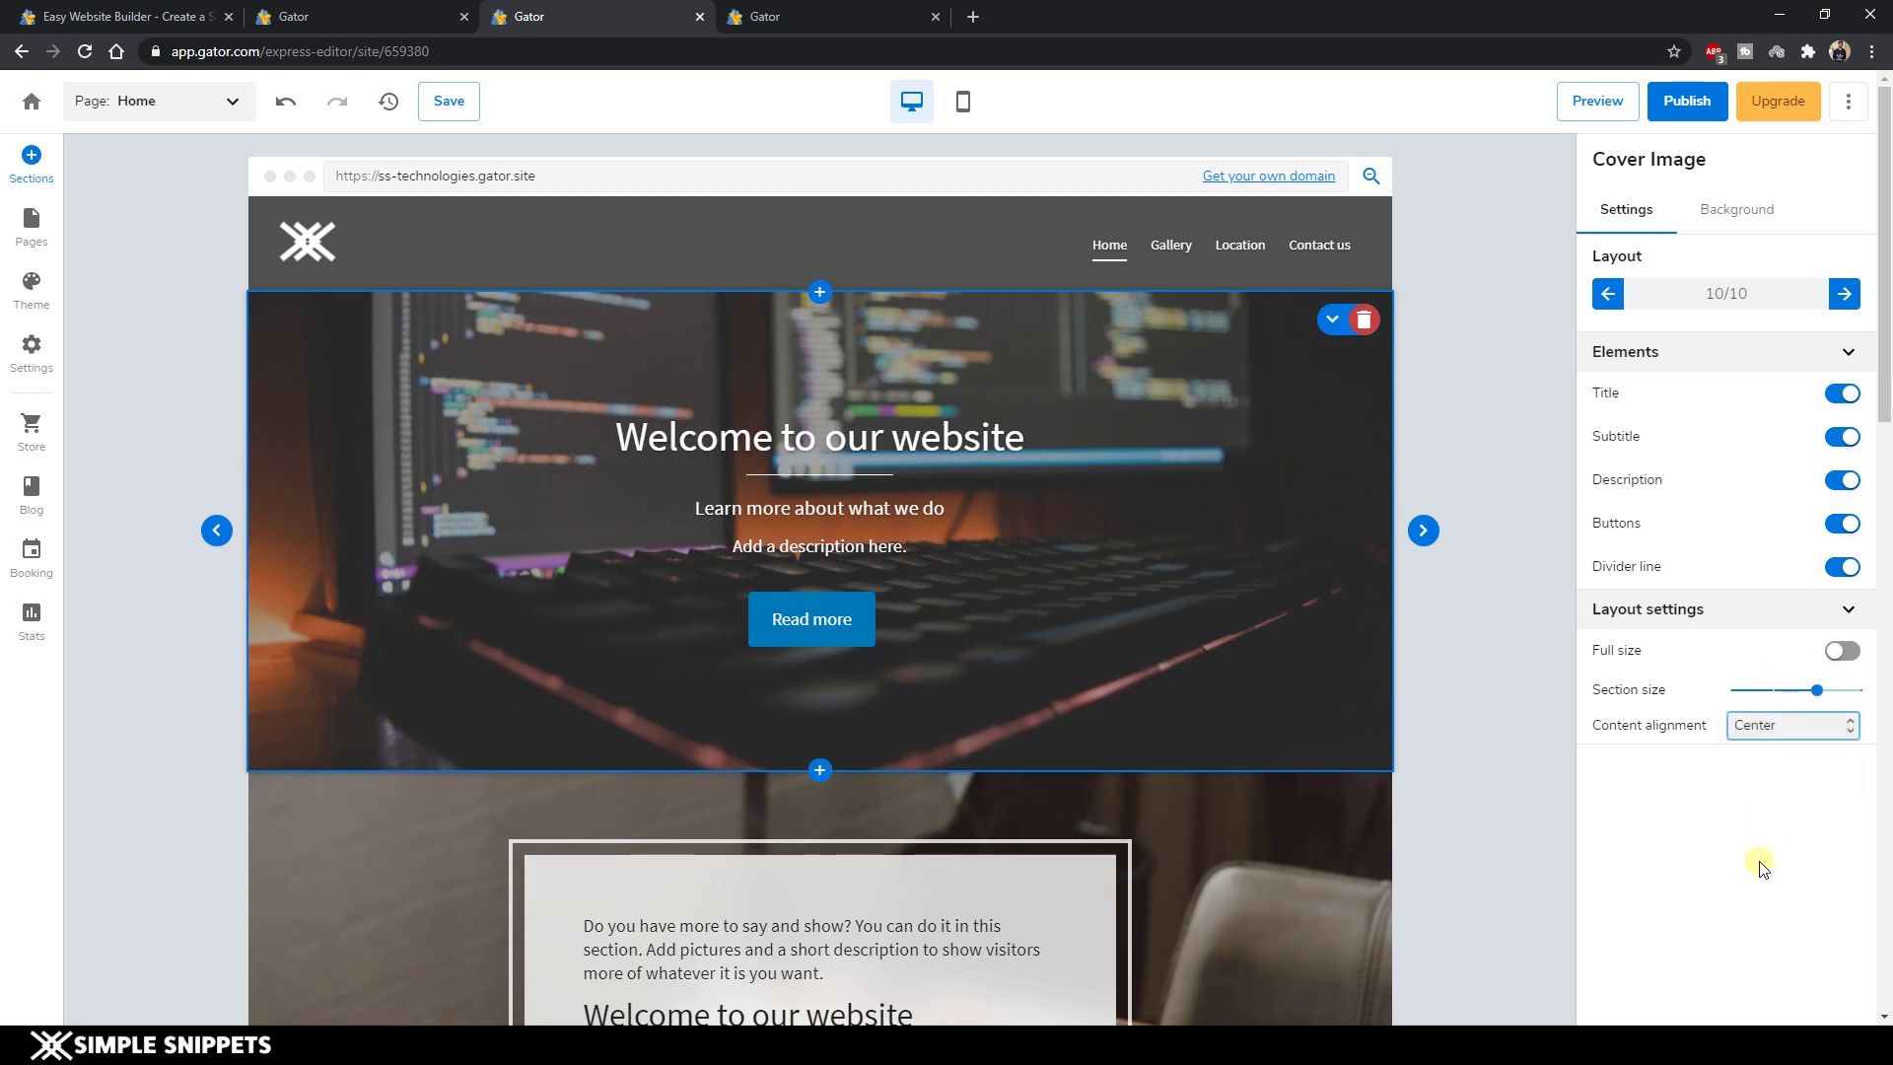
{"action": "left_click", "coordinate": [1742, 205]}
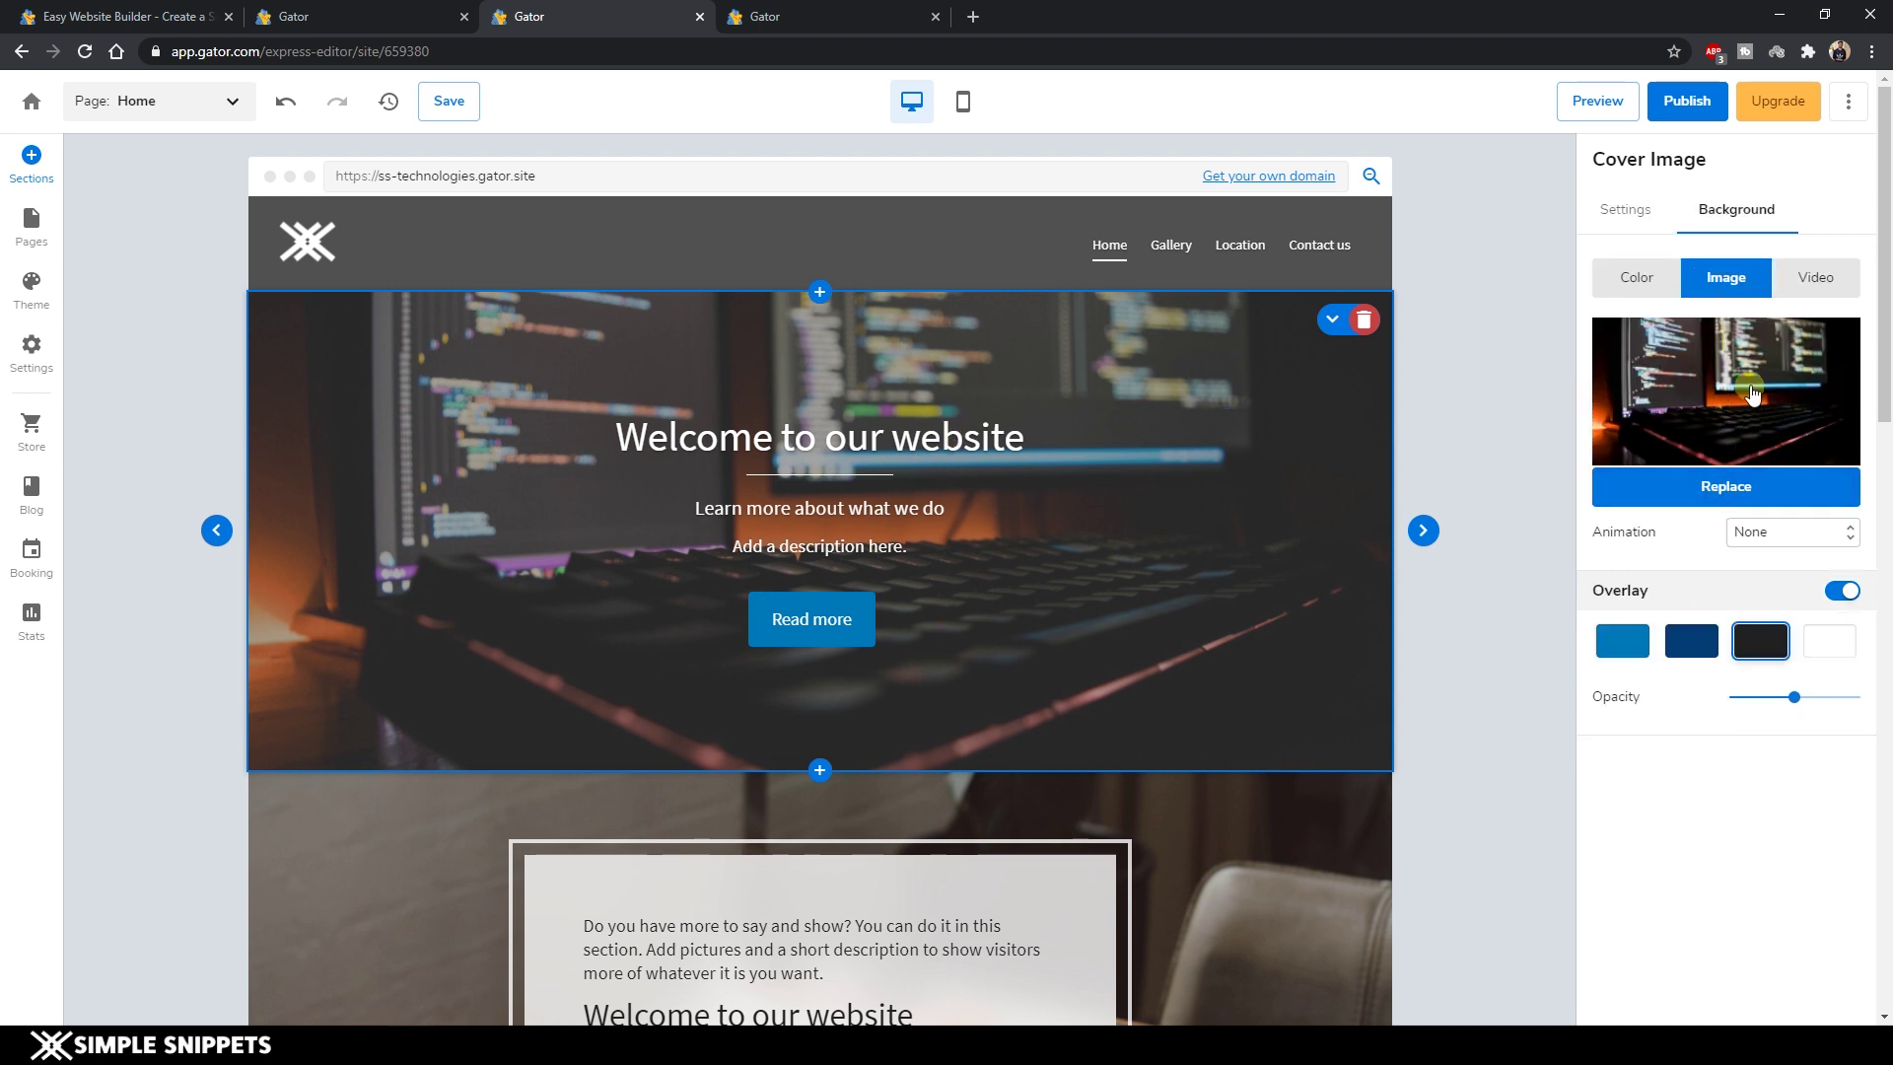
{"action": "left_click", "coordinate": [1644, 211]}
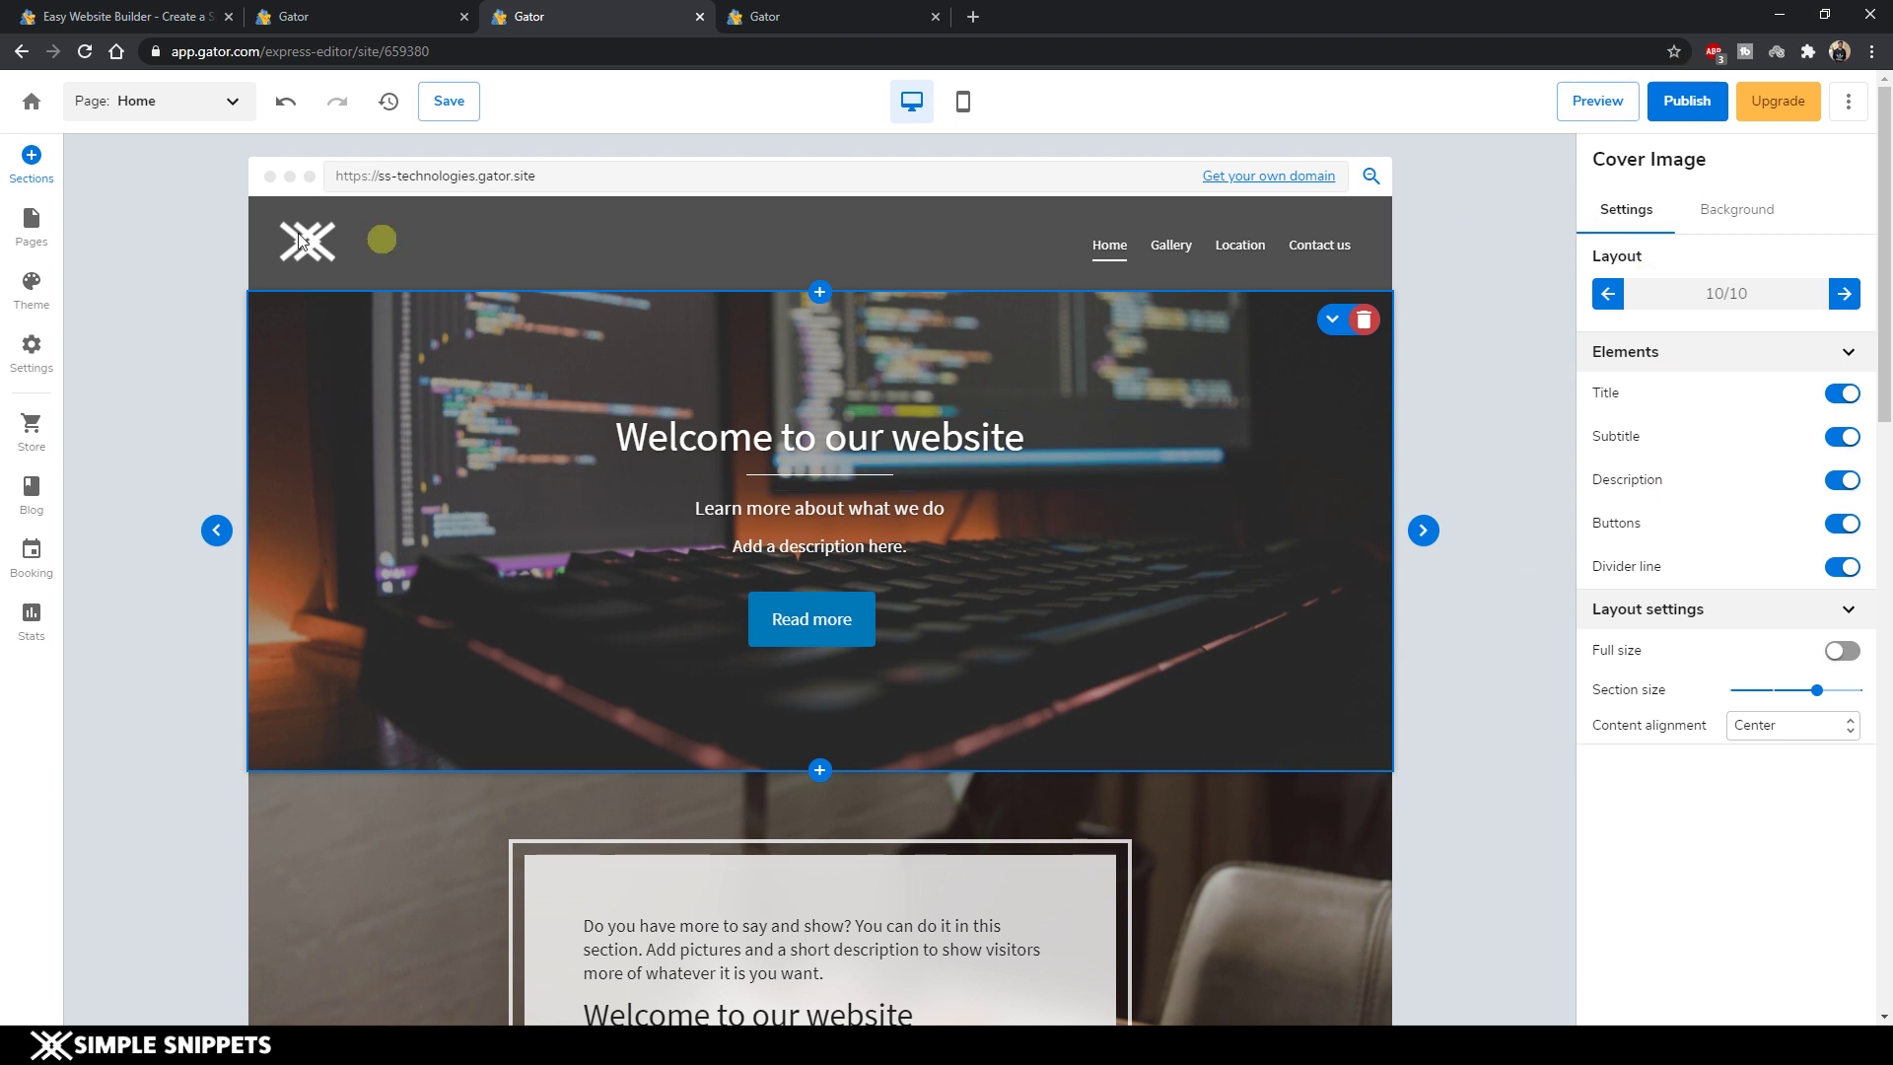
Show the Pages panel with Home, Gallery, Location and Contact us, and the Home page options.
{"action": "left_click", "coordinate": [301, 239]}
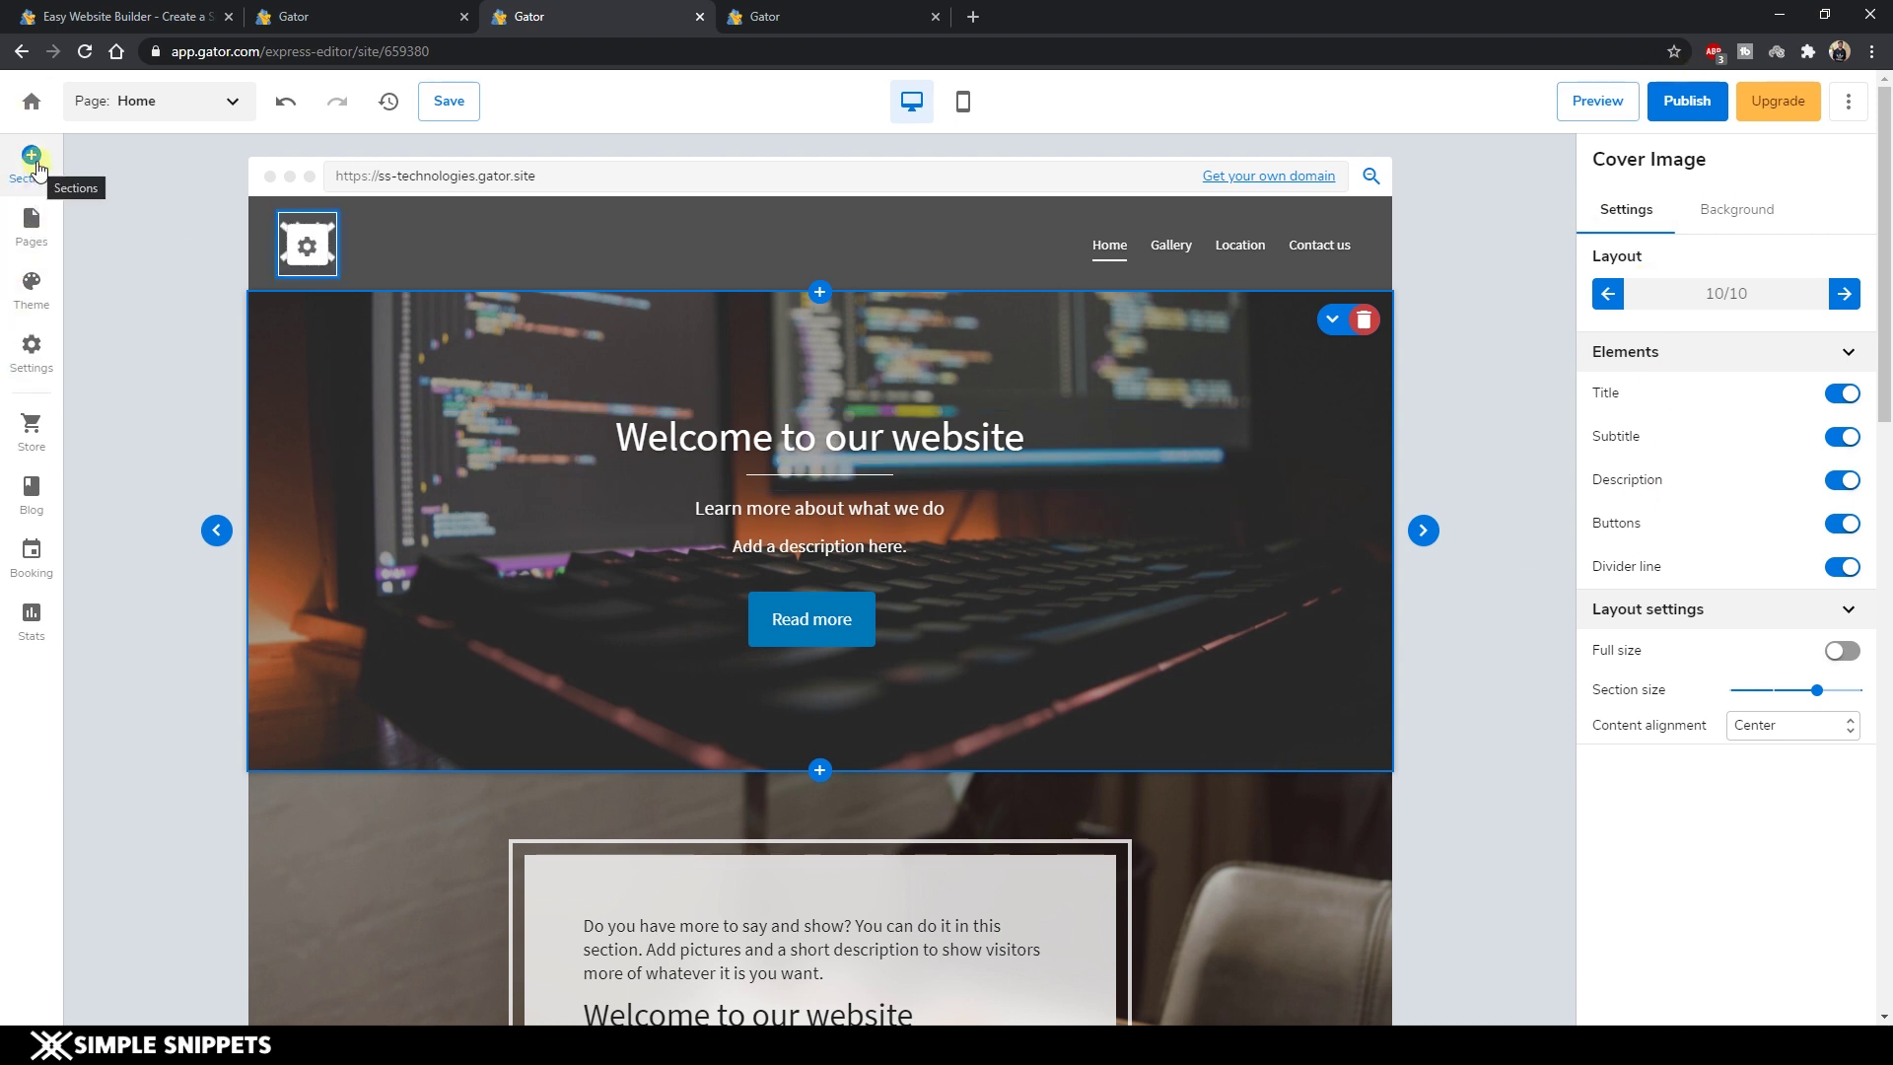
{"action": "left_click", "coordinate": [623, 732]}
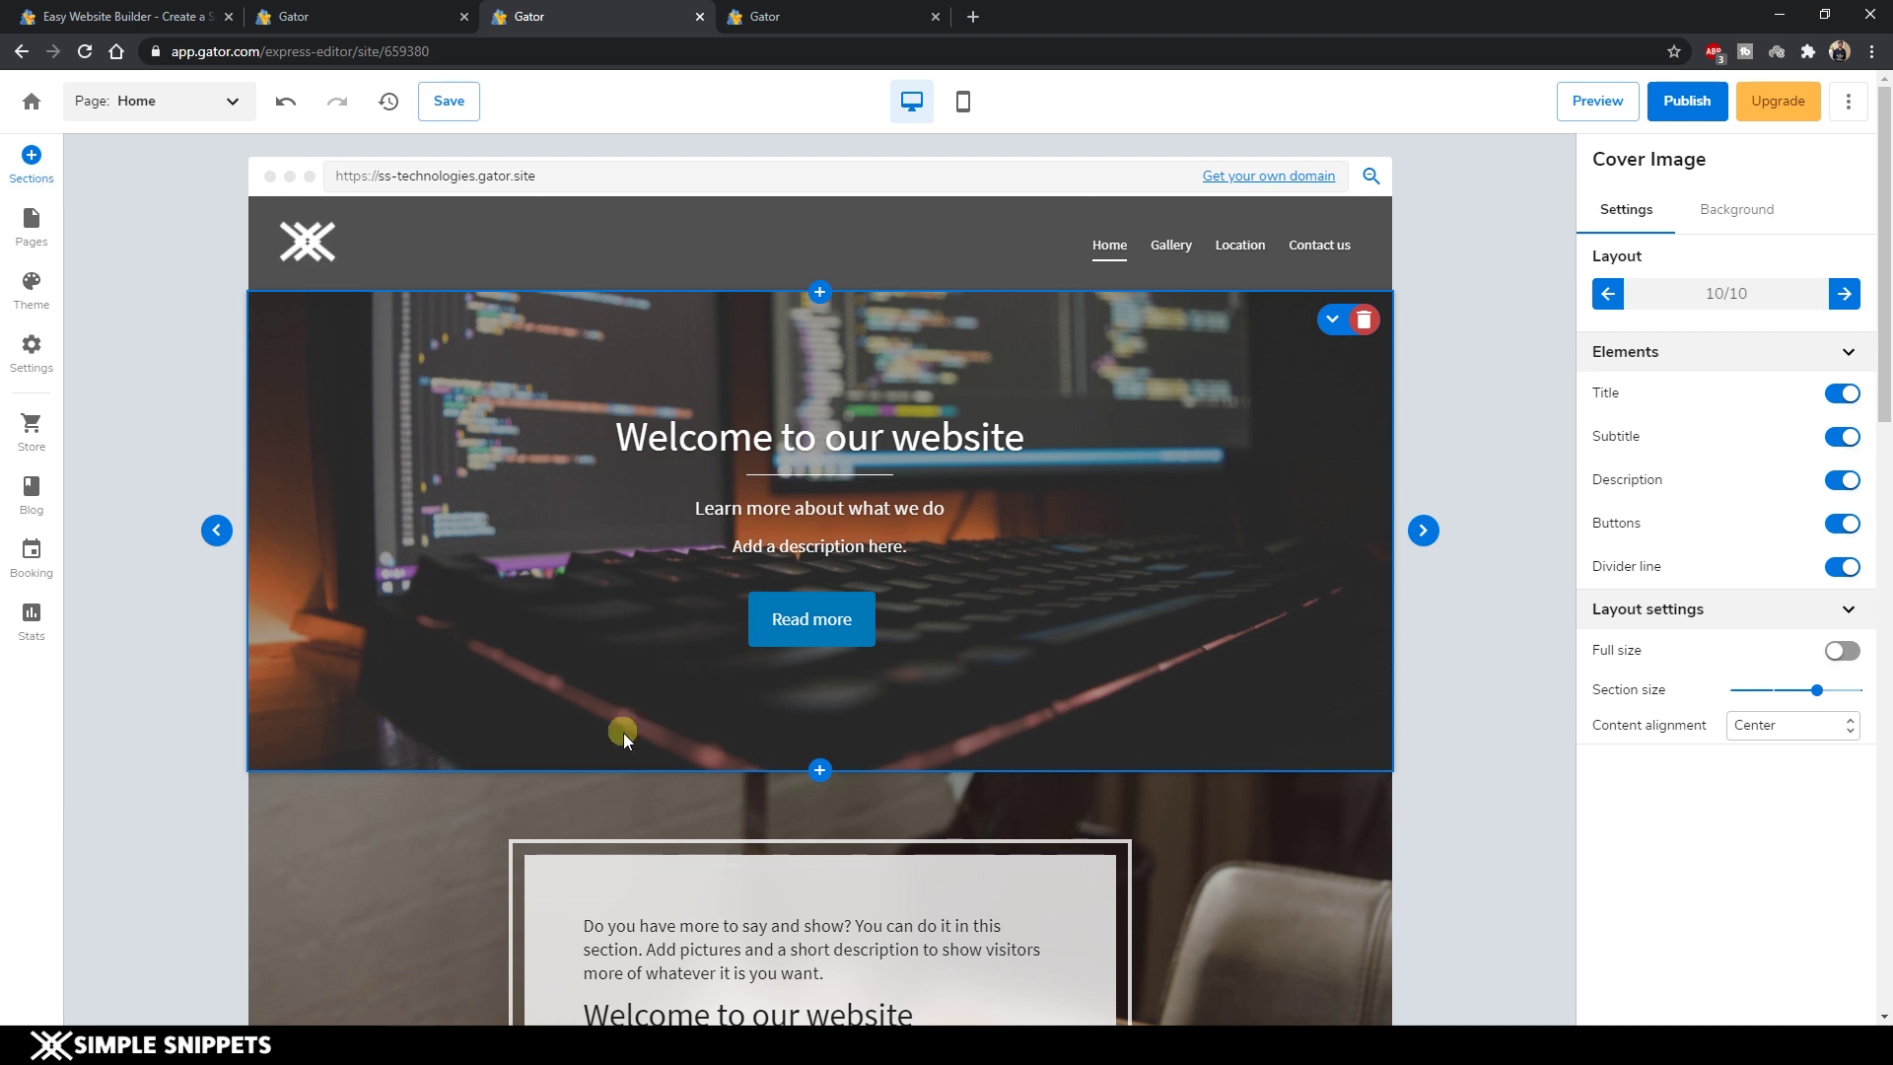
{"action": "left_click", "coordinate": [32, 226]}
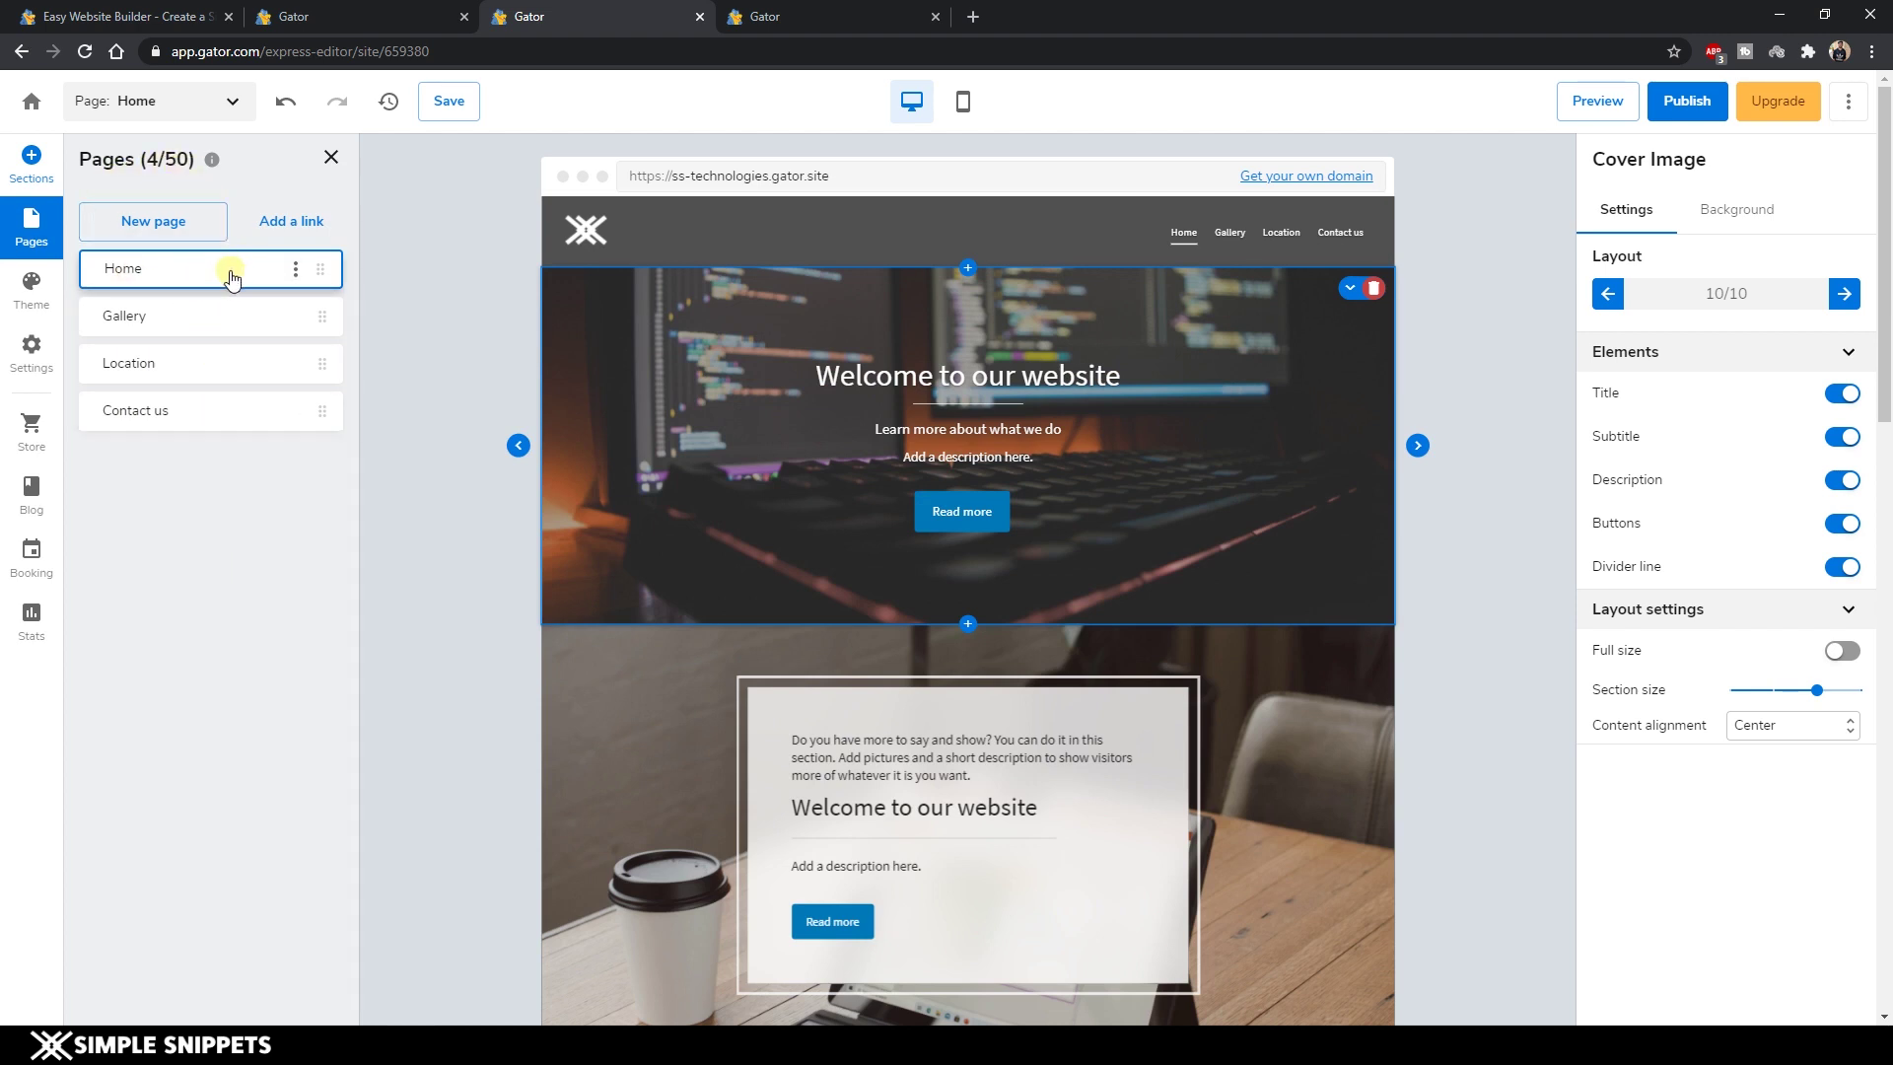
{"action": "left_click", "coordinate": [297, 270]}
{"action": "left_click", "coordinate": [247, 493]}
{"action": "left_click", "coordinate": [296, 278]}
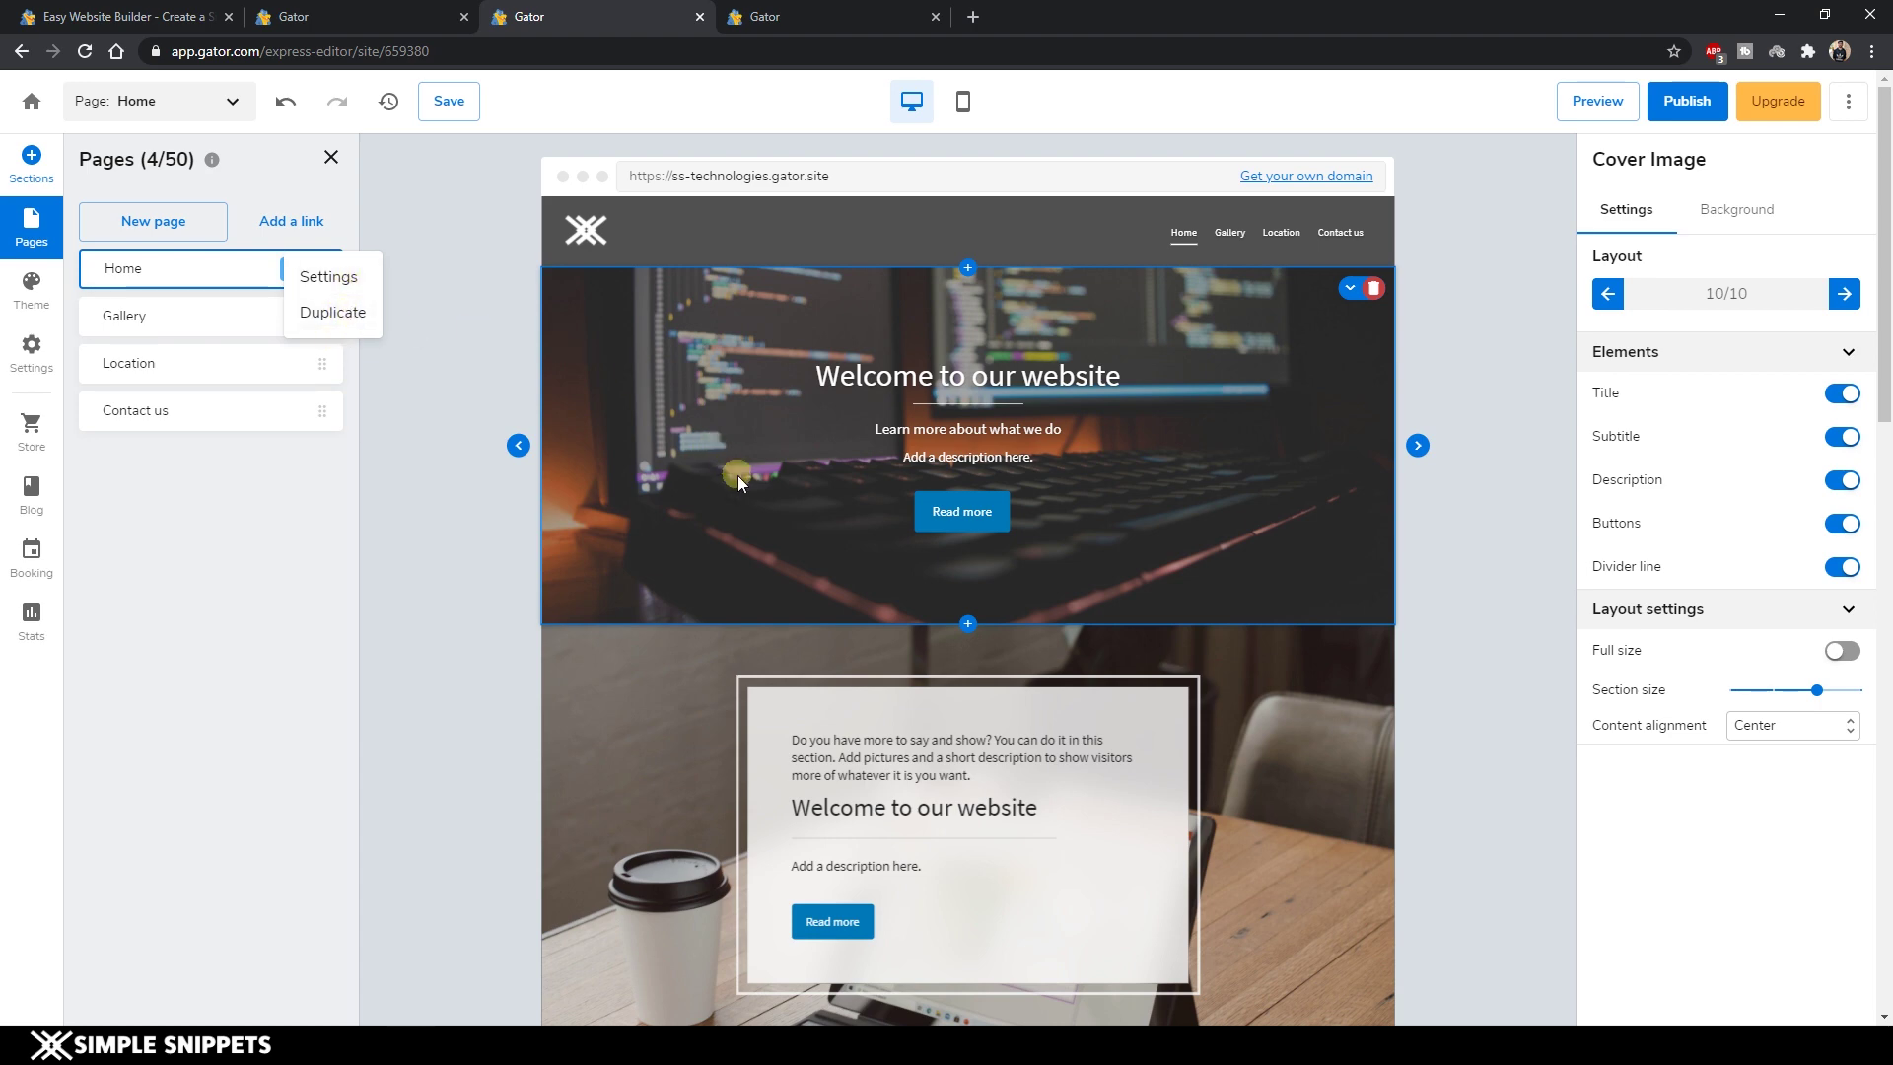
{"action": "scroll", "coordinate": [867, 412], "scroll_direction": "down", "scroll_amount": 10}
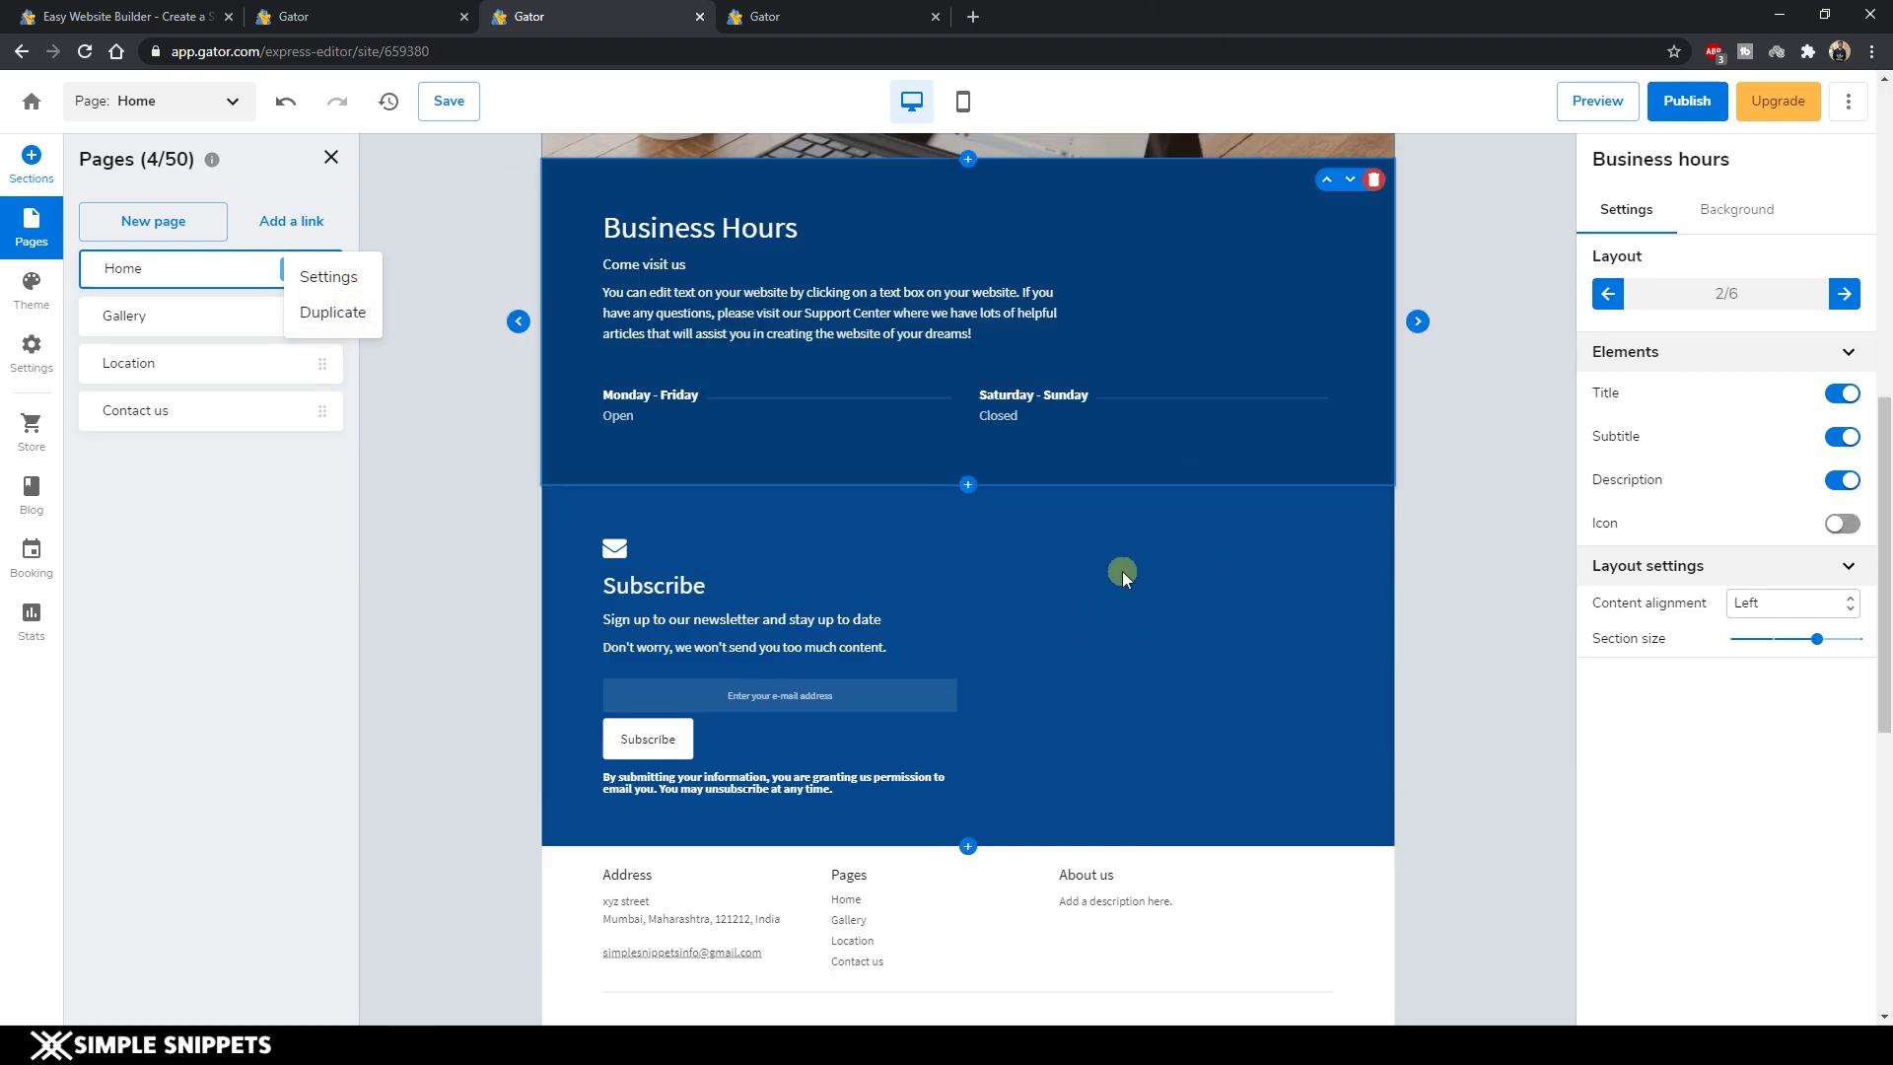
Preview a theme colour across the Home, Gallery and Location pages and open site settings.
{"action": "left_click", "coordinate": [32, 287]}
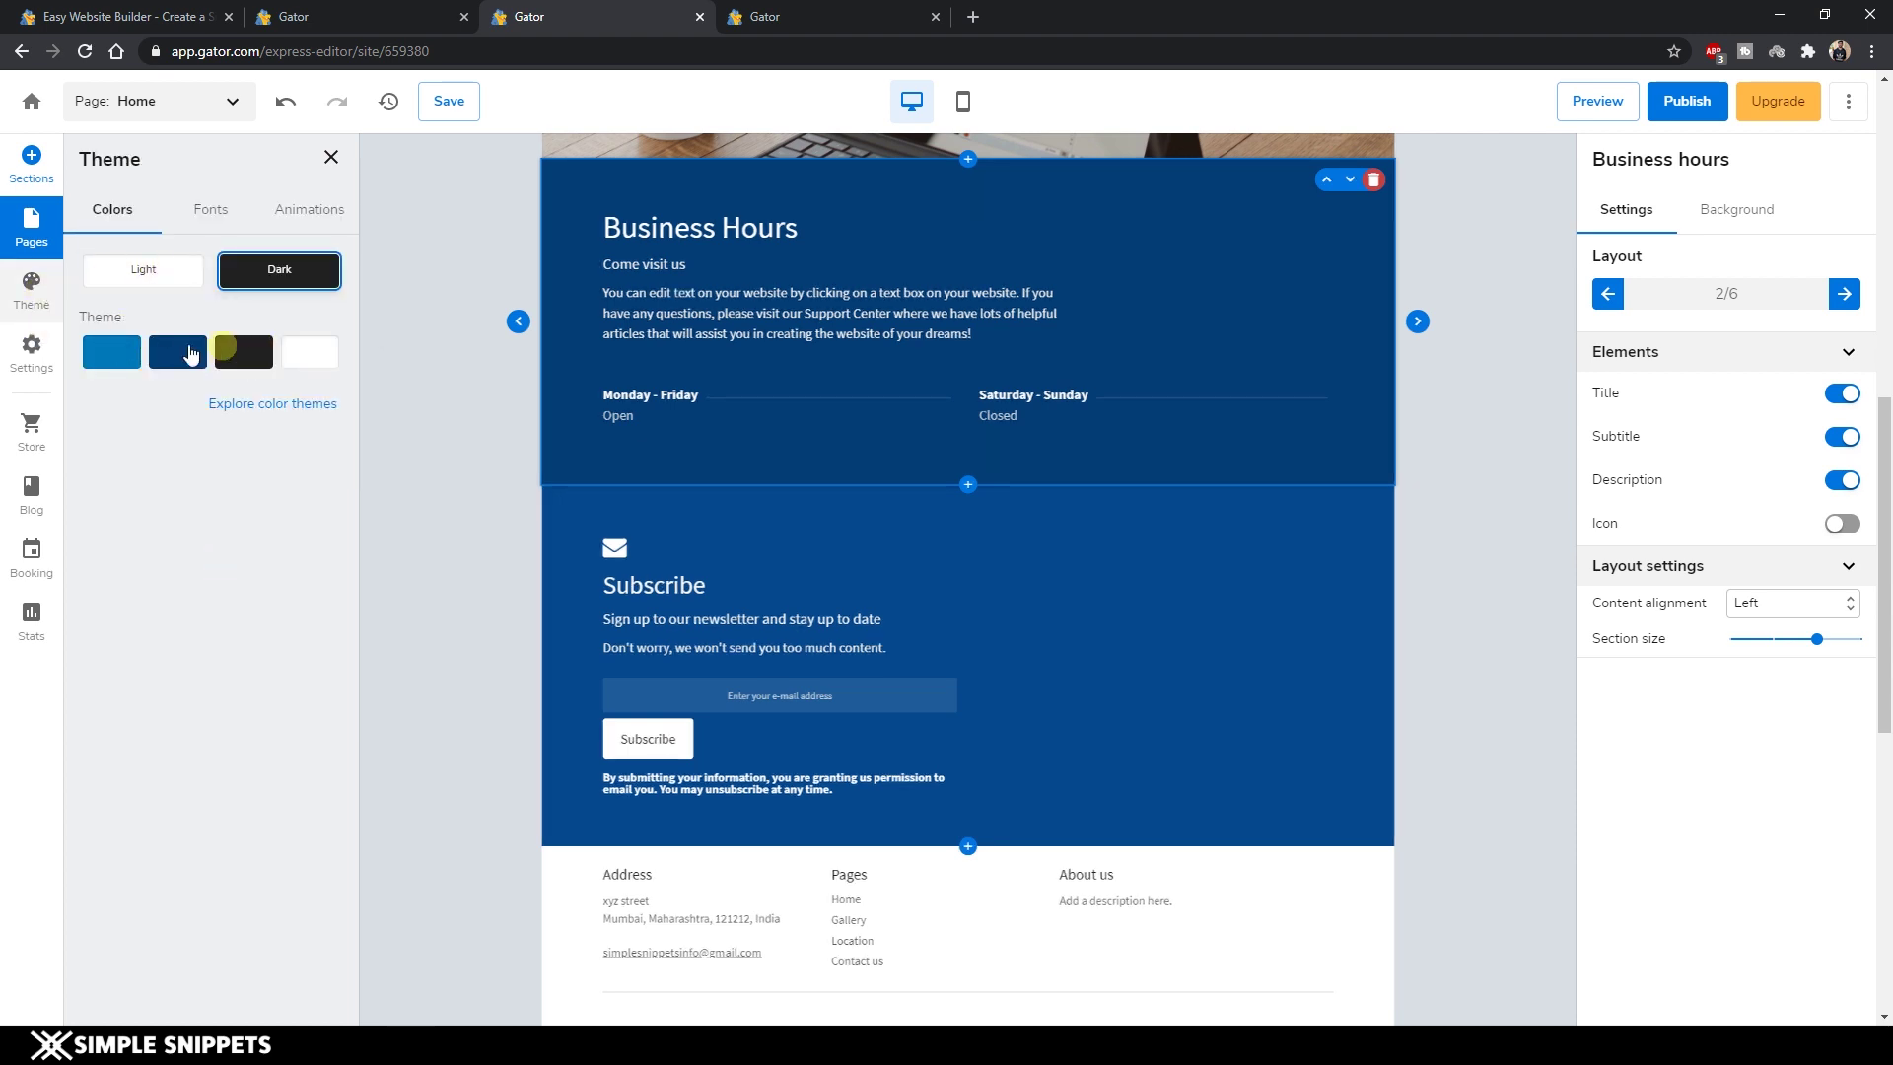
{"action": "left_click", "coordinate": [333, 210]}
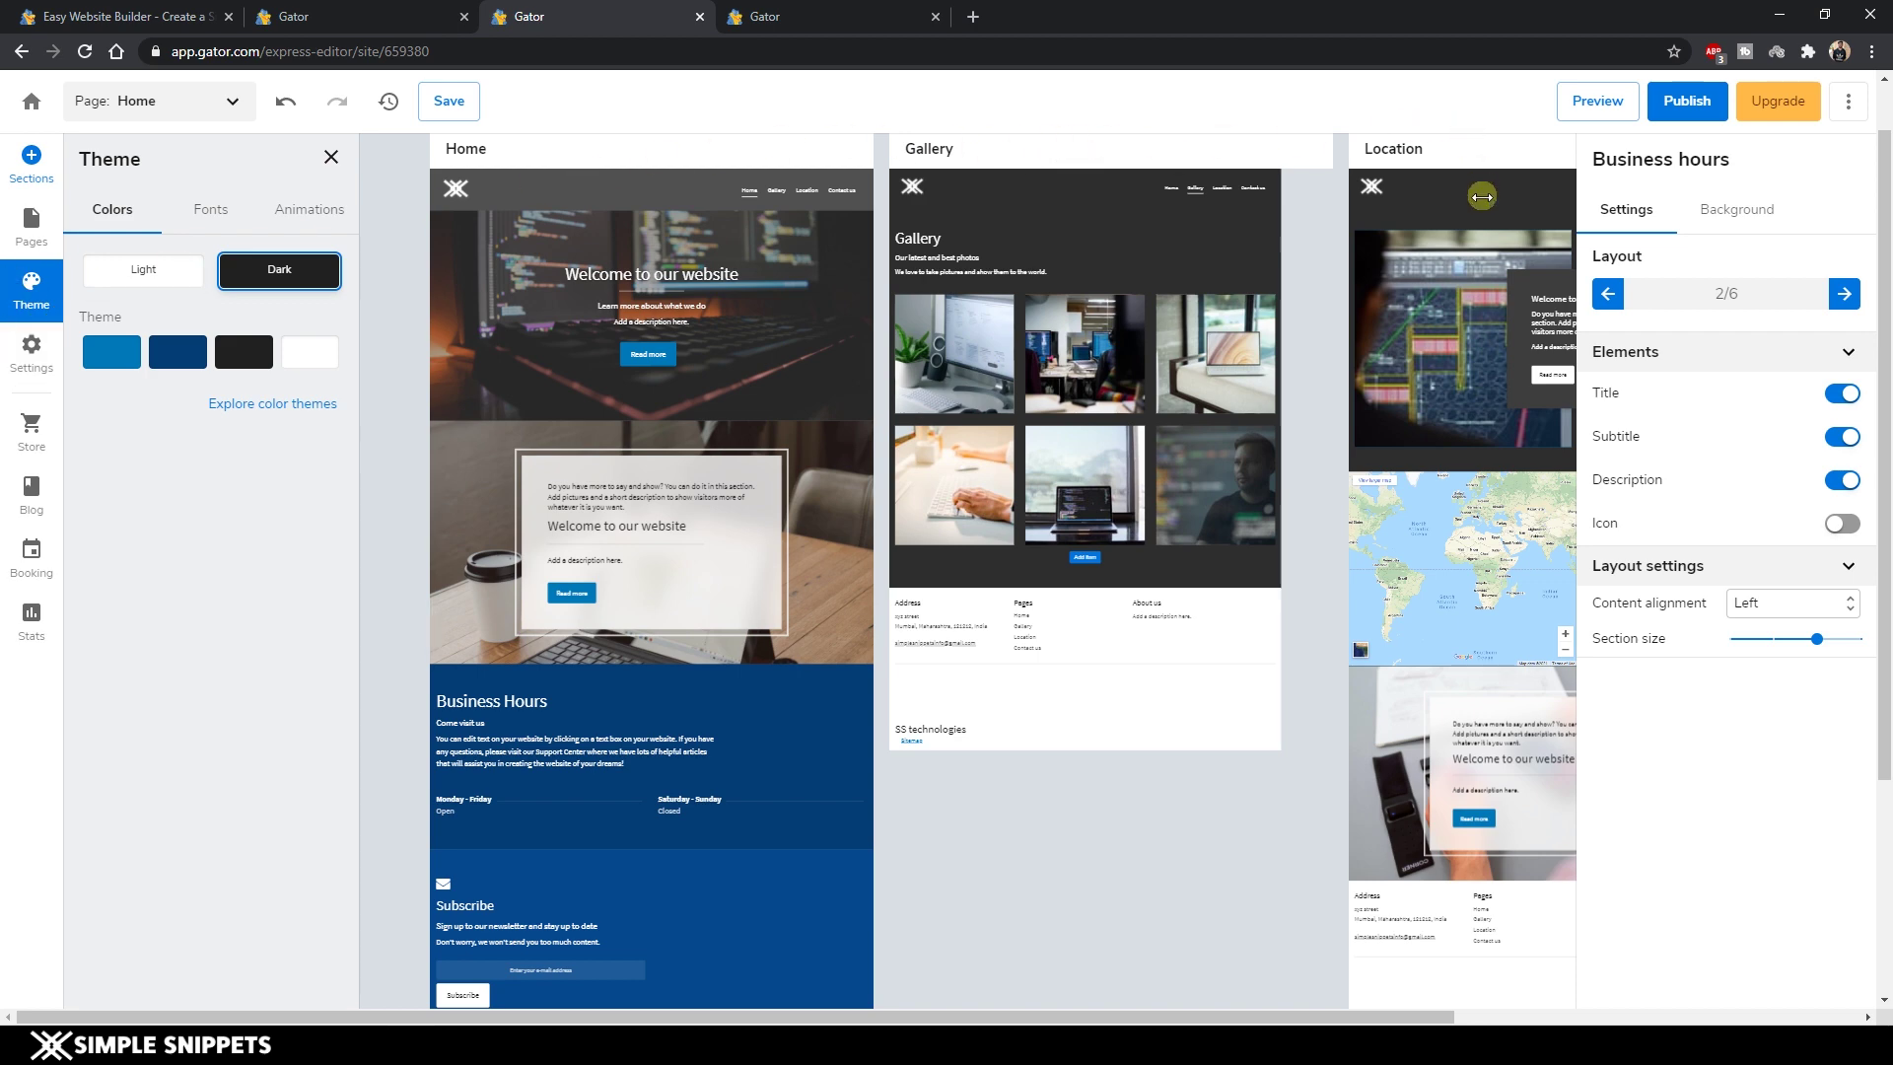
{"action": "left_click_drag", "start_coordinate": [938, 1008], "coordinate": [1292, 862]}
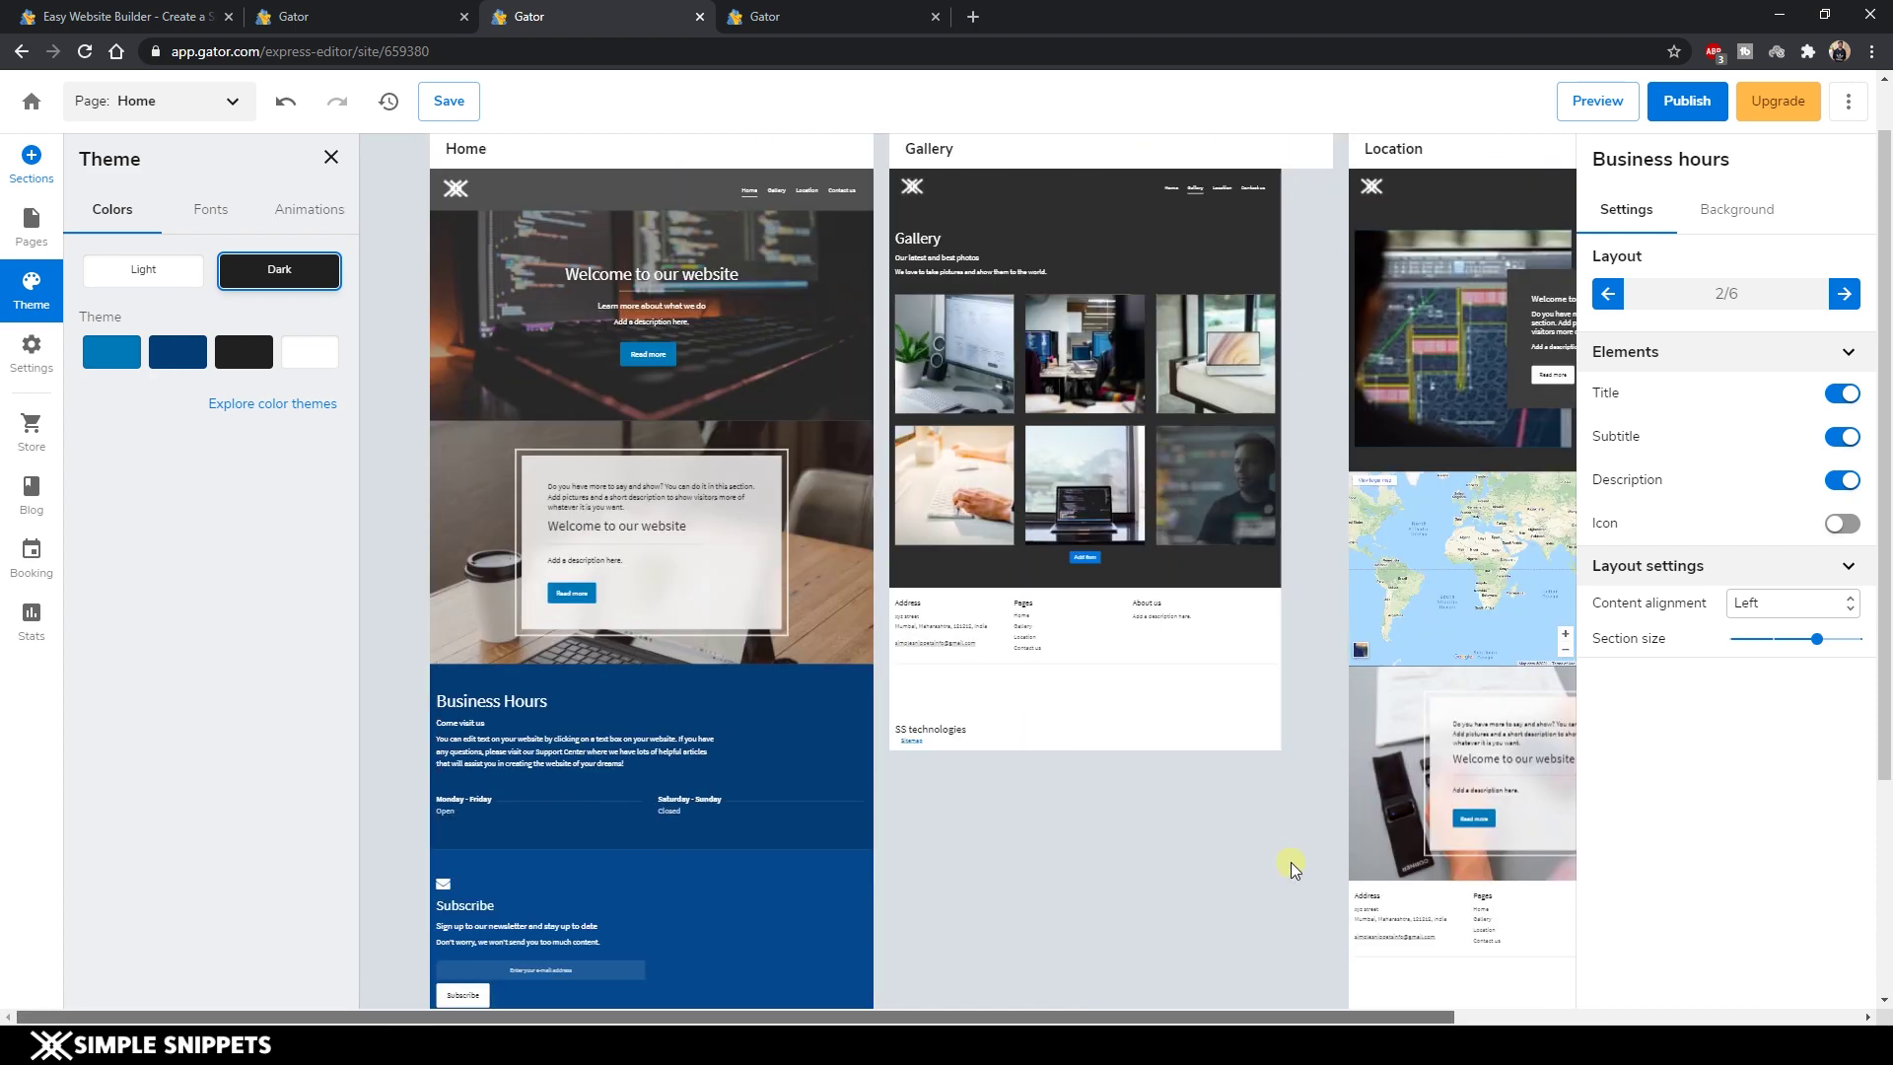
{"action": "left_click", "coordinate": [25, 357]}
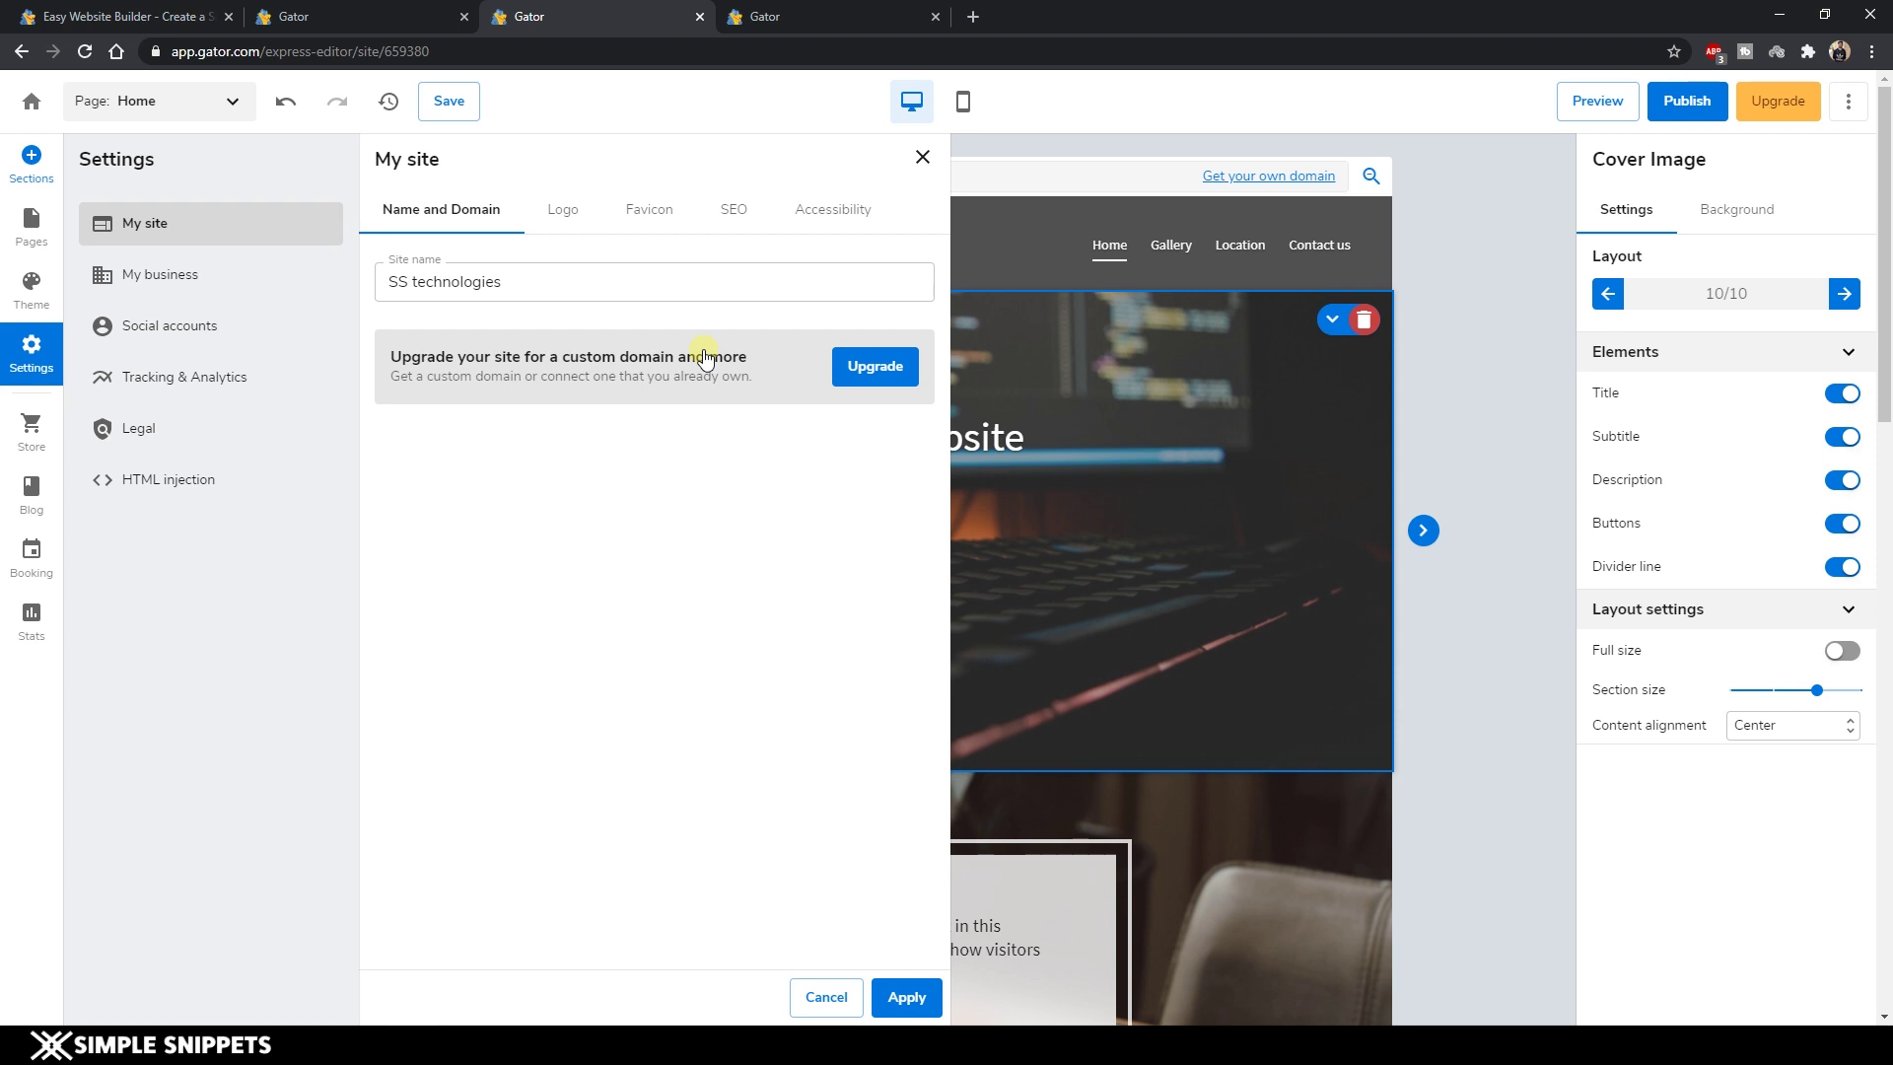
Review the SS technologies site name and social account fields, then start adding a store.
{"action": "left_click", "coordinate": [919, 159]}
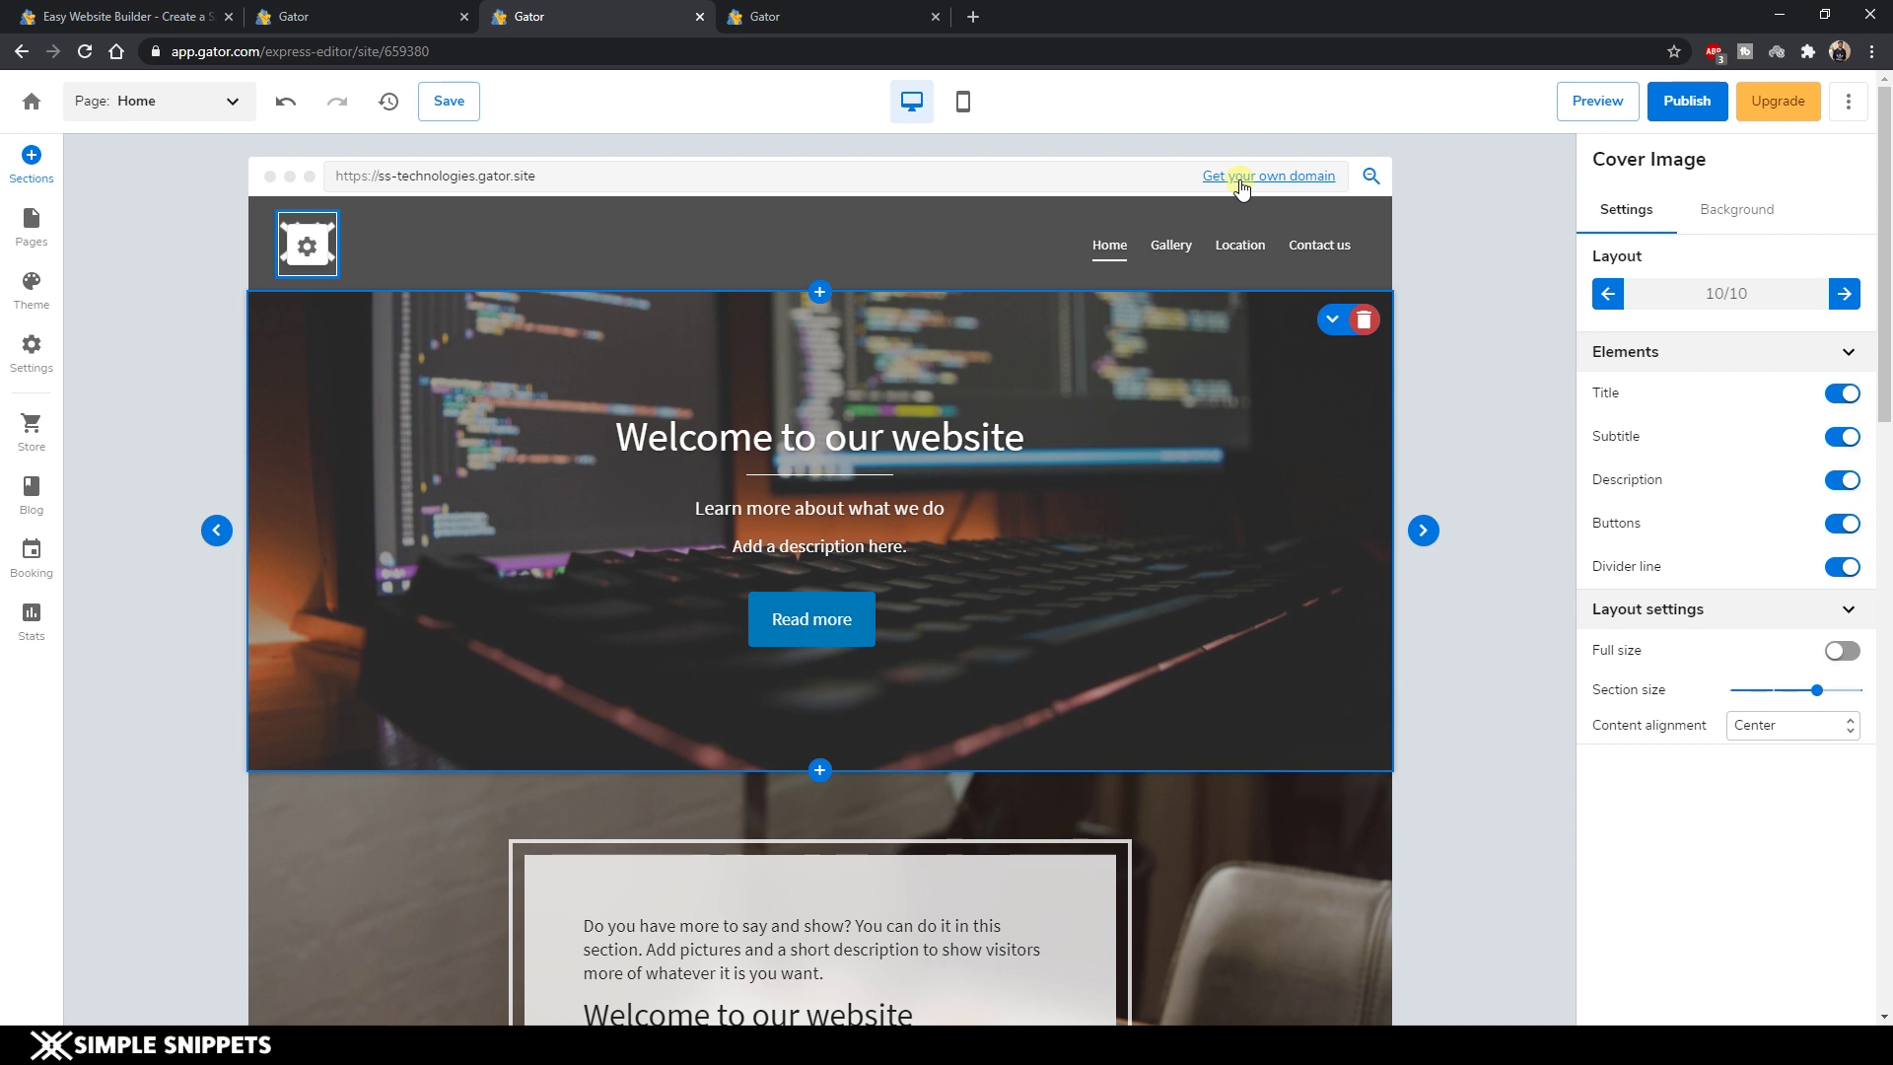
{"action": "left_click", "coordinate": [25, 362]}
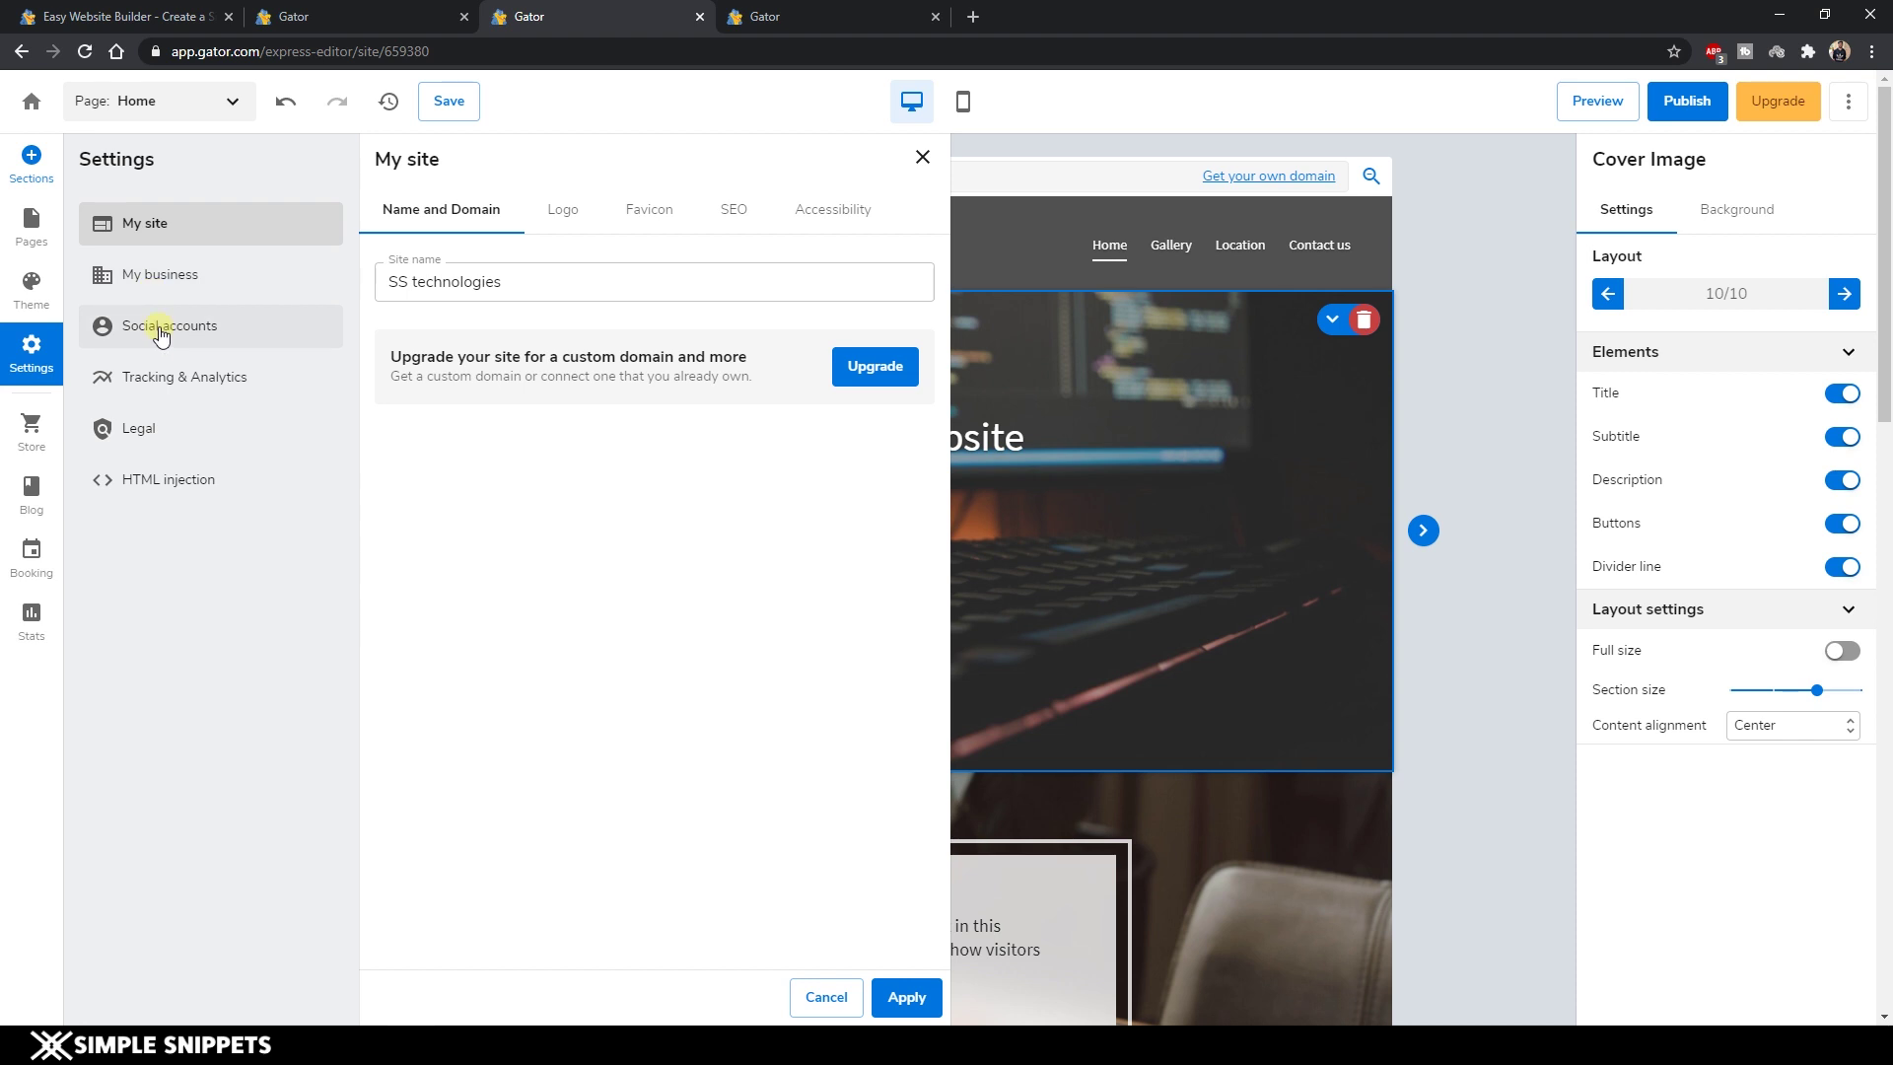
{"action": "left_click", "coordinate": [161, 333]}
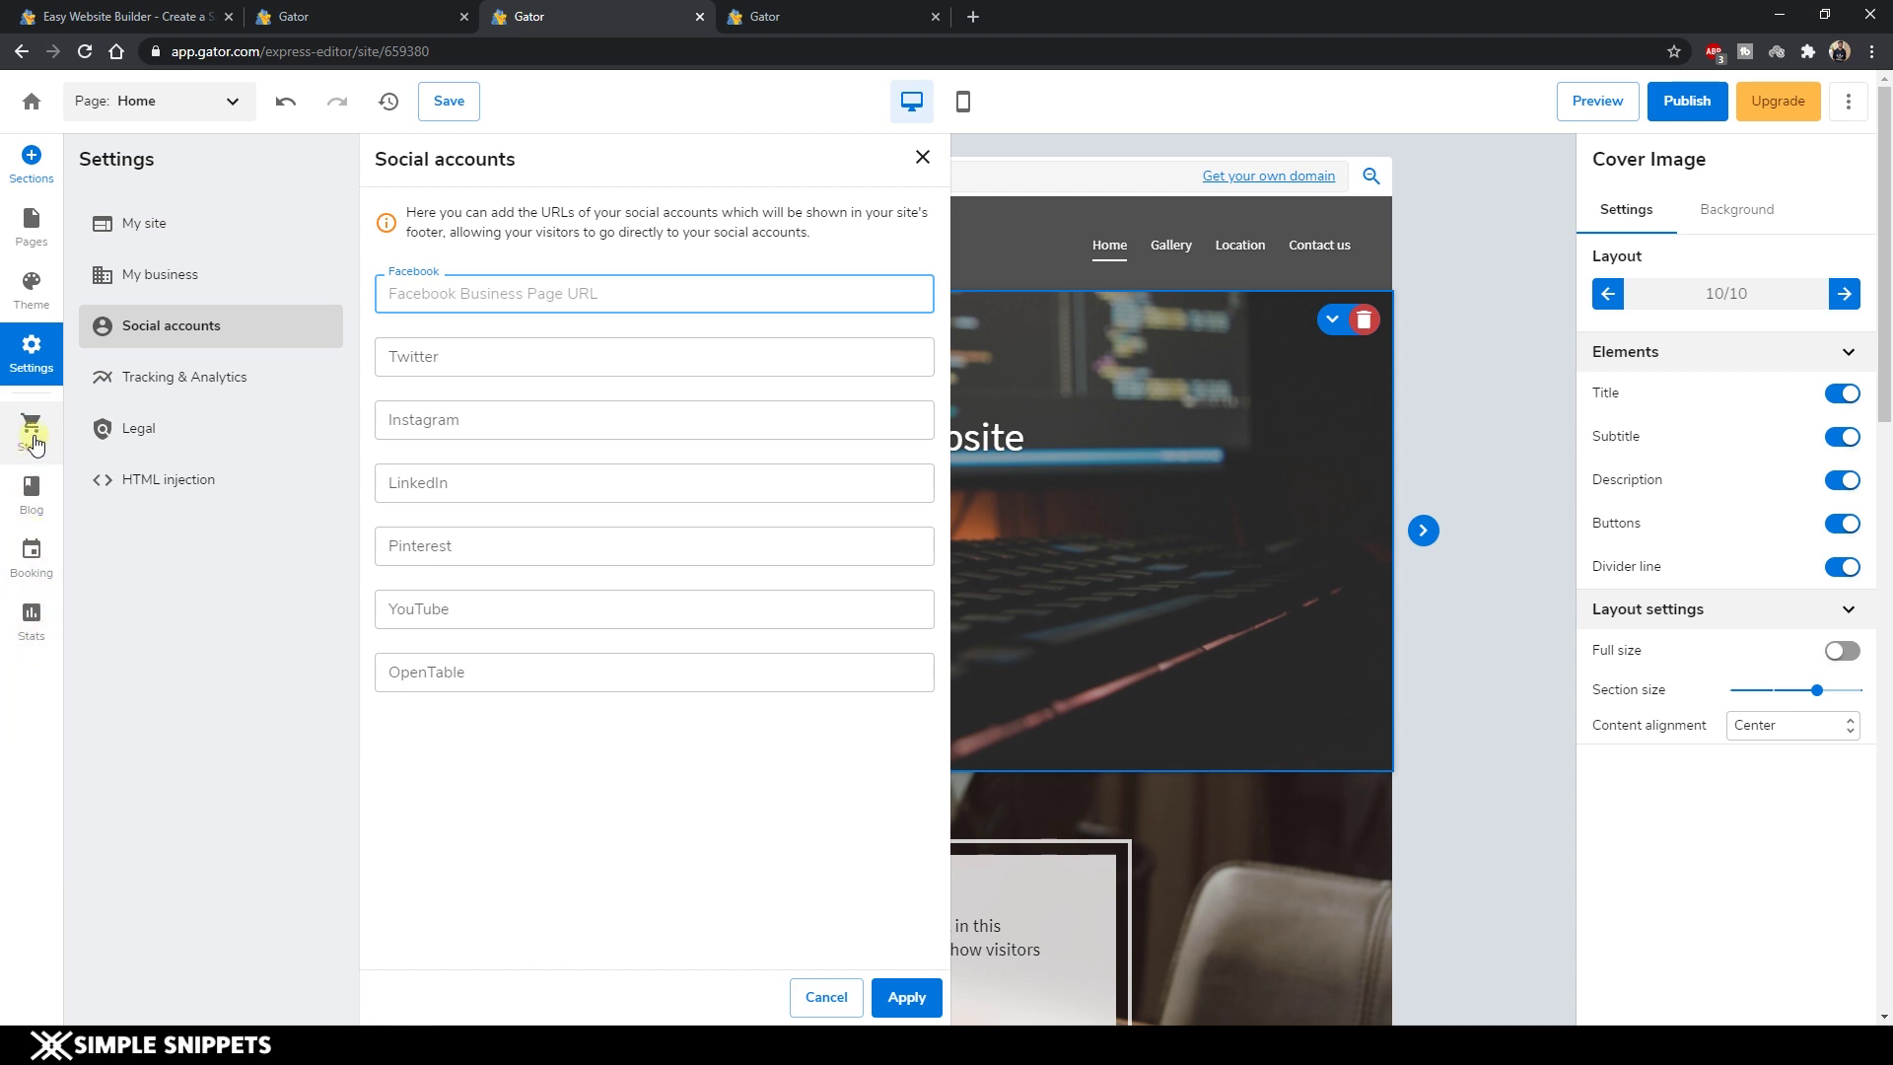
{"action": "left_click", "coordinate": [31, 426]}
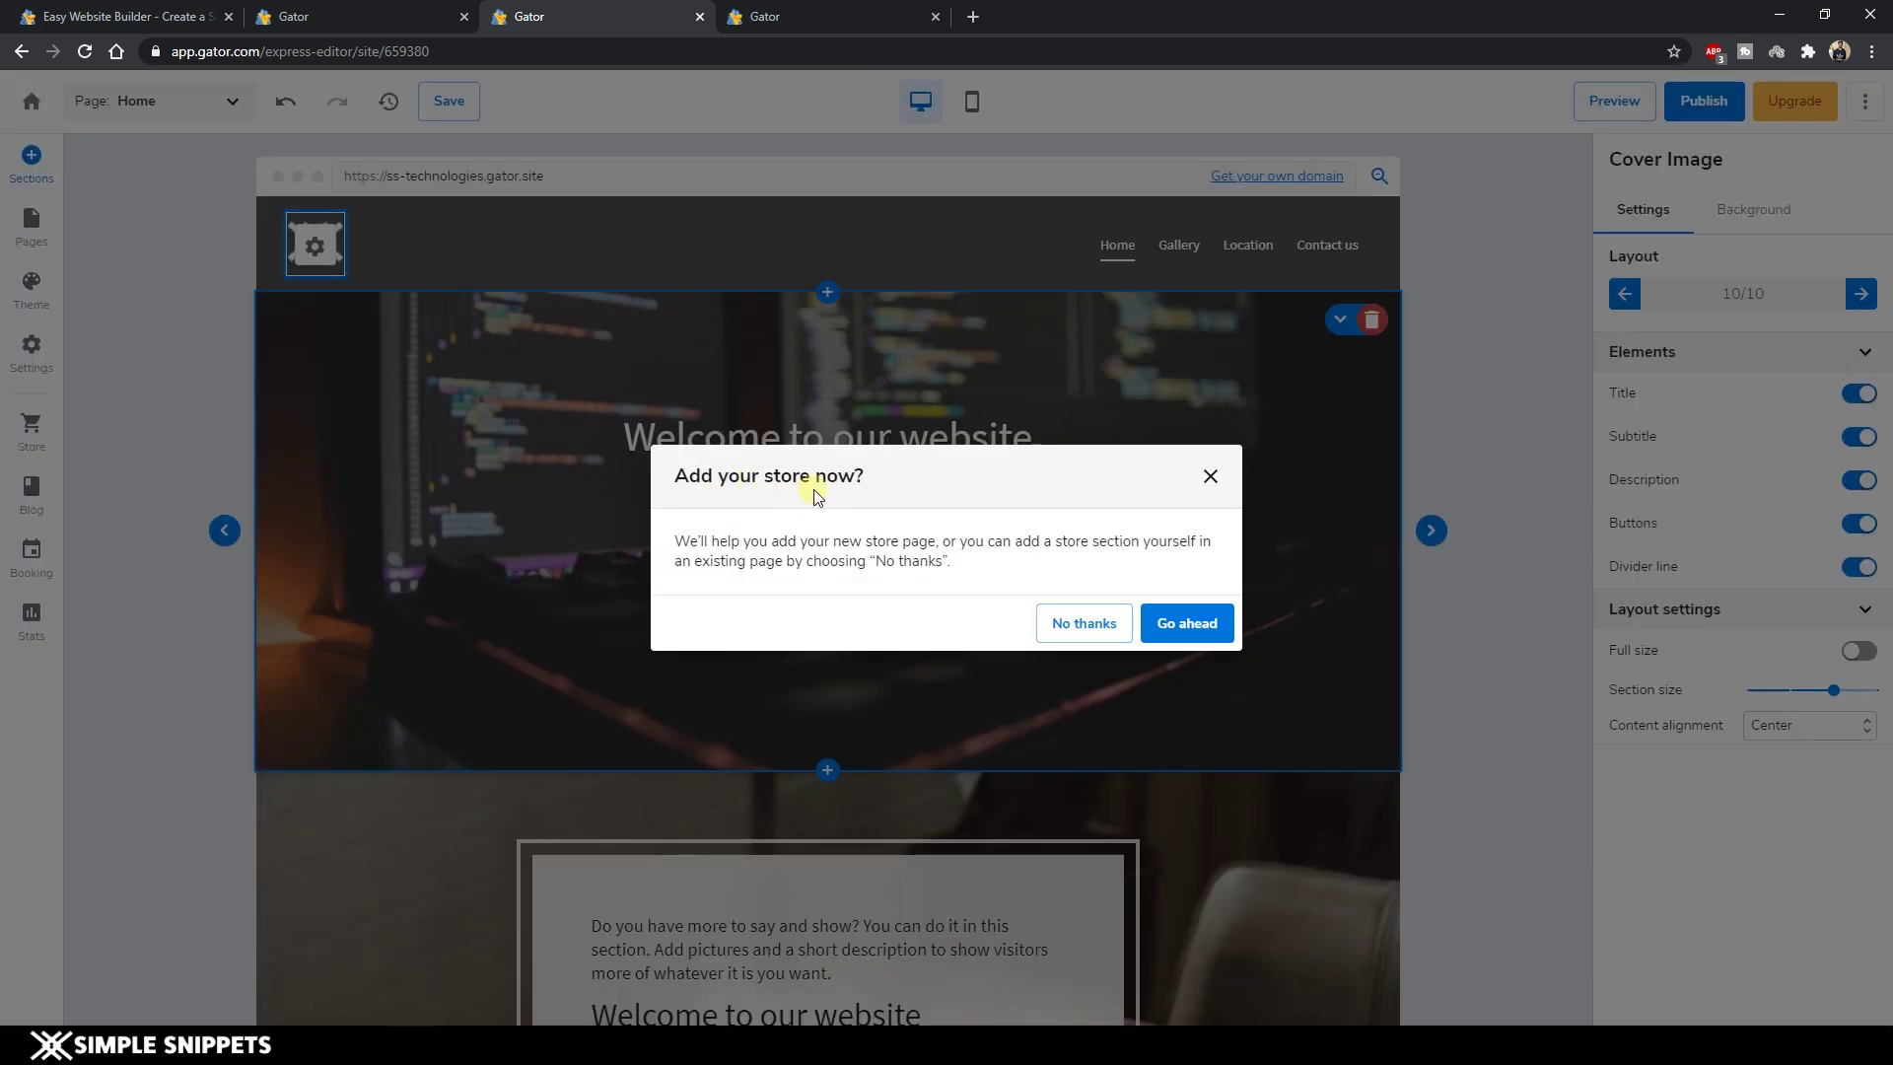
Decline the store and add a Blog page with three demo posts to the site.
{"action": "left_click", "coordinate": [1211, 479]}
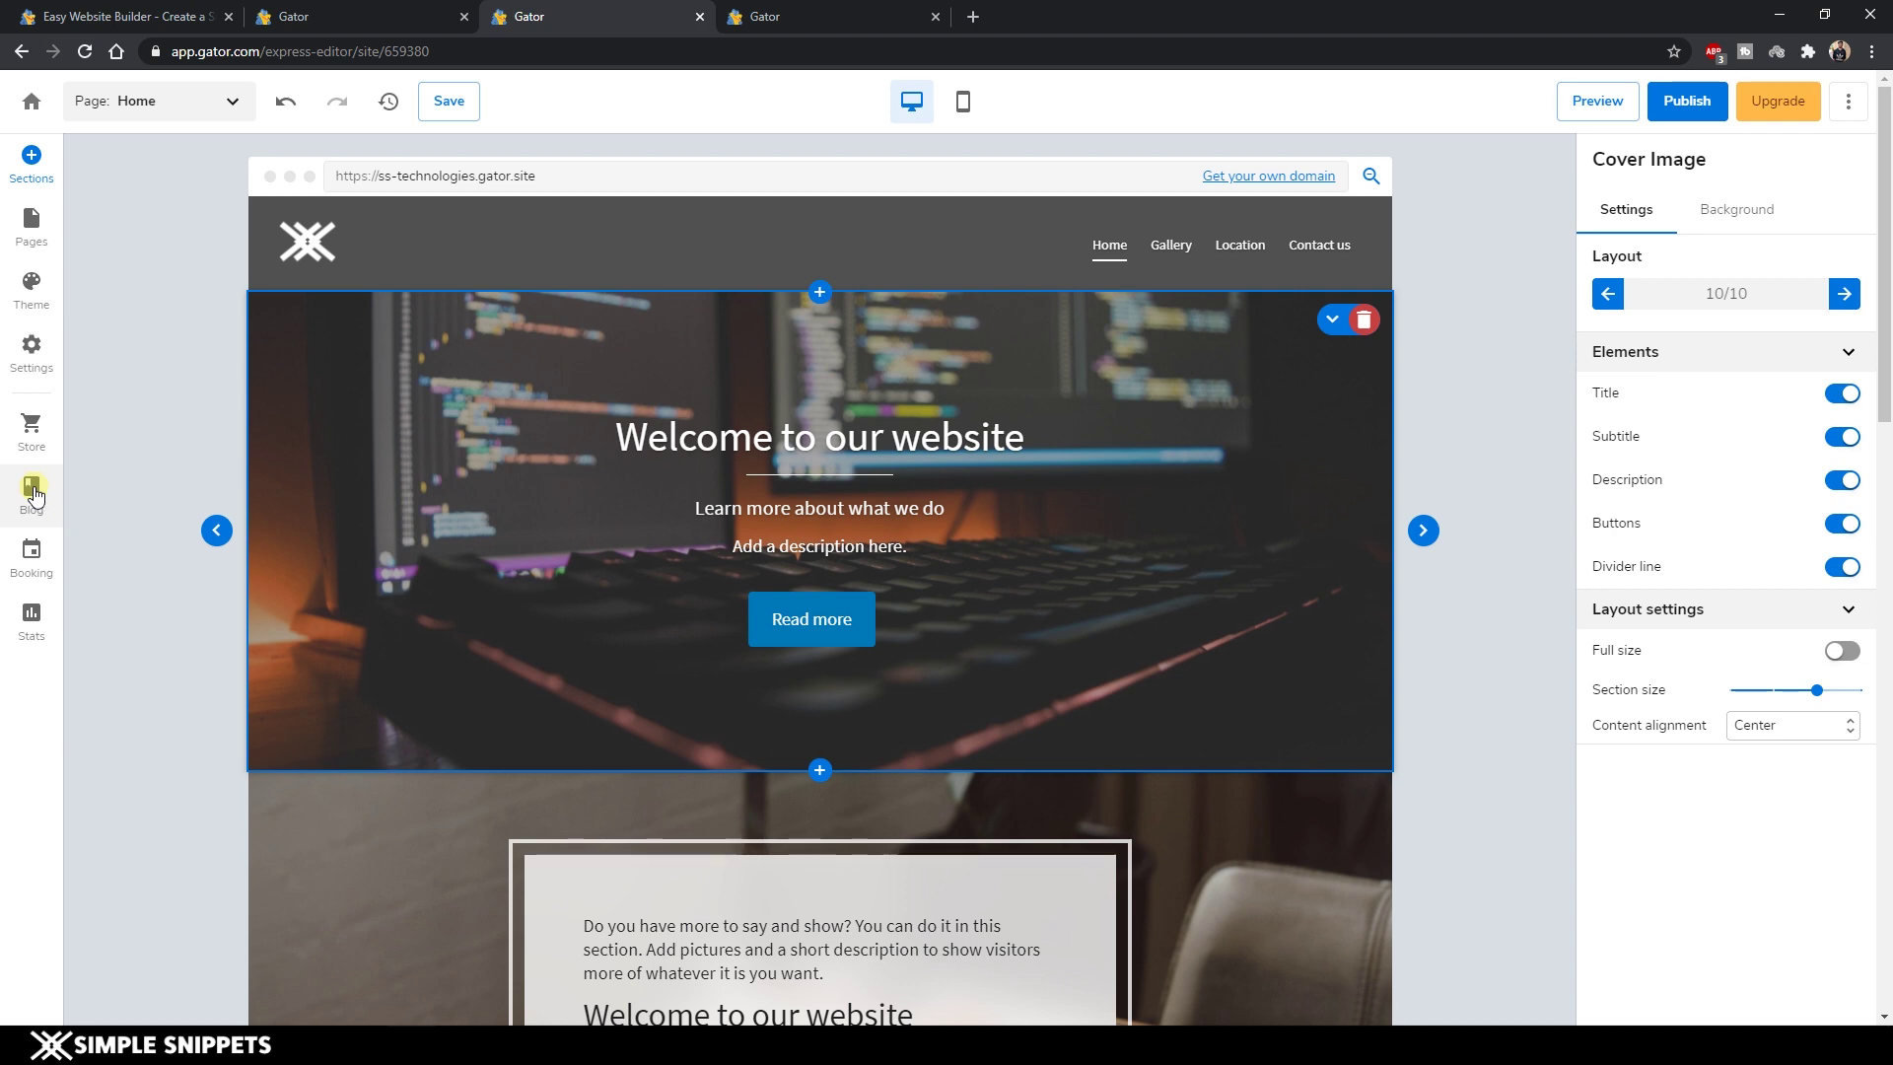
{"action": "left_click", "coordinate": [33, 489]}
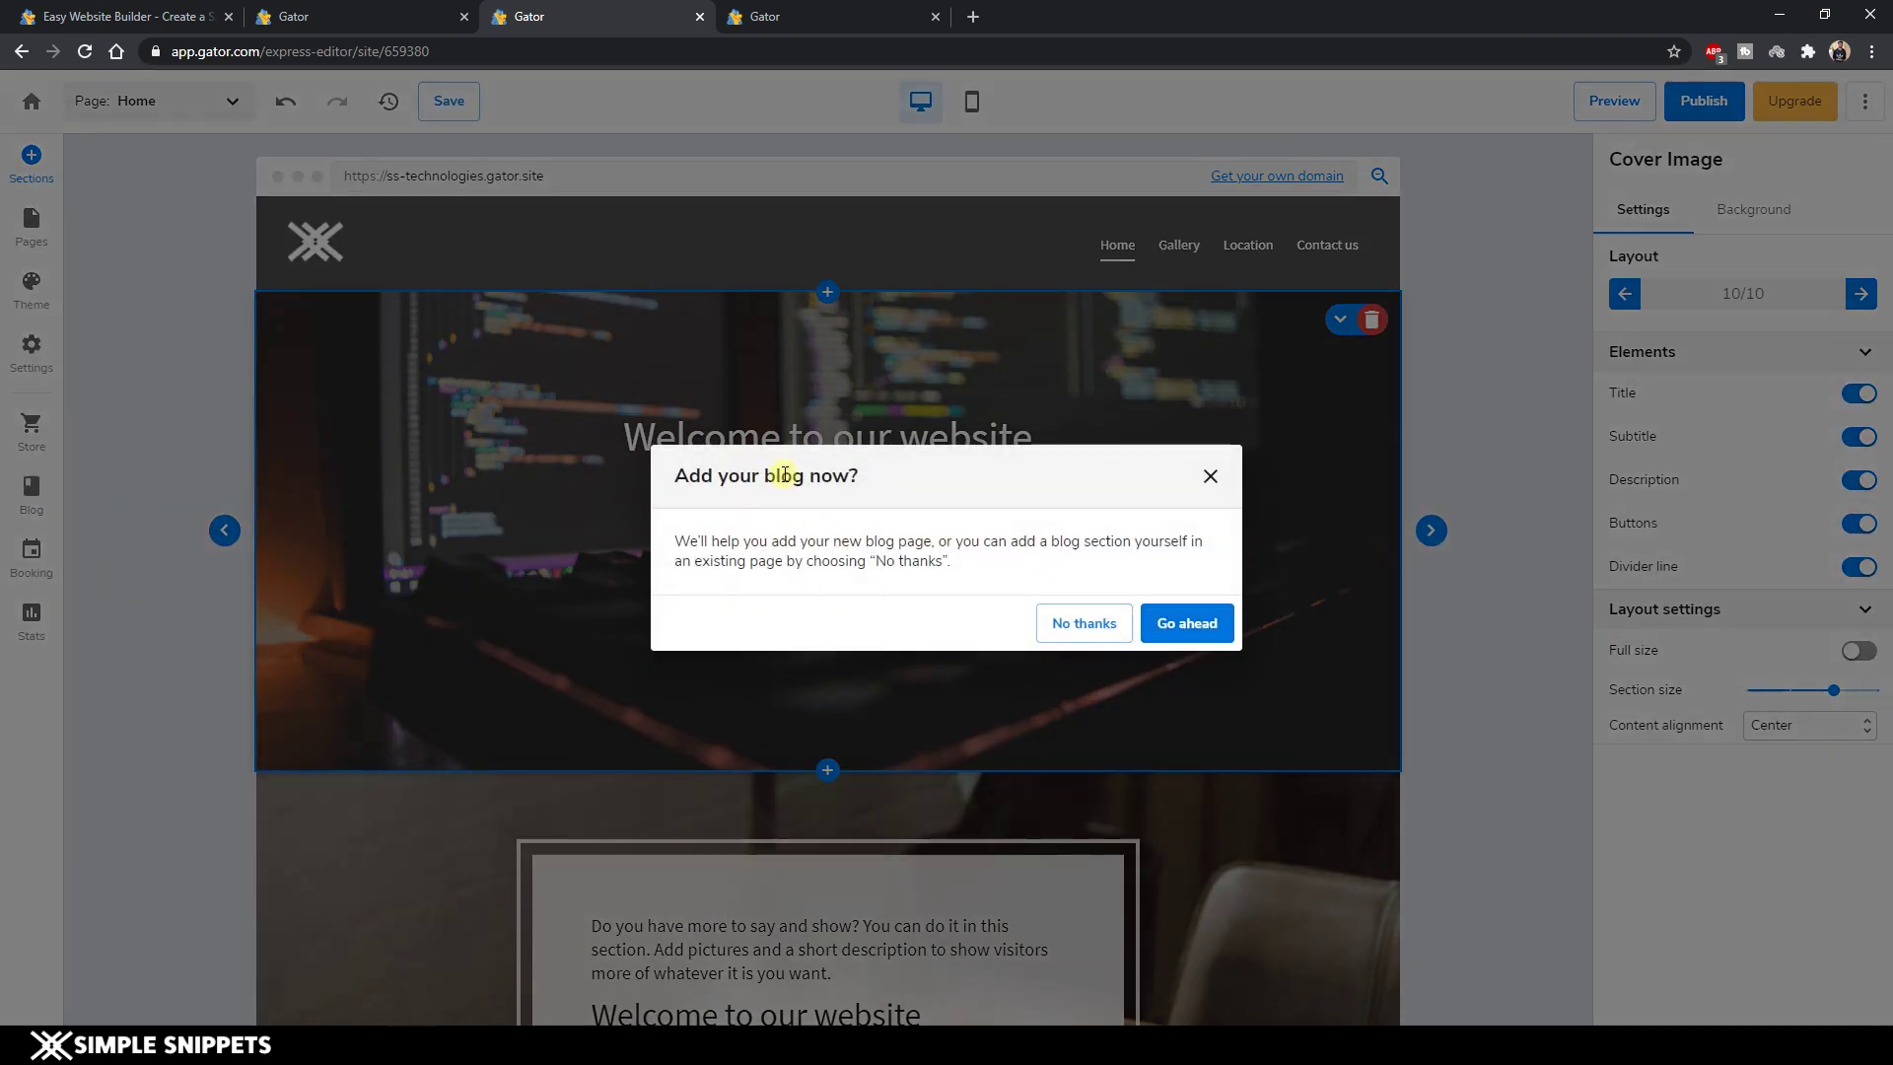
{"action": "left_click", "coordinate": [1177, 661]}
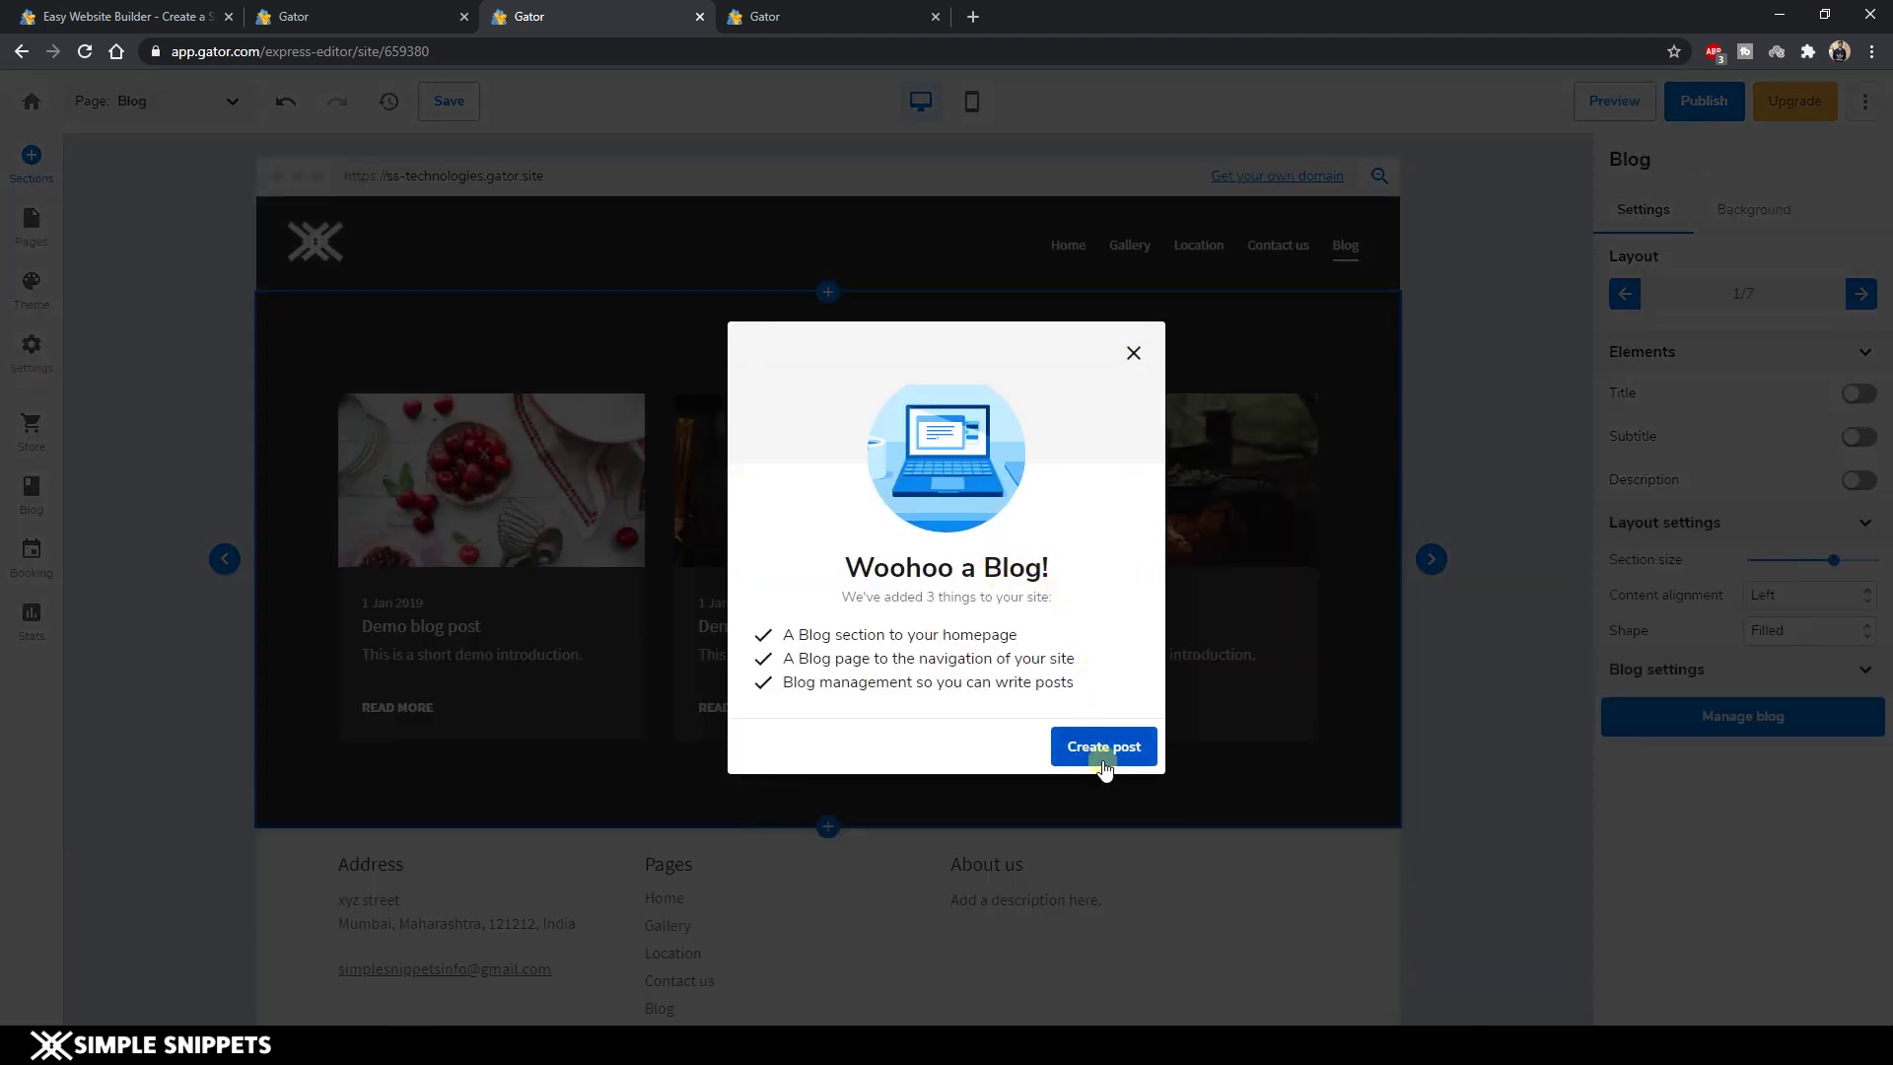
{"action": "left_click", "coordinate": [1106, 754]}
{"action": "left_click", "coordinate": [1133, 353]}
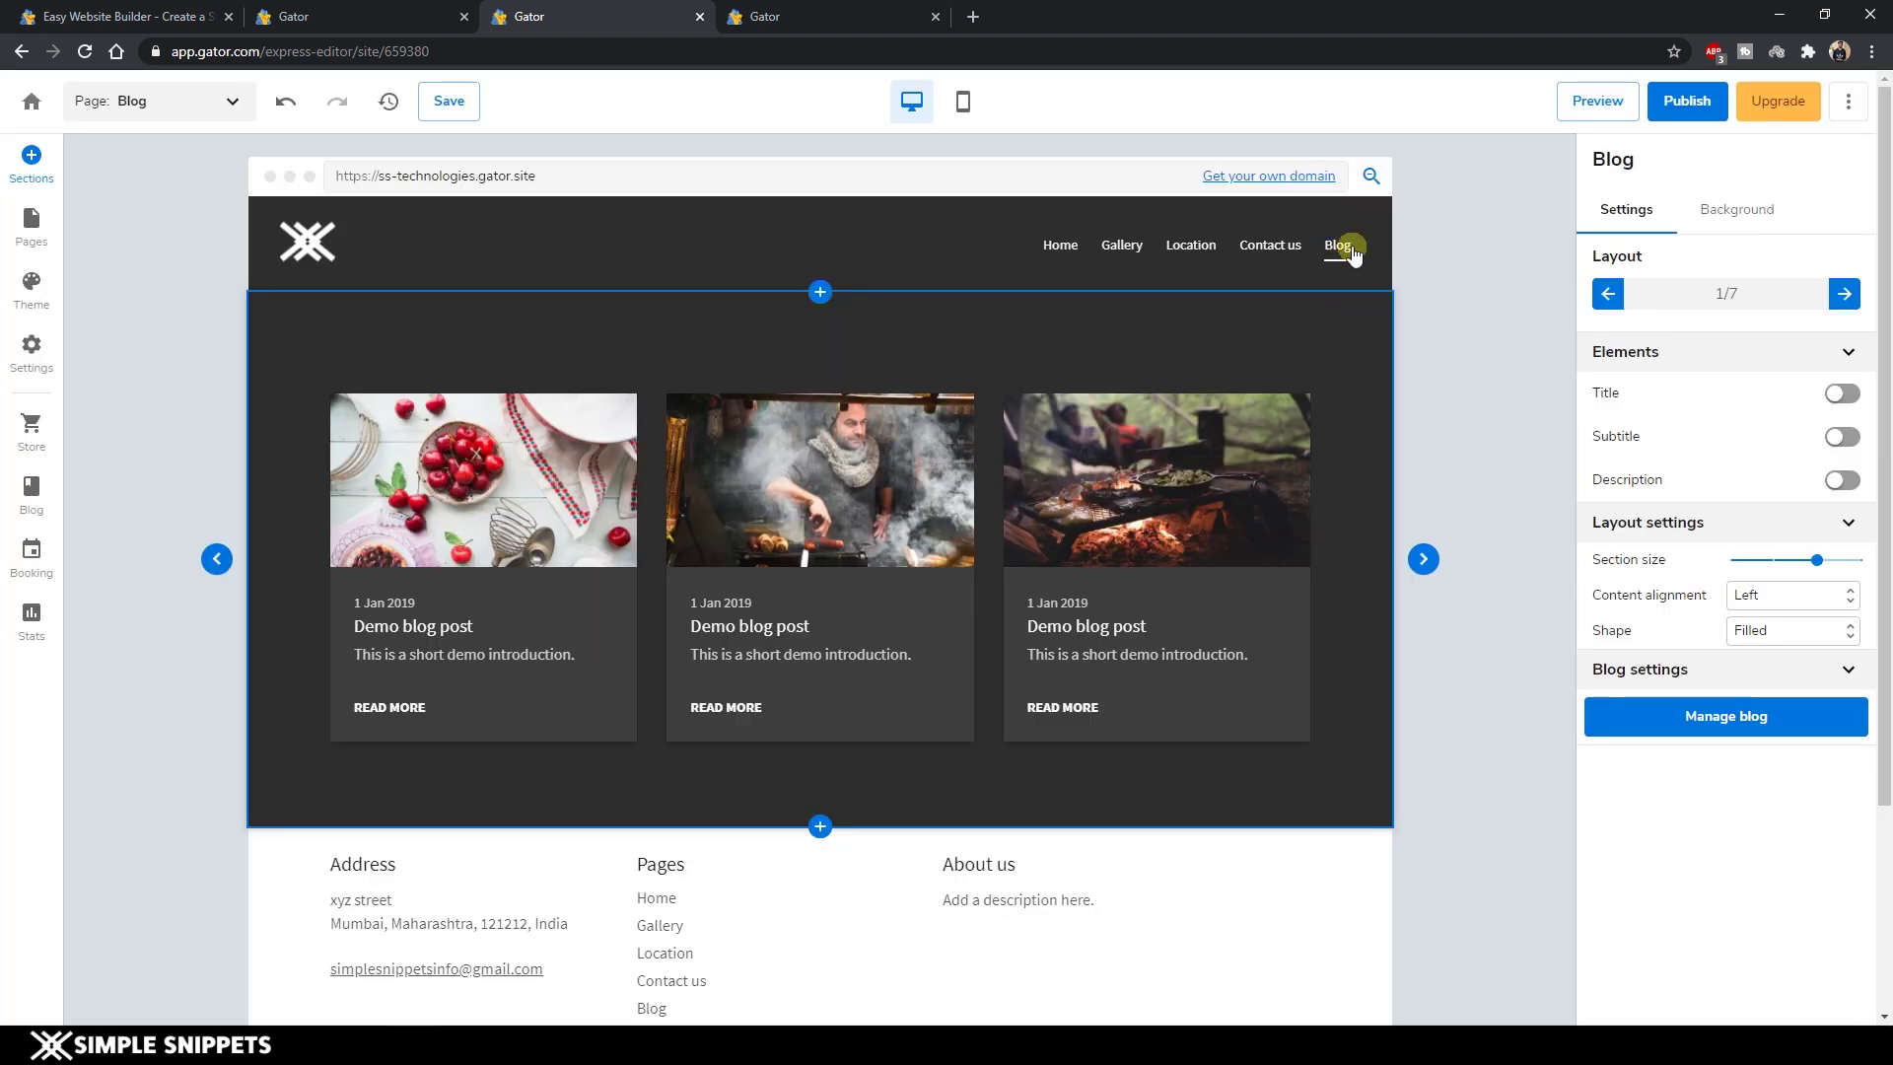
{"action": "left_click", "coordinate": [950, 455]}
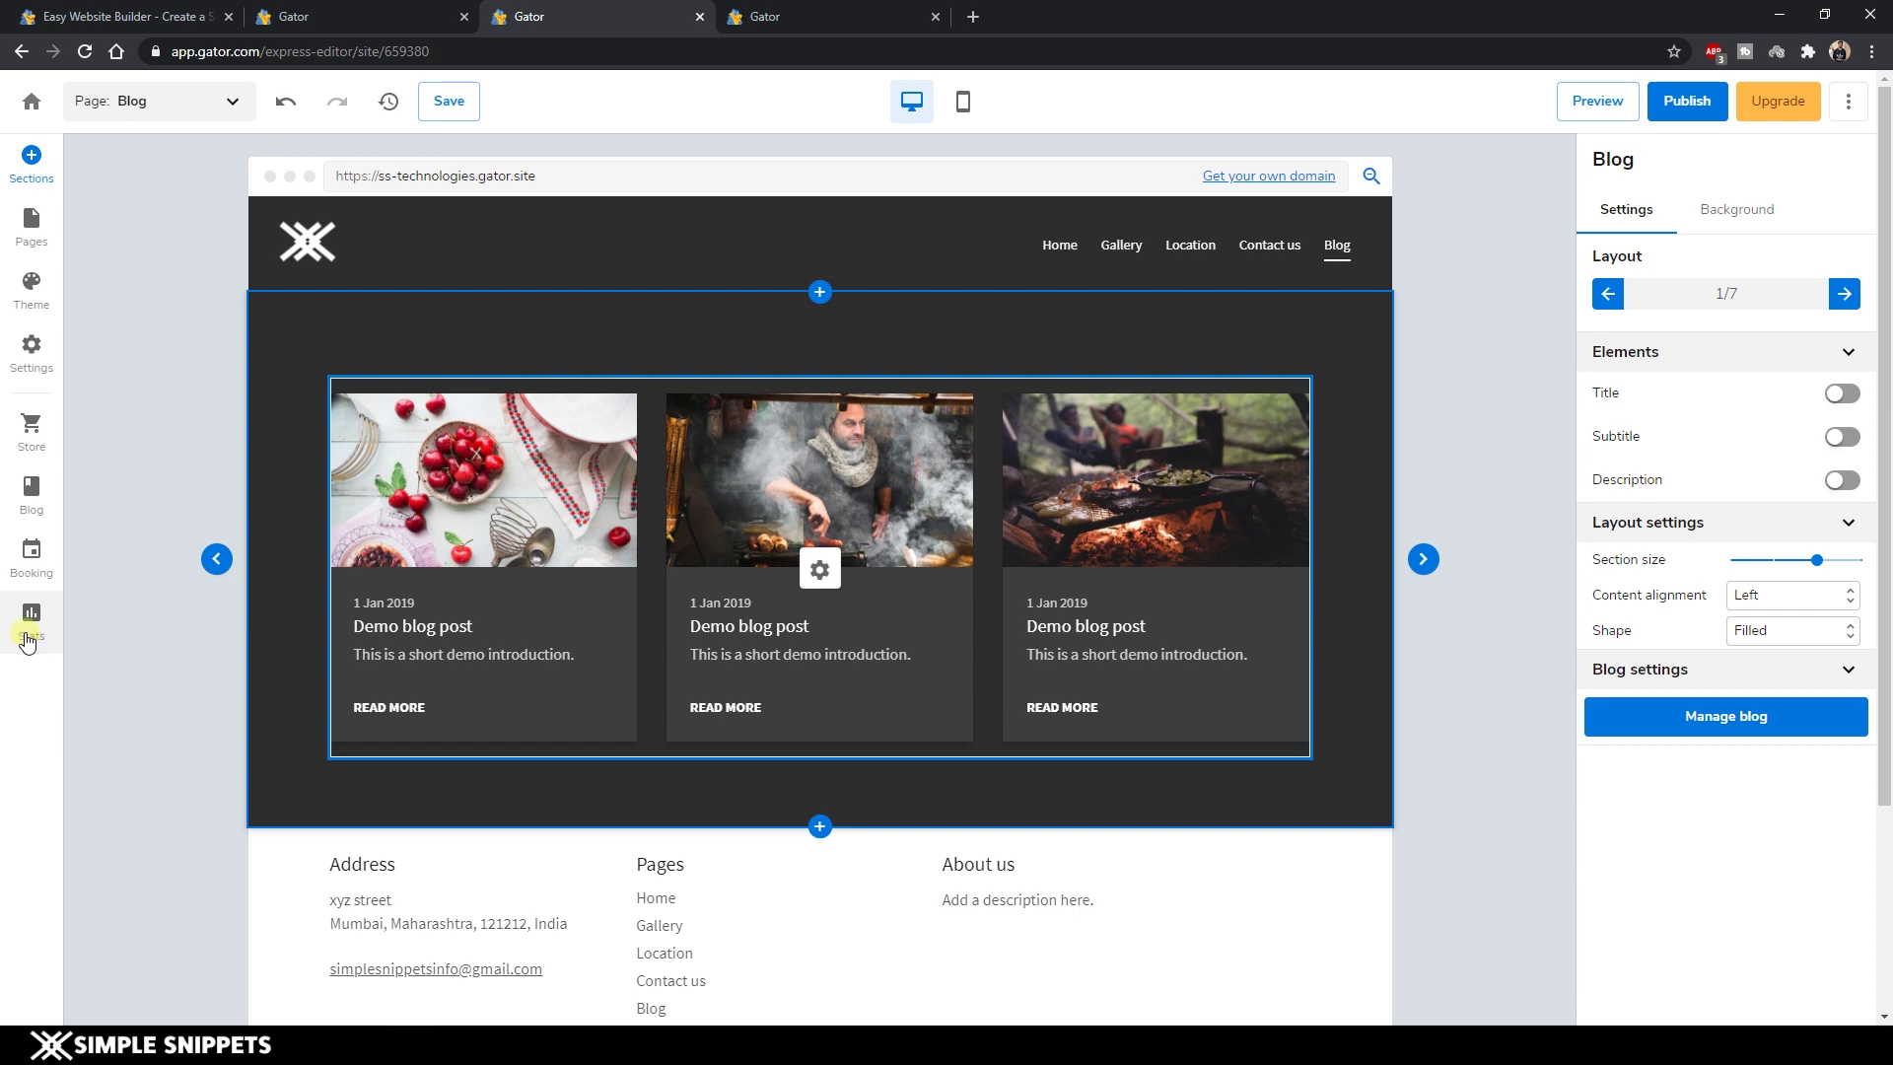
{"action": "left_click", "coordinate": [26, 642]}
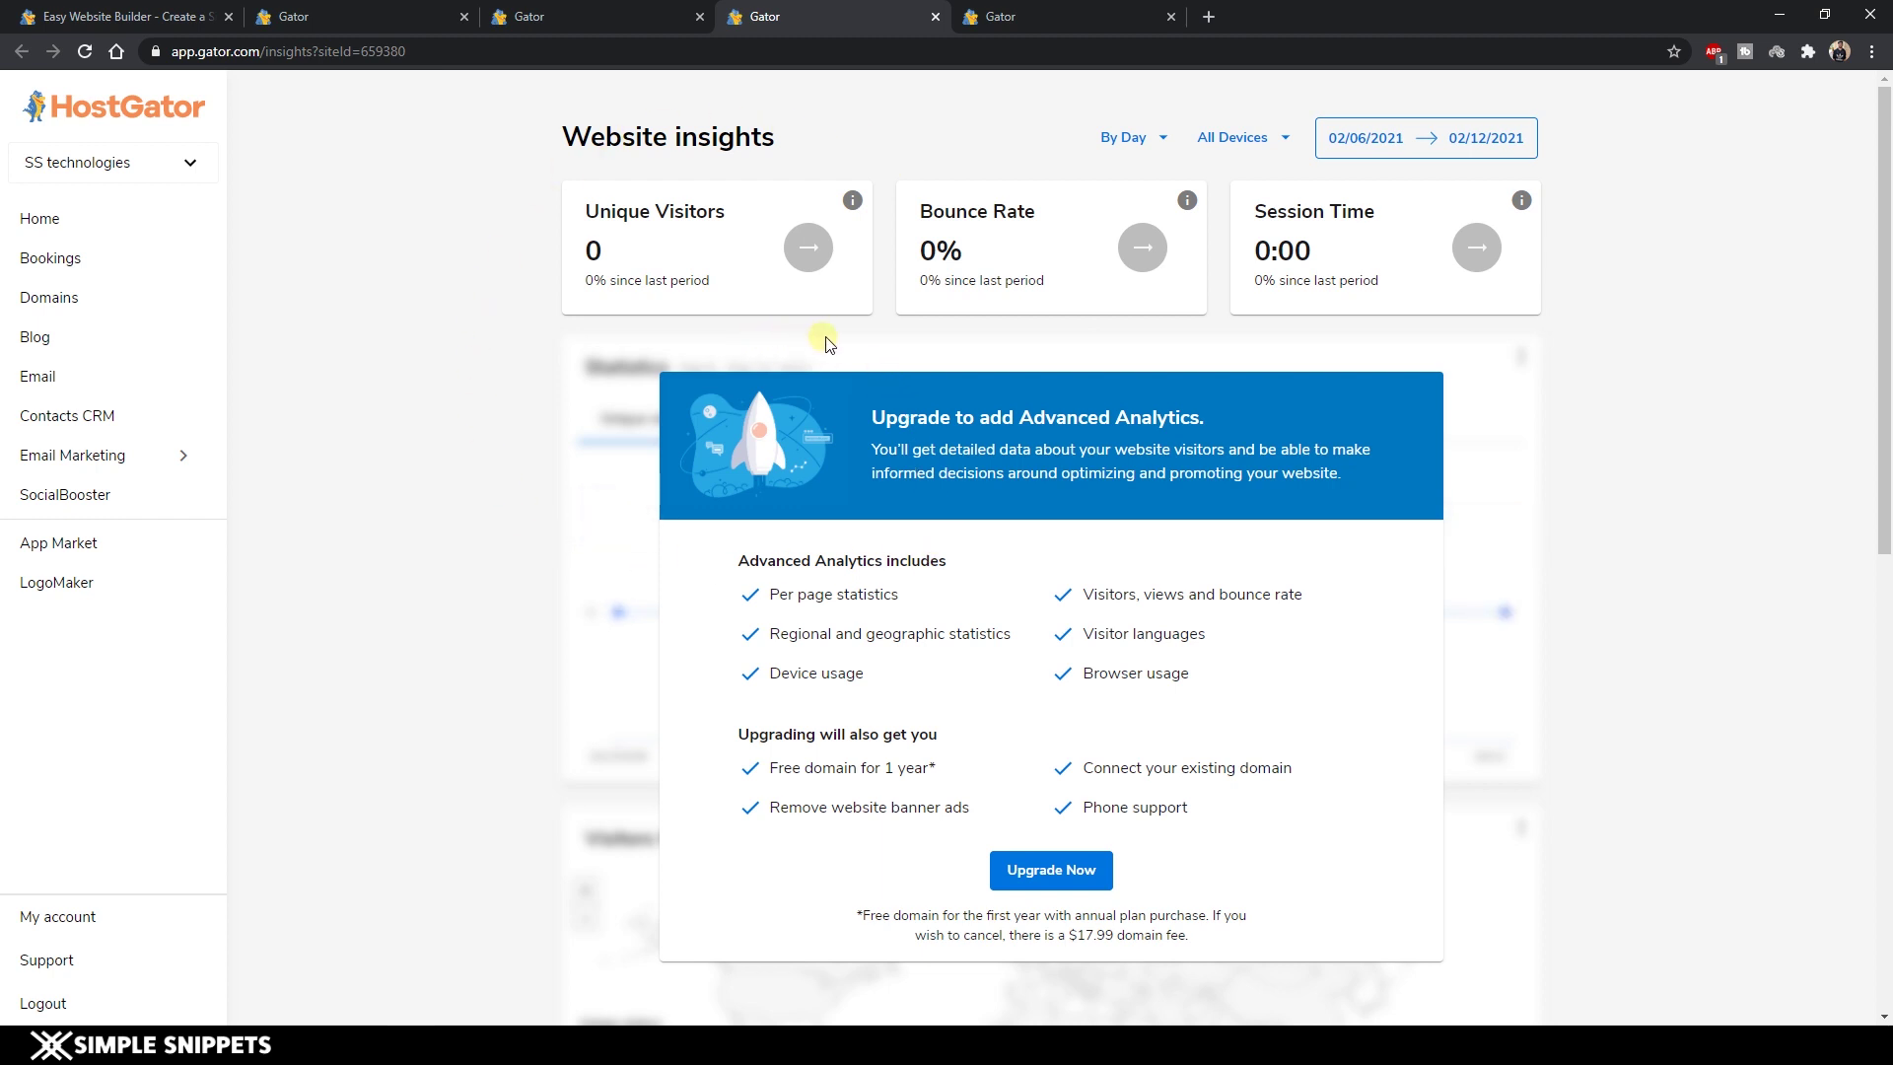
{"action": "left_click", "coordinate": [934, 16]}
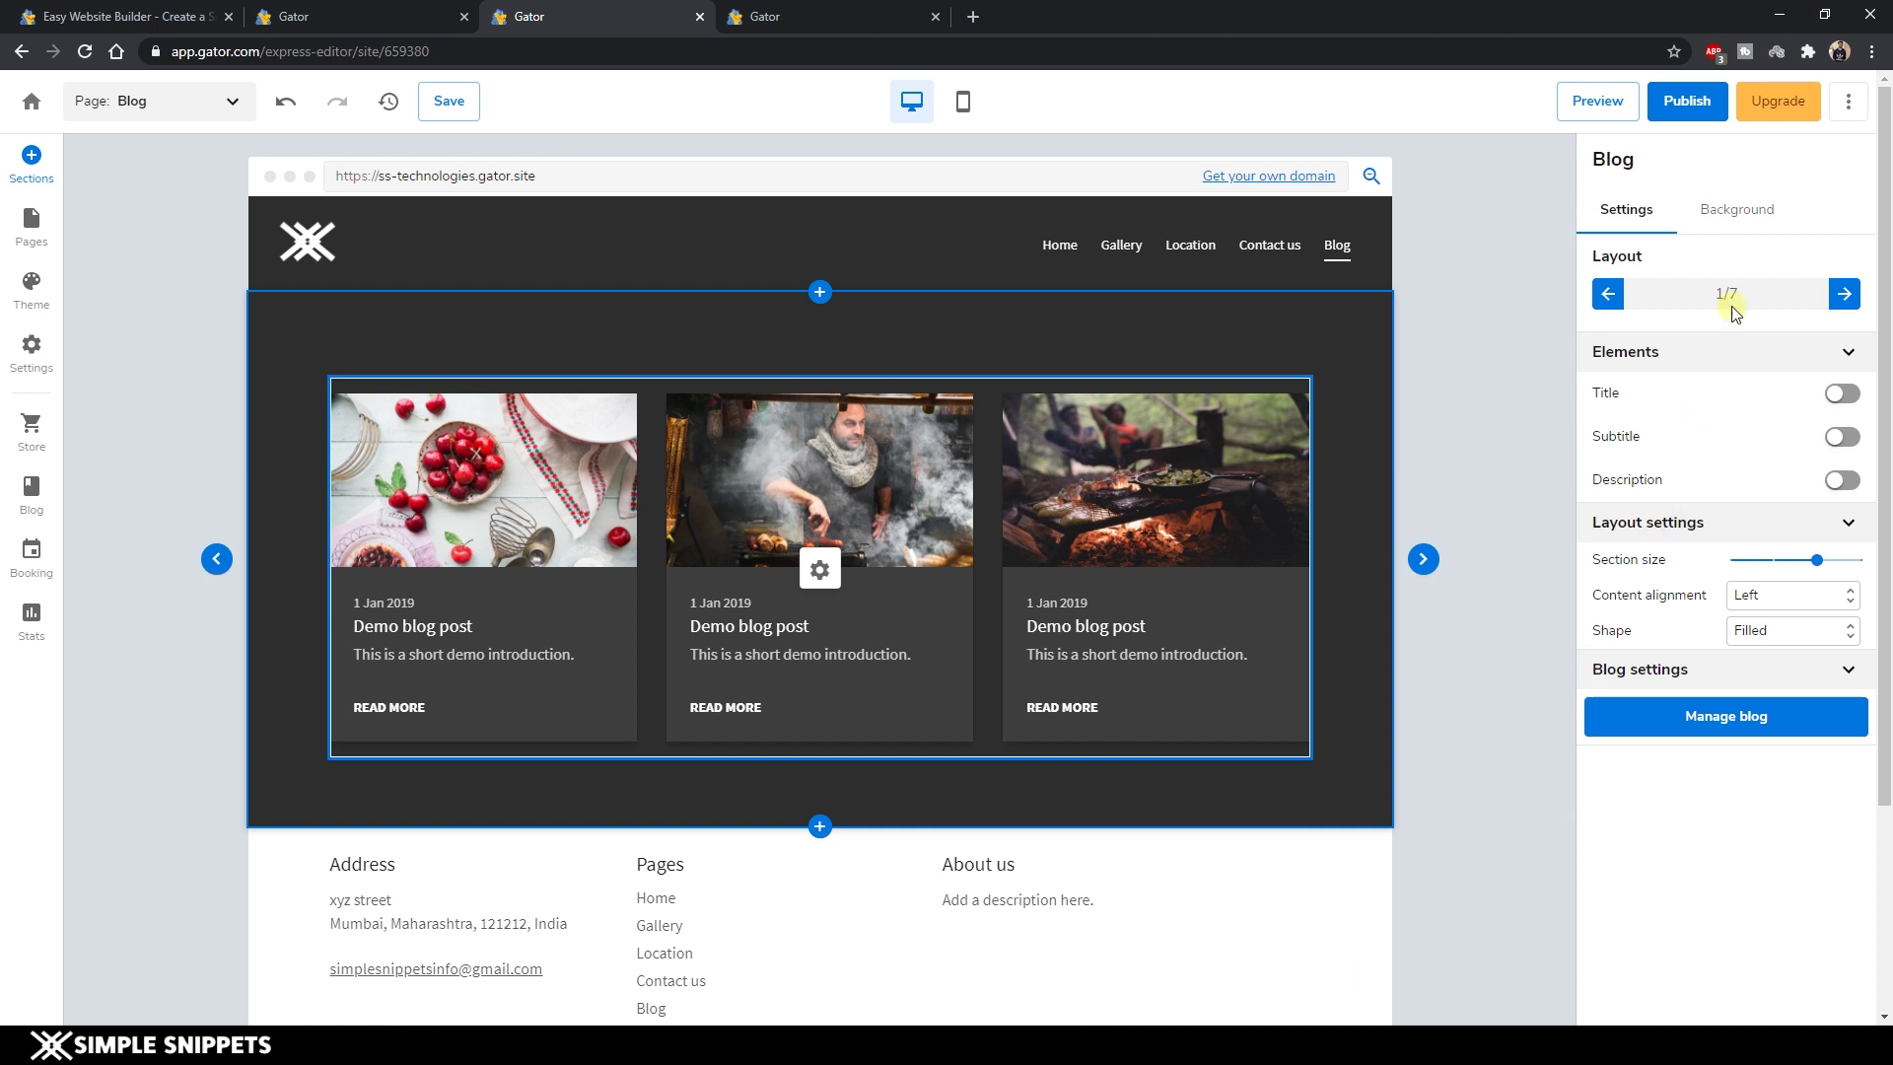
Publish the site with its new Blog link, then switch the editor to the Home page.
{"action": "left_click", "coordinate": [1685, 104]}
{"action": "left_click", "coordinate": [32, 229]}
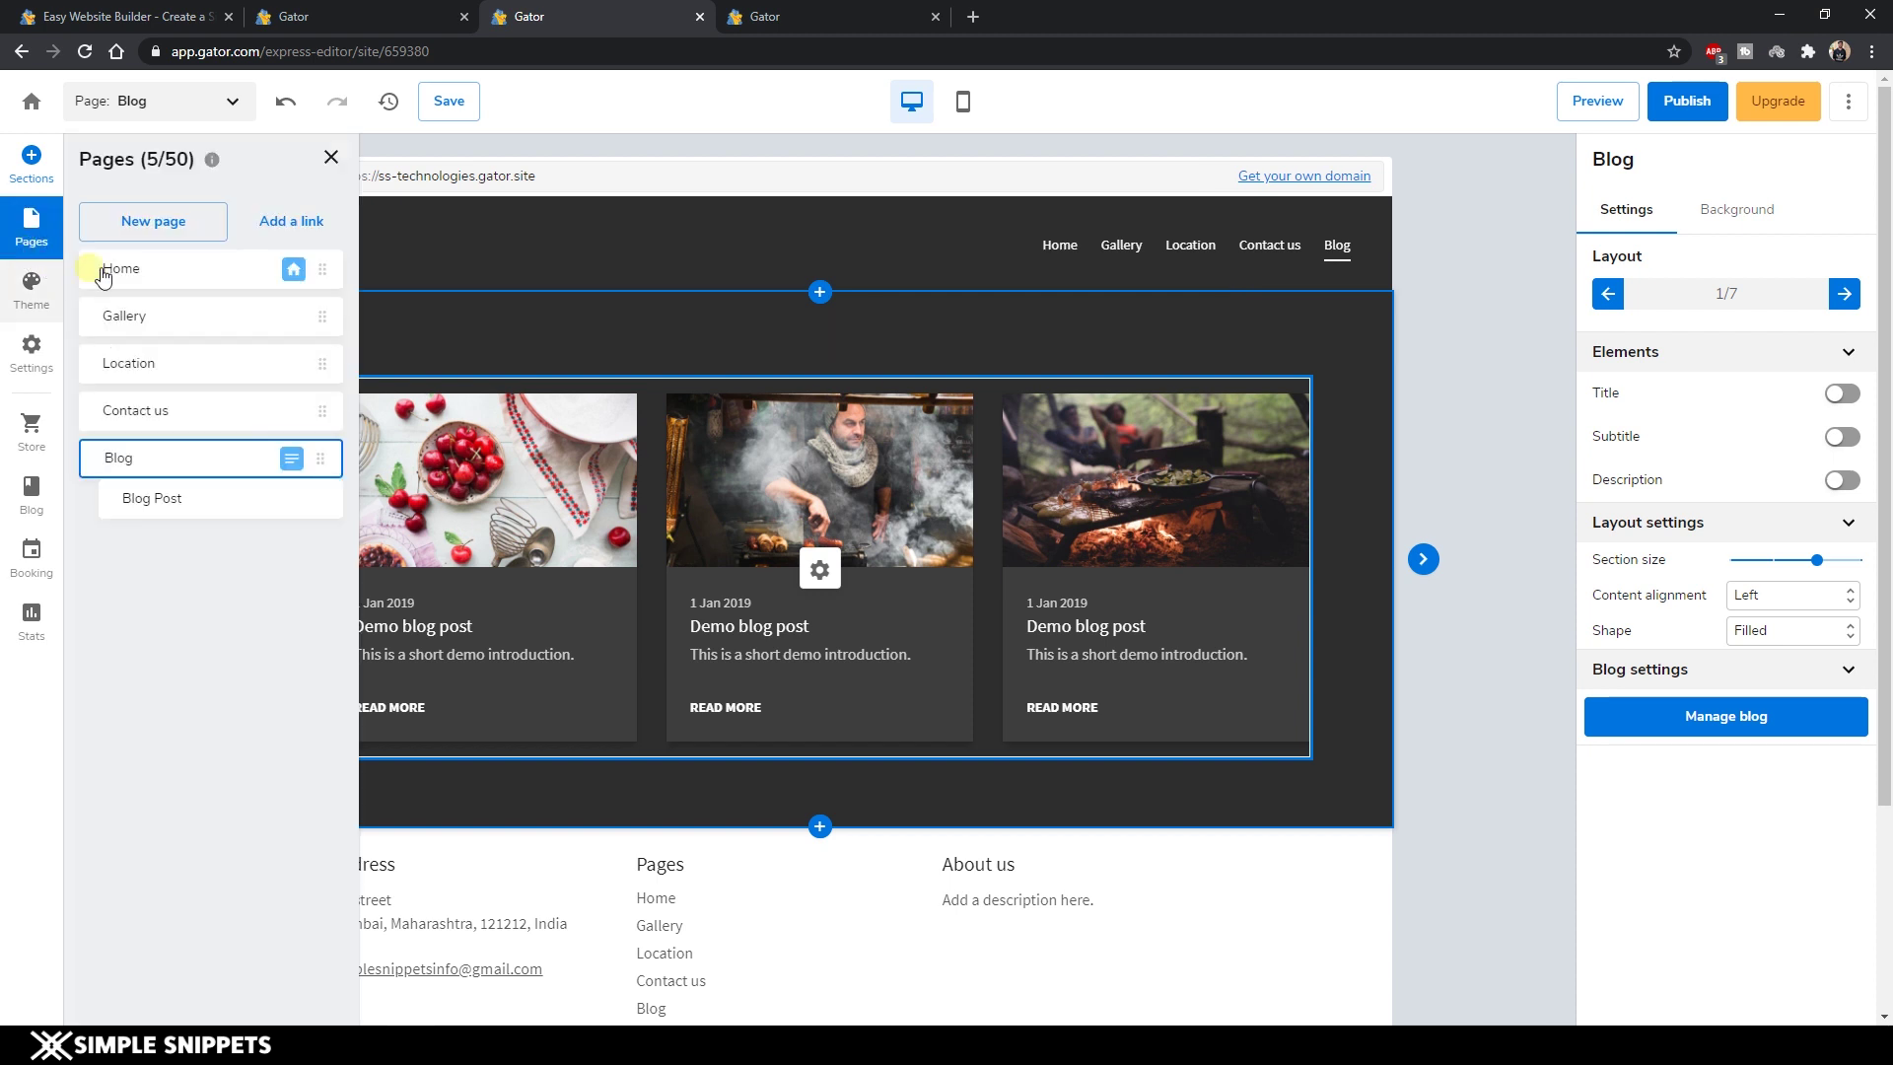
{"action": "left_click", "coordinate": [173, 271]}
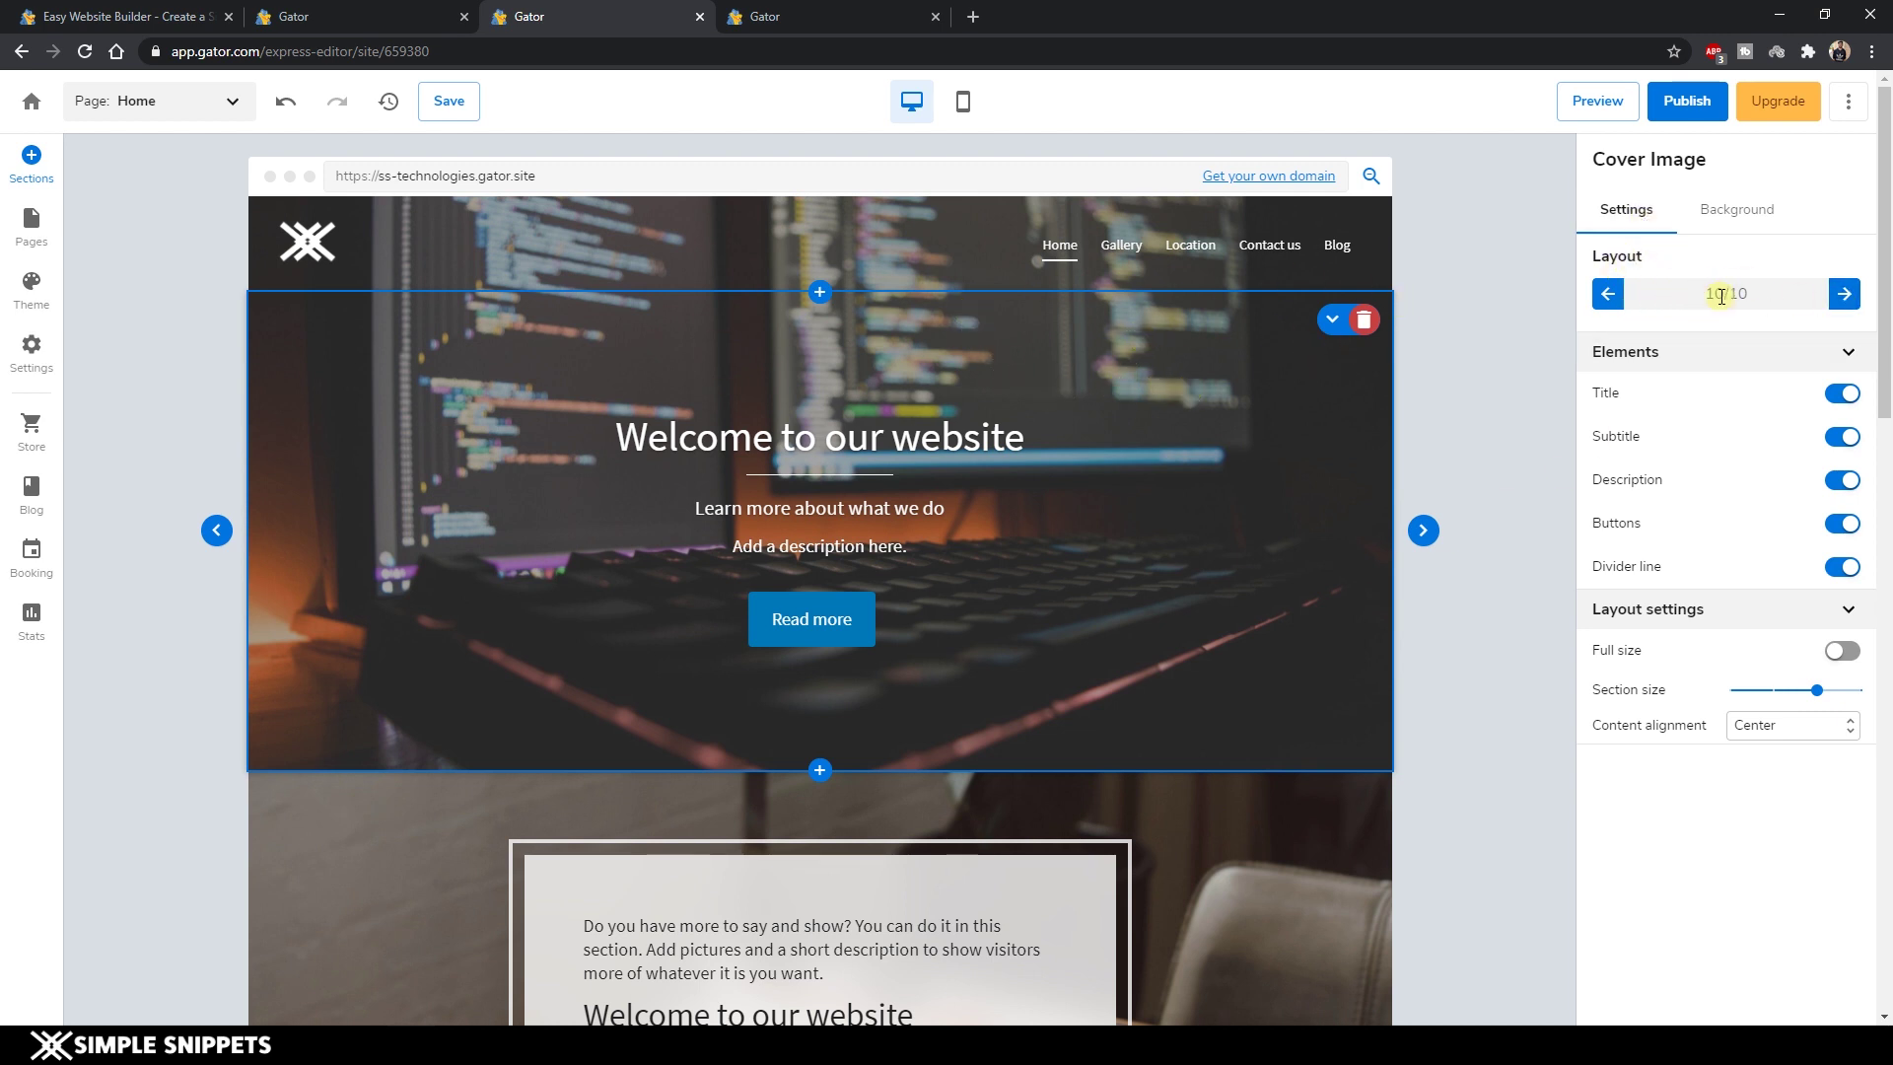
Cycle the cover layouts, undoing once, until the centred layout 5 of 10 is applied.
{"action": "left_click_drag", "start_coordinate": [1747, 294], "coordinate": [1632, 301]}
{"action": "left_click", "coordinate": [1845, 298]}
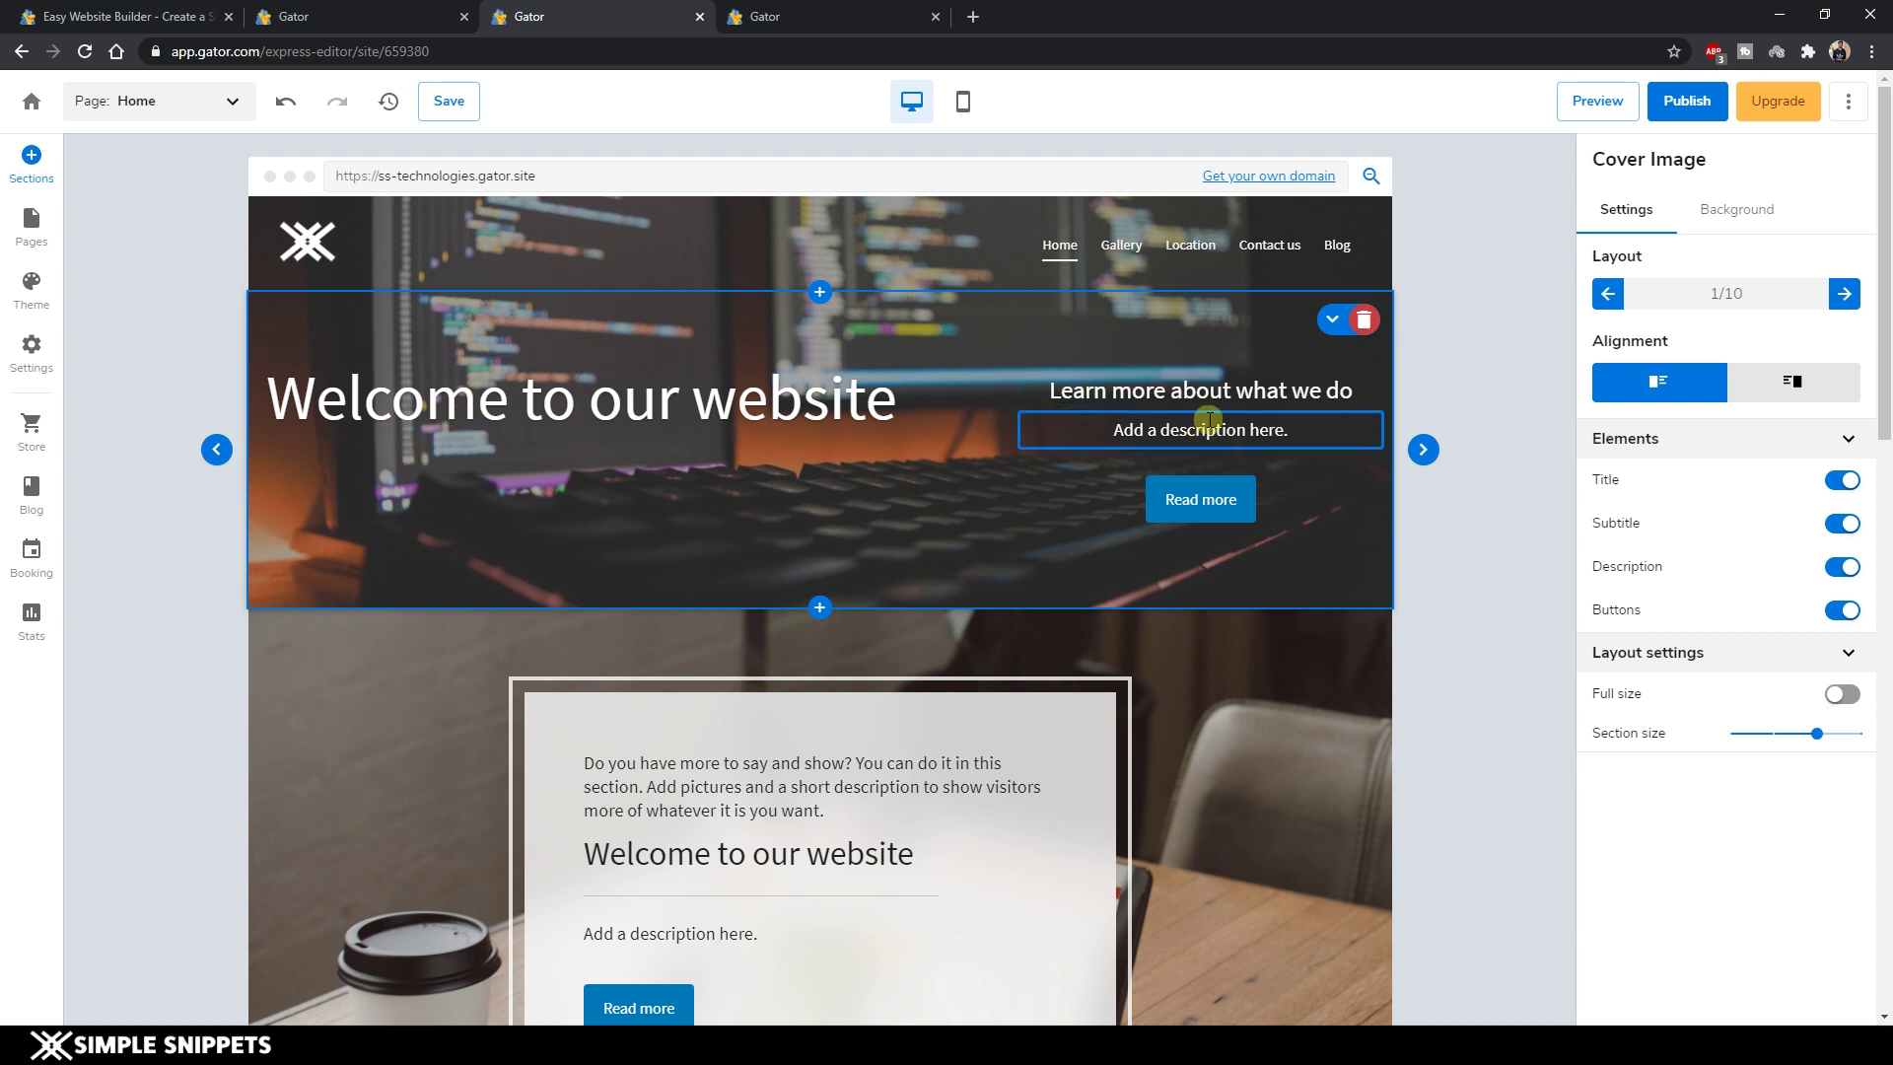
{"action": "left_click", "coordinate": [1844, 294]}
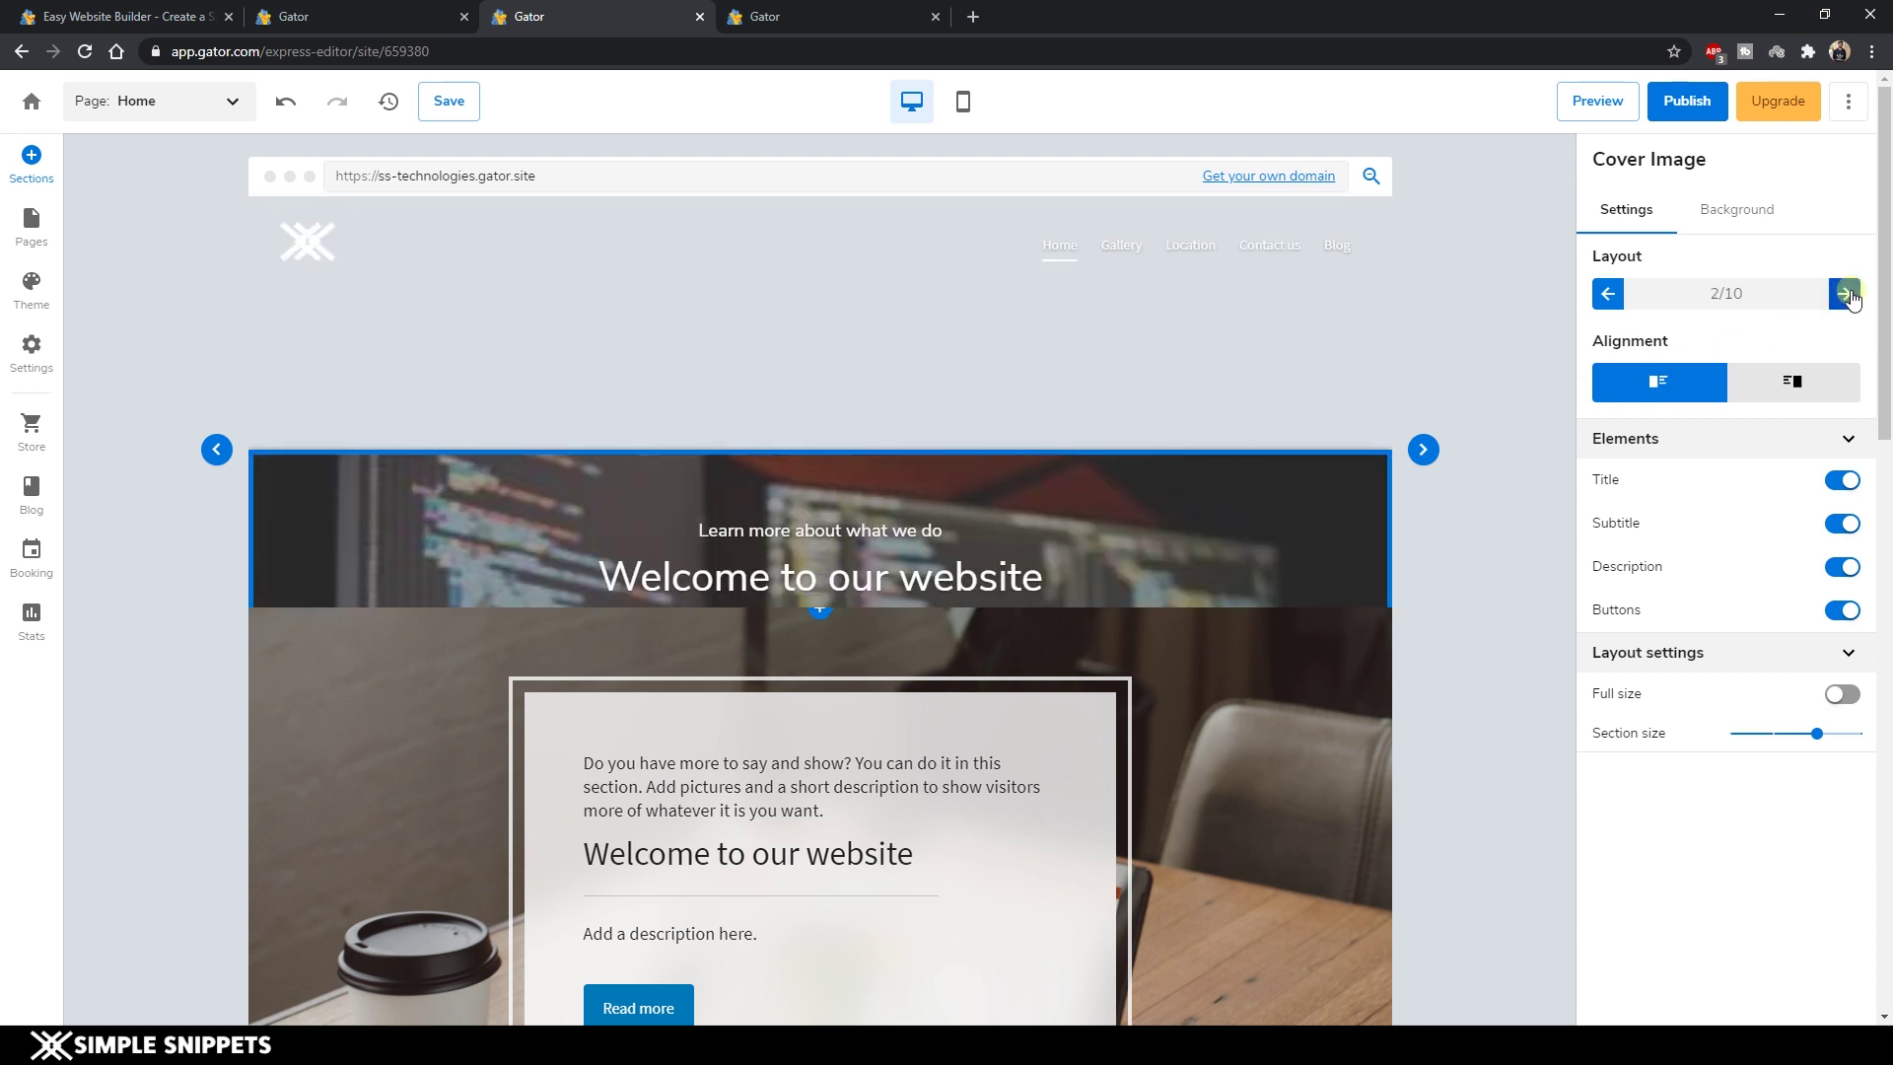
{"action": "scroll", "coordinate": [562, 638], "scroll_direction": "down", "scroll_amount": 2}
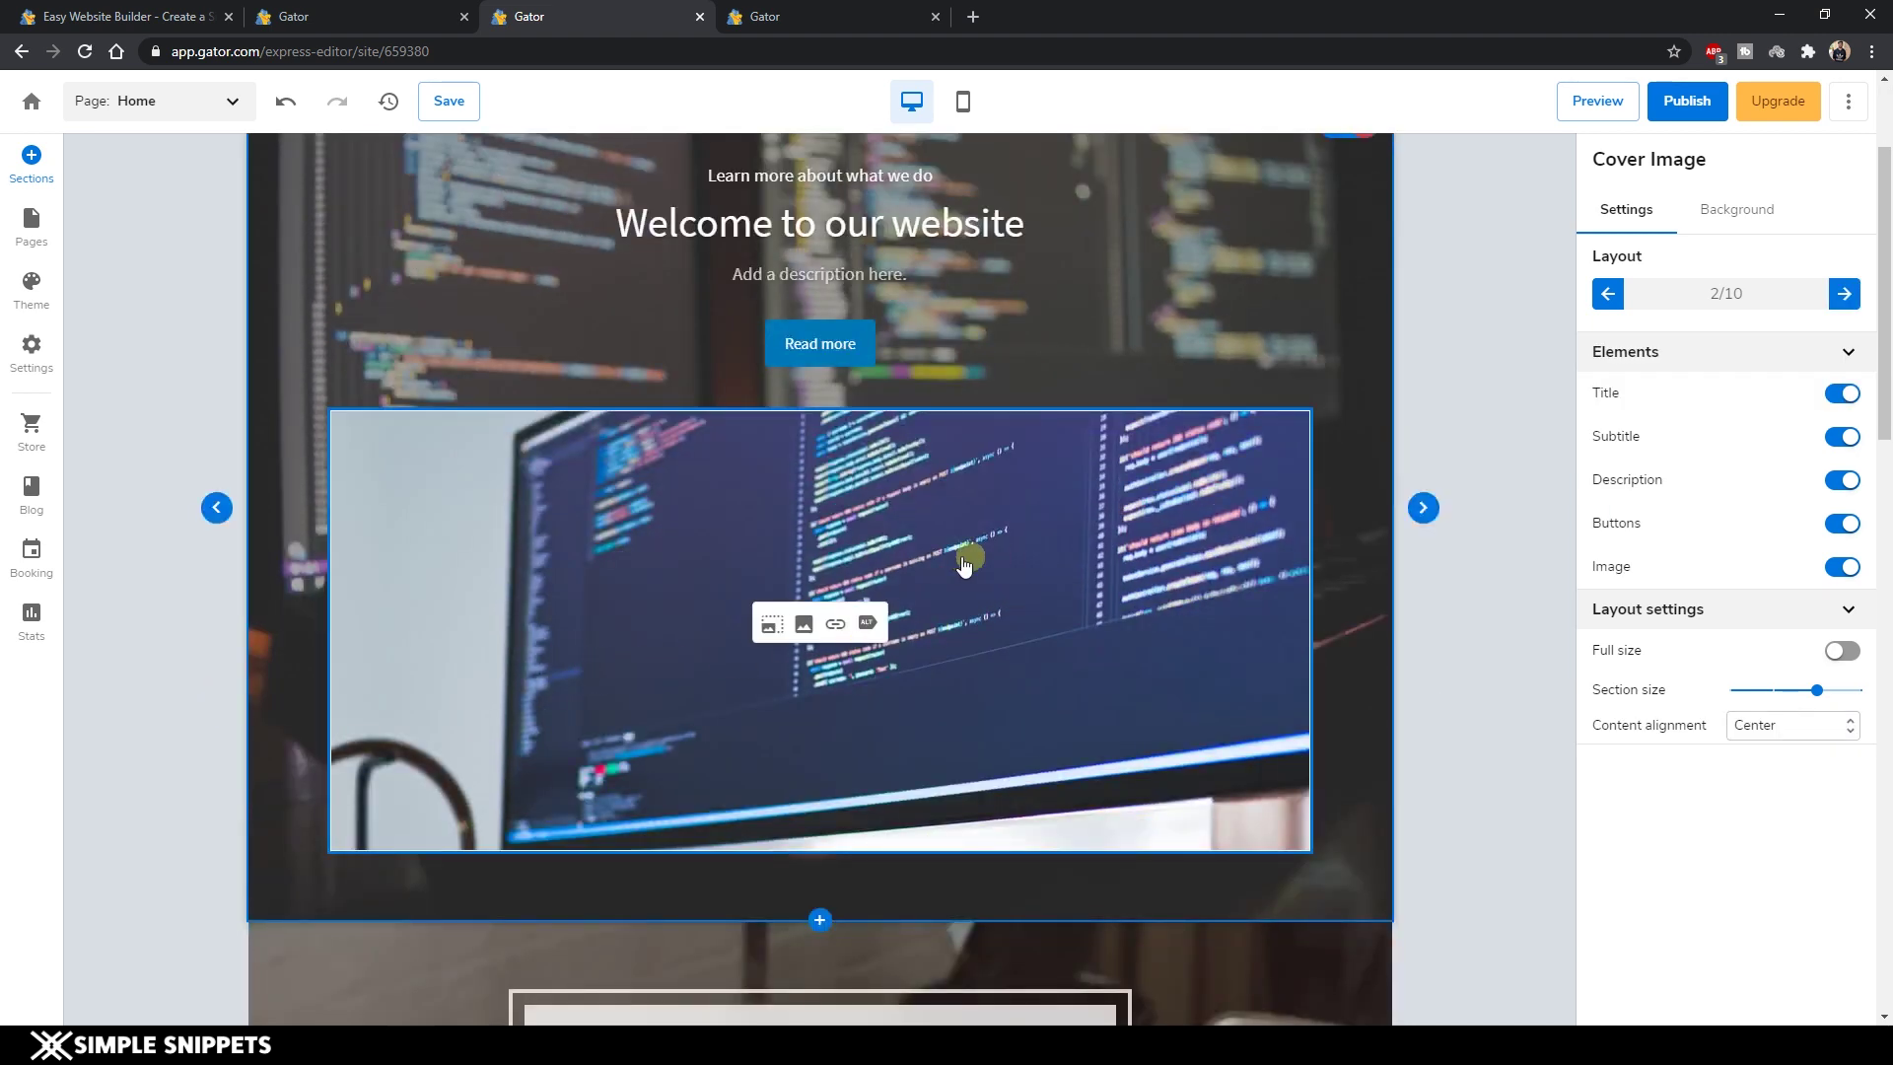
{"action": "scroll", "coordinate": [932, 557], "scroll_direction": "up", "scroll_amount": 2}
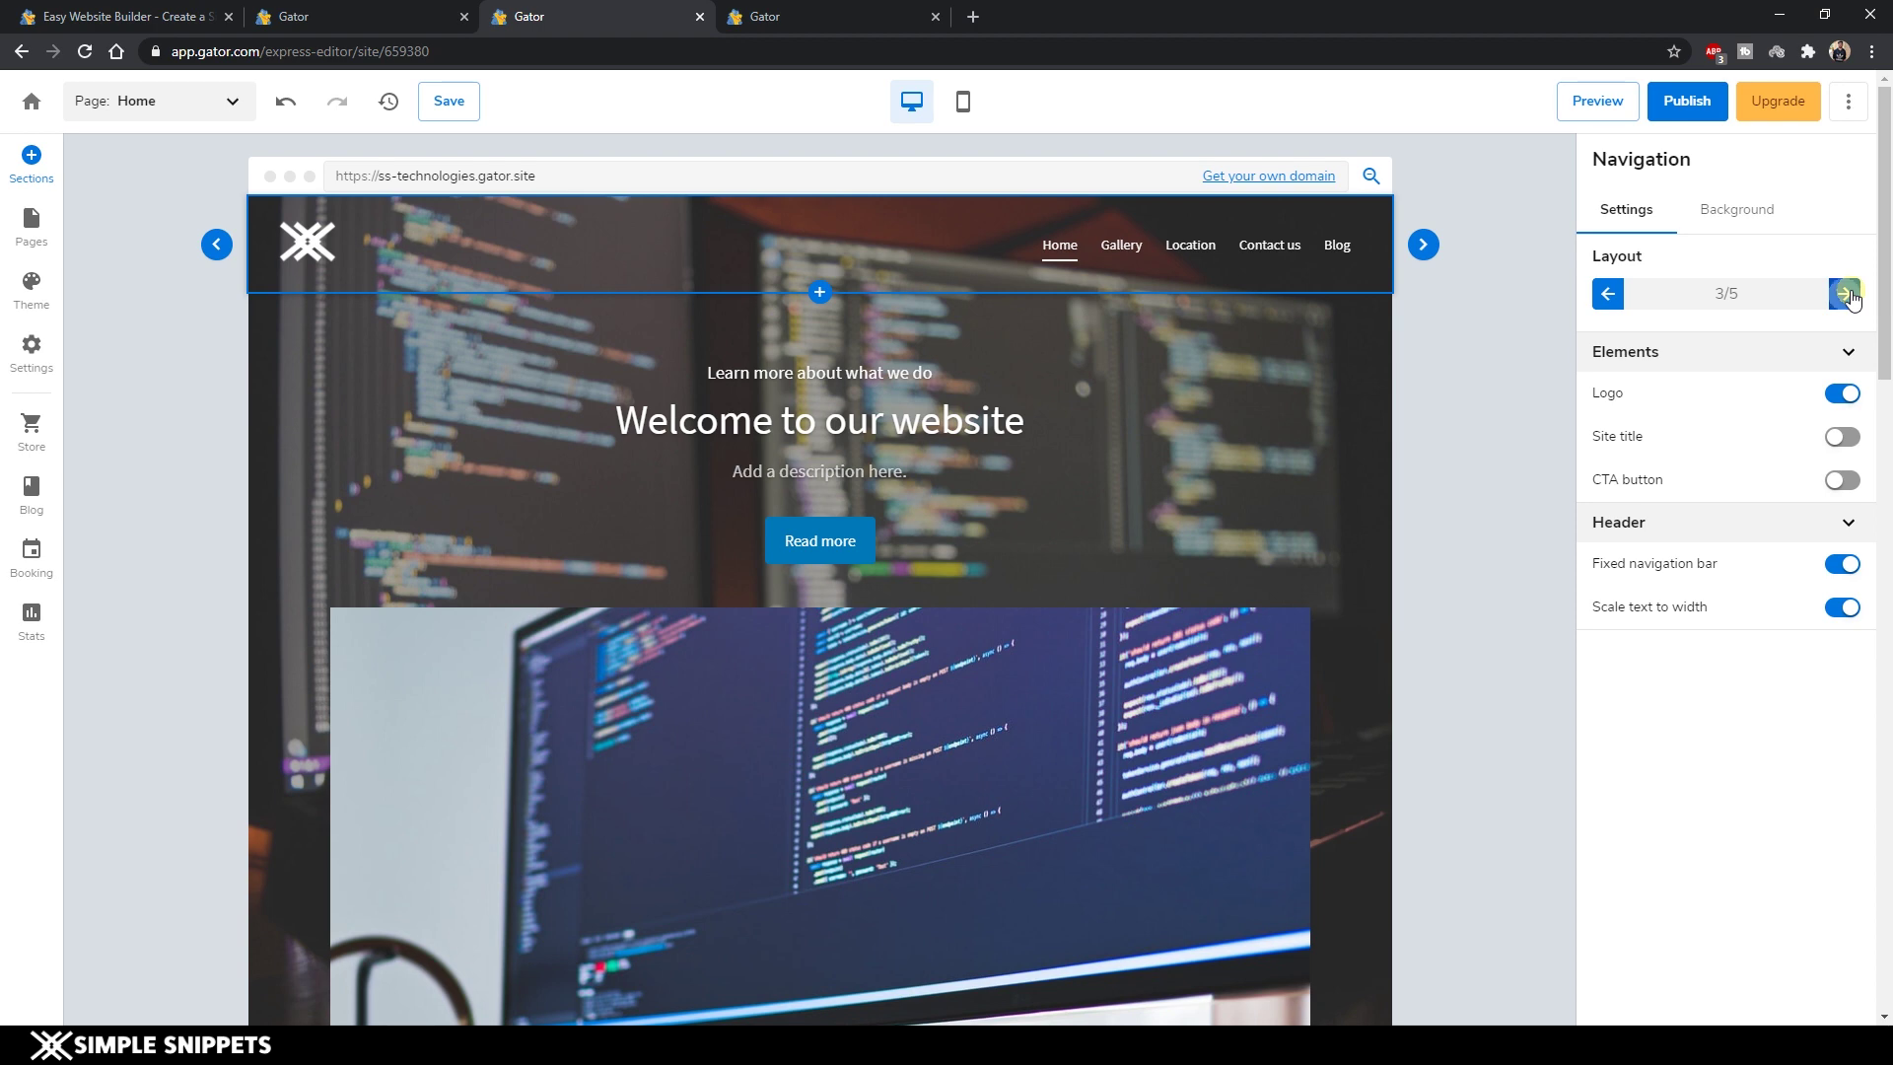
{"action": "key", "text": "ctrl+z"}
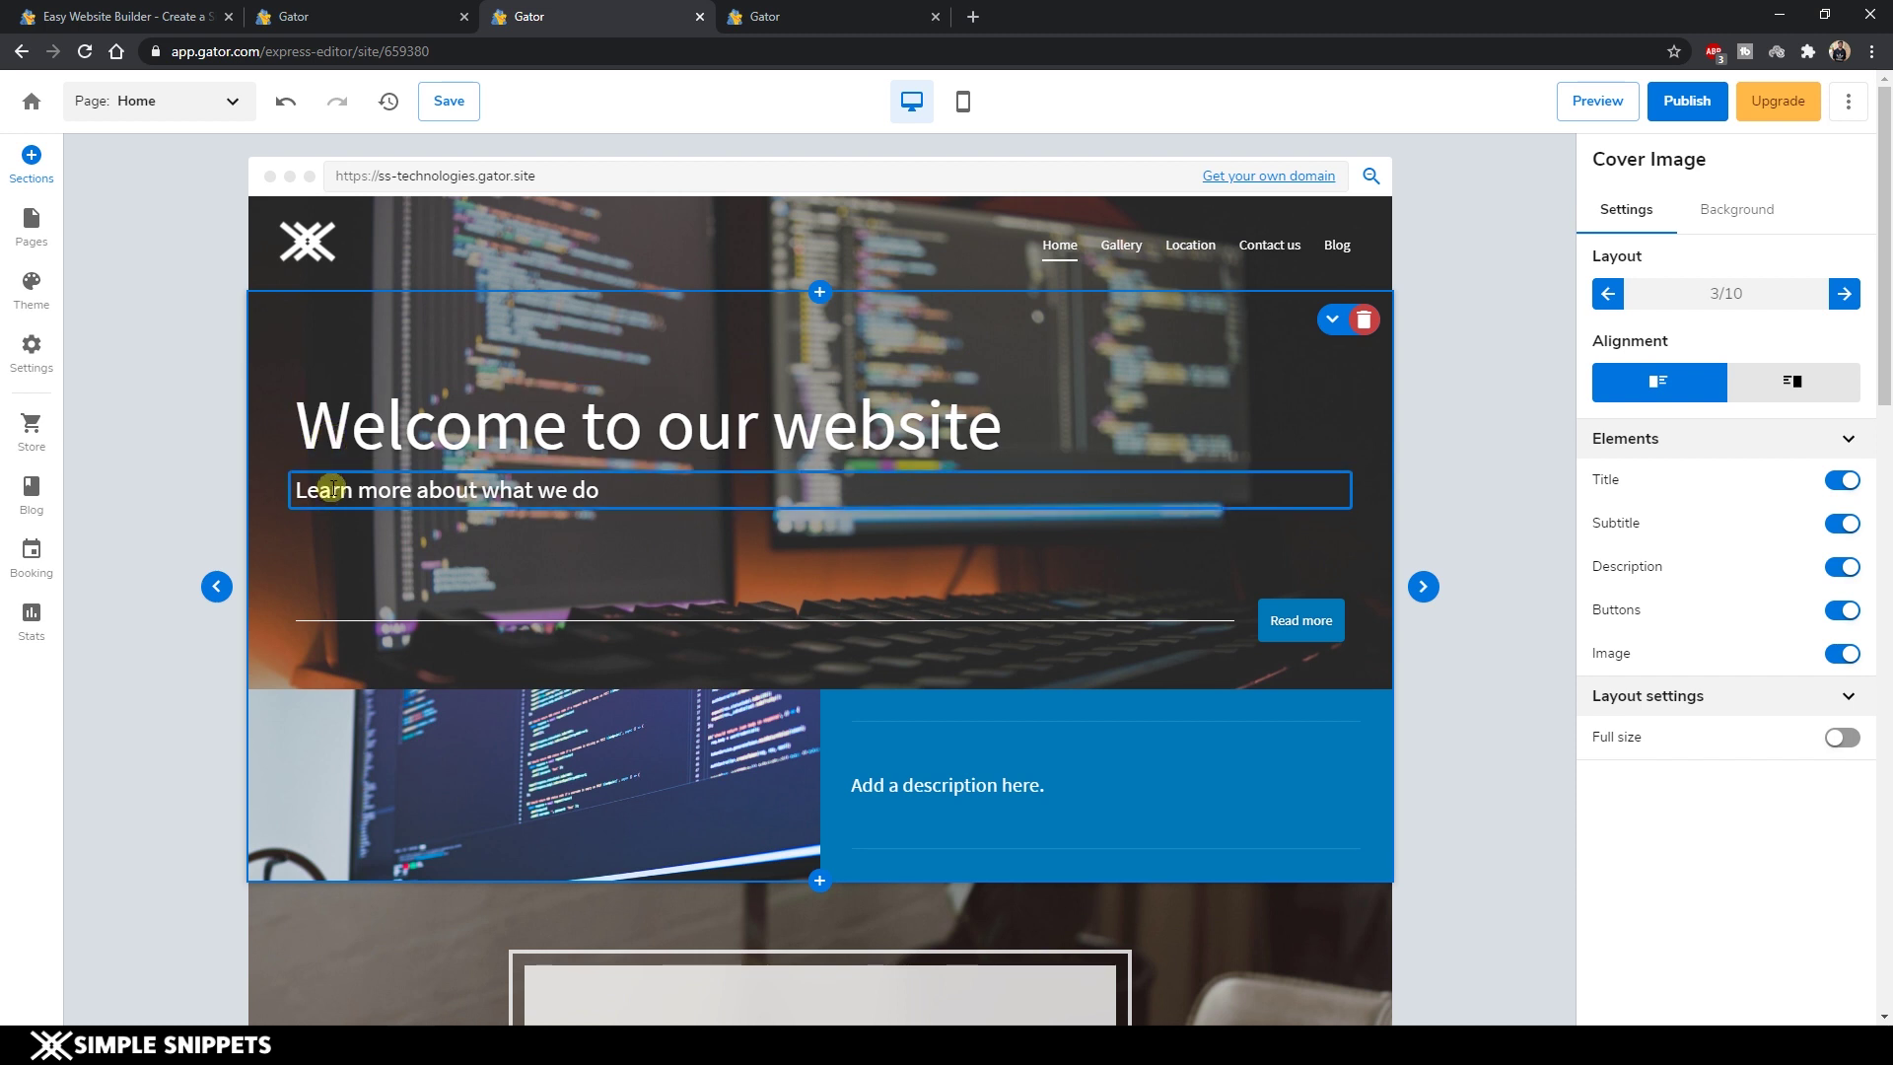
{"action": "mouse_move", "coordinate": [536, 794]}
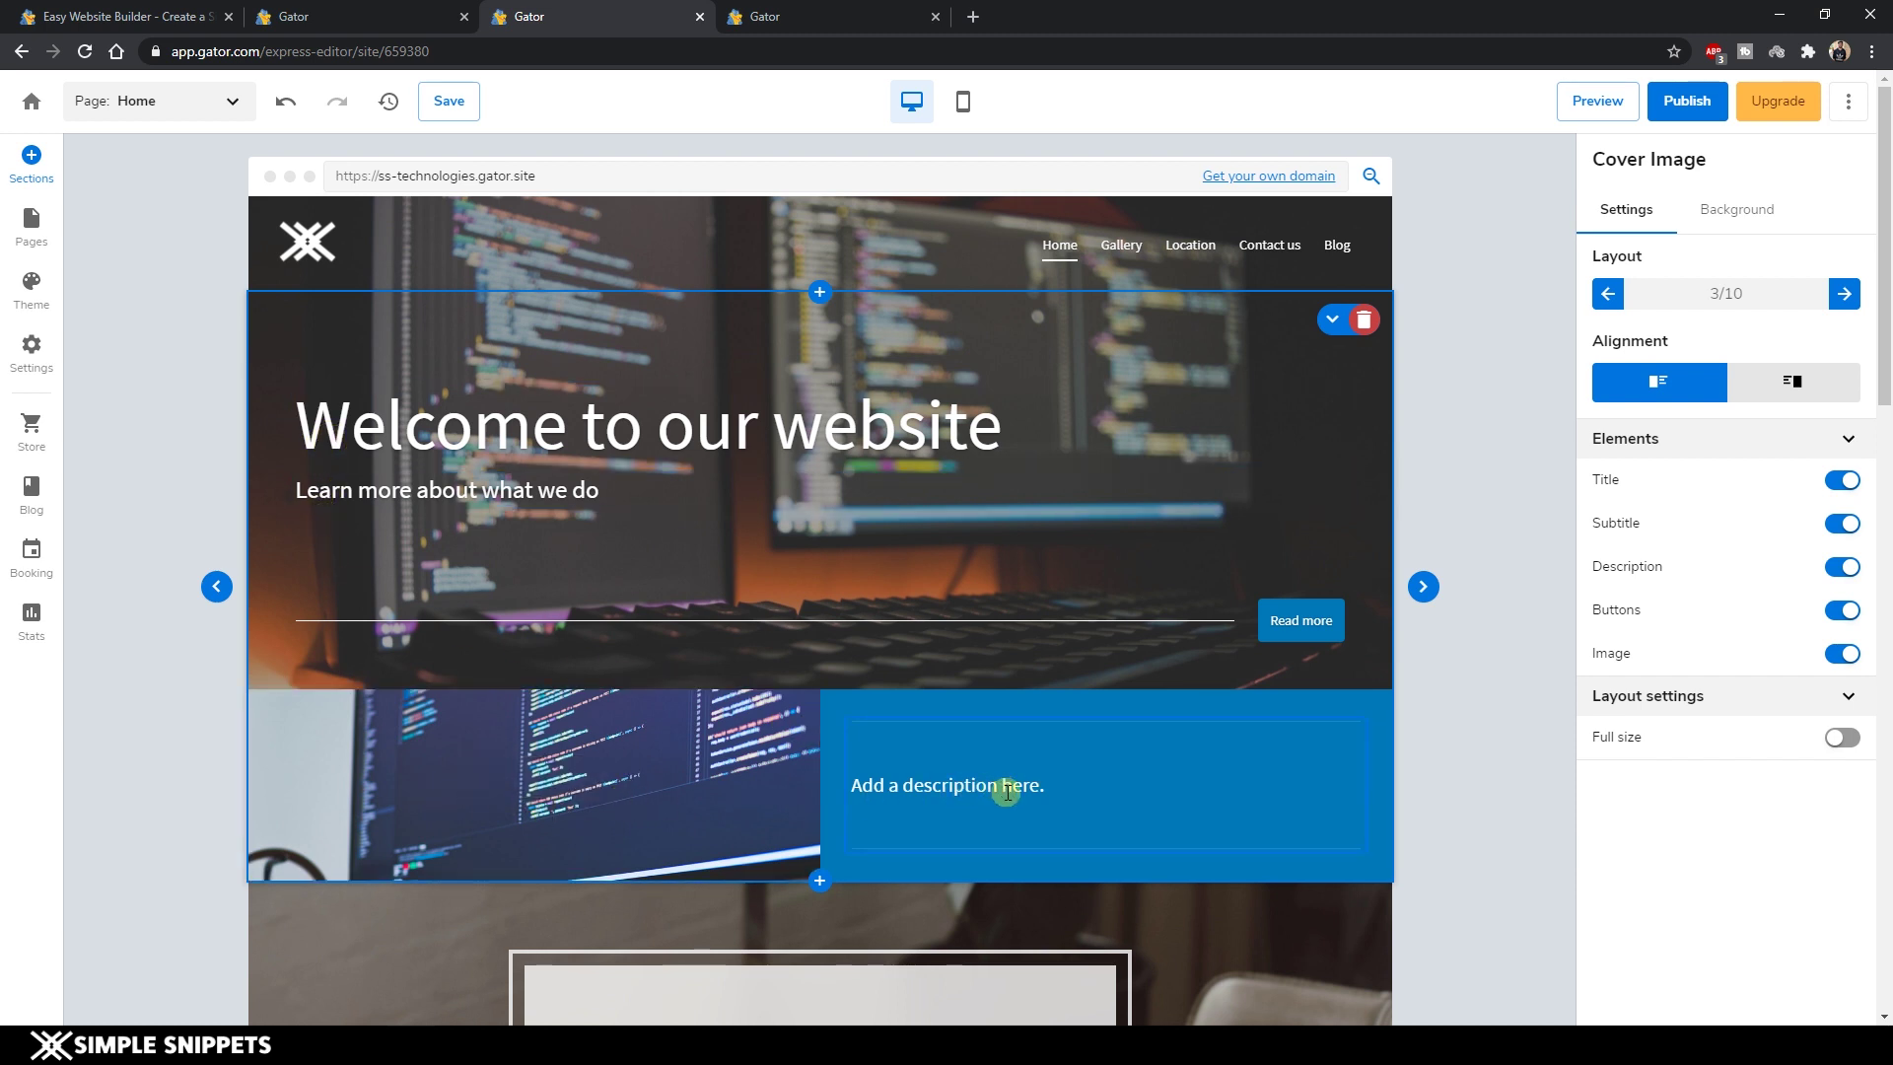
{"action": "left_click", "coordinate": [1843, 293]}
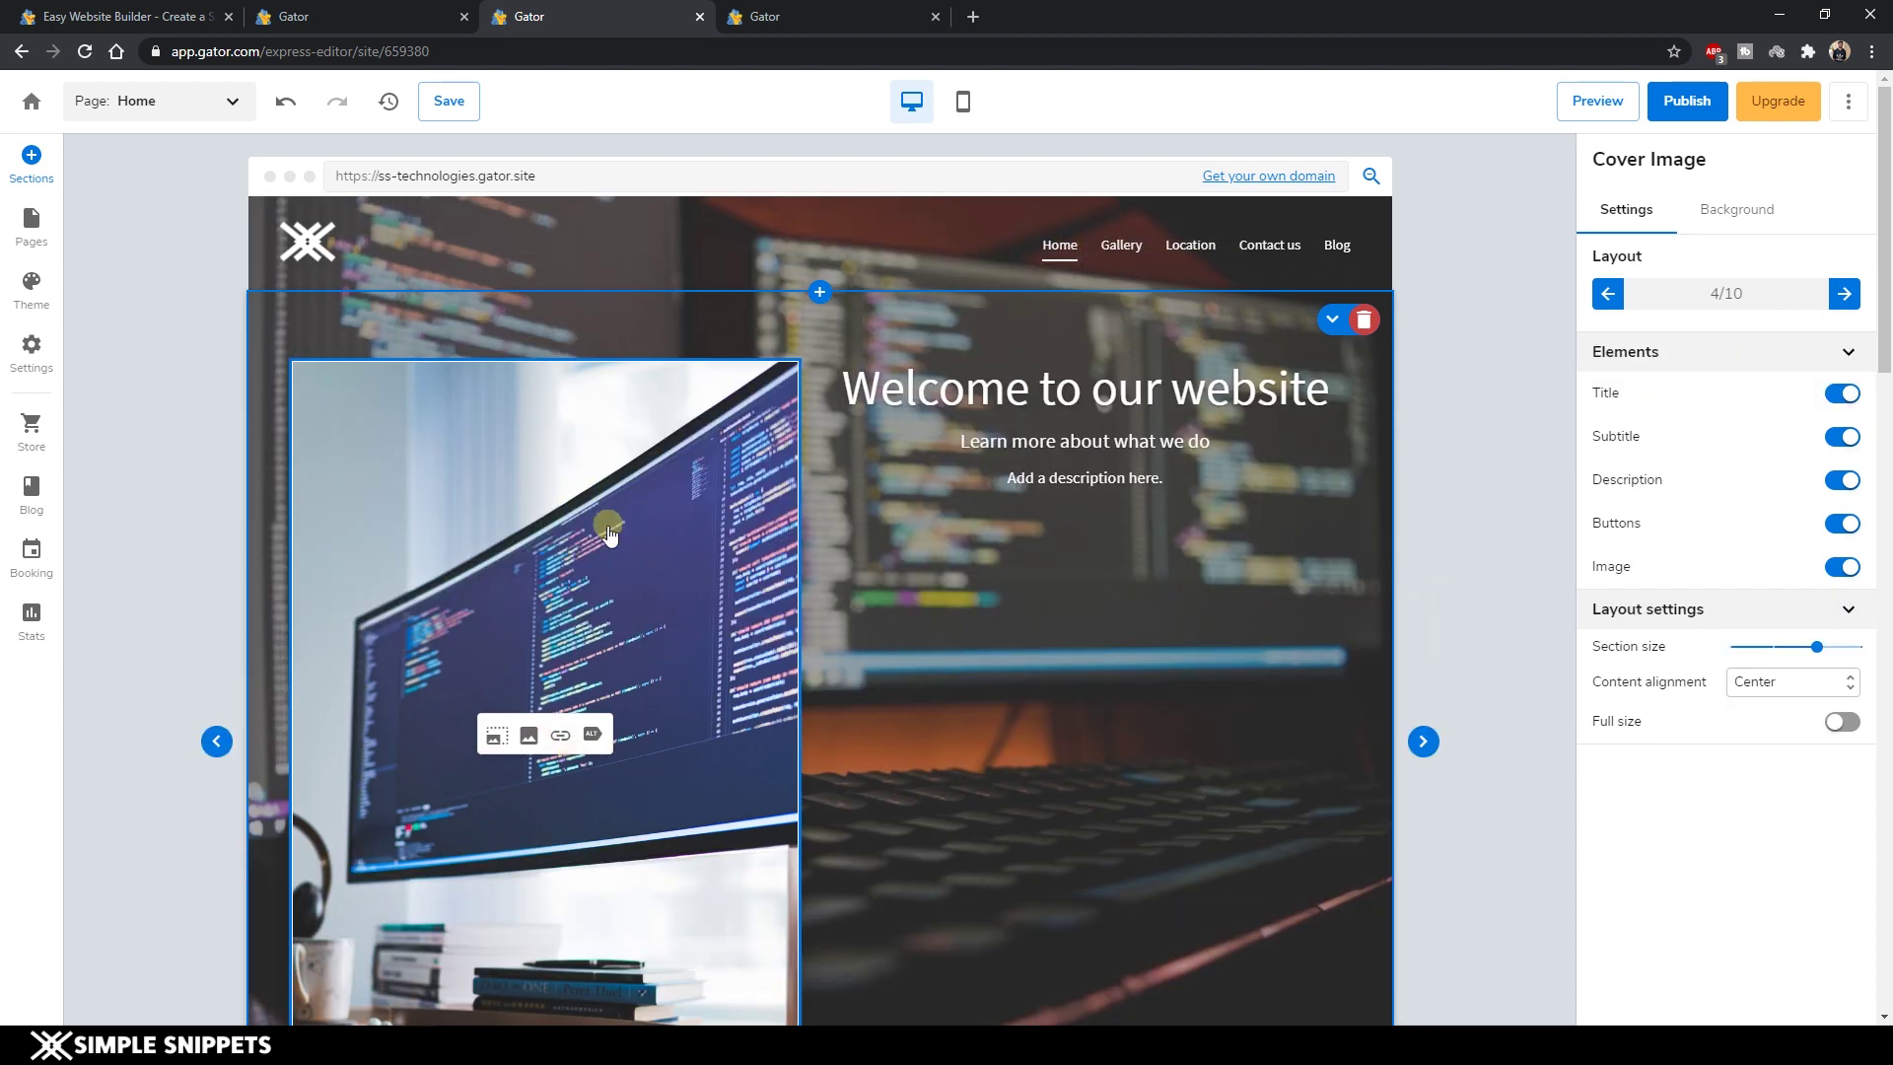
{"action": "scroll", "coordinate": [597, 537], "scroll_direction": "down", "scroll_amount": 2}
{"action": "scroll", "coordinate": [577, 649], "scroll_direction": "up", "scroll_amount": 2}
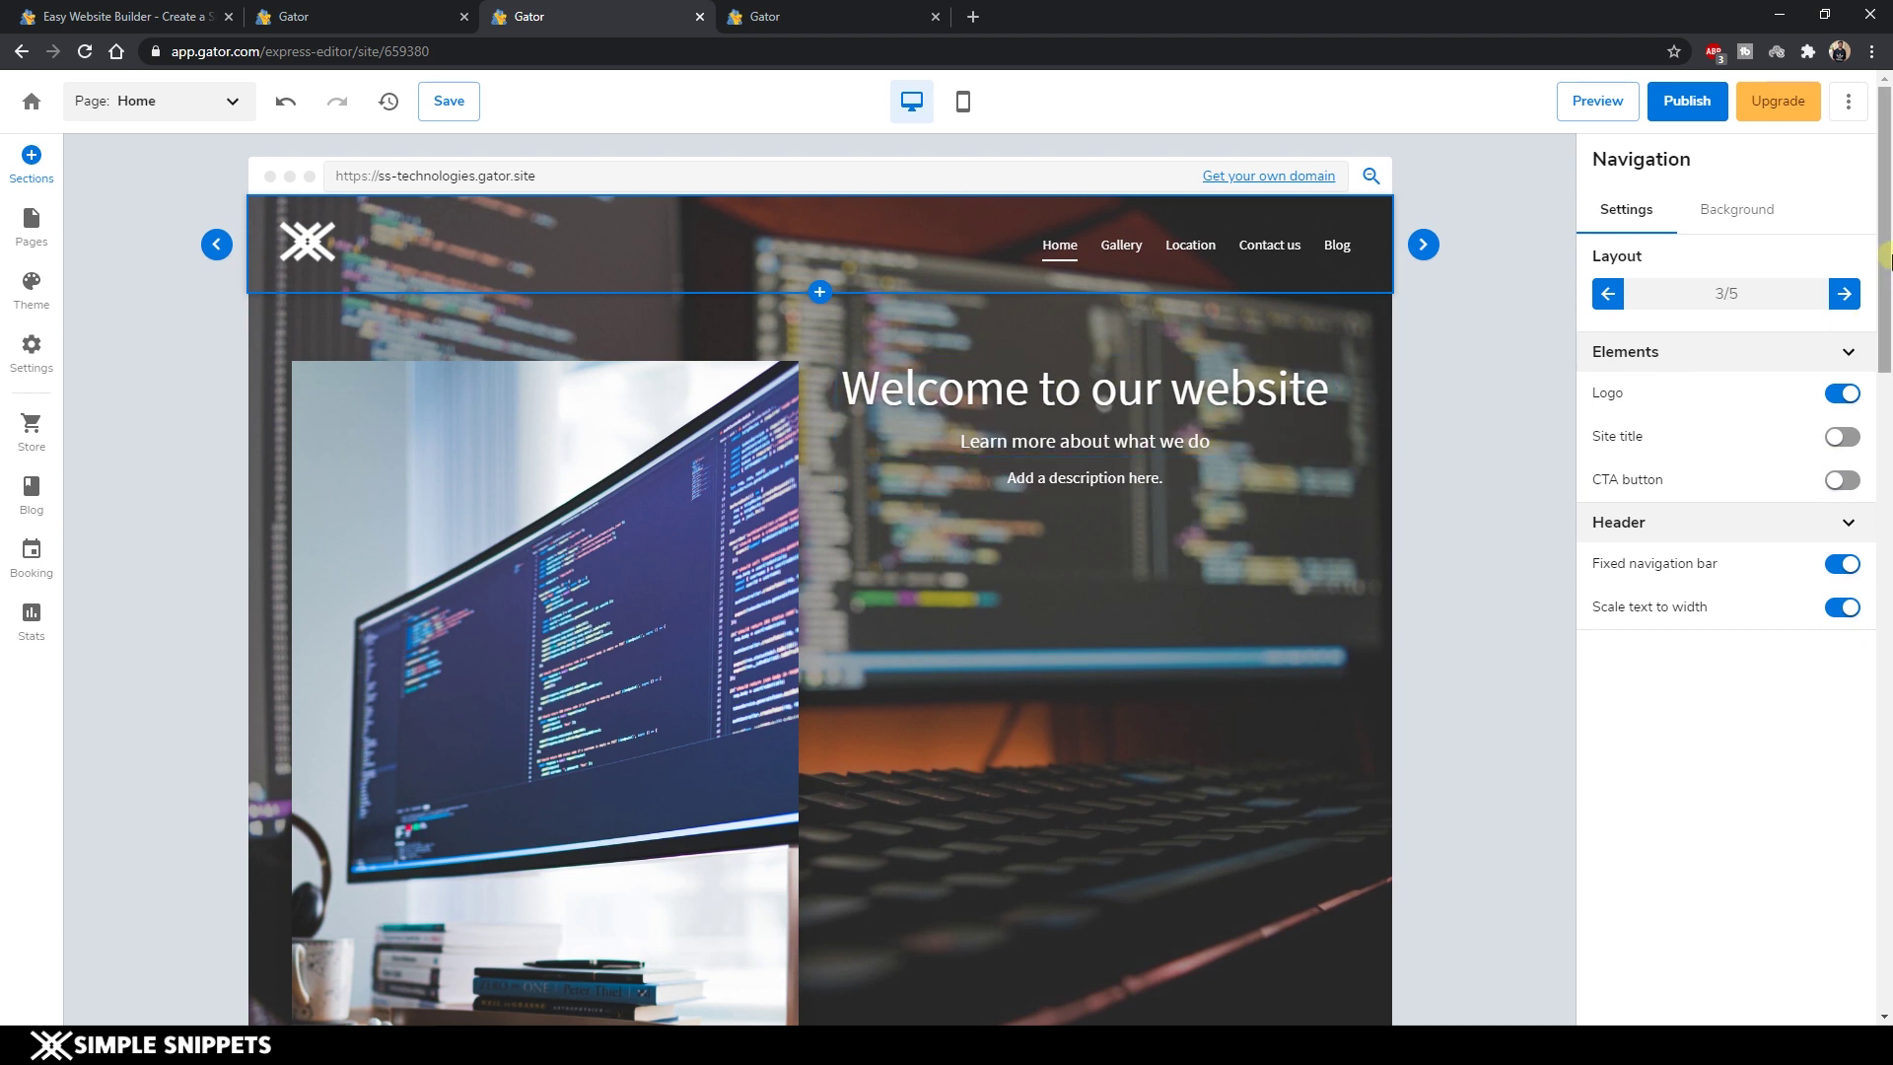
{"action": "left_click", "coordinate": [1844, 296]}
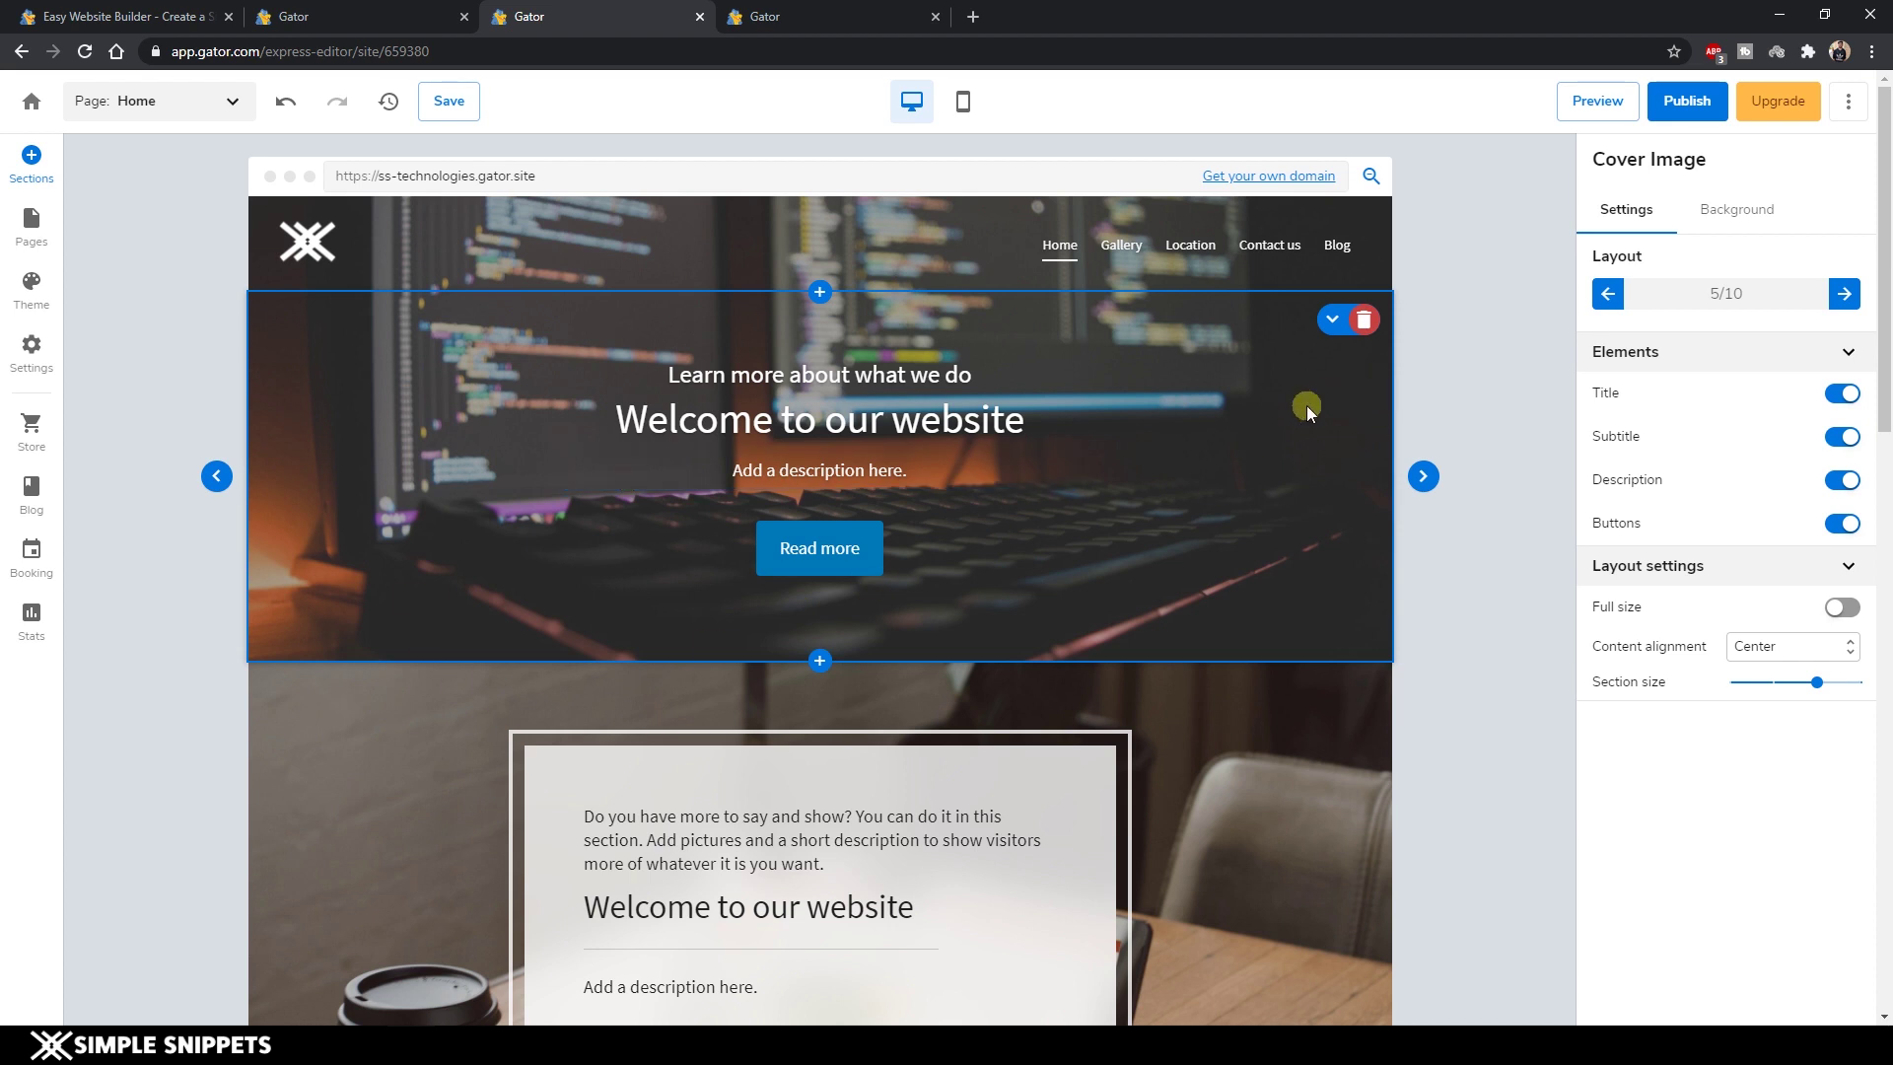
Replace the cover background with the cropped Unsplash photo of code on a monitor.
{"action": "left_click", "coordinate": [1725, 209]}
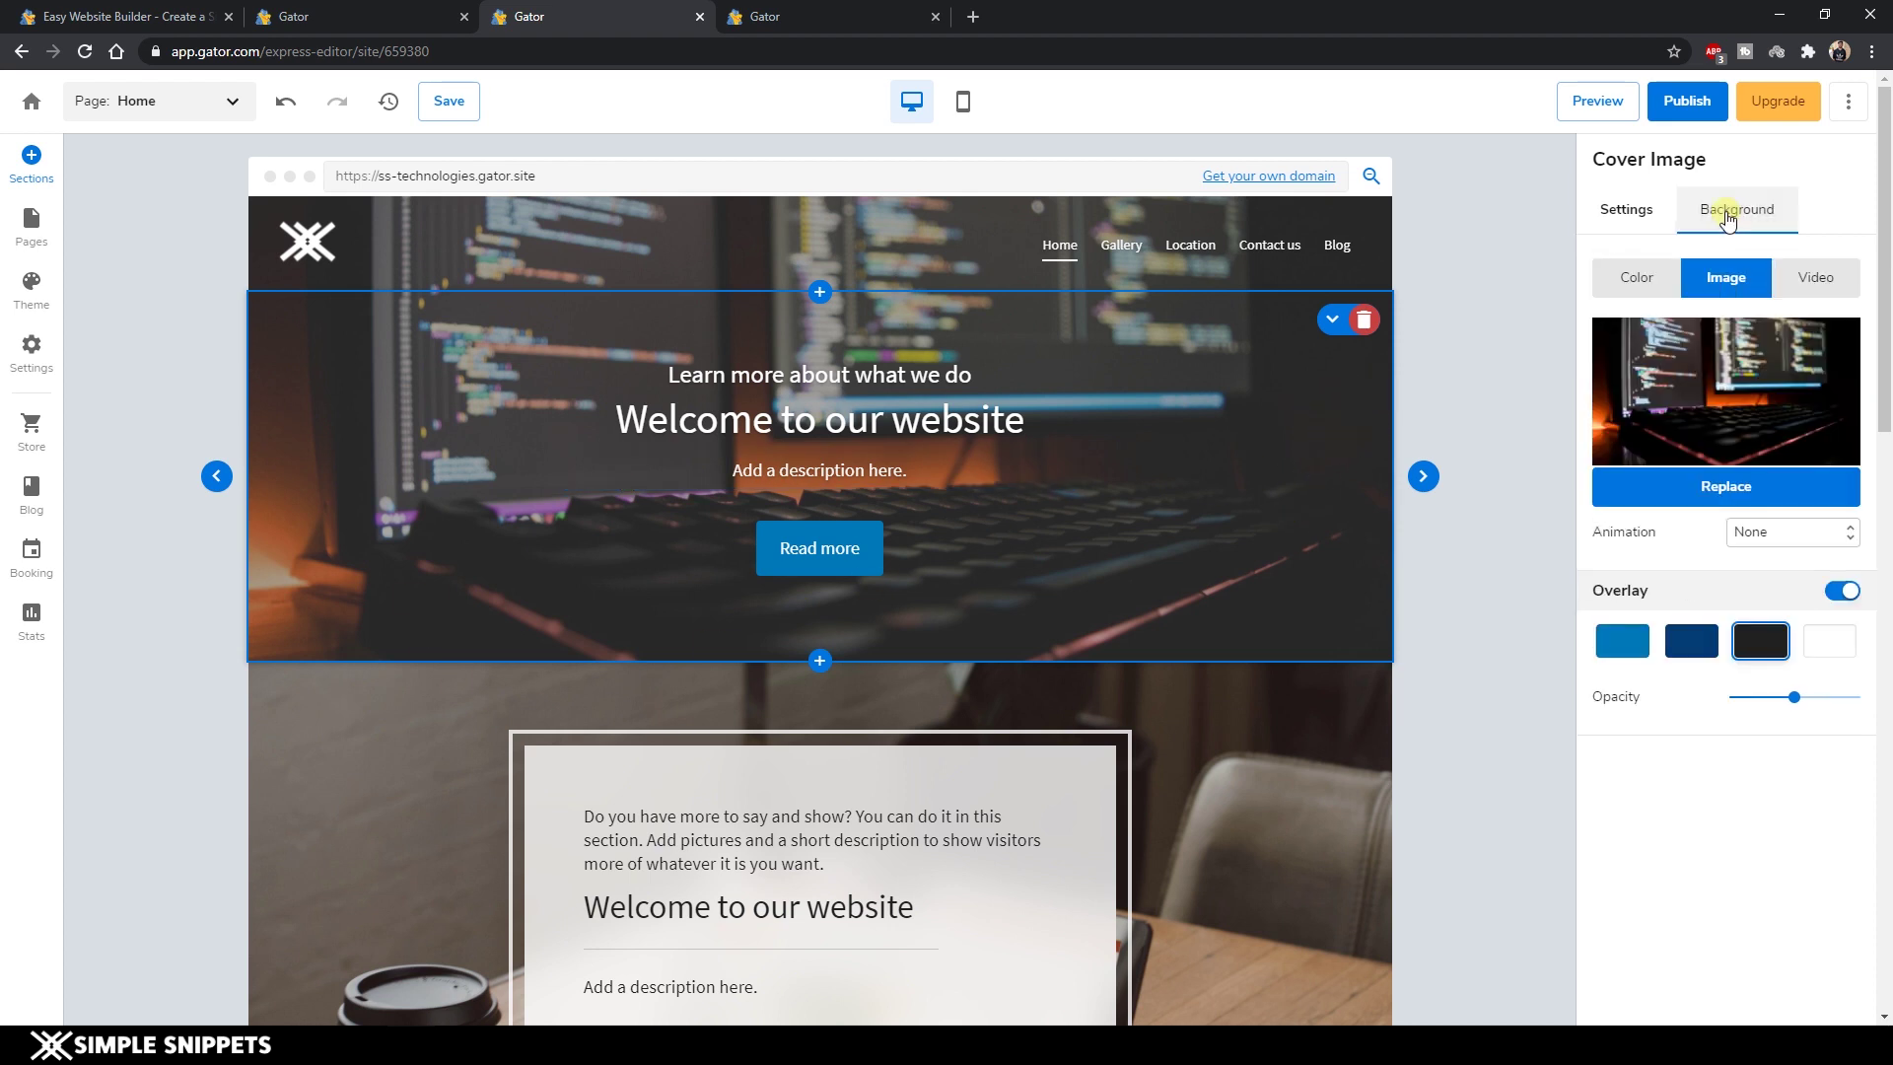
{"action": "left_click", "coordinate": [1711, 493]}
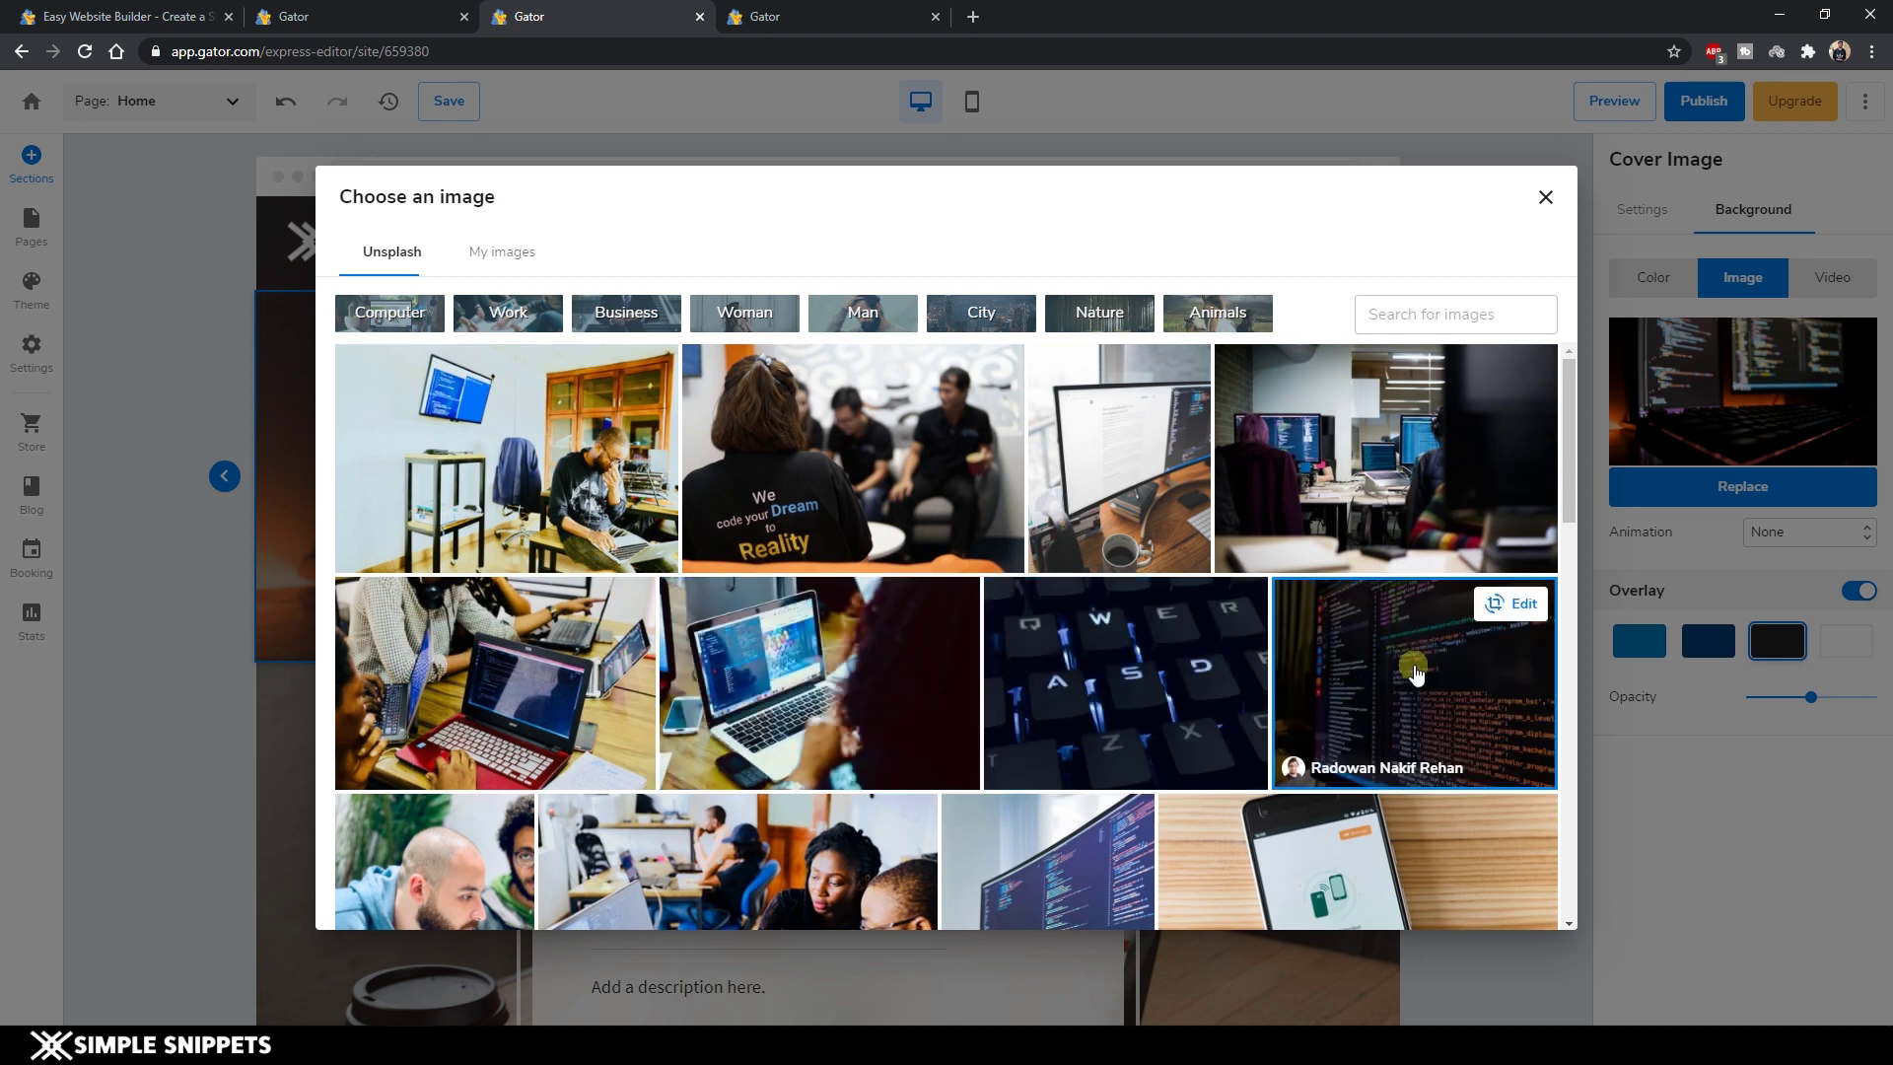
{"action": "left_click", "coordinate": [1407, 695]}
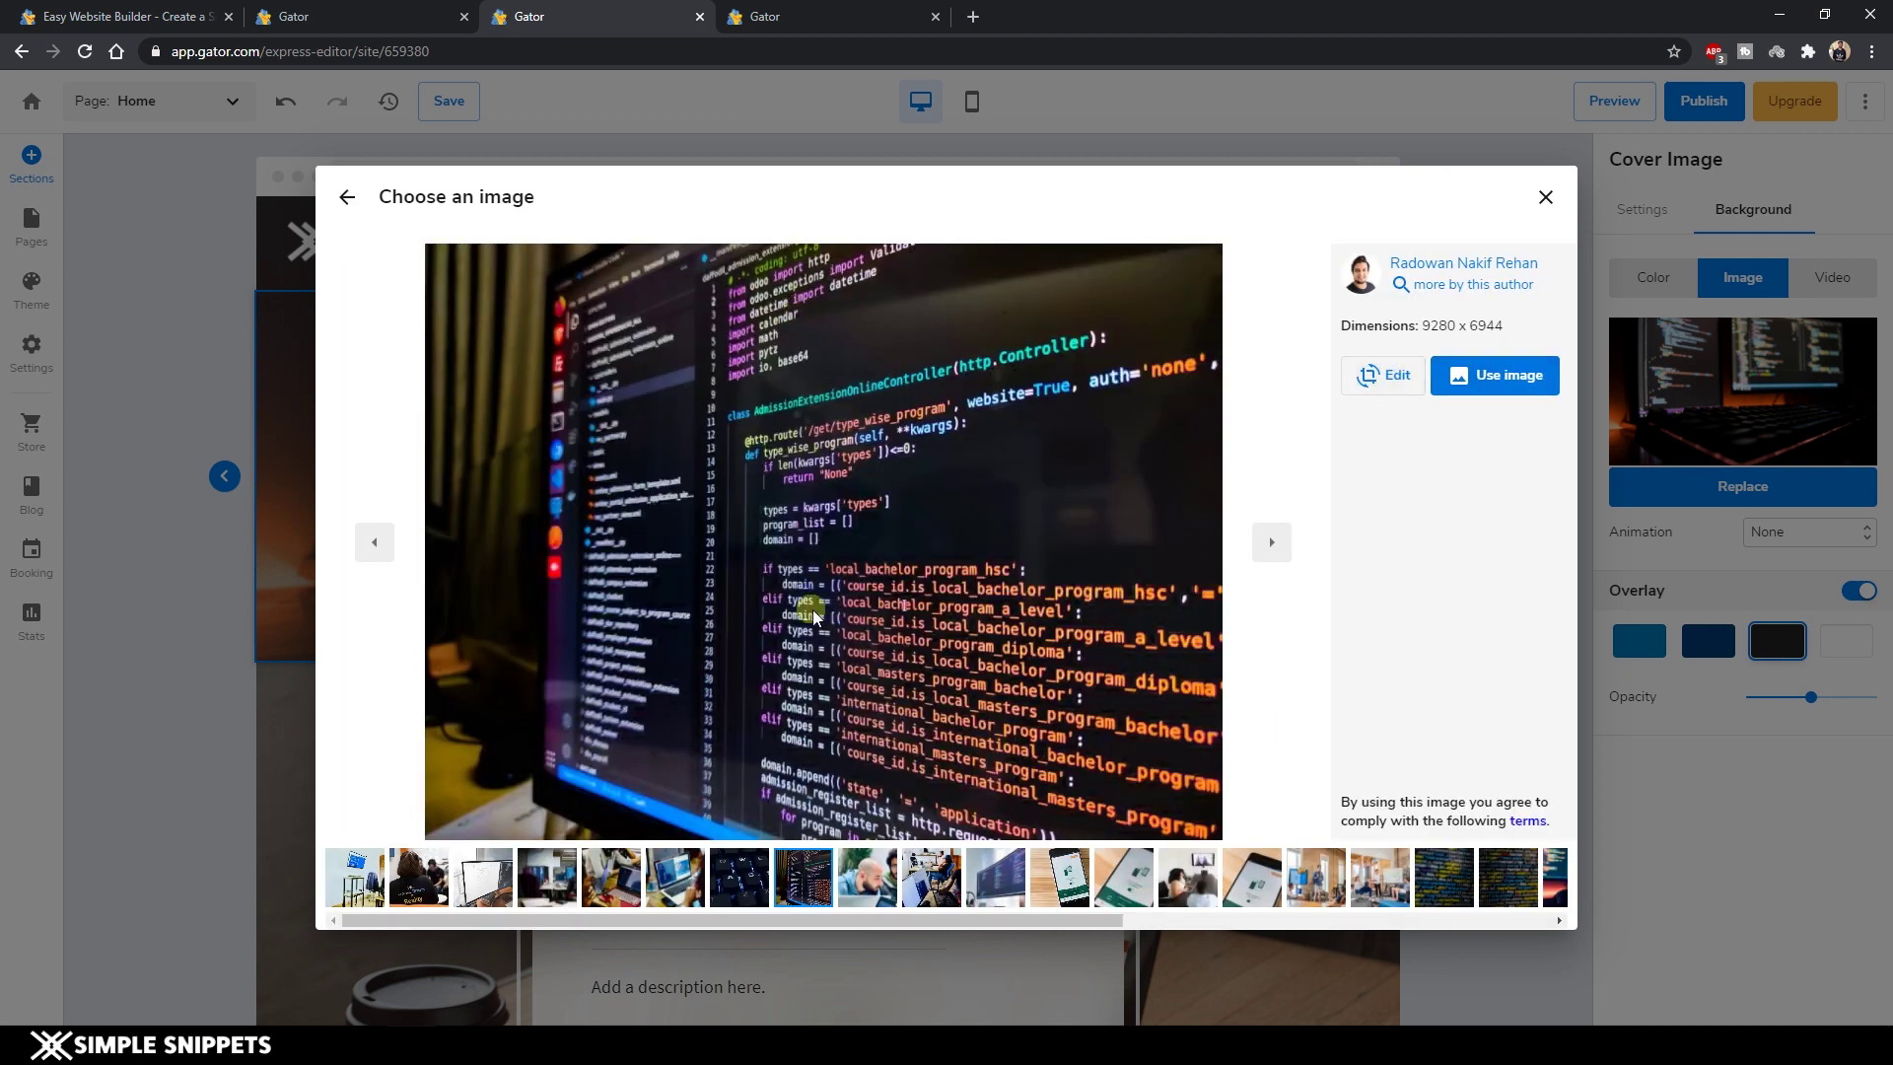
{"action": "left_click", "coordinate": [1380, 376]}
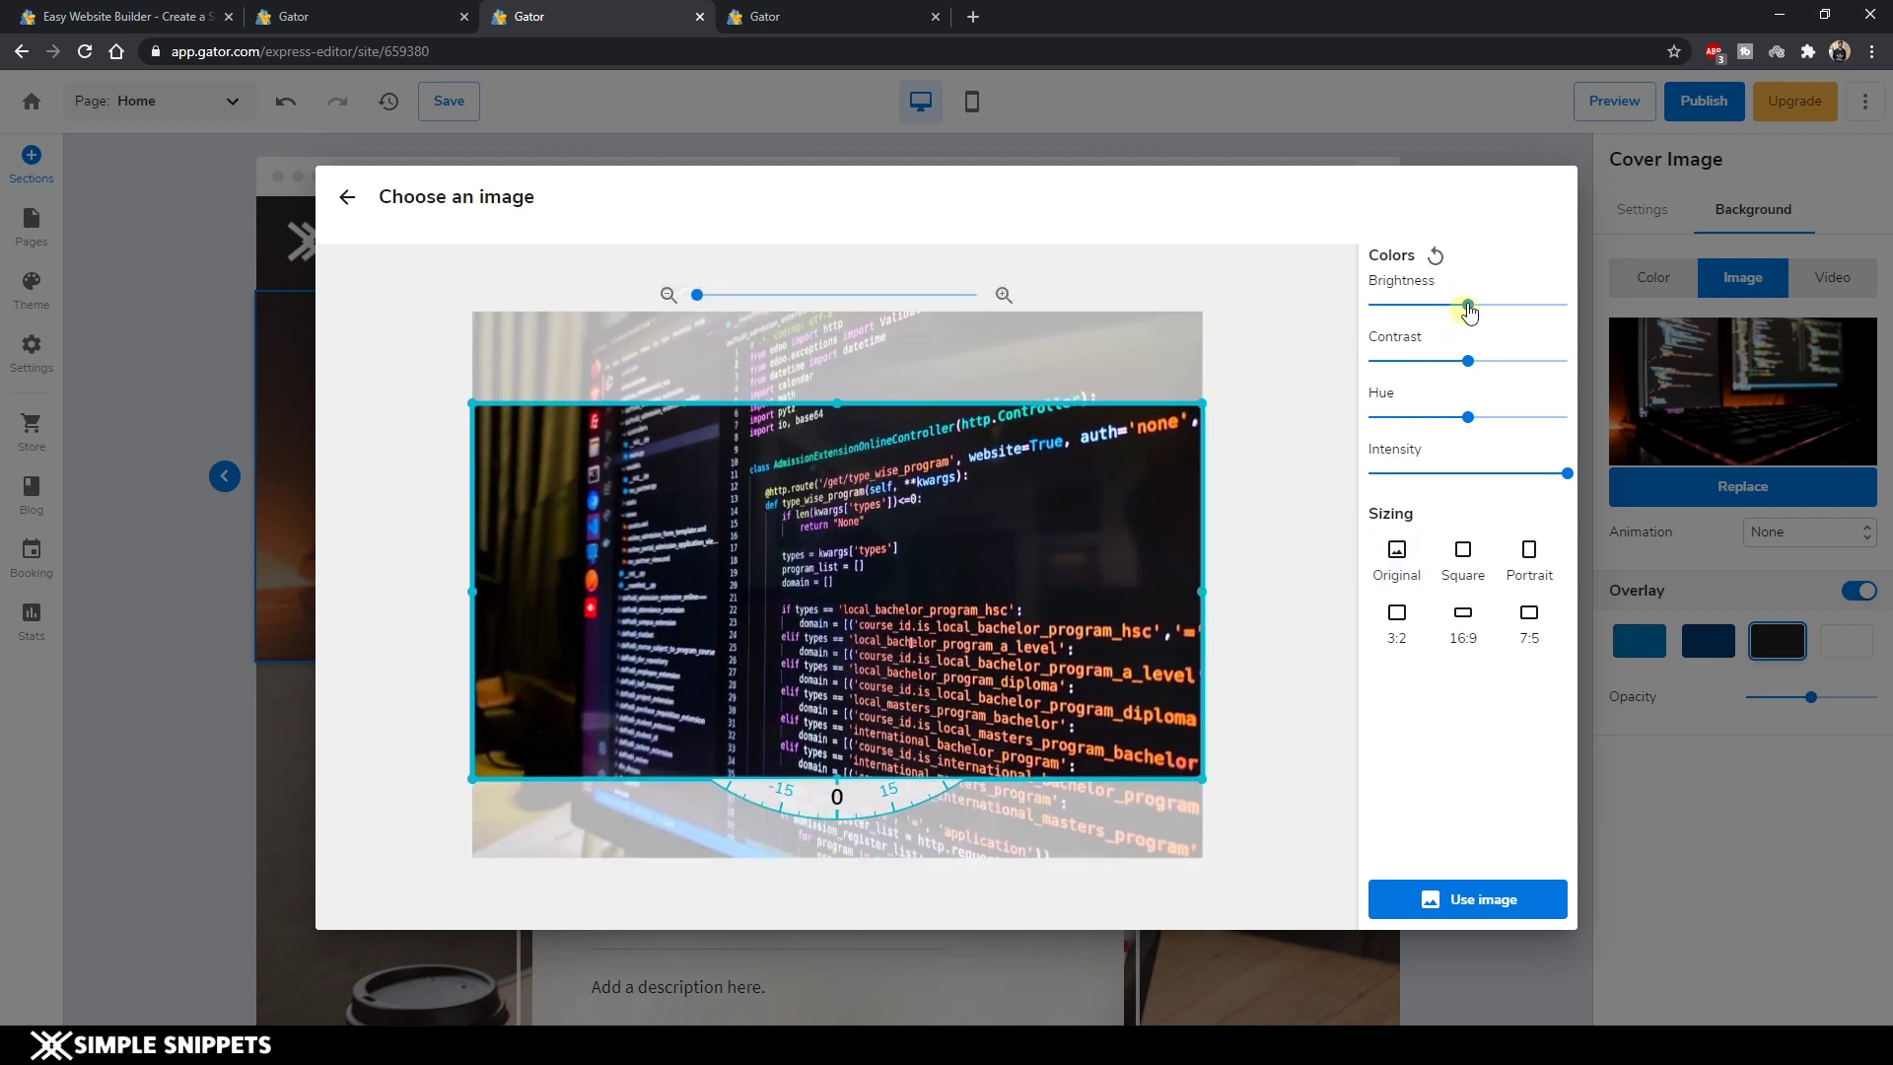
{"action": "left_click", "coordinate": [1505, 902]}
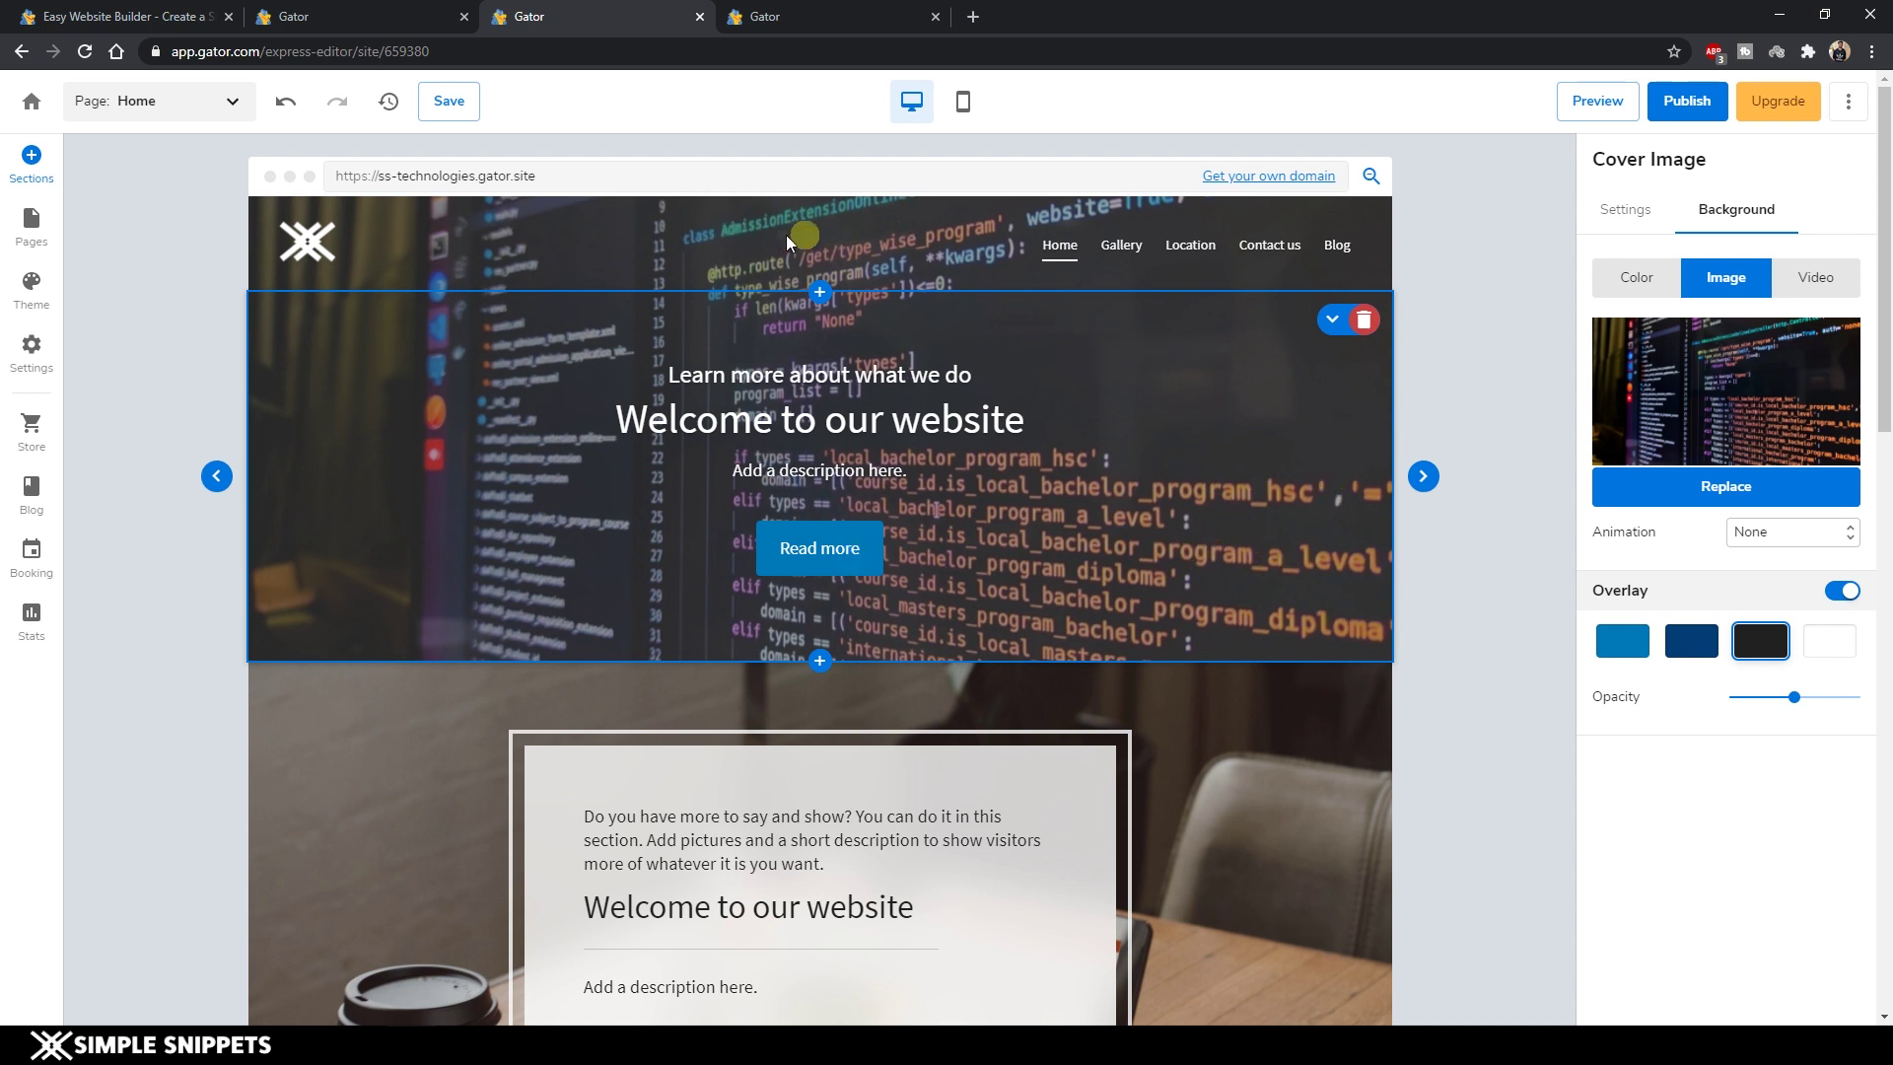
Disconnect the navigation bar from the cover and give it a solid dark colour background.
{"action": "left_click", "coordinate": [619, 237]}
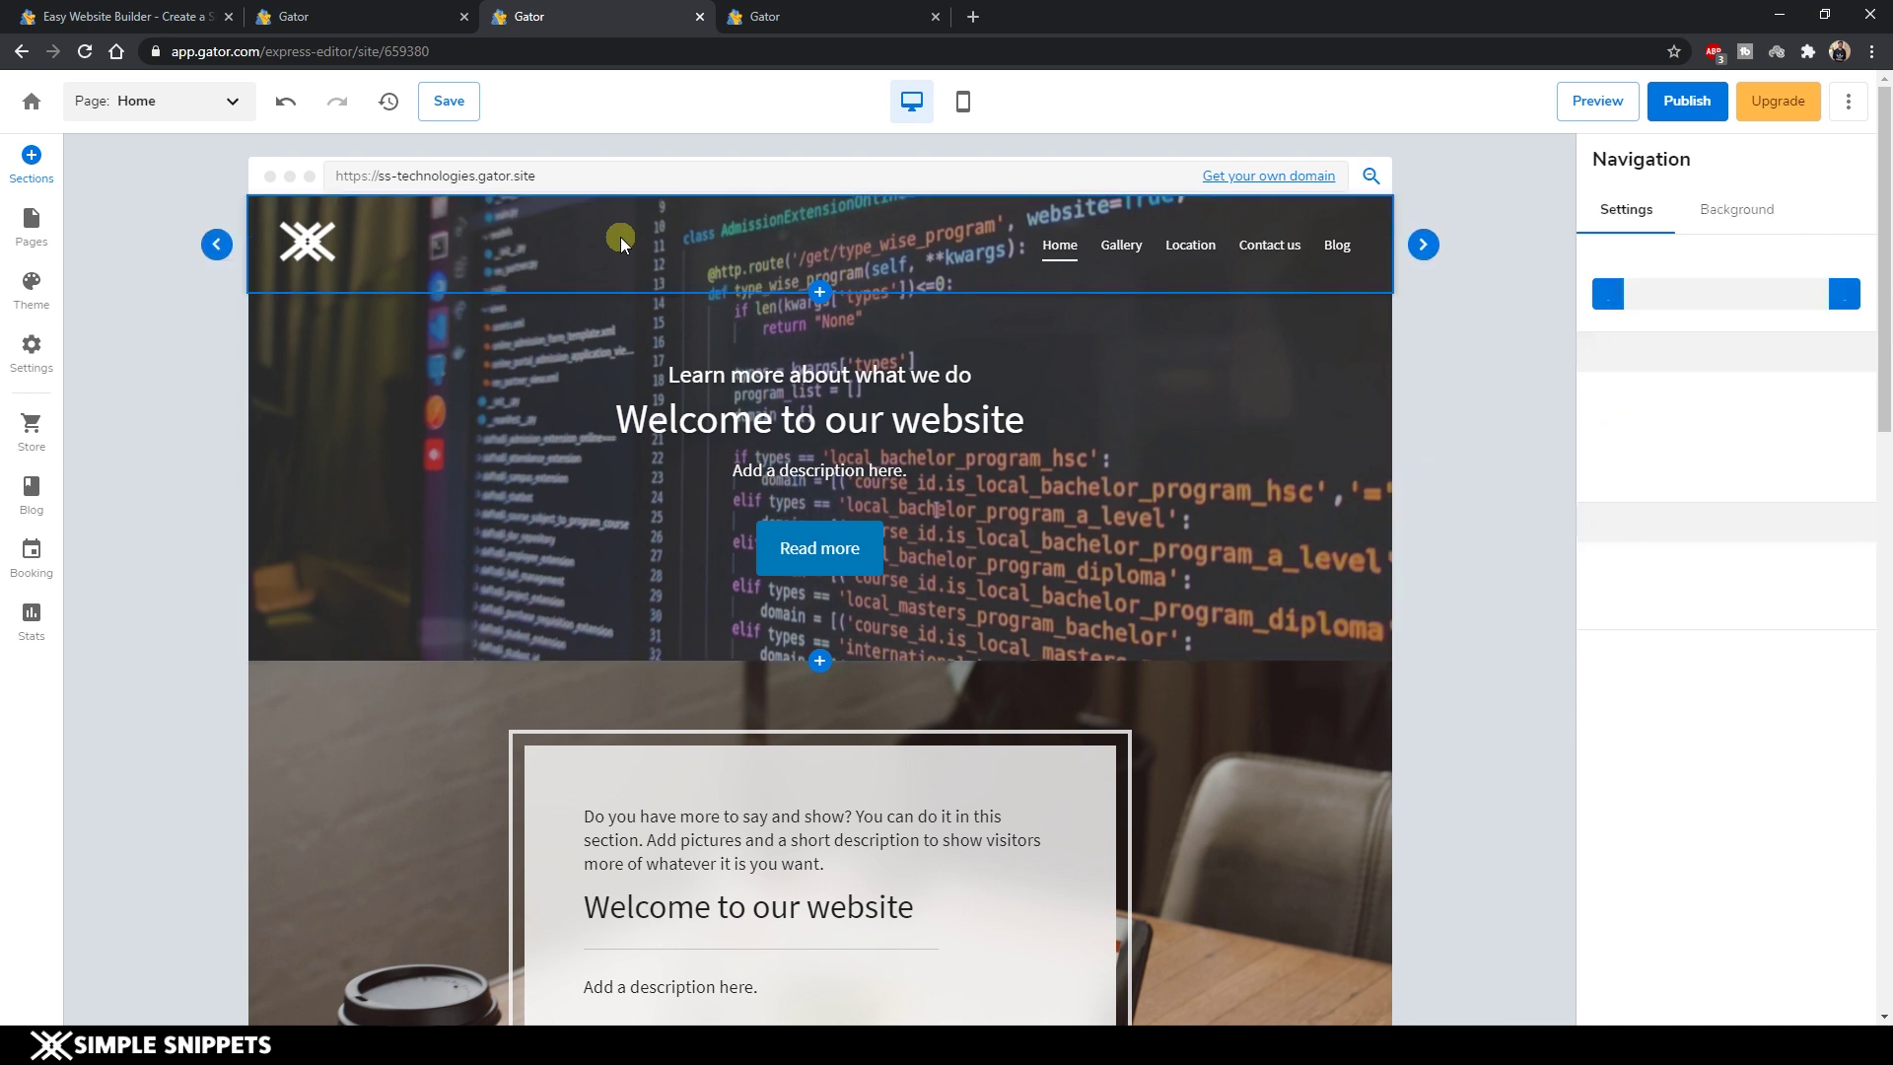
{"action": "left_click", "coordinate": [1739, 209]}
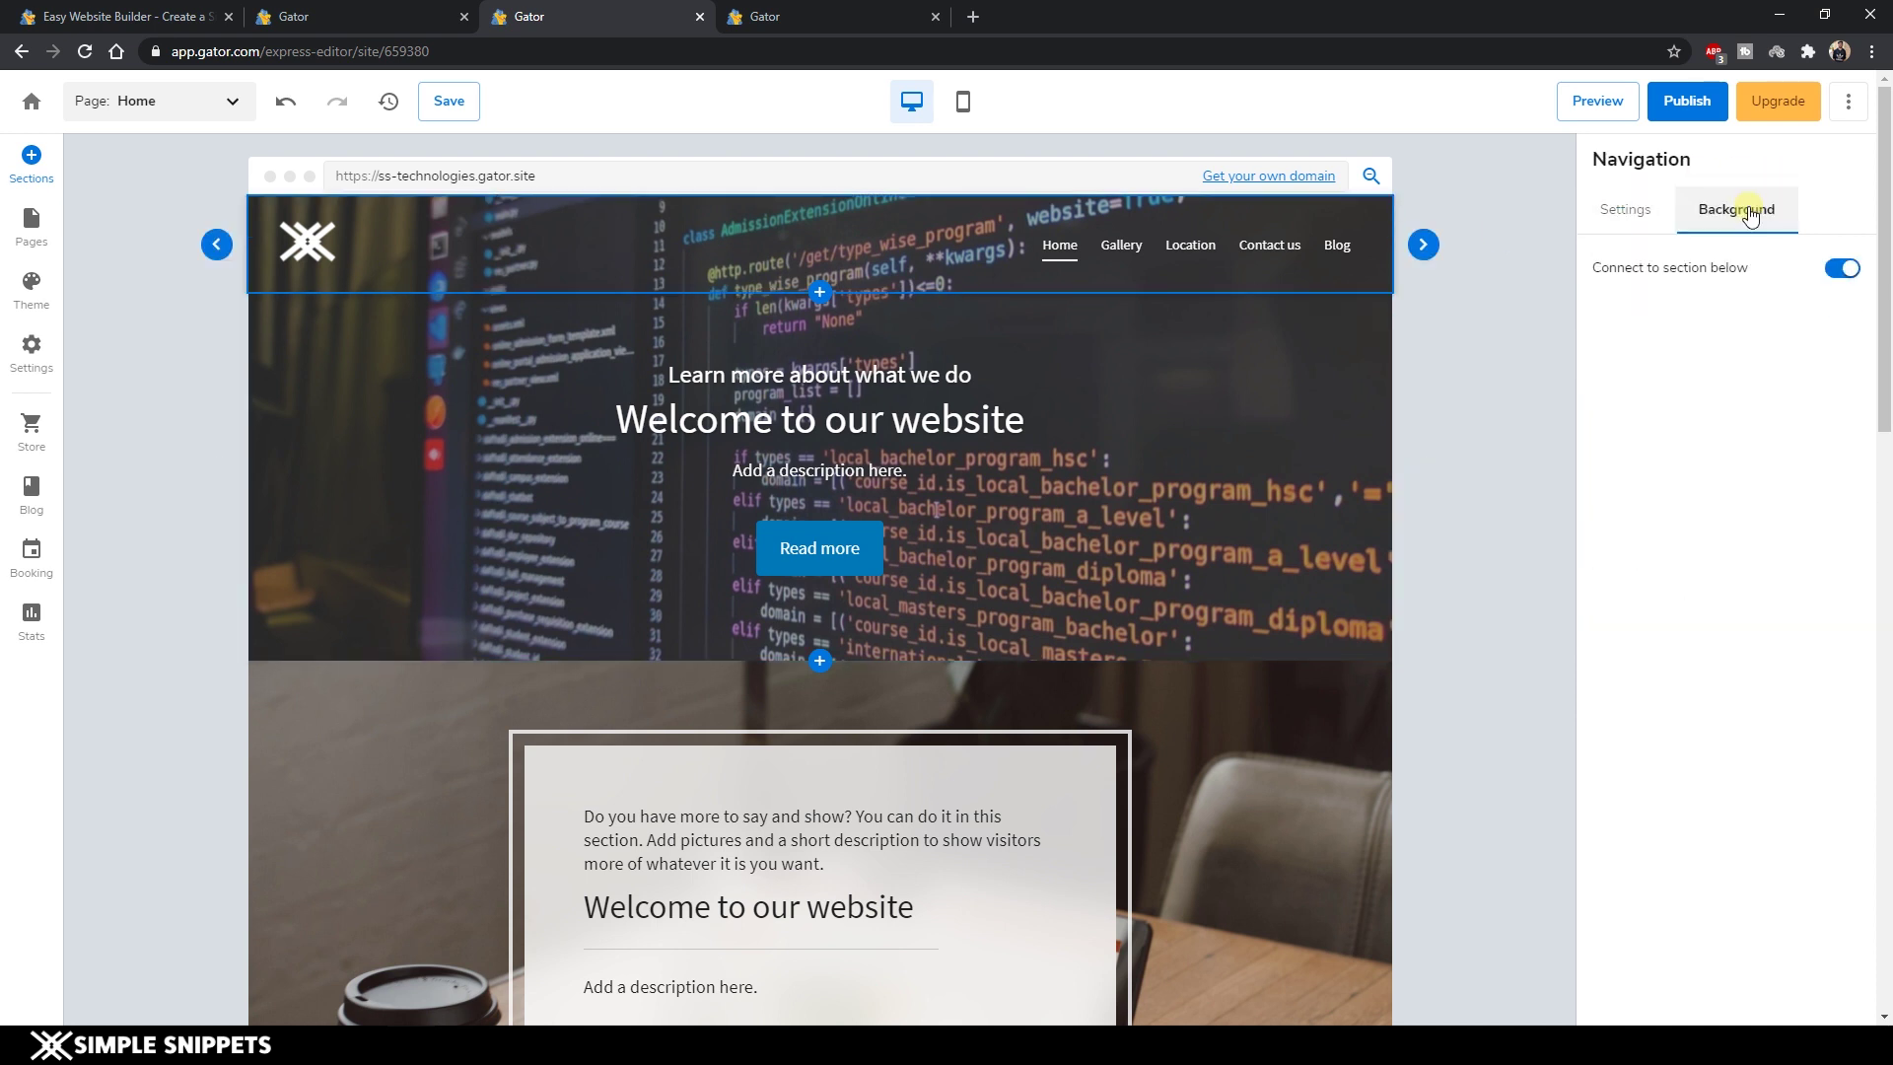
{"action": "left_click", "coordinate": [1841, 271]}
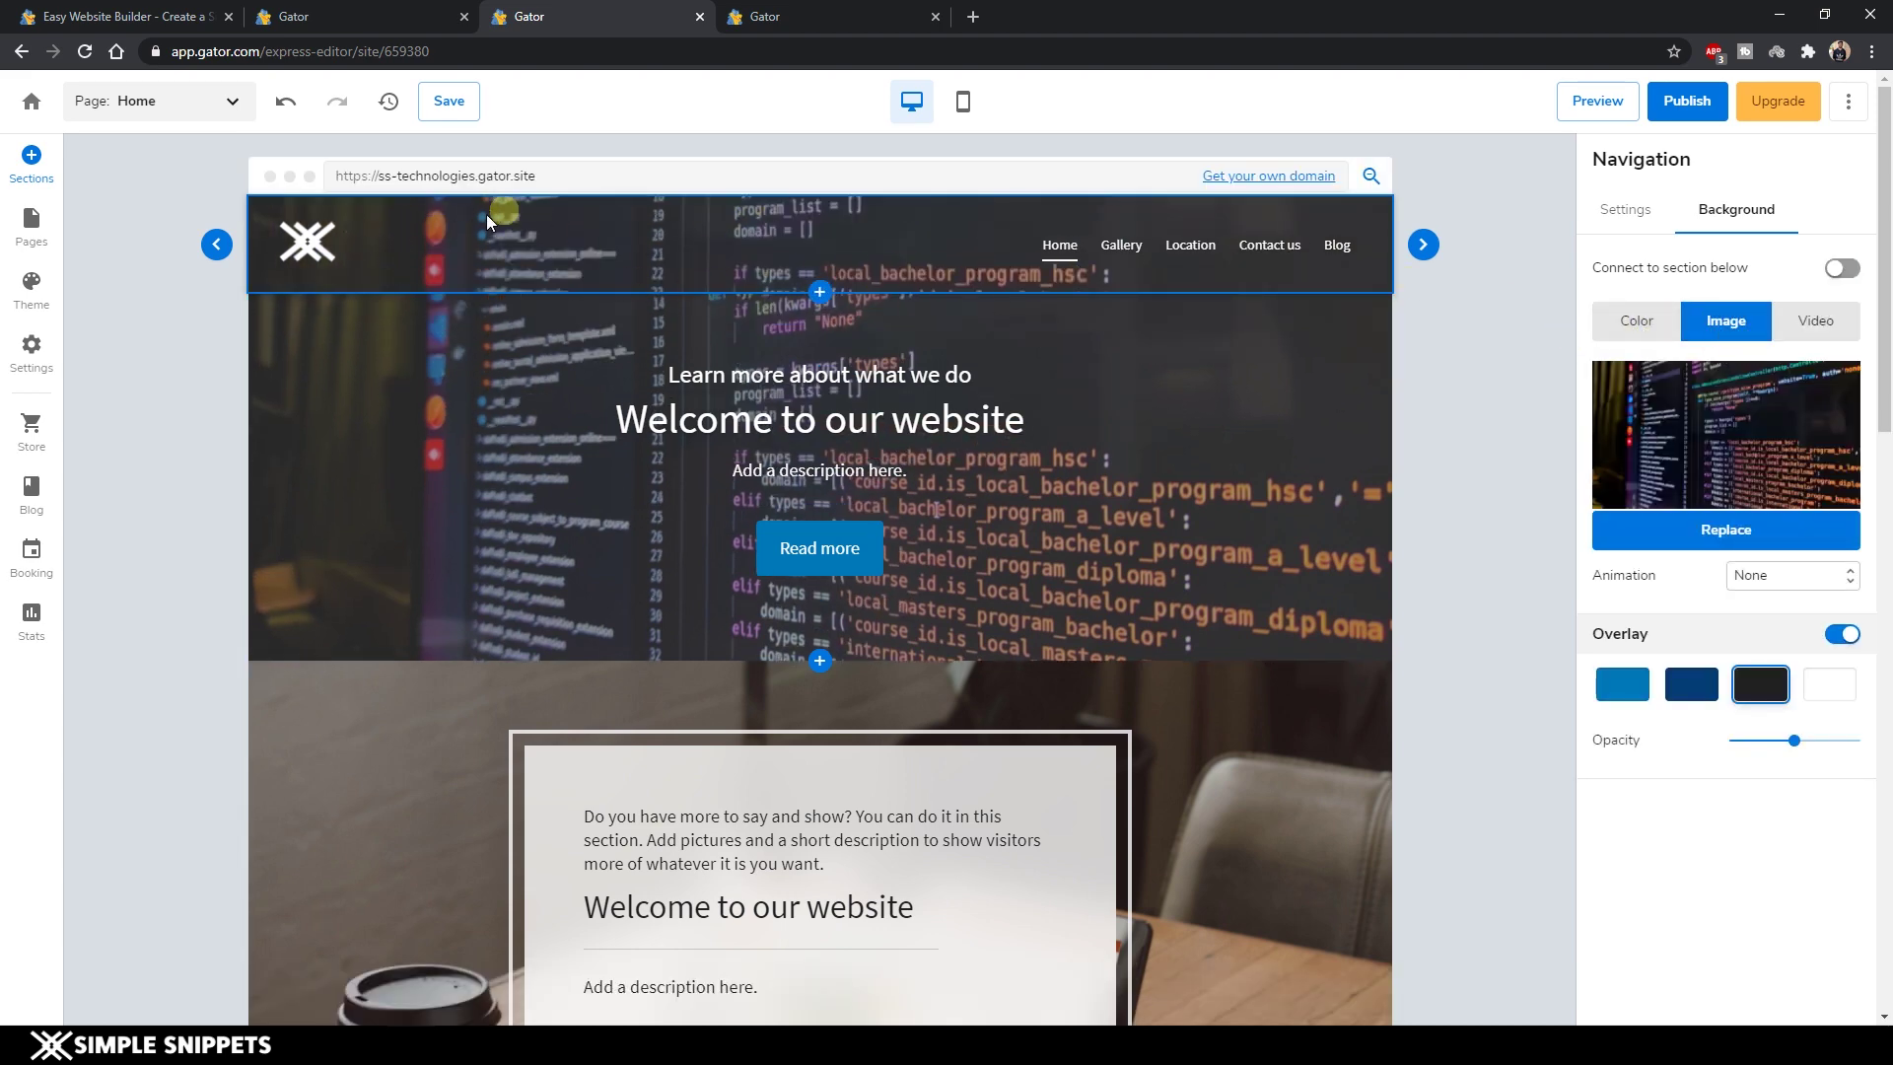
{"action": "left_click", "coordinate": [1638, 322]}
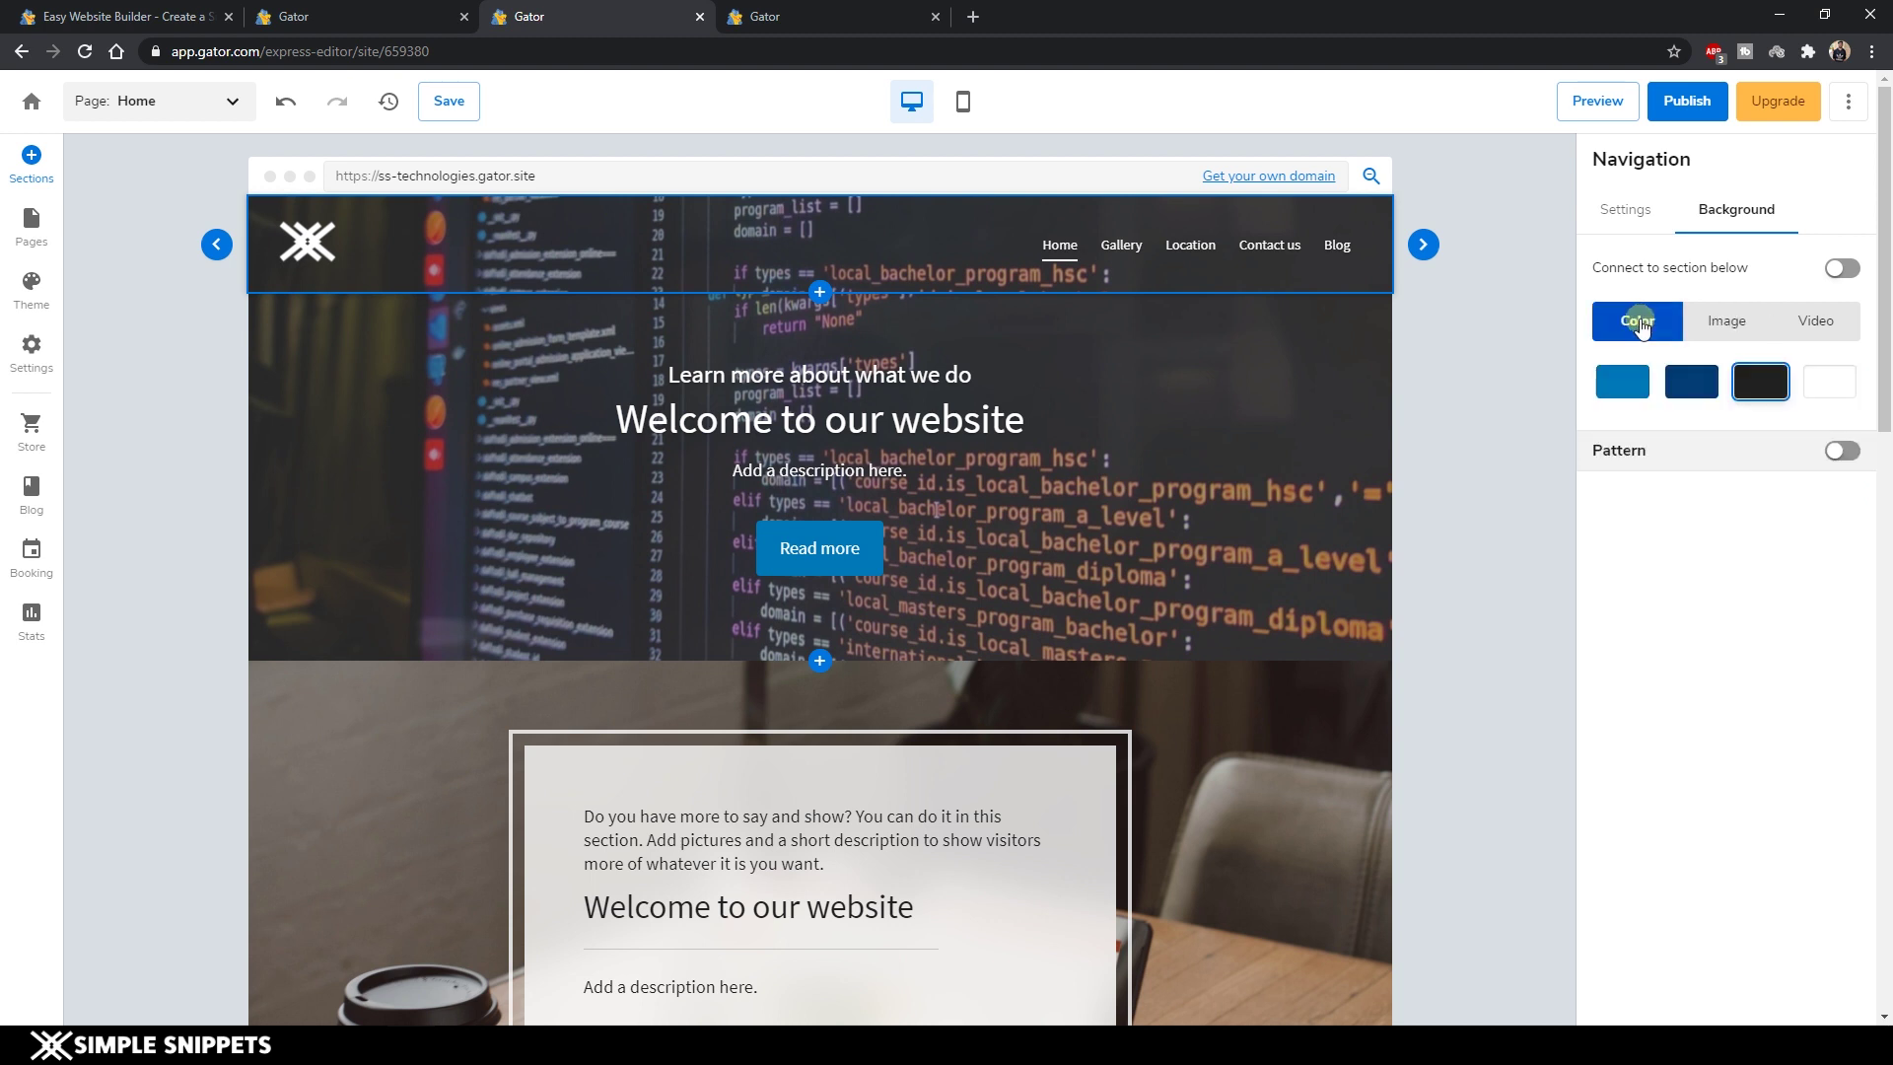
{"action": "left_click", "coordinate": [1814, 321]}
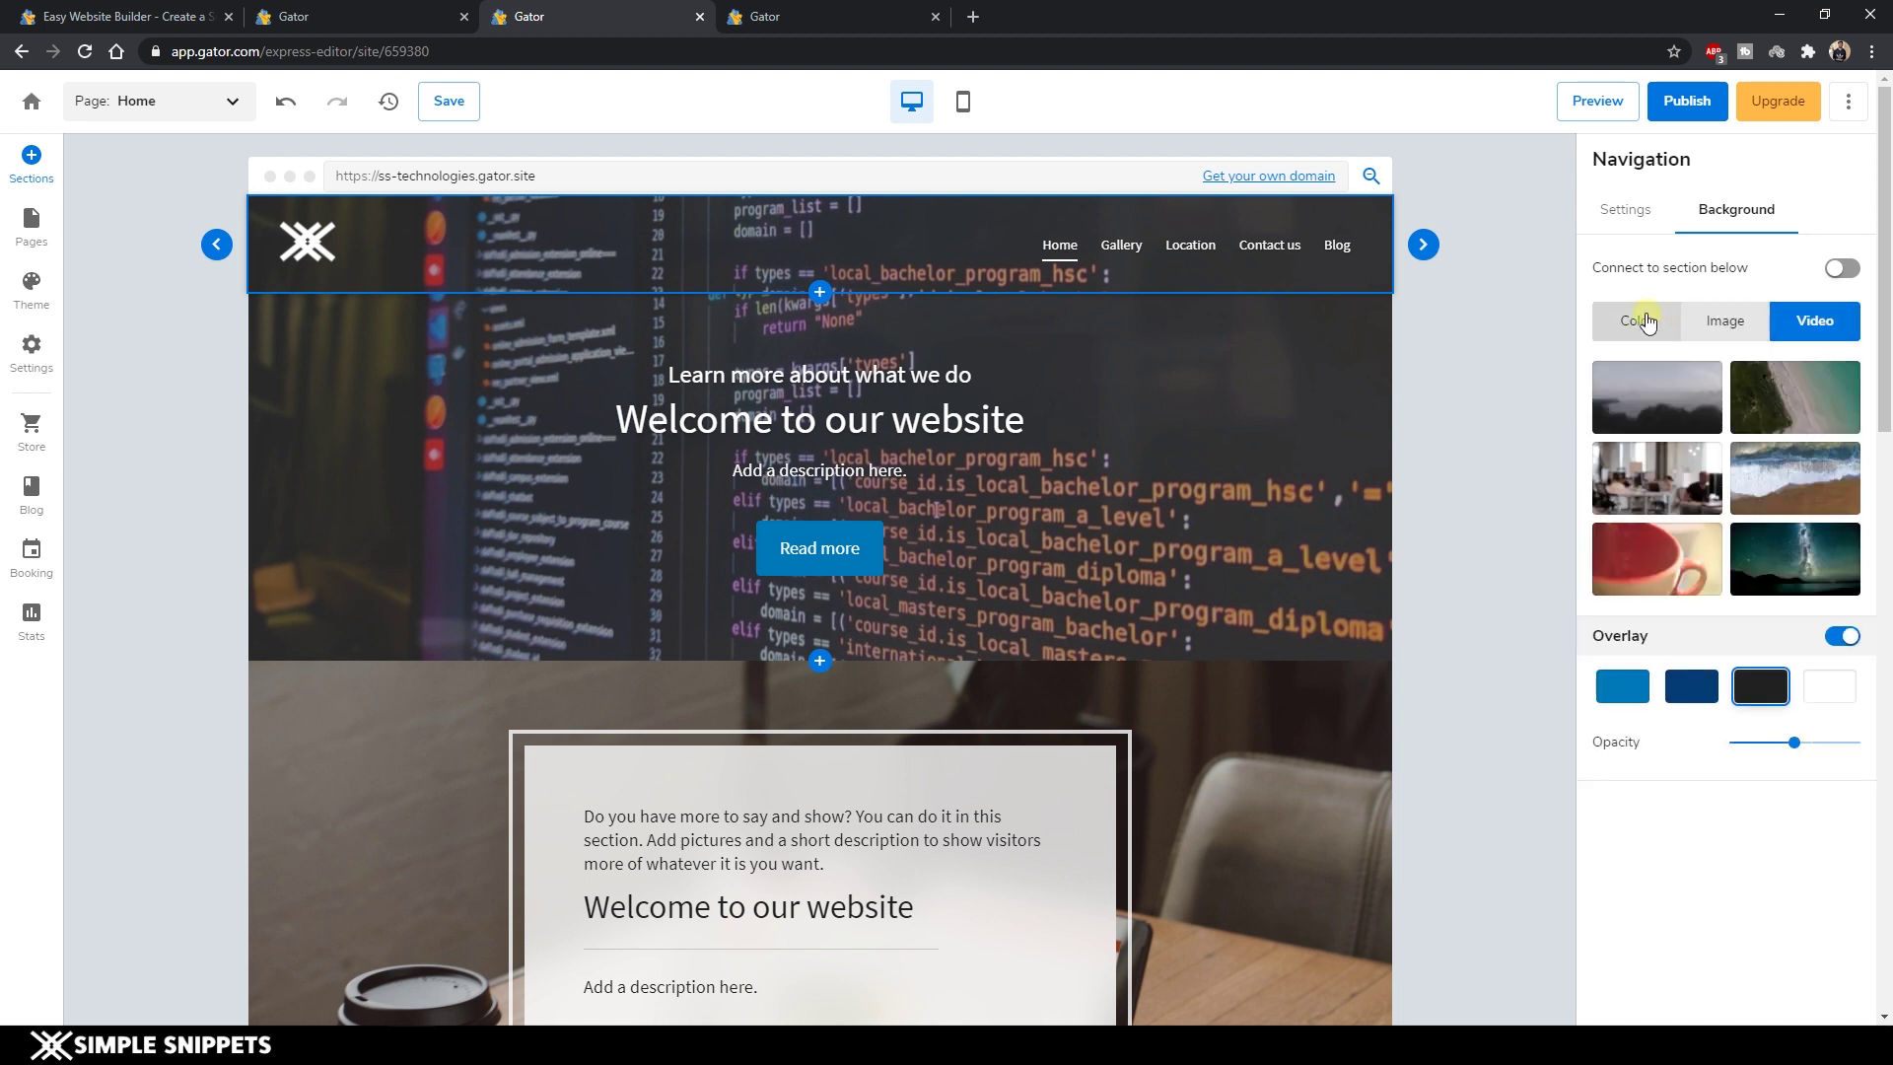
{"action": "left_click", "coordinate": [1644, 321]}
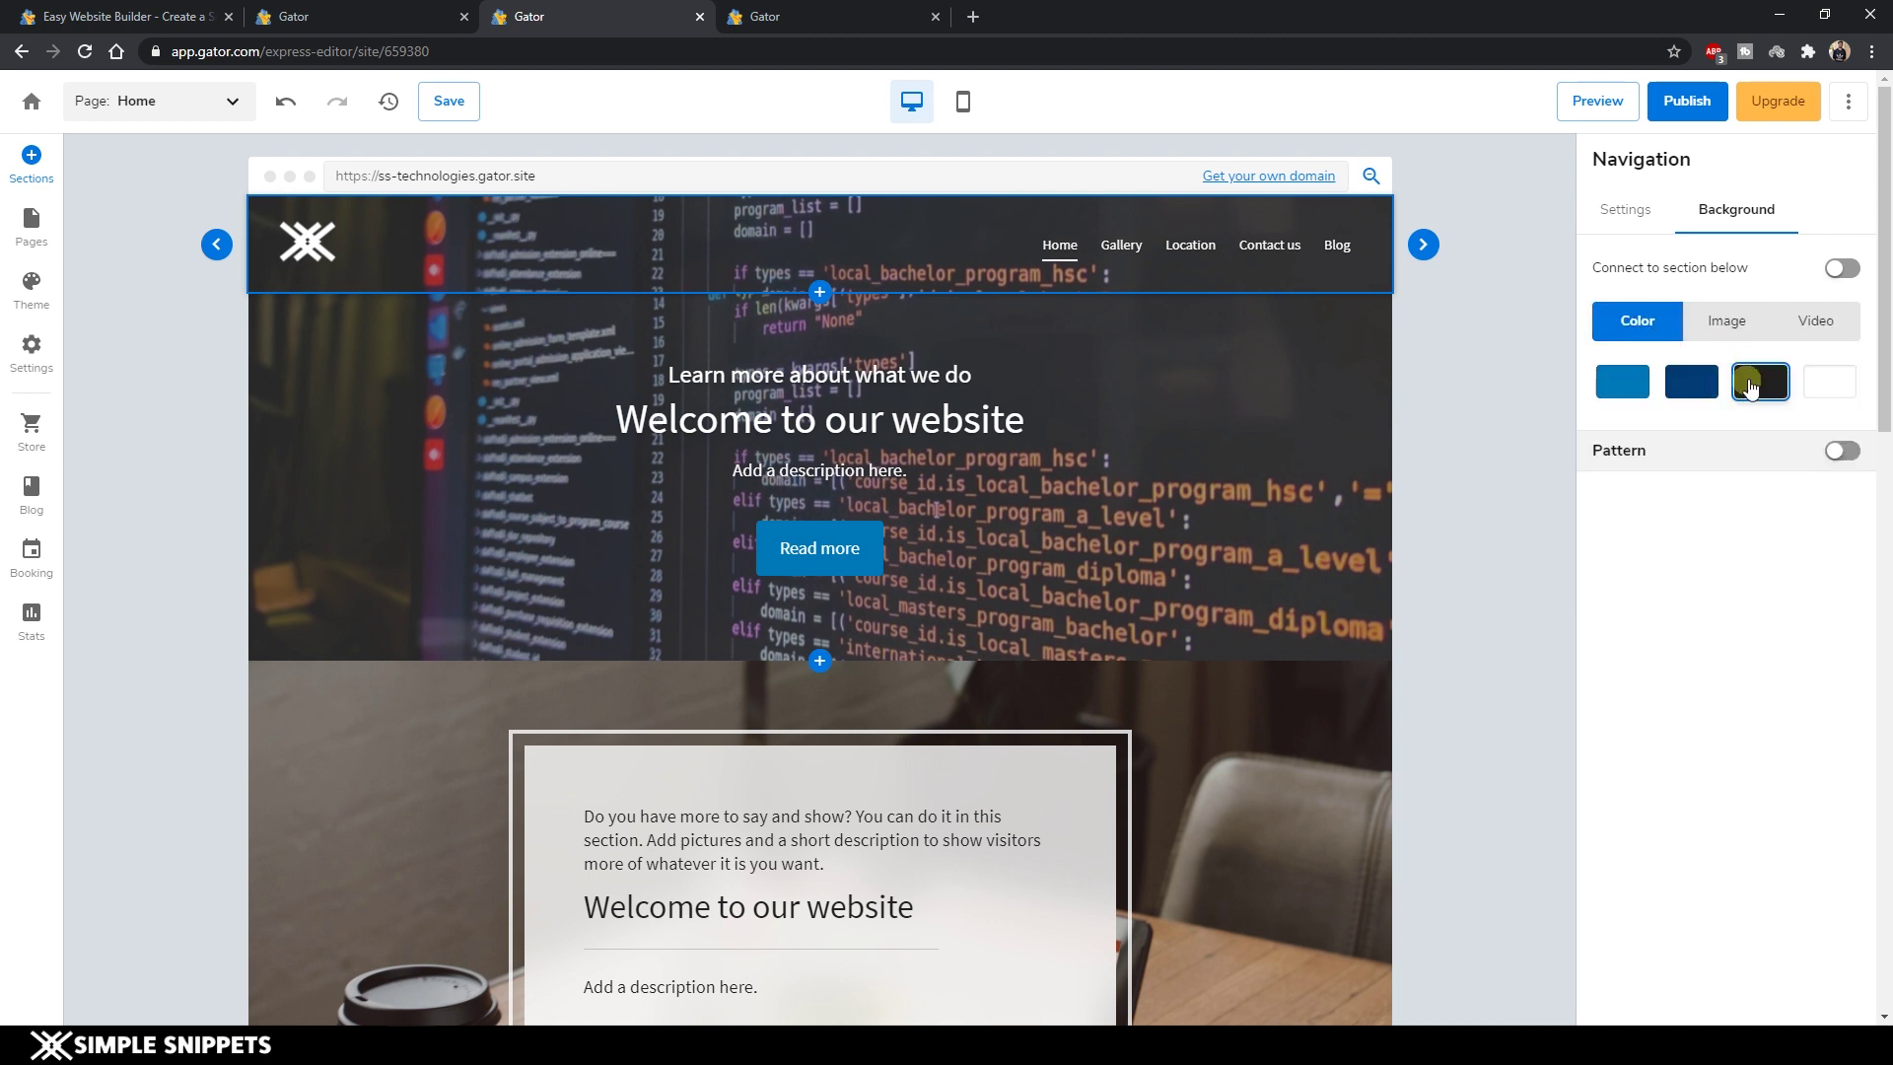
{"action": "left_click", "coordinate": [1763, 385]}
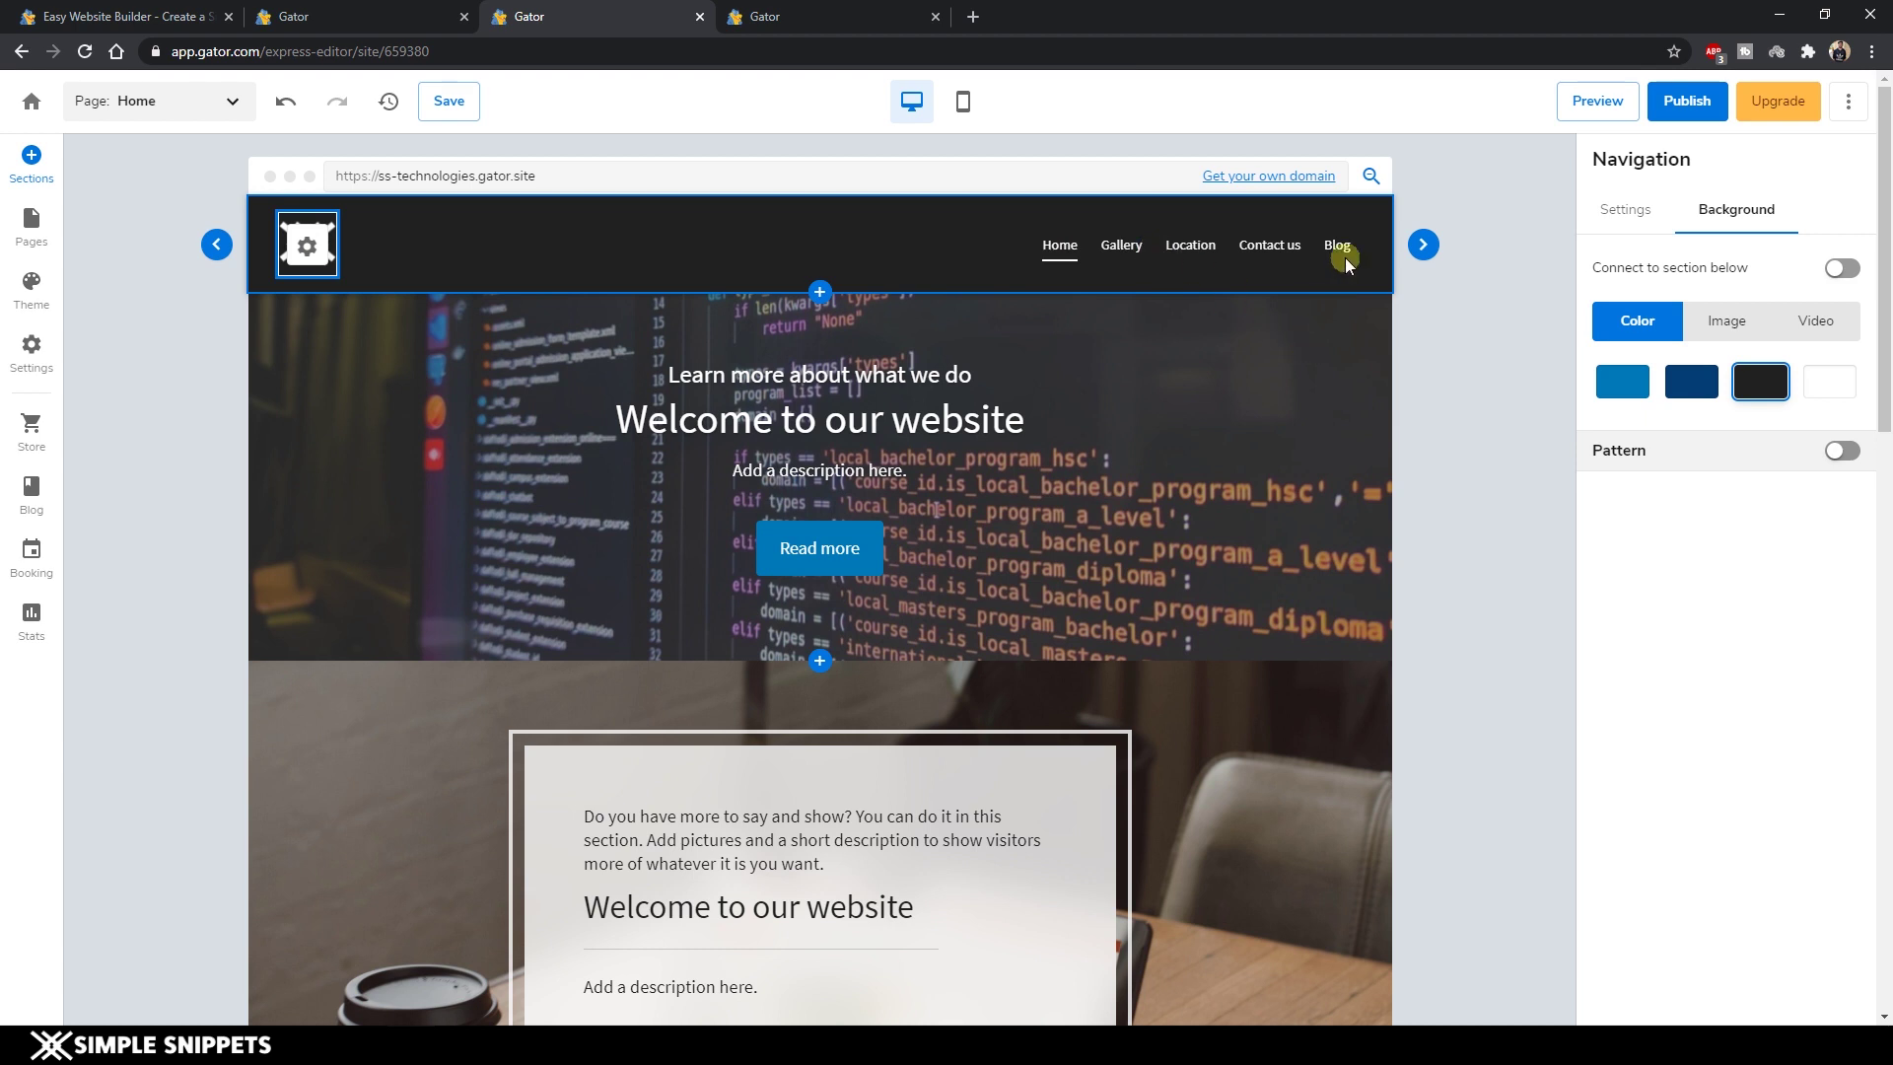
Show the SS technologies site title beside the logo and enlarge it four sizes.
{"action": "left_click", "coordinate": [312, 252]}
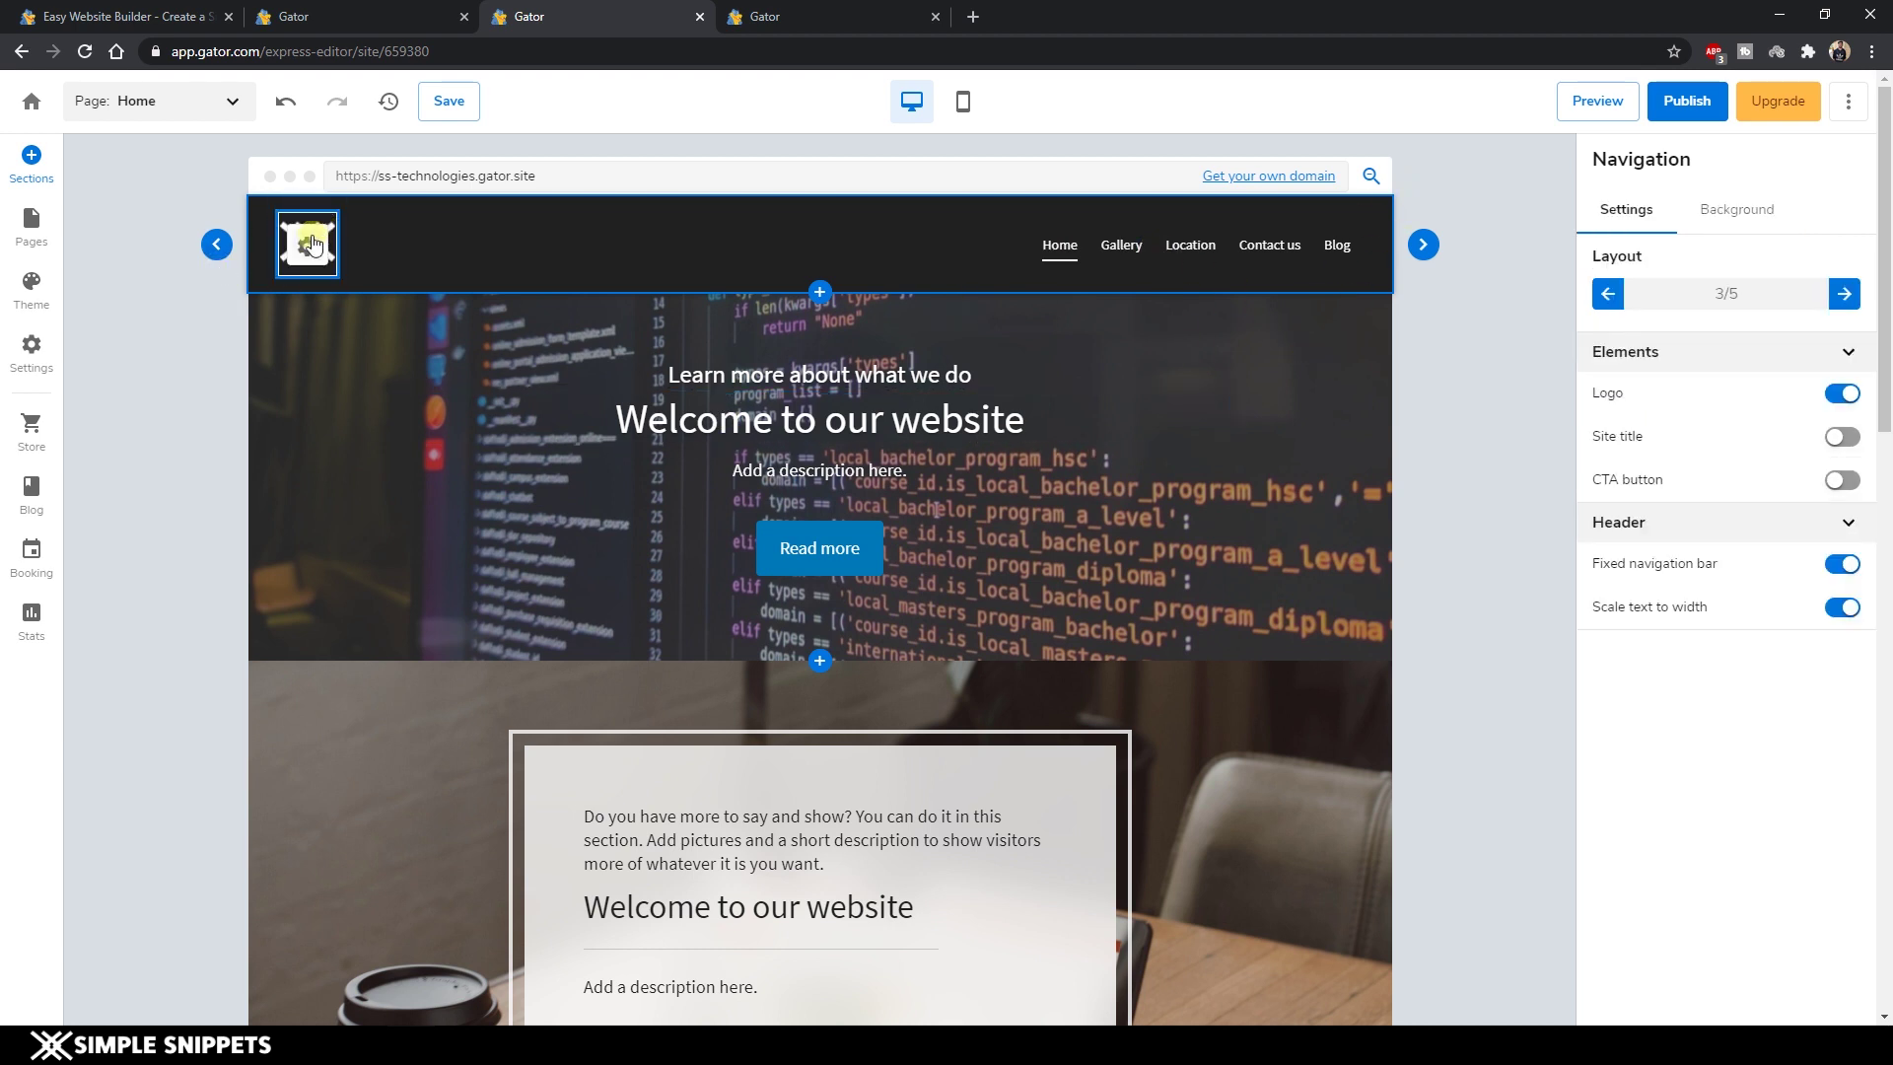
{"action": "left_click", "coordinate": [313, 245]}
{"action": "left_click", "coordinate": [1842, 437]}
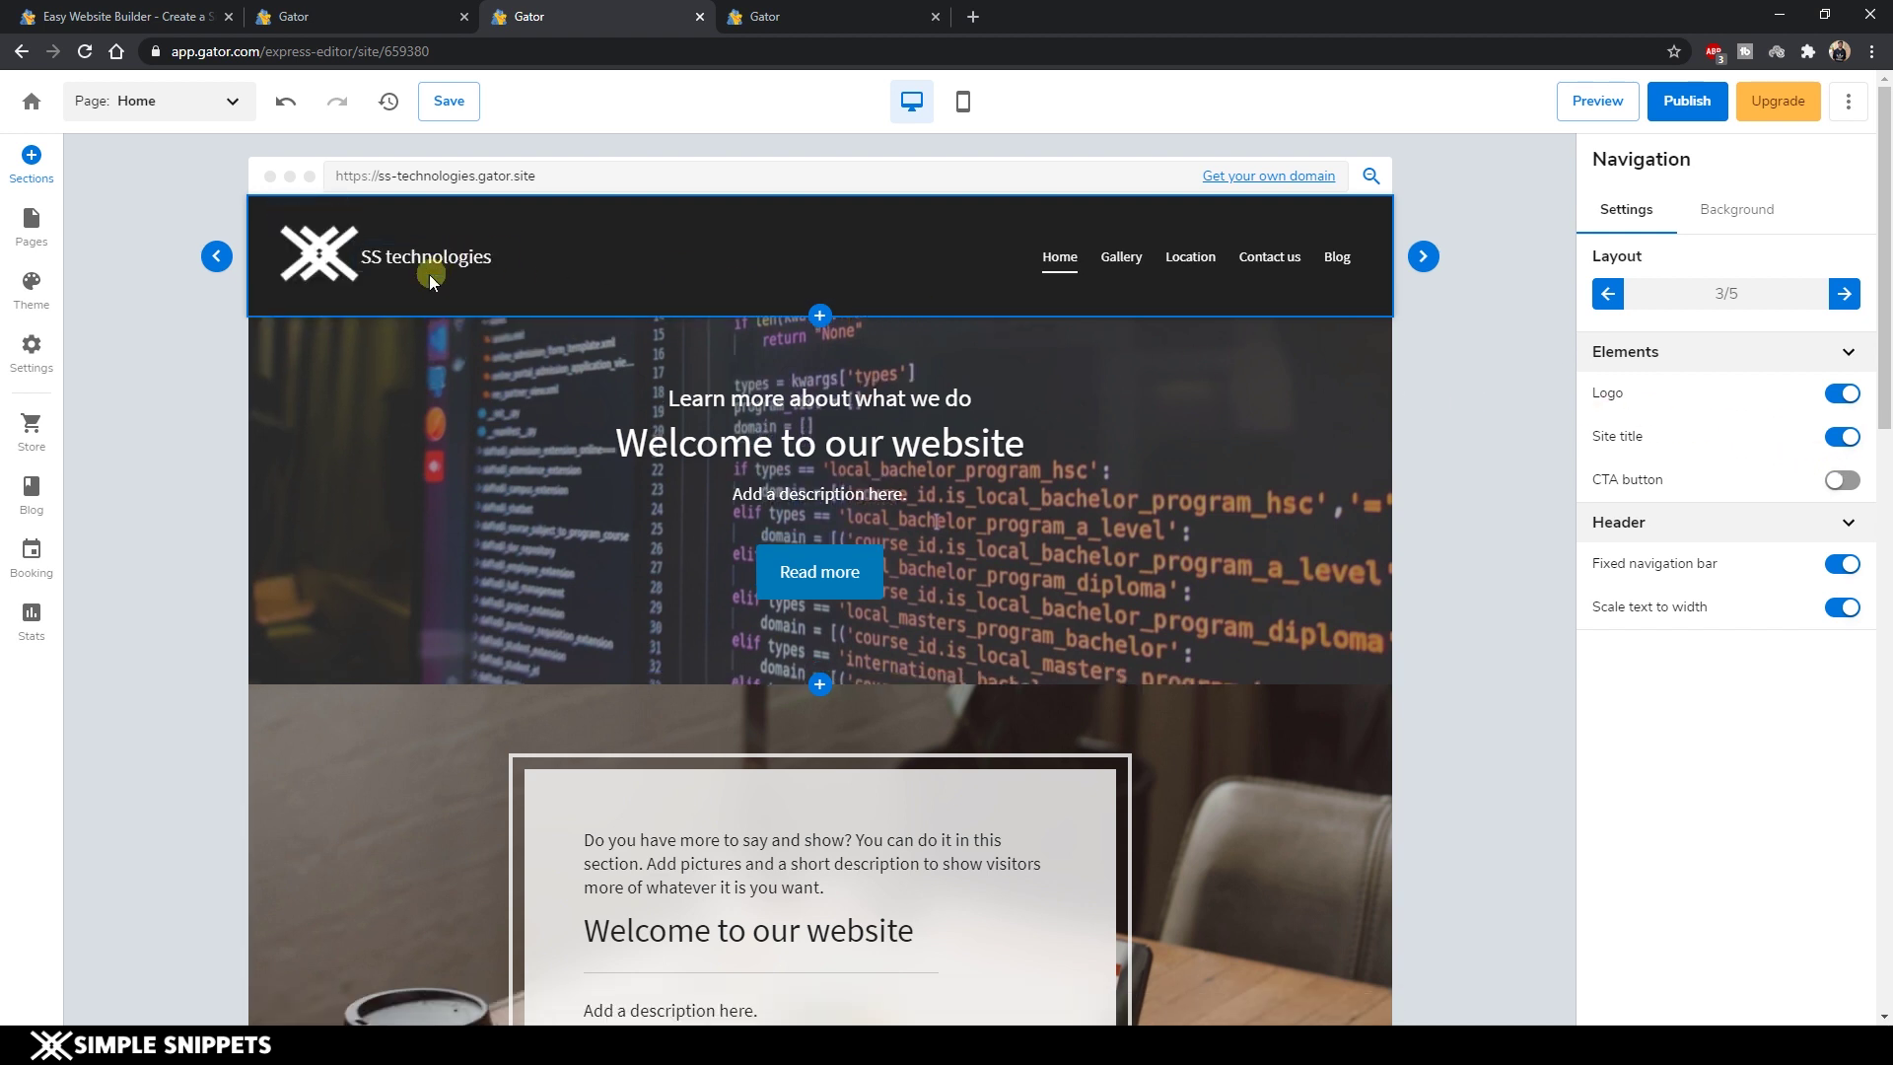
{"action": "left_click", "coordinate": [438, 261]}
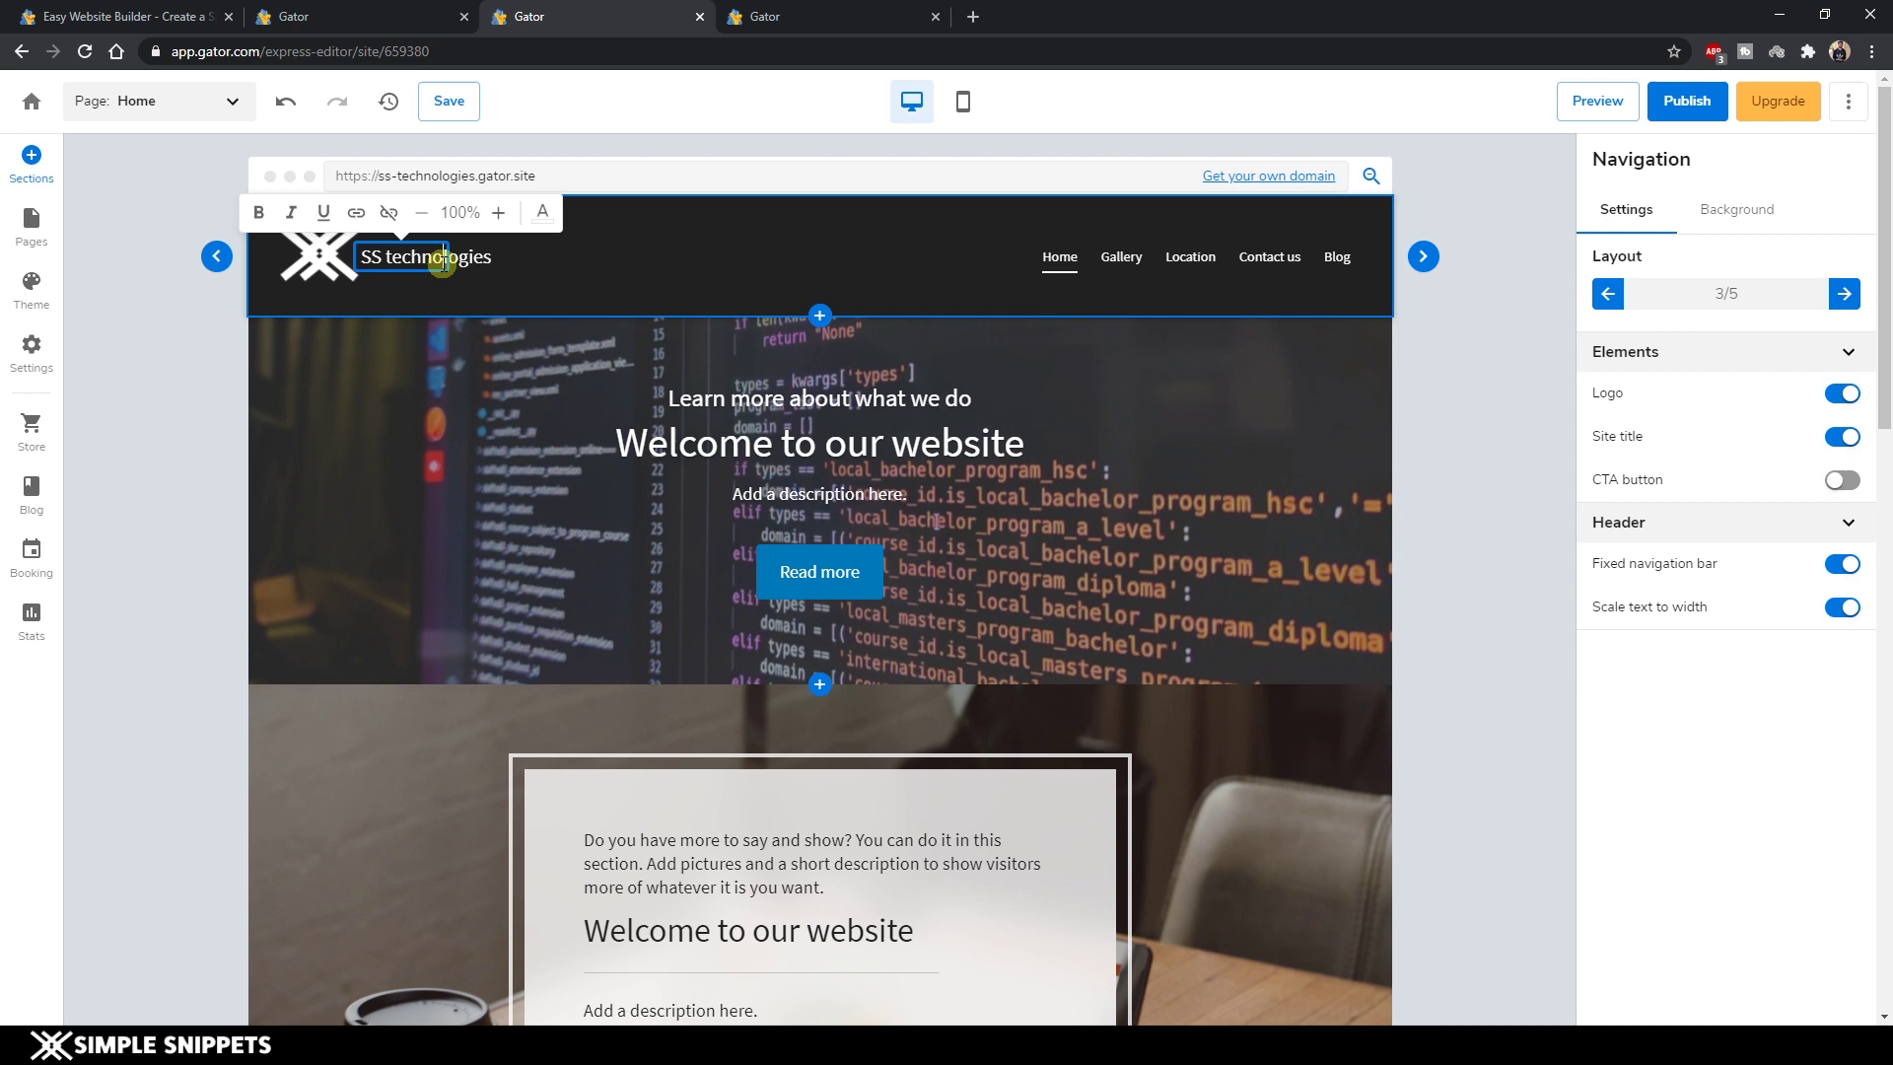
{"action": "left_click", "coordinate": [498, 215]}
{"action": "left_click", "coordinate": [502, 216]}
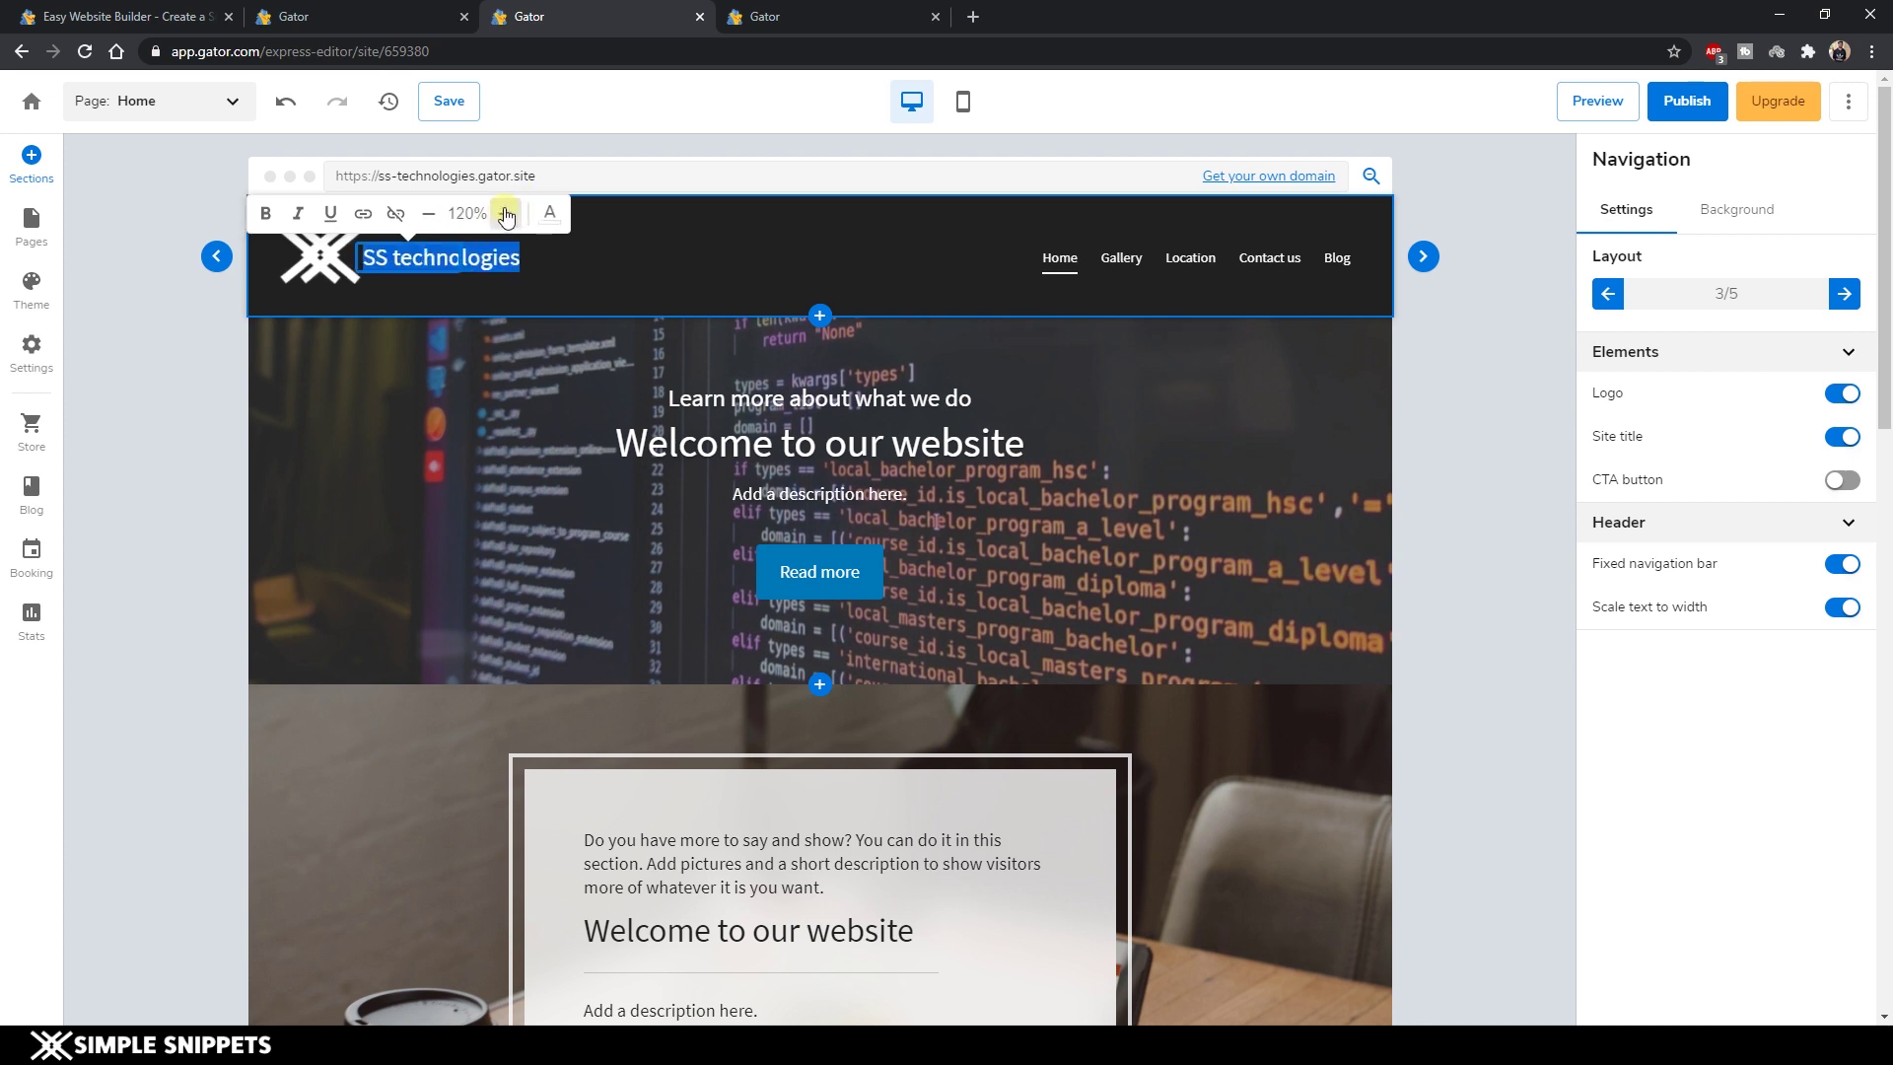
{"action": "left_click", "coordinate": [506, 217]}
{"action": "left_click", "coordinate": [506, 215]}
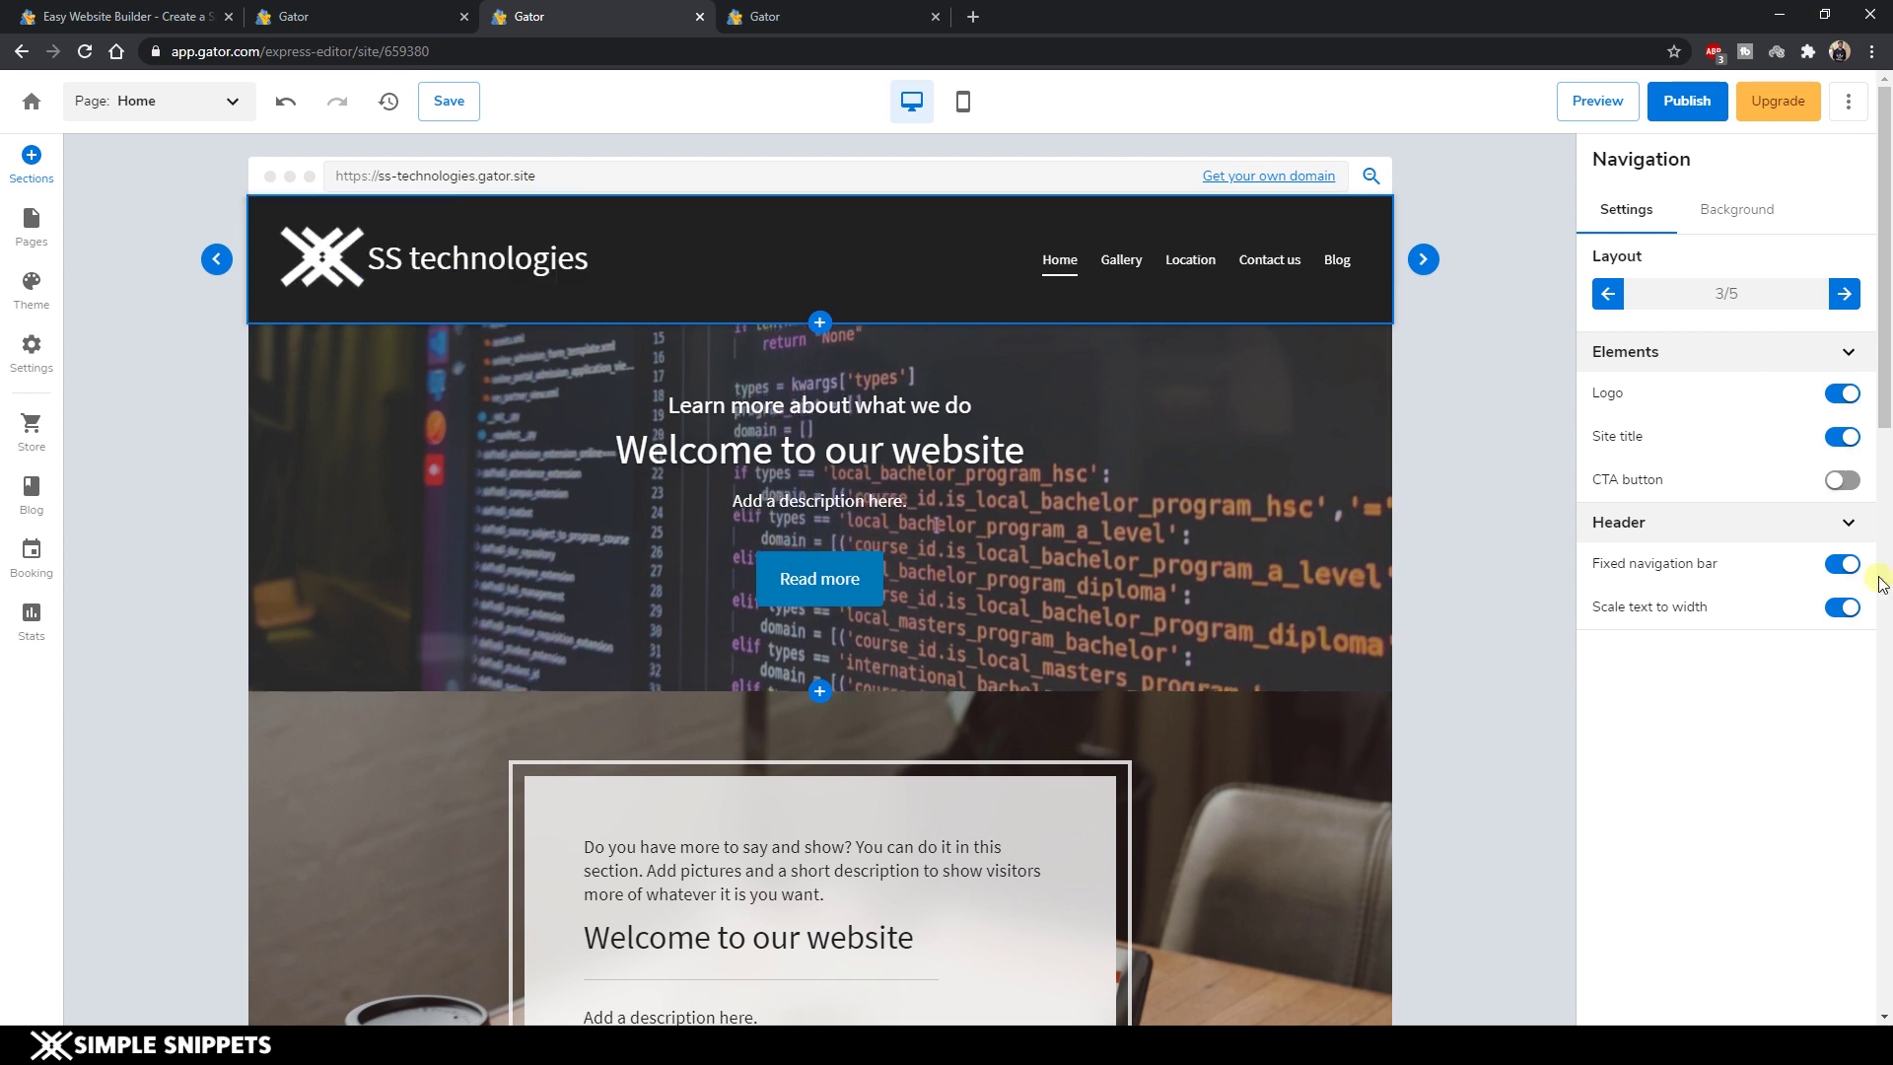
{"action": "left_click", "coordinate": [1841, 564]}
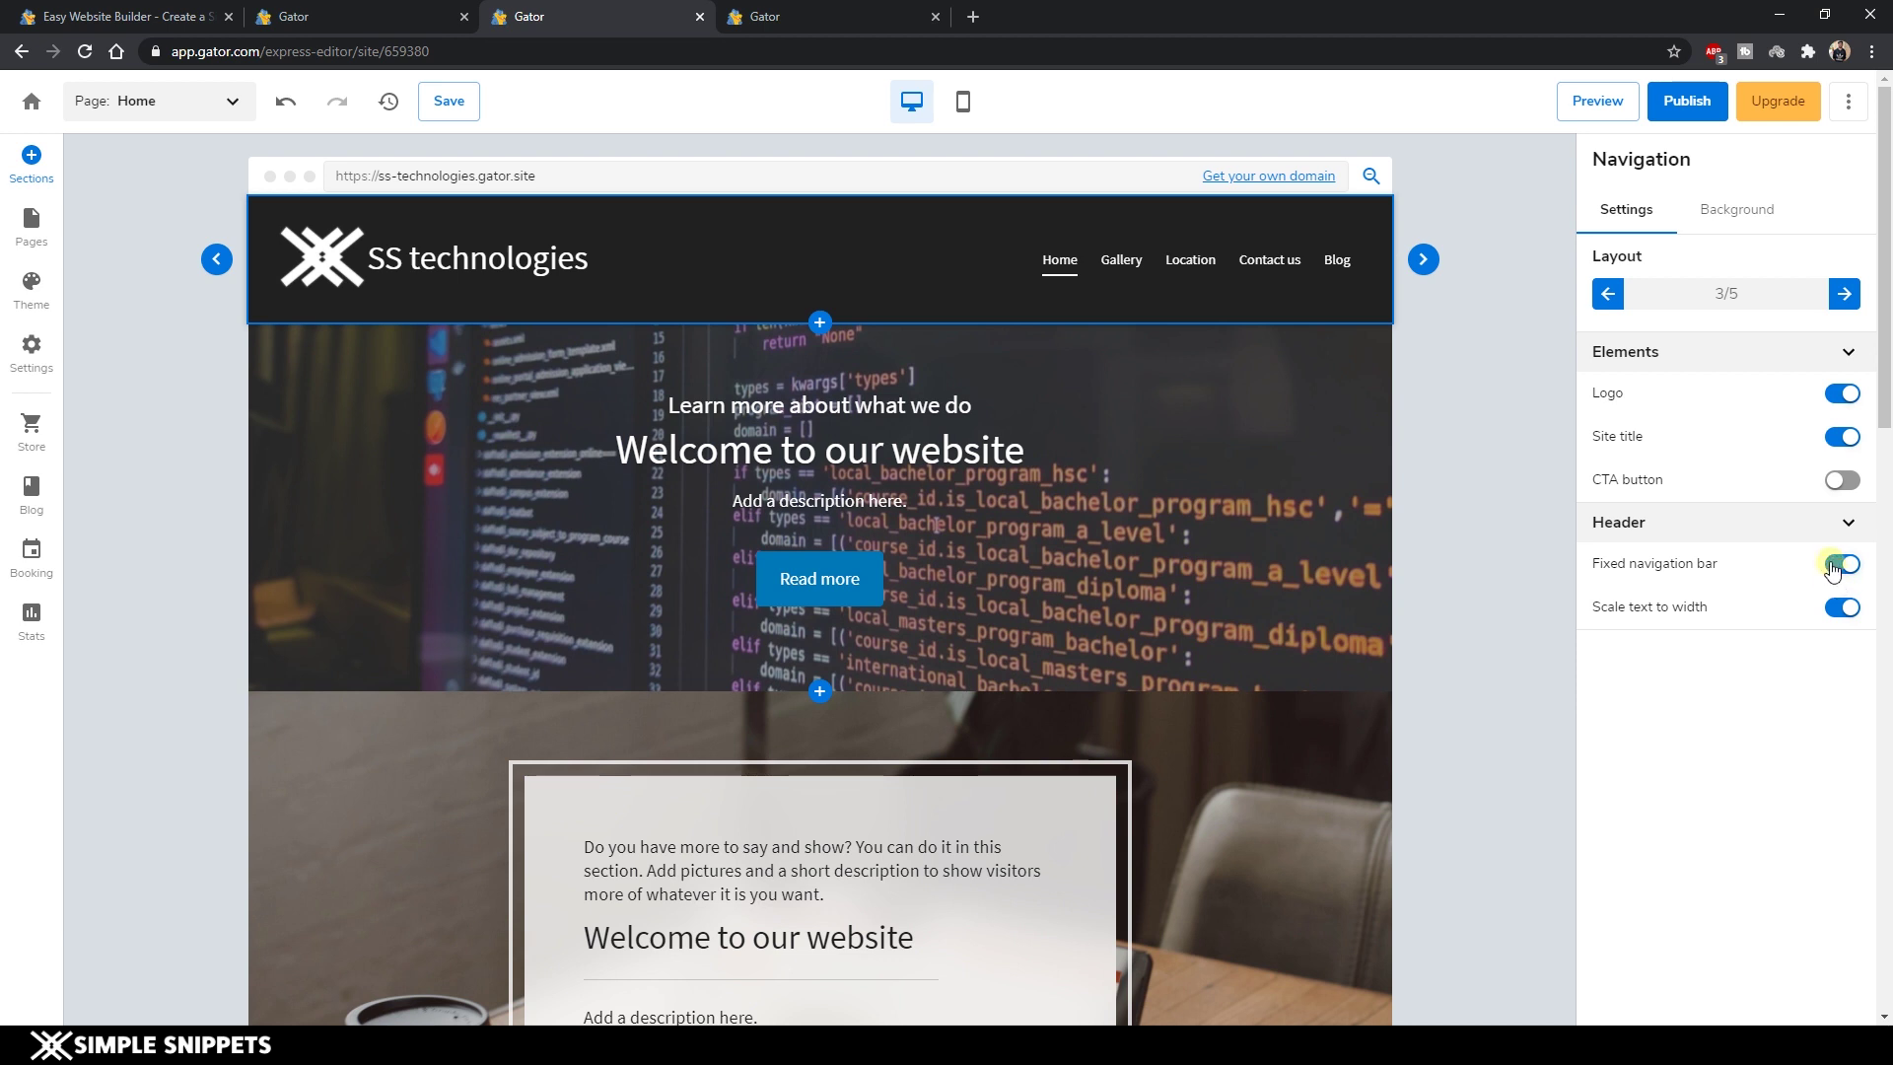
Turn off the fixed navigation bar and add a Call button to it.
{"action": "left_click", "coordinate": [1843, 575]}
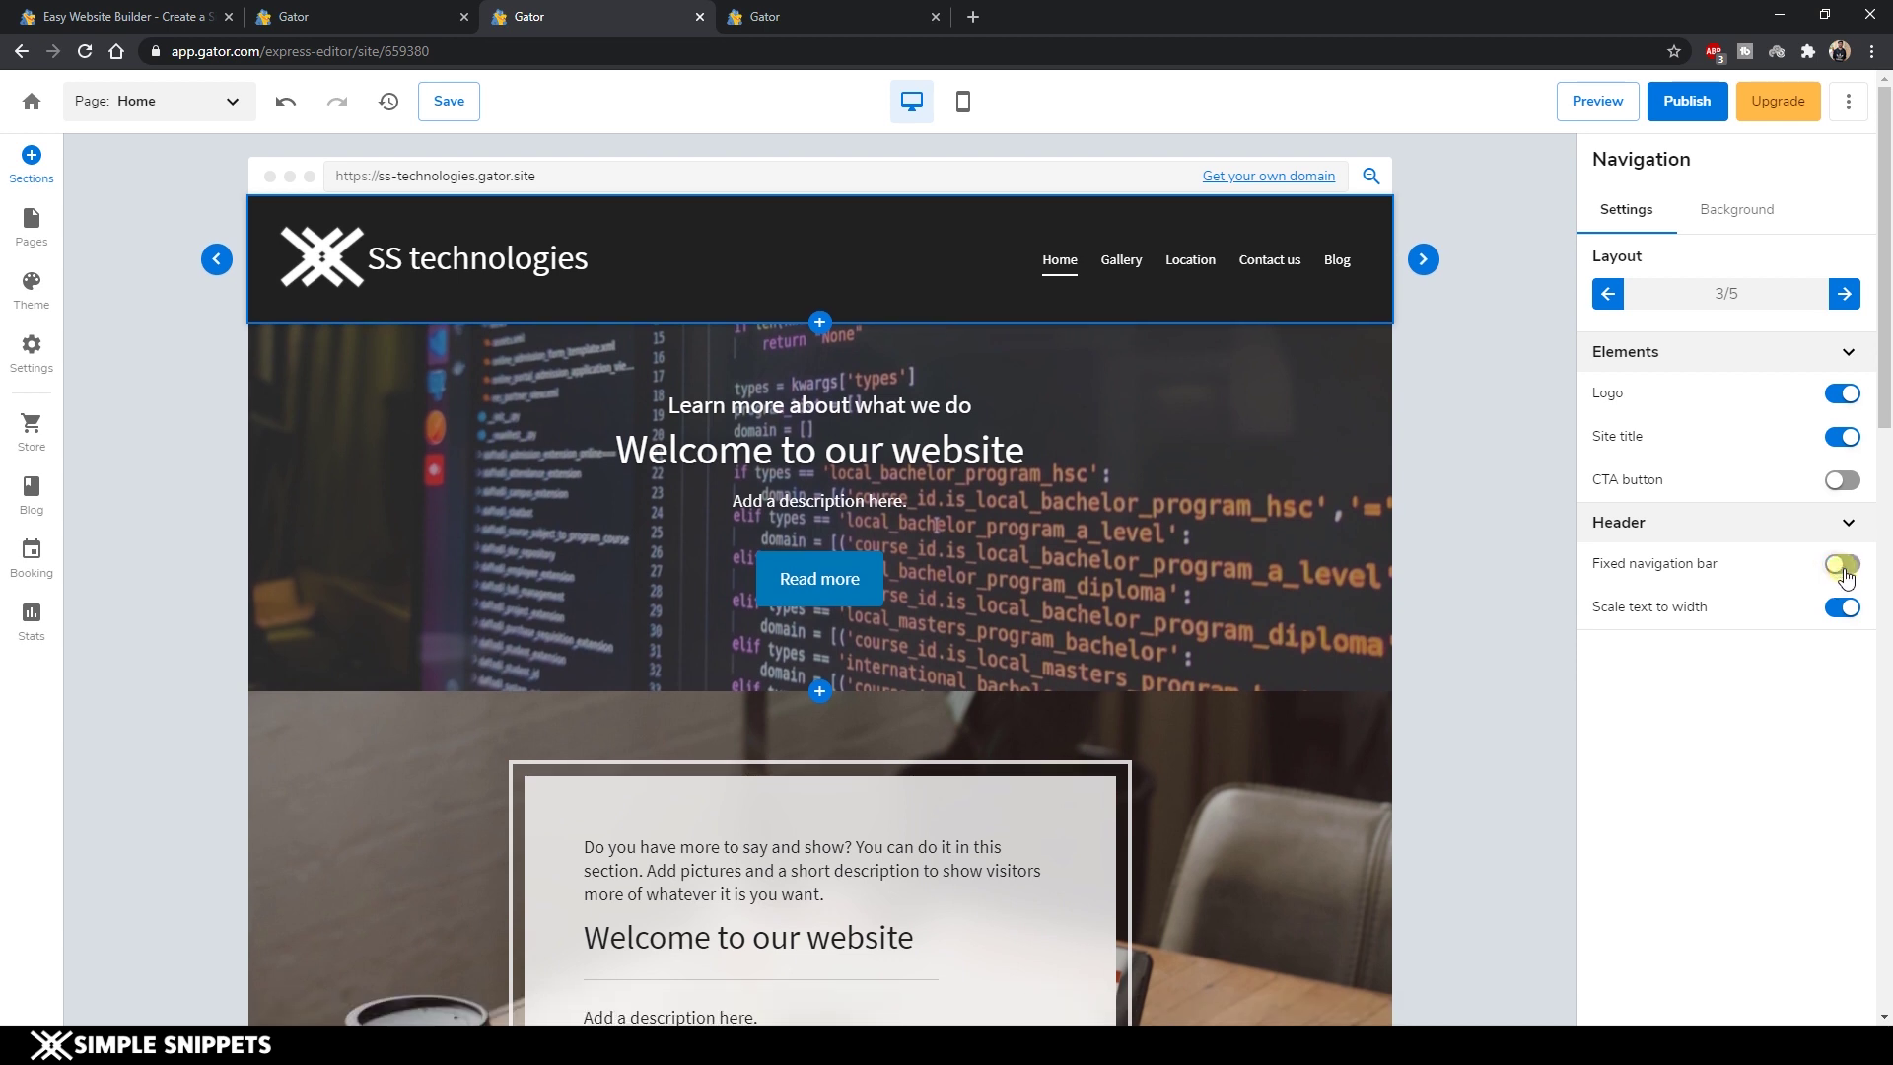
{"action": "left_click", "coordinate": [1844, 481]}
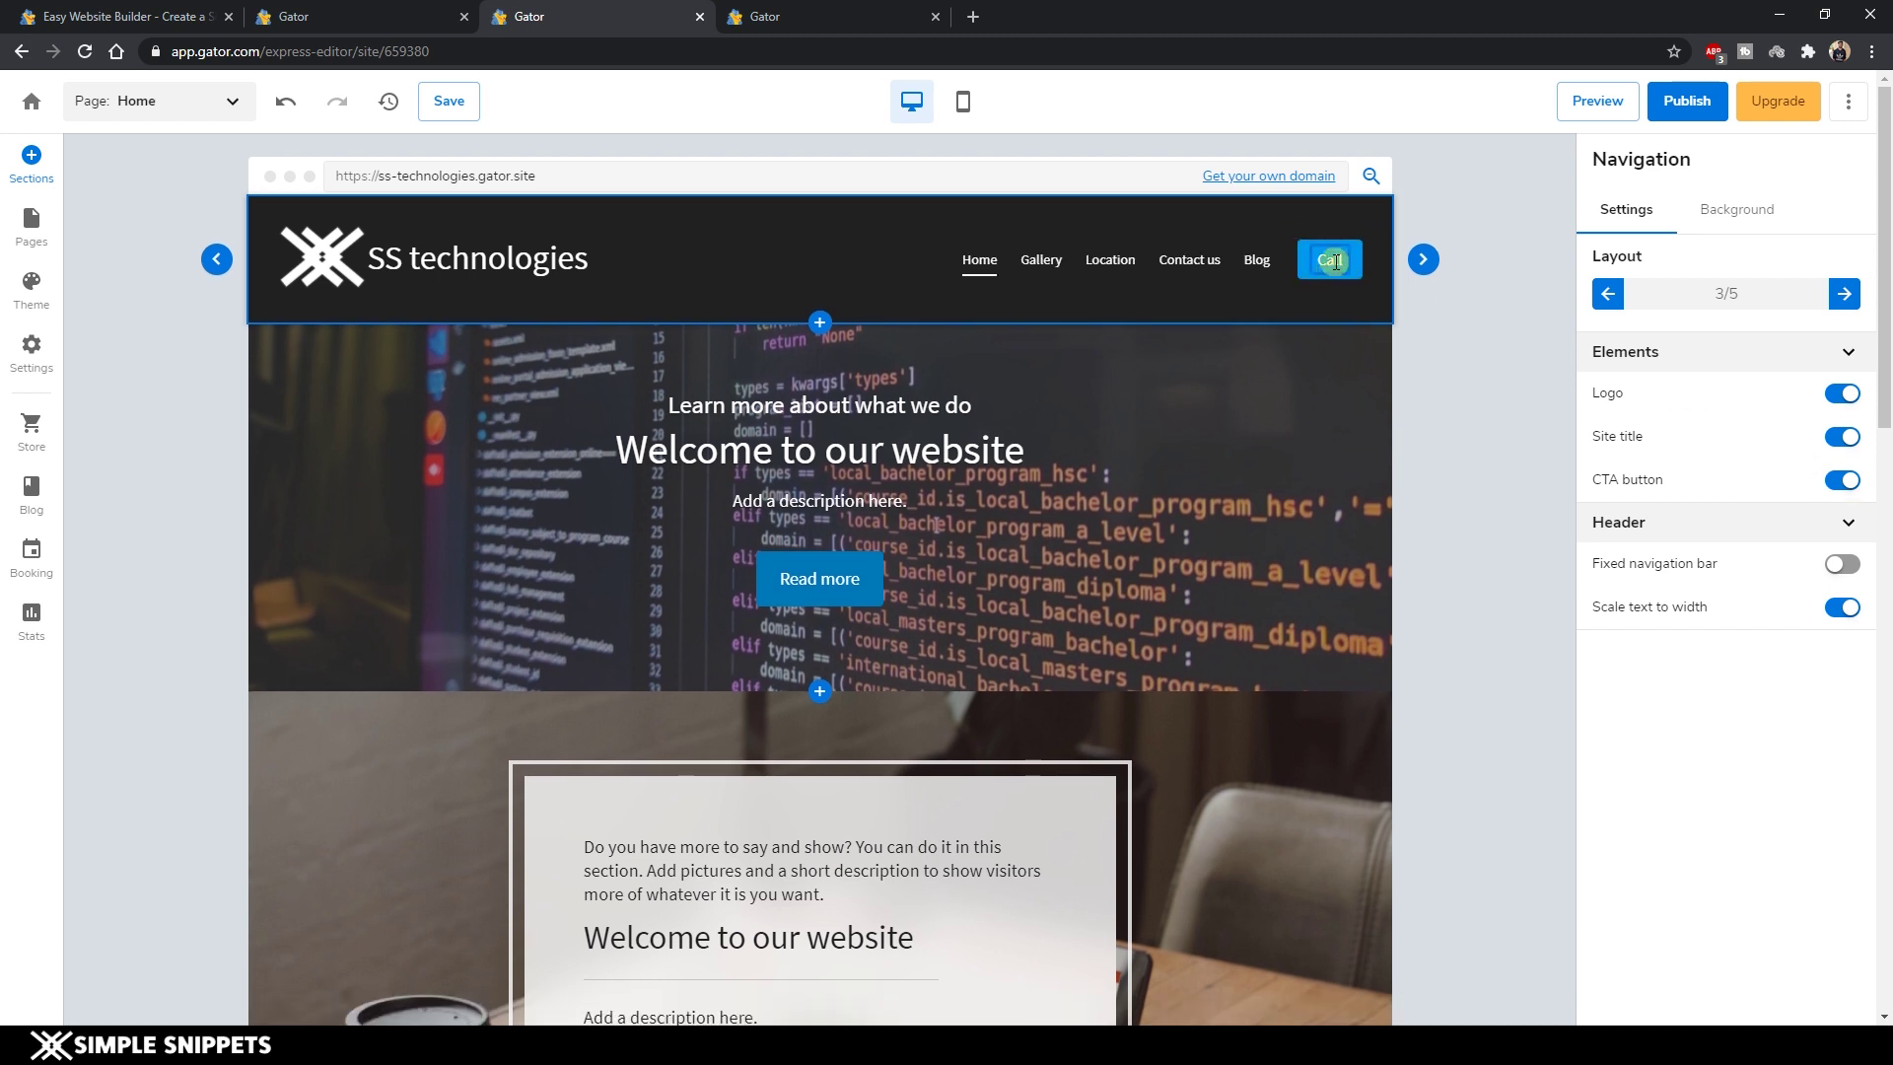
{"action": "left_click", "coordinate": [1335, 260]}
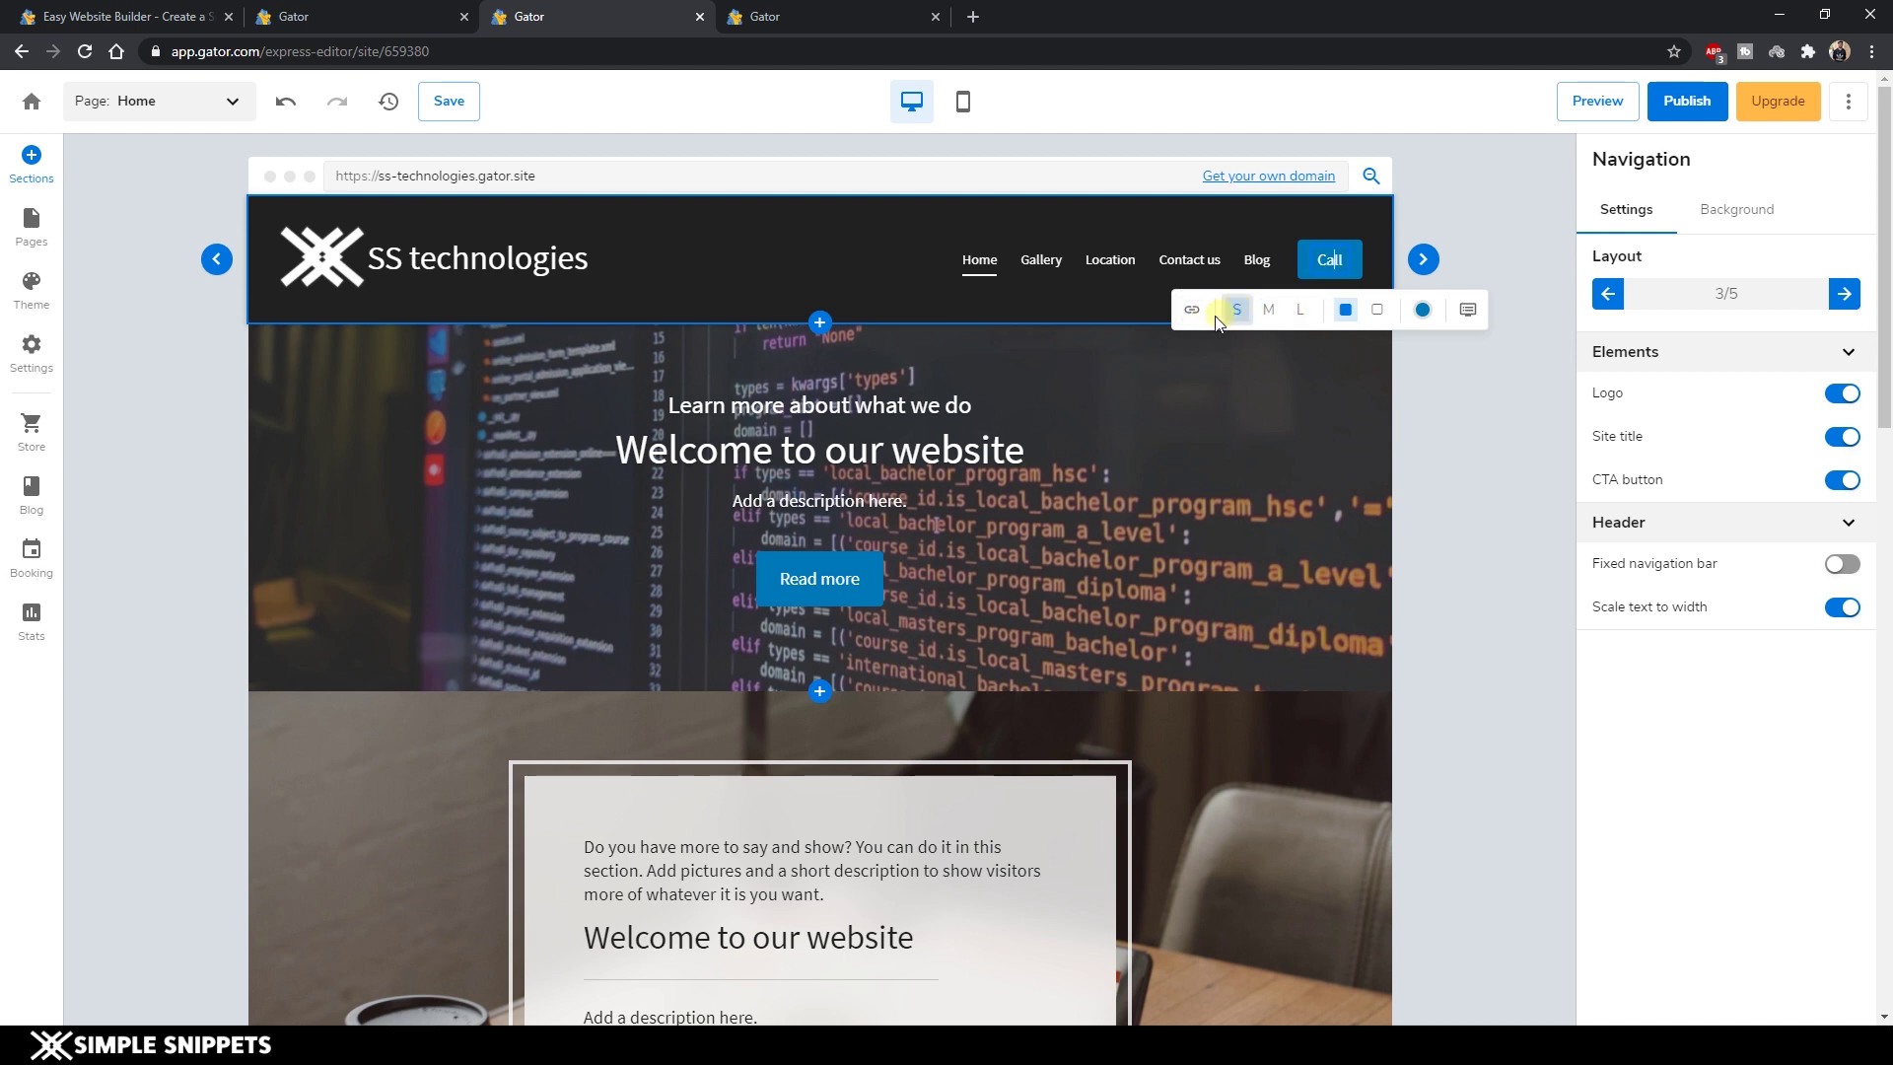
{"action": "left_click", "coordinate": [576, 404]}
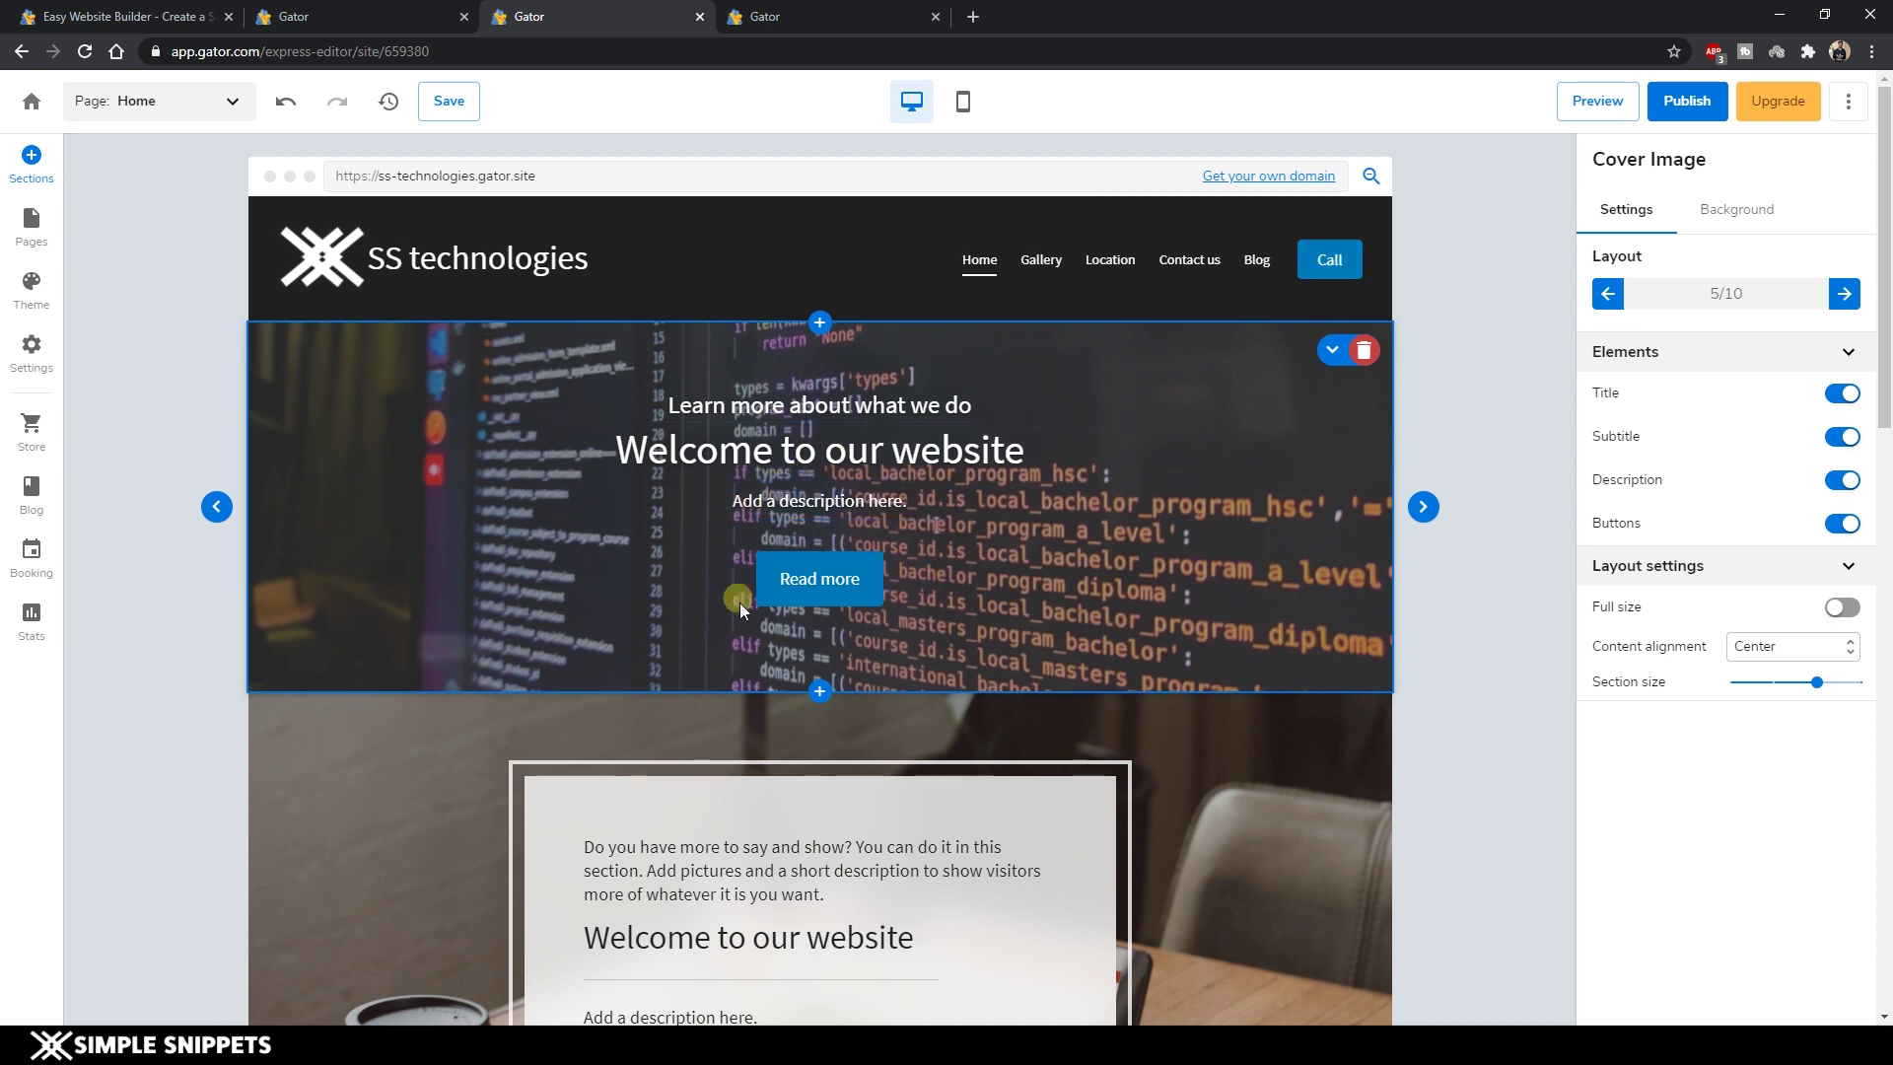
Move the coffee-photo Media/text section down below Business Hours.
{"action": "left_click", "coordinate": [859, 576]}
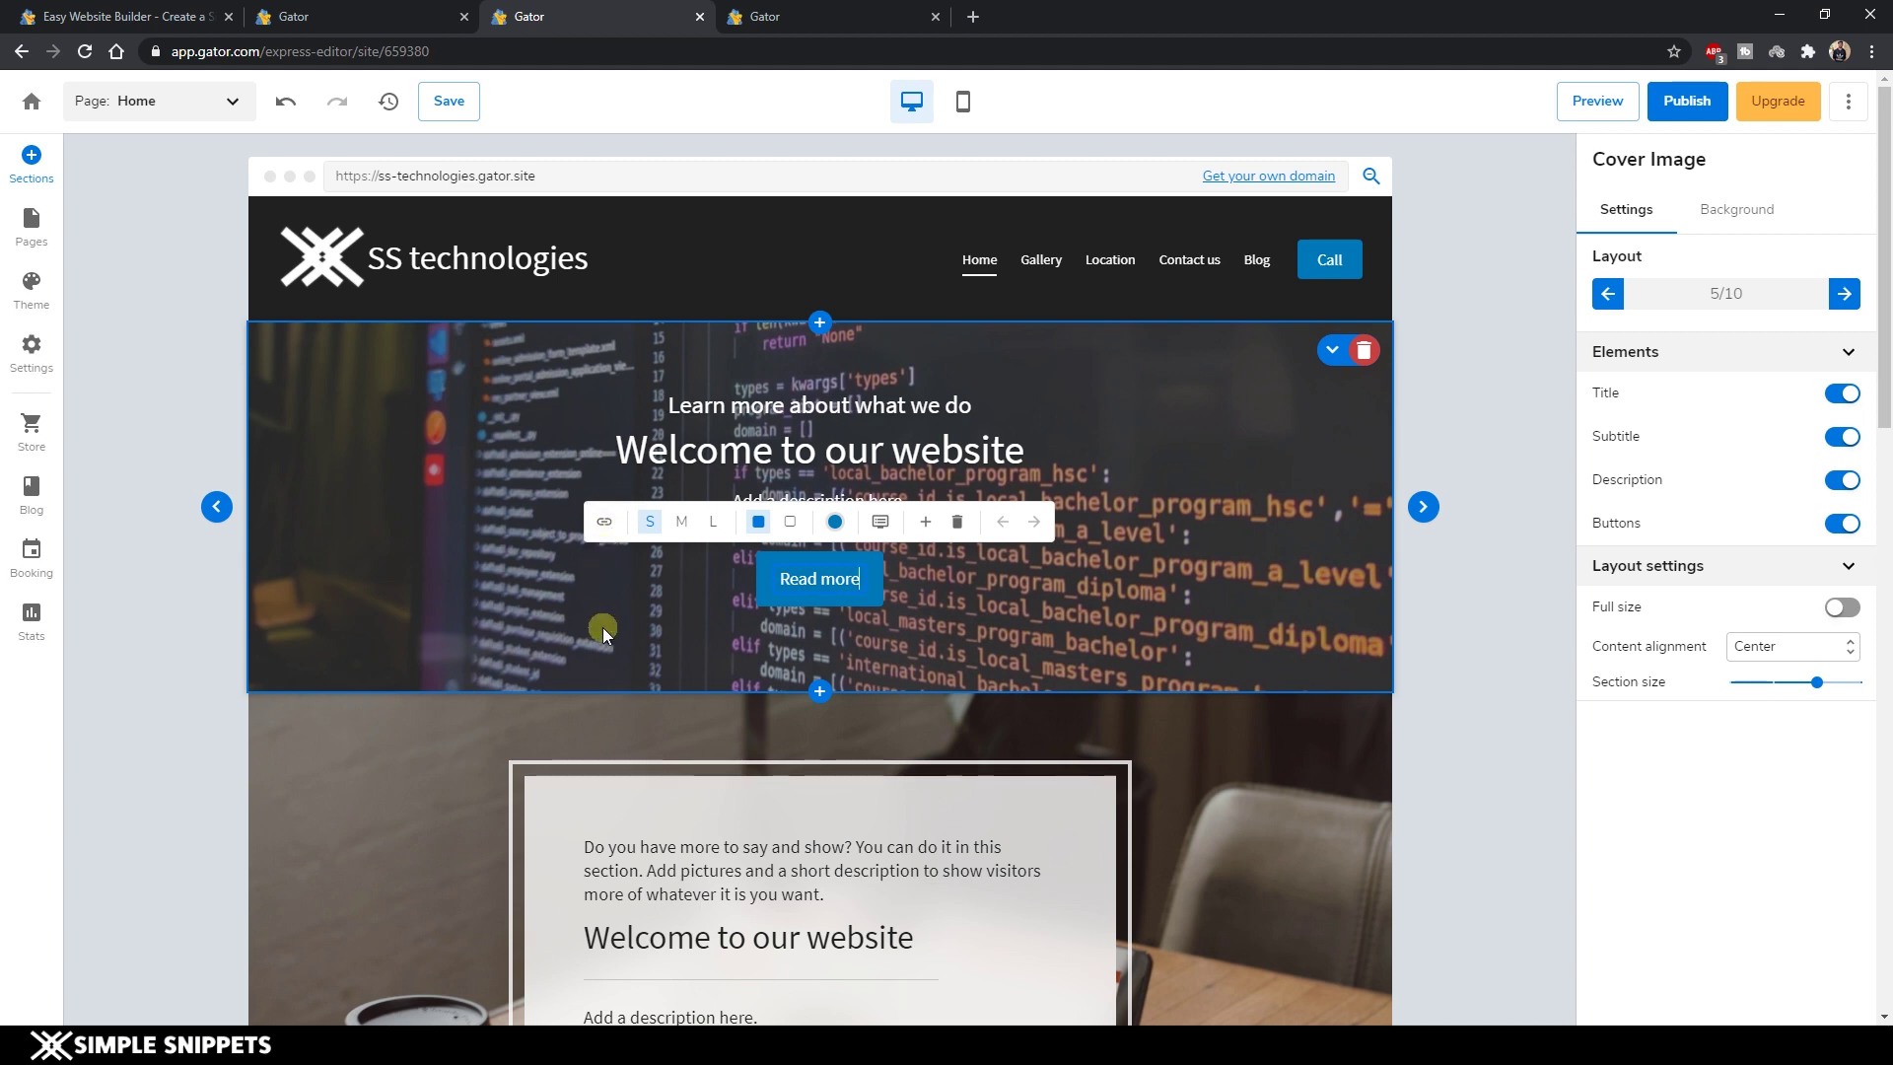
{"action": "scroll", "coordinate": [181, 512], "scroll_direction": "down", "scroll_amount": 2}
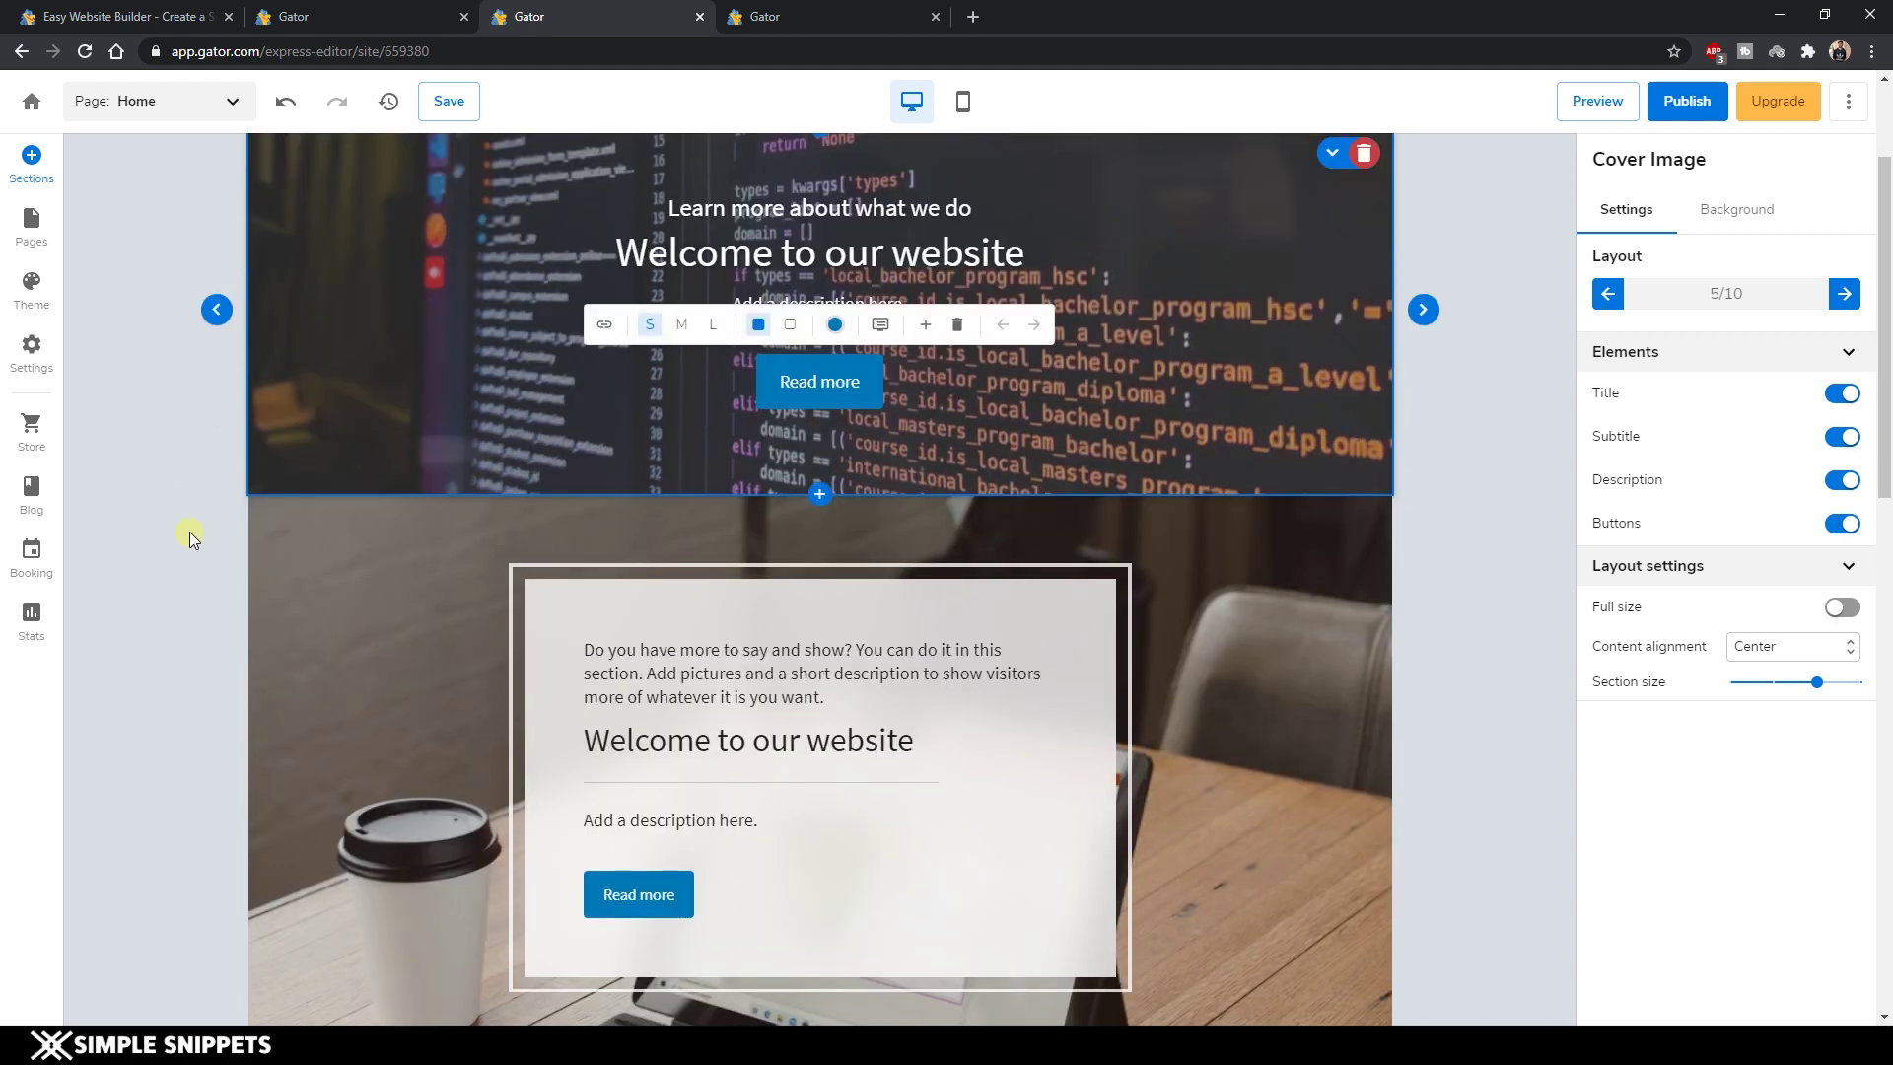
{"action": "scroll", "coordinate": [190, 530], "scroll_direction": "down", "scroll_amount": 4}
{"action": "scroll", "coordinate": [323, 436], "scroll_direction": "up", "scroll_amount": 1}
{"action": "scroll", "coordinate": [322, 436], "scroll_direction": "up", "scroll_amount": 1}
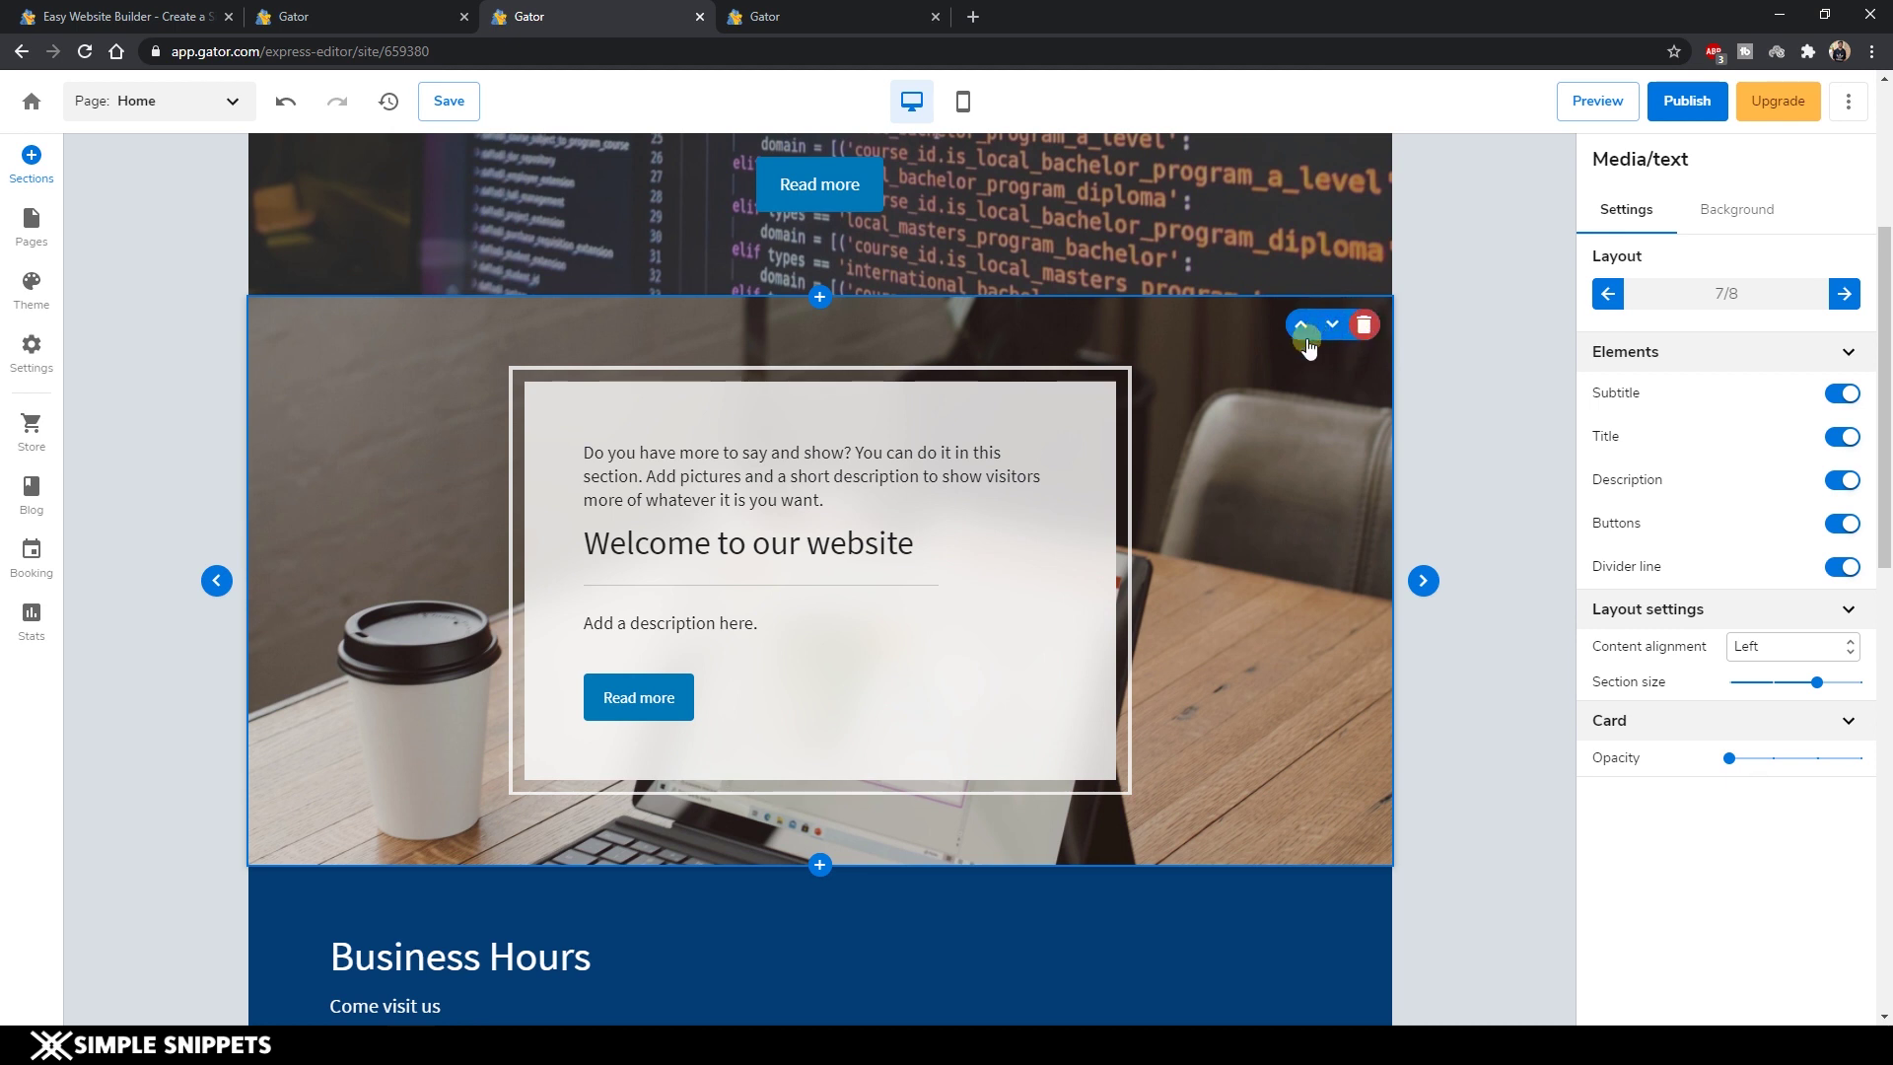
{"action": "left_click", "coordinate": [1345, 329]}
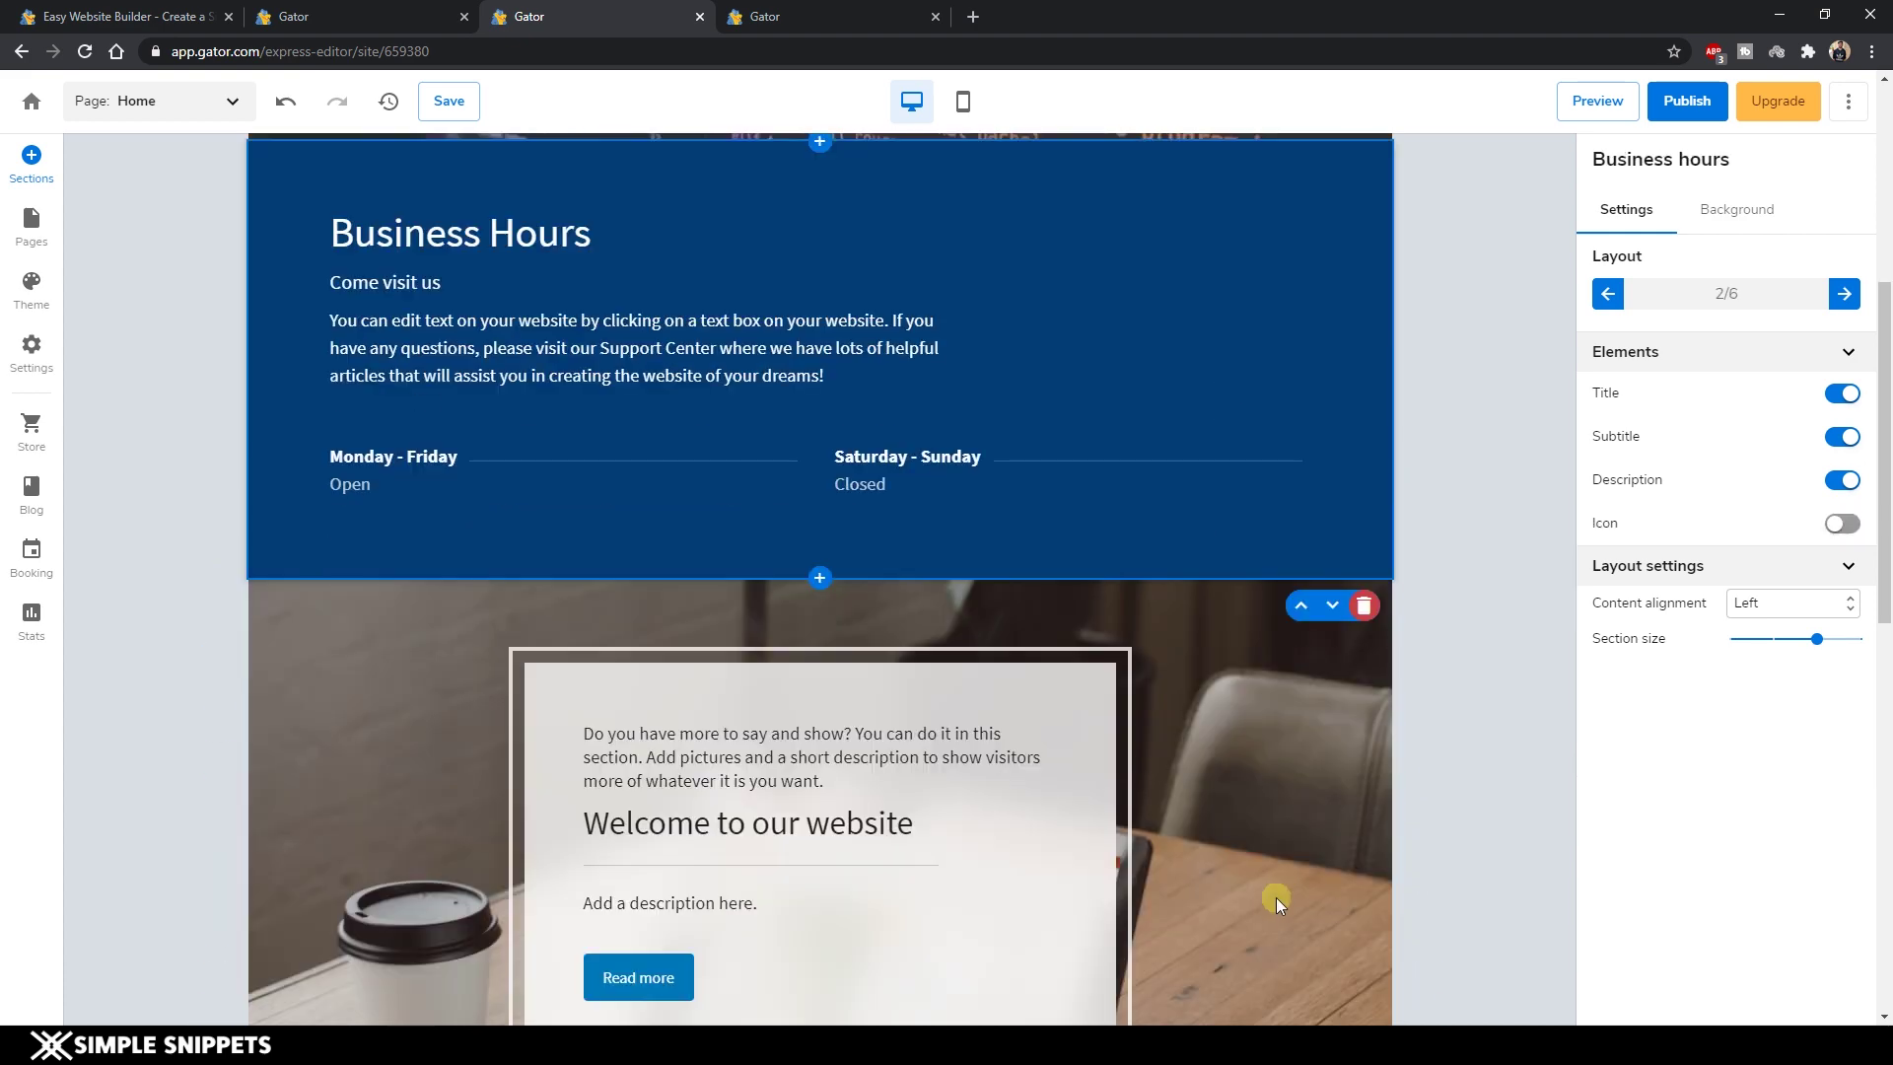
{"action": "left_click", "coordinate": [1311, 797]}
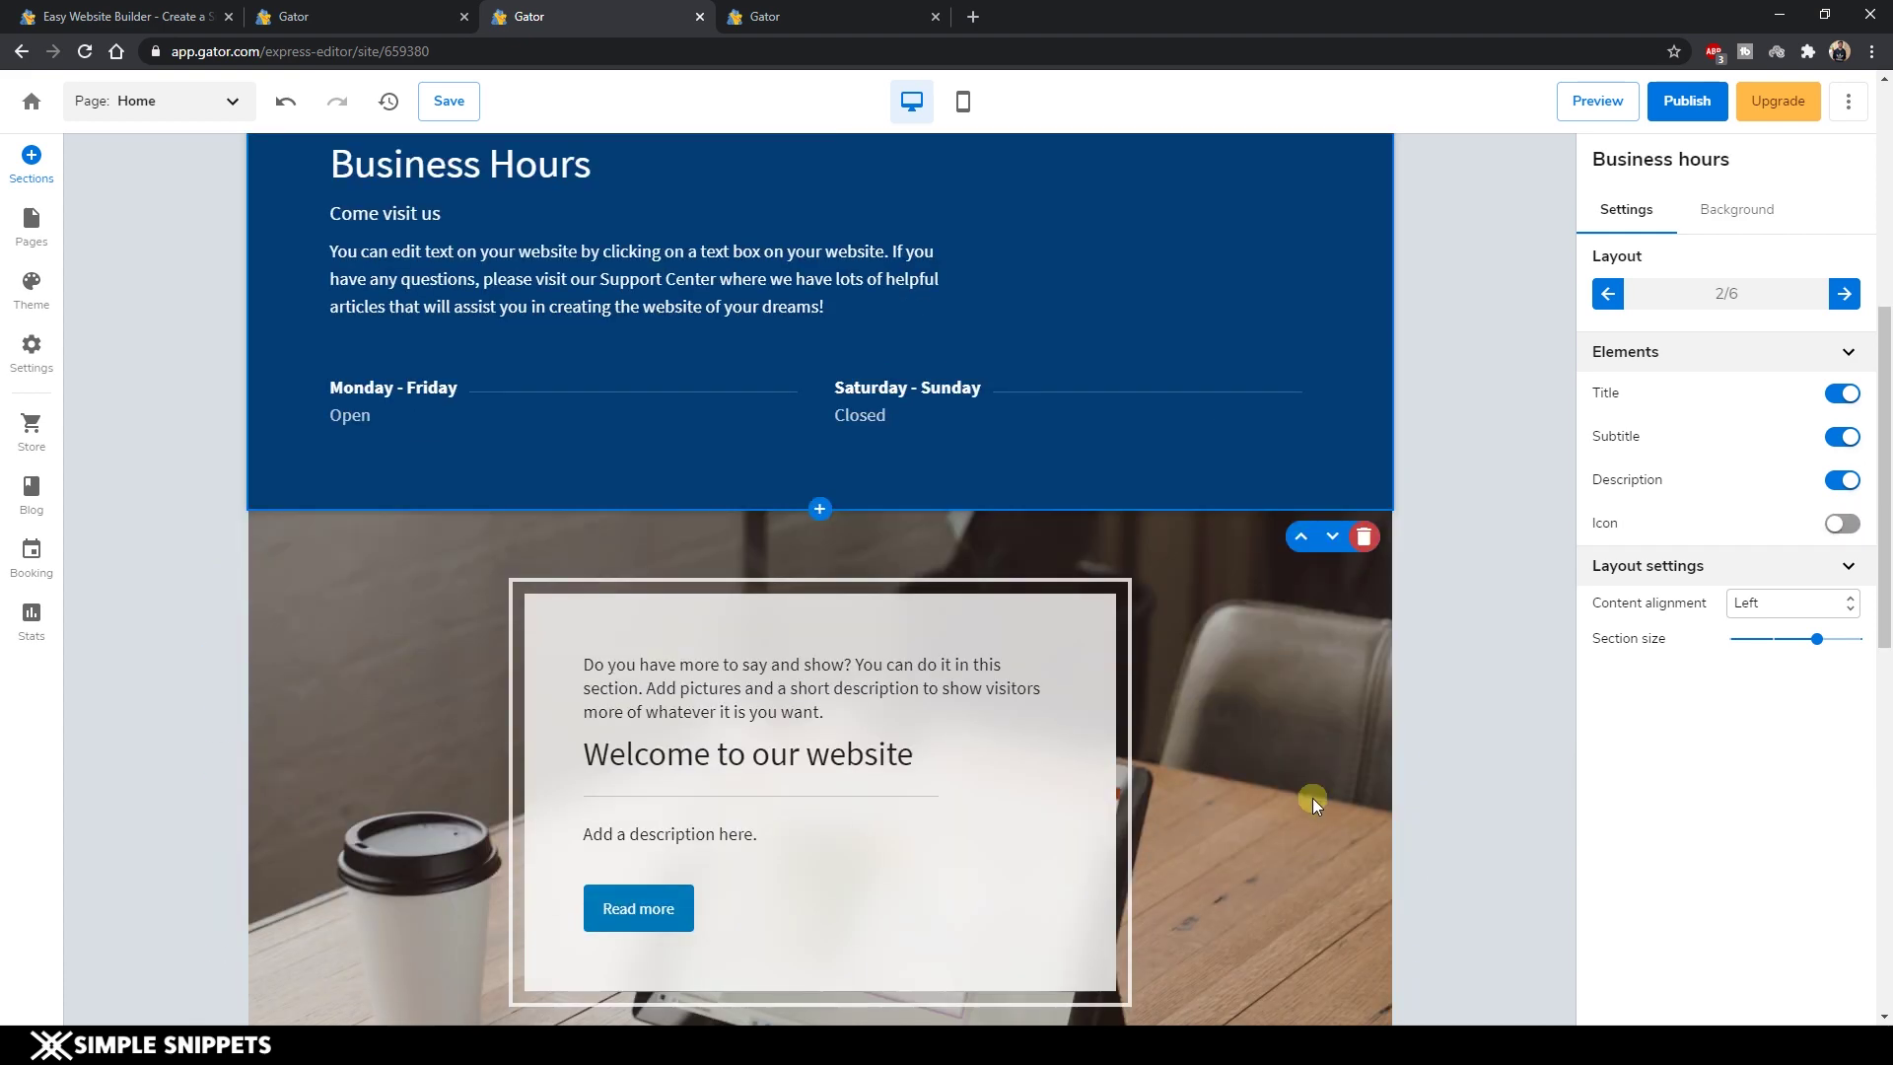
Delete the coffee-photo Media/text section and the Business Hours section.
{"action": "scroll", "coordinate": [1305, 754], "scroll_direction": "up", "scroll_amount": 2}
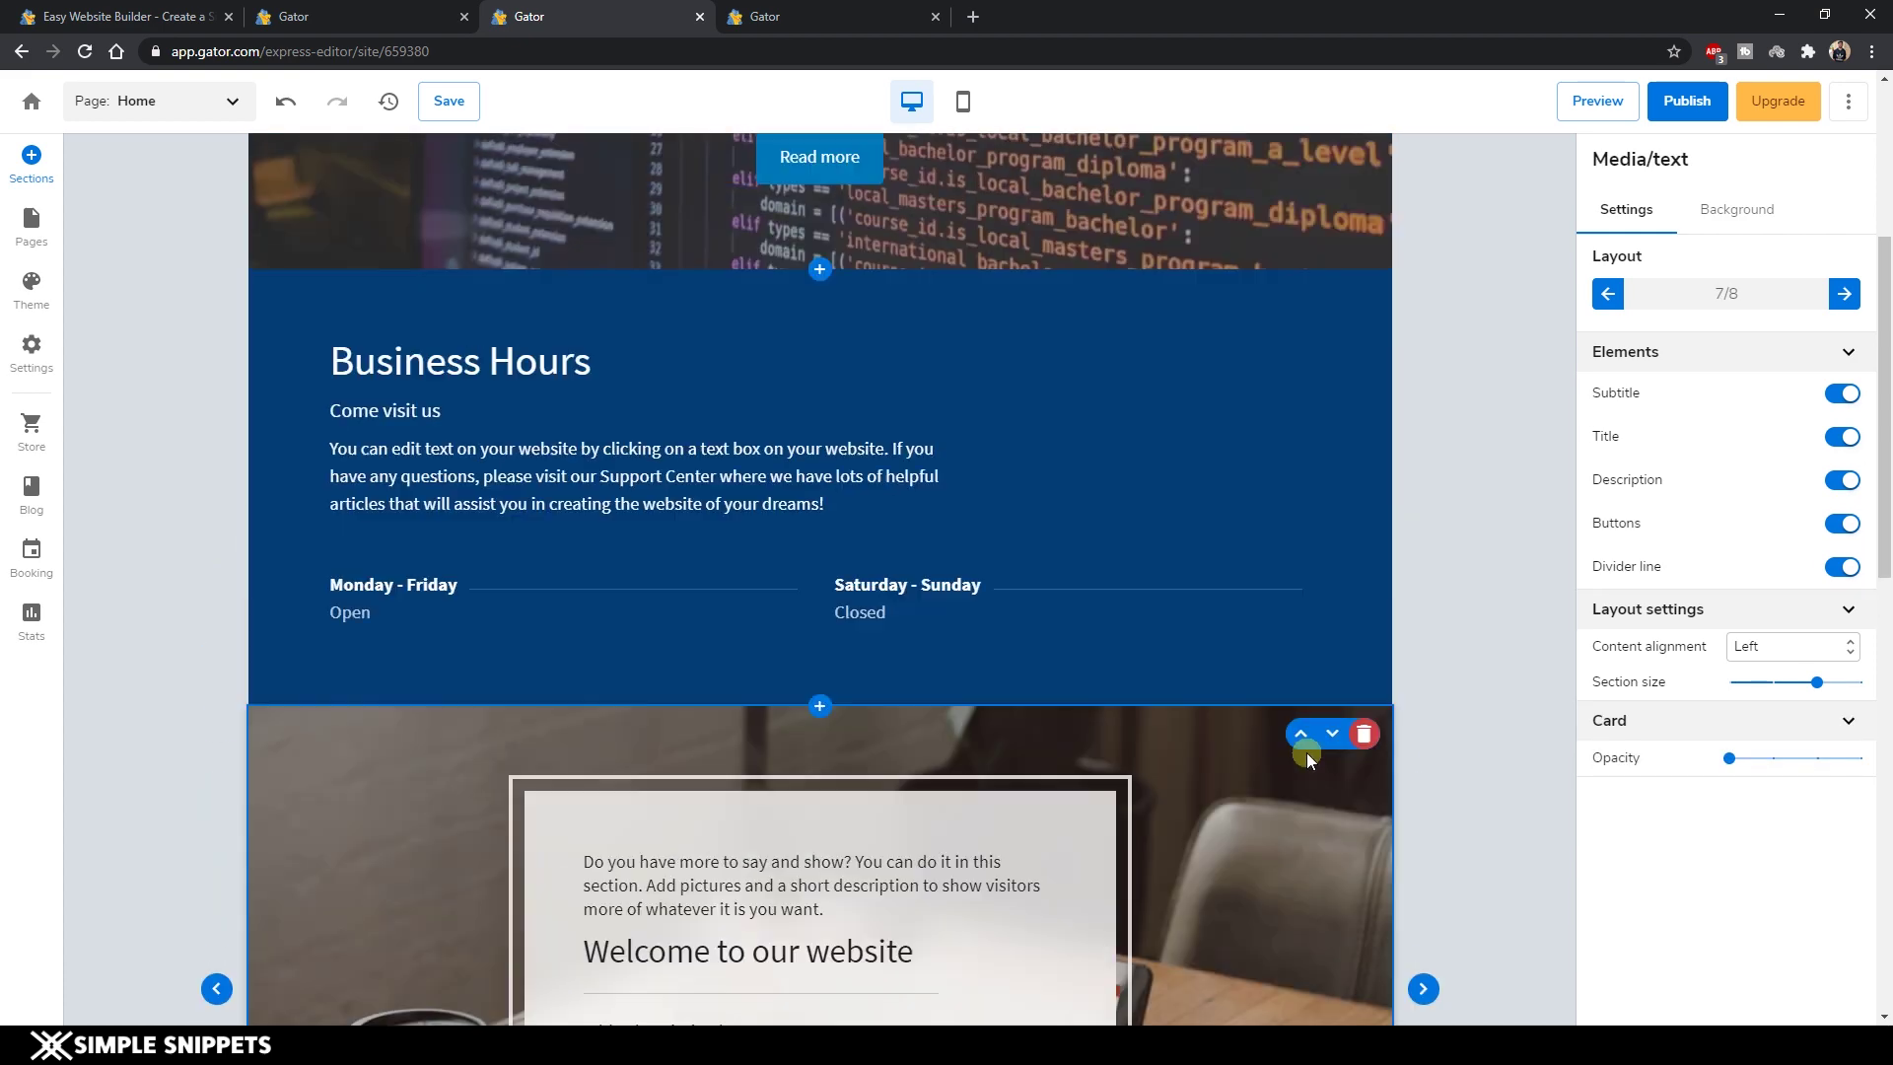
{"action": "left_click", "coordinate": [1300, 853]}
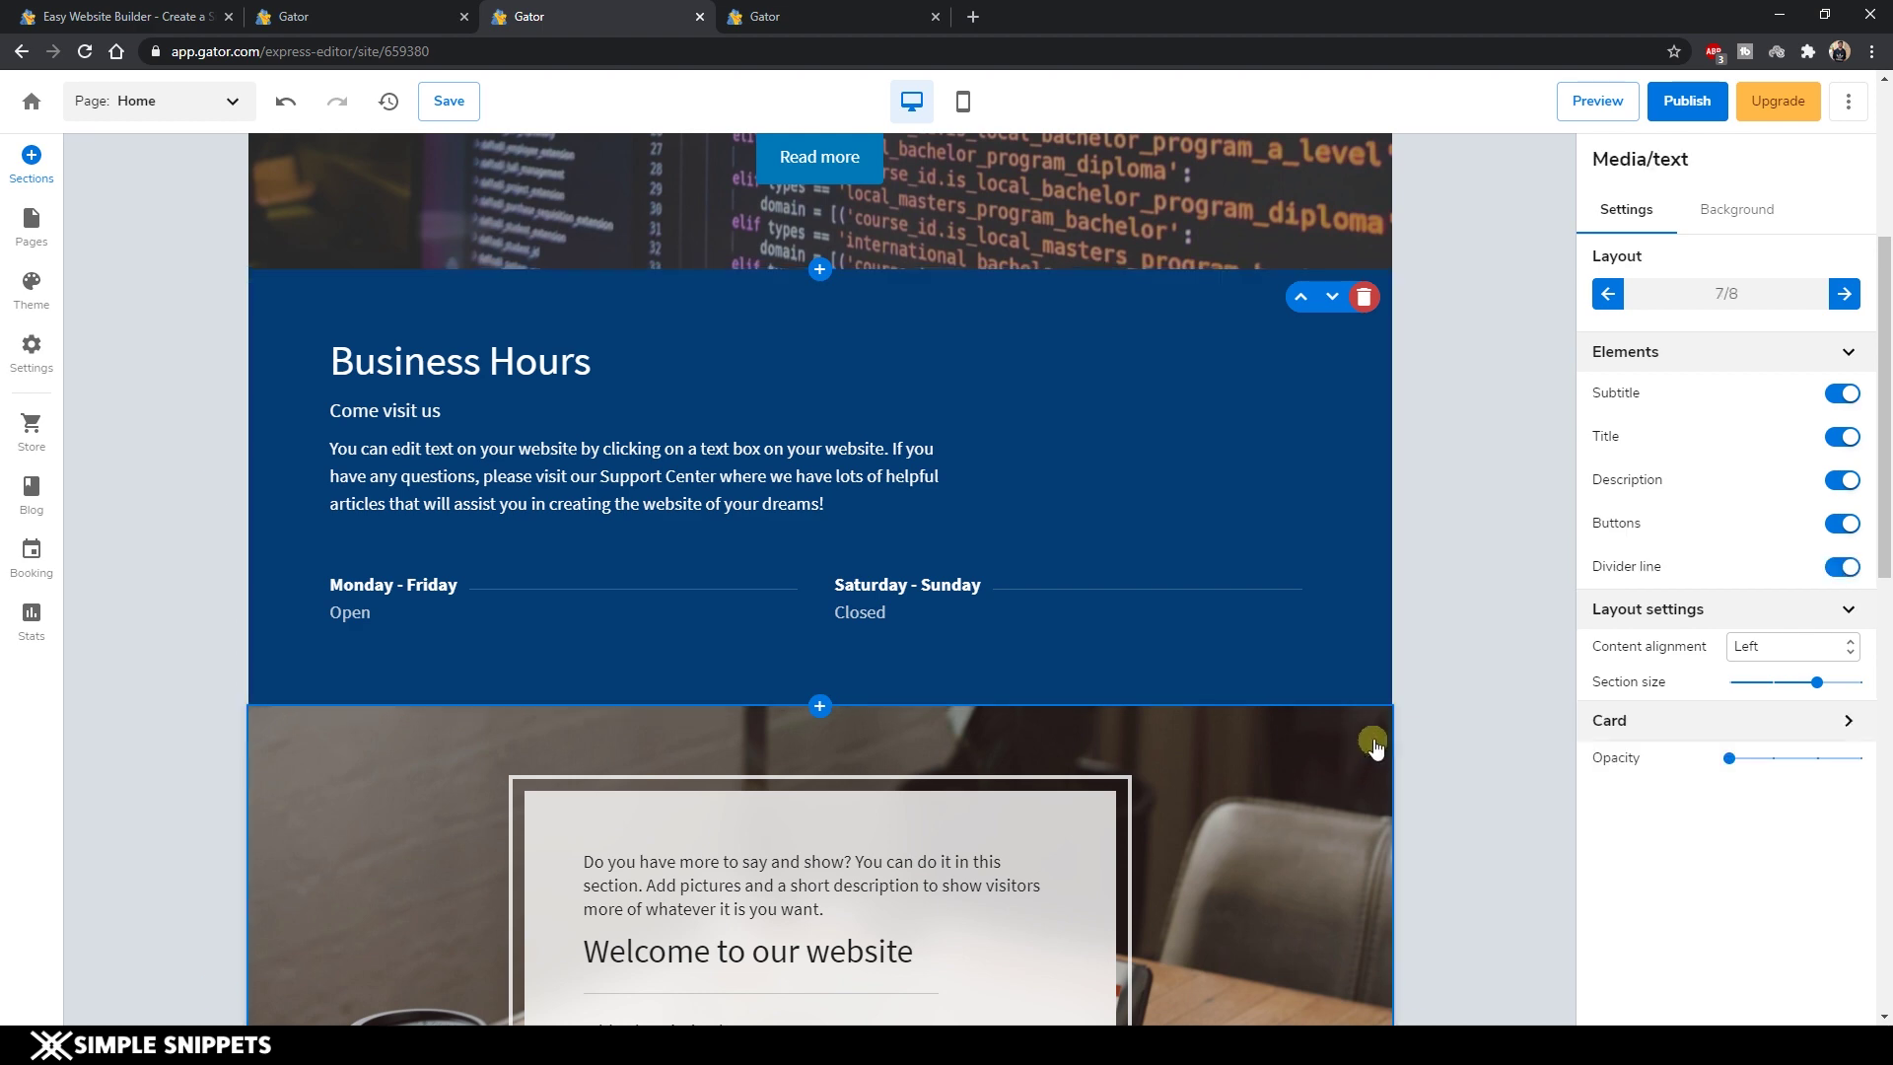
{"action": "left_click", "coordinate": [1365, 733]}
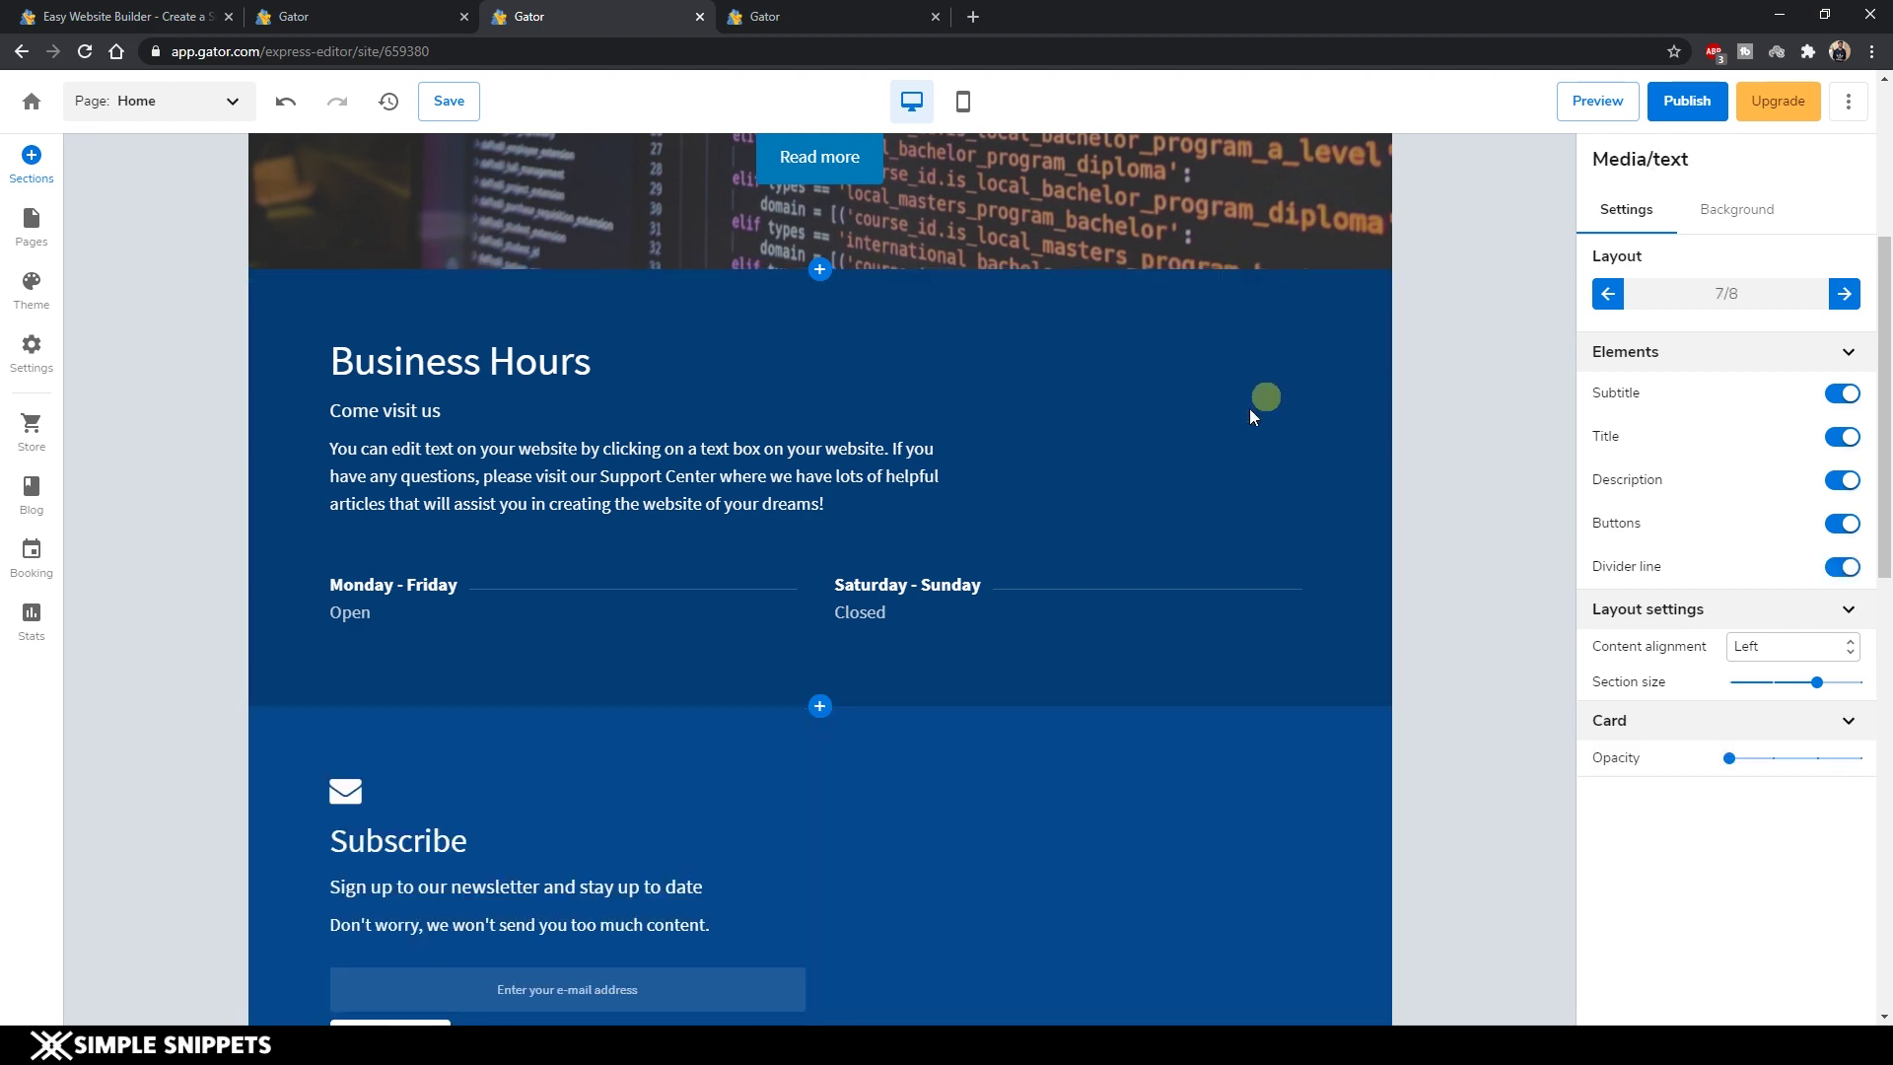
{"action": "left_click", "coordinate": [1183, 529]}
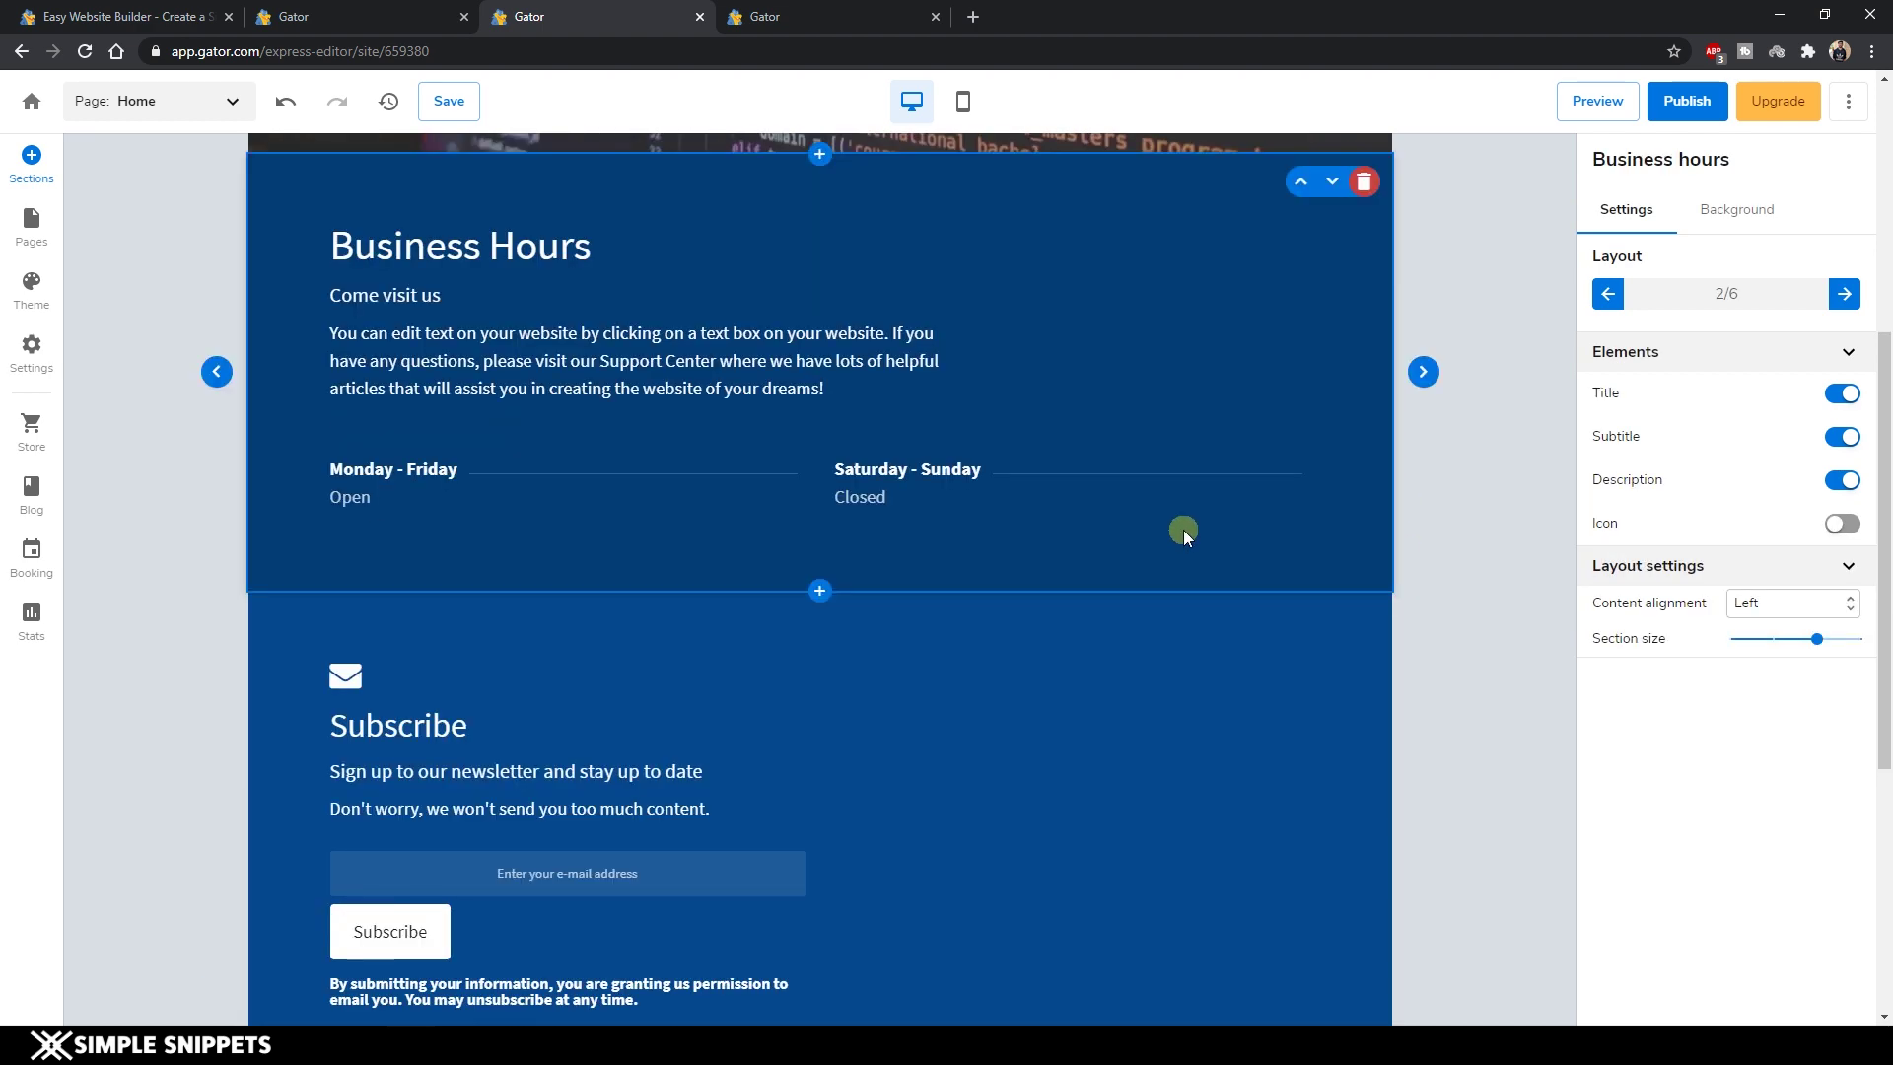
{"action": "left_click", "coordinate": [1362, 182]}
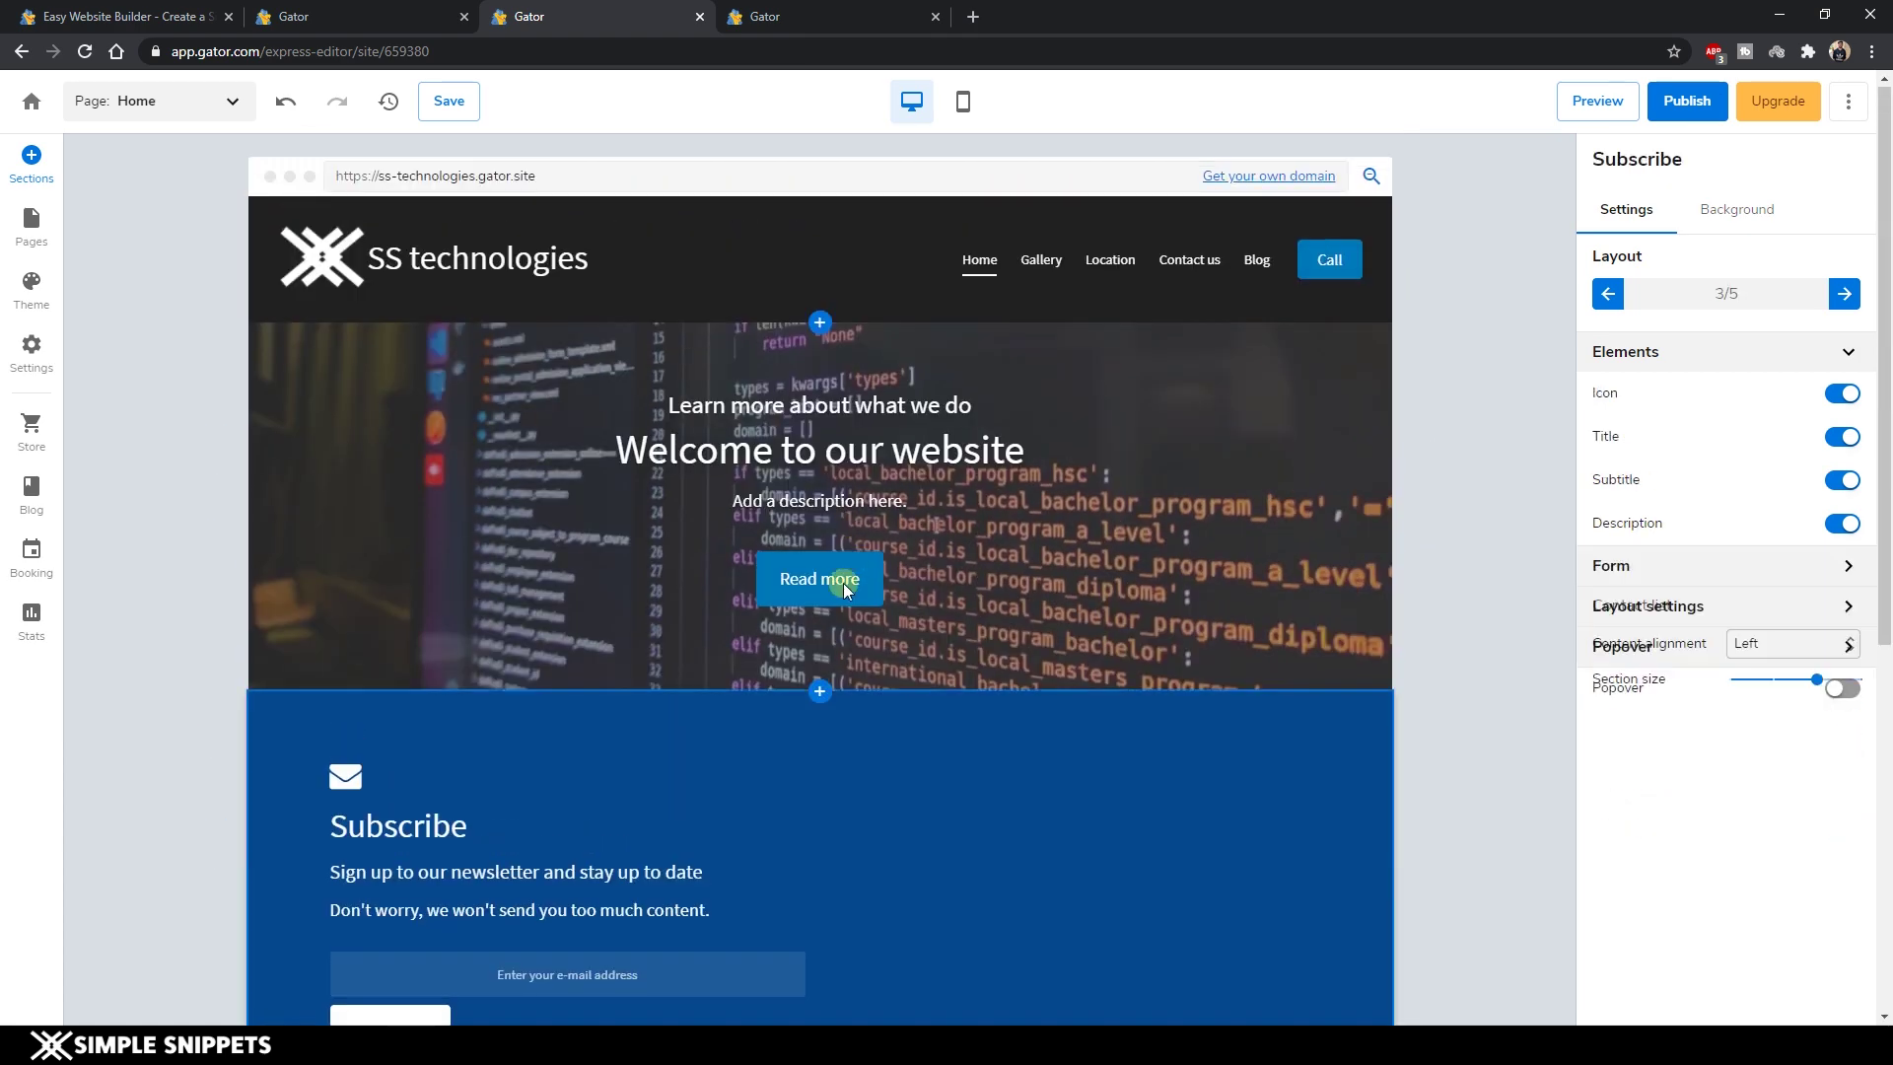
{"action": "left_click", "coordinate": [828, 691]}
Insert the first three-photo Media/list template below the cover image.
{"action": "left_click", "coordinate": [31, 160]}
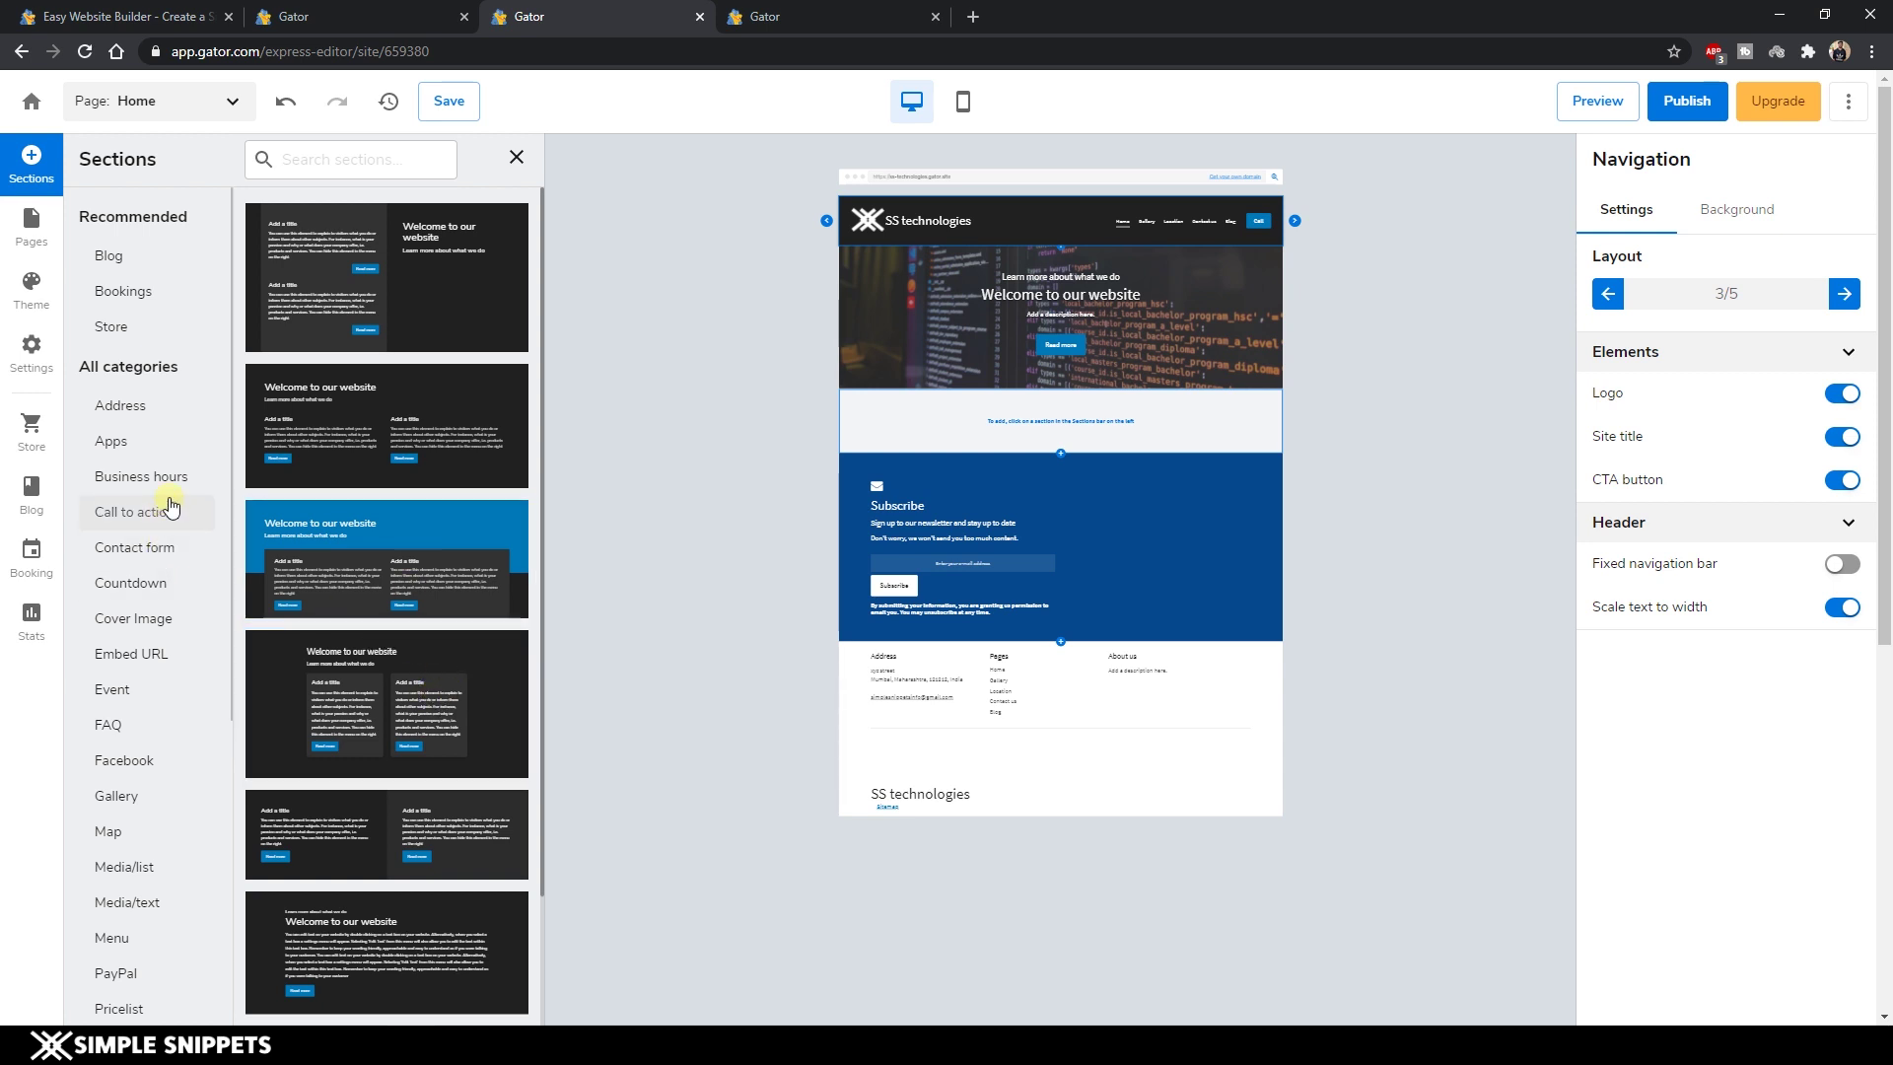
{"action": "scroll", "coordinate": [160, 577], "scroll_direction": "down", "scroll_amount": 3}
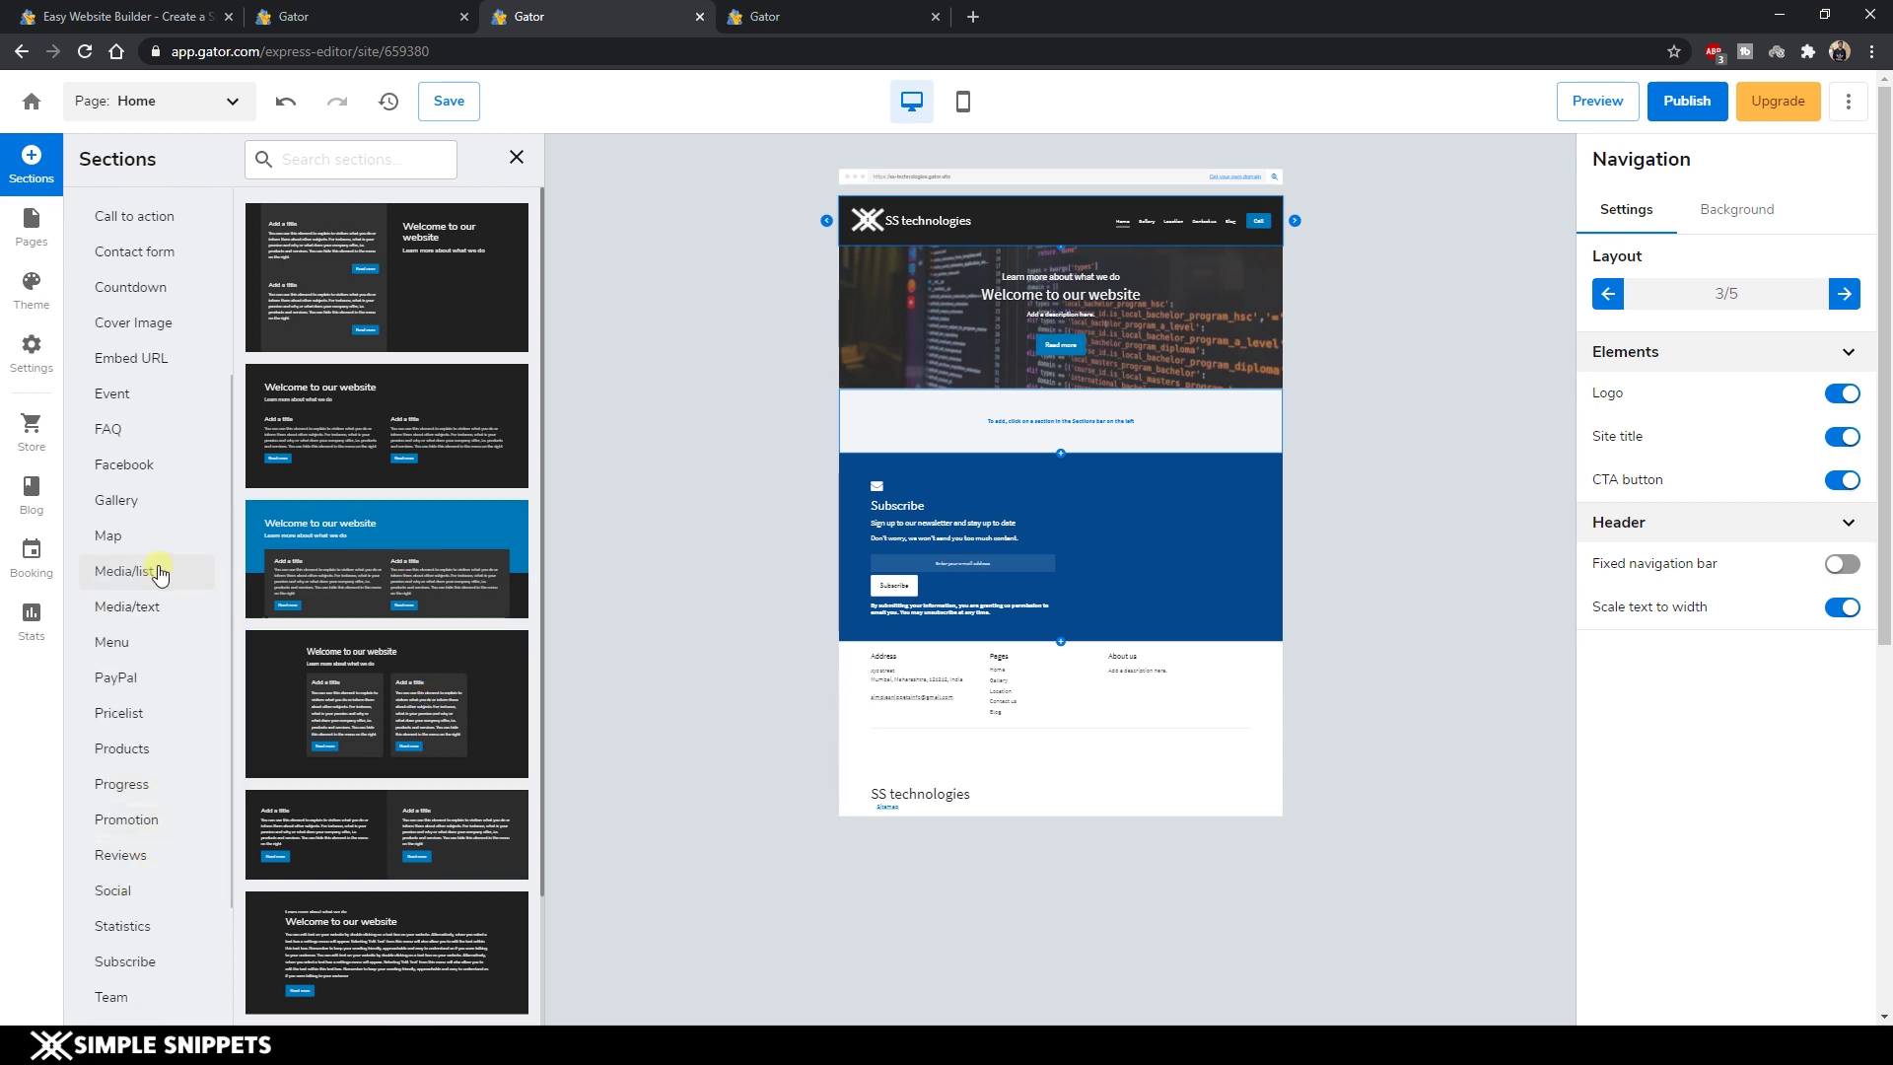
{"action": "left_click", "coordinate": [160, 572]}
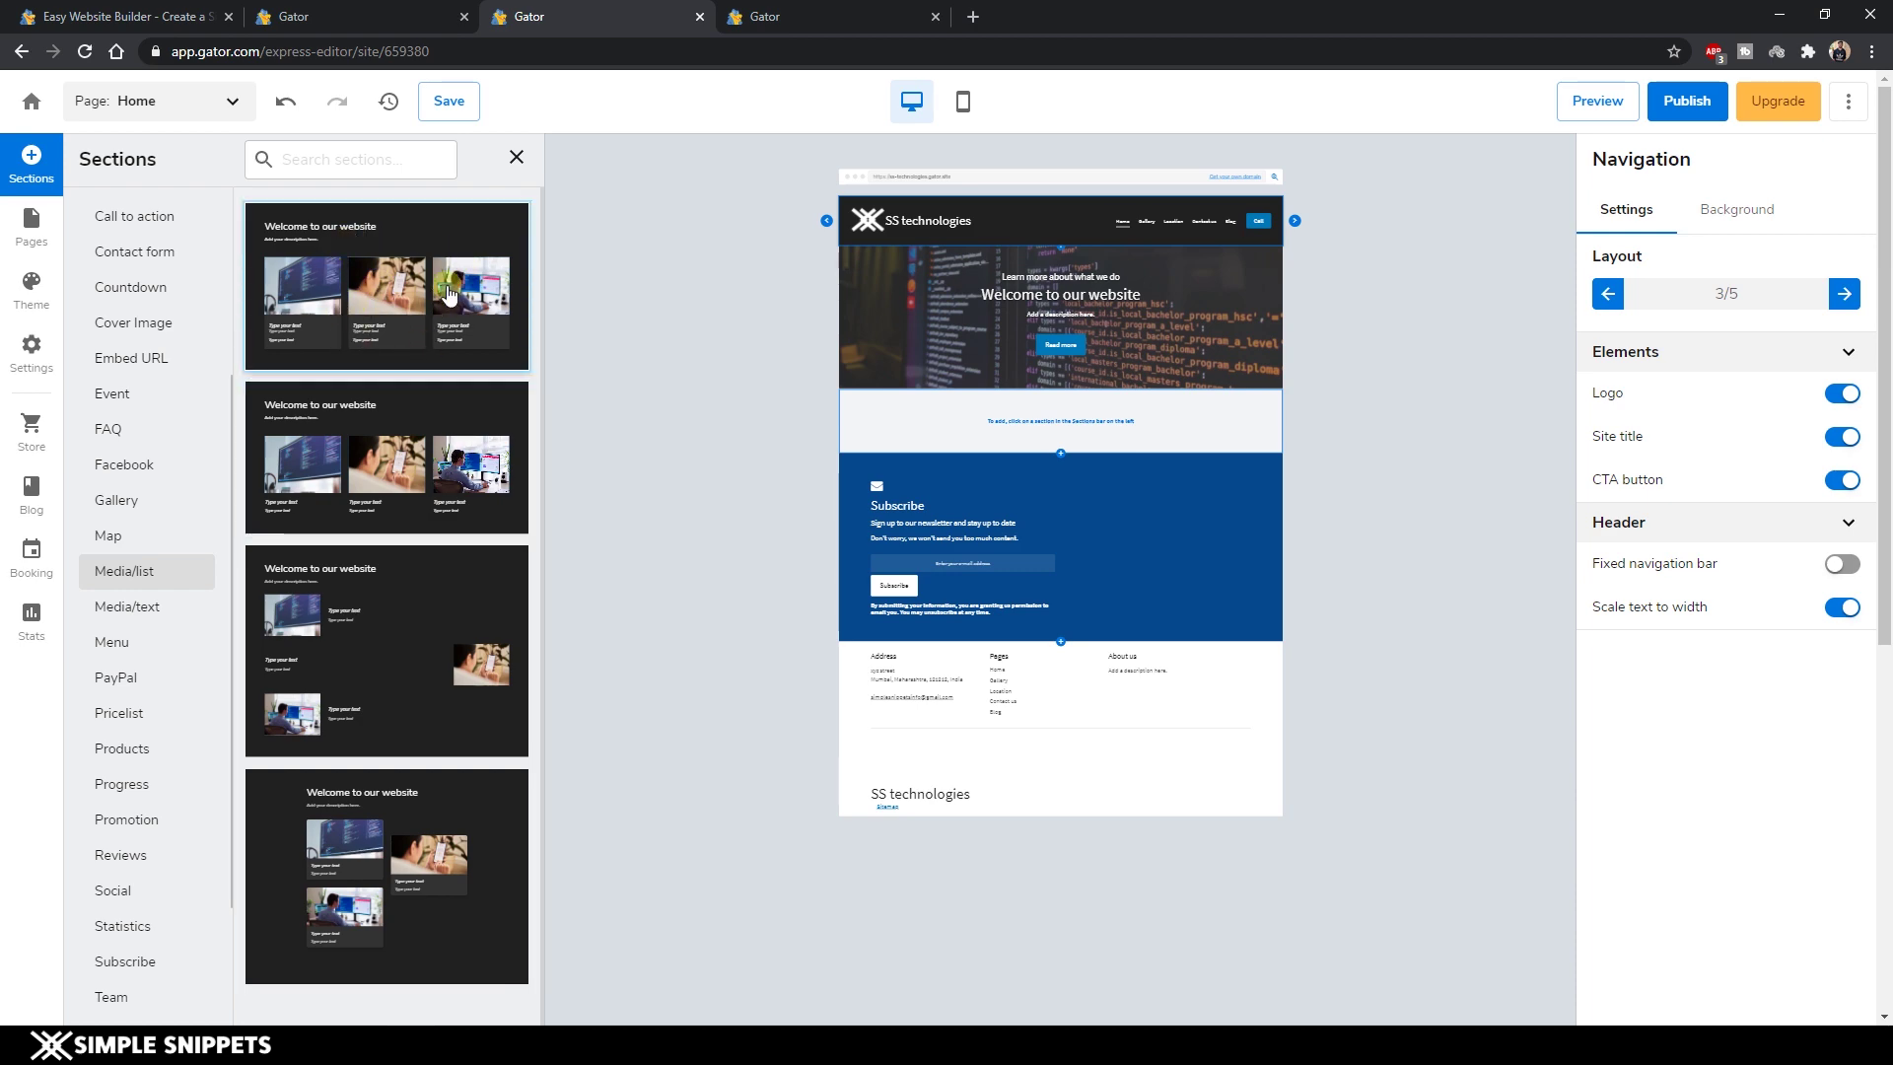
{"action": "left_click", "coordinate": [449, 294]}
{"action": "left_click", "coordinate": [449, 294]}
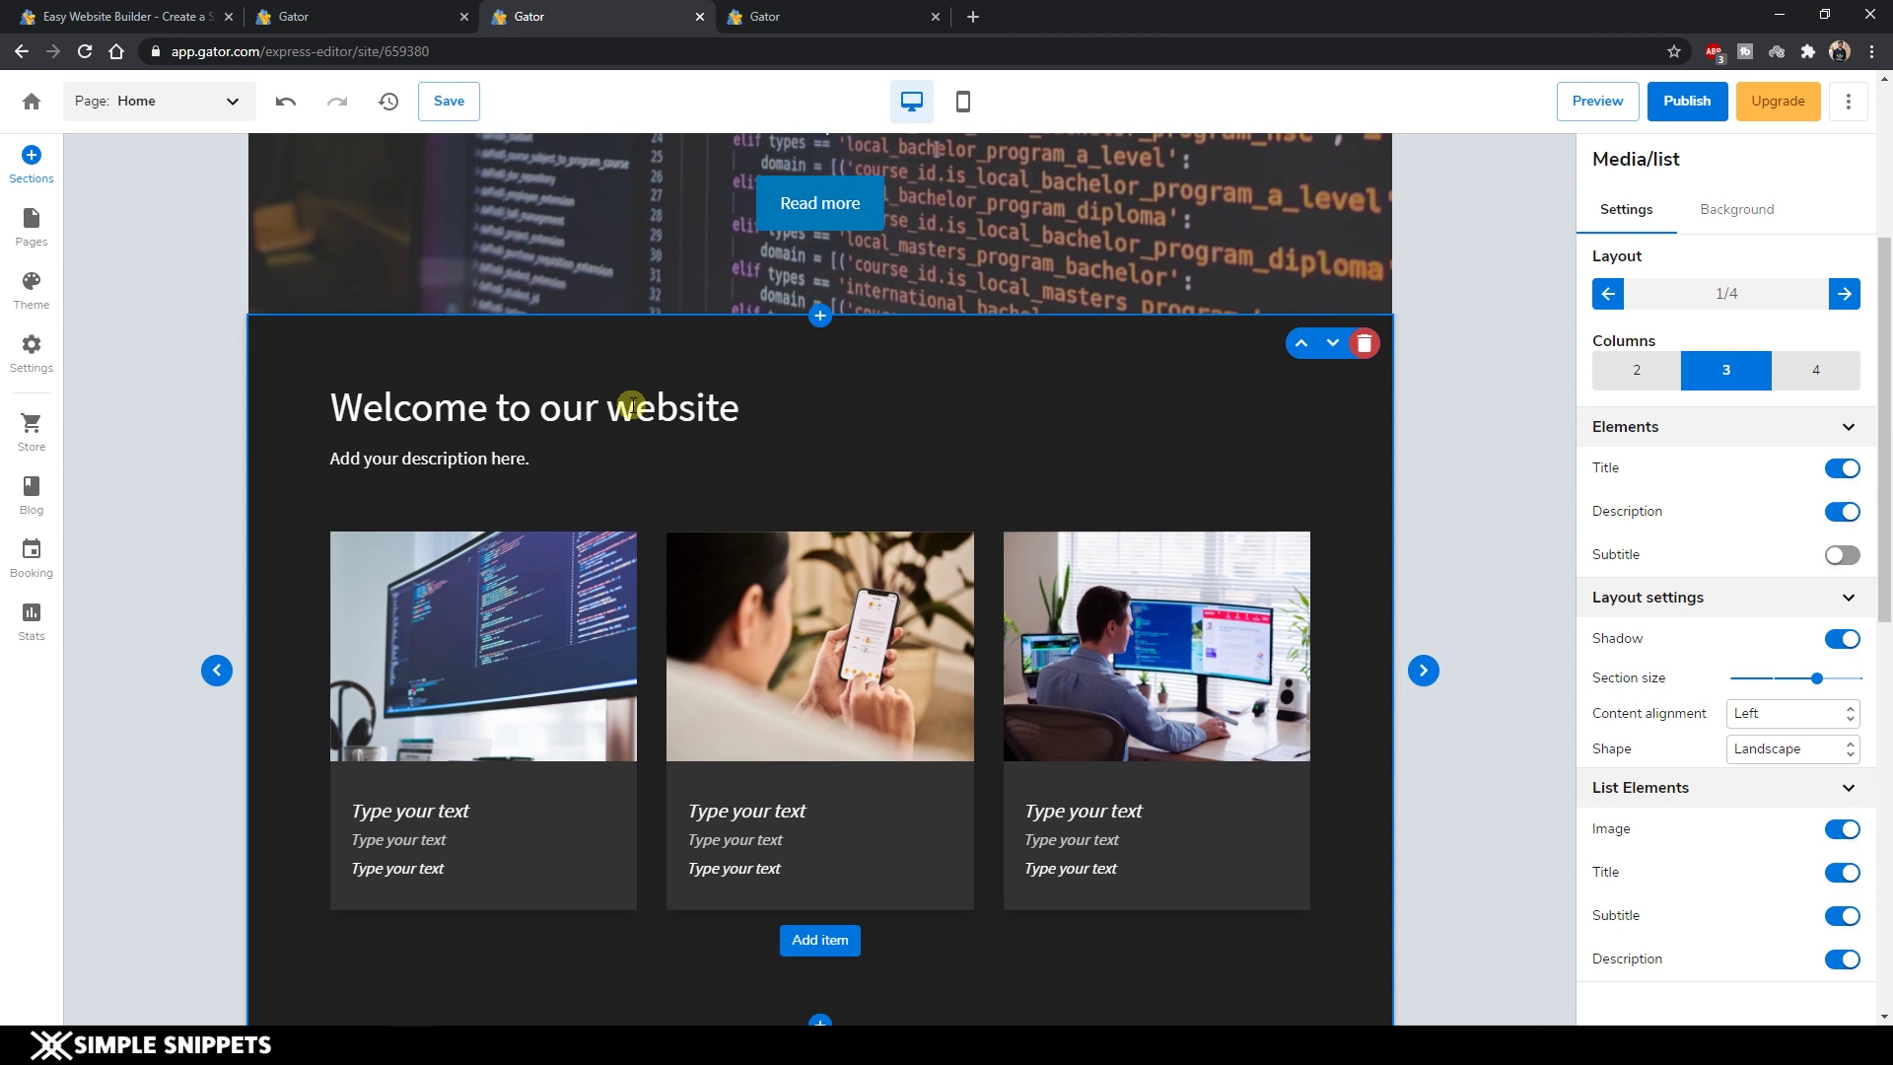
Keep the media list at three columns after trying two and four.
{"action": "double_click", "coordinate": [625, 406]}
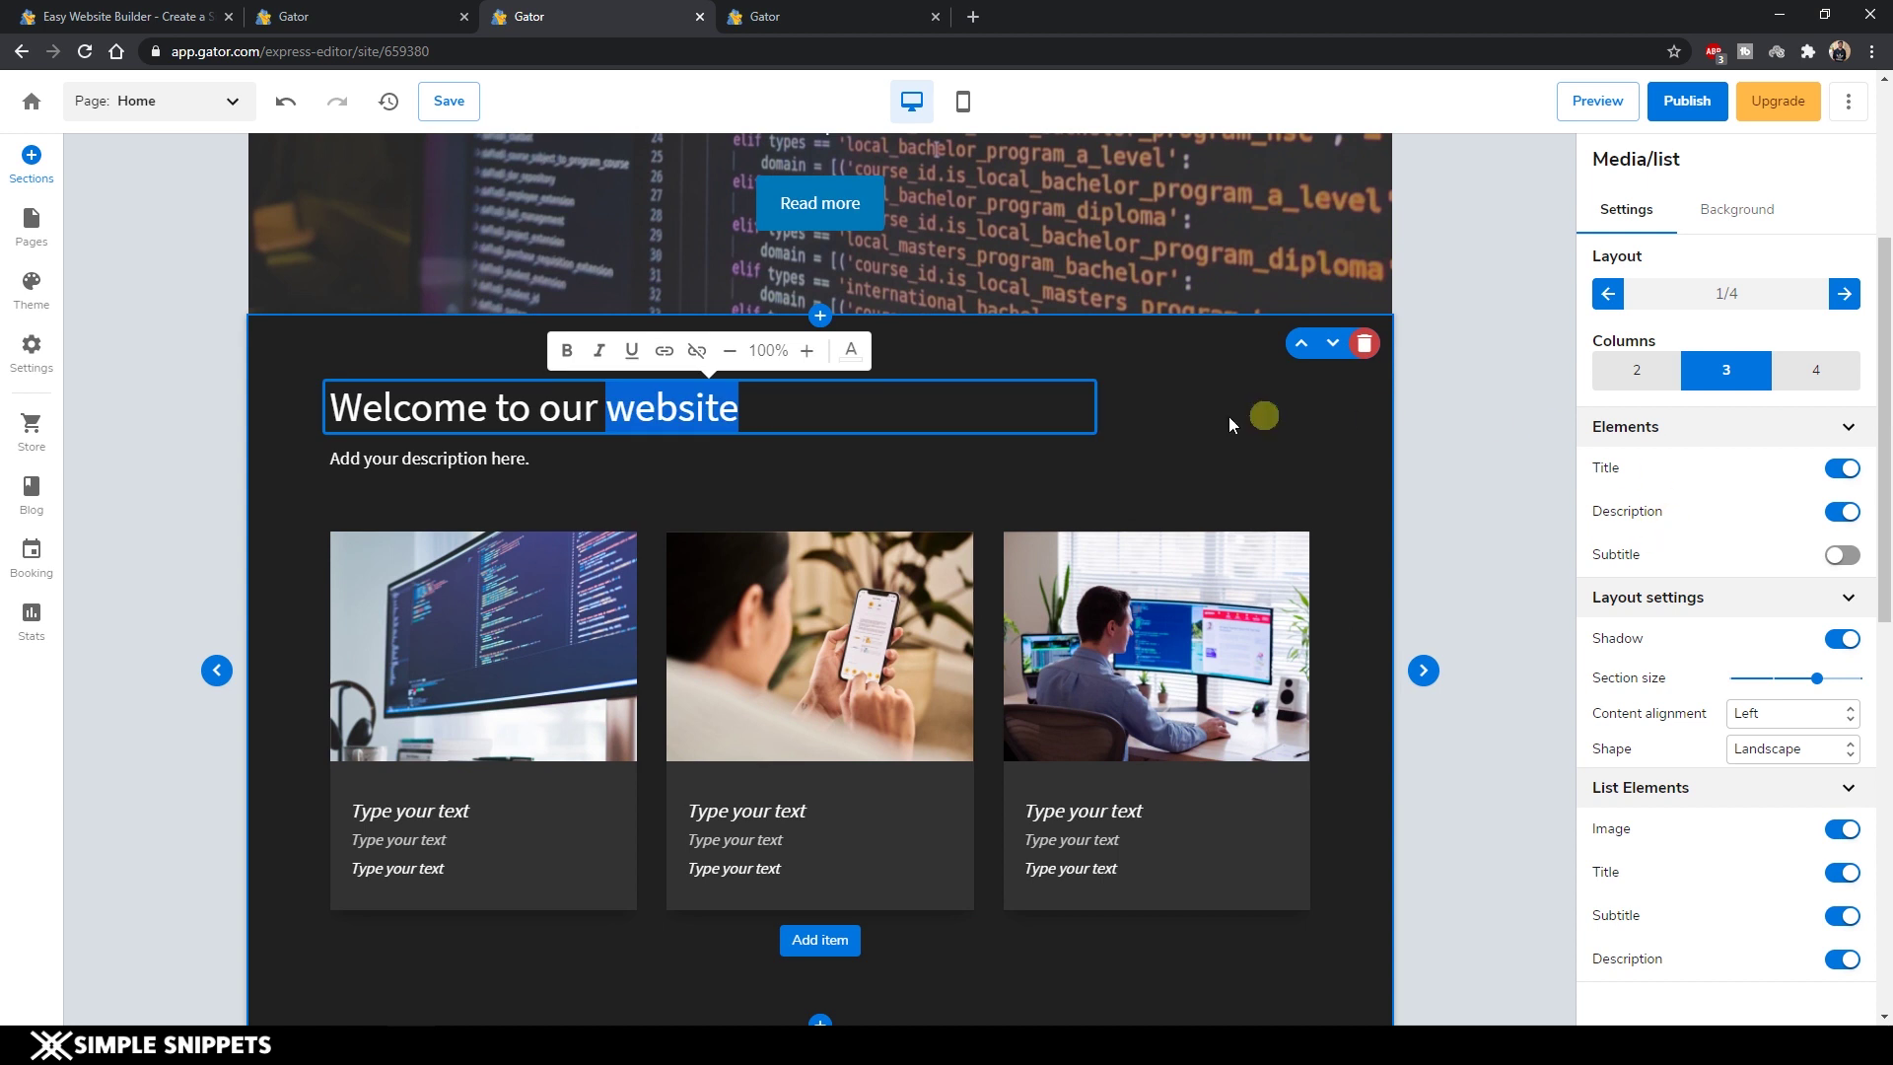
{"action": "left_click", "coordinate": [1295, 409]}
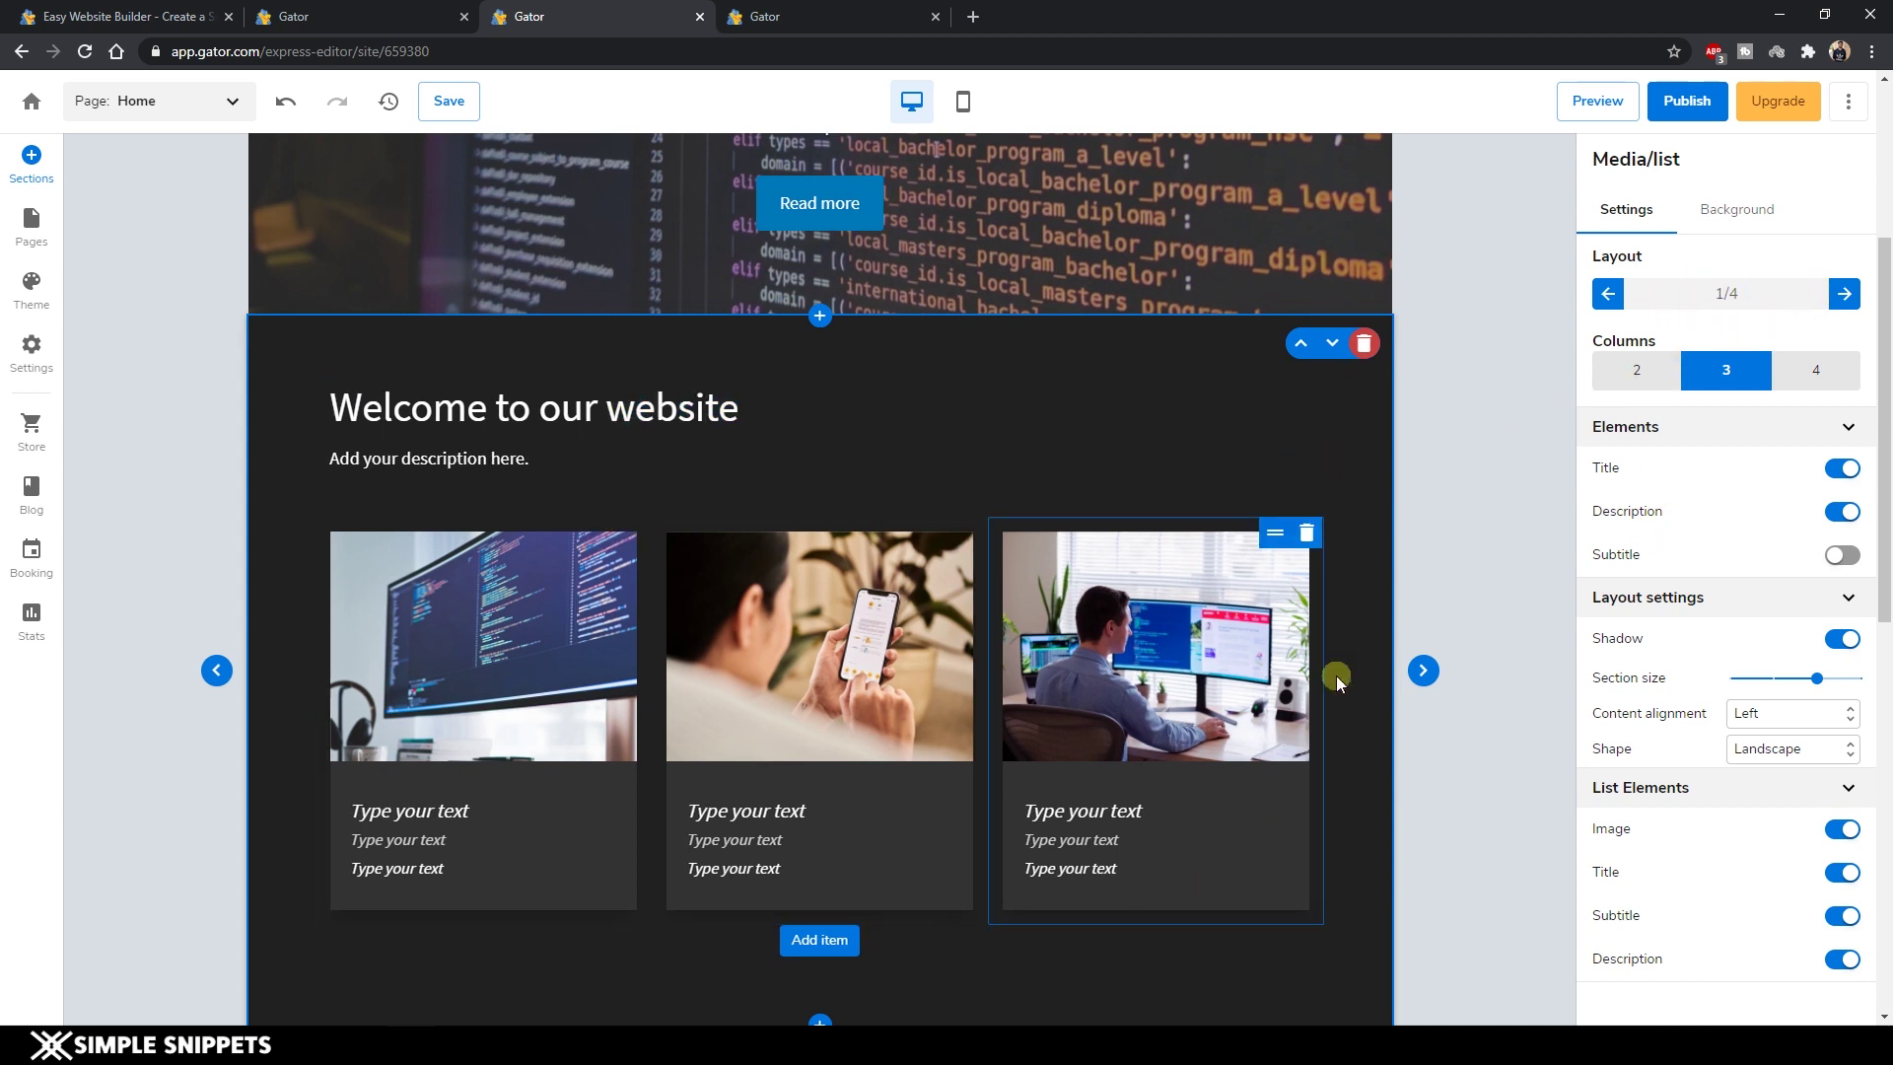
{"action": "left_click", "coordinate": [946, 605]}
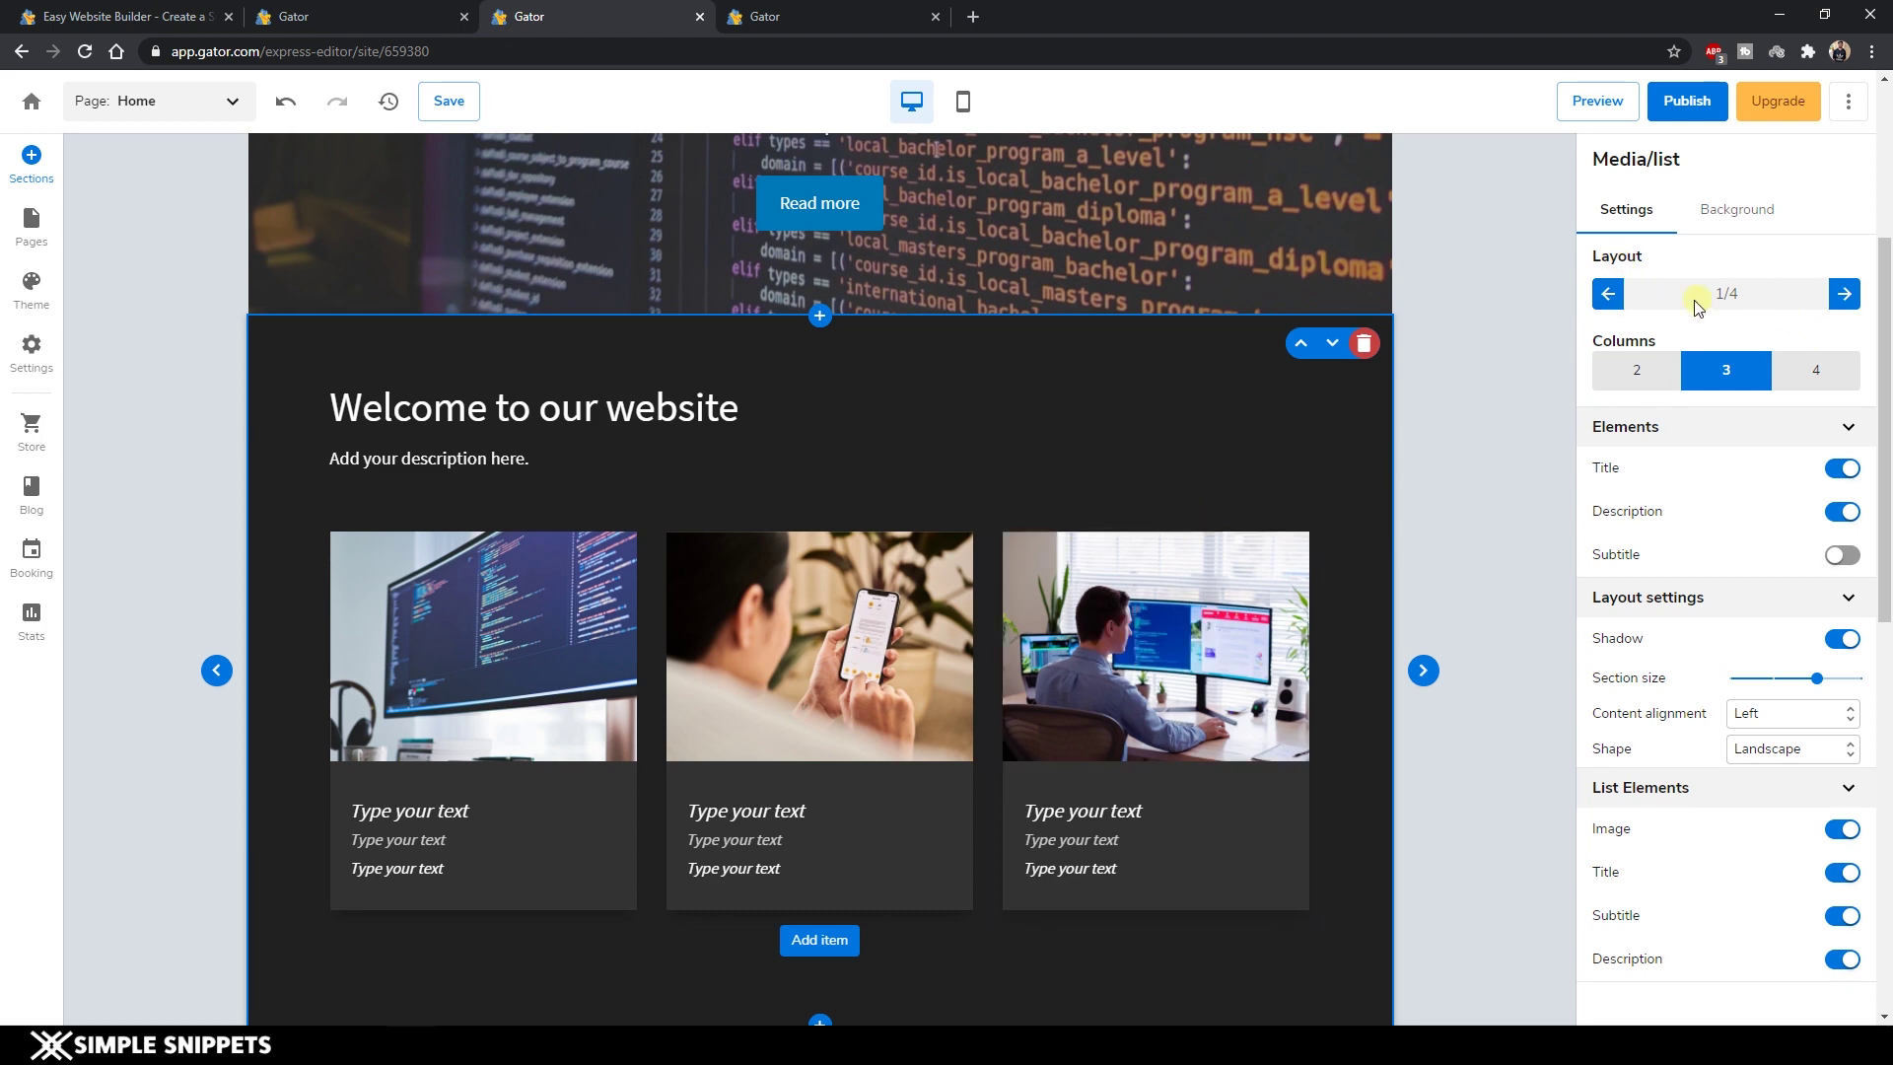
{"action": "left_click", "coordinate": [1628, 383]}
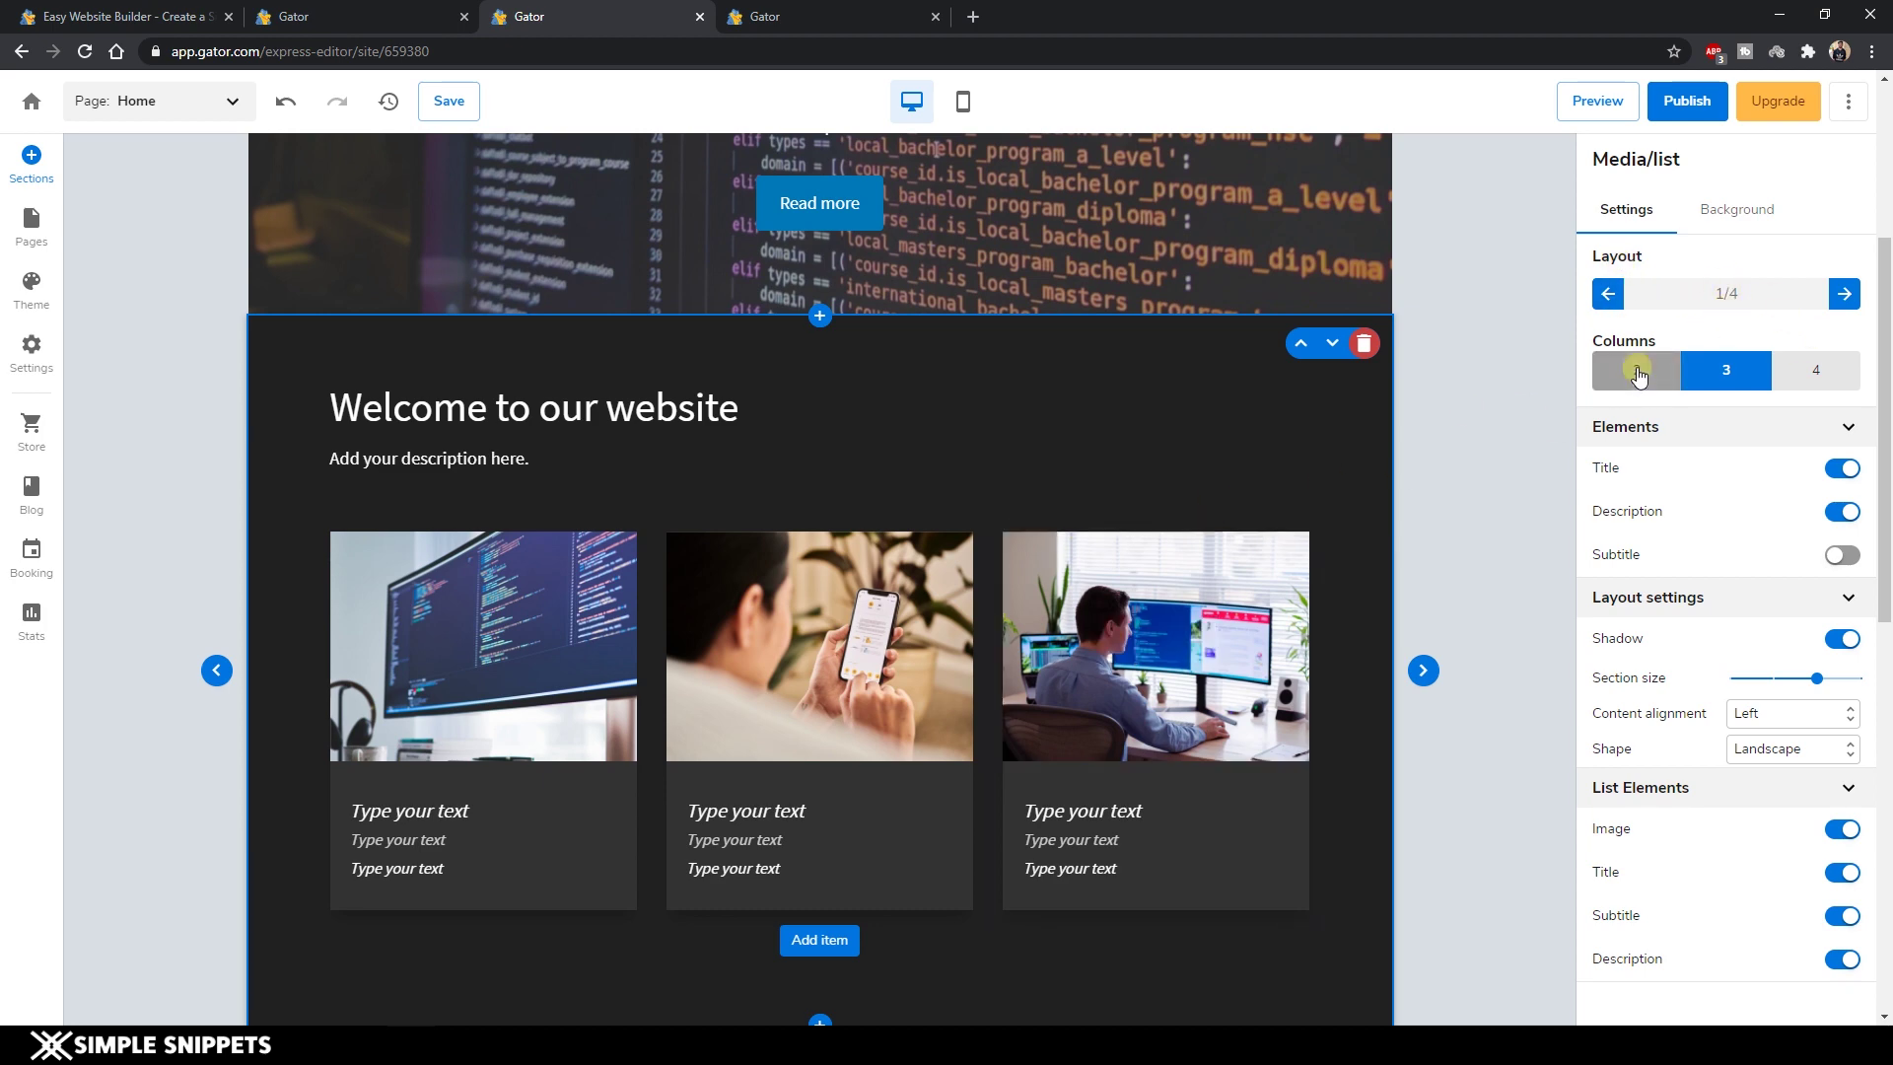
{"action": "left_click", "coordinate": [1727, 377]}
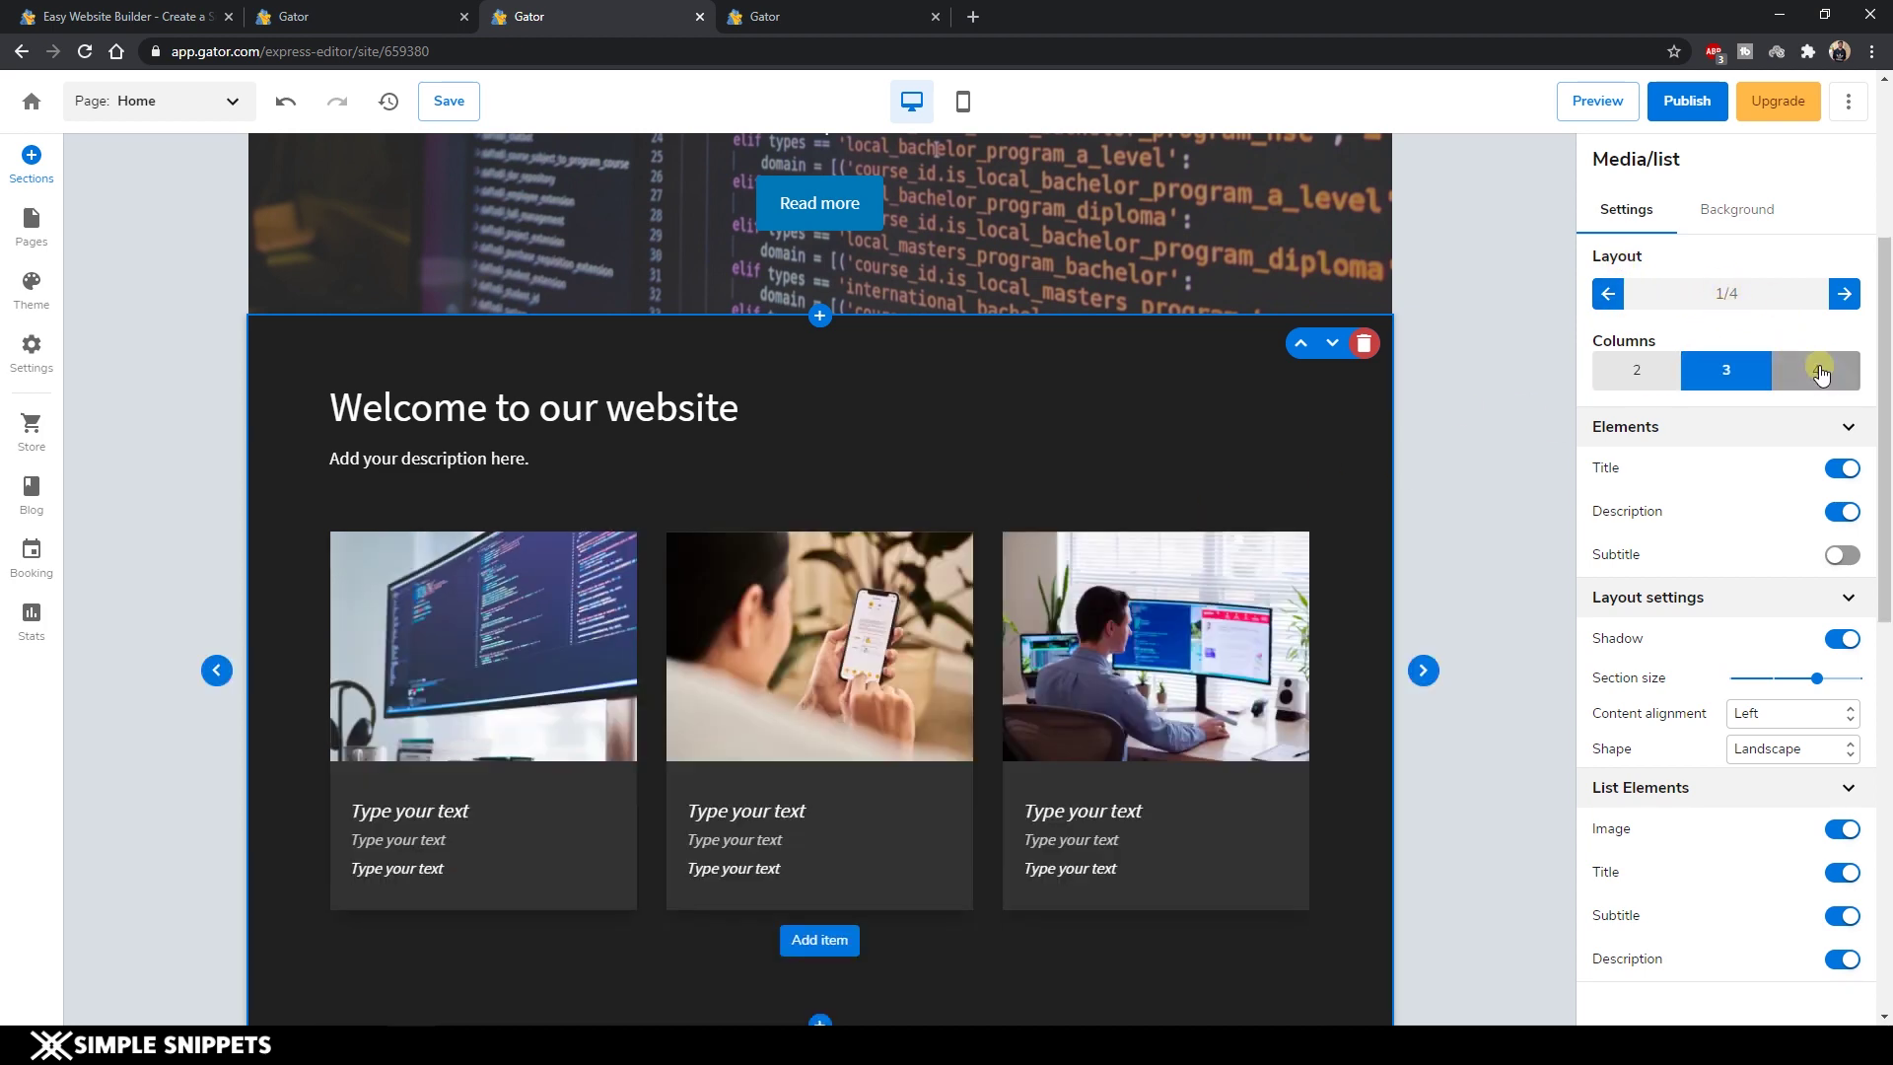
{"action": "left_click", "coordinate": [1819, 372]}
{"action": "left_click", "coordinate": [1723, 382]}
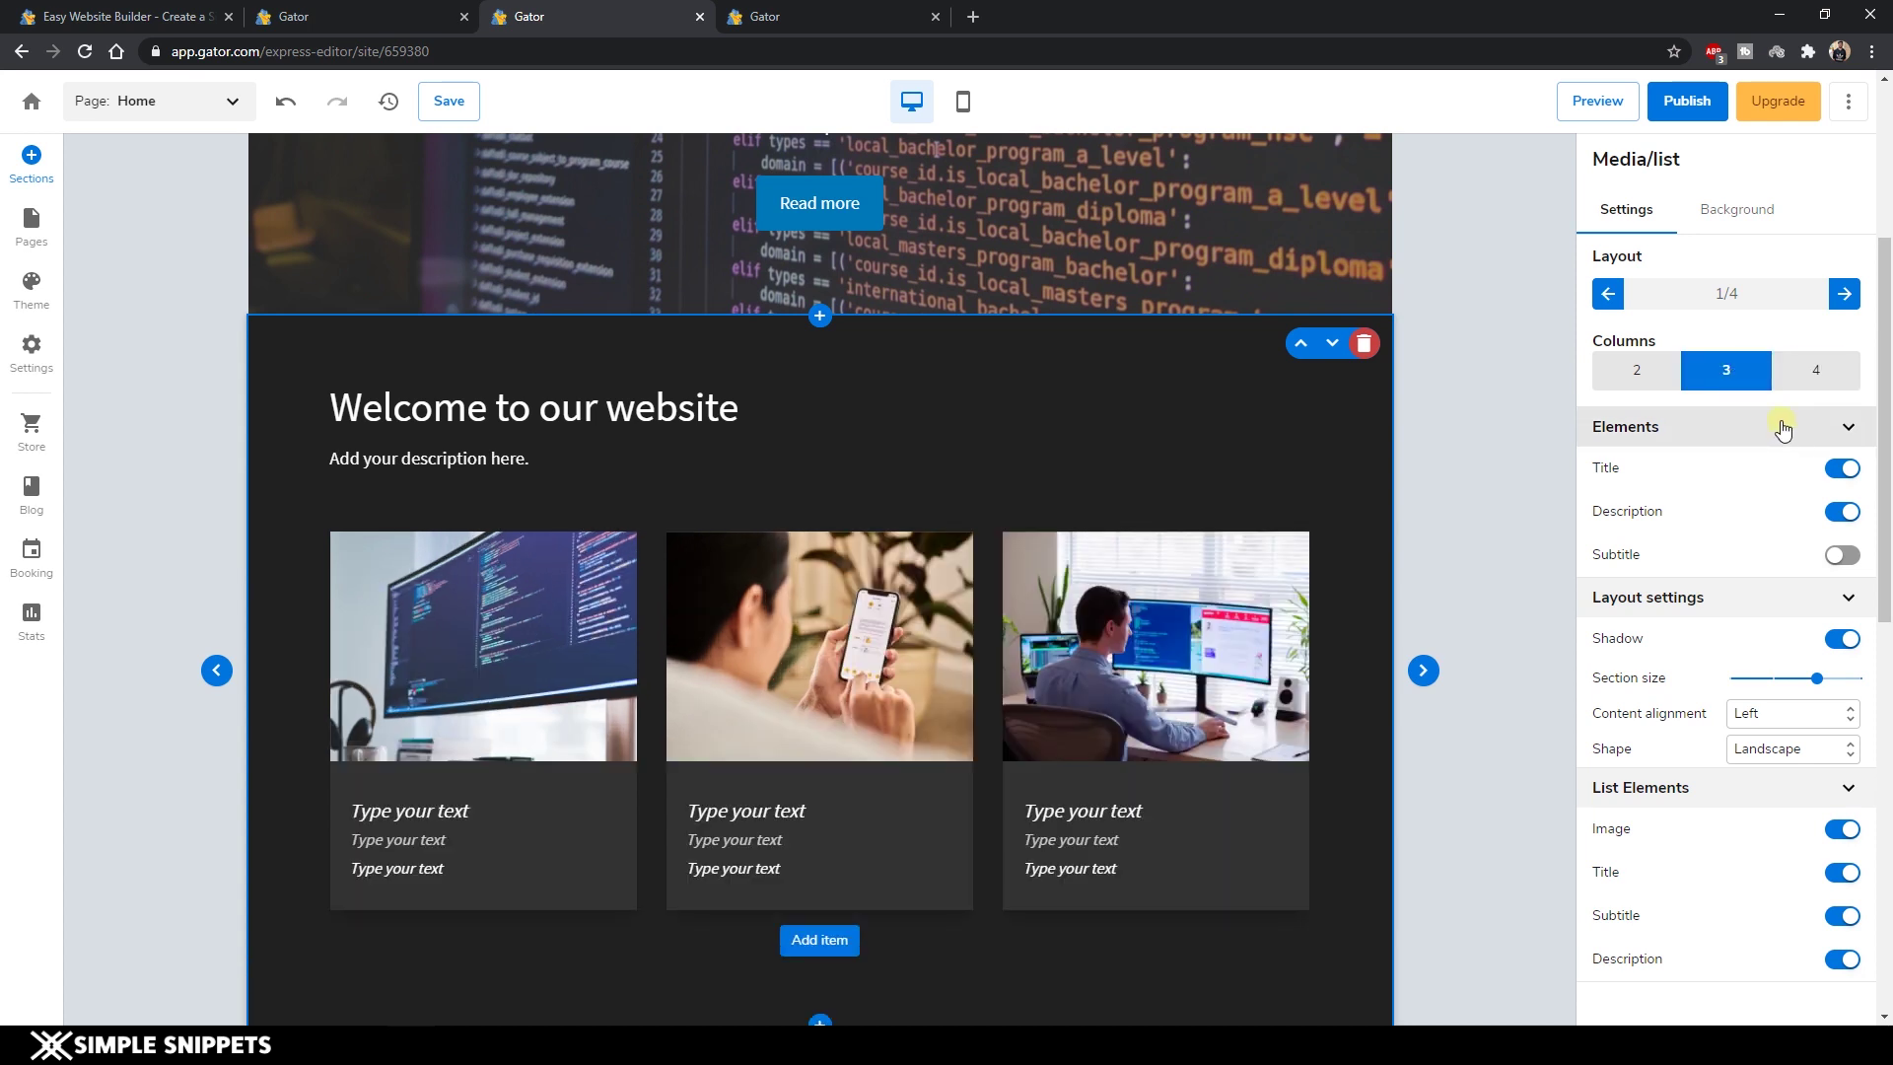
Hide the description line and set the section's content alignment to Center.
{"action": "left_click", "coordinate": [1843, 555]}
{"action": "left_click", "coordinate": [1844, 555]}
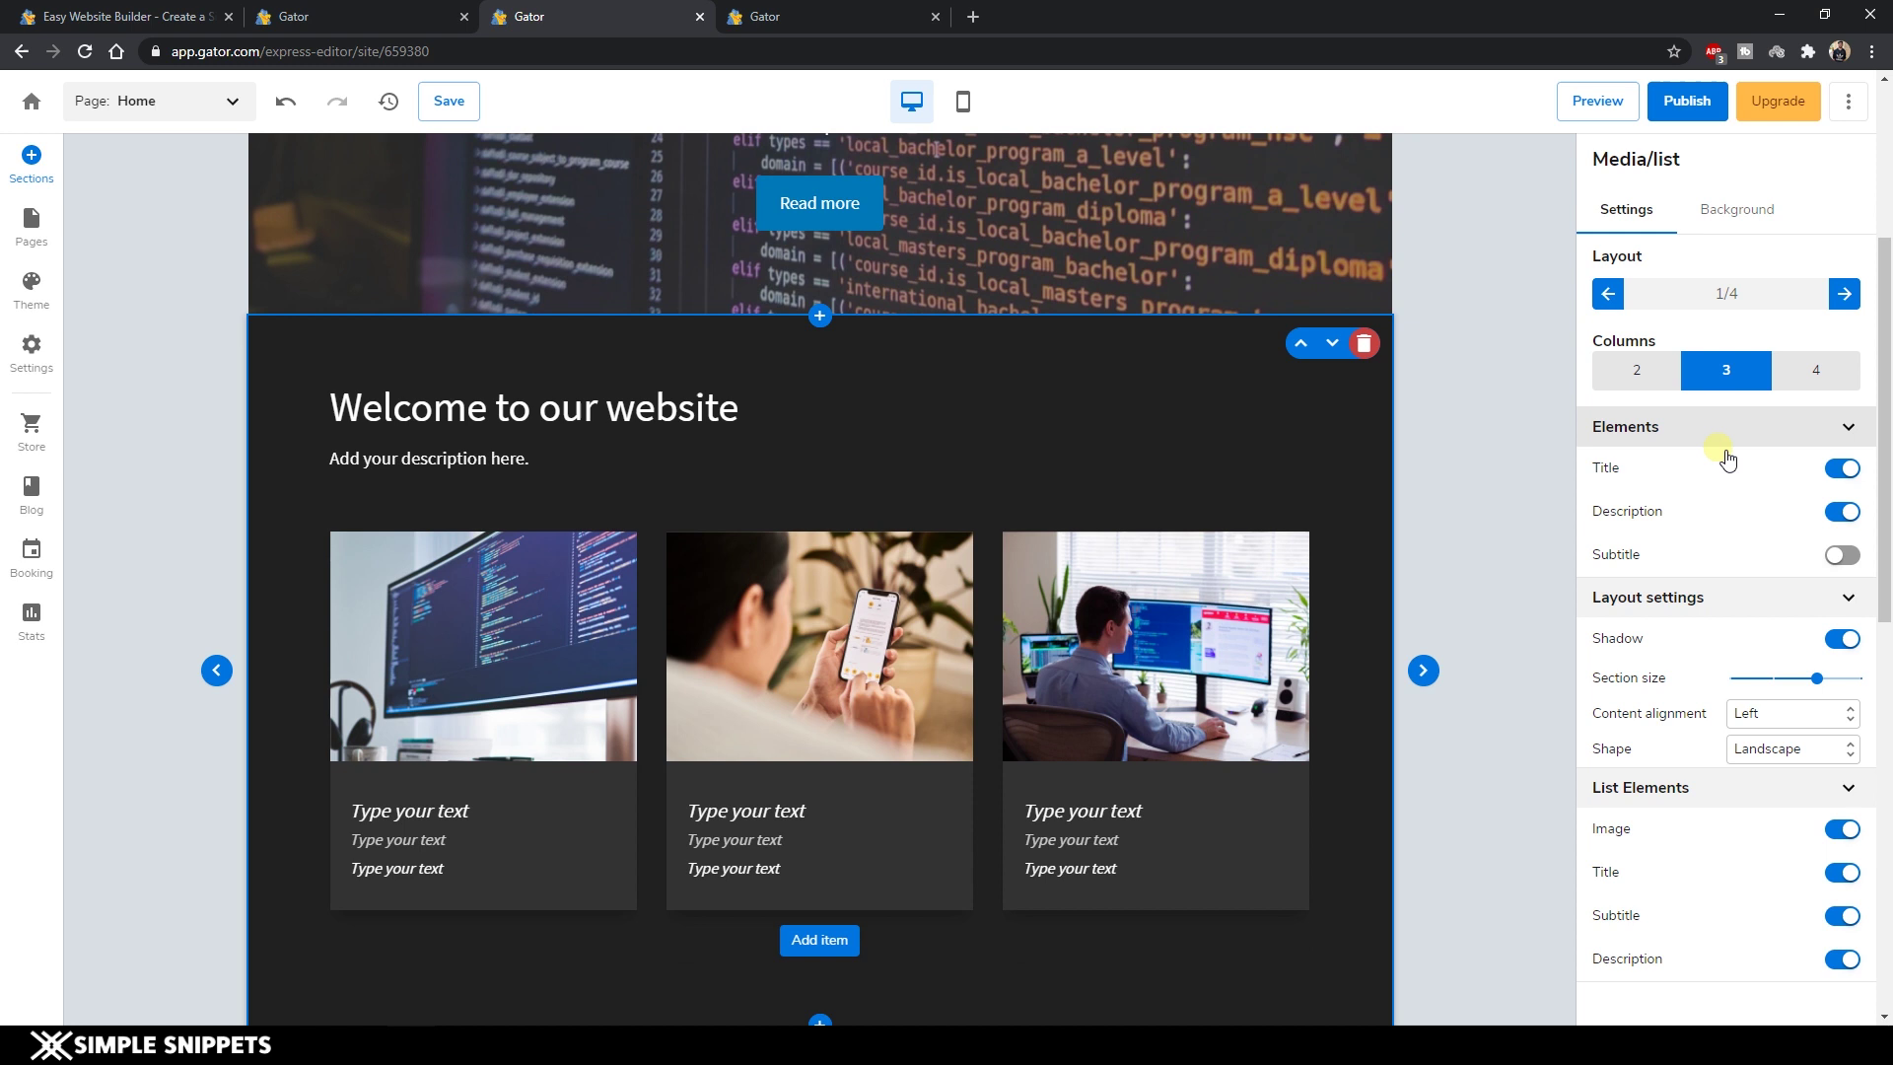
{"action": "left_click", "coordinate": [1839, 512]}
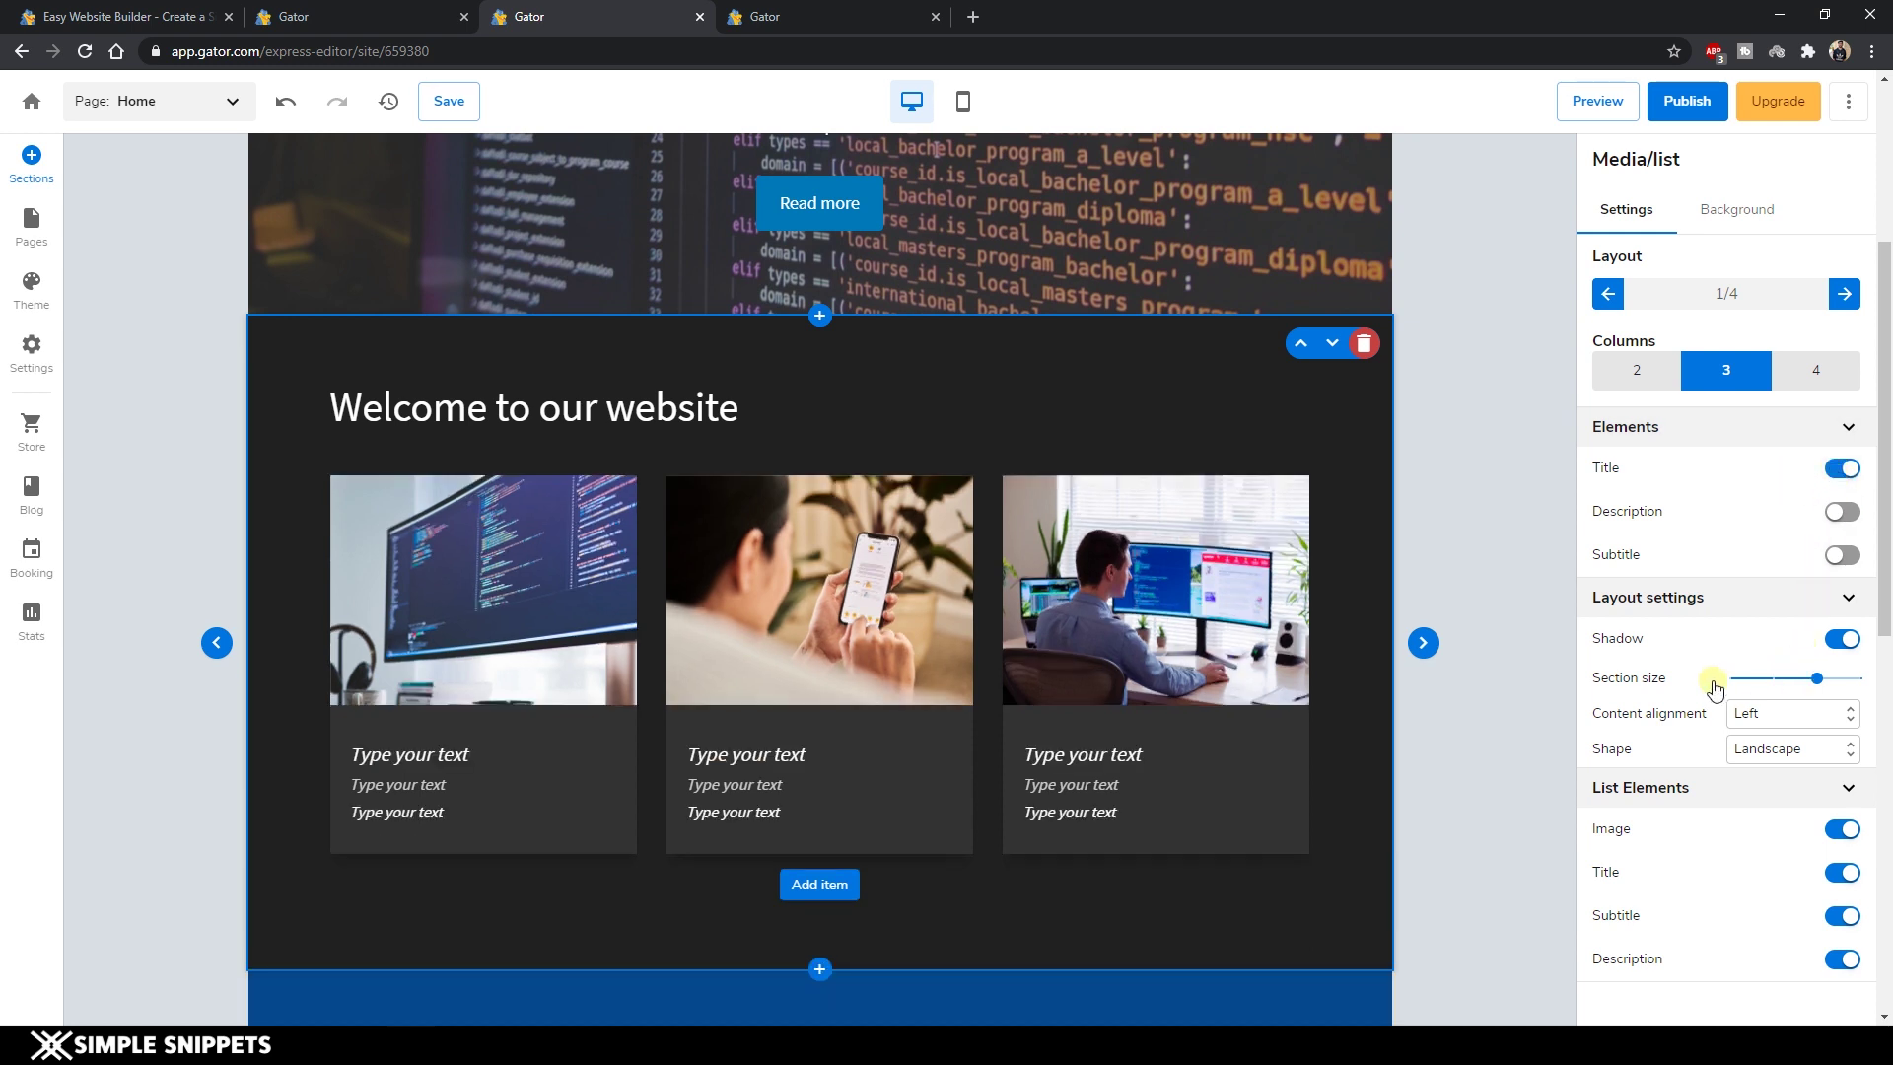
{"action": "left_click", "coordinate": [1786, 721]}
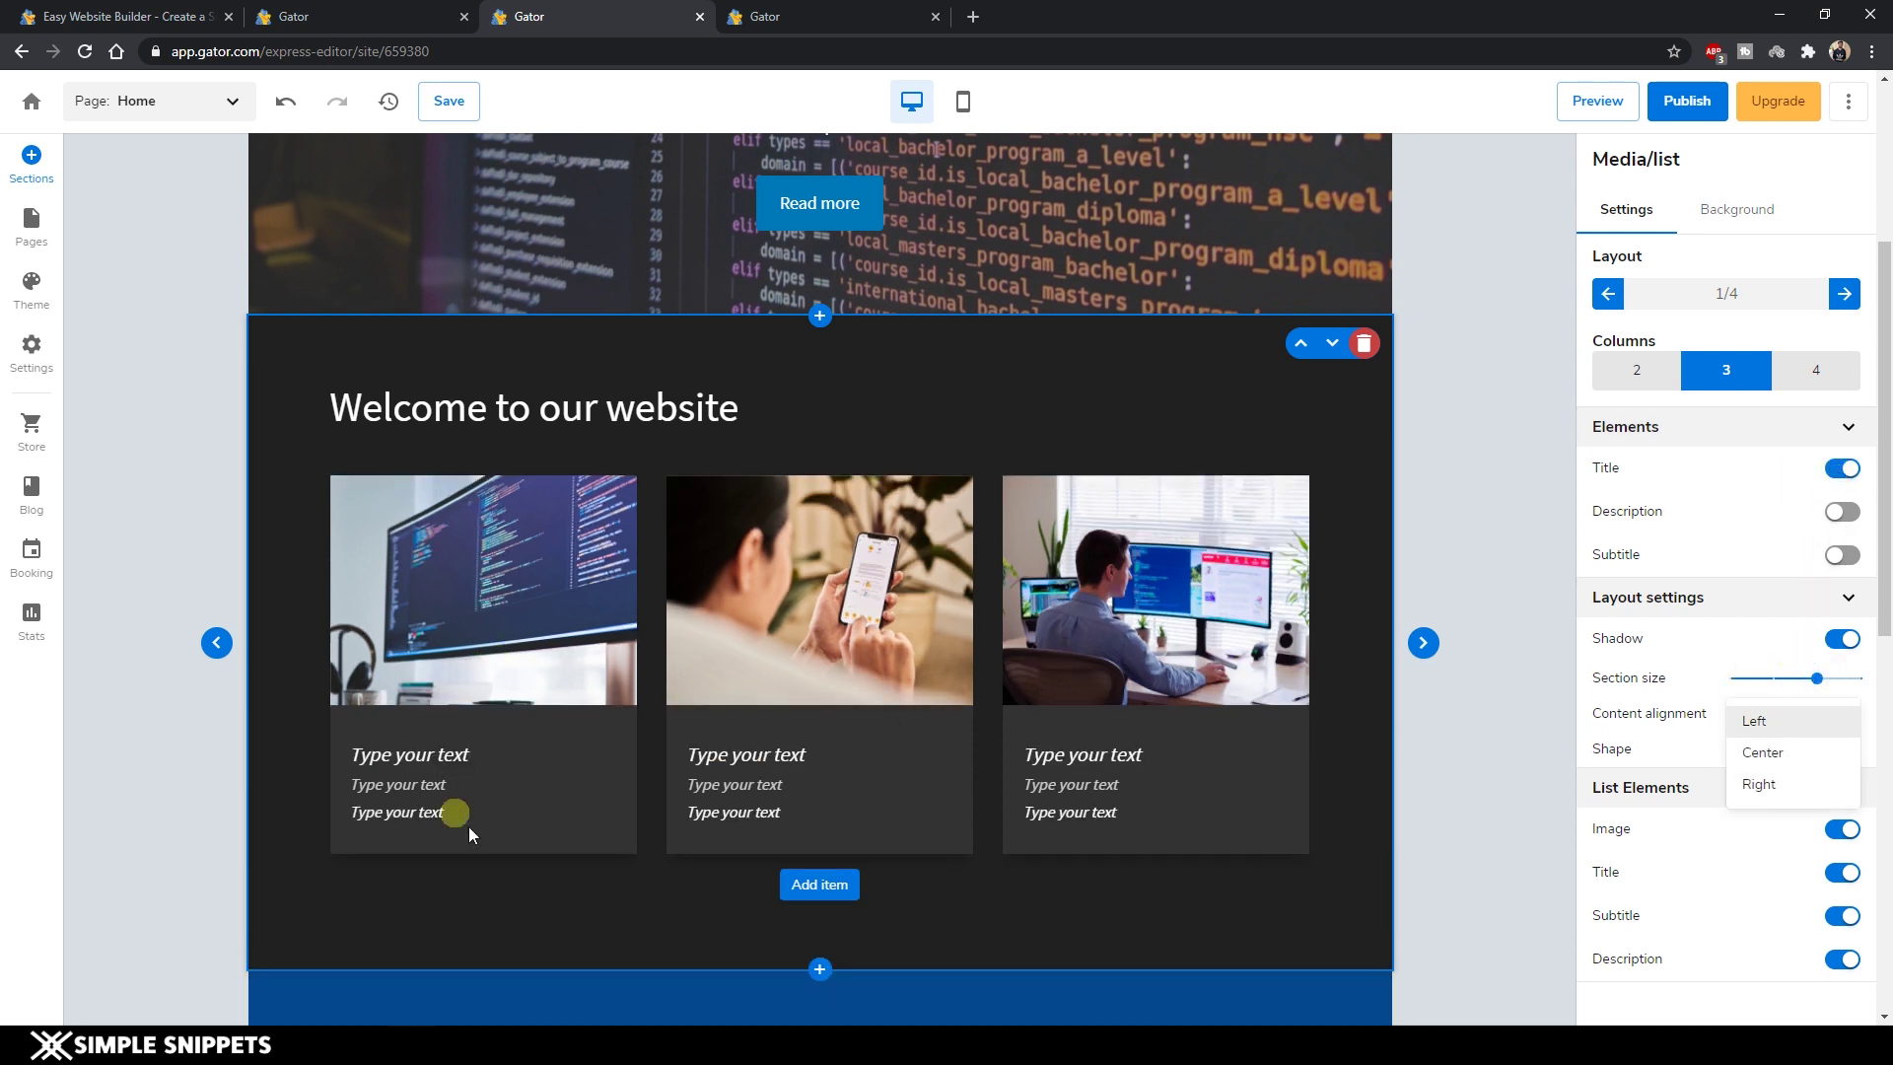
{"action": "left_click", "coordinate": [1778, 754]}
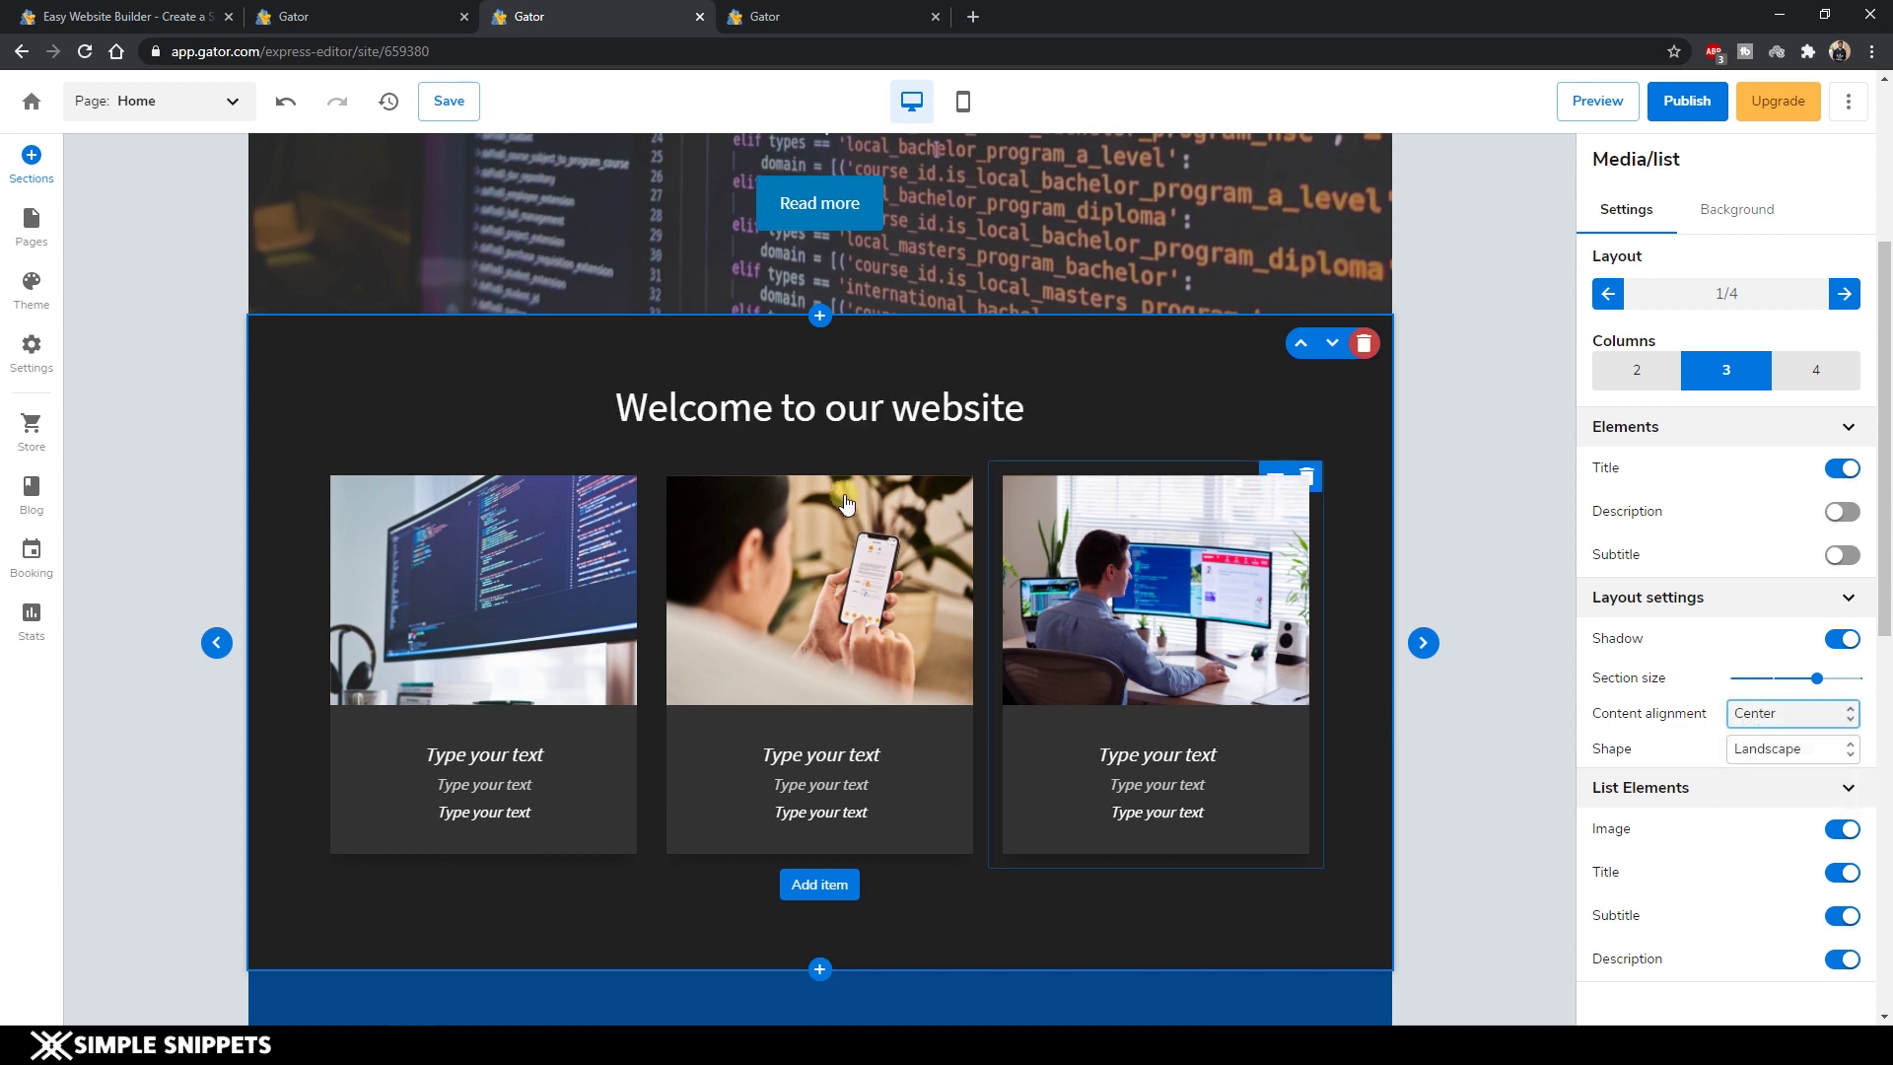
{"action": "double_click", "coordinate": [836, 410]}
{"action": "triple_click", "coordinate": [865, 402]}
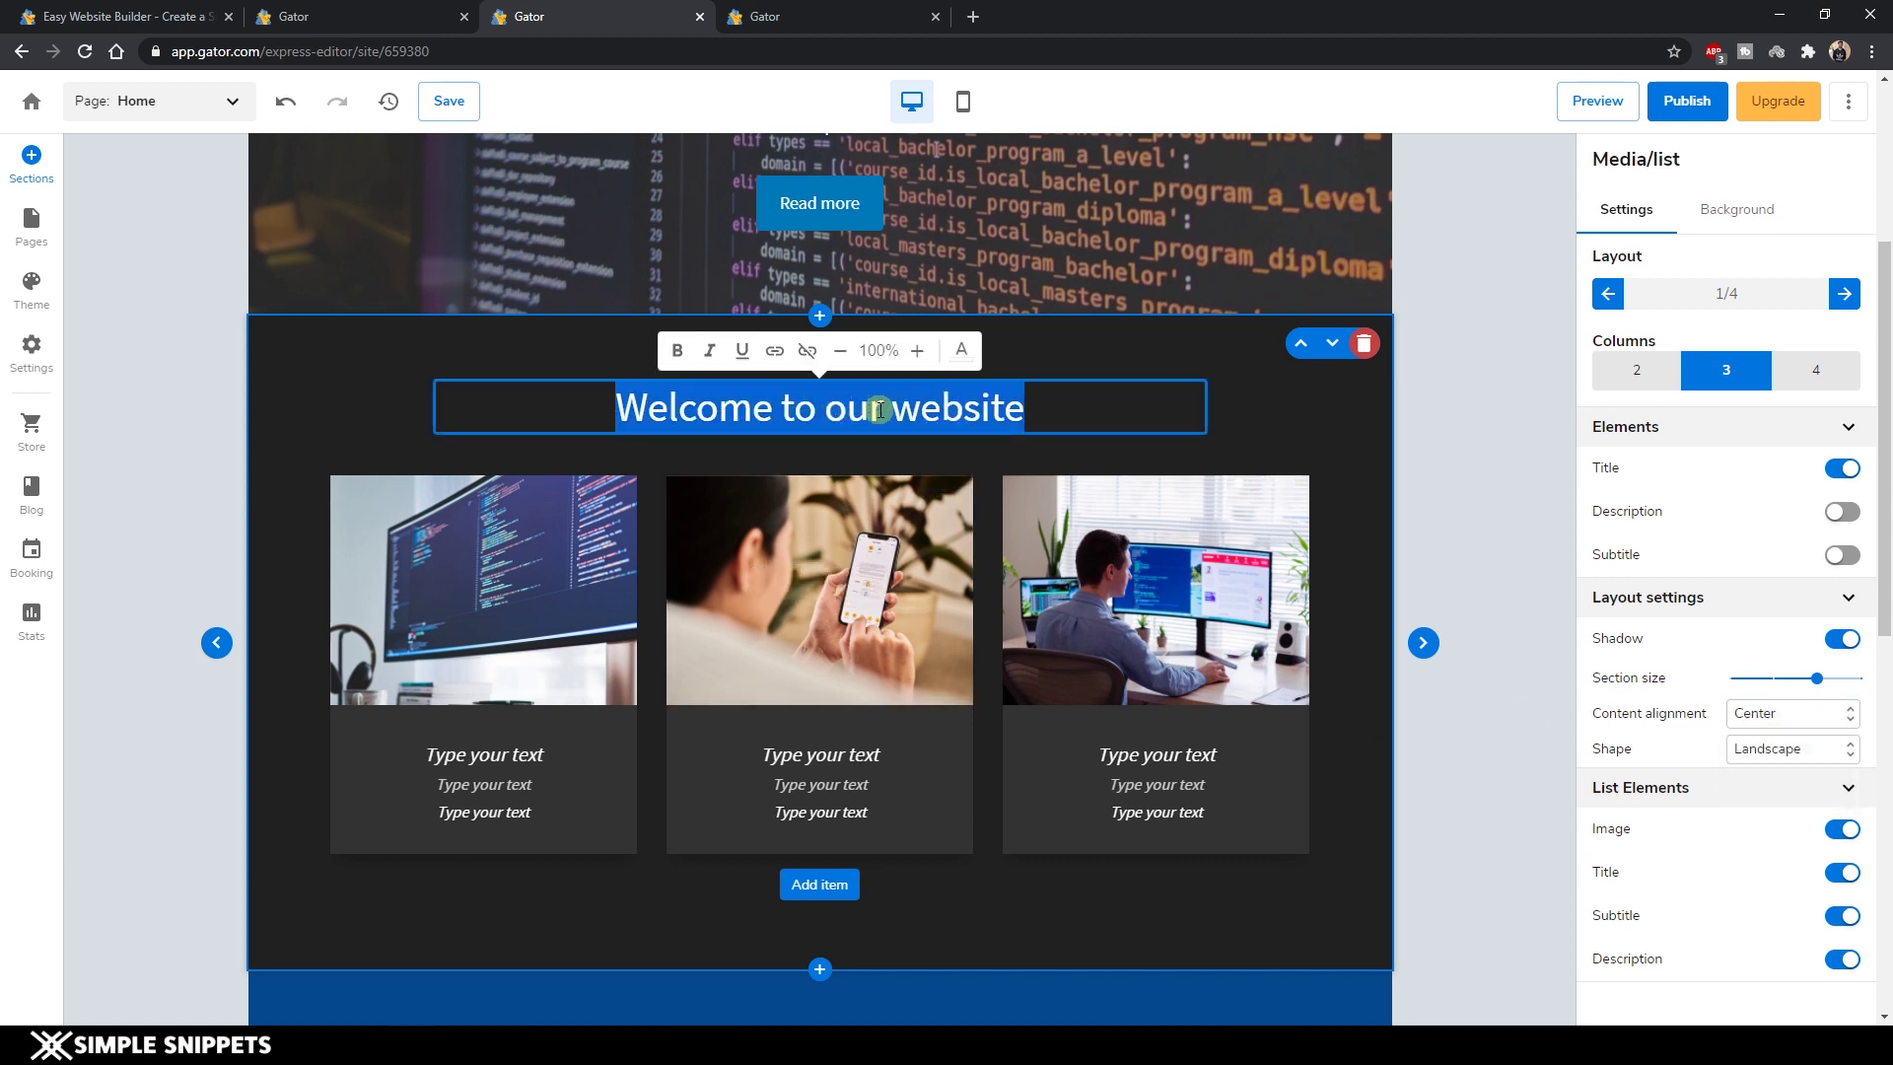
Type 'Services' as the heading, then 'Web Development' and 'Best in class websites at affordable prices' on card one.
{"action": "type", "text": "Services"}
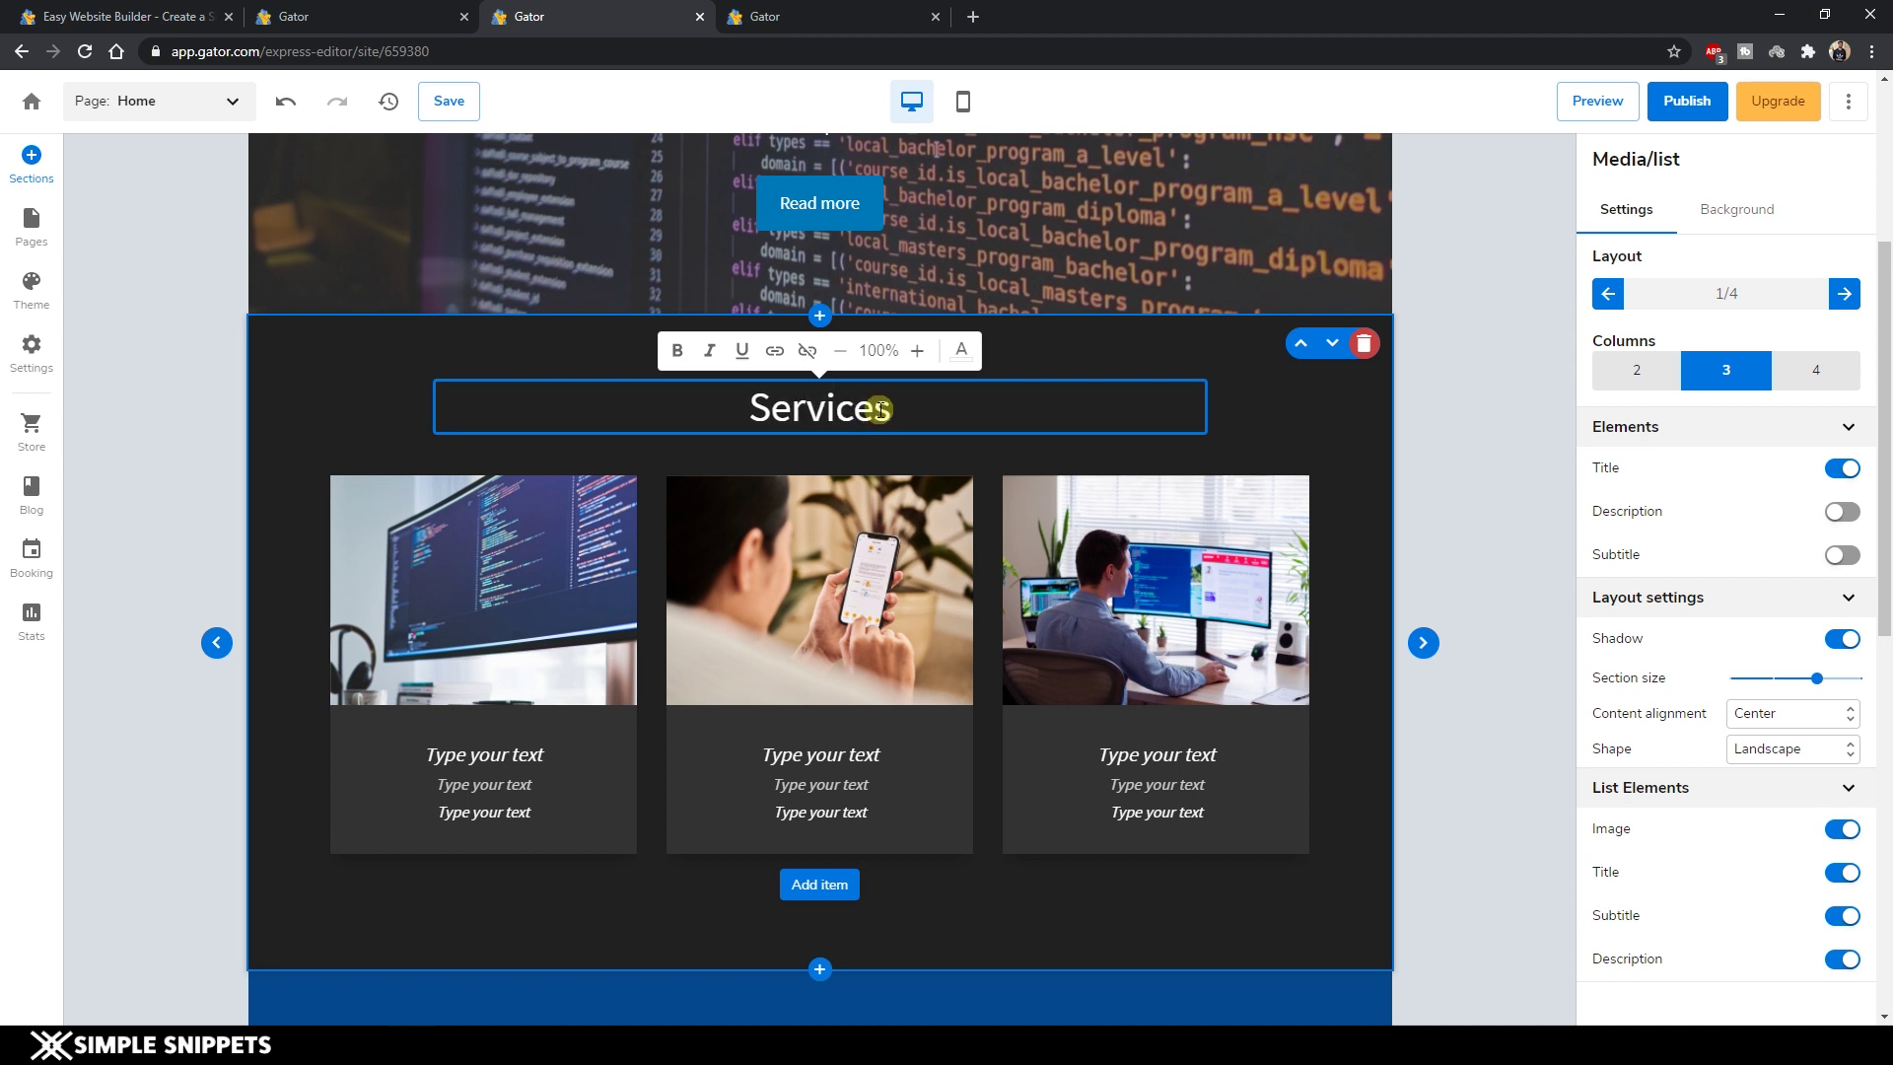
{"action": "left_click", "coordinate": [515, 754]}
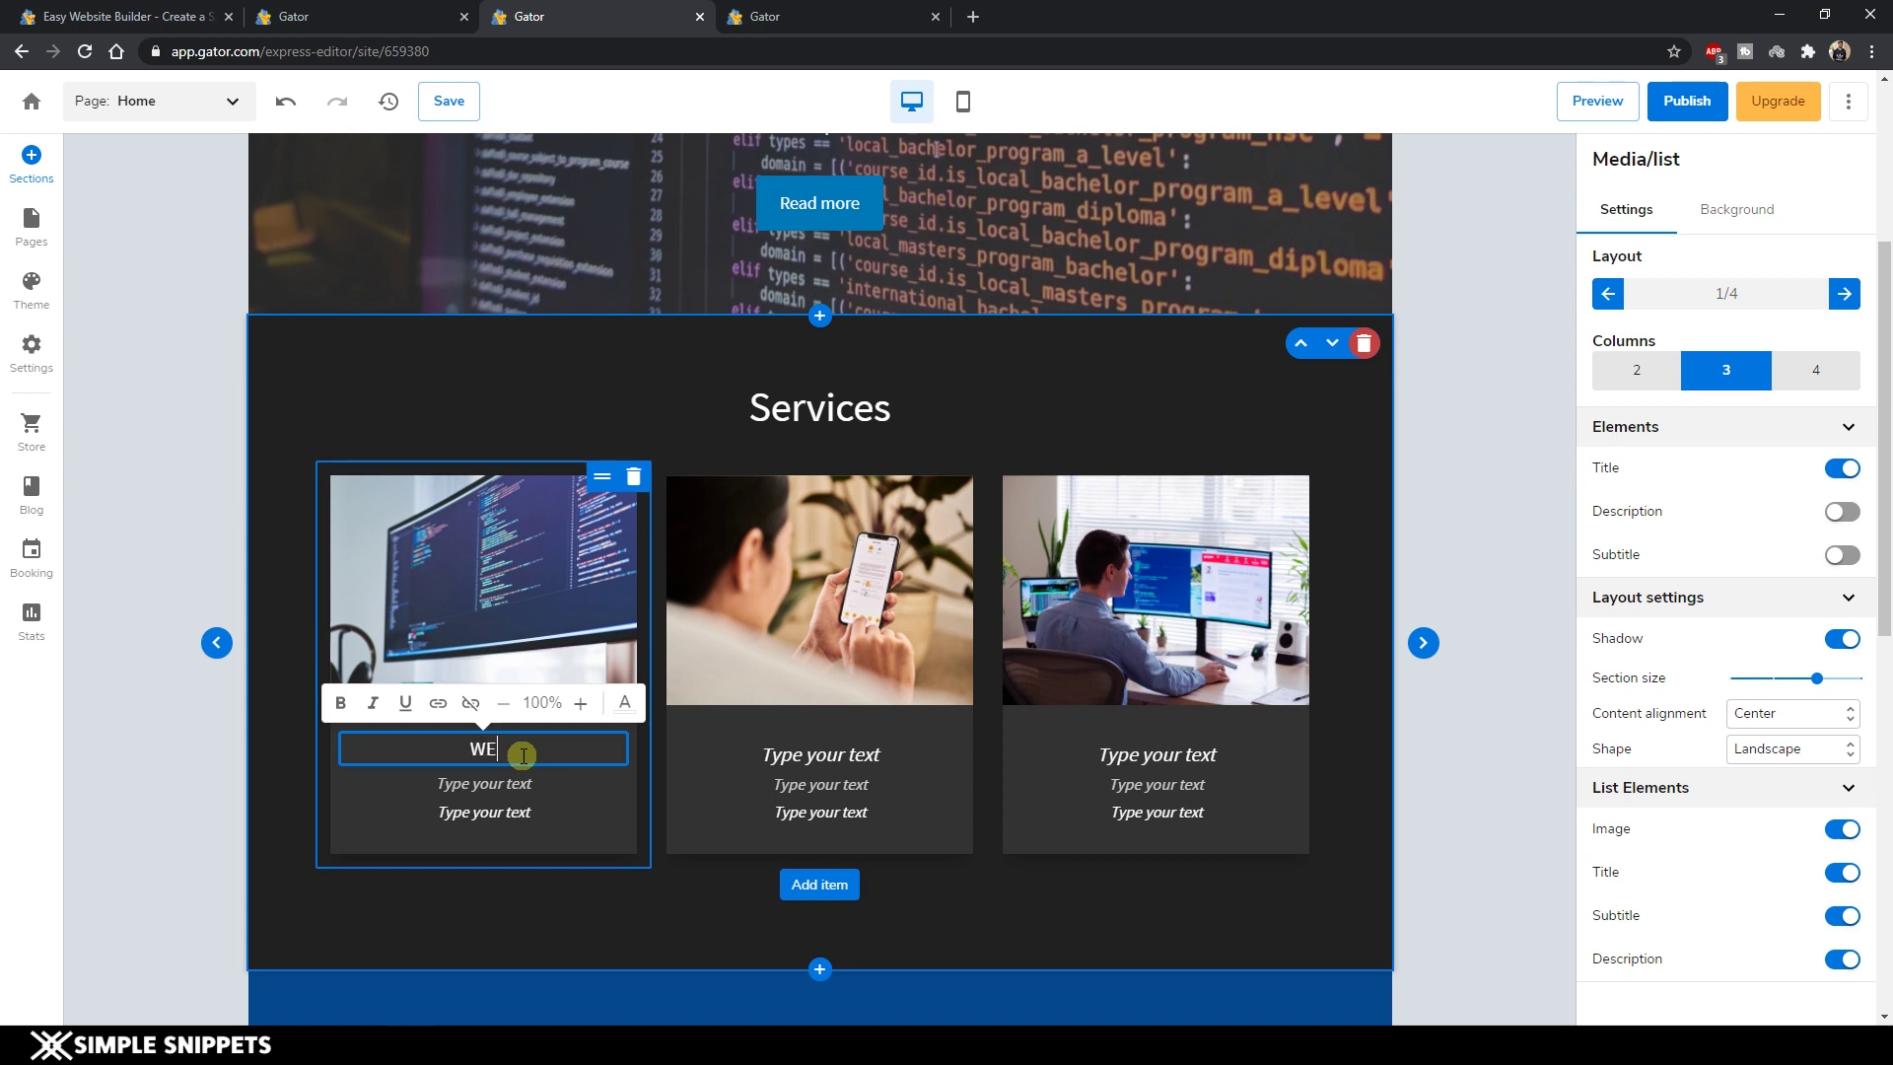
{"action": "type", "text": "Web Development"}
{"action": "left_click", "coordinate": [500, 785]}
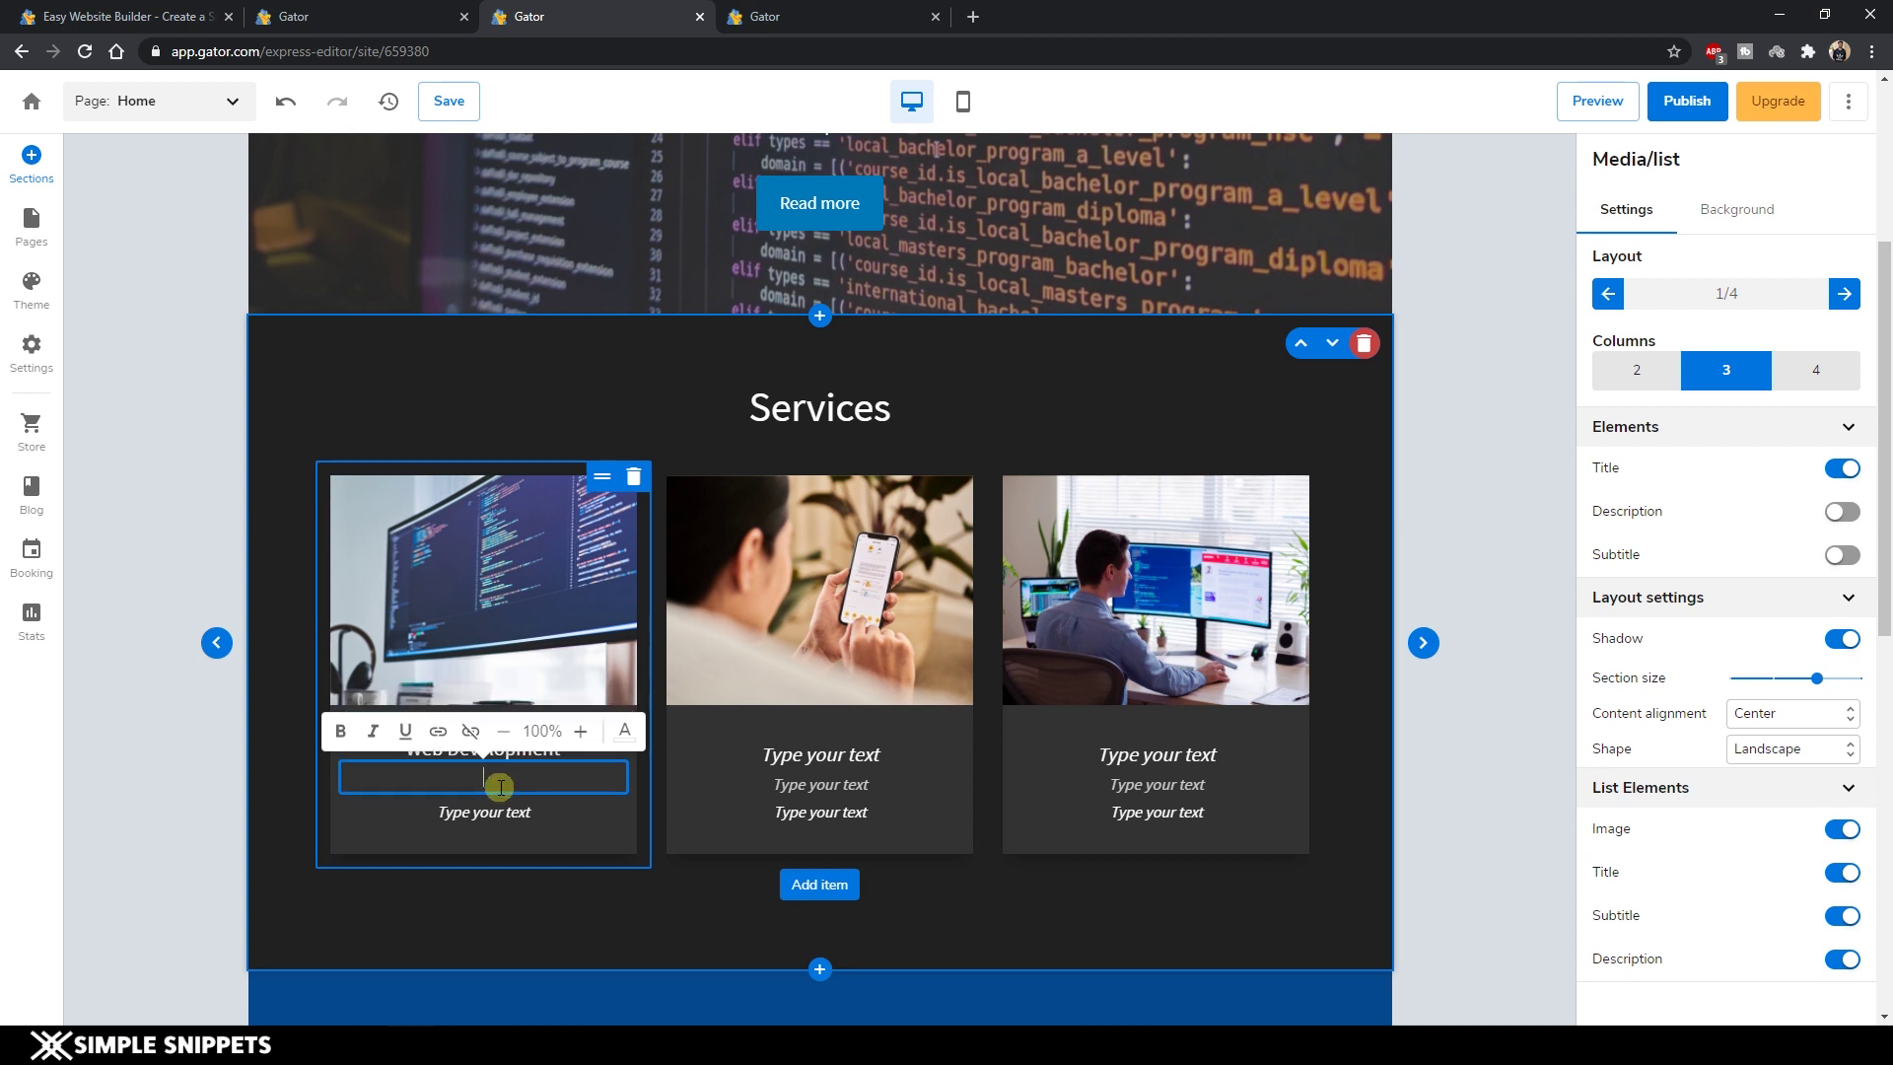
{"action": "type", "text": "Best in c"}
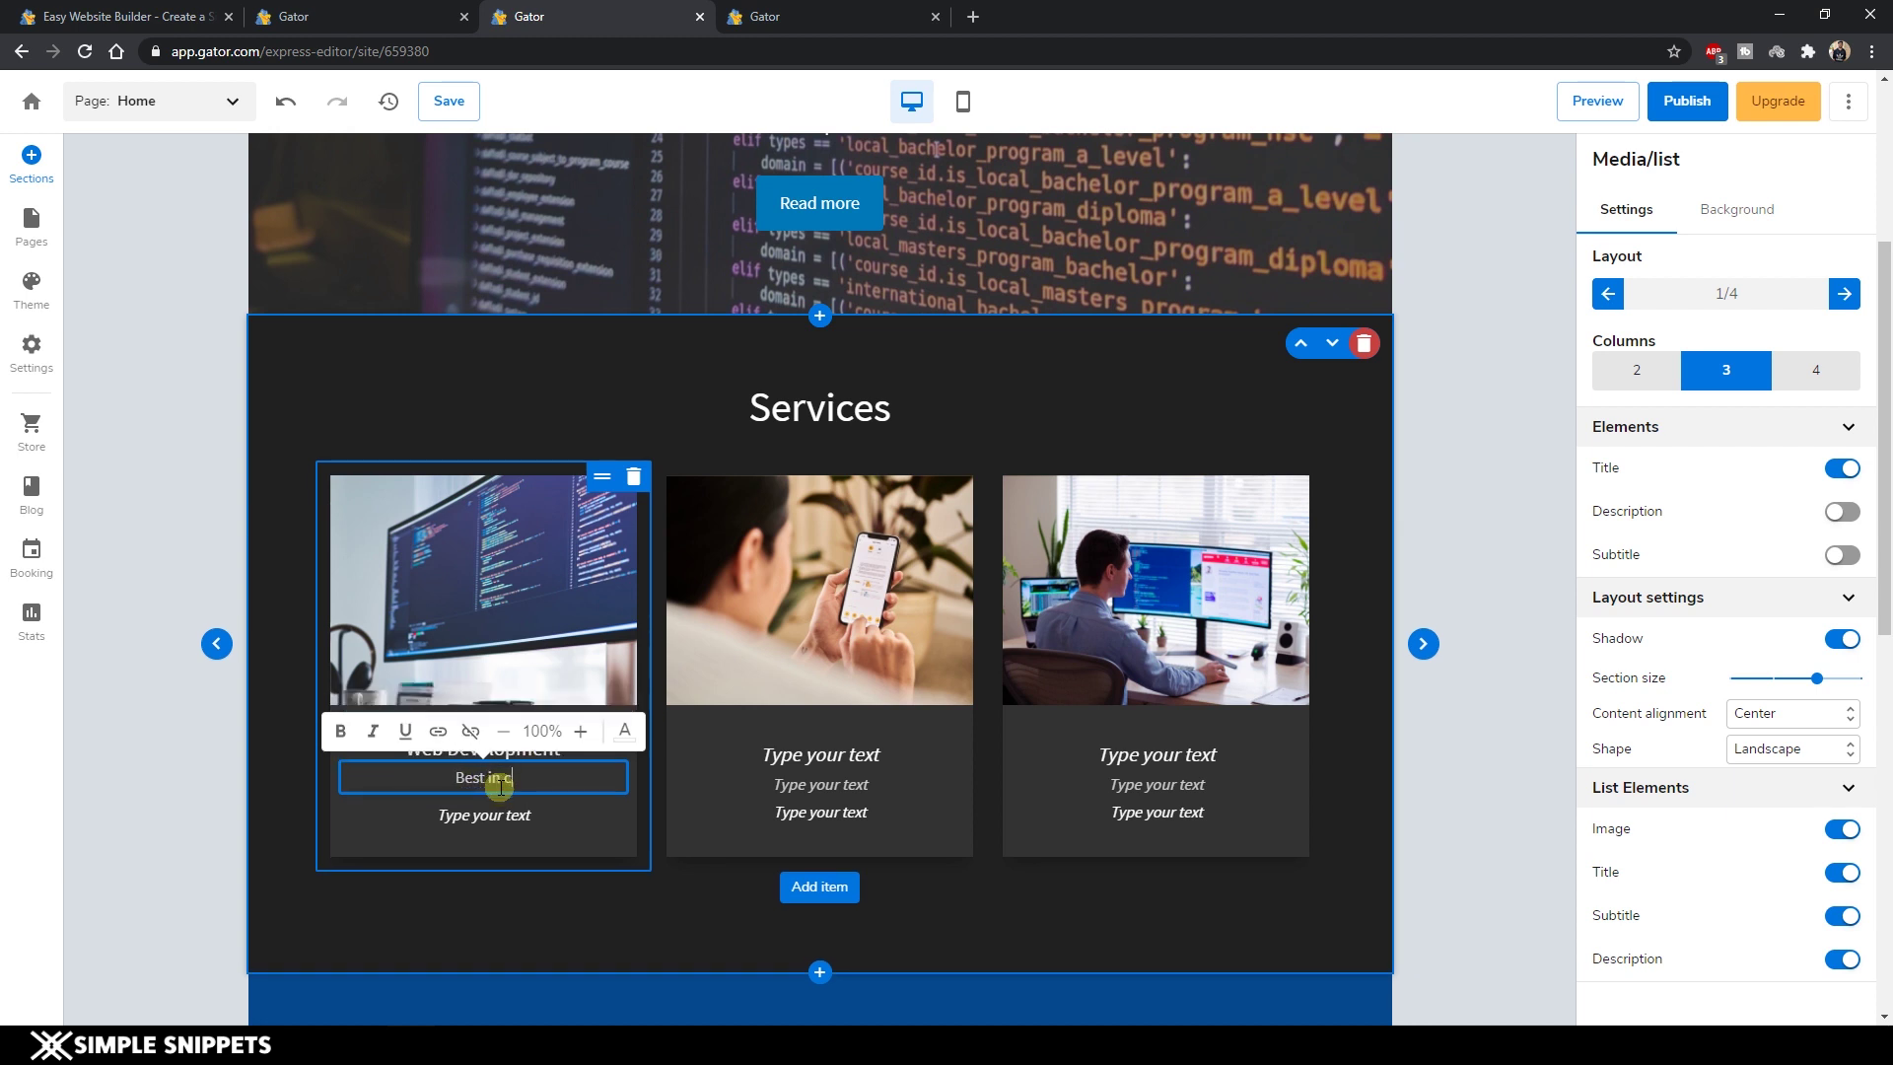
{"action": "type", "text": "lass websites at affordable prices"}
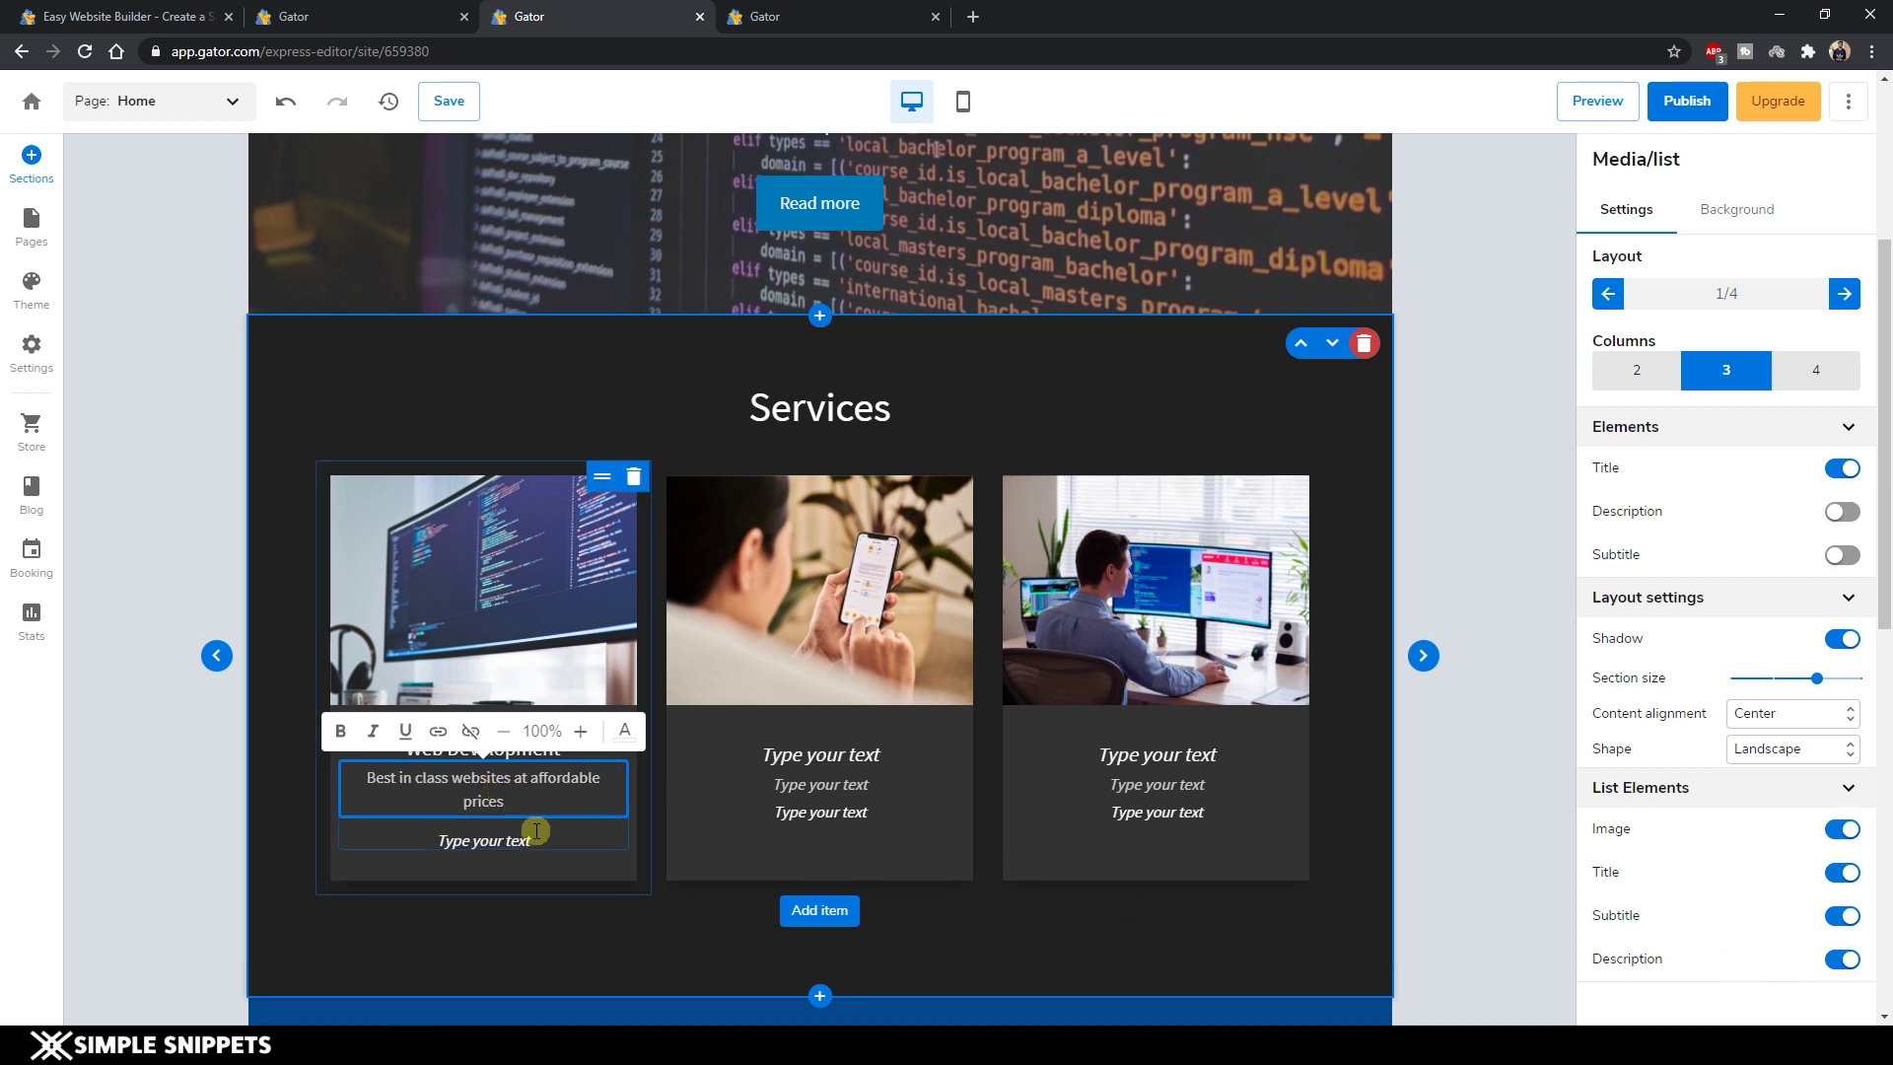
Hide the third text line on every service card.
{"action": "left_click", "coordinate": [1841, 958]}
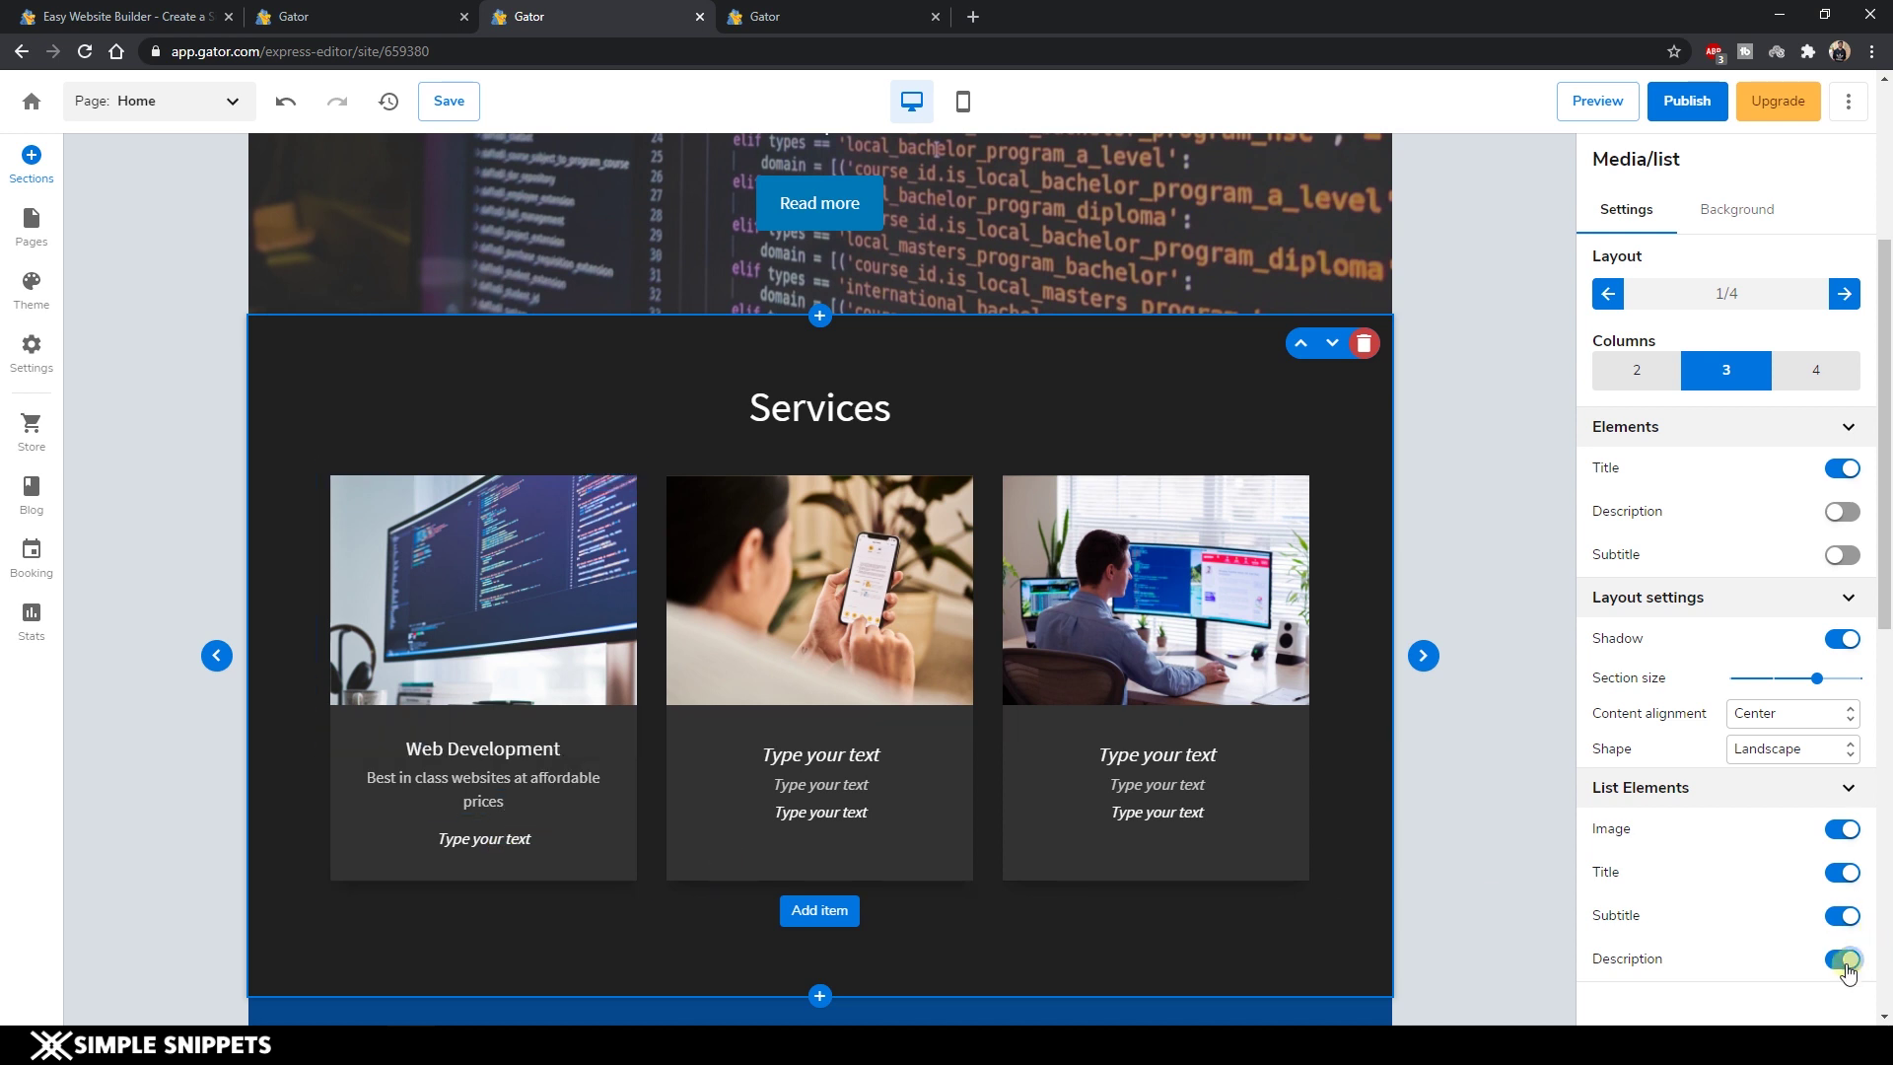
{"action": "left_click", "coordinate": [826, 893]}
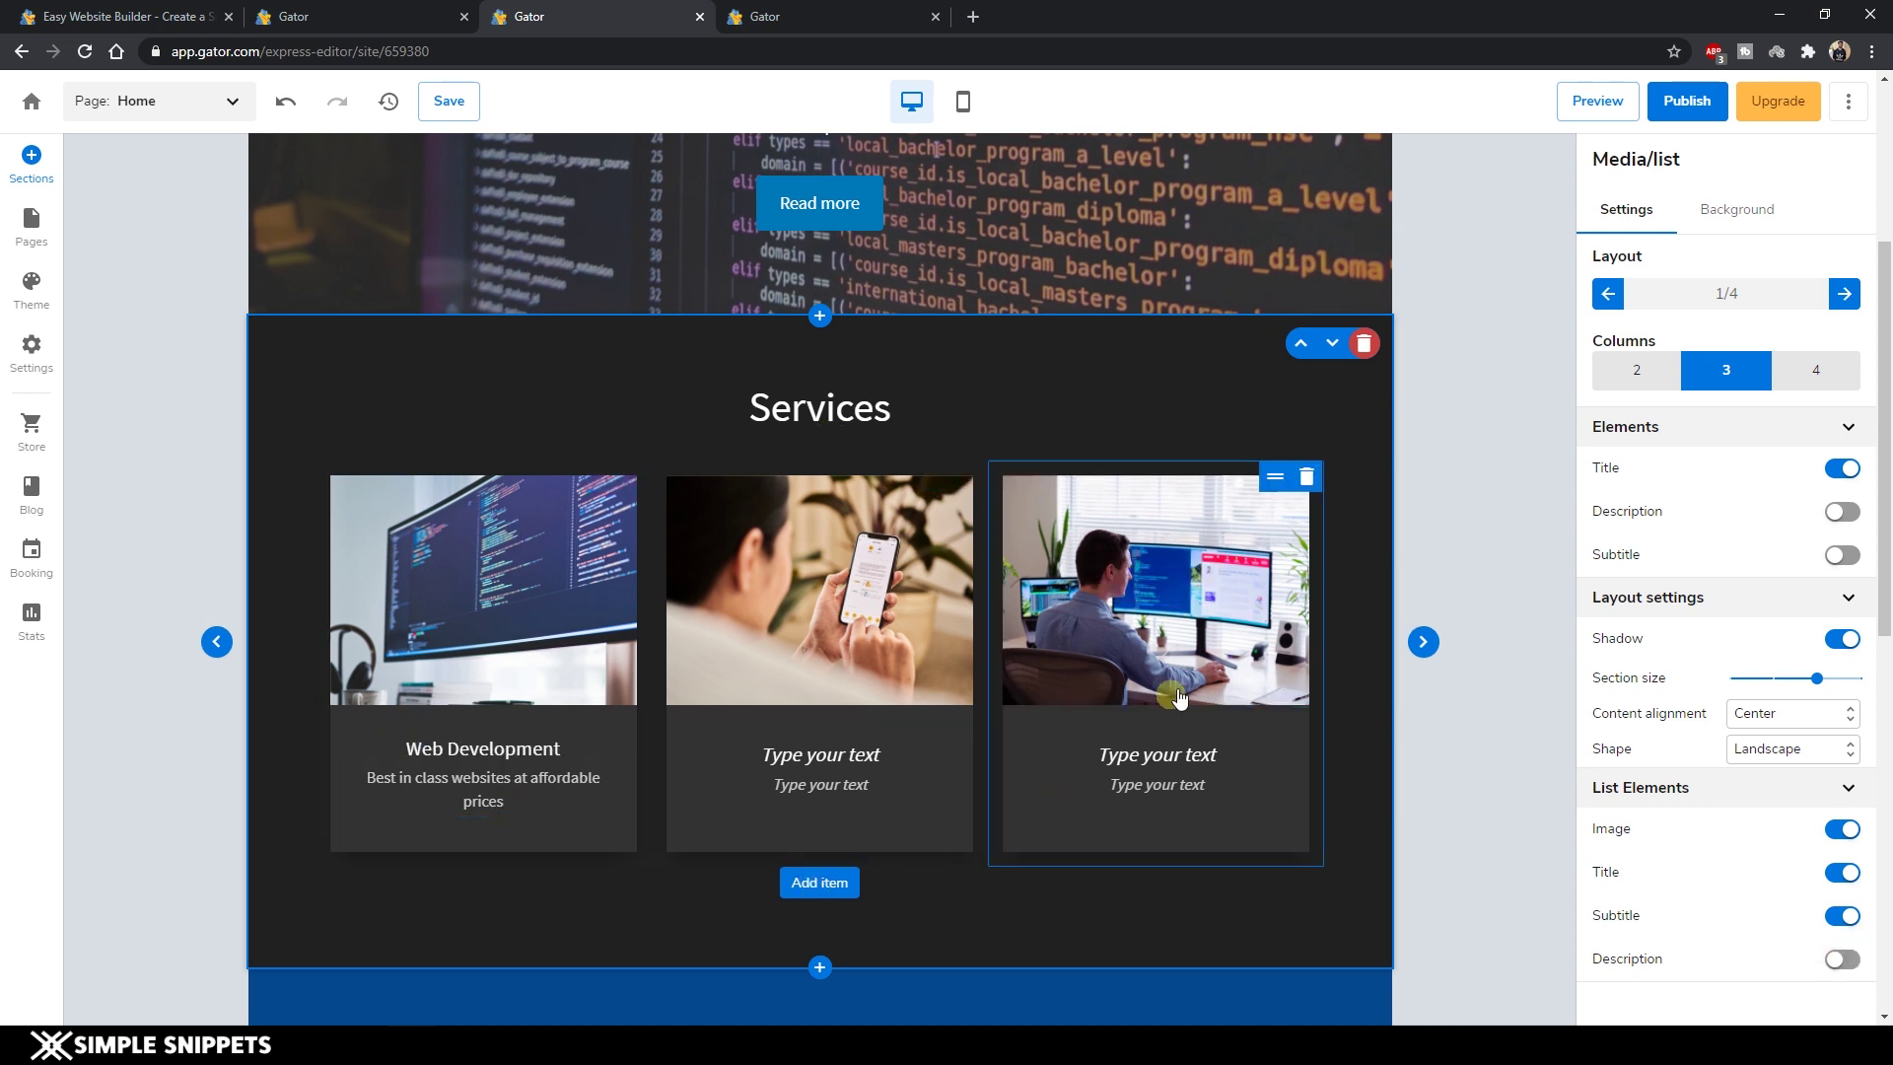
{"action": "left_click", "coordinate": [505, 747]}
{"action": "left_click", "coordinate": [829, 748]}
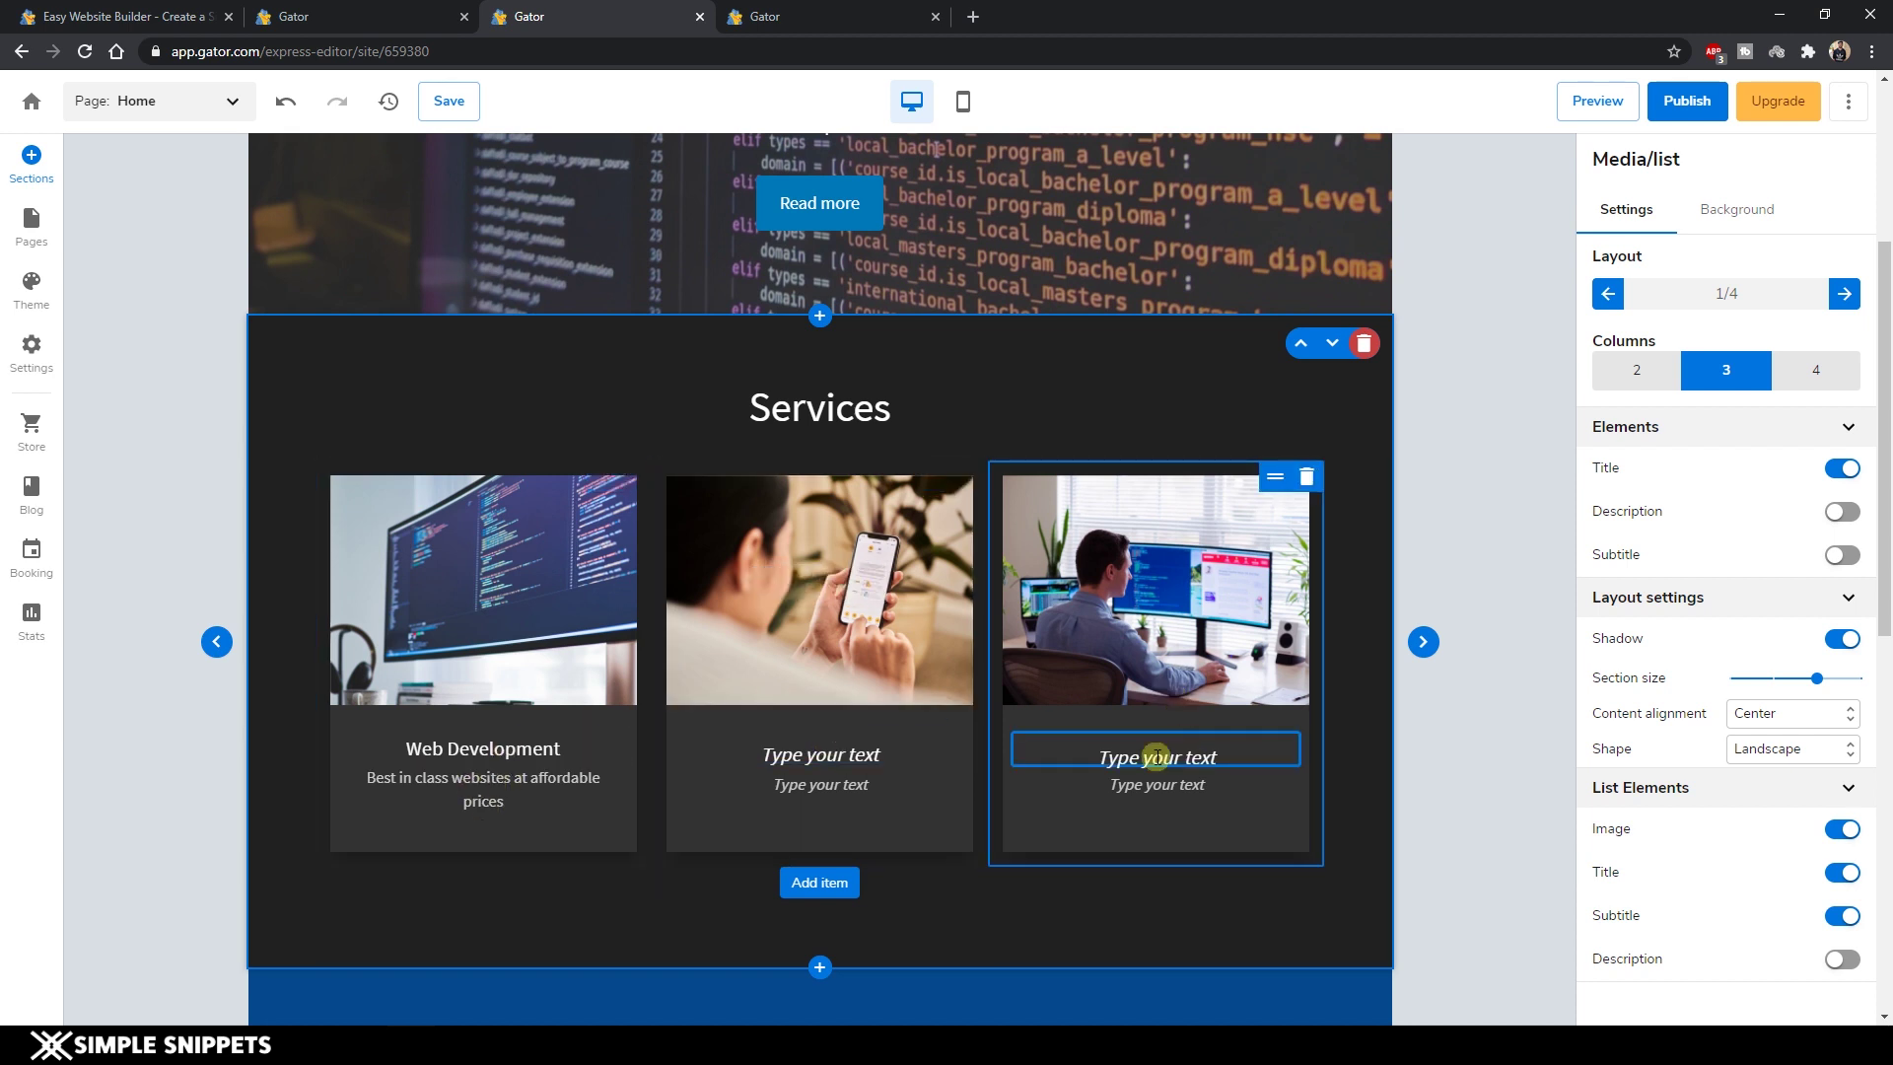
Add fourth, fifth and sixth service cards to the list.
{"action": "scroll", "coordinate": [749, 880], "scroll_direction": "down", "scroll_amount": 1}
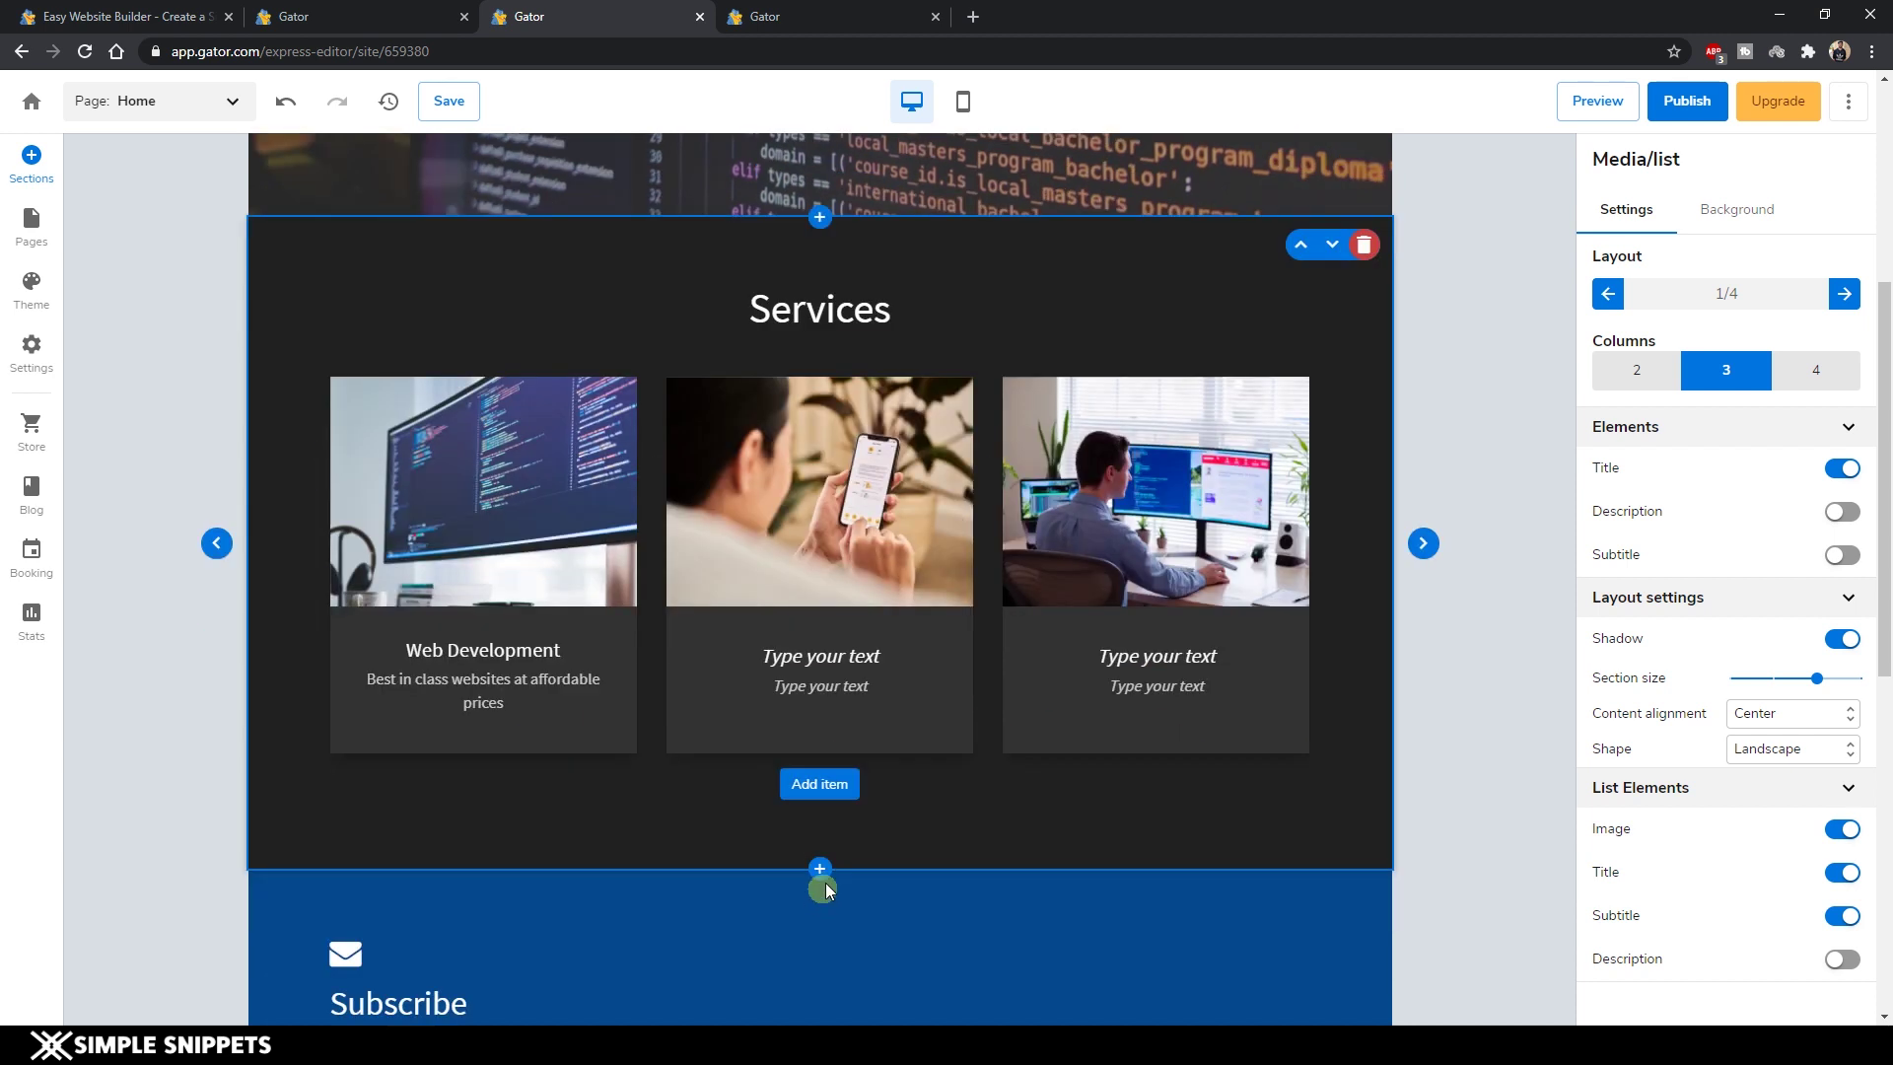
{"action": "left_click", "coordinate": [834, 792]}
{"action": "scroll", "coordinate": [697, 844], "scroll_direction": "down", "scroll_amount": 3}
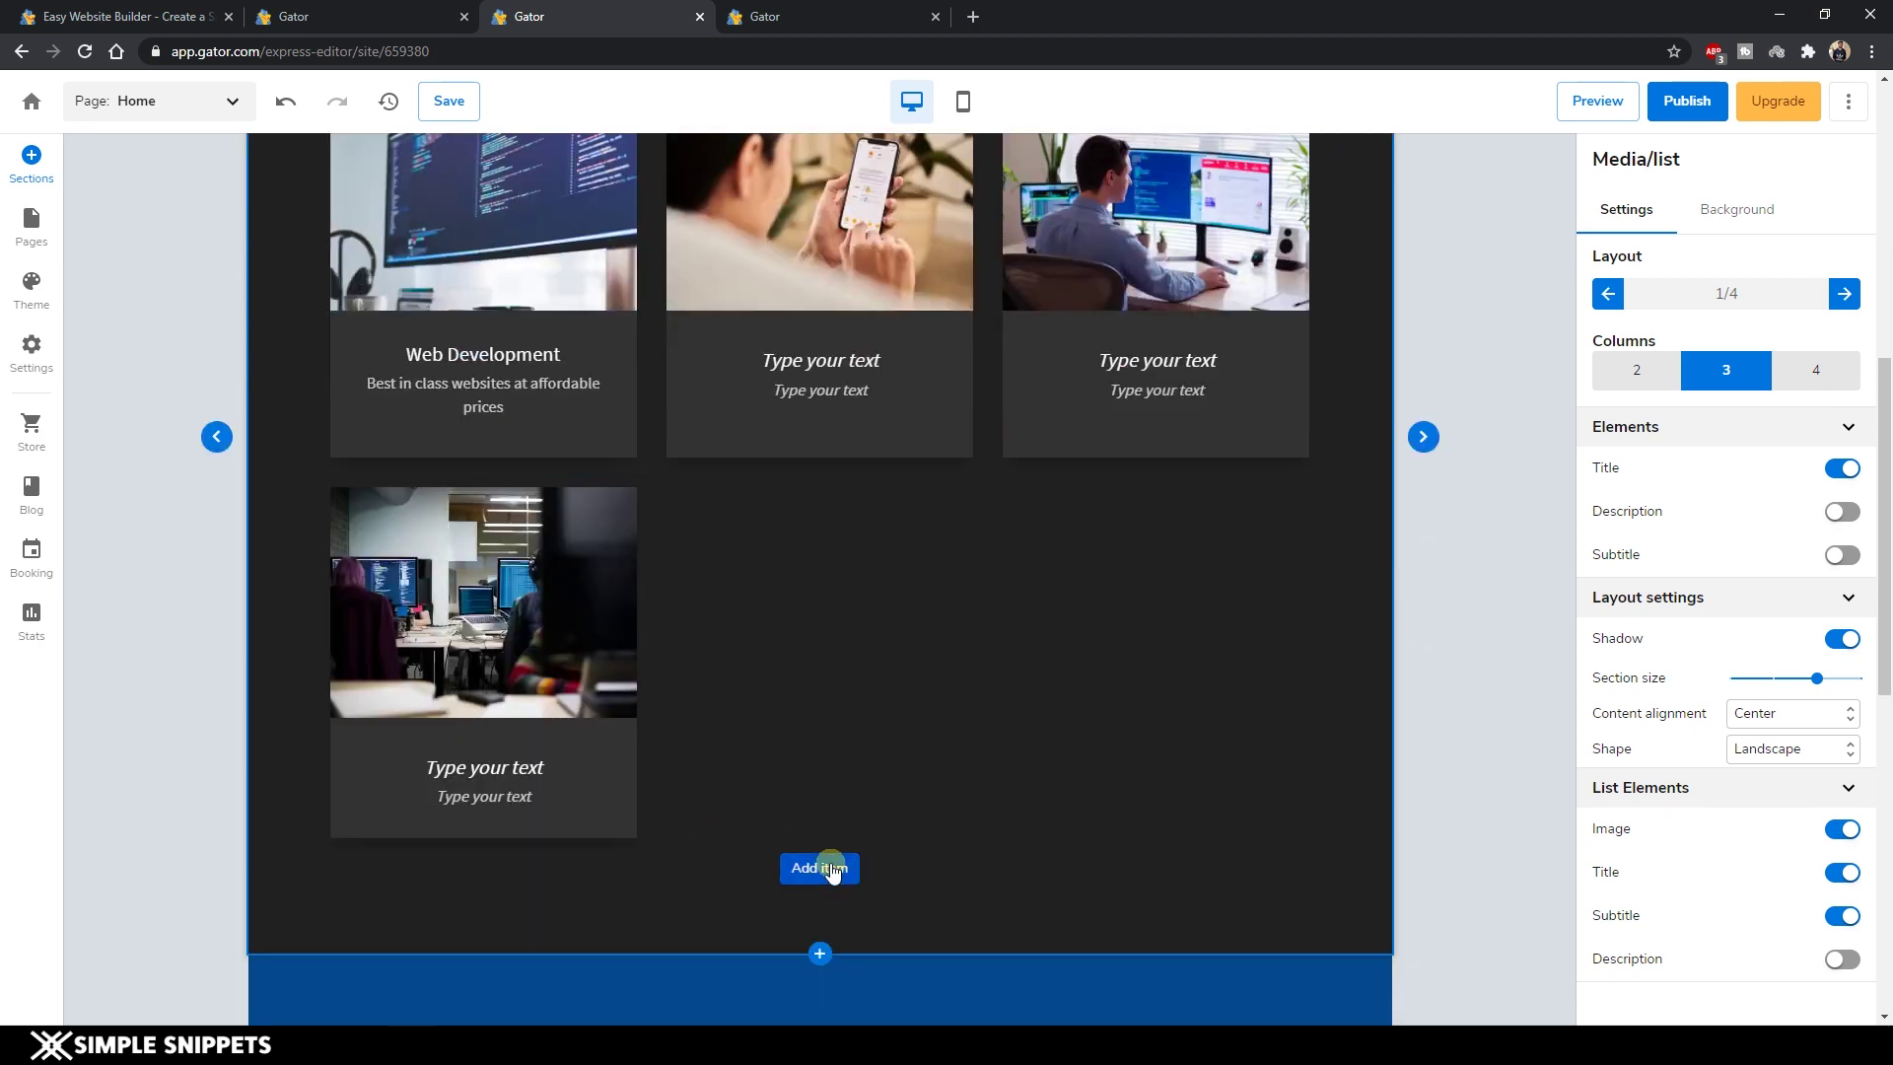
{"action": "left_click", "coordinate": [834, 869]}
{"action": "scroll", "coordinate": [834, 869], "scroll_direction": "down", "scroll_amount": 1}
{"action": "left_click", "coordinate": [839, 779]}
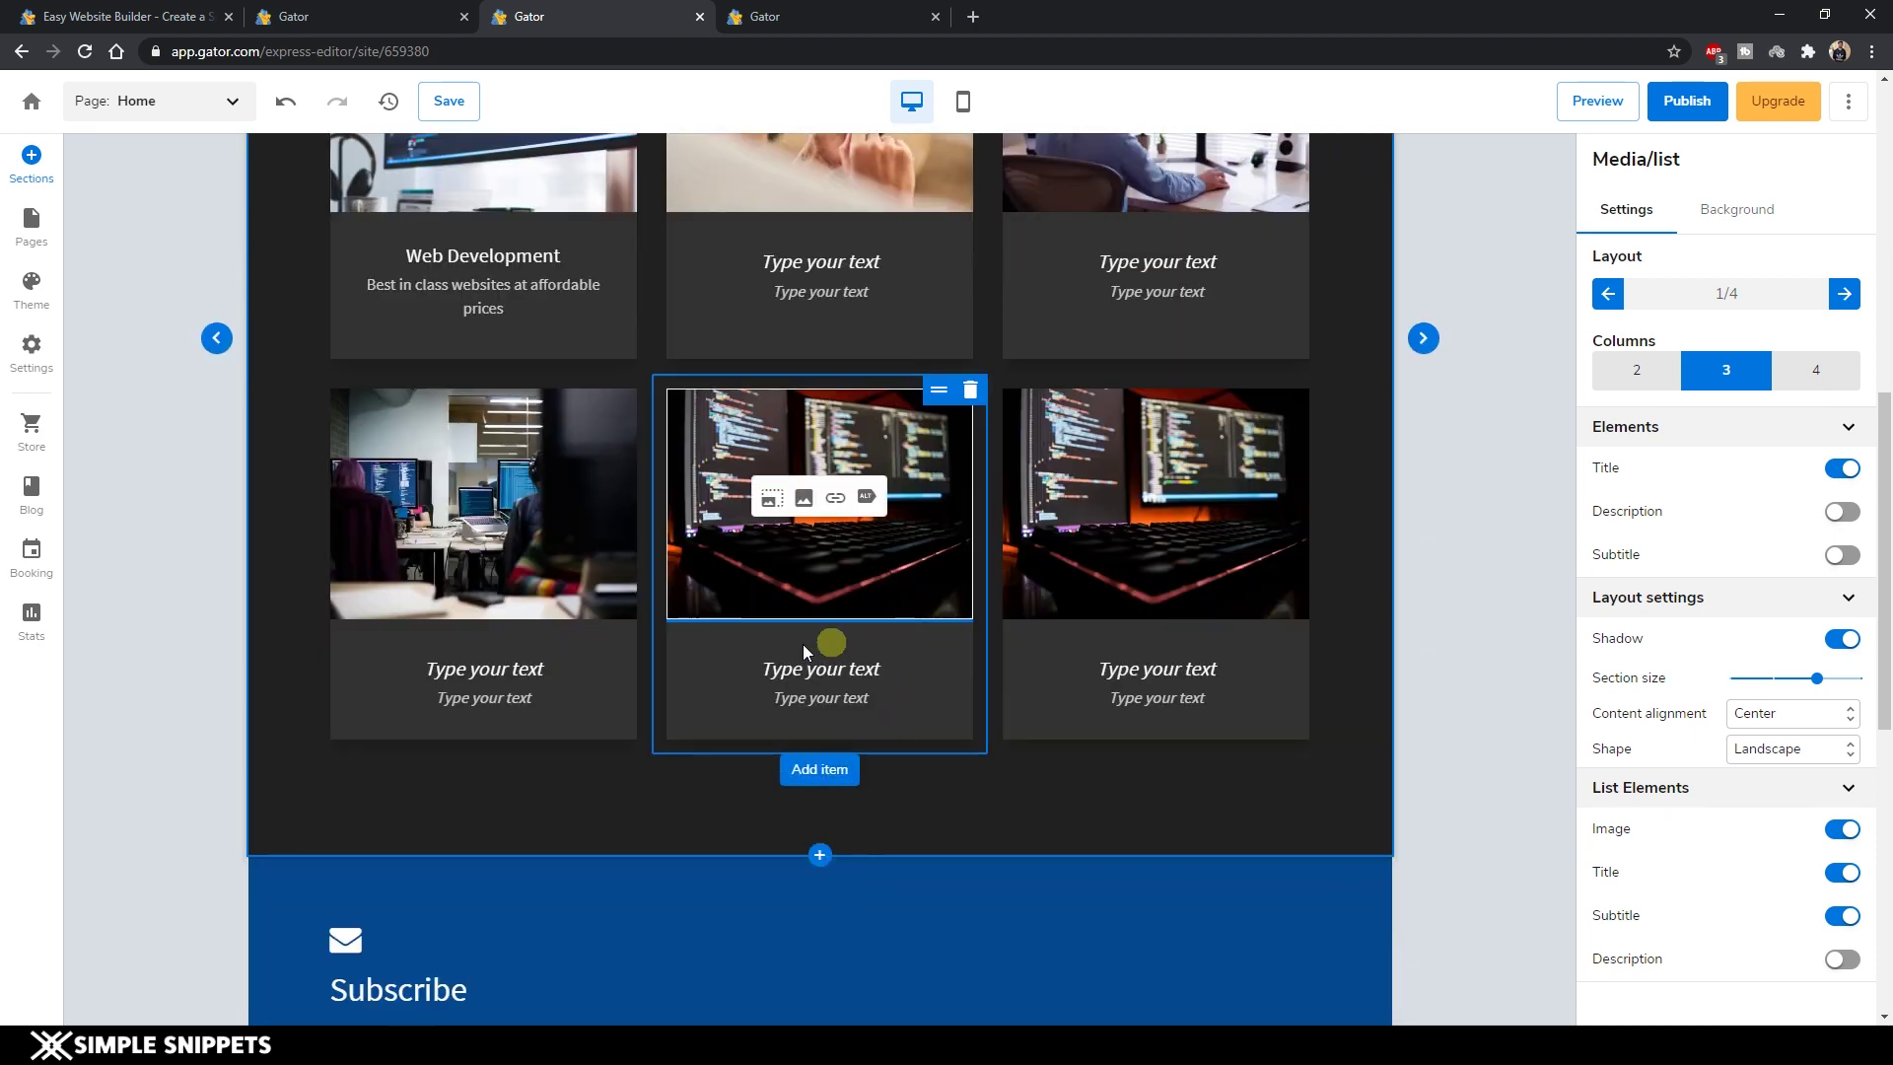
{"action": "scroll", "coordinate": [816, 642], "scroll_direction": "up", "scroll_amount": 2}
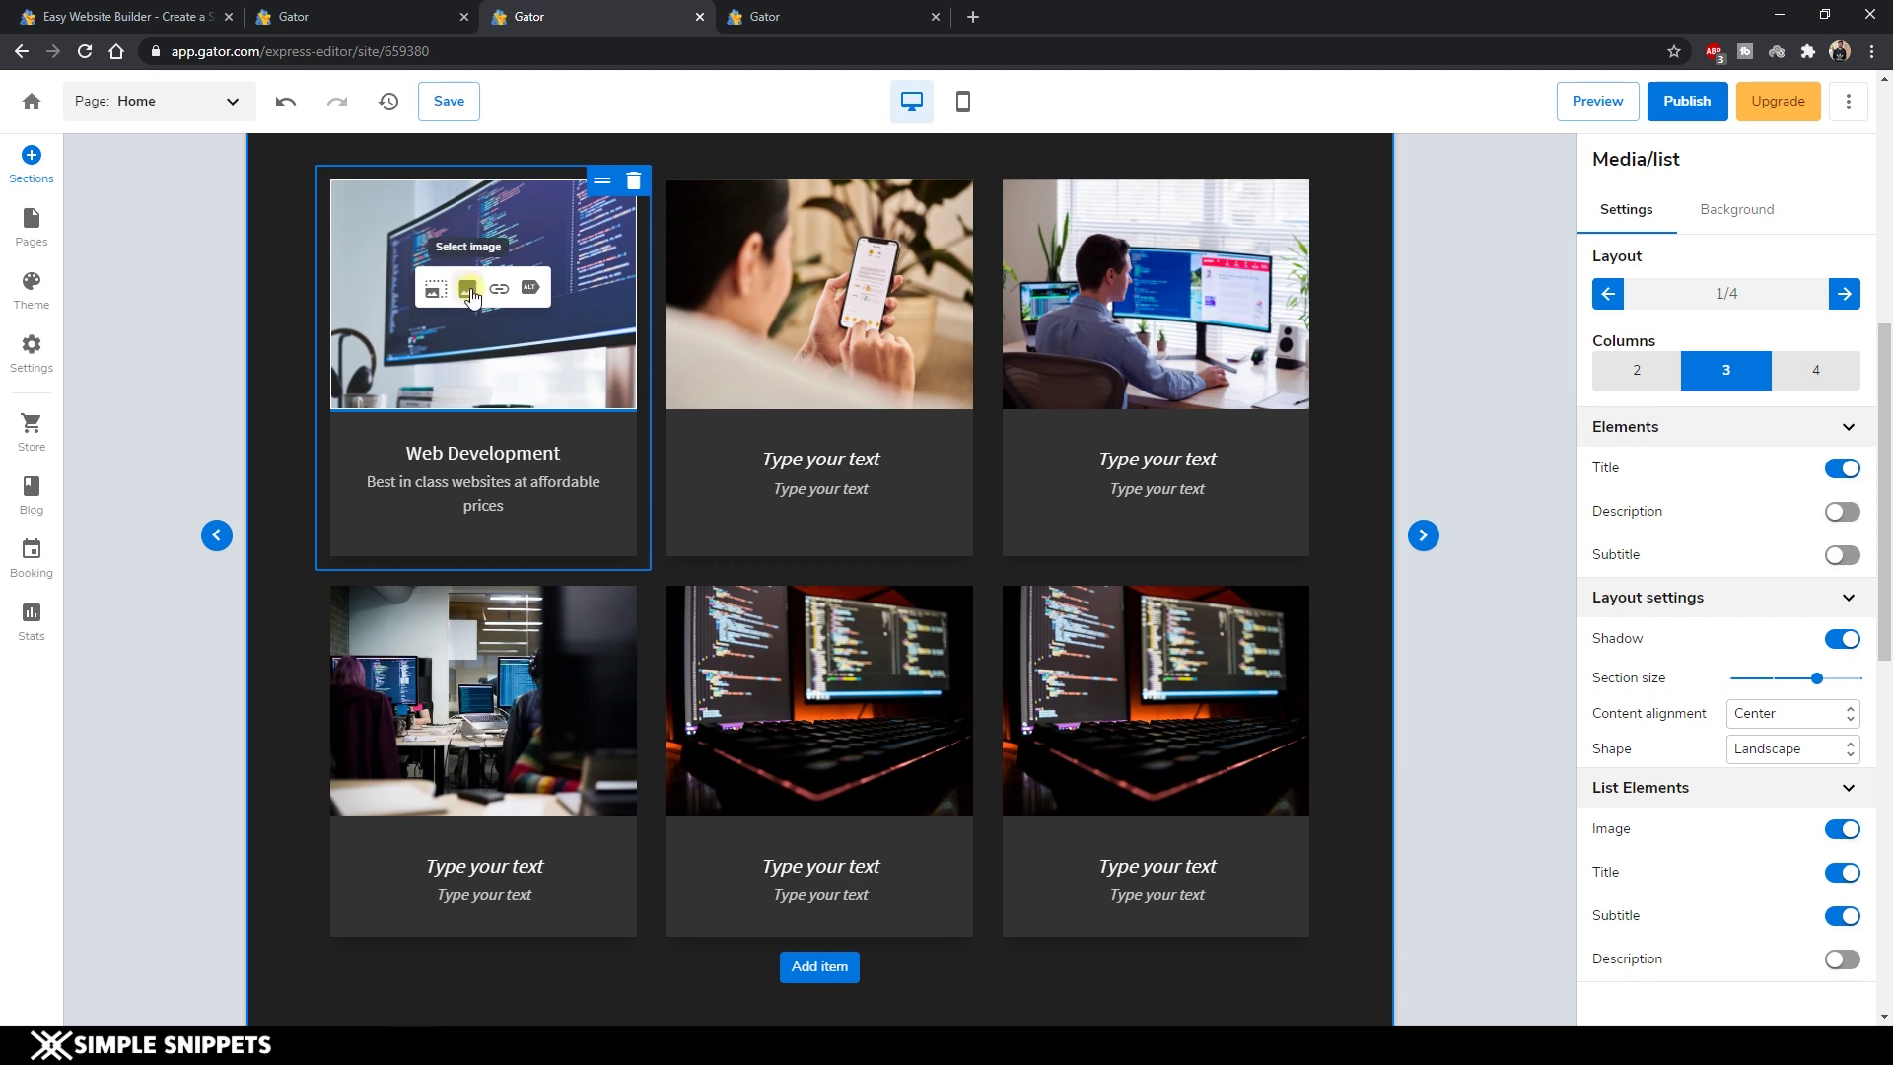
Browse your own uploaded images for a card's new picture.
{"action": "left_click", "coordinate": [469, 291]}
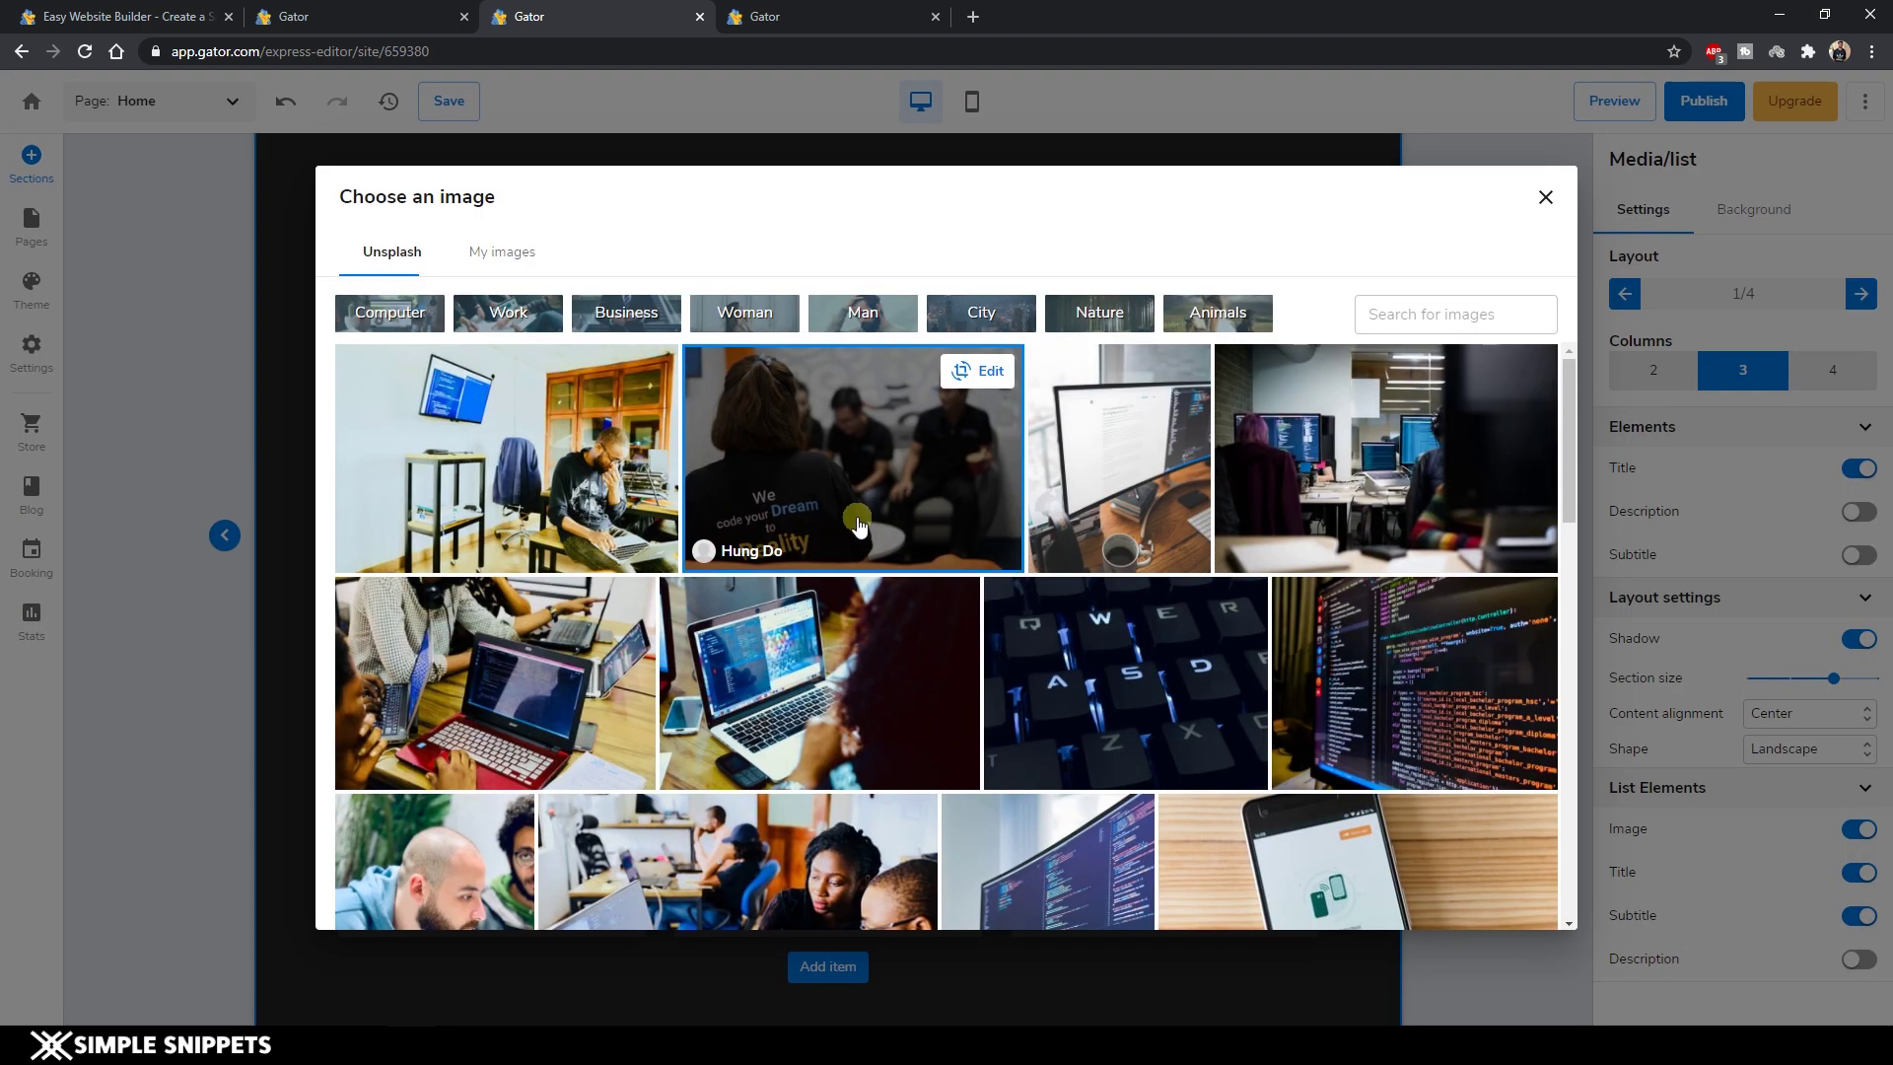
{"action": "left_click", "coordinate": [524, 253]}
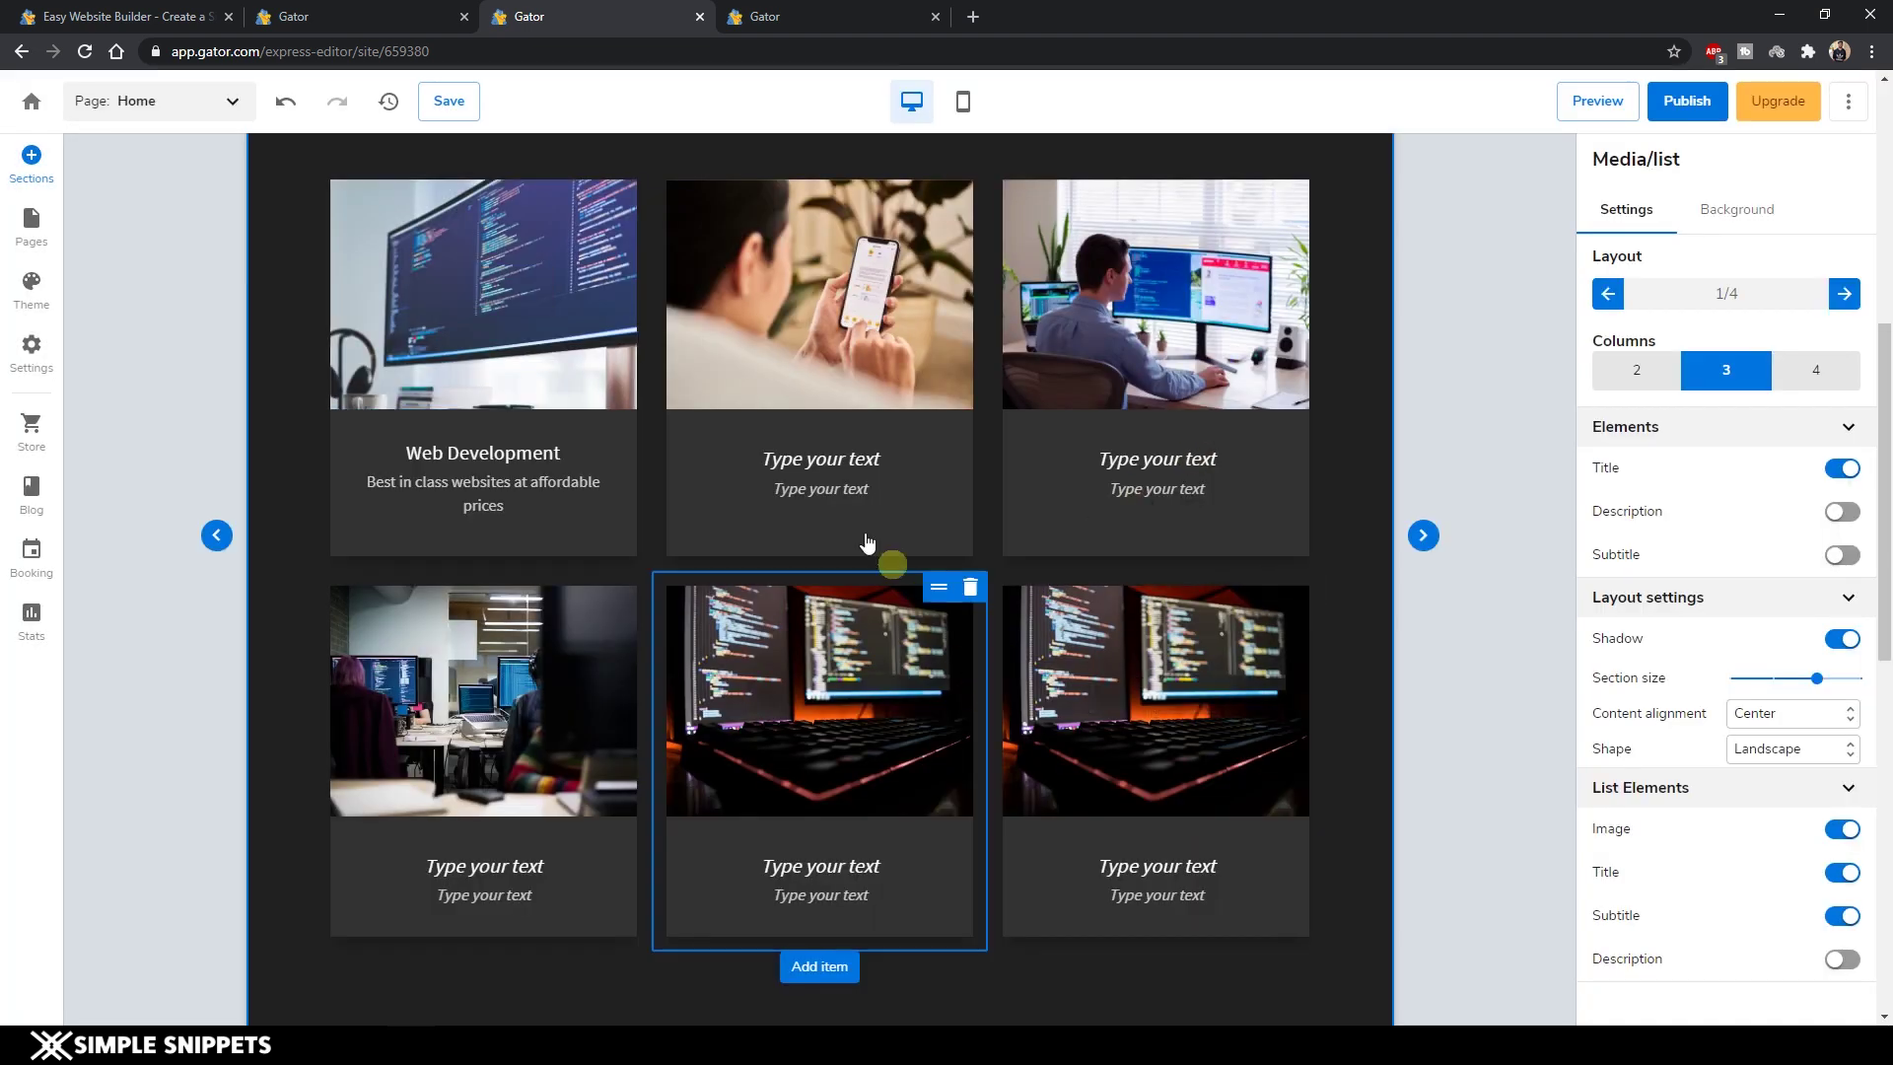
{"action": "scroll", "coordinate": [866, 726], "scroll_direction": "down", "scroll_amount": 4}
{"action": "scroll", "coordinate": [861, 667], "scroll_direction": "up", "scroll_amount": 6}
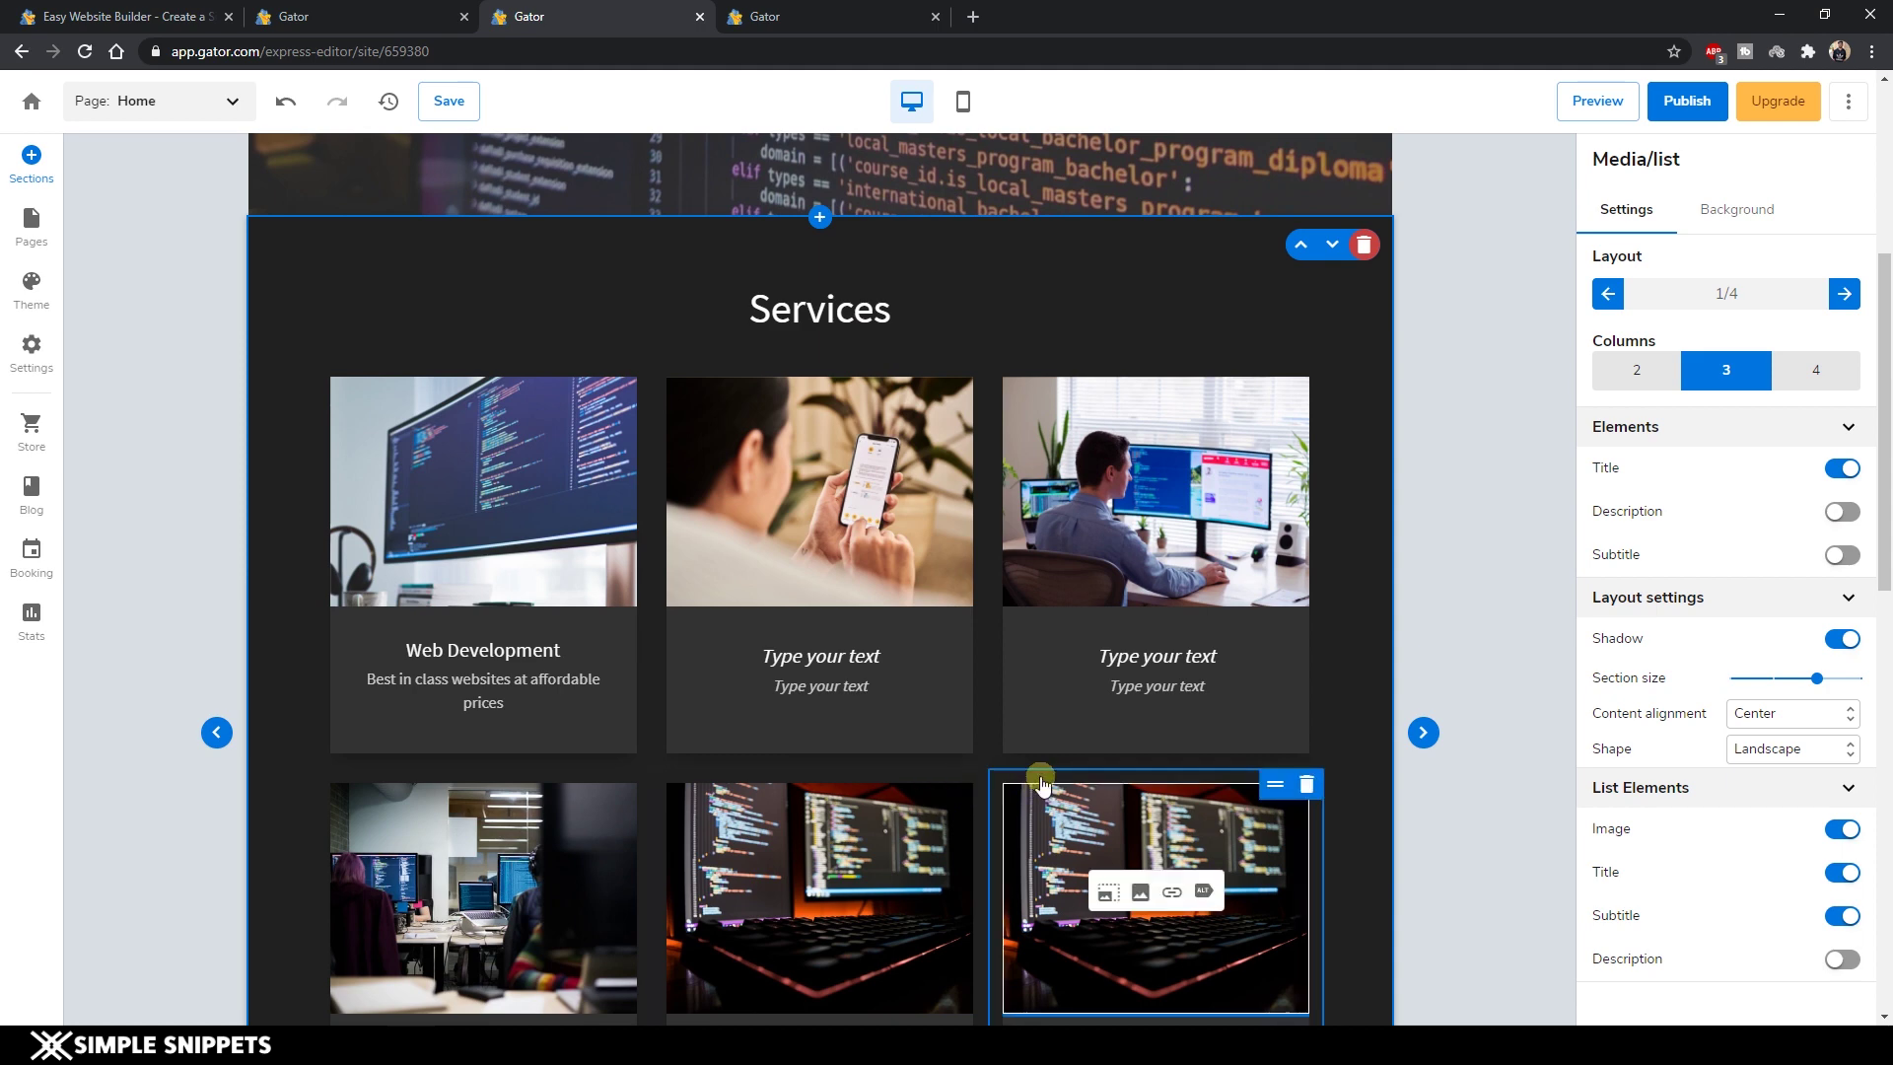
{"action": "scroll", "coordinate": [1052, 778], "scroll_direction": "down", "scroll_amount": 1}
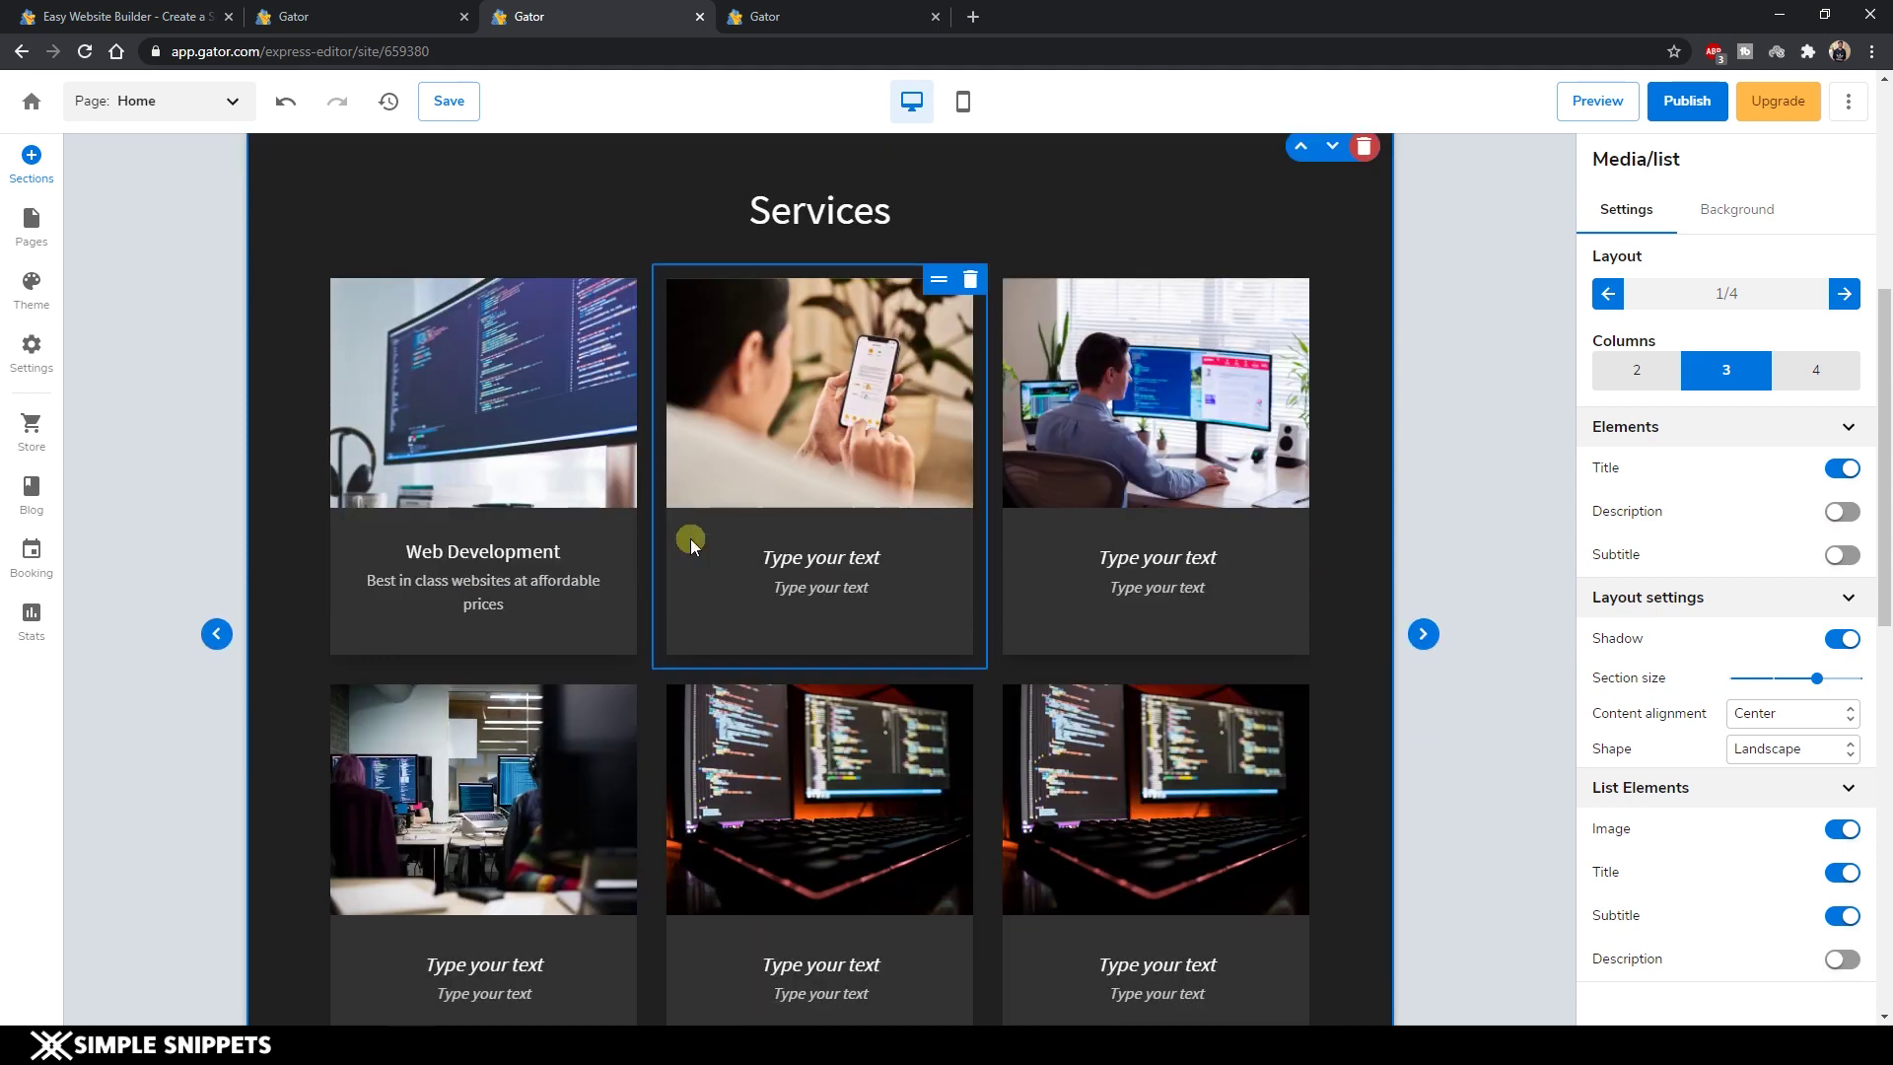
{"action": "scroll", "coordinate": [808, 517], "scroll_direction": "up", "scroll_amount": 2}
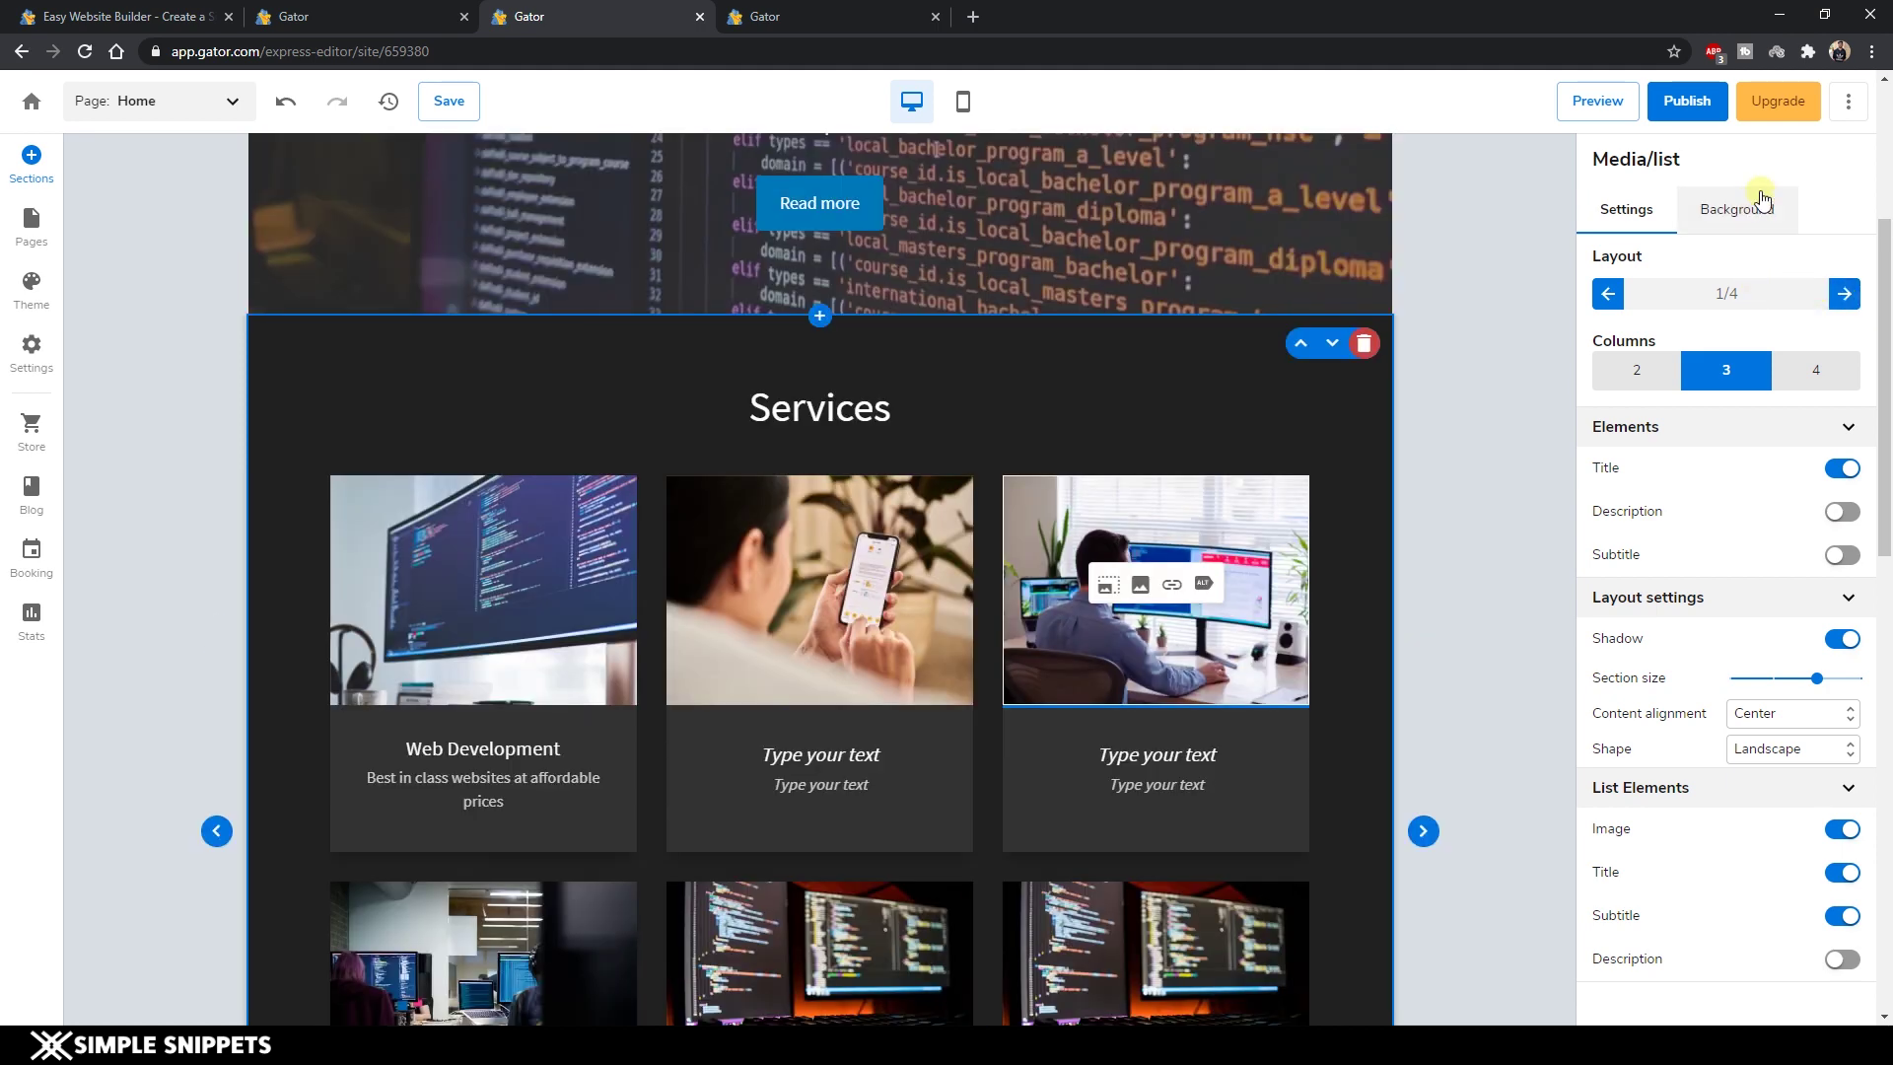
Give the Services section a white background.
{"action": "left_click", "coordinate": [1762, 203]}
{"action": "left_click", "coordinate": [1841, 343]}
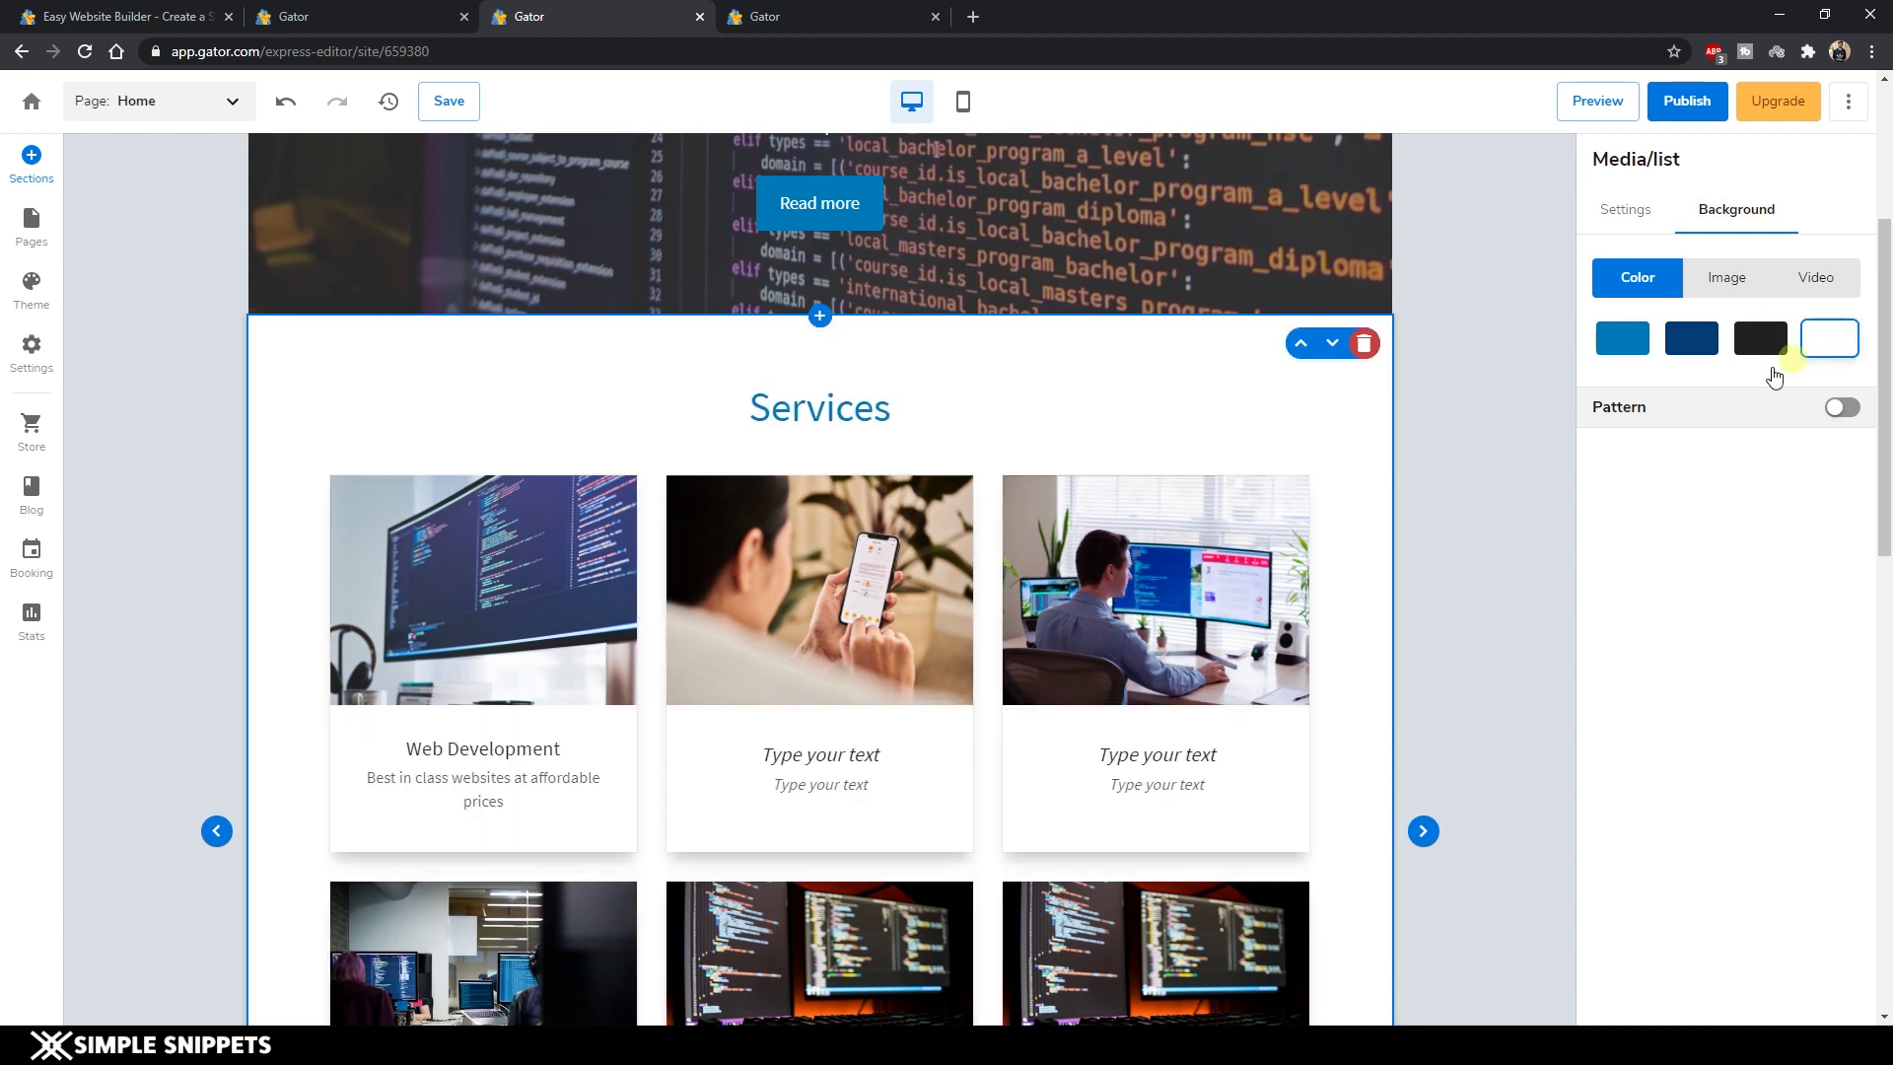
{"action": "scroll", "coordinate": [1380, 552], "scroll_direction": "down", "scroll_amount": 3}
{"action": "scroll", "coordinate": [1381, 552], "scroll_direction": "up", "scroll_amount": 7}
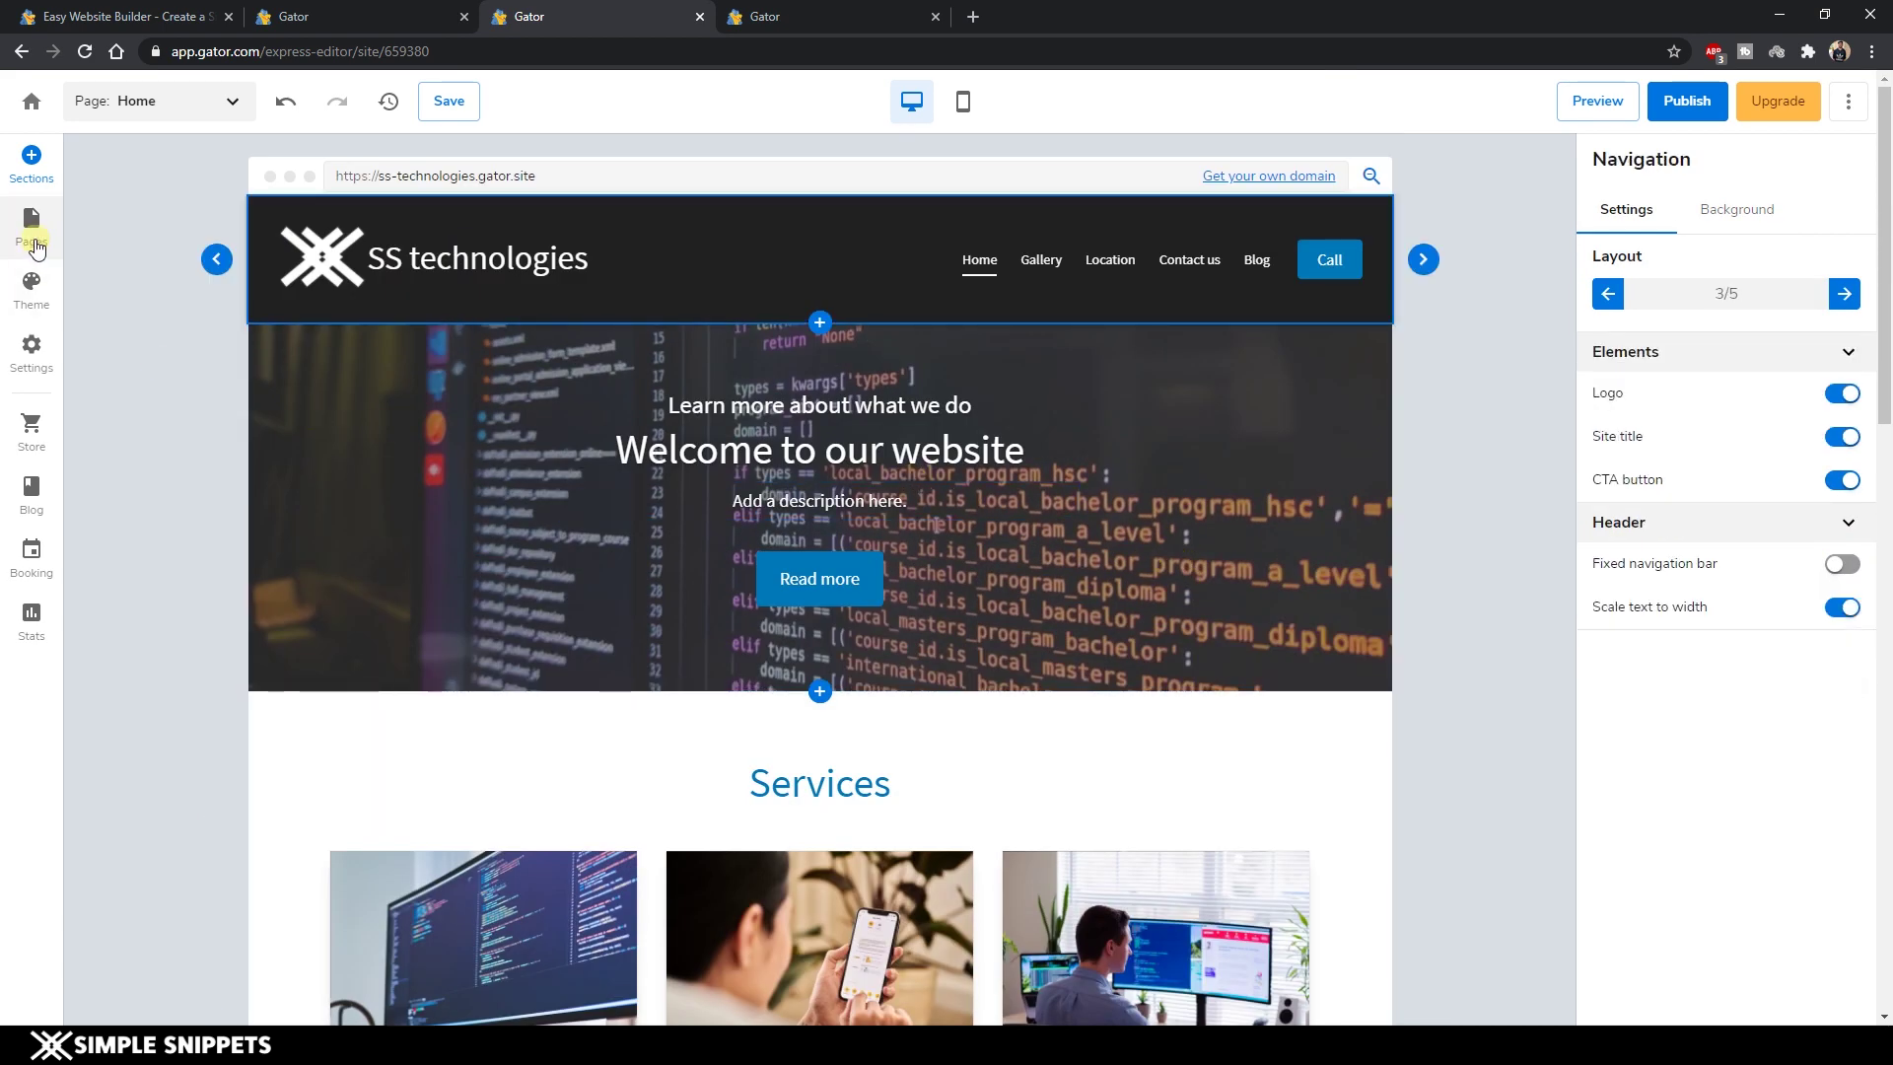
{"action": "left_click", "coordinate": [32, 229]}
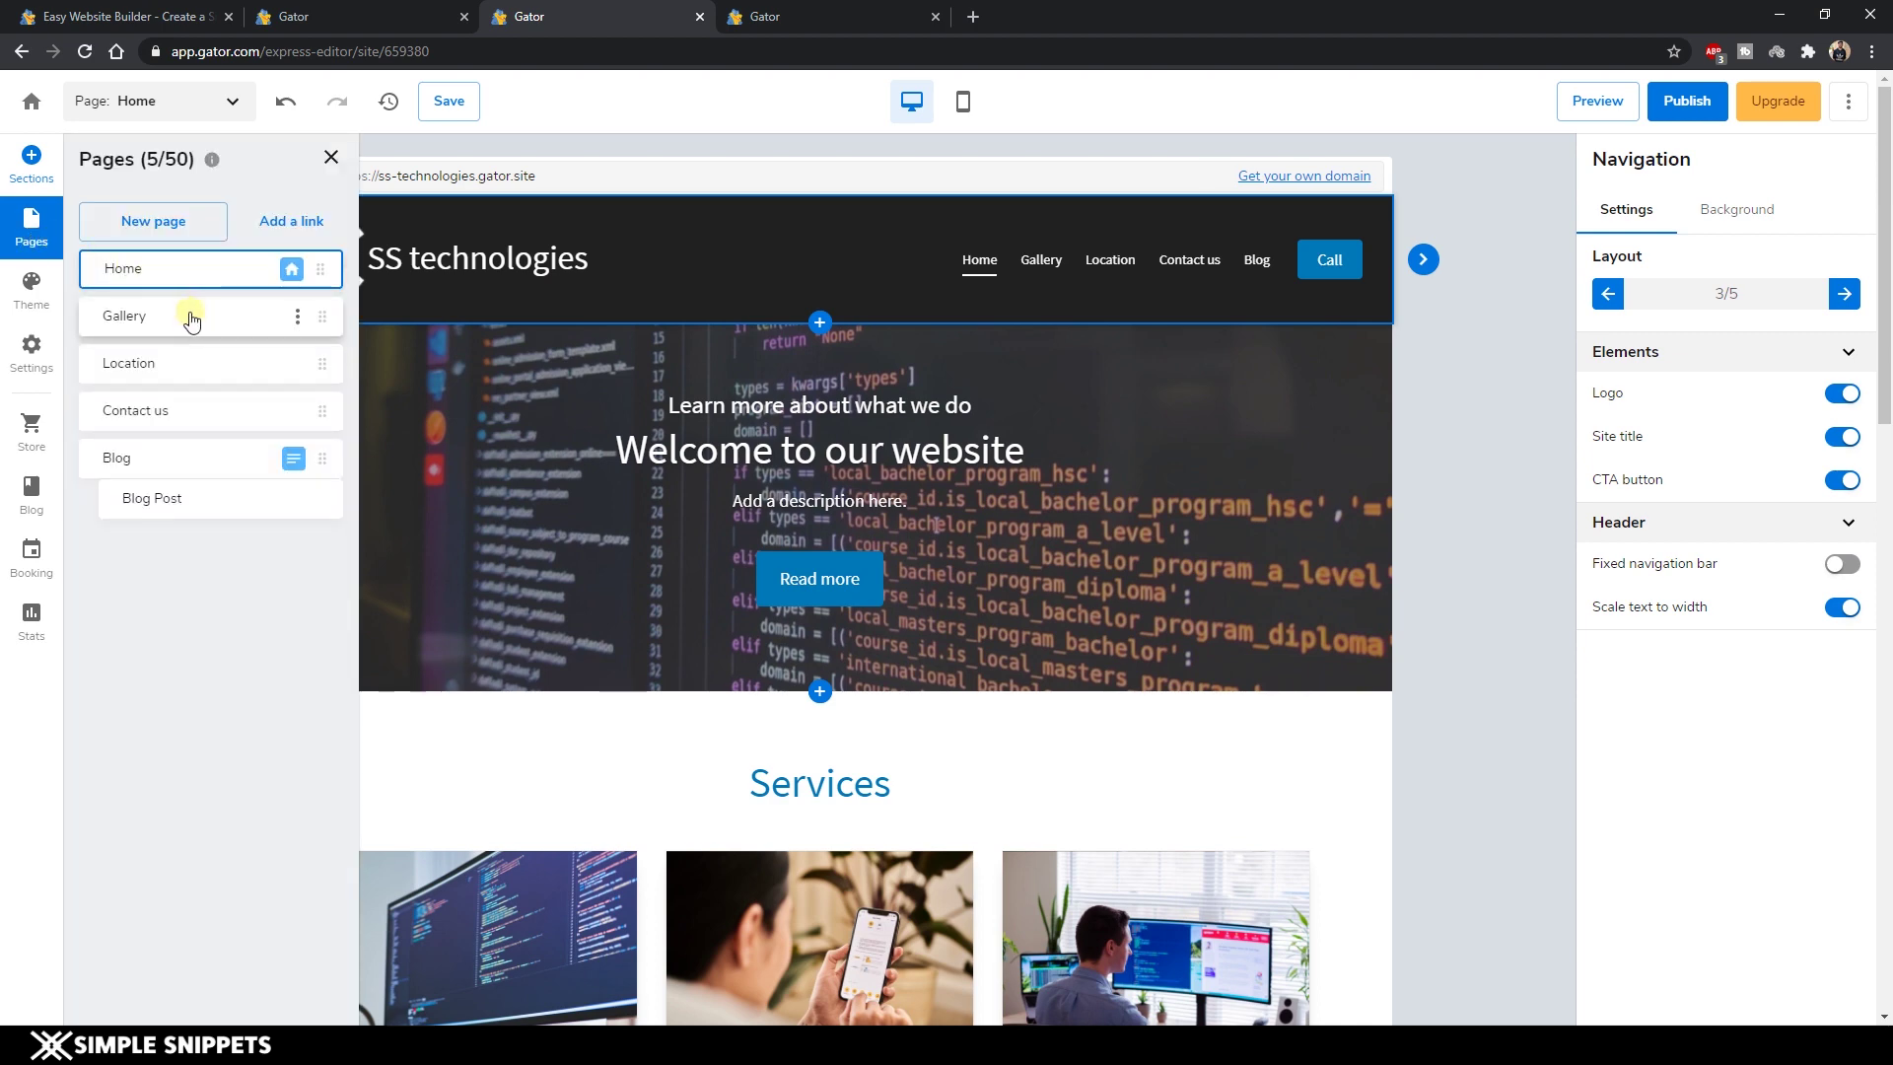
Change the Gallery page's name to 'Services' in its page settings and apply.
{"action": "left_click", "coordinate": [242, 317]}
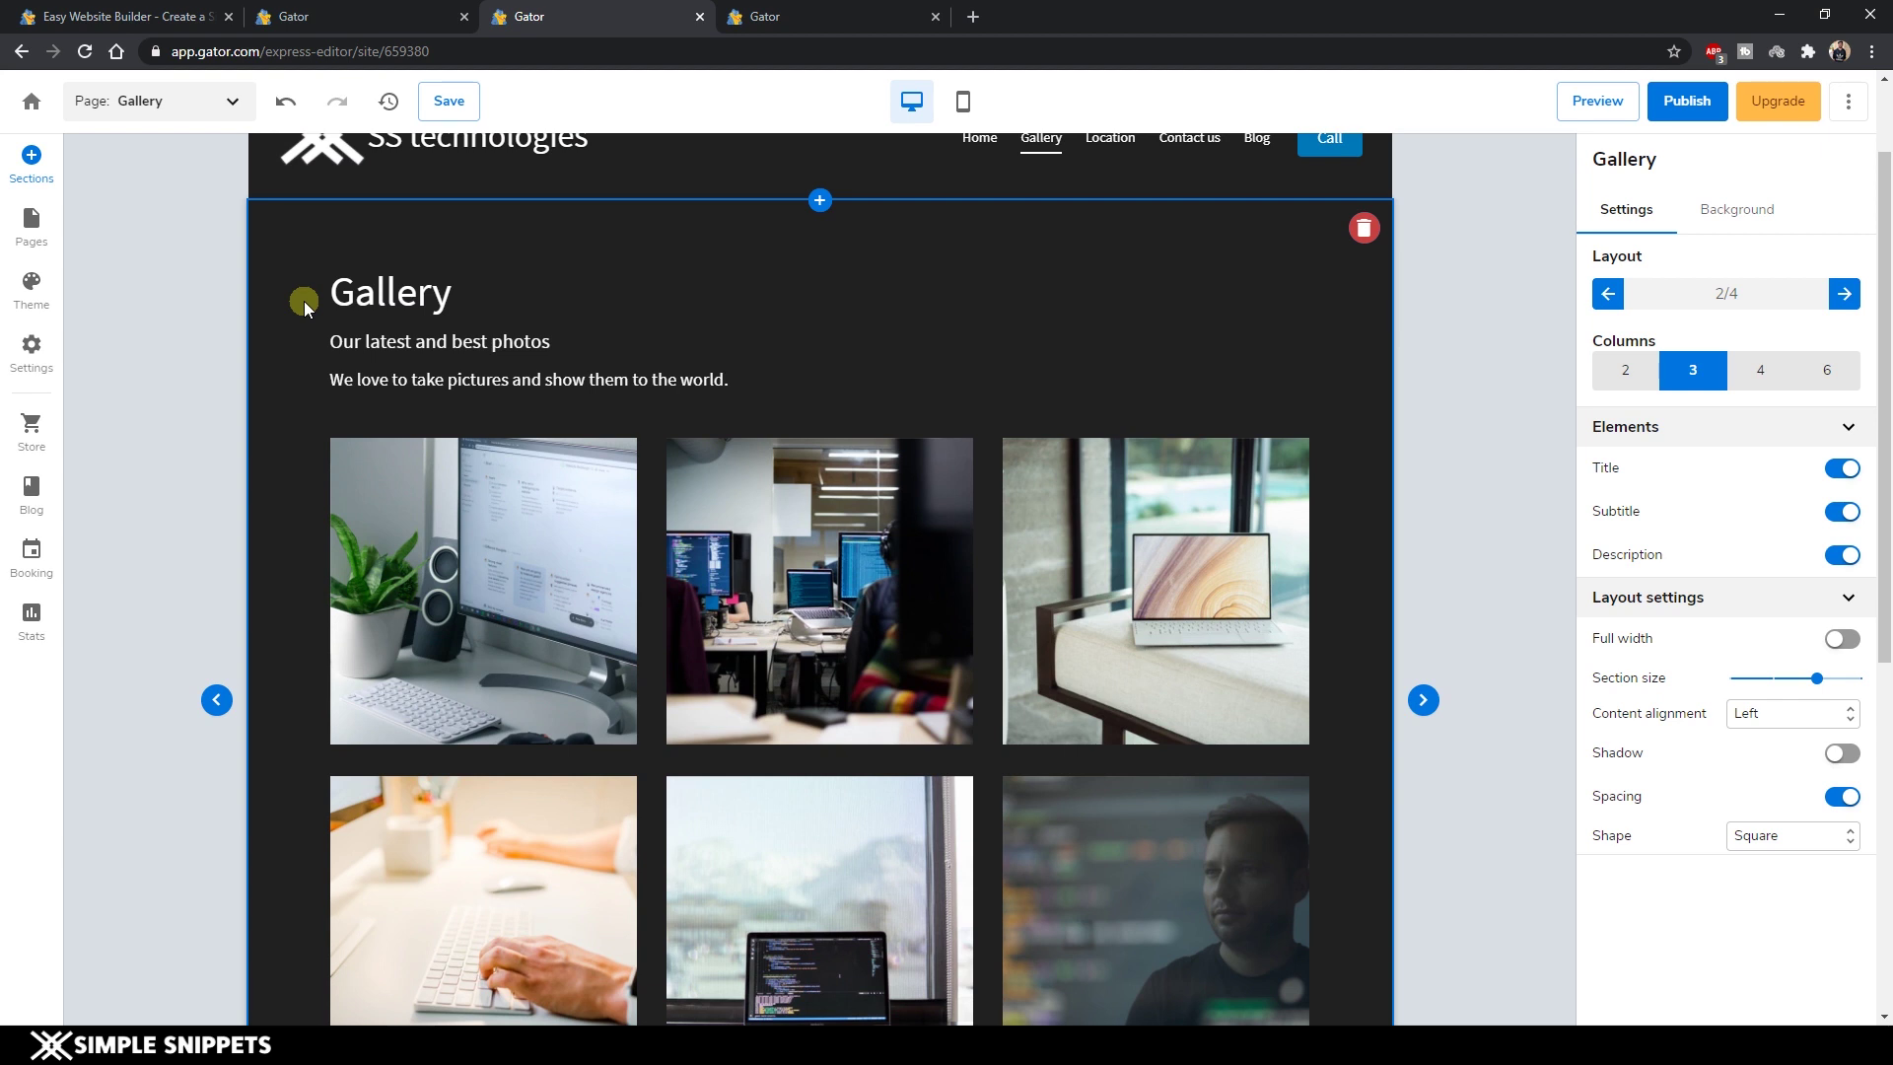
{"action": "scroll", "coordinate": [329, 359], "scroll_direction": "up", "scroll_amount": 1}
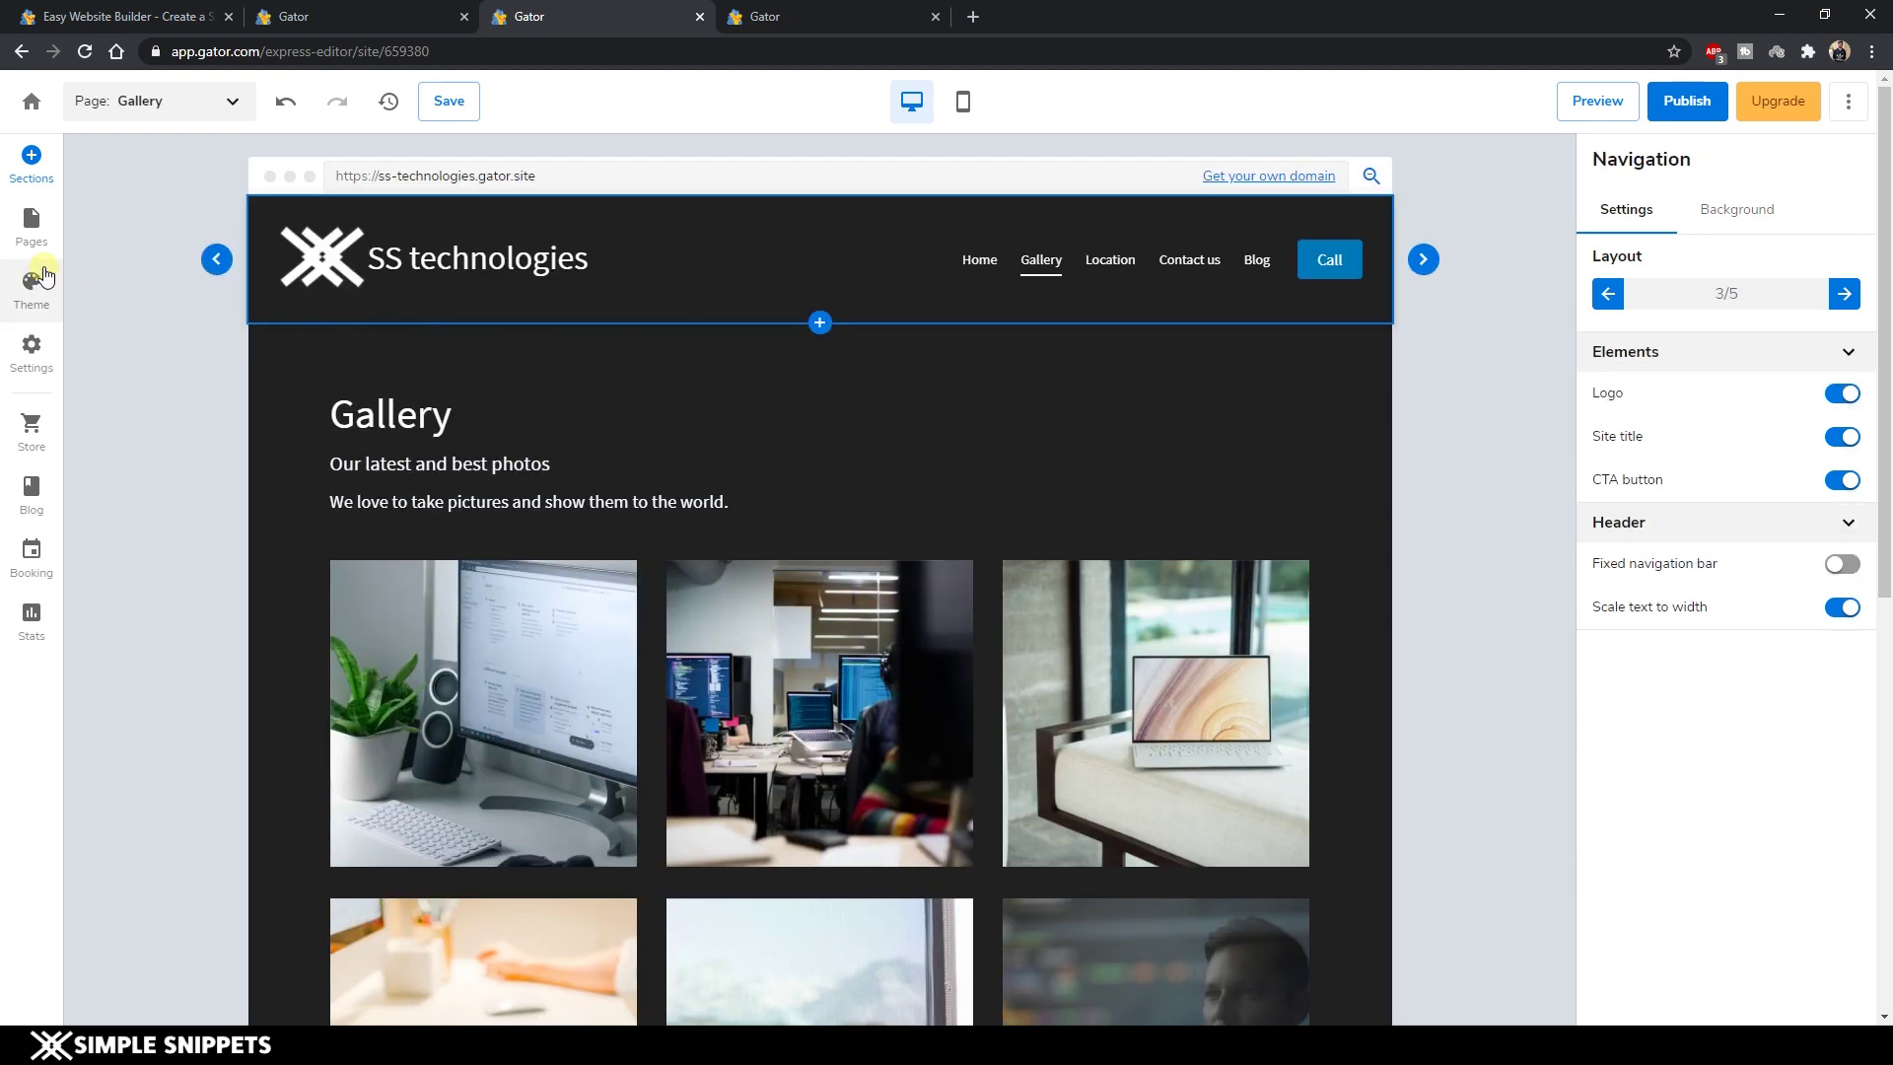
{"action": "left_click", "coordinate": [36, 234]}
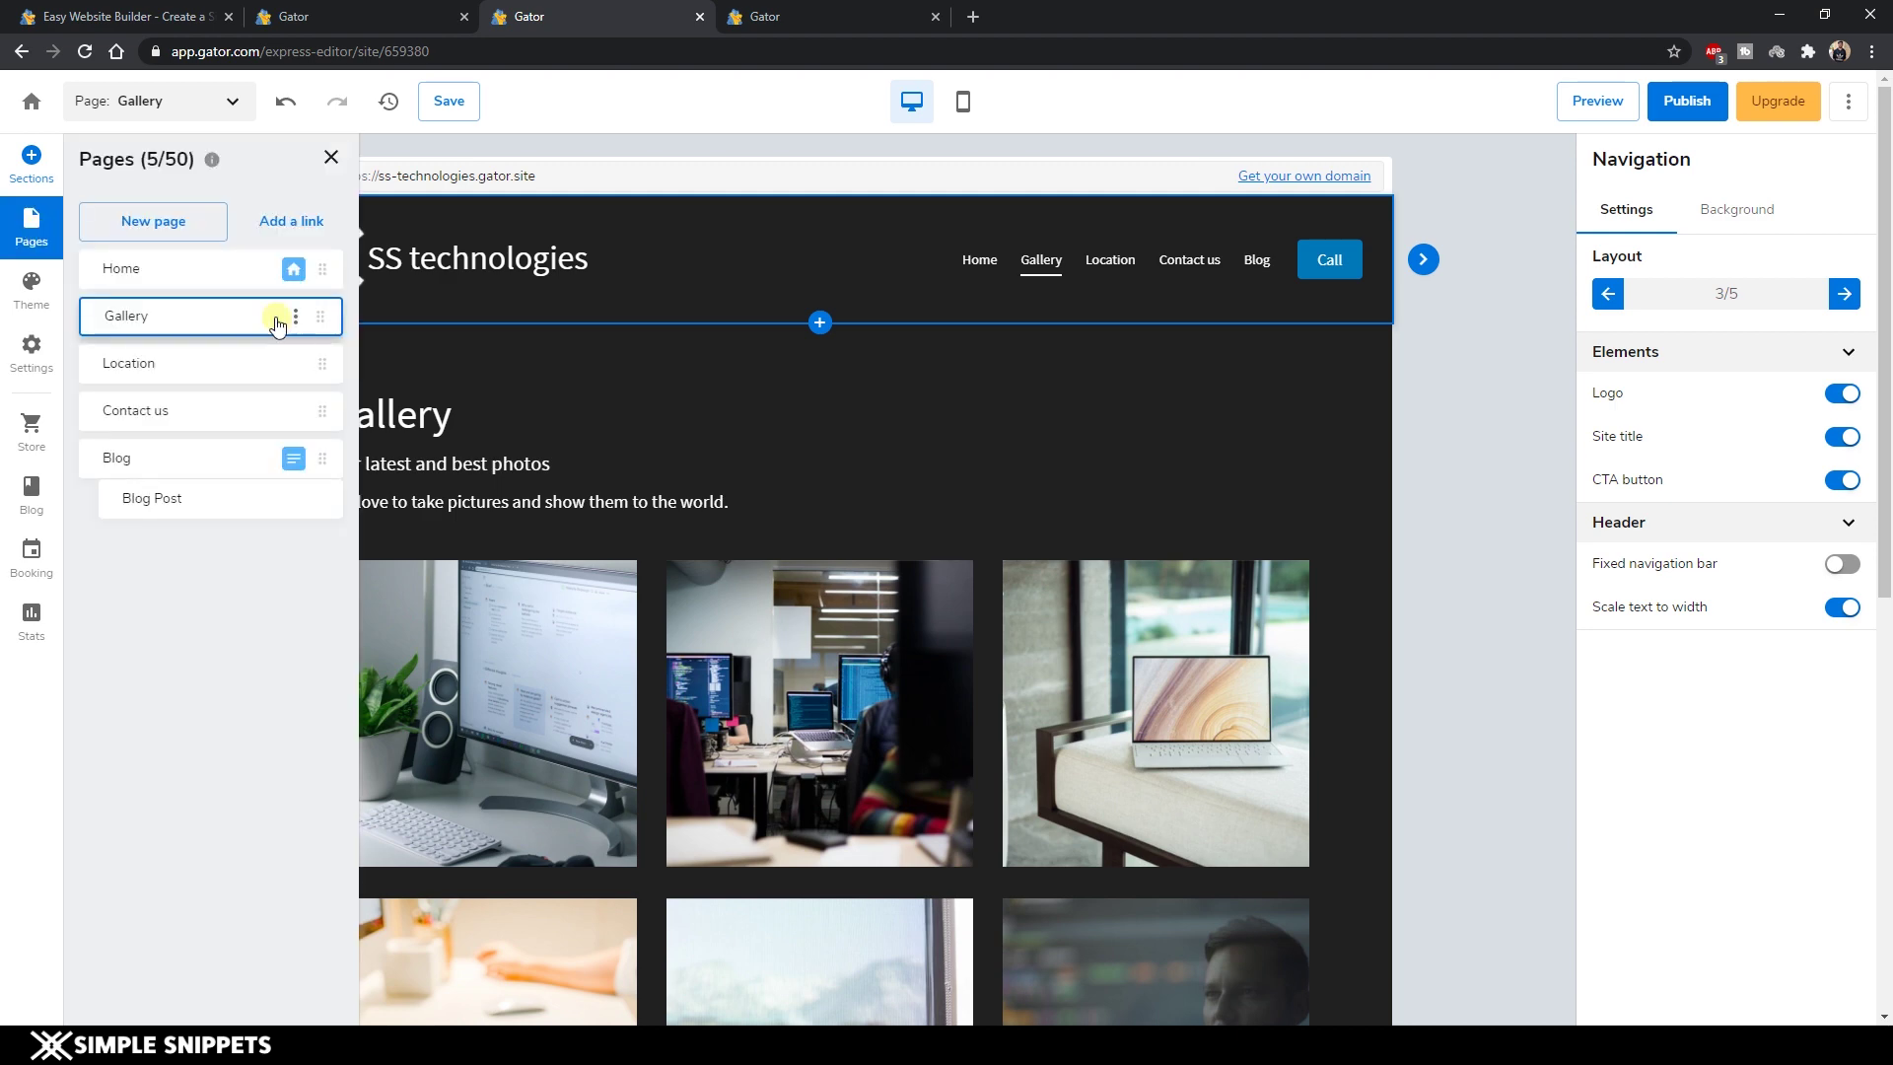
{"action": "left_click", "coordinate": [300, 313]}
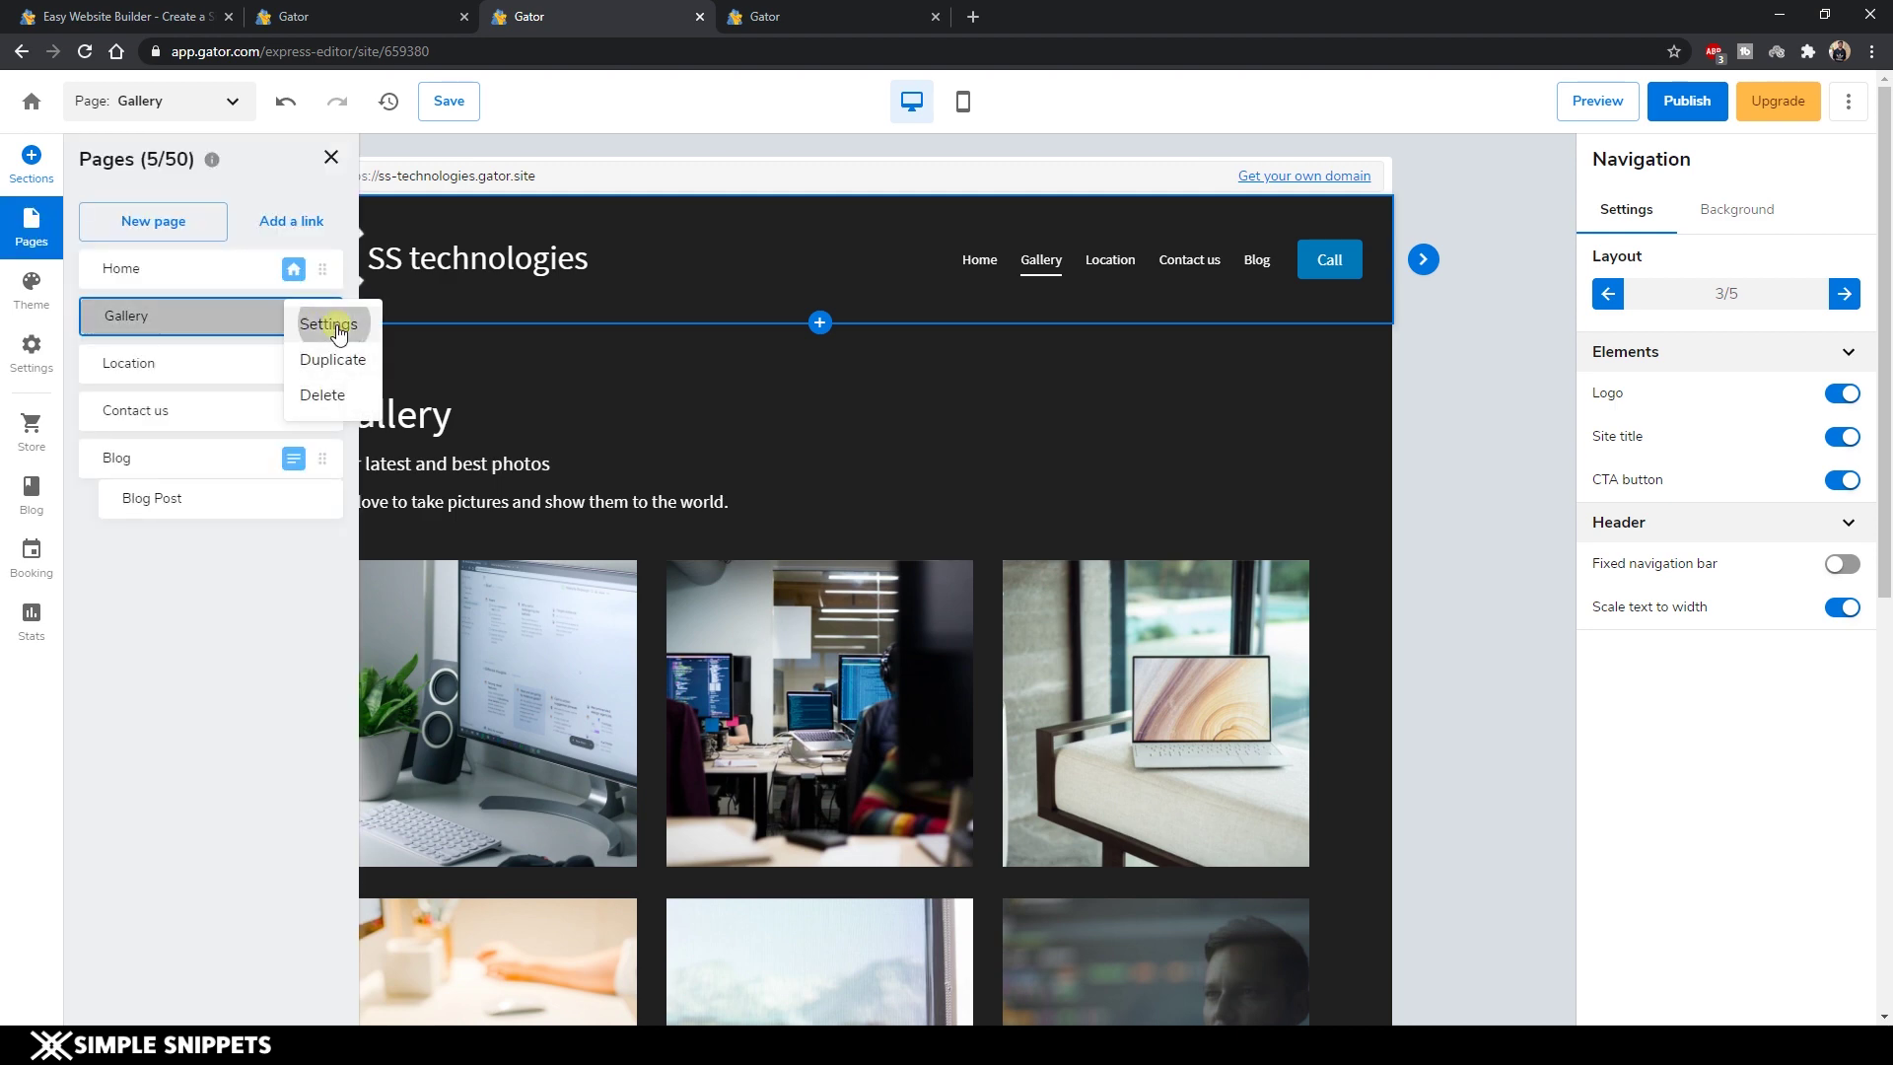
{"action": "left_click", "coordinate": [326, 323]}
{"action": "left_click_drag", "start_coordinate": [772, 528], "coordinate": [652, 542]}
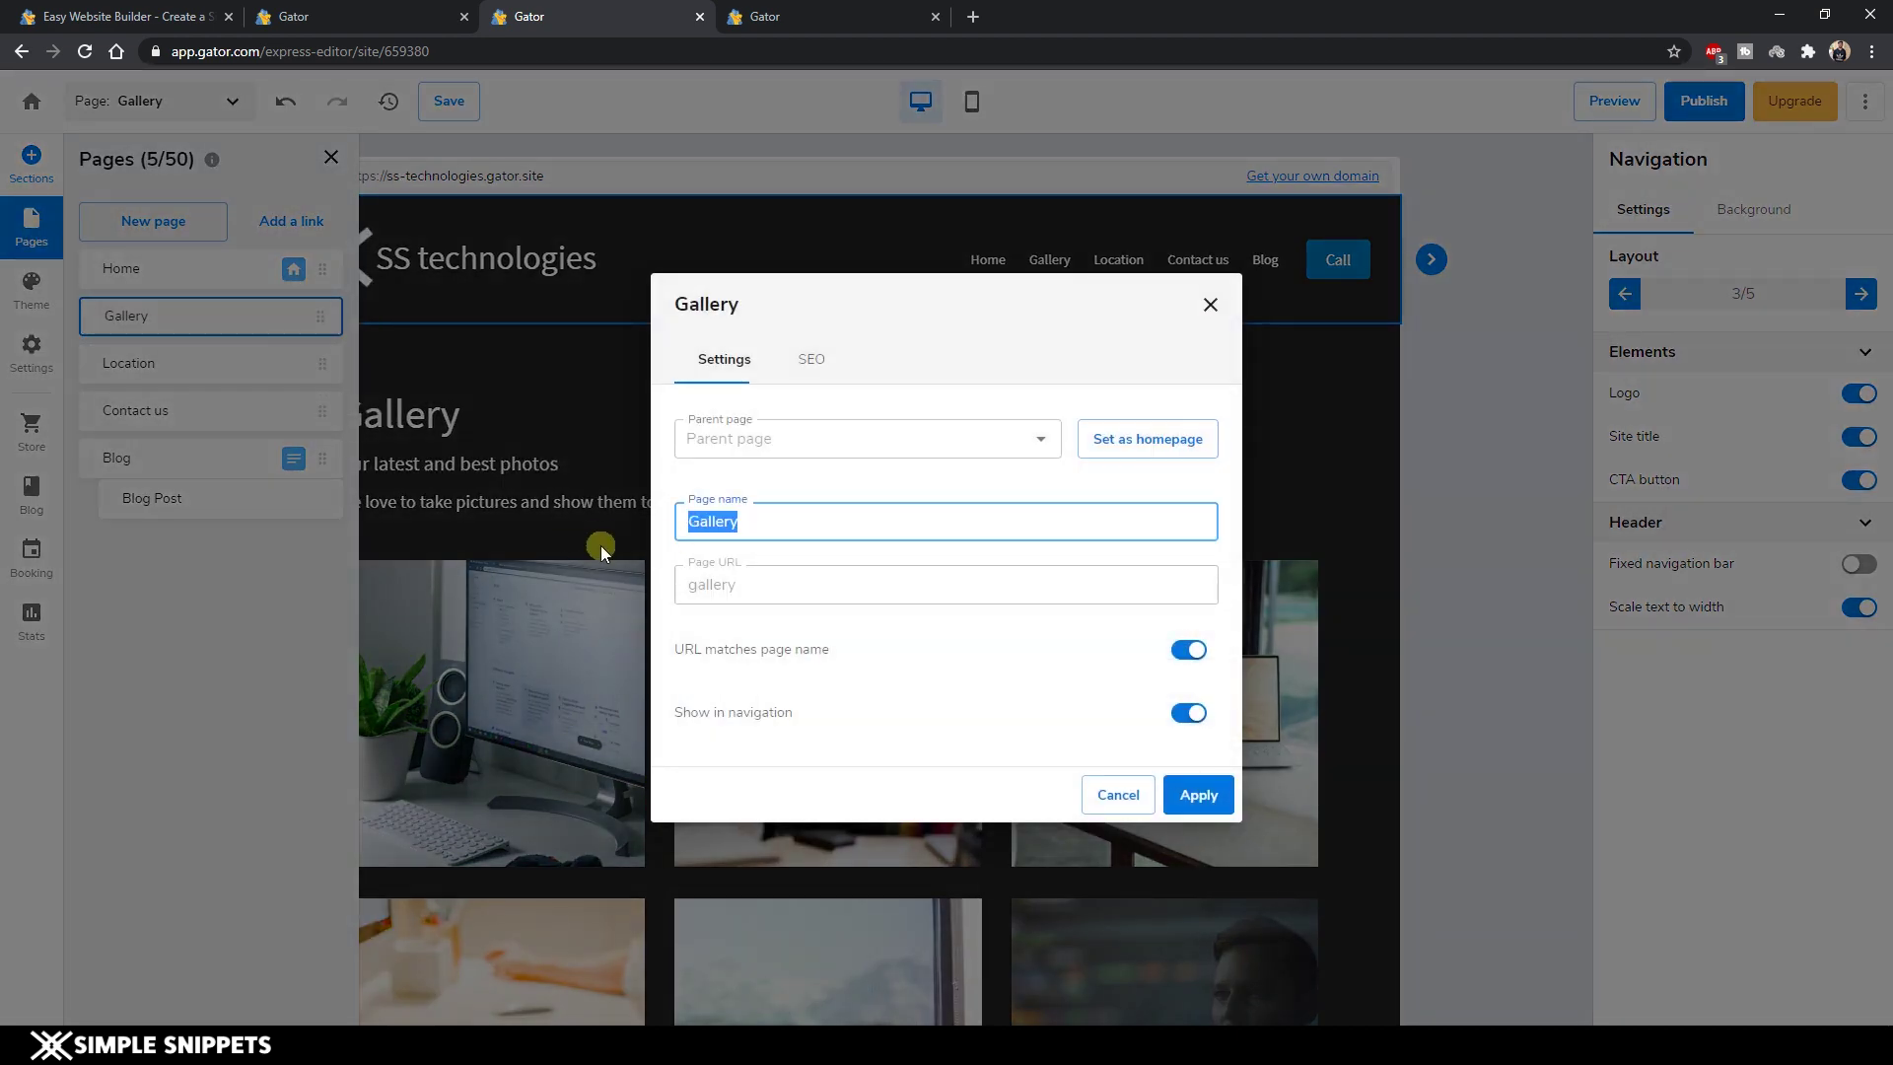
{"action": "type", "text": "Services"}
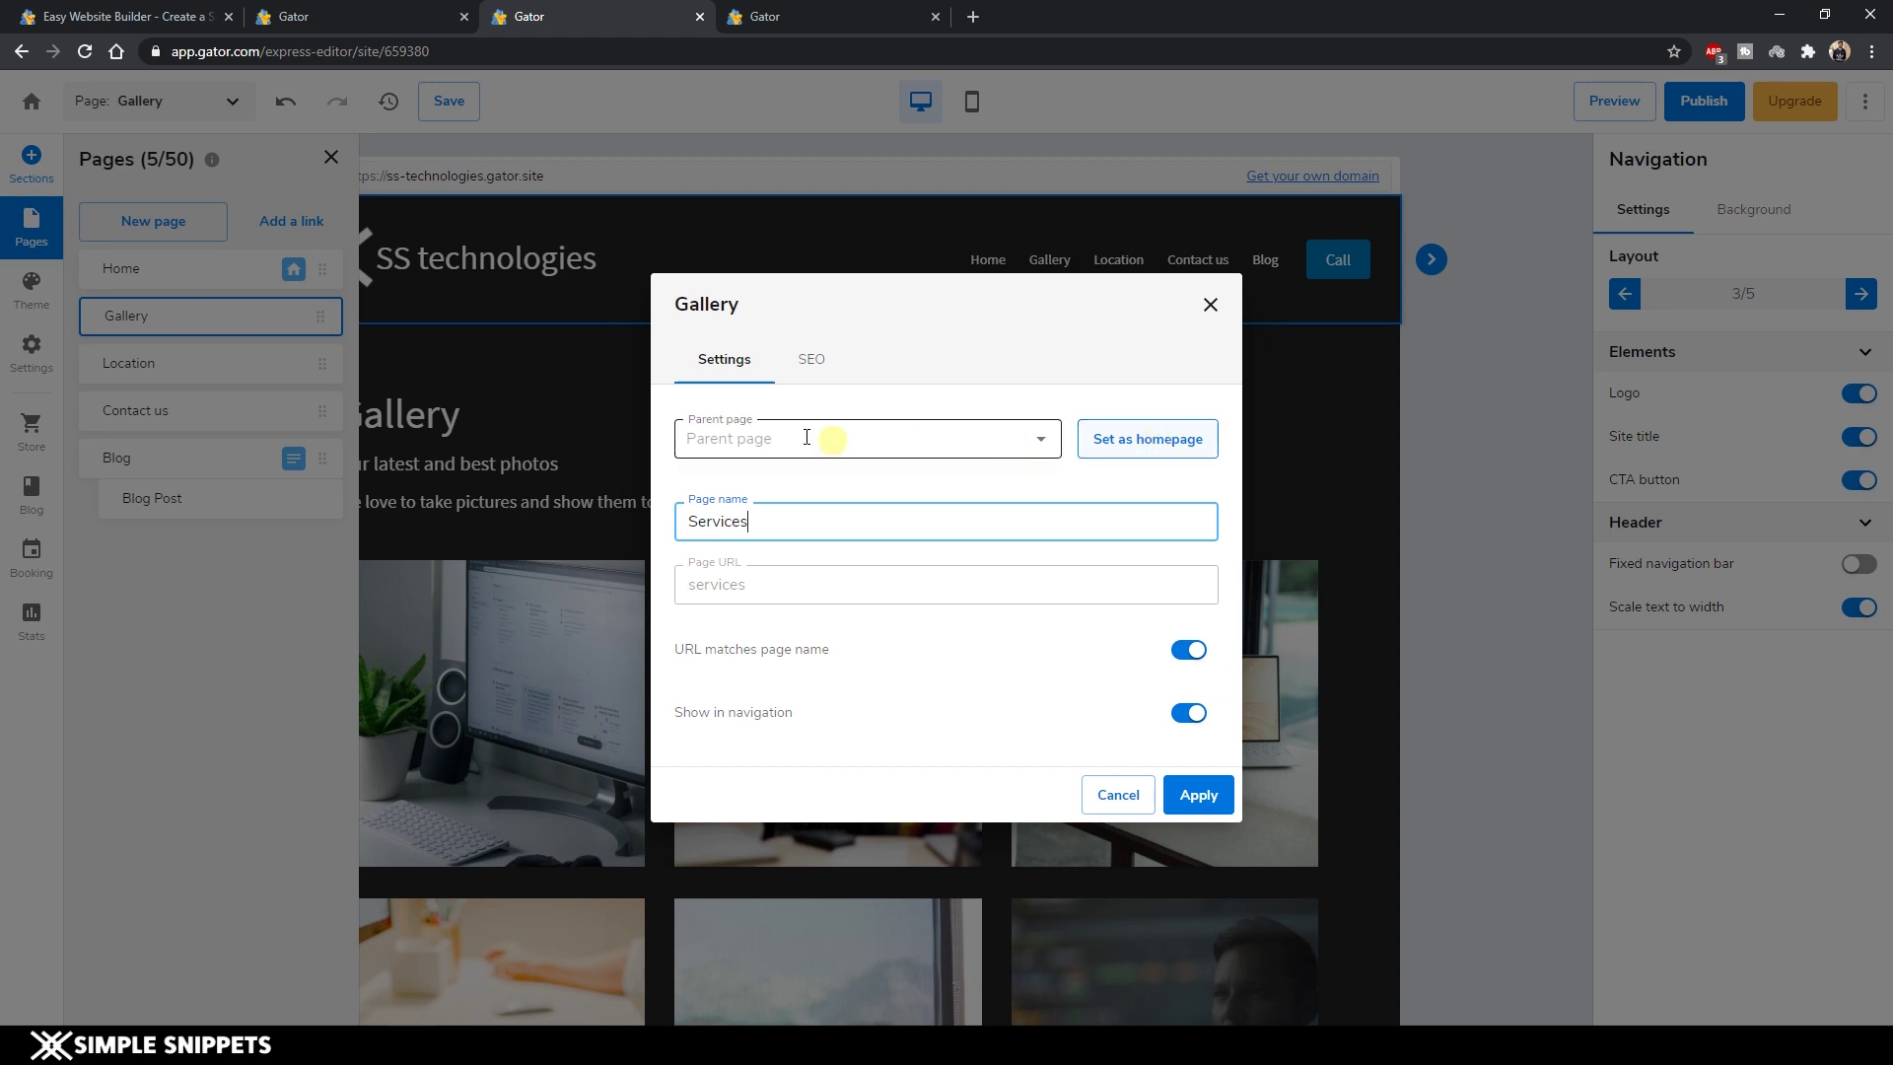
{"action": "left_click", "coordinate": [1215, 812]}
{"action": "left_click", "coordinate": [1204, 816]}
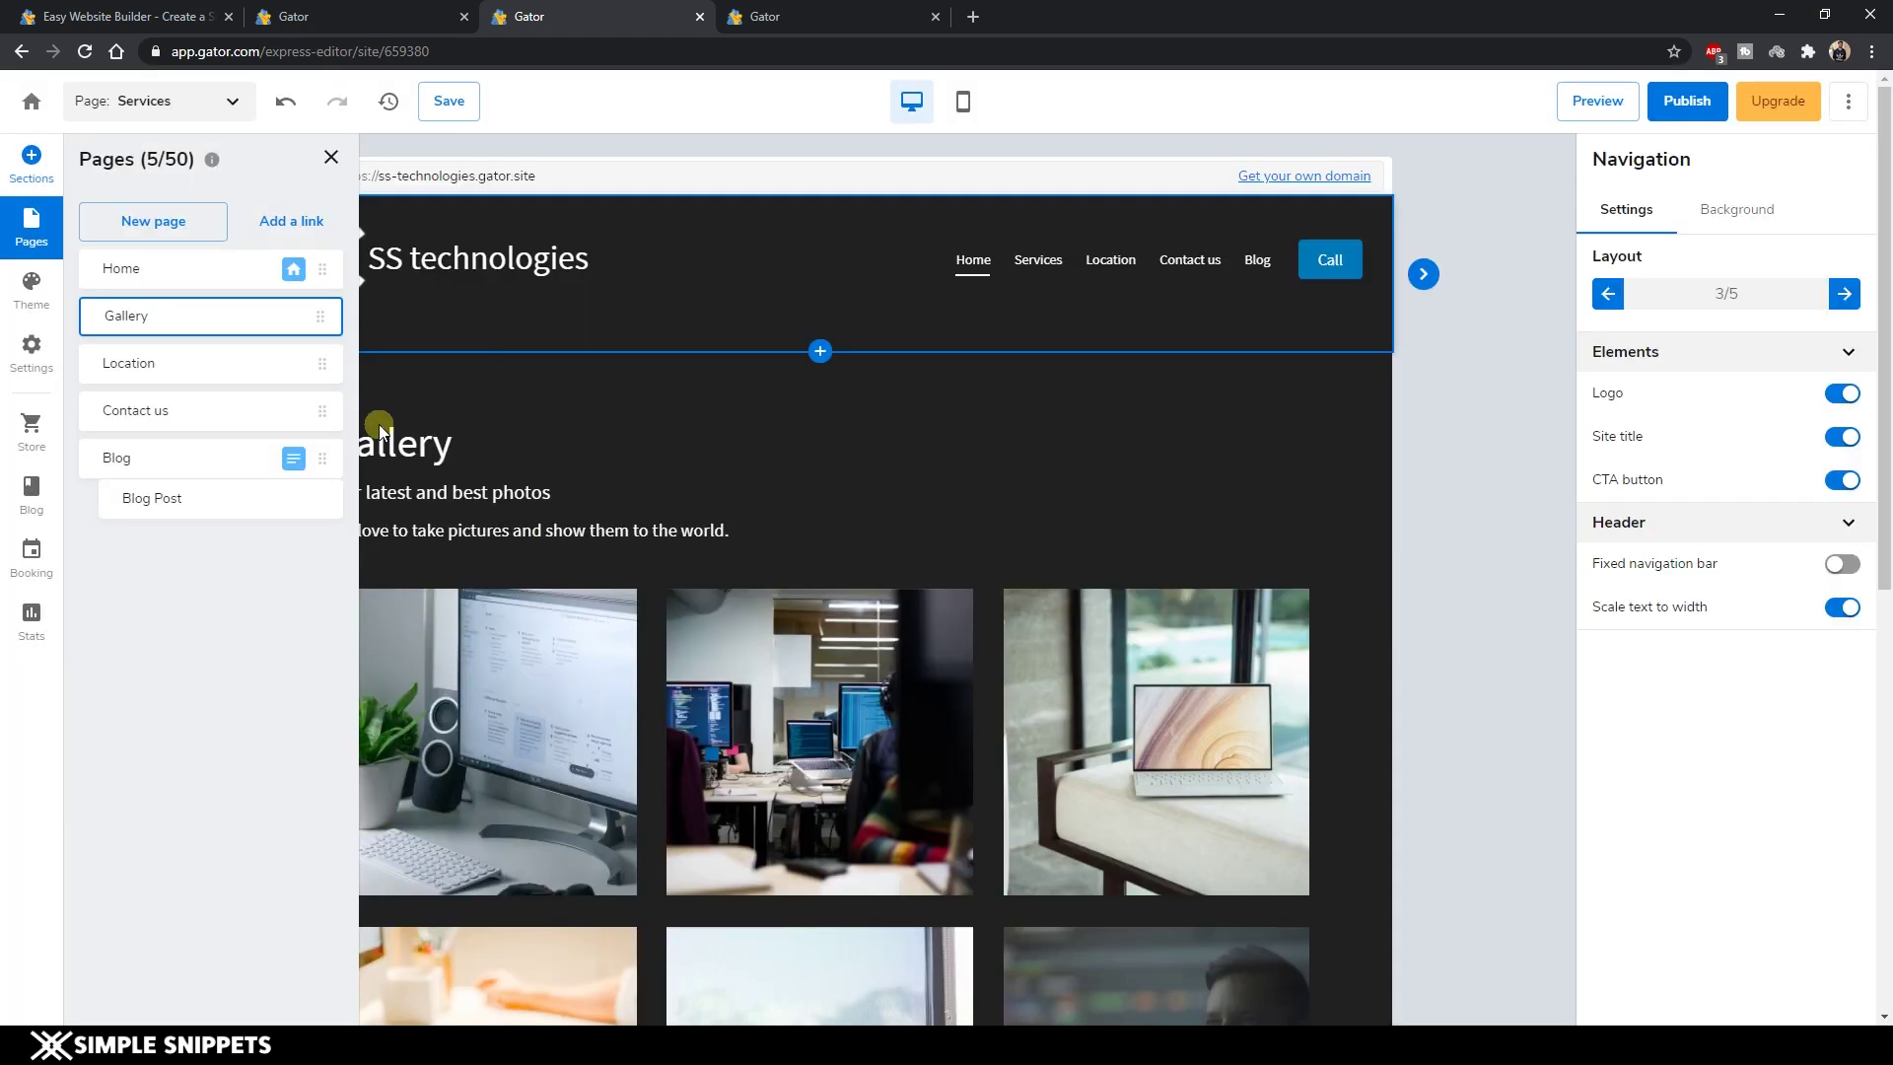
Set the Services page gallery's content alignment to Center.
{"action": "left_click", "coordinate": [434, 442]}
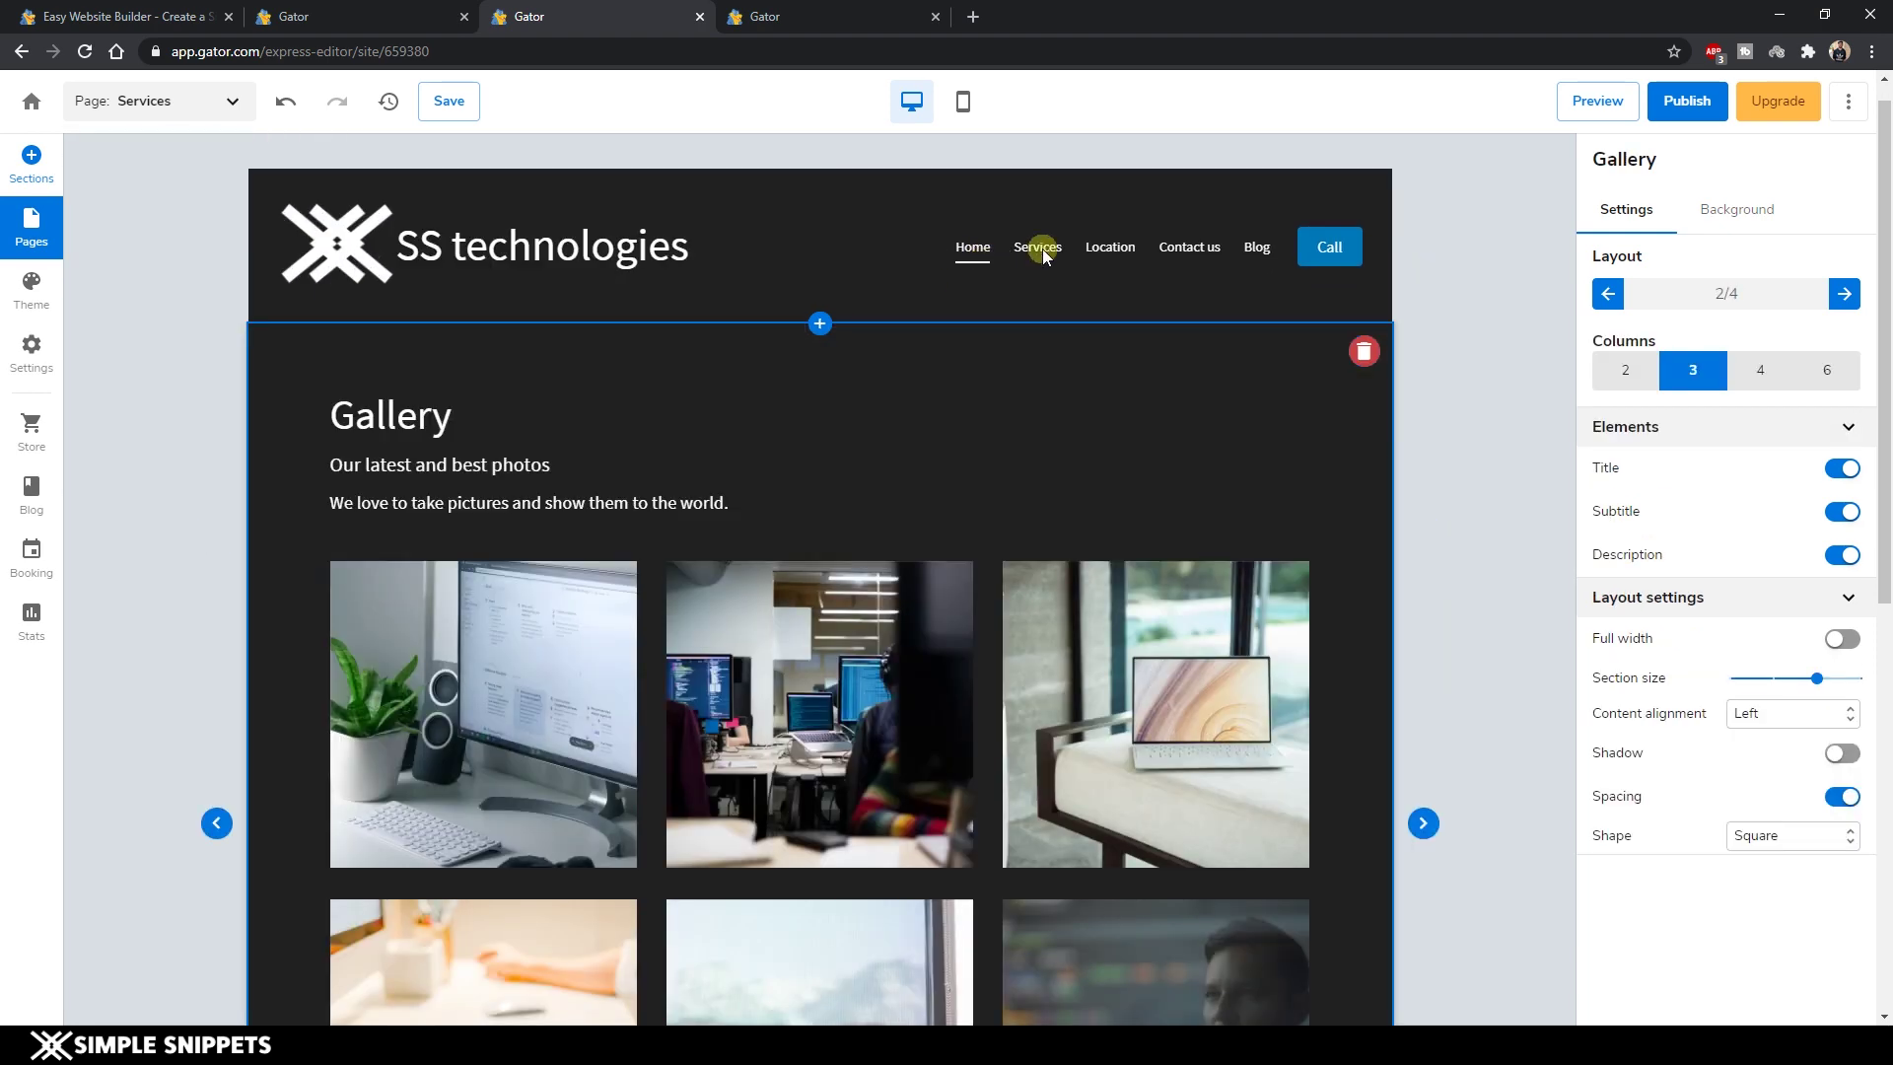
{"action": "scroll", "coordinate": [562, 304], "scroll_direction": "up", "scroll_amount": 2}
{"action": "left_click", "coordinate": [562, 305]}
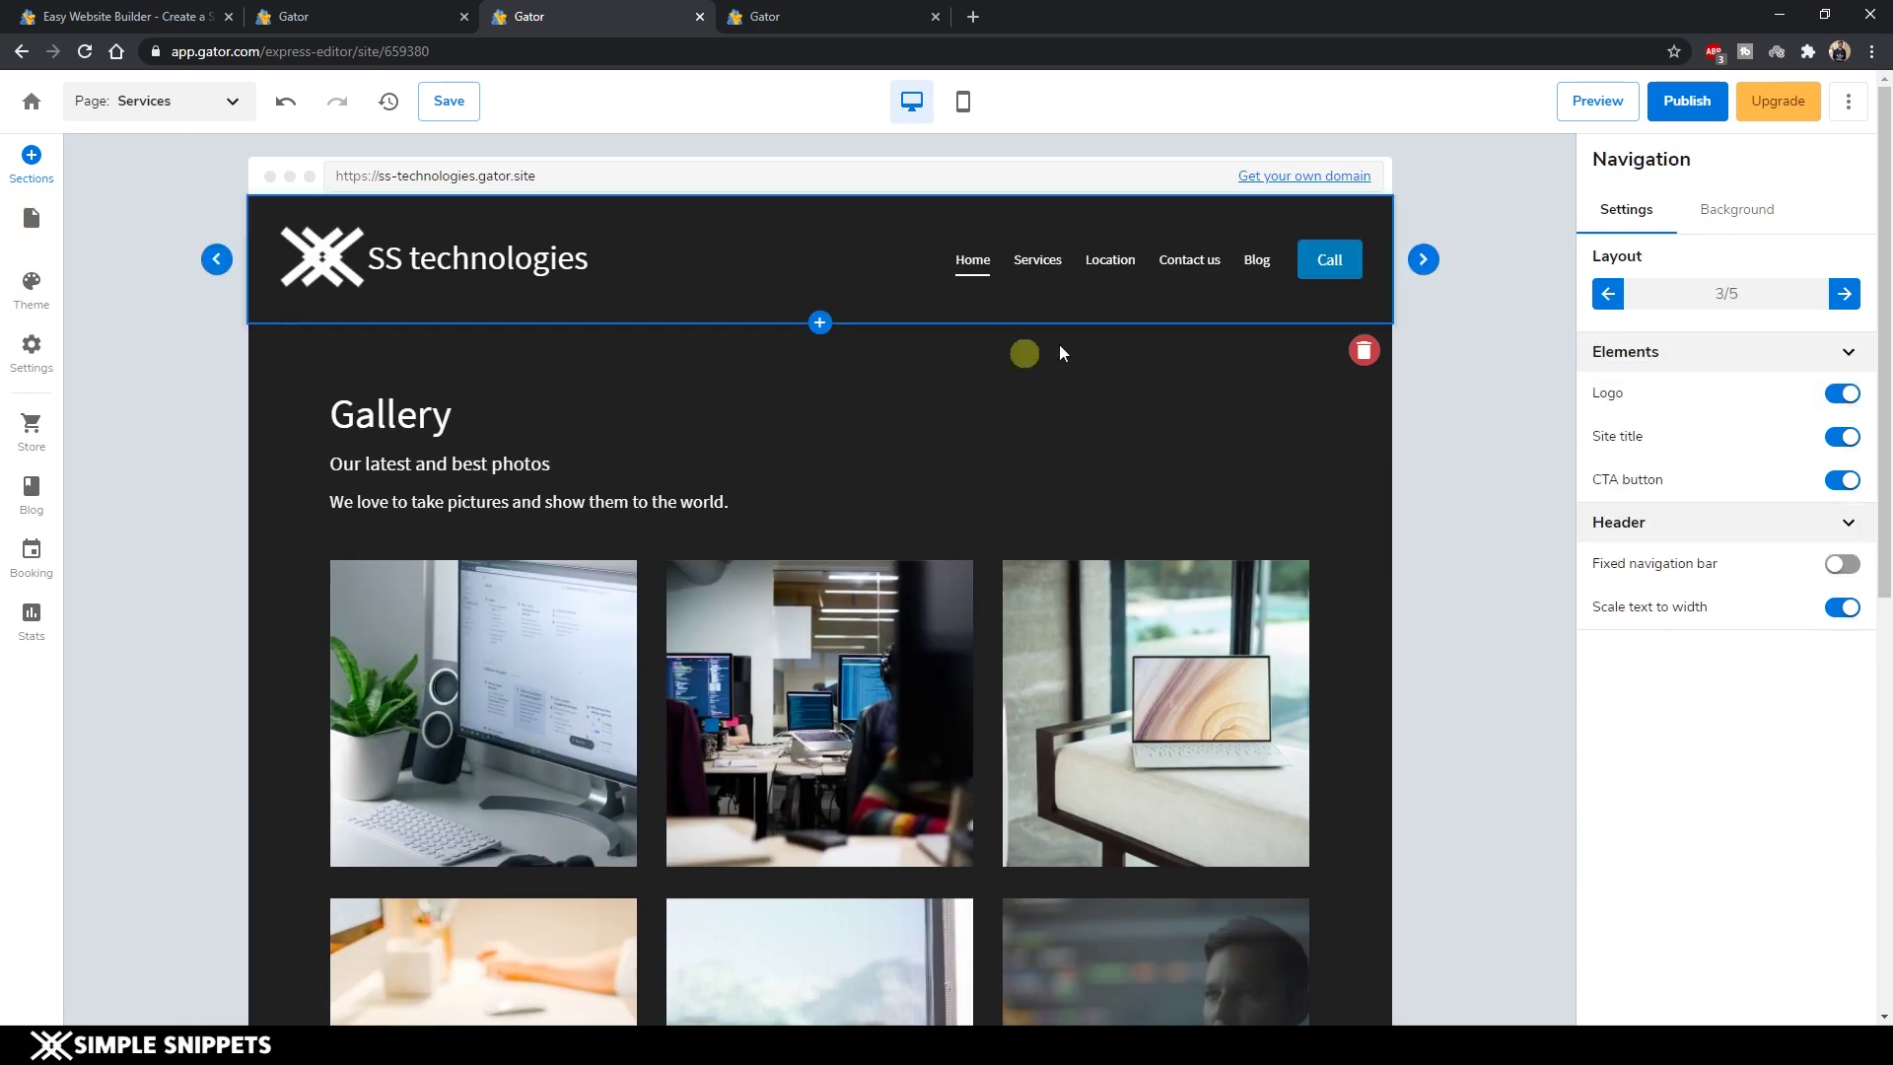
{"action": "double_click", "coordinate": [354, 416]}
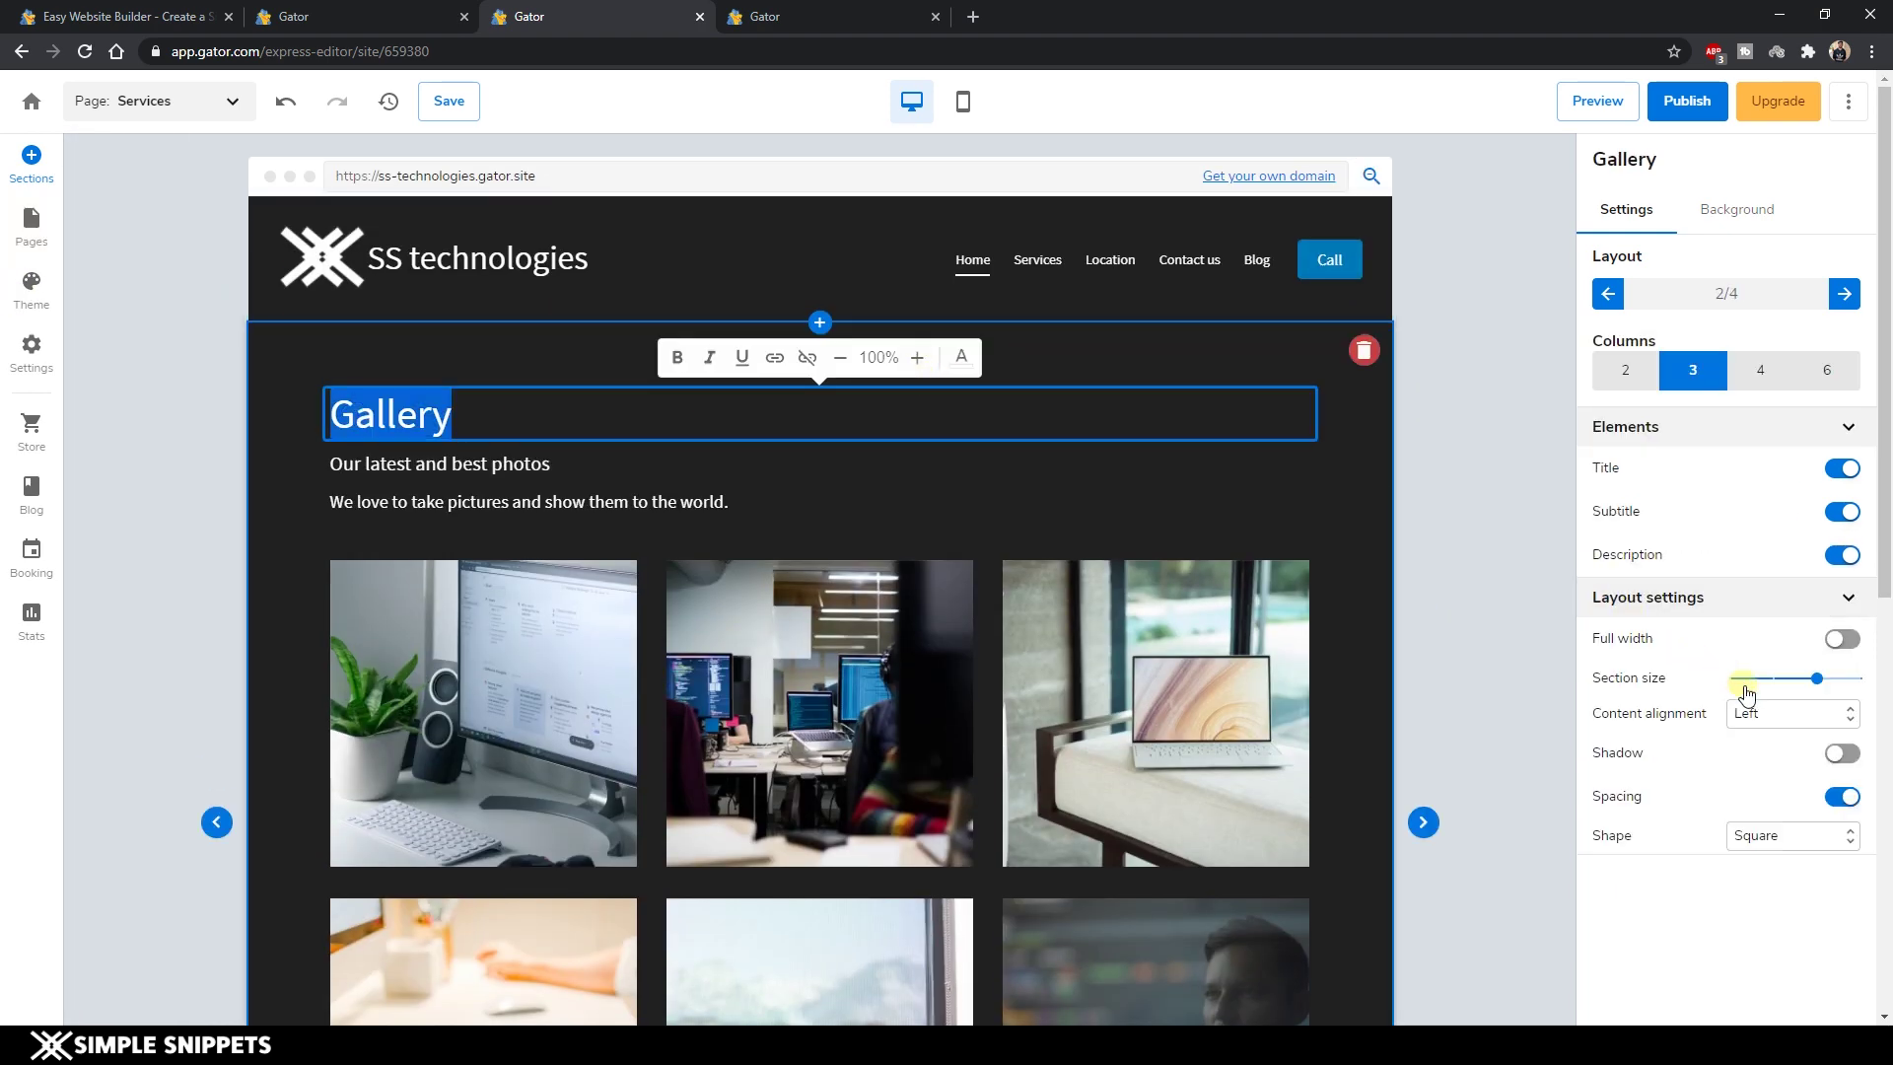
{"action": "left_click", "coordinate": [1780, 719]}
{"action": "left_click", "coordinate": [1763, 753]}
Retitle the gallery 'Our Services' and hide its subtitle and description.
{"action": "key", "text": "BackSpace"}
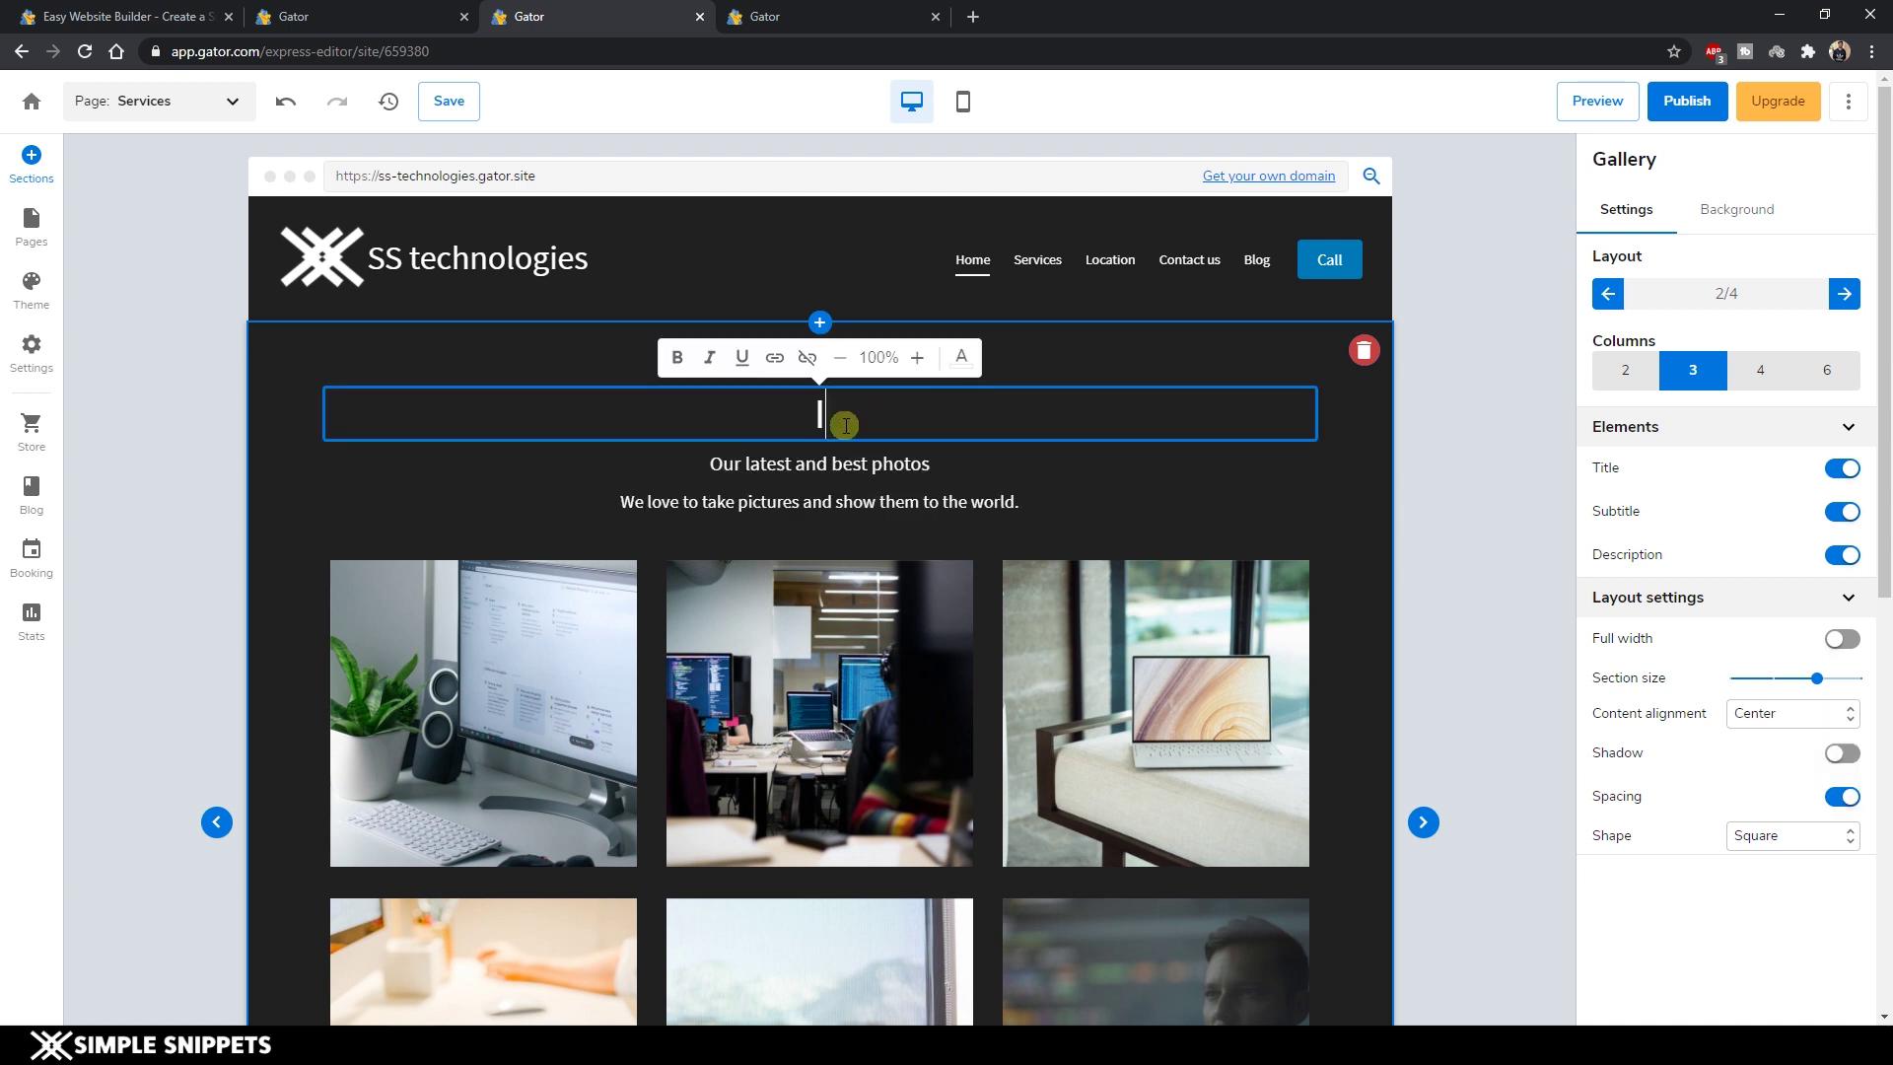
{"action": "type", "text": "Our Serv"}
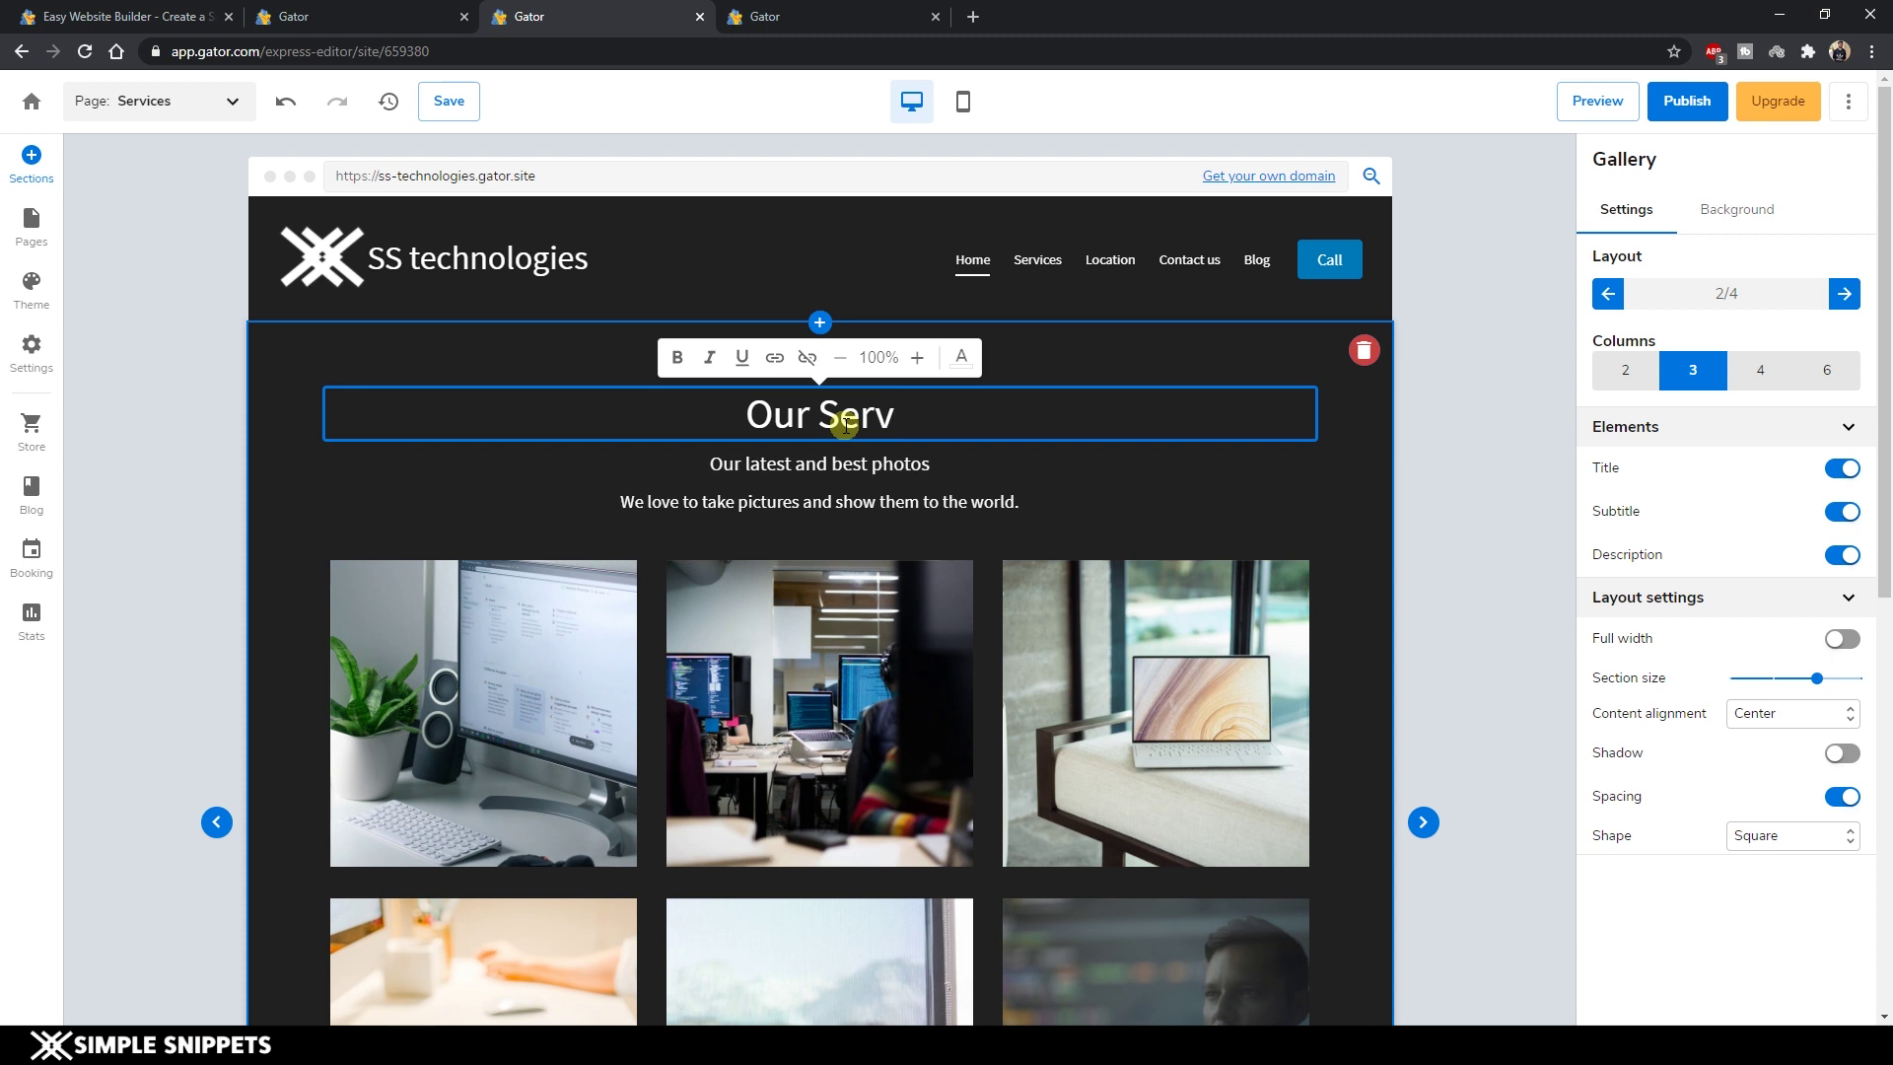
{"action": "type", "text": "ices"}
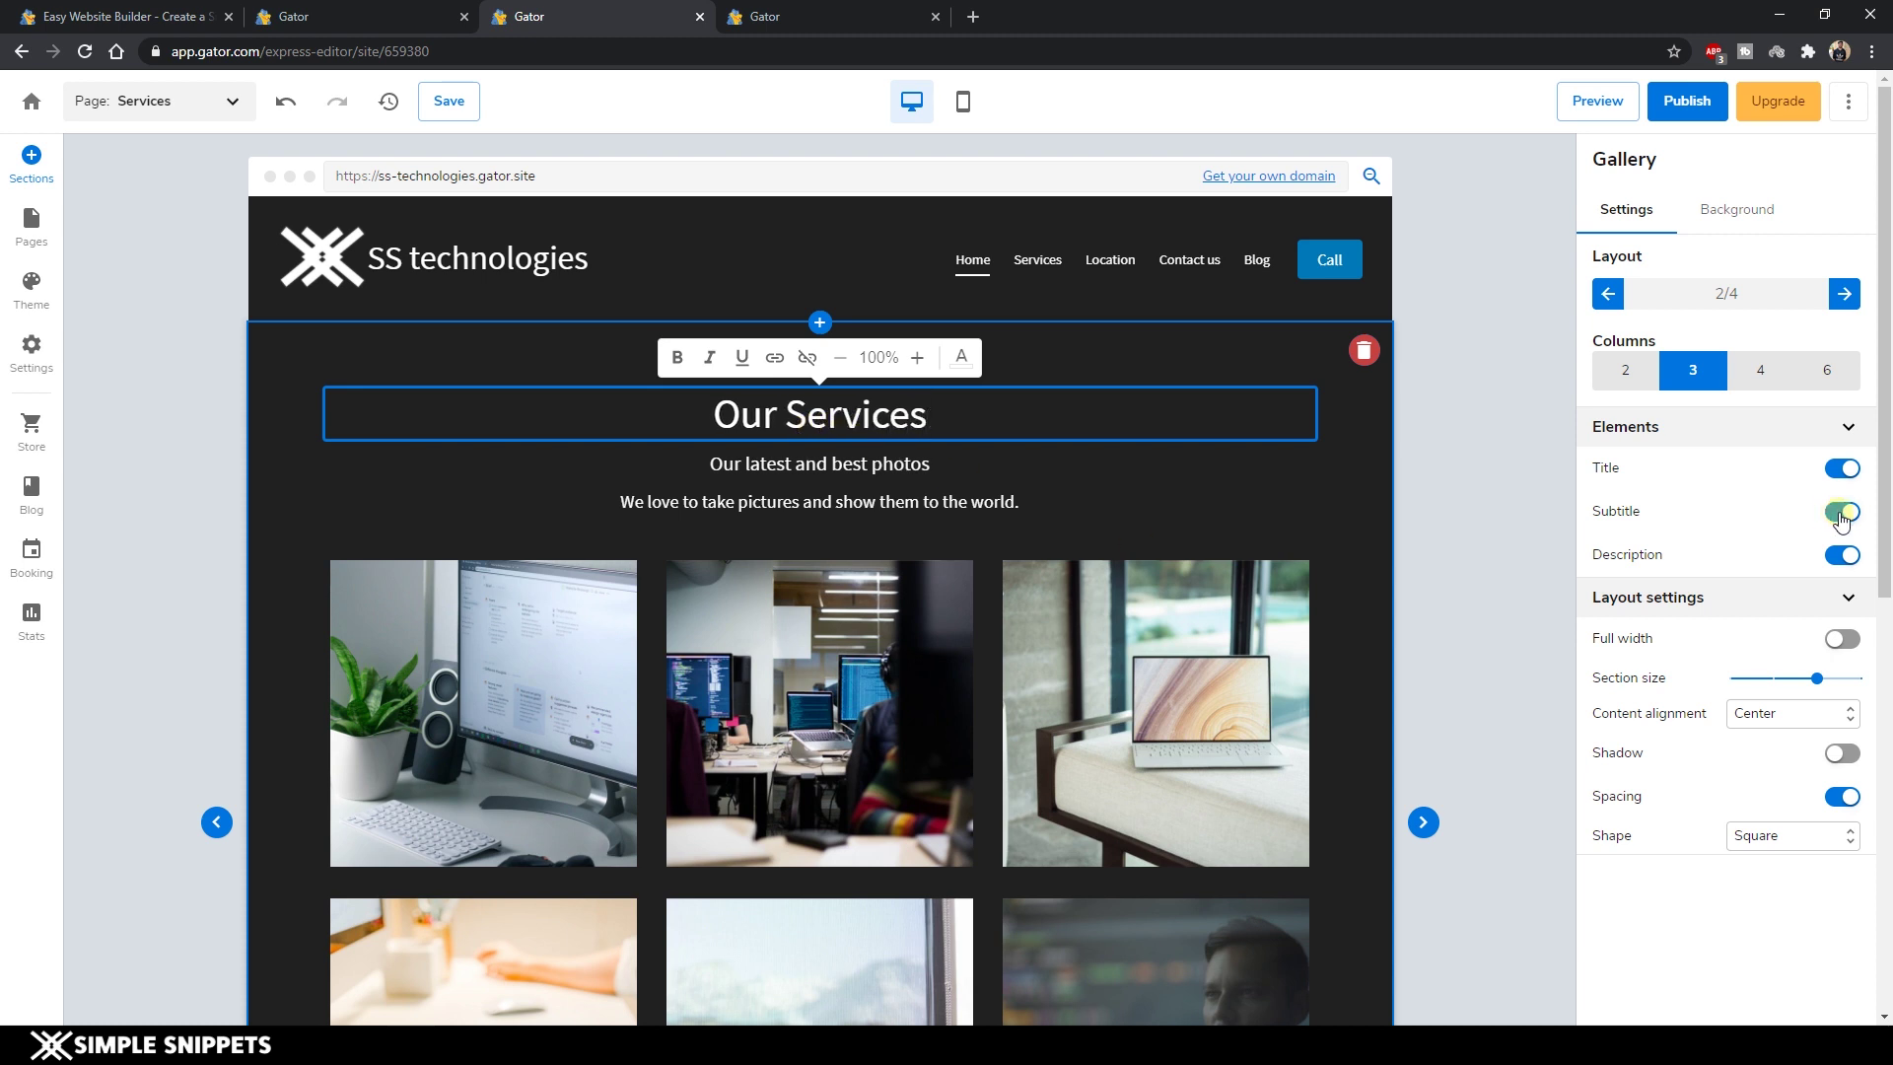
{"action": "left_click", "coordinate": [1841, 512]}
{"action": "left_click", "coordinate": [1842, 554]}
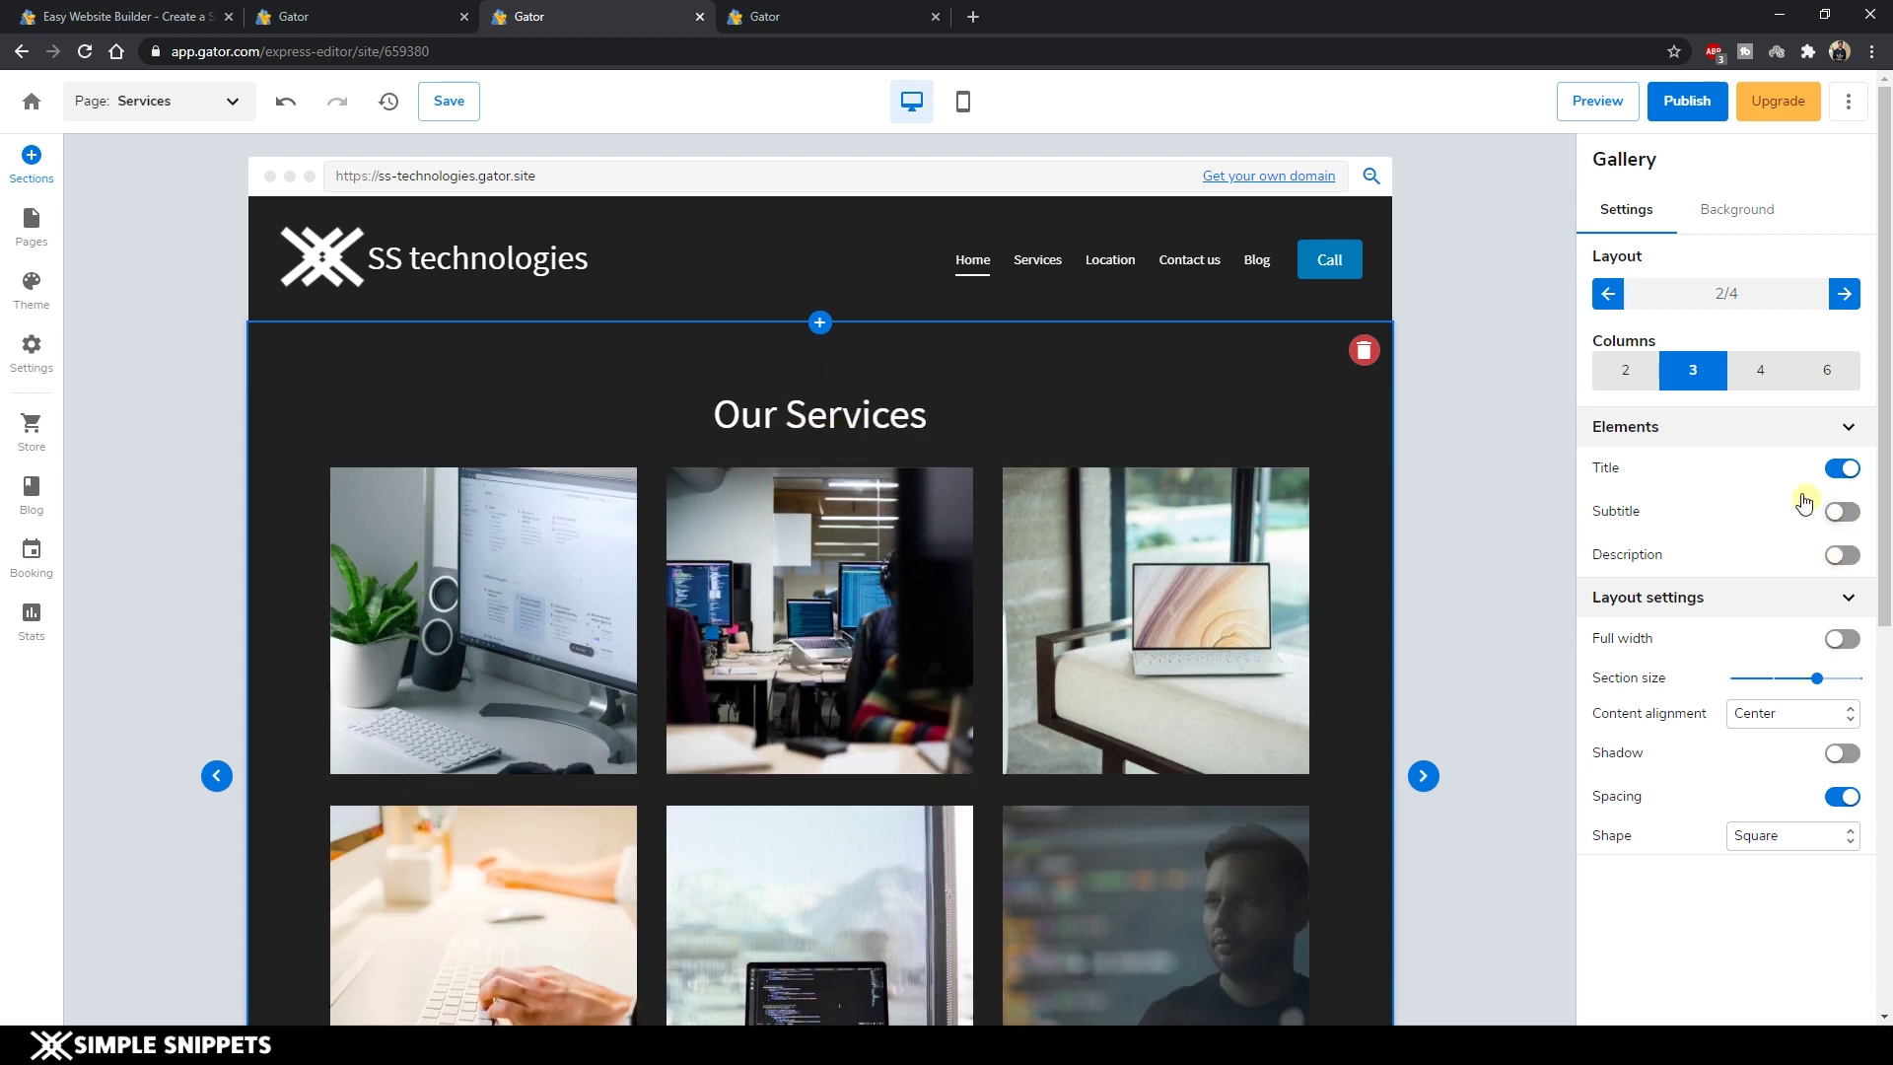
{"action": "scroll", "coordinate": [1085, 720], "scroll_direction": "down", "scroll_amount": 4}
{"action": "scroll", "coordinate": [1085, 719], "scroll_direction": "up", "scroll_amount": 4}
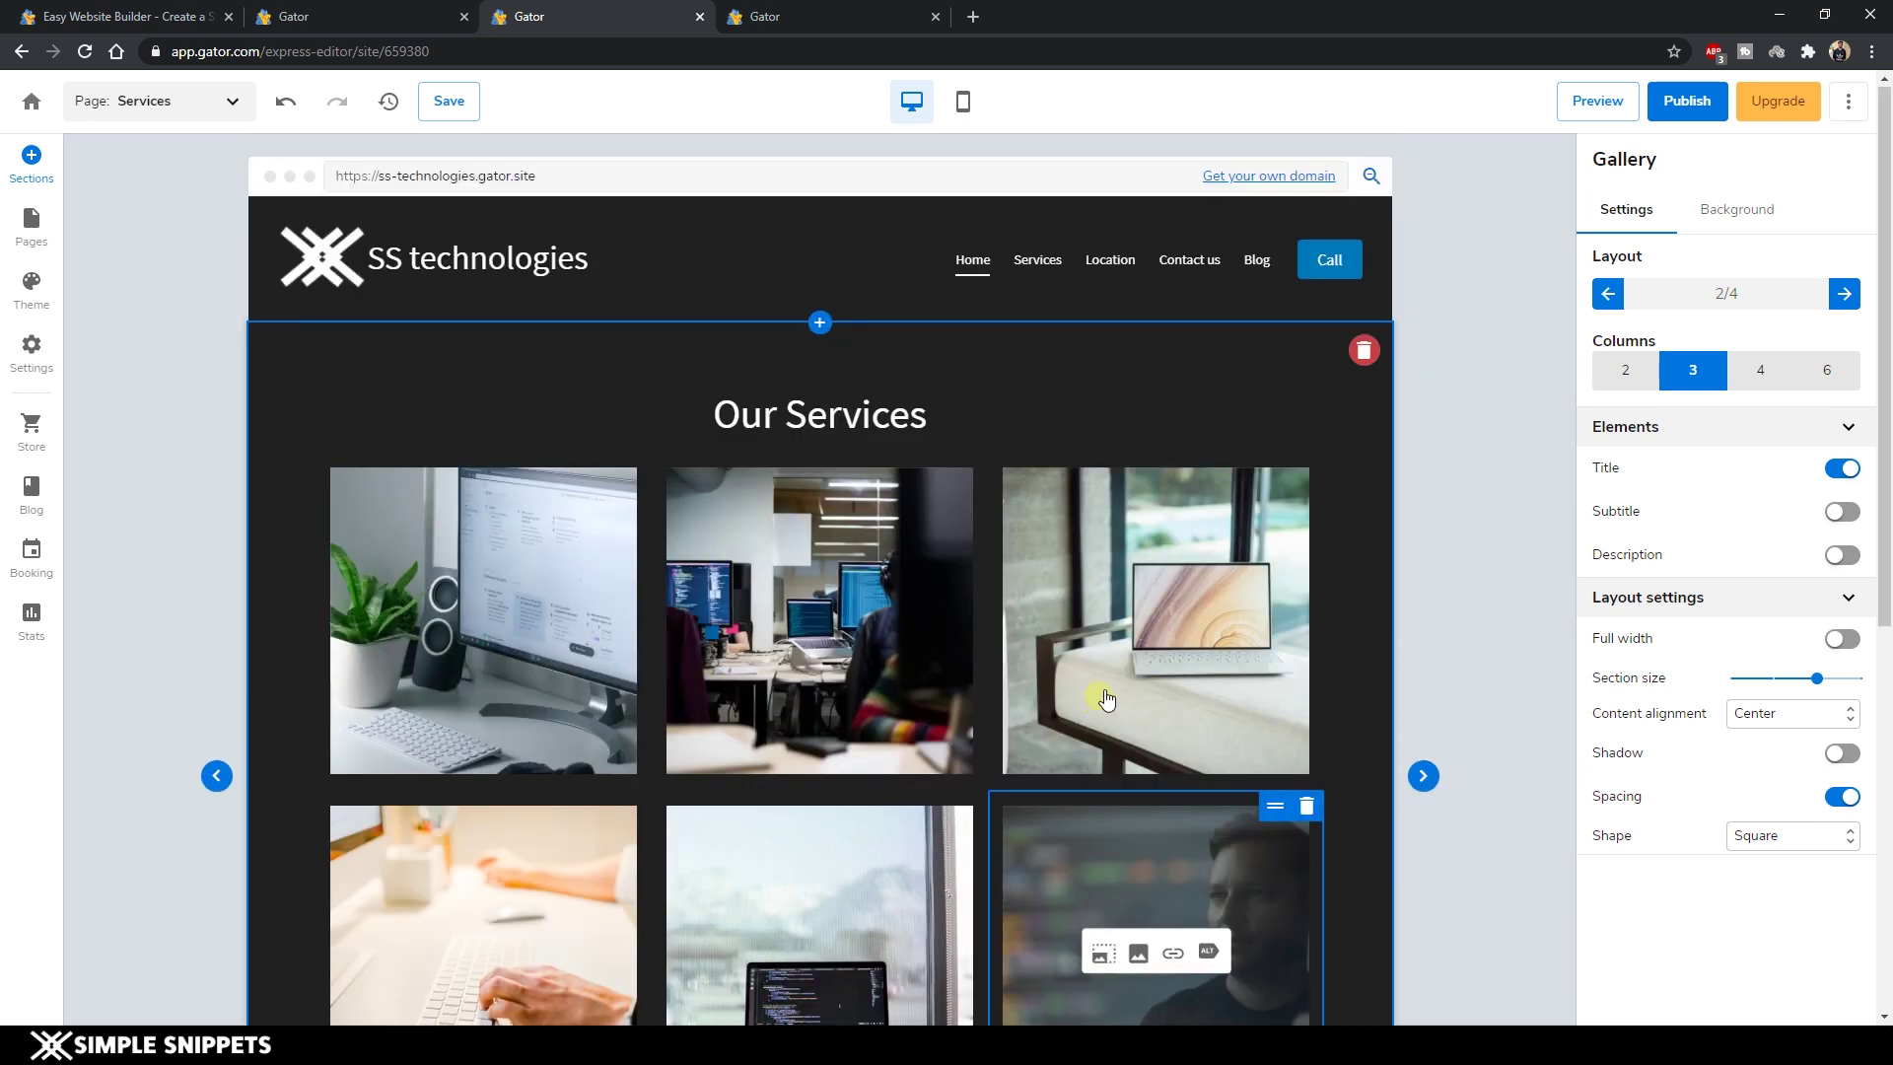
Switch the gallery to the next layout style.
{"action": "left_click", "coordinate": [1846, 295]}
{"action": "key", "text": "ctrl+z"}
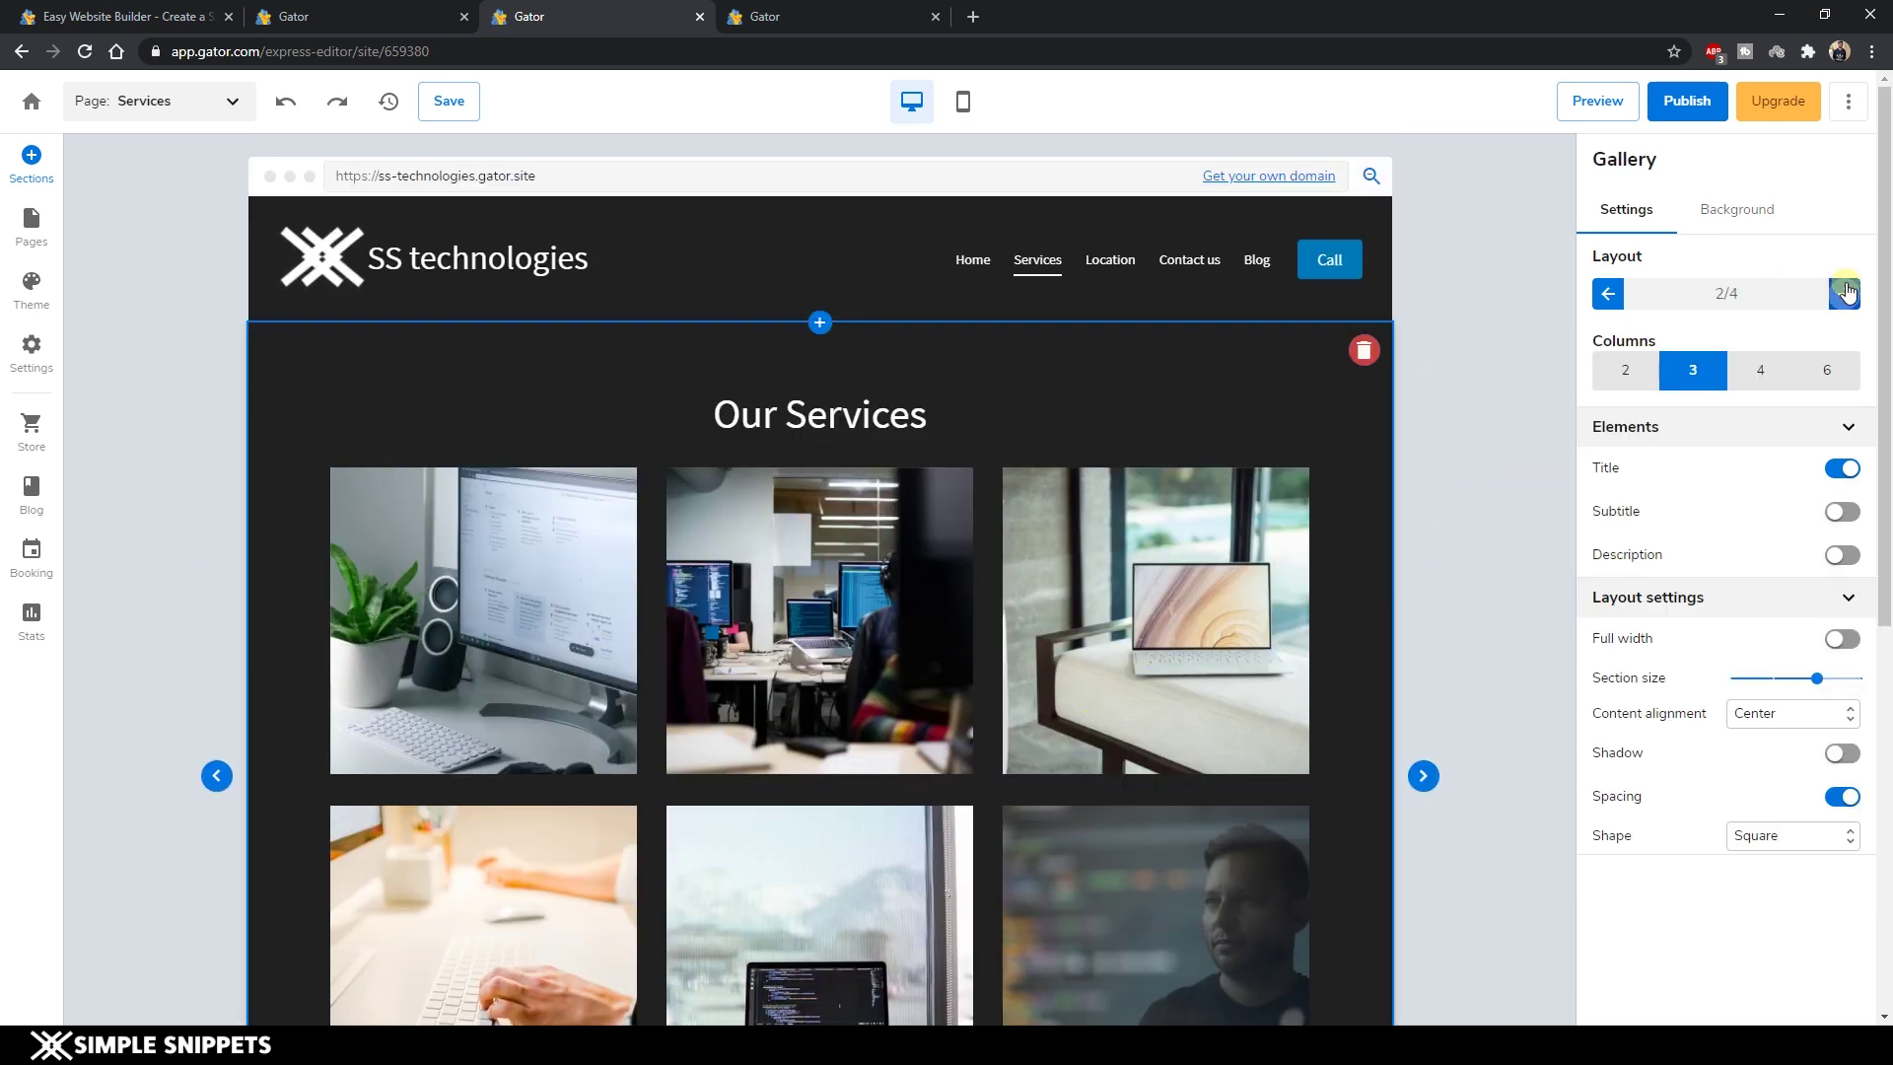
{"action": "left_click", "coordinate": [1847, 293]}
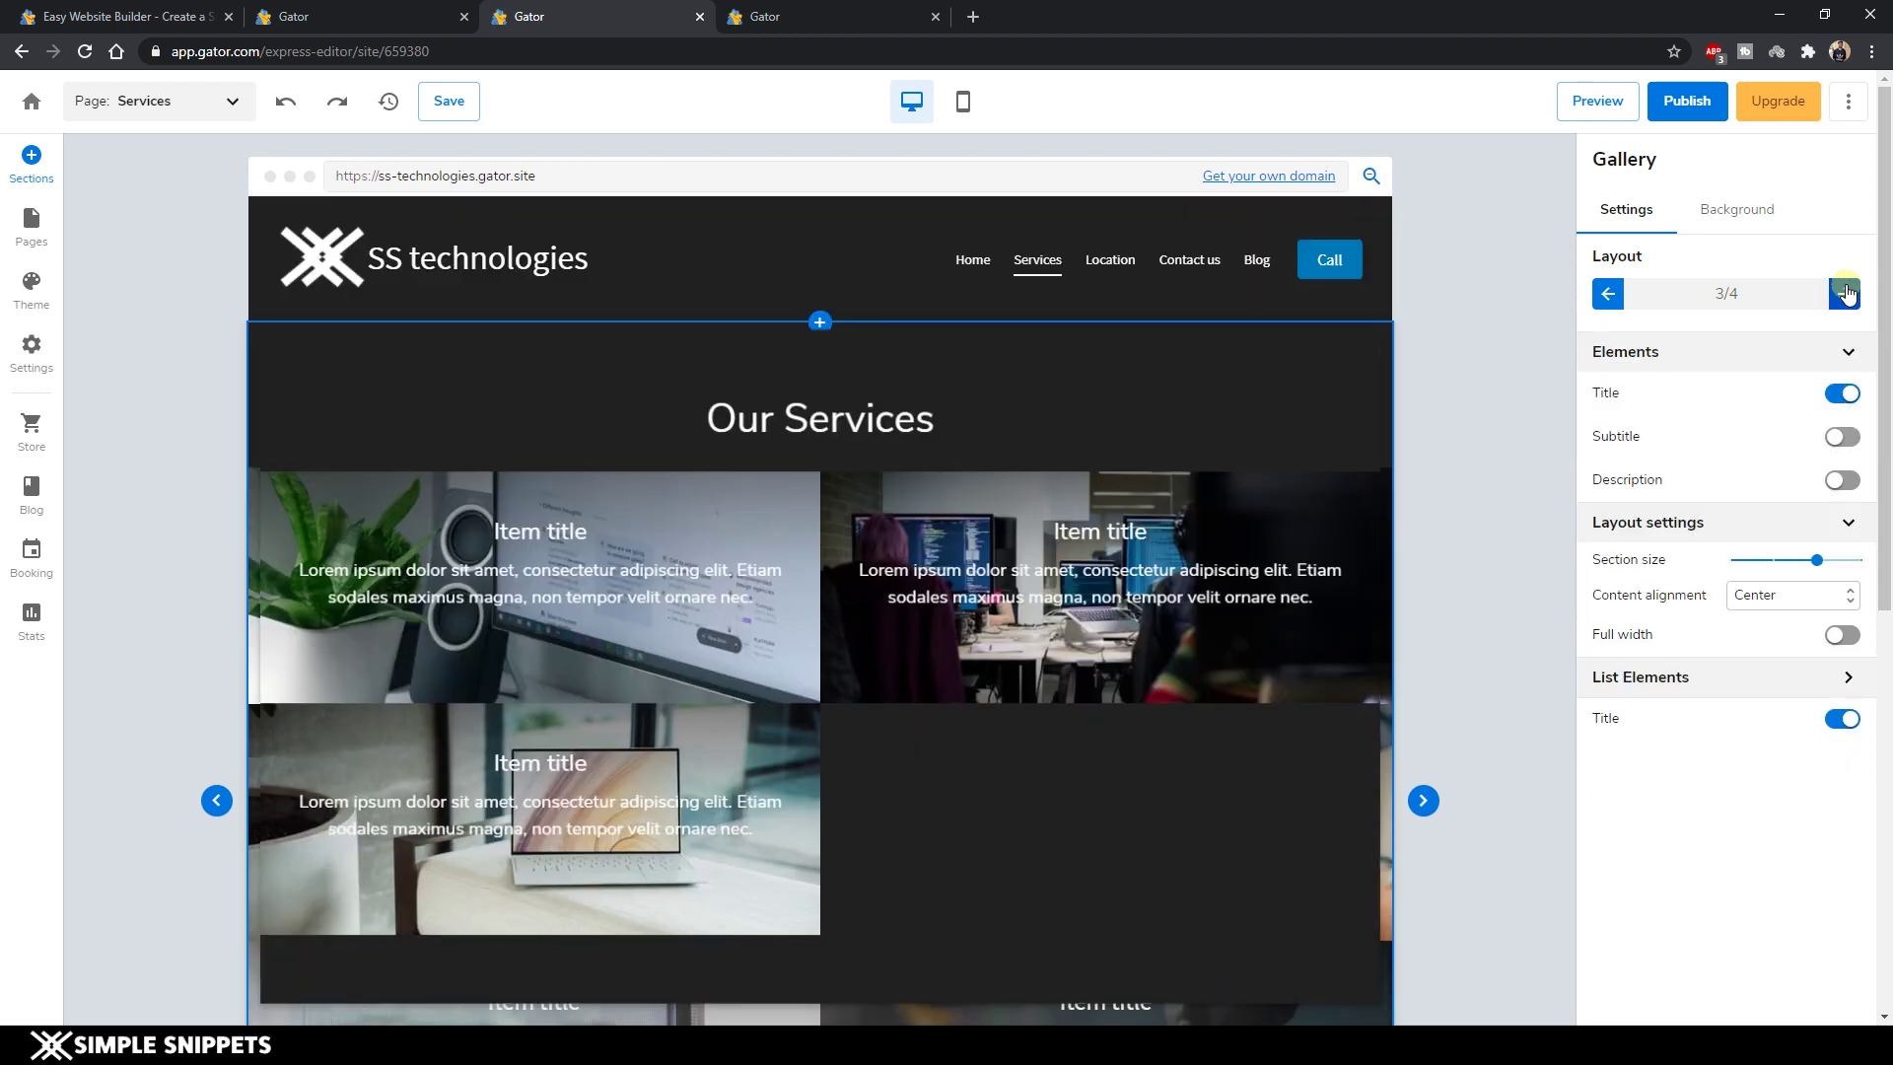
{"action": "scroll", "coordinate": [606, 611], "scroll_direction": "down", "scroll_amount": 1}
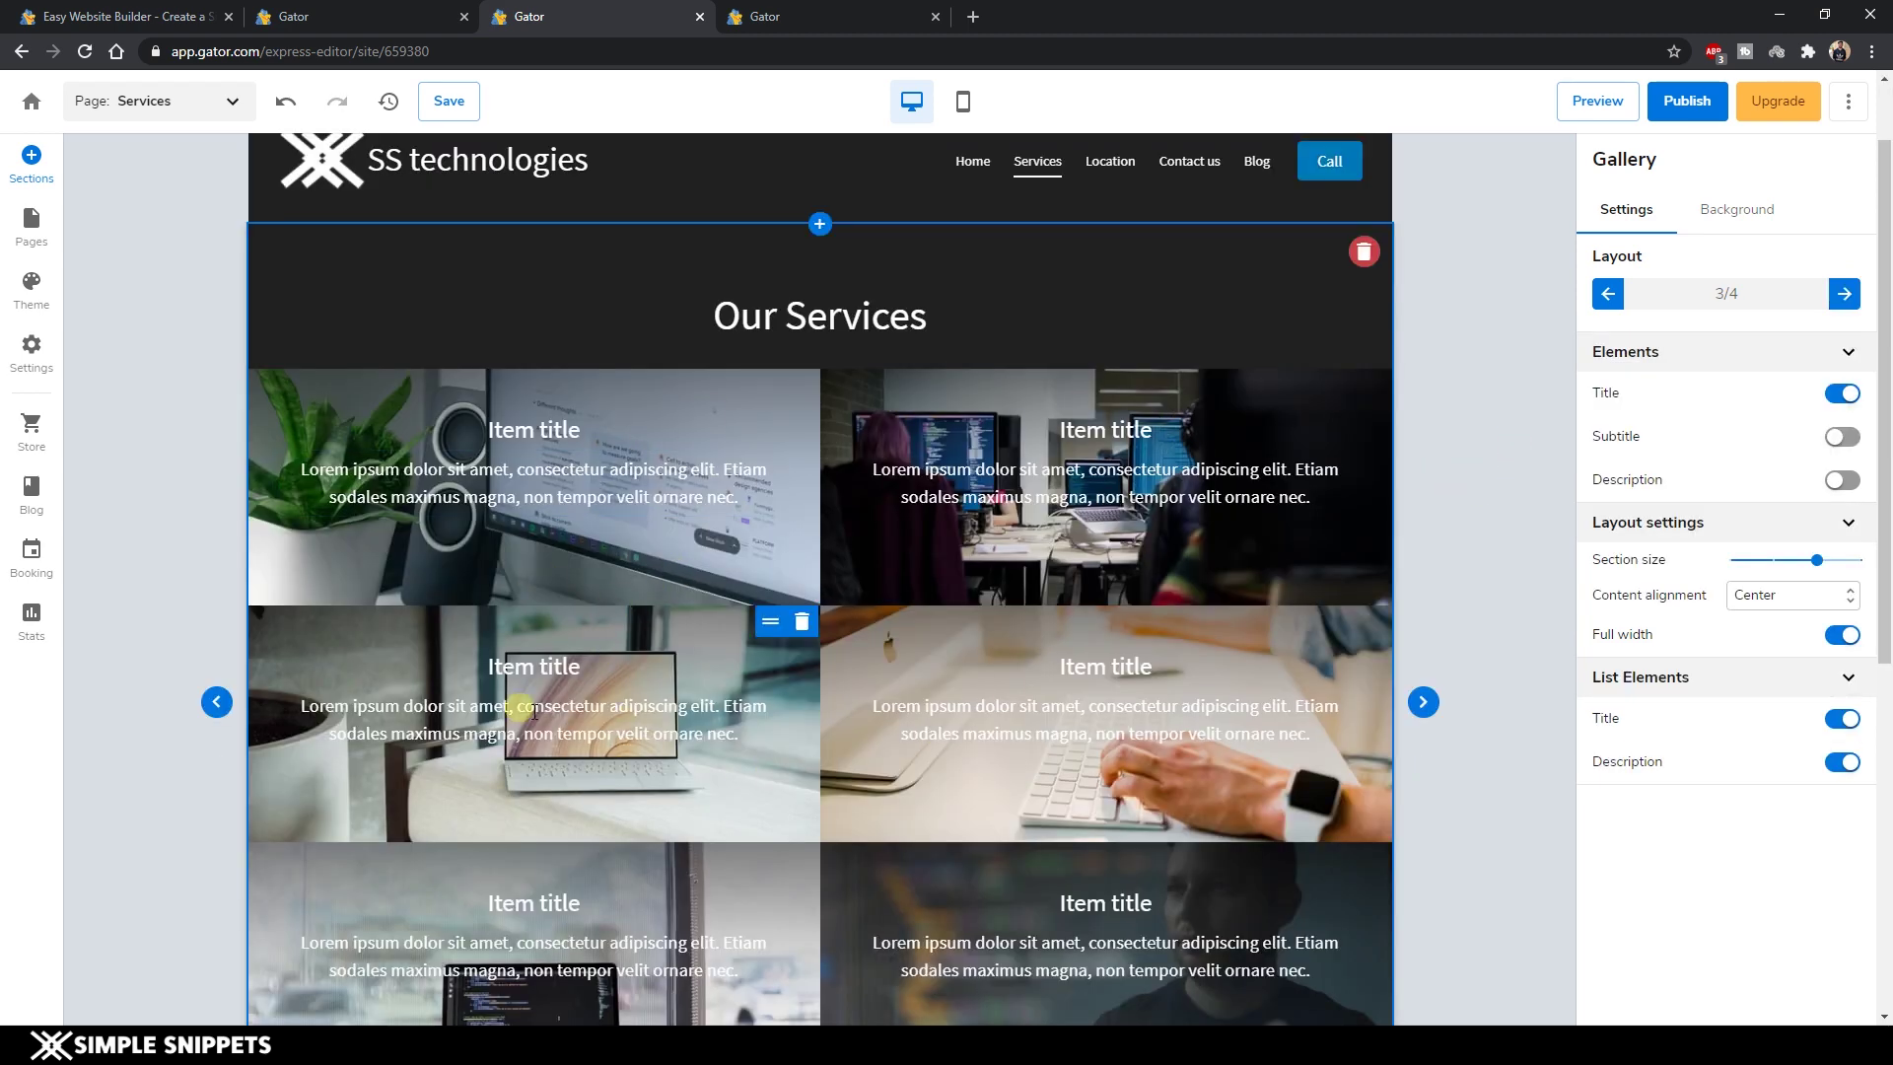
Title the first gallery card 'Web Development' and select its placeholder description.
{"action": "left_click", "coordinate": [532, 432]}
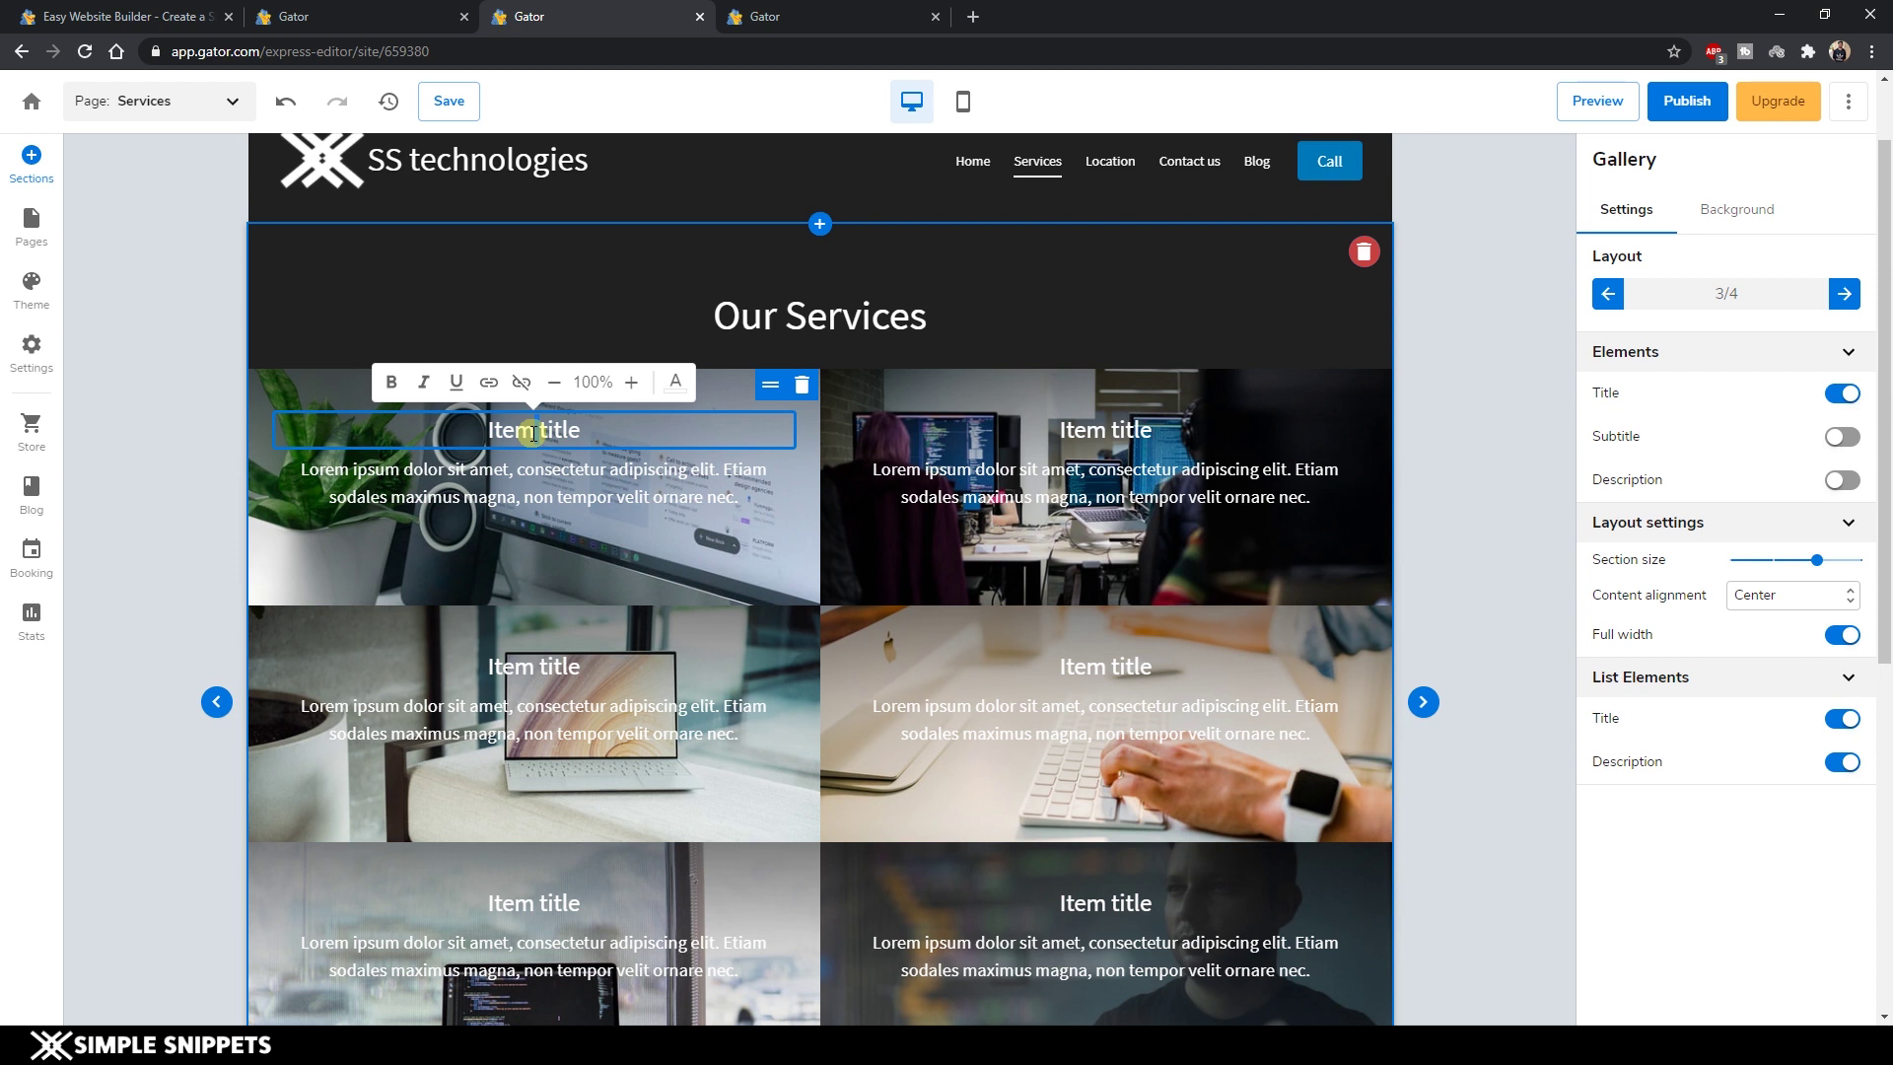
{"action": "key", "text": "ctrl+a"}
{"action": "type", "text": "Web"}
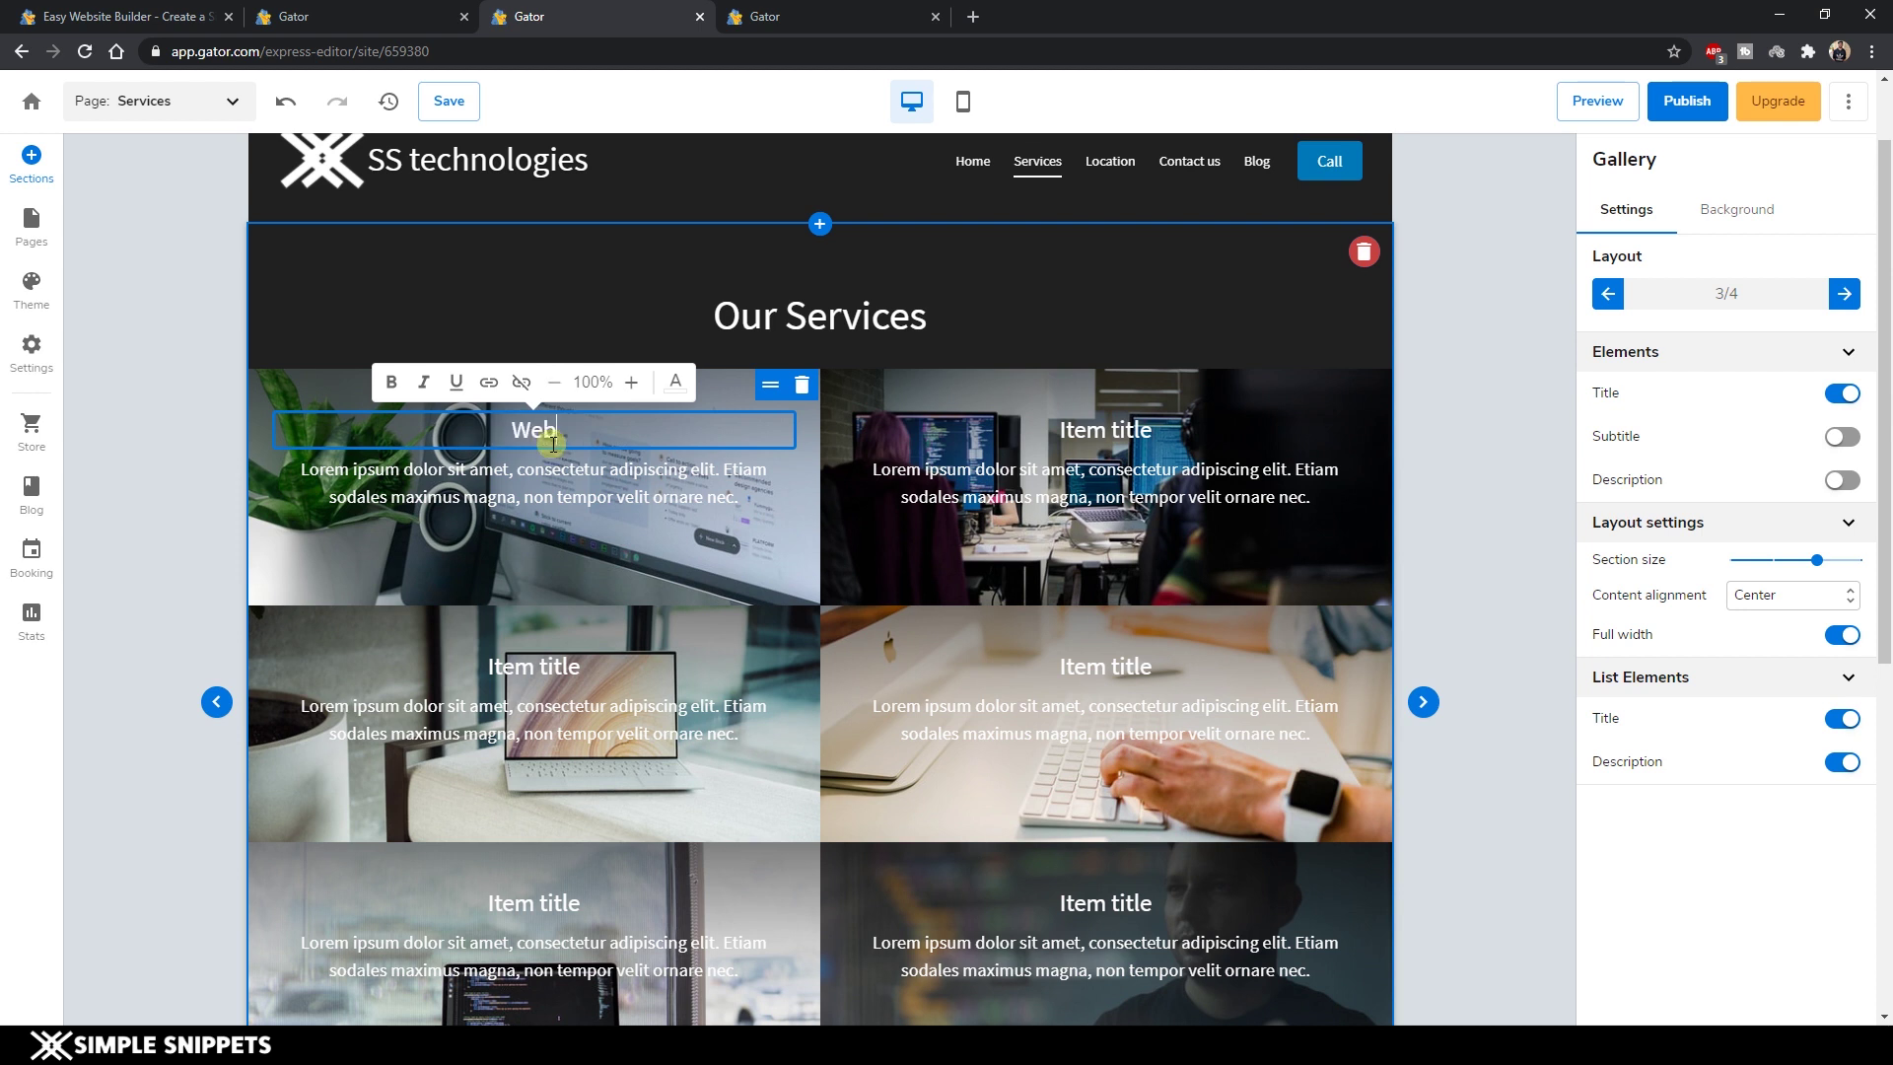
{"action": "type", "text": " Development"}
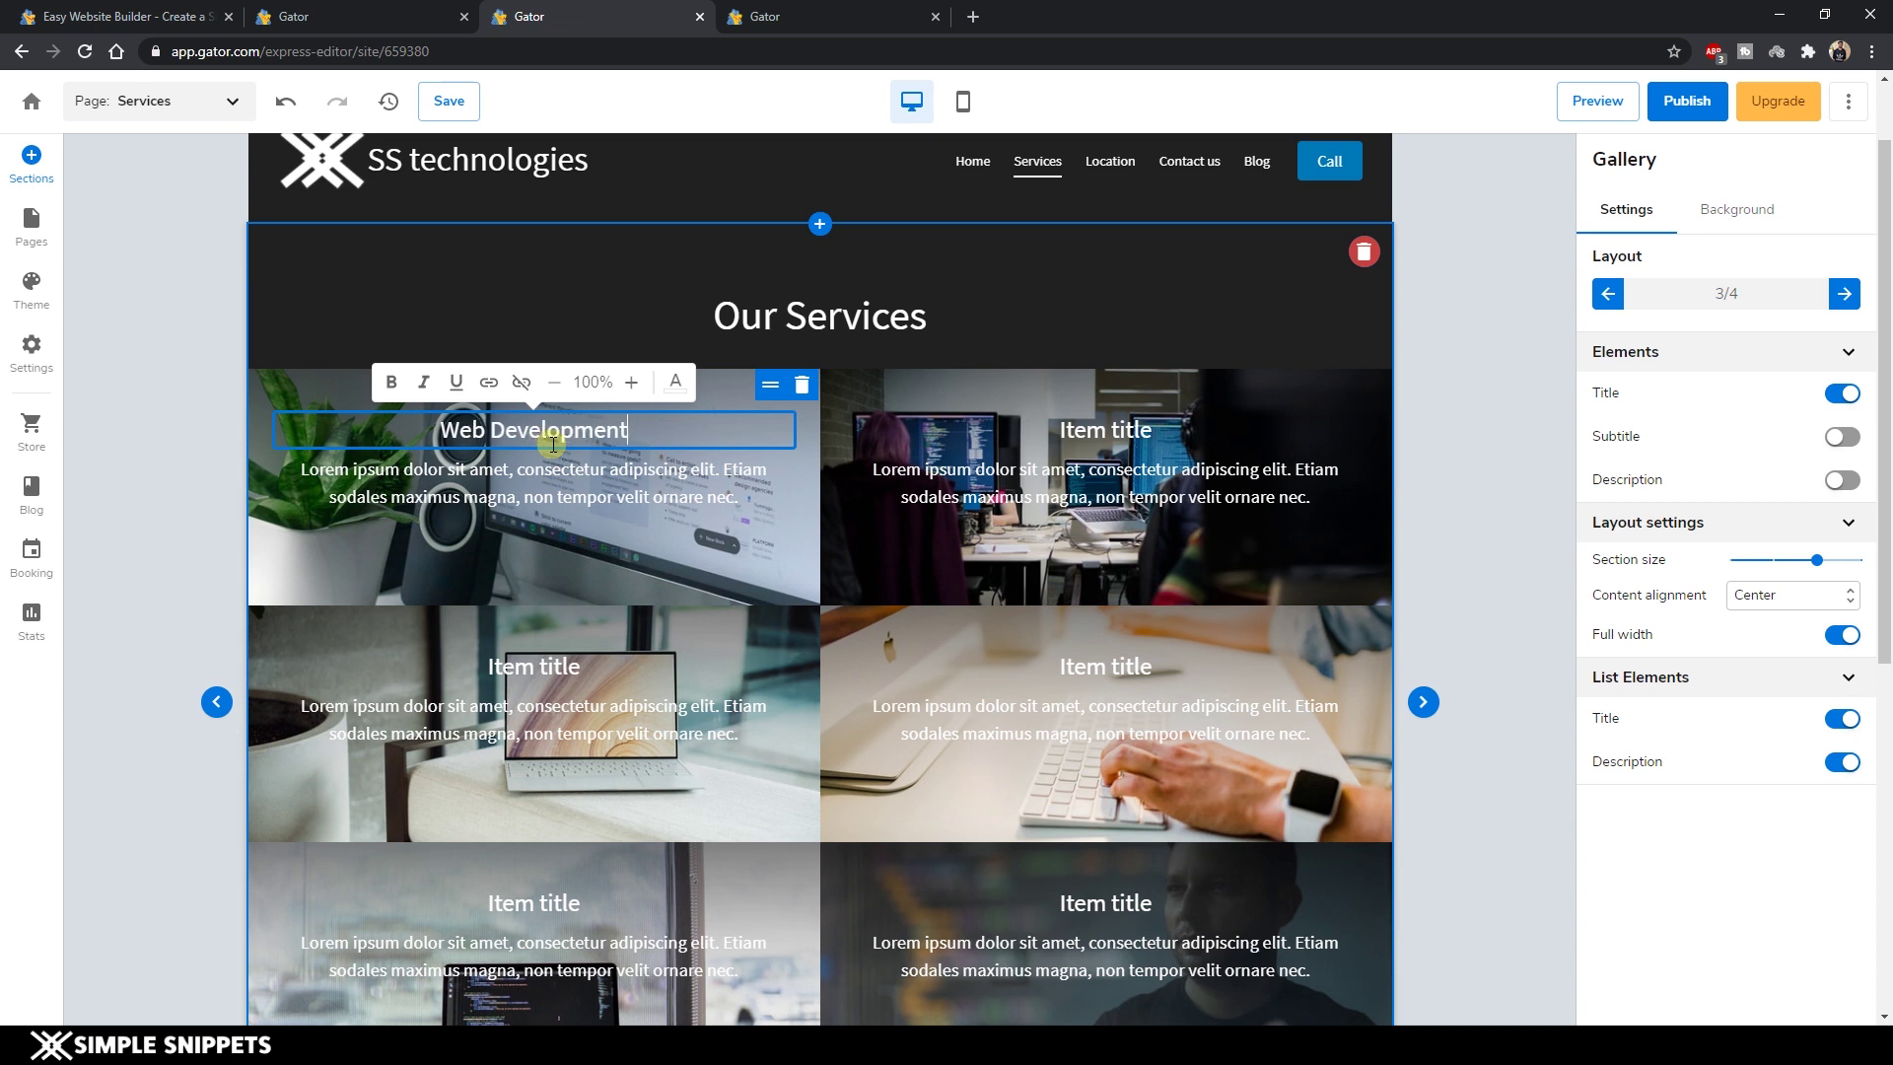
{"action": "left_click", "coordinate": [466, 470]}
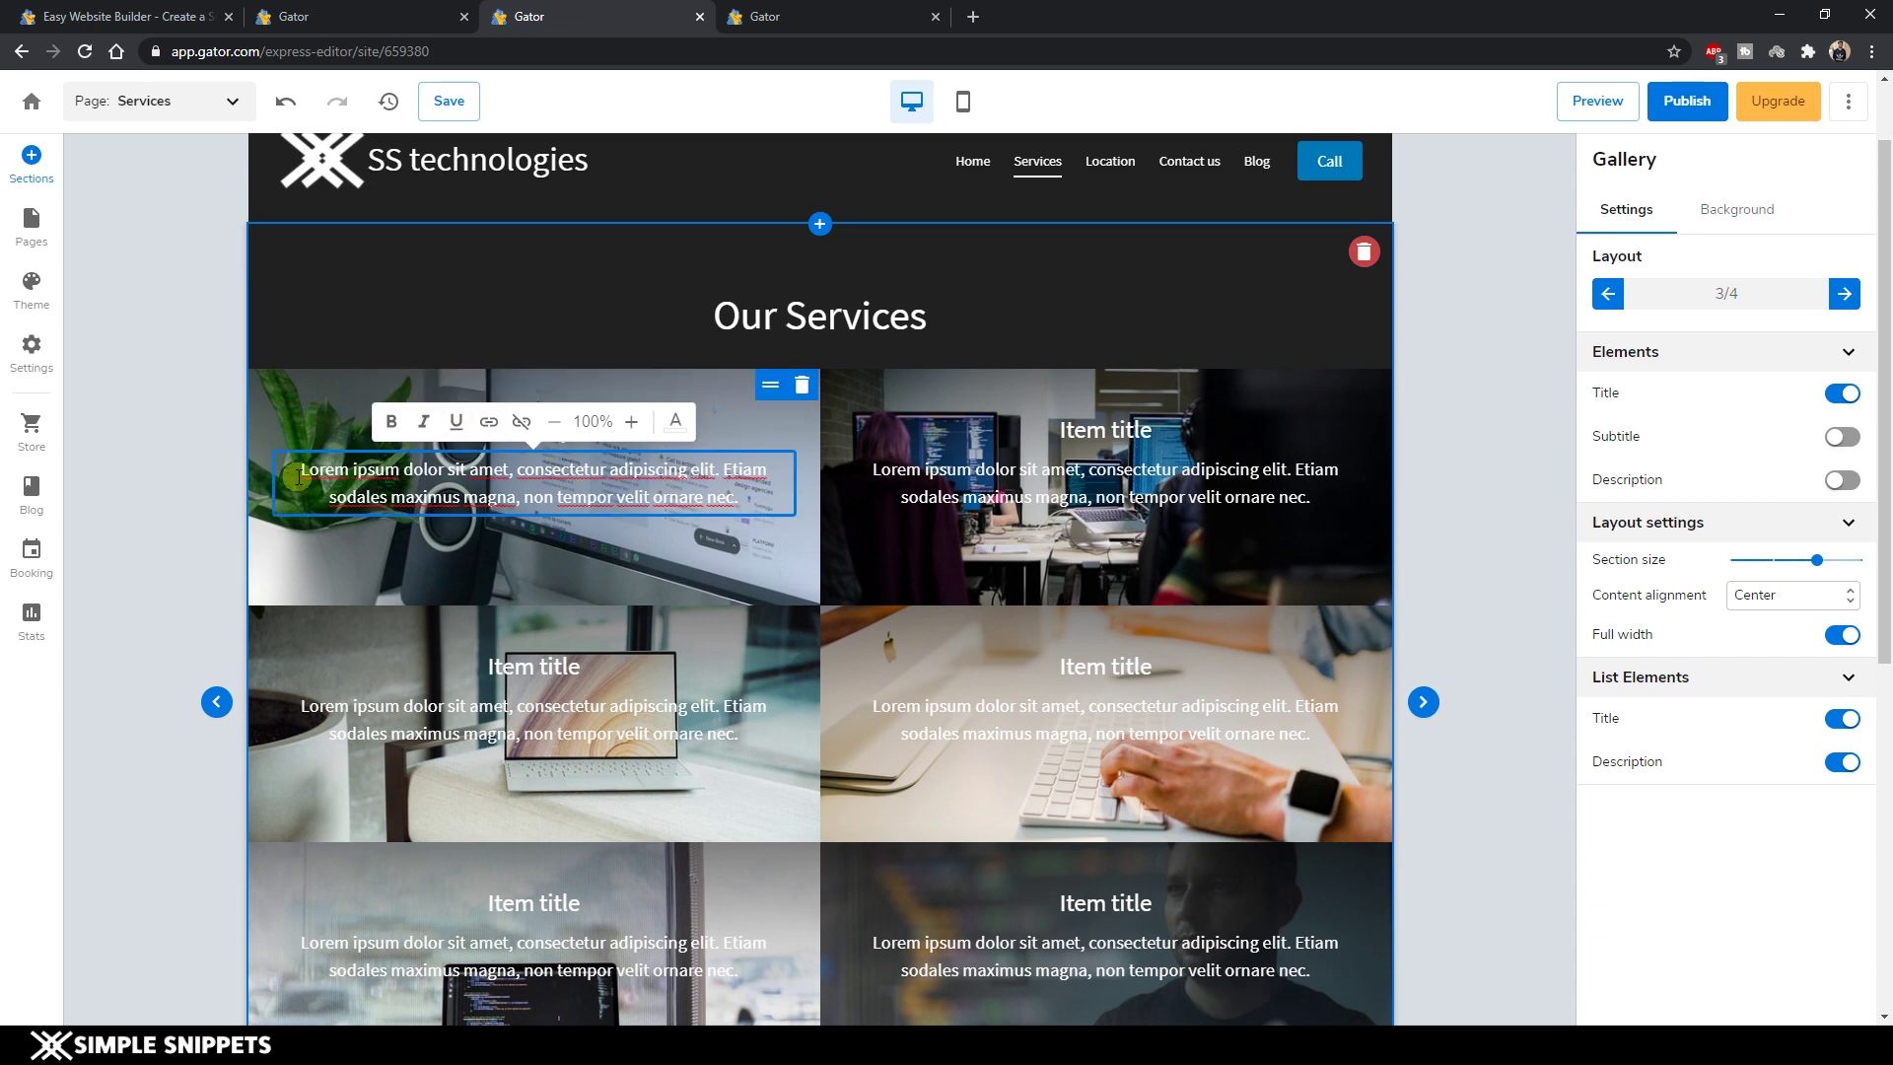
{"action": "left_click_drag", "start_coordinate": [300, 474], "coordinate": [773, 496]}
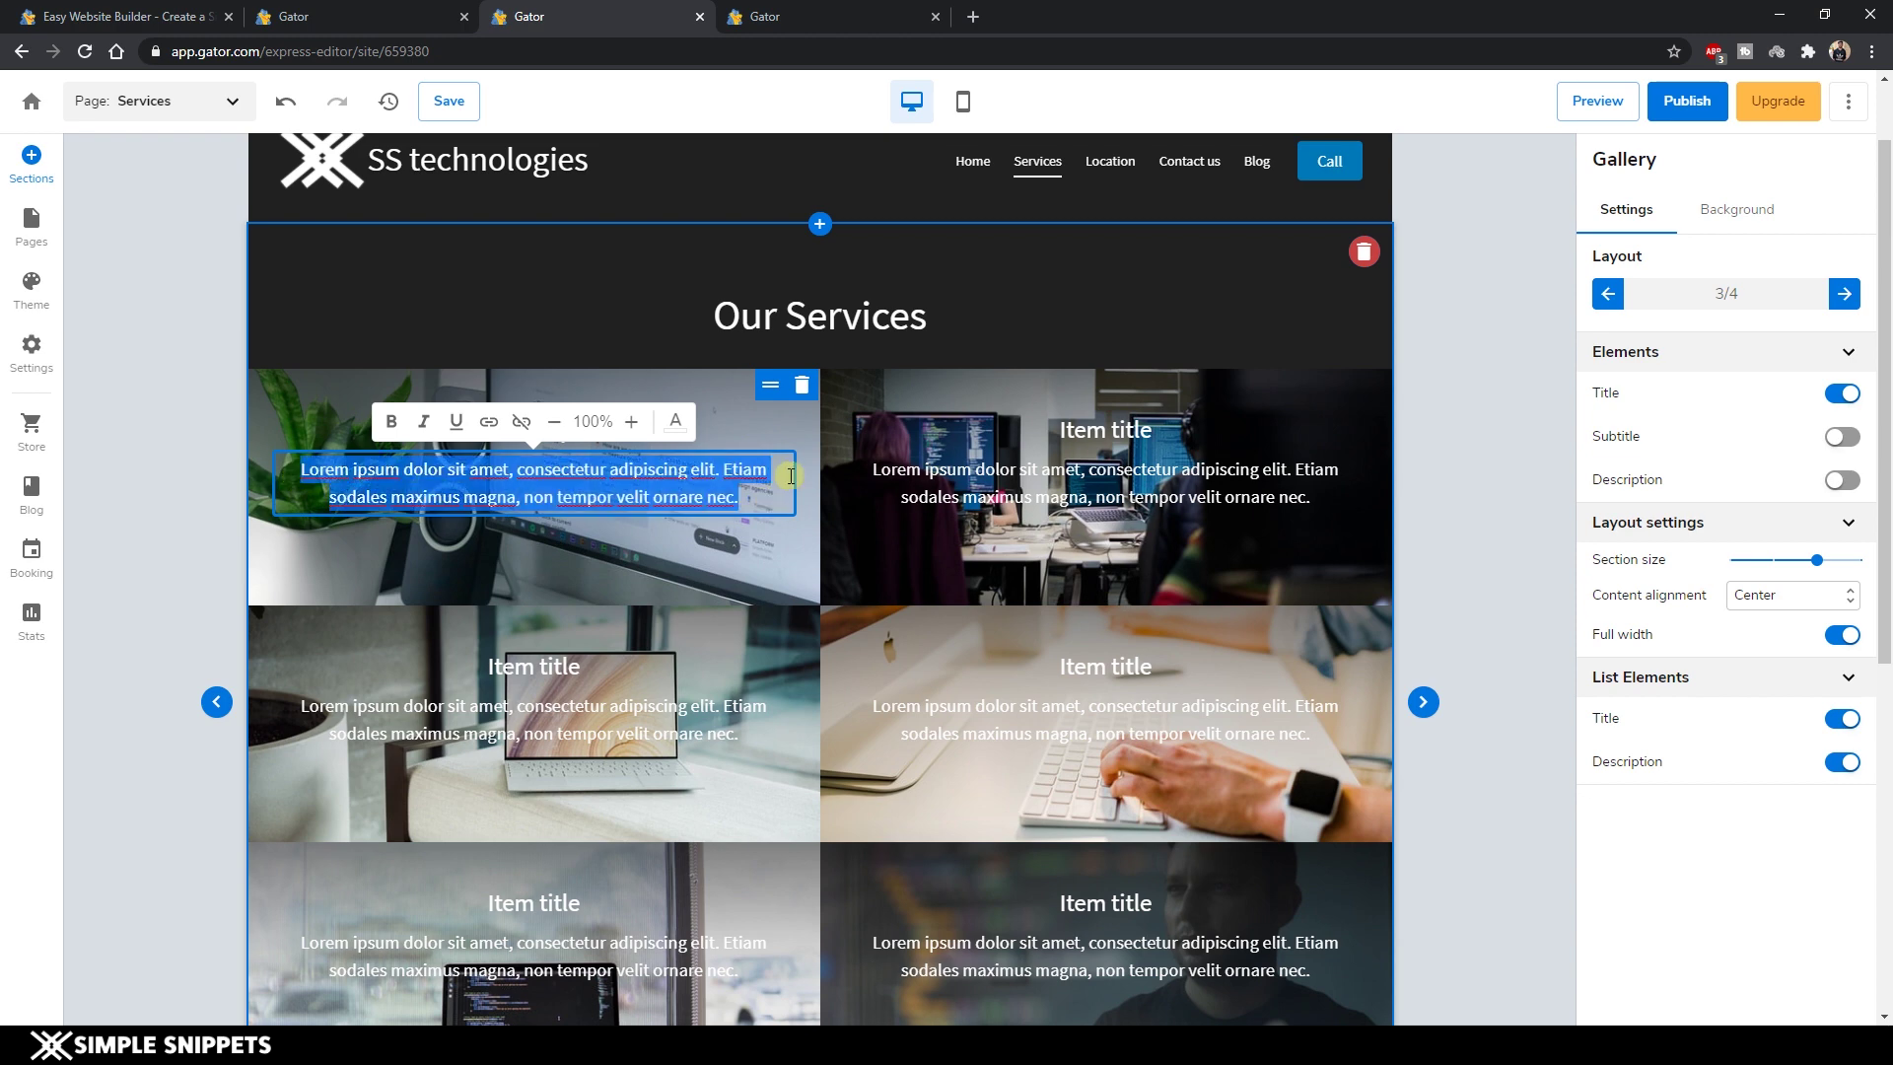
{"action": "scroll", "coordinate": [1131, 430], "scroll_direction": "down", "scroll_amount": 5}
Insert the fifth Subscribe newsletter layout above the footer, below the Services gallery.
{"action": "left_click", "coordinate": [913, 667]}
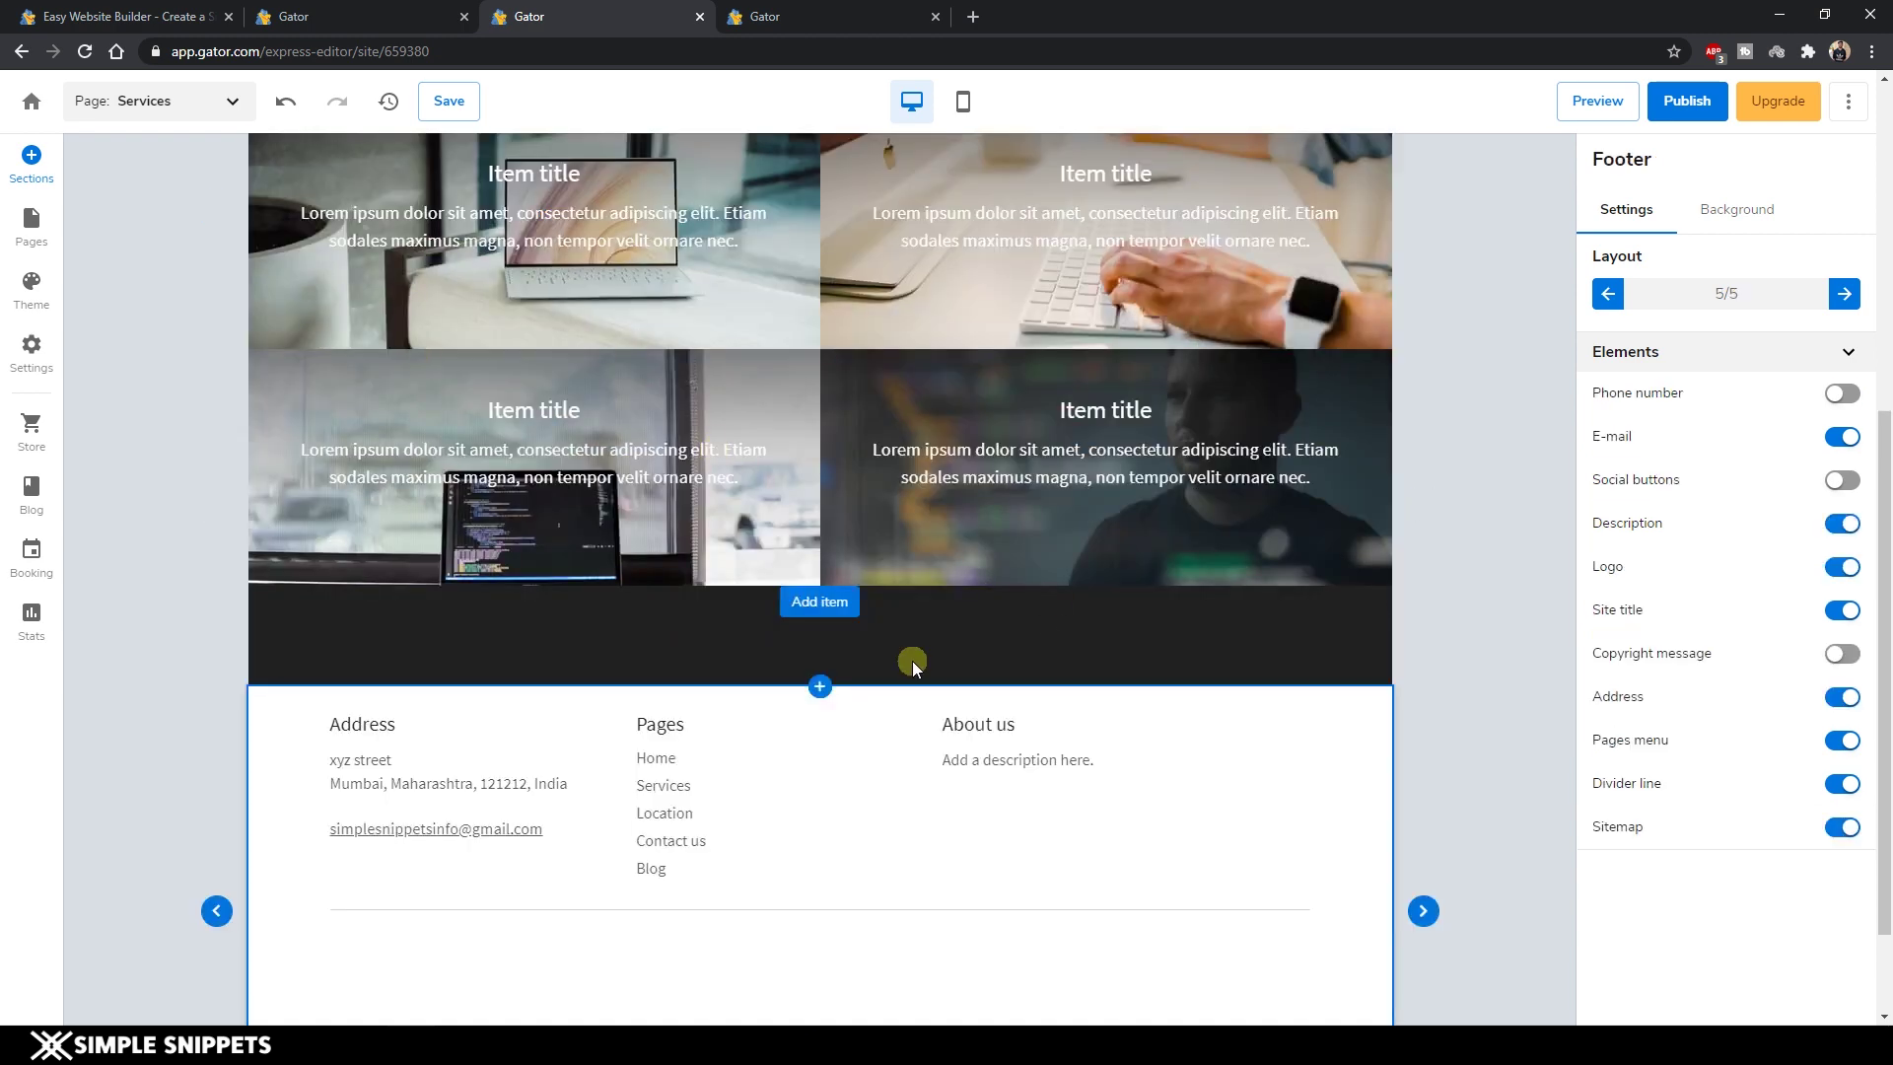
{"action": "scroll", "coordinate": [877, 679], "scroll_direction": "down", "scroll_amount": 1}
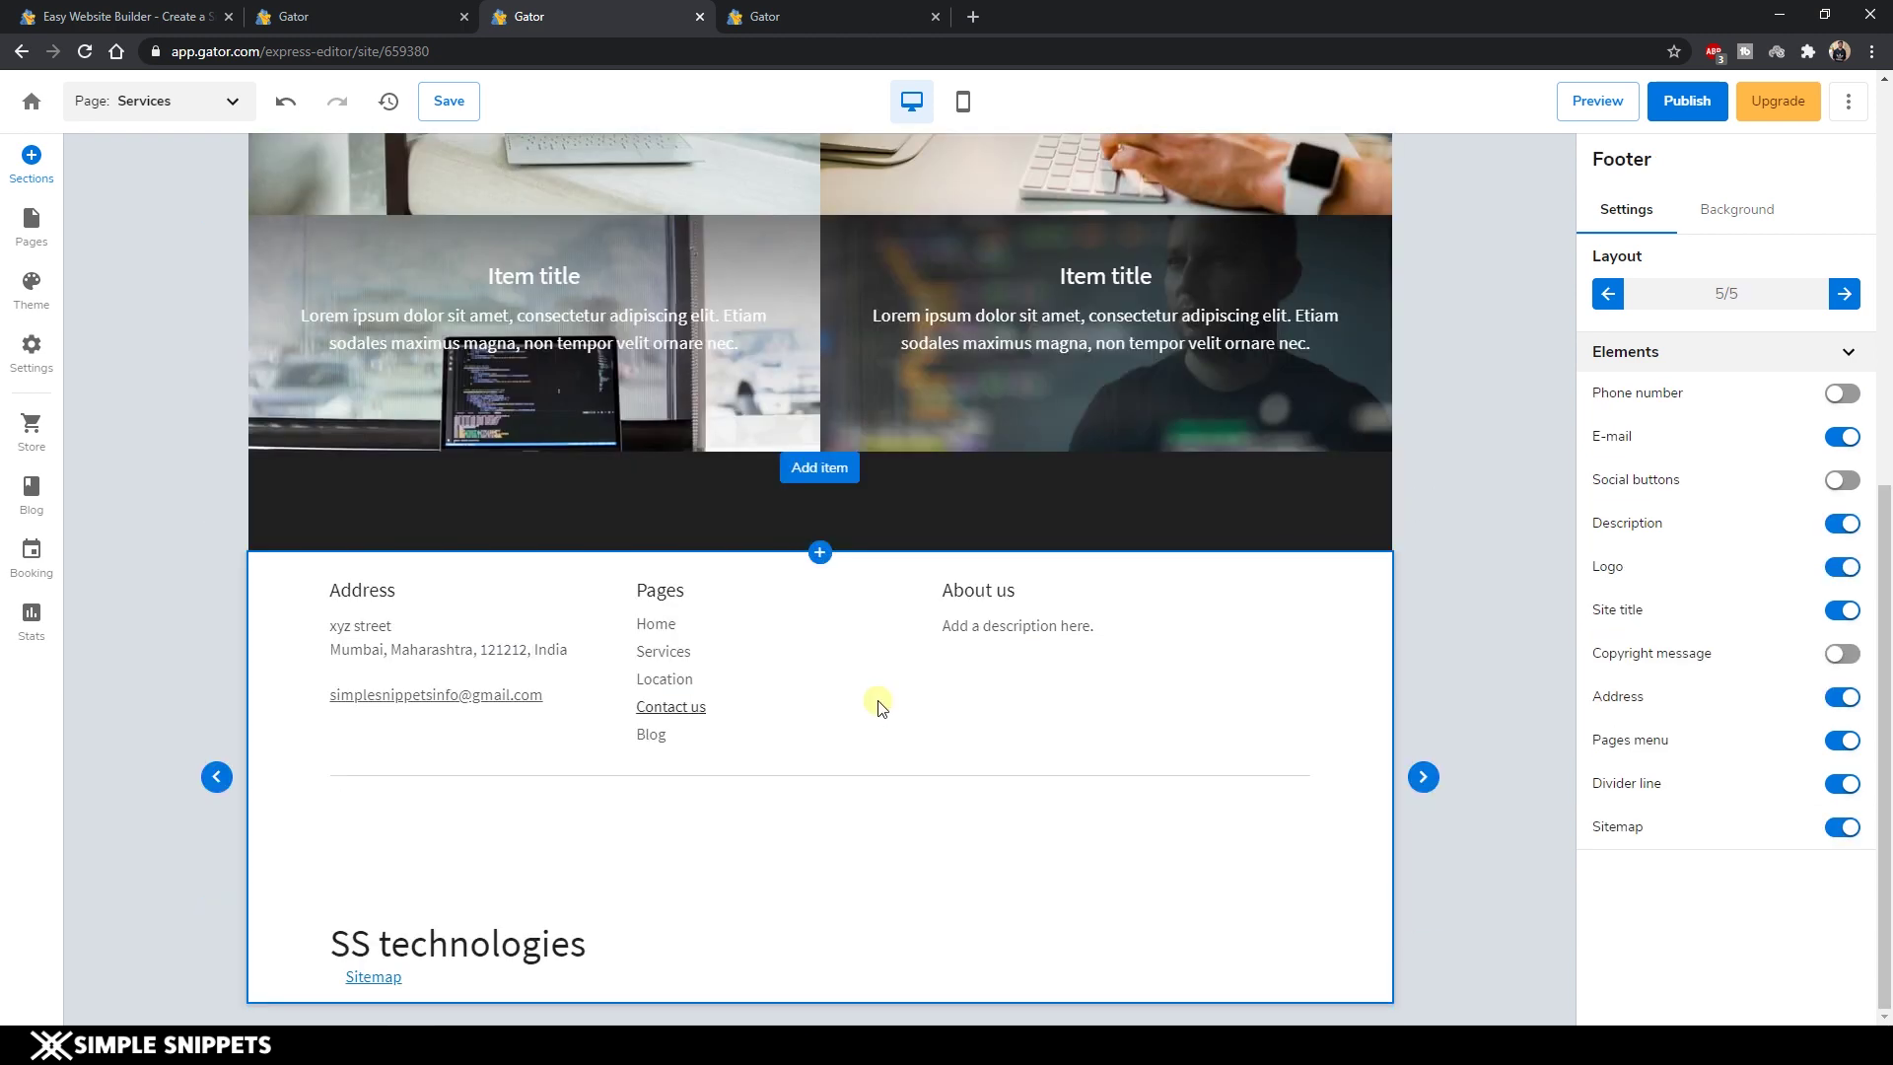
{"action": "left_click", "coordinate": [816, 560]}
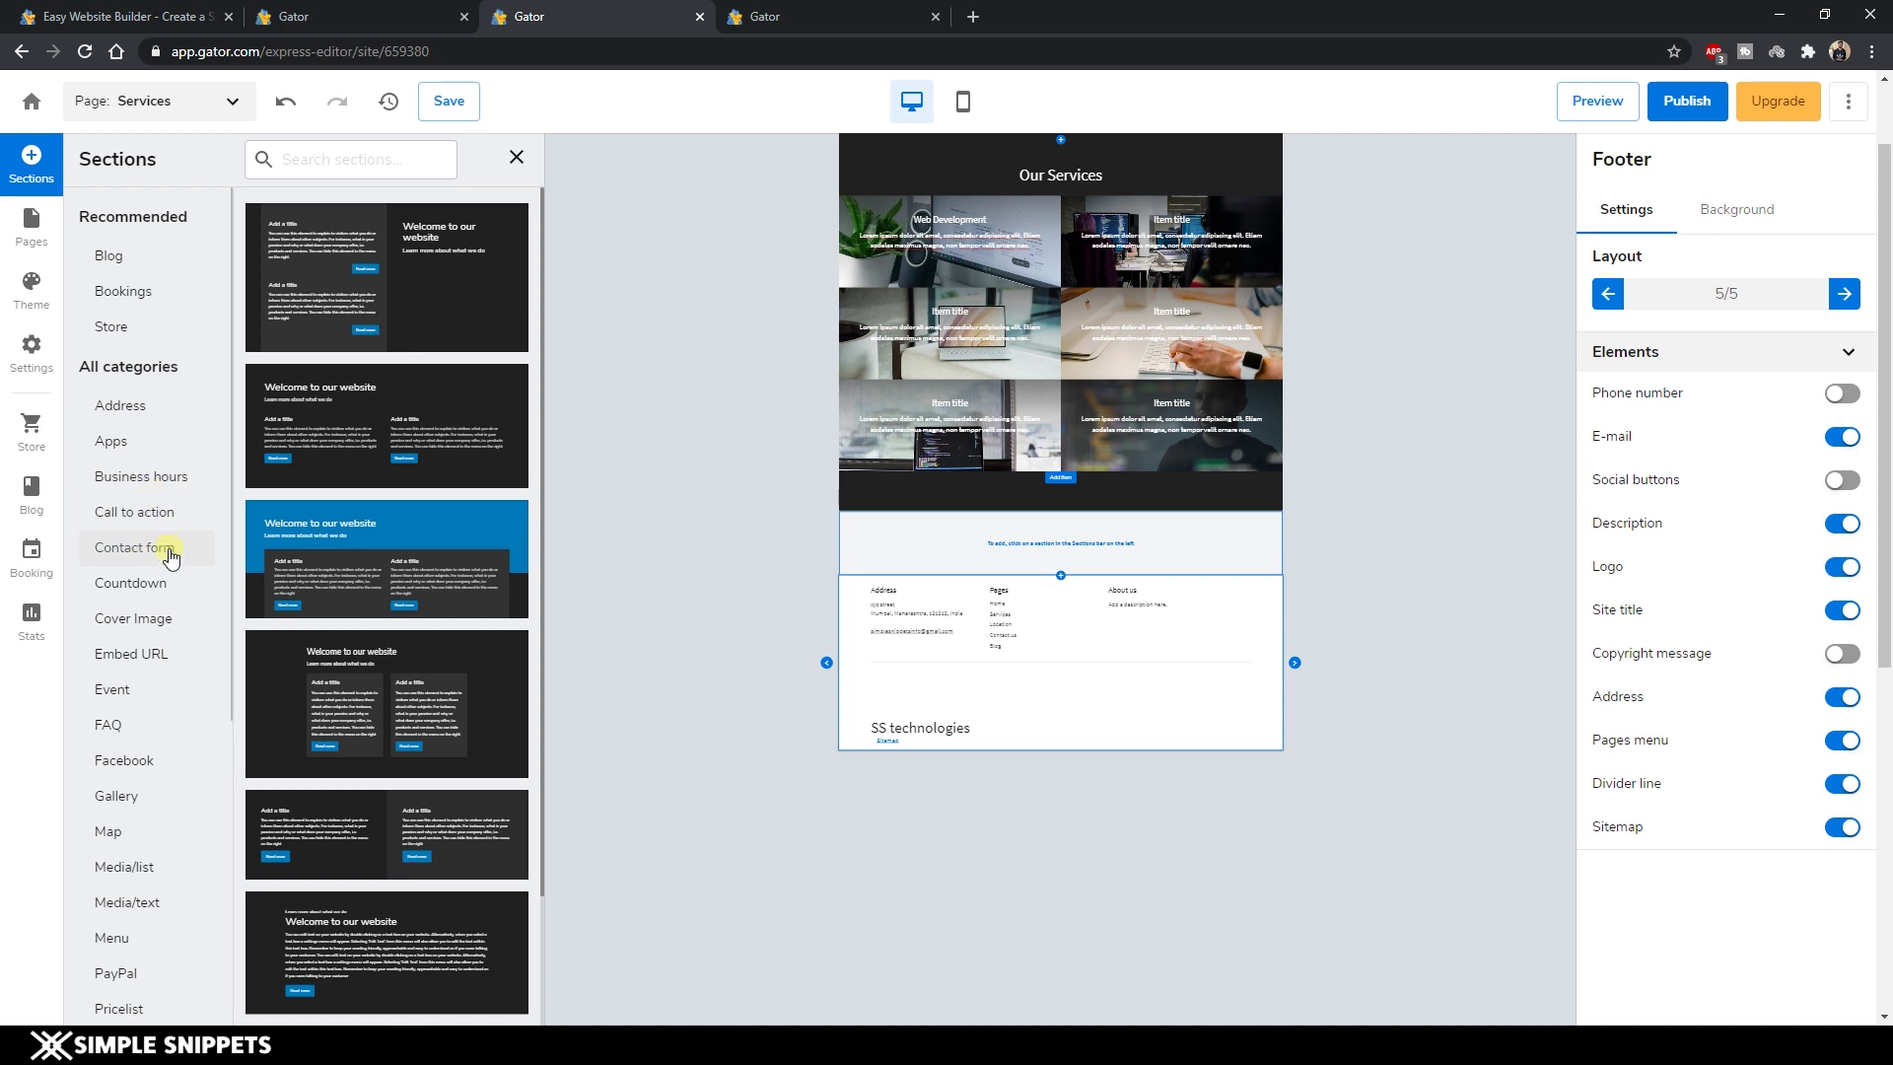
{"action": "scroll", "coordinate": [148, 946], "scroll_direction": "down", "scroll_amount": 3}
{"action": "left_click", "coordinate": [148, 963]}
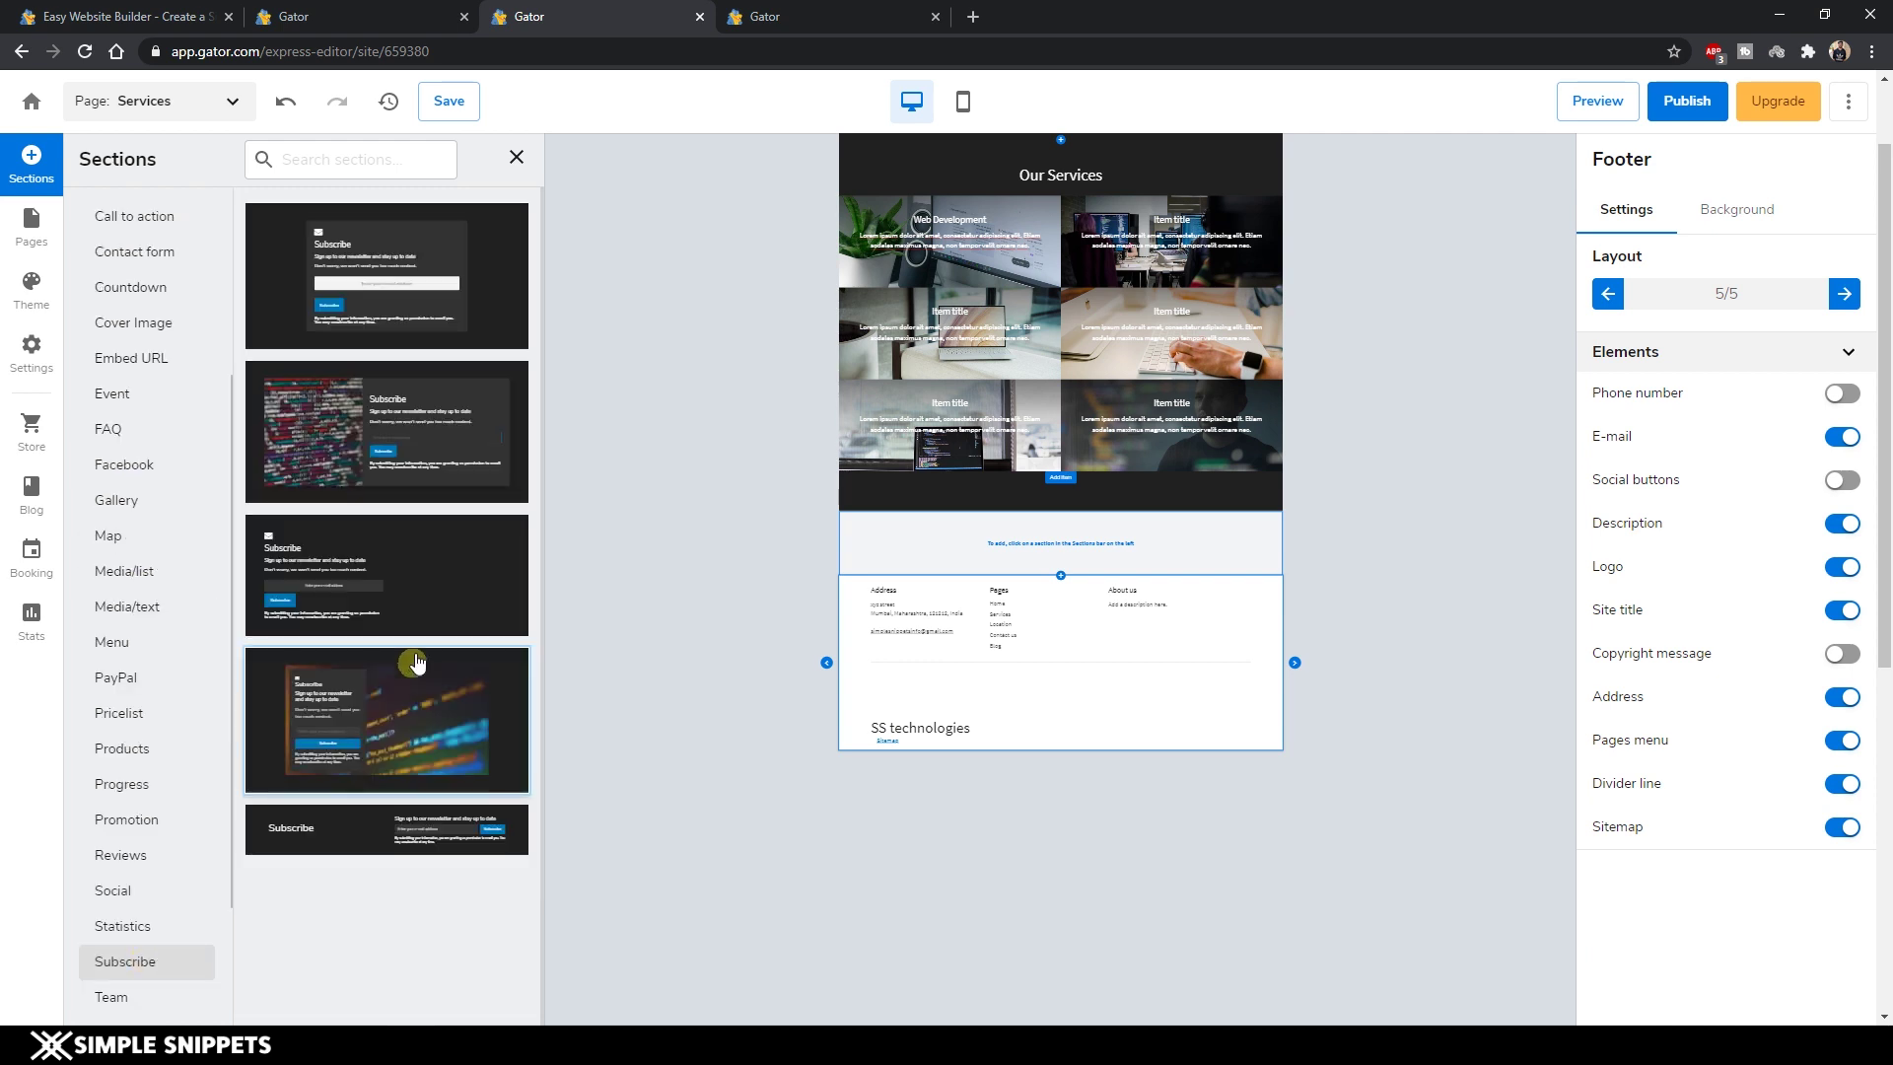
{"action": "left_click", "coordinate": [357, 848]}
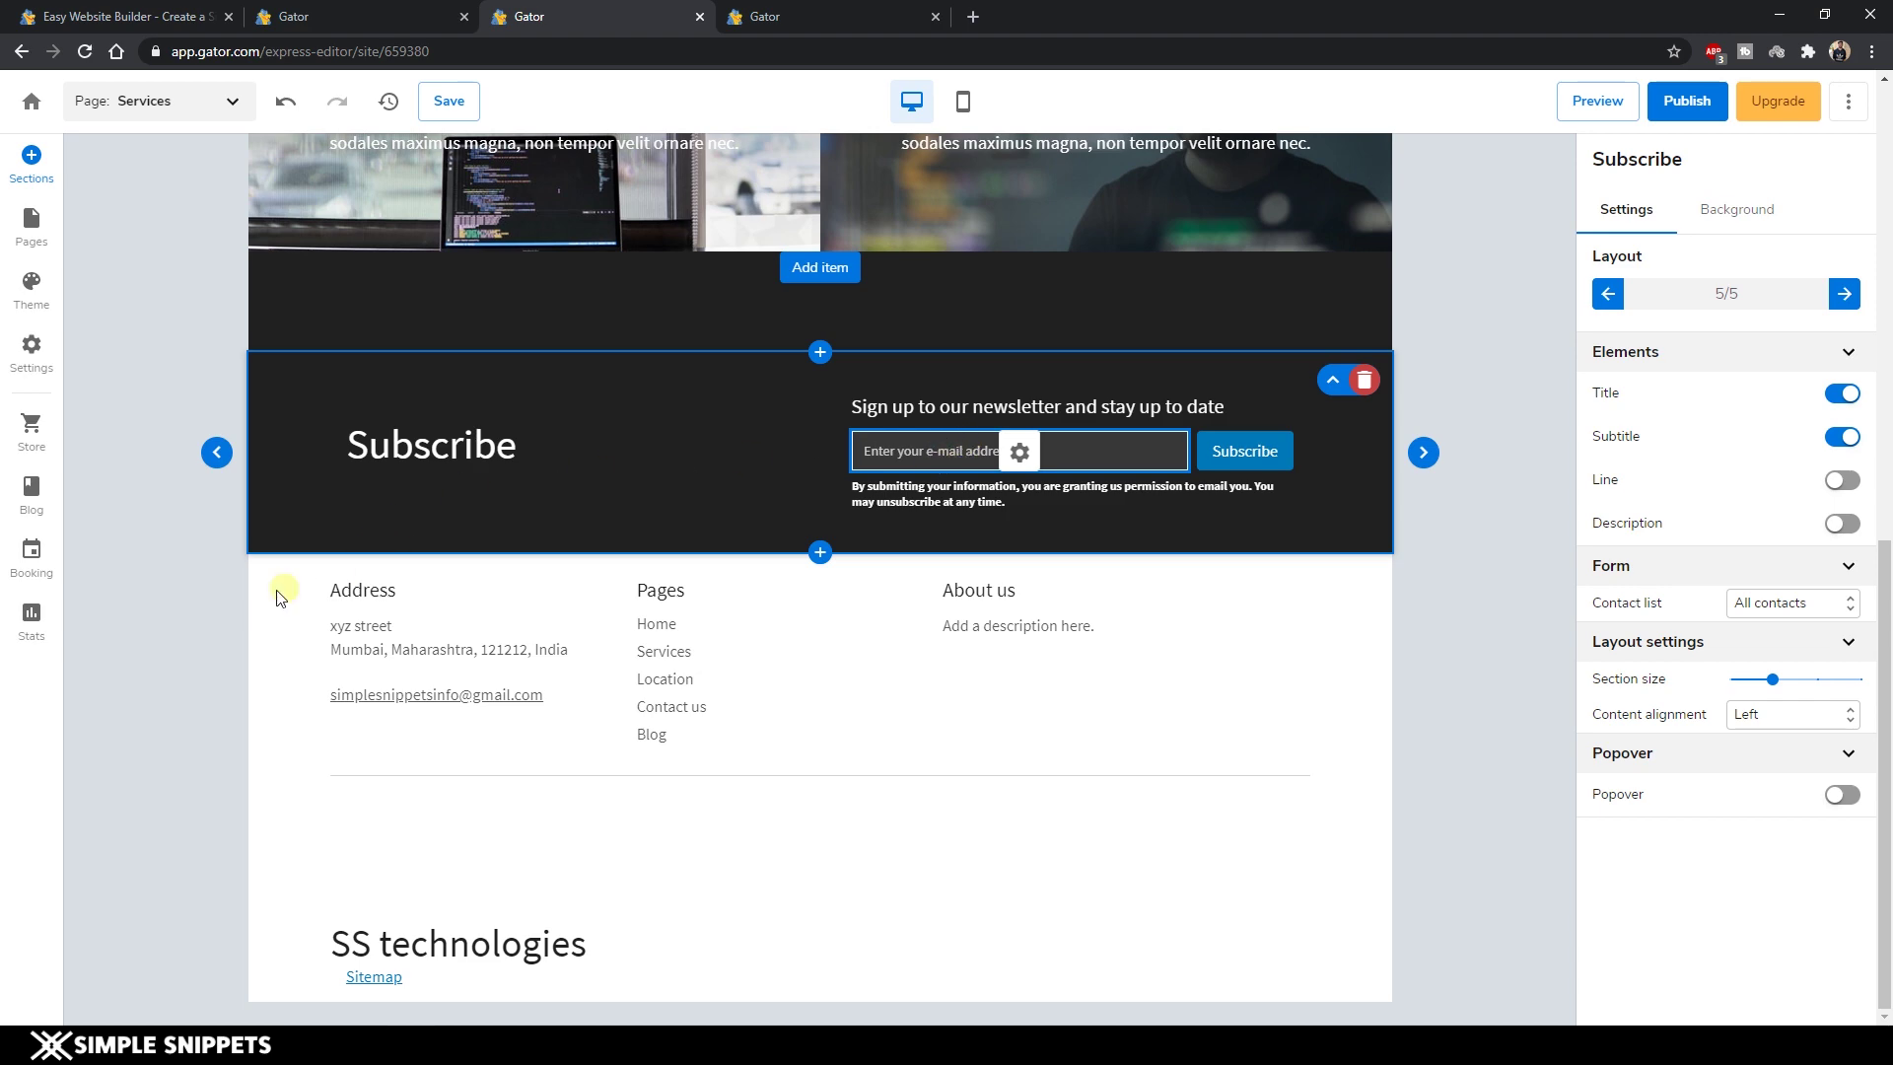
{"action": "scroll", "coordinate": [227, 617], "scroll_direction": "up", "scroll_amount": 5}
Switch to the Location page from the site navigation header.
{"action": "scroll", "coordinate": [944, 478], "scroll_direction": "up", "scroll_amount": 4}
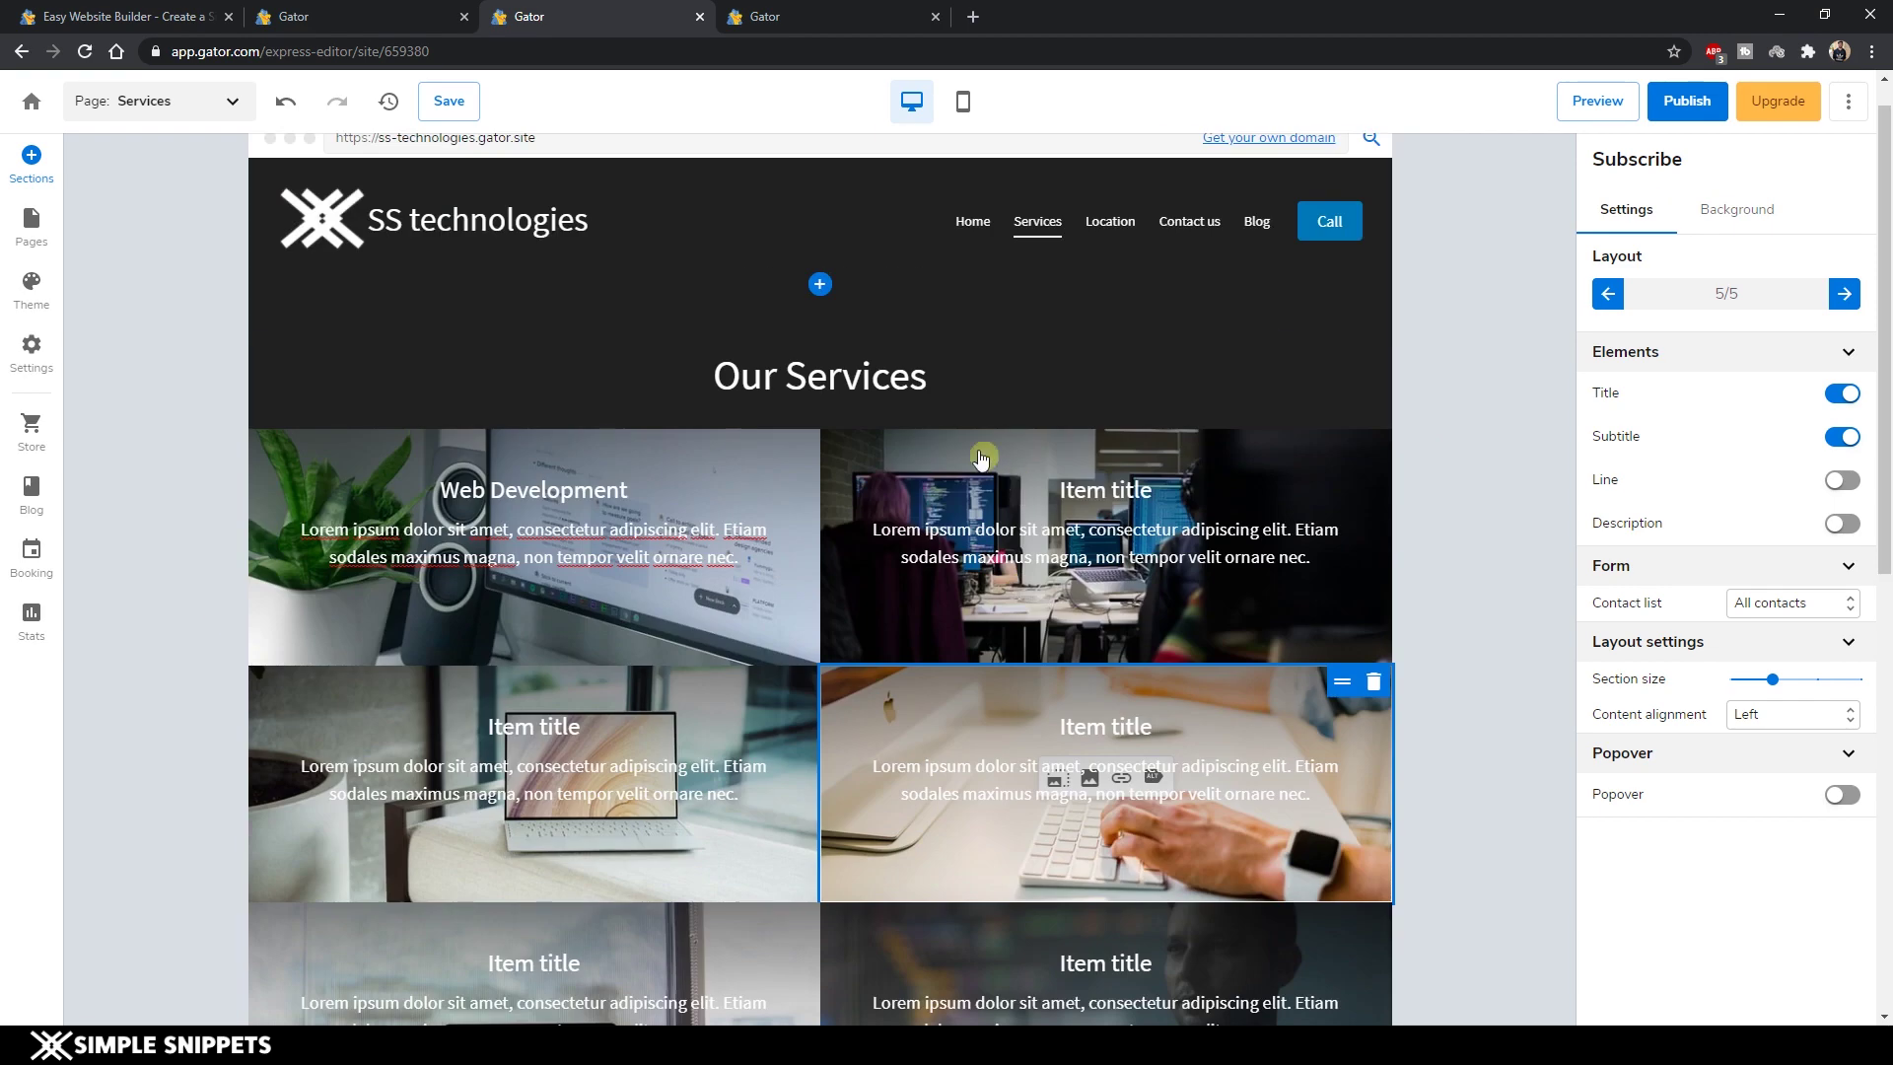
{"action": "left_click", "coordinate": [485, 391]}
{"action": "left_click", "coordinate": [1107, 274]}
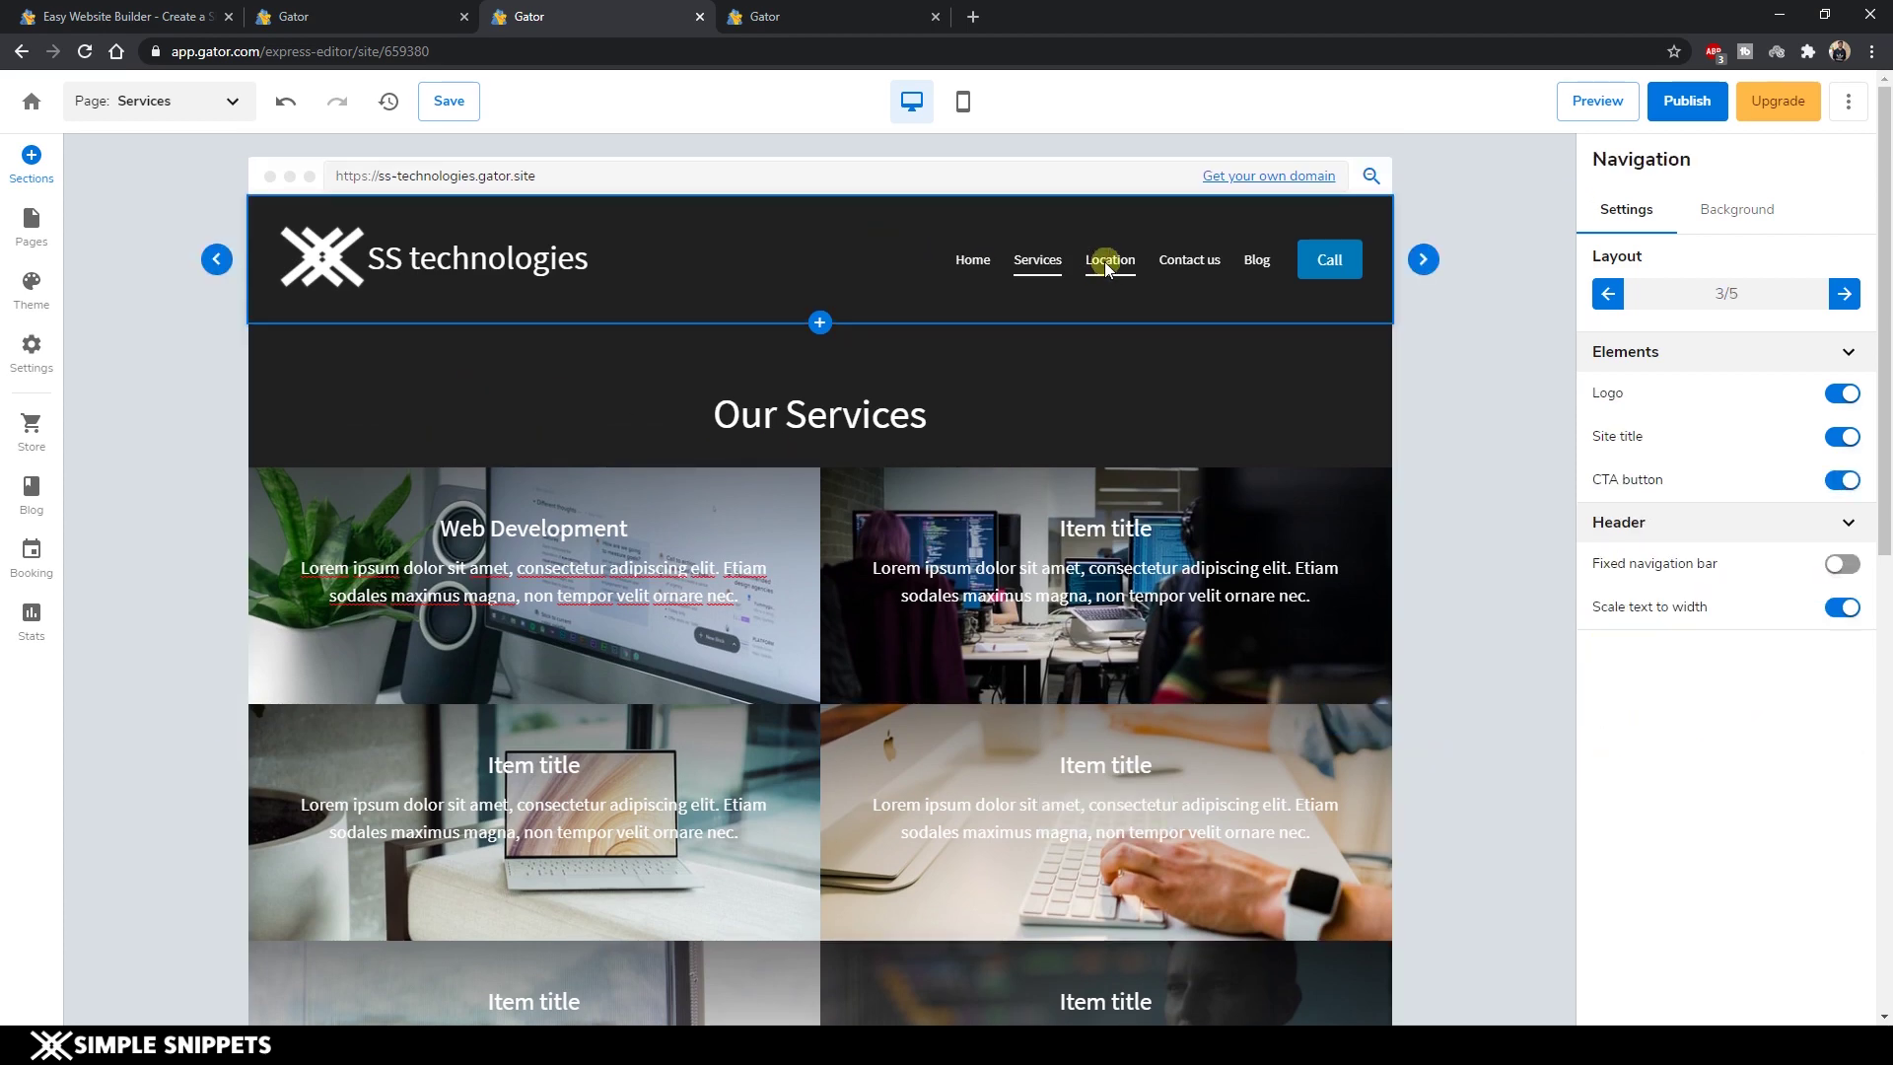
{"action": "left_click", "coordinate": [1112, 261]}
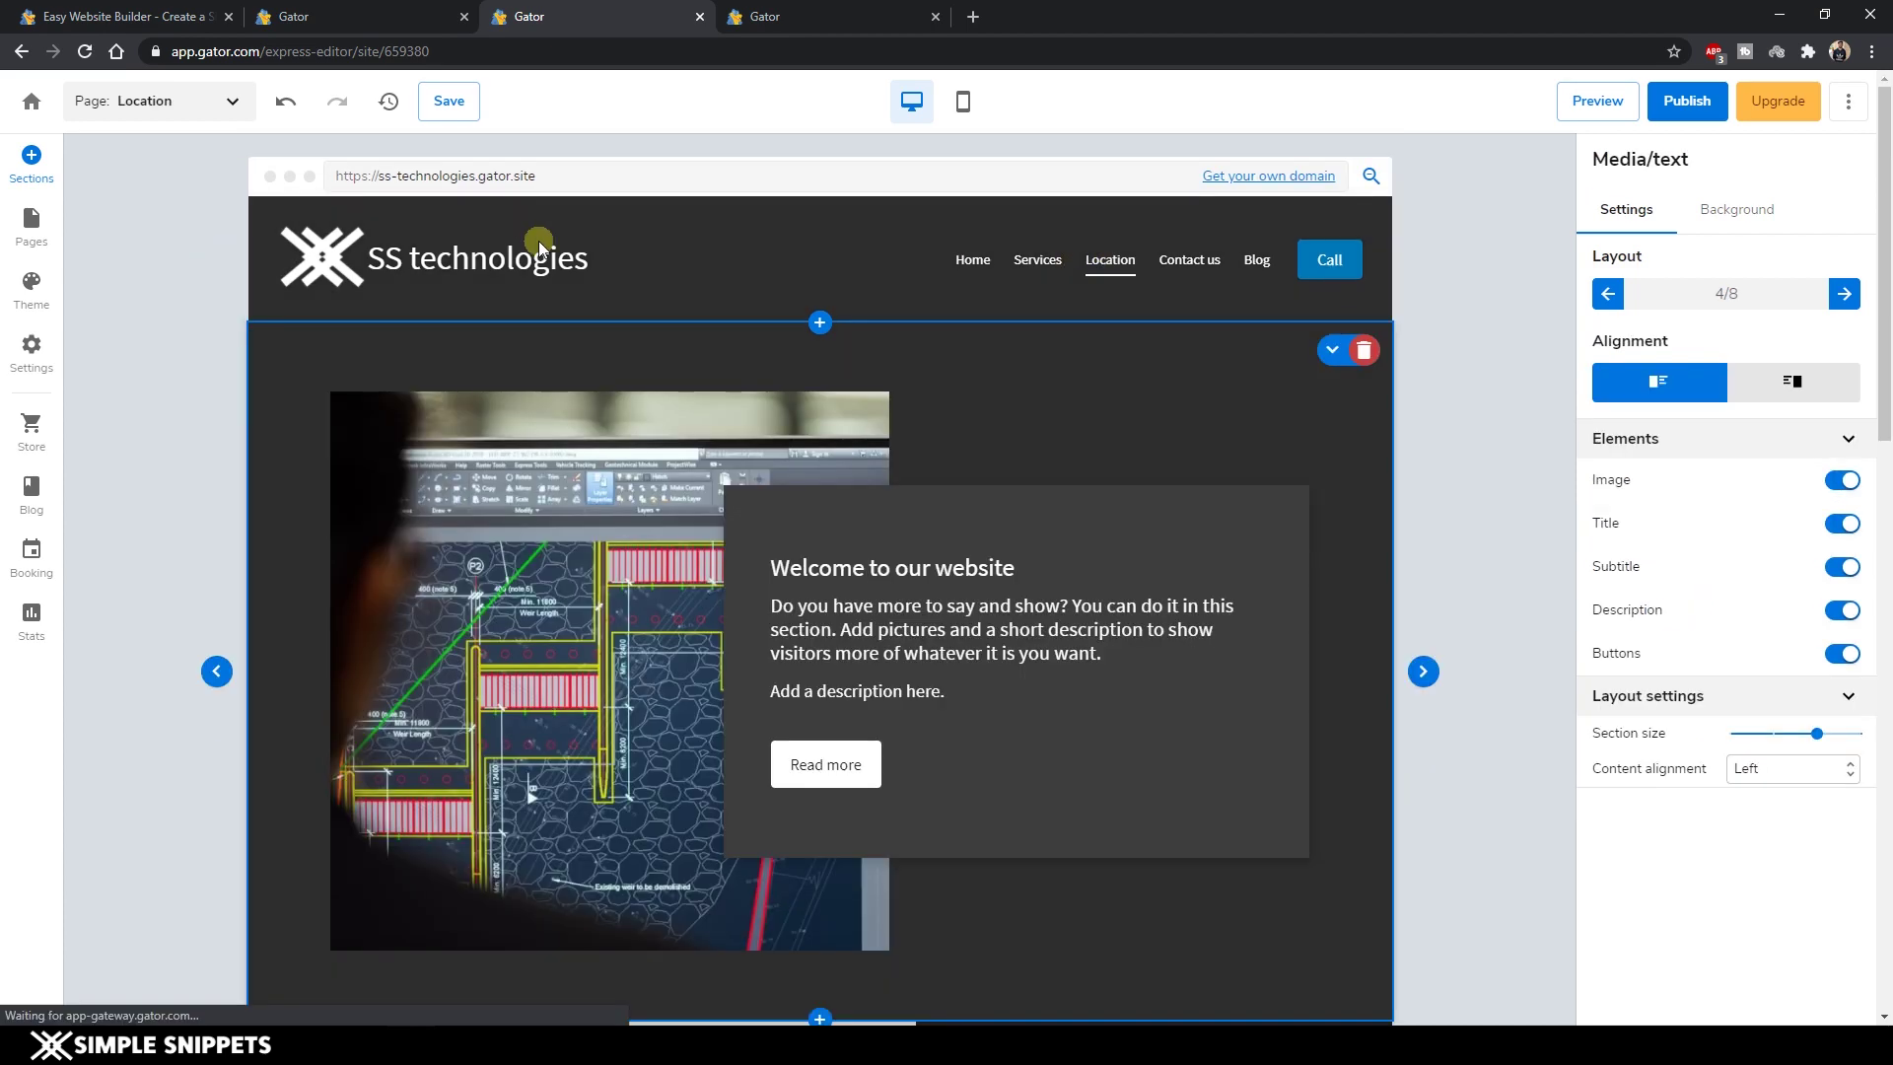
{"action": "scroll", "coordinate": [635, 383], "scroll_direction": "down", "scroll_amount": 5}
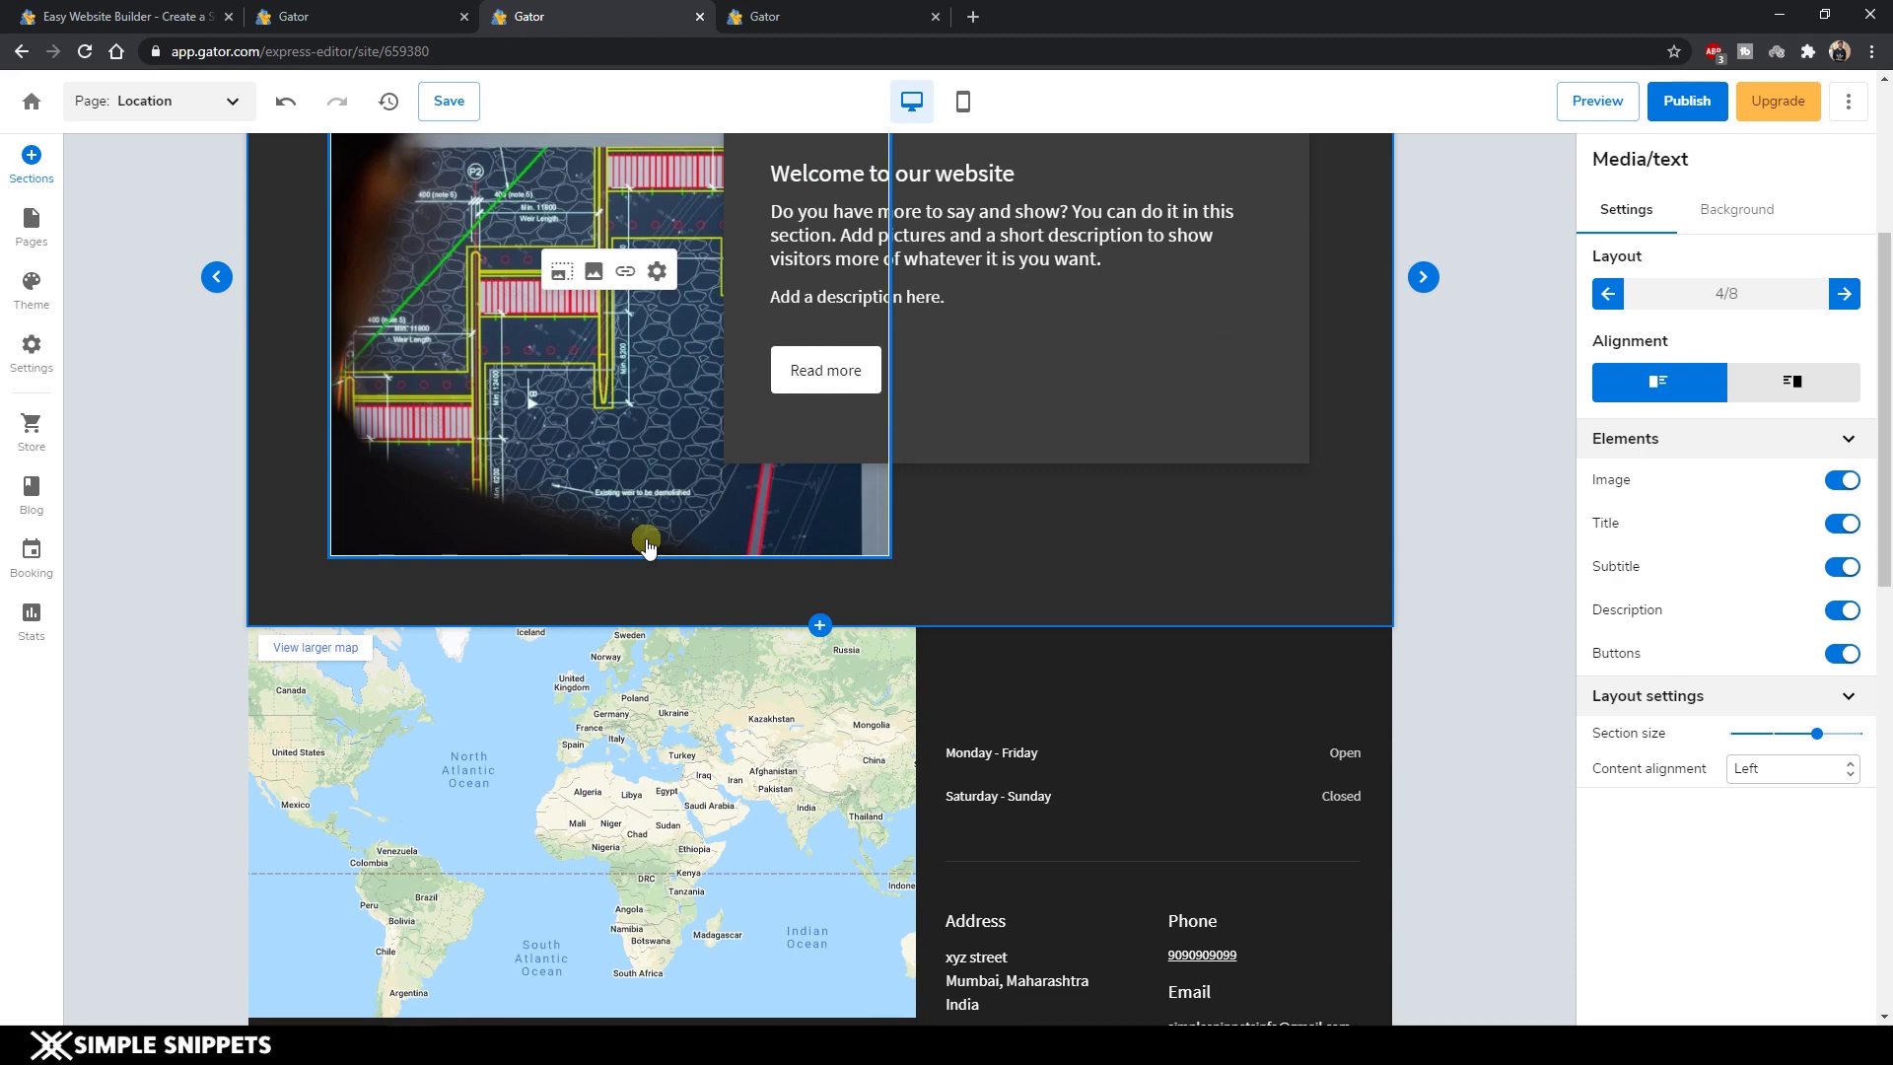
Review the map section's business hours, contact and address settings without changing anything.
{"action": "left_click", "coordinate": [797, 680]}
{"action": "mouse_move", "coordinate": [1068, 486]}
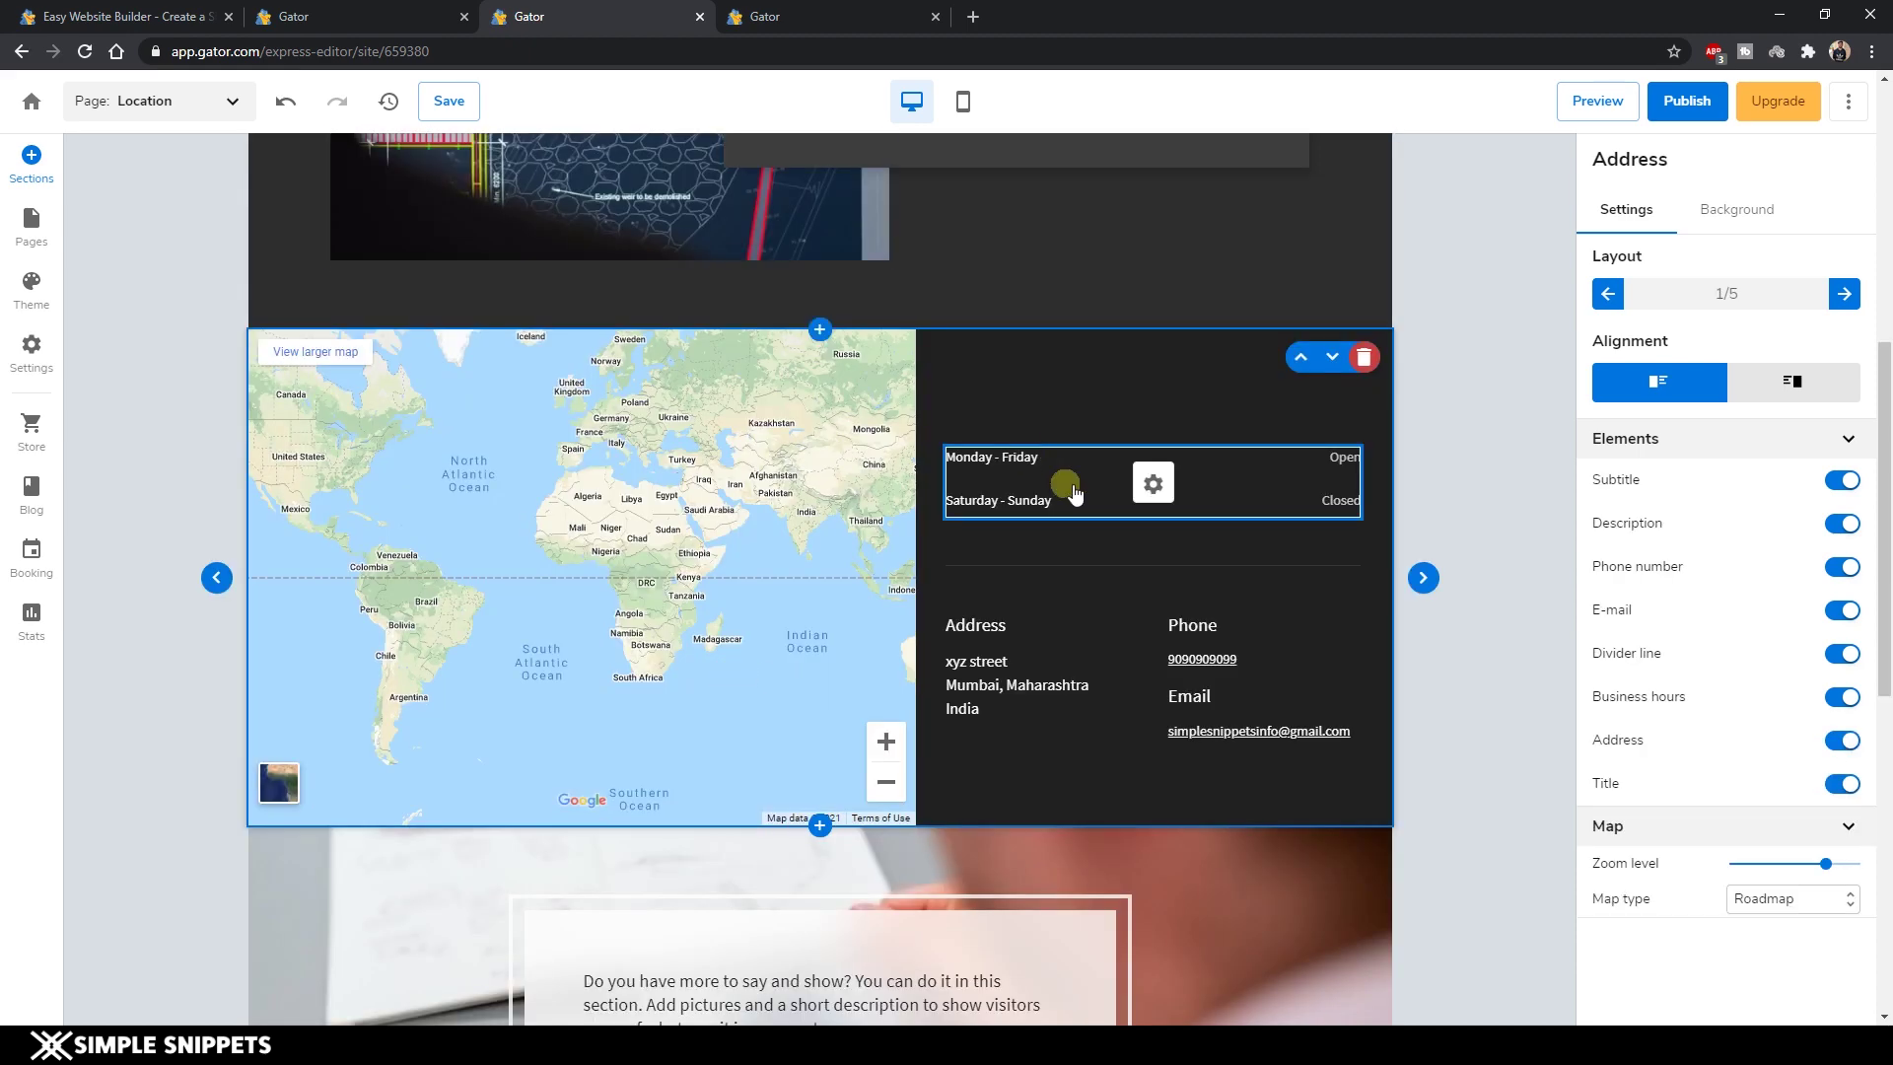
{"action": "left_click", "coordinate": [1156, 486]}
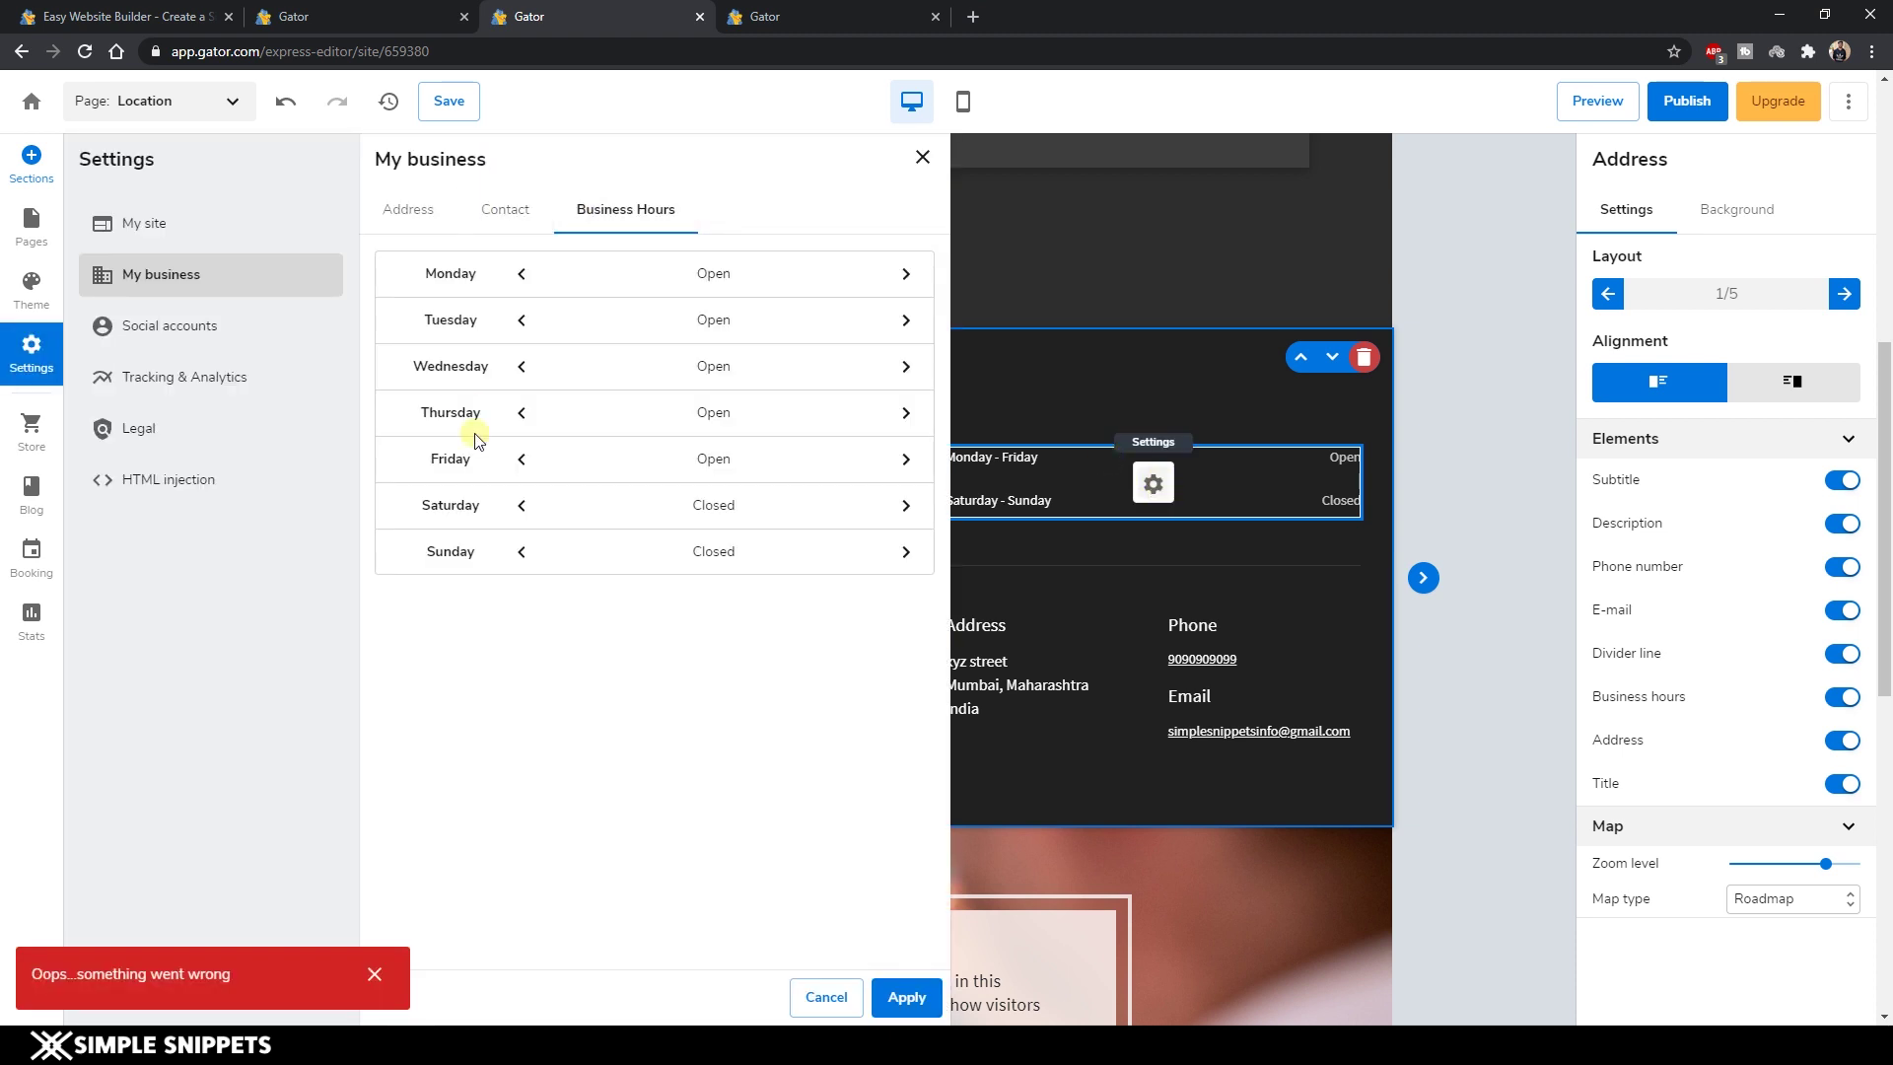
{"action": "left_click", "coordinate": [542, 211]}
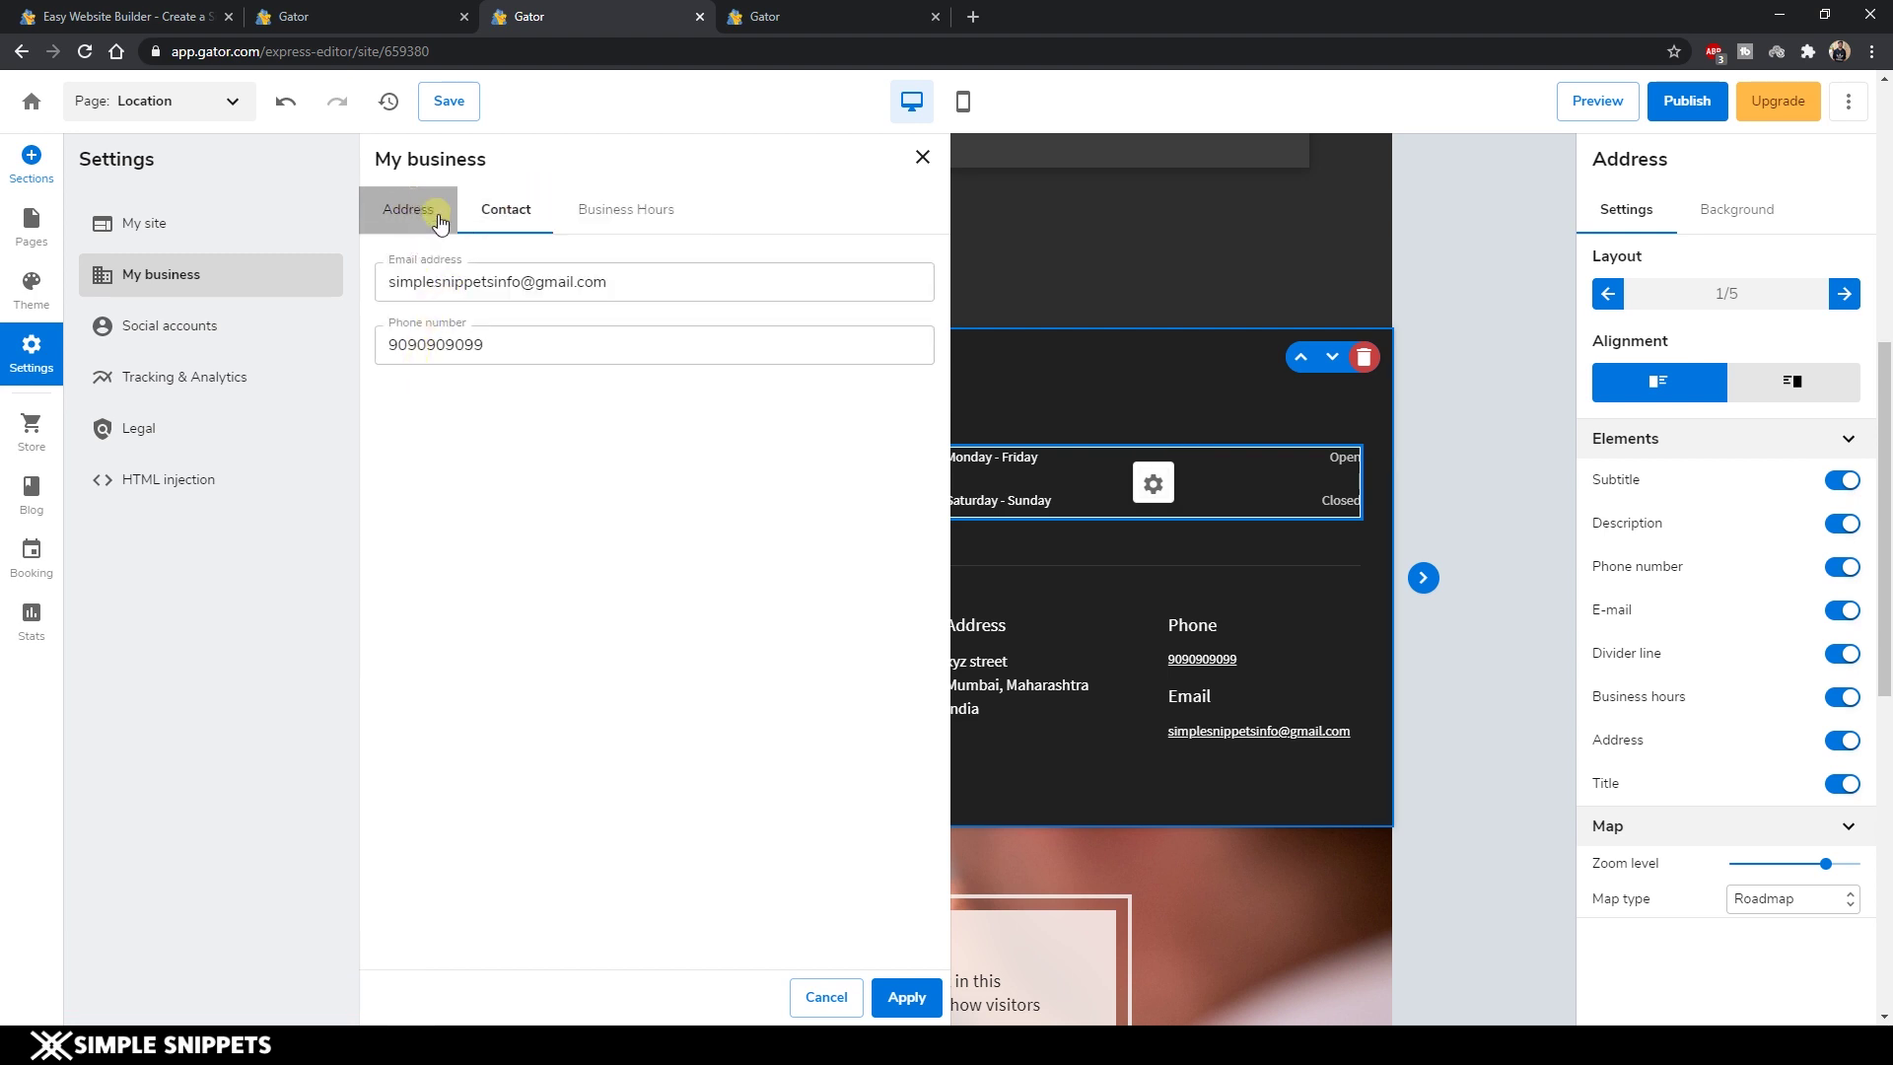
{"action": "left_click", "coordinate": [408, 210]}
{"action": "left_click", "coordinate": [922, 158]}
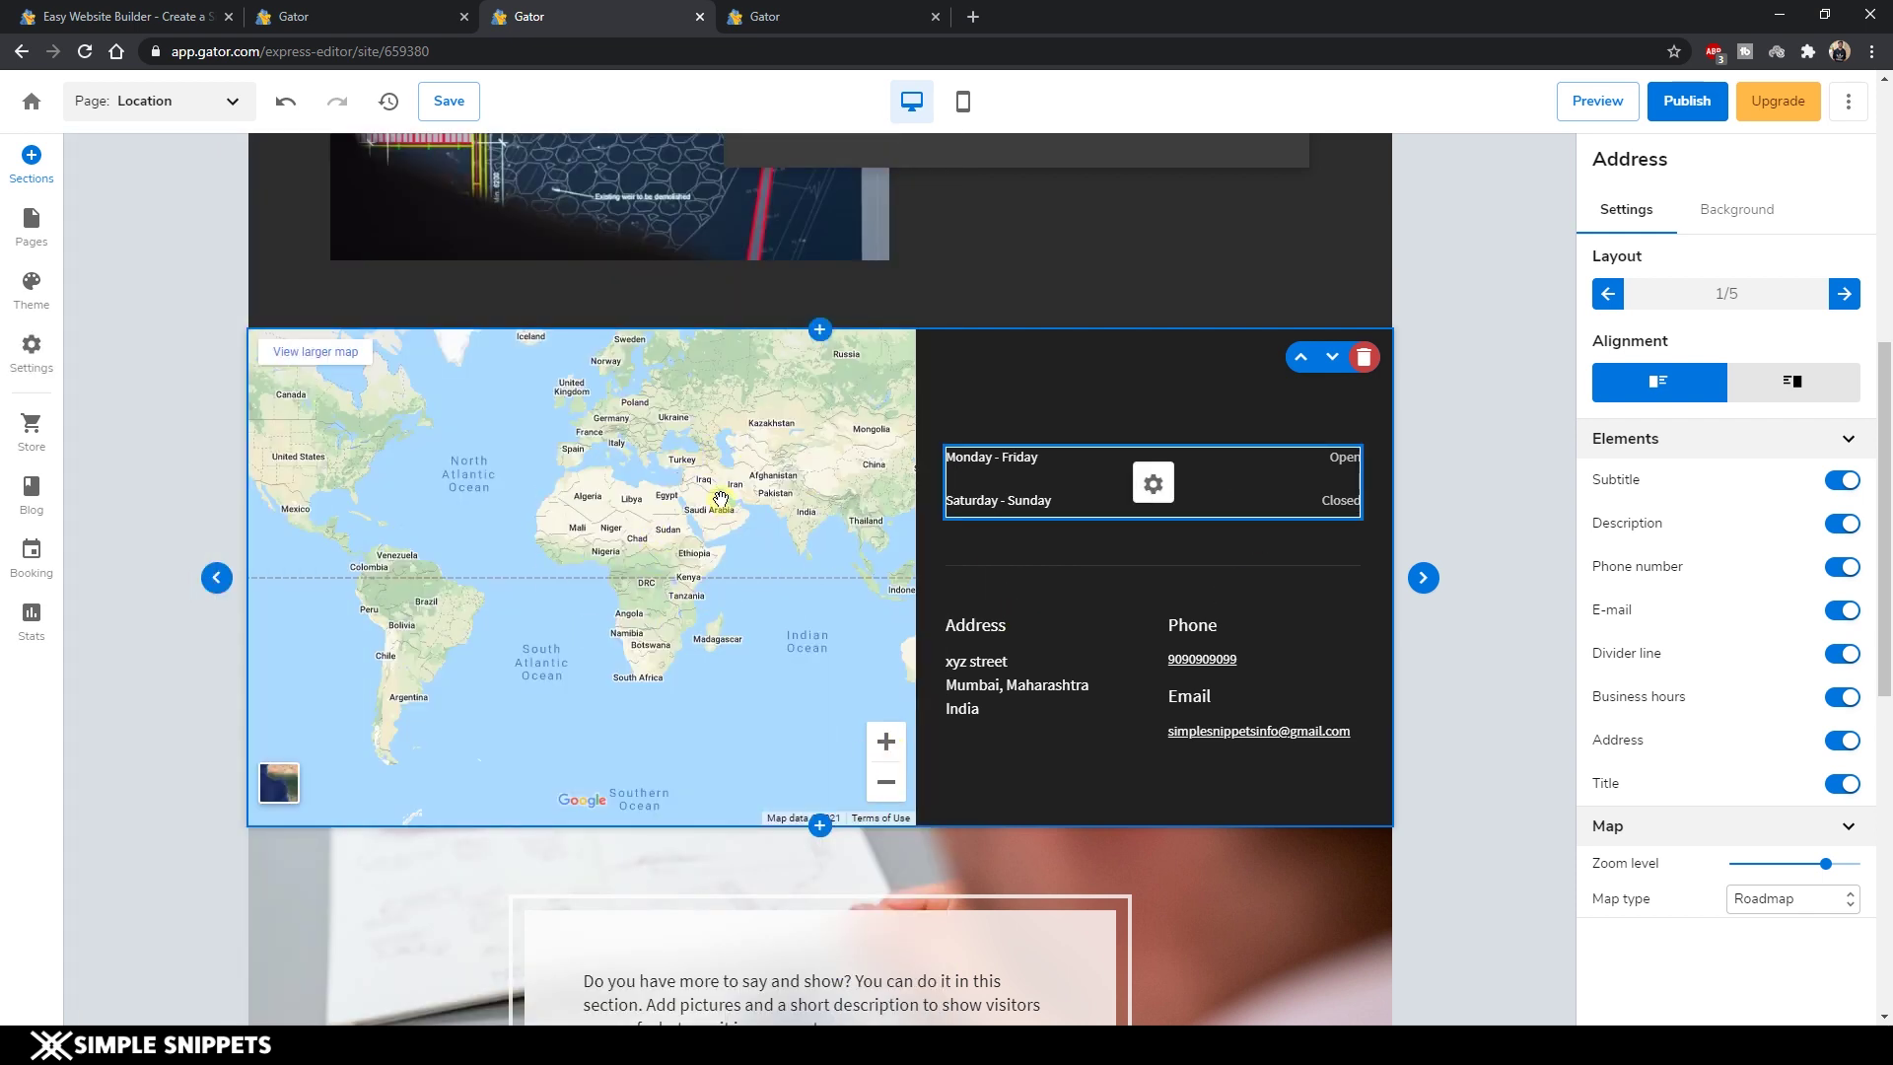
{"action": "scroll", "coordinate": [722, 501], "scroll_direction": "down", "scroll_amount": 4}
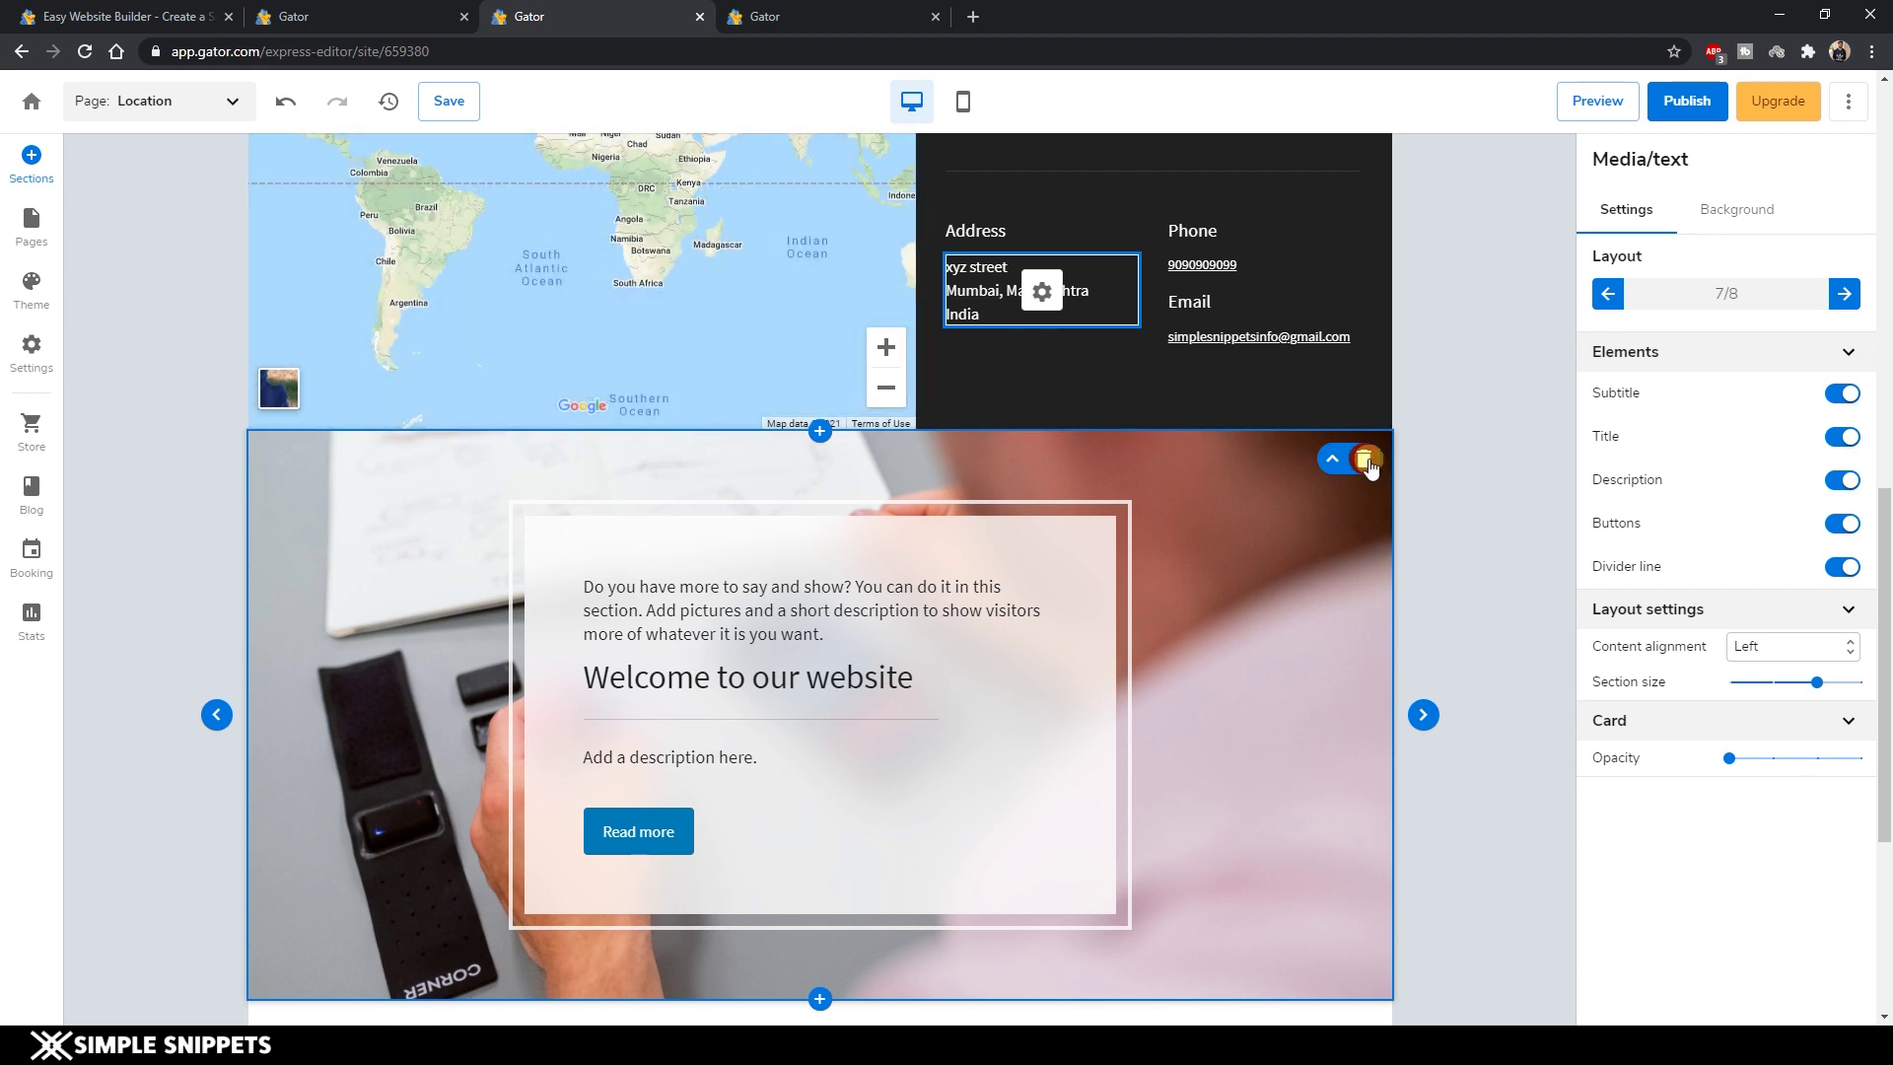
Delete the Media/text section below the map, leaving header, map and footer.
{"action": "left_click", "coordinate": [1365, 459]}
{"action": "scroll", "coordinate": [1154, 634], "scroll_direction": "up", "scroll_amount": 5}
{"action": "left_click", "coordinate": [820, 427]}
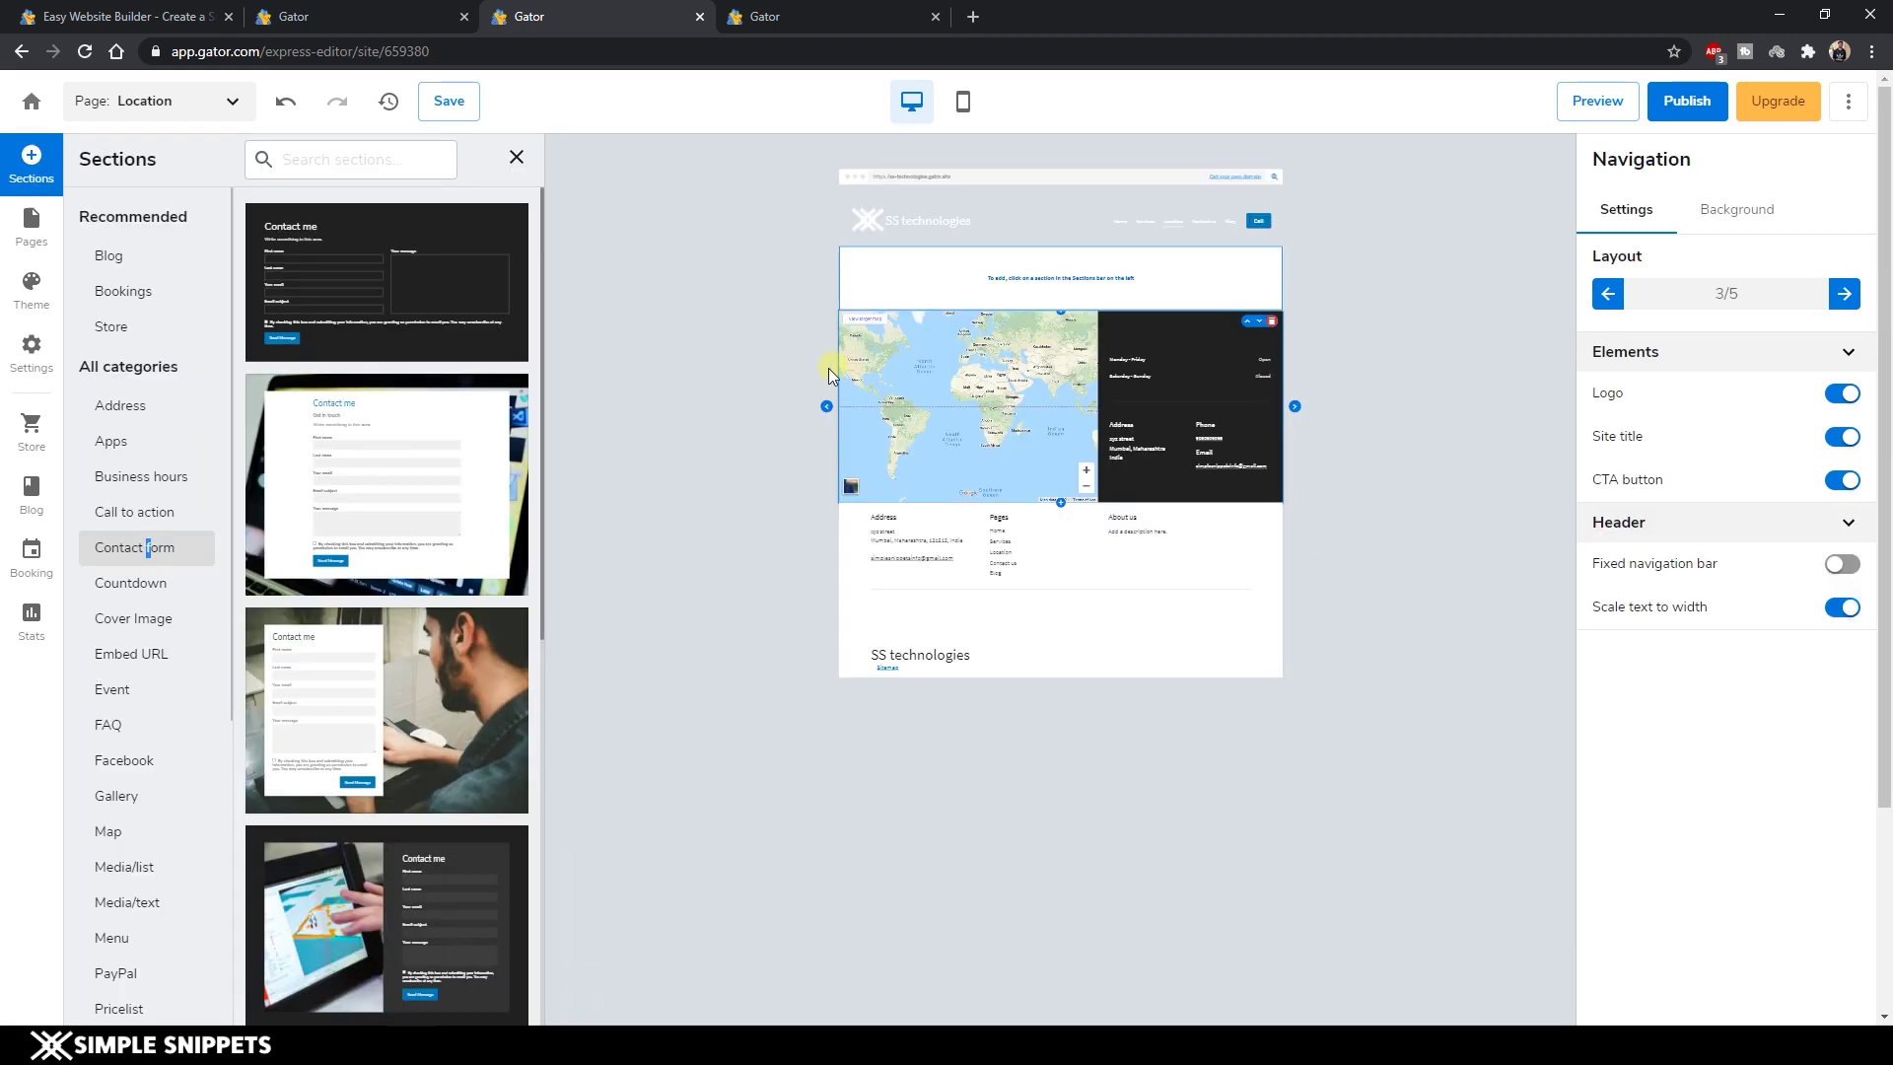
{"action": "left_click", "coordinate": [679, 227]}
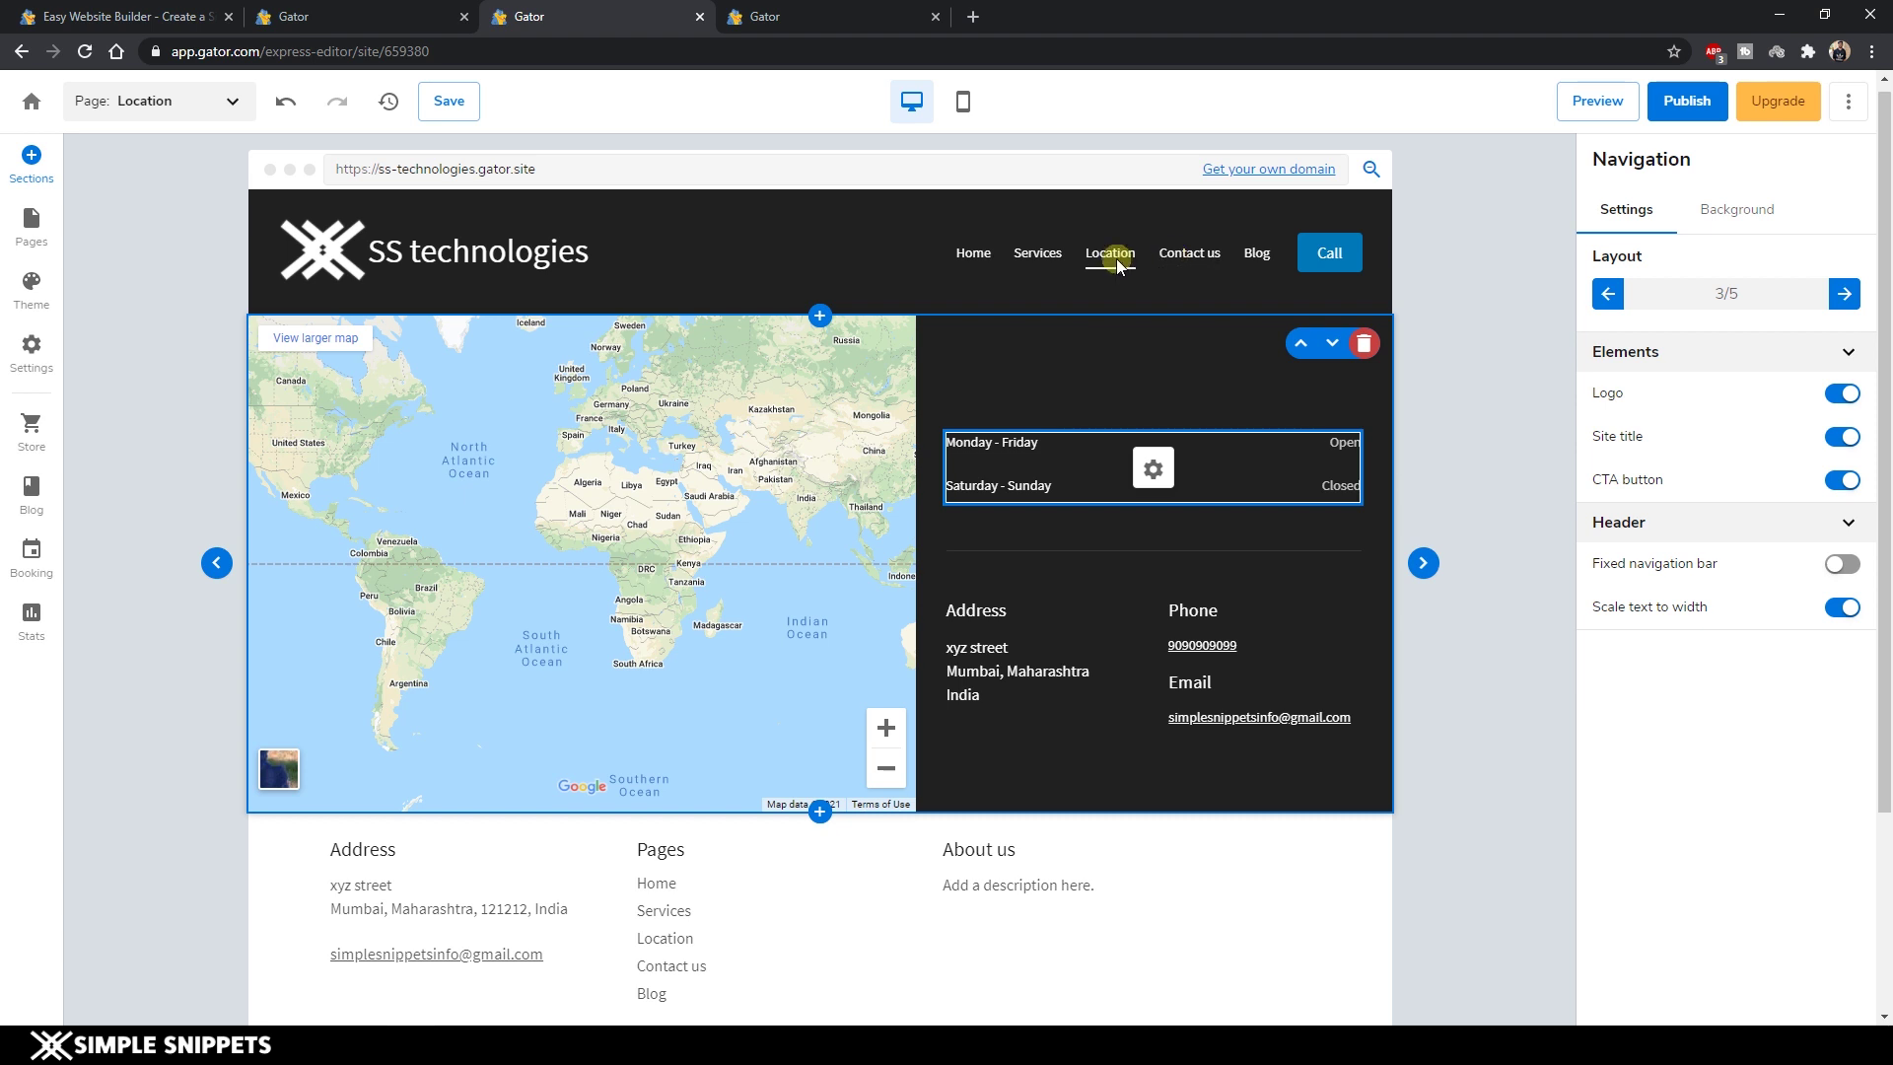
{"action": "left_click", "coordinate": [34, 229]}
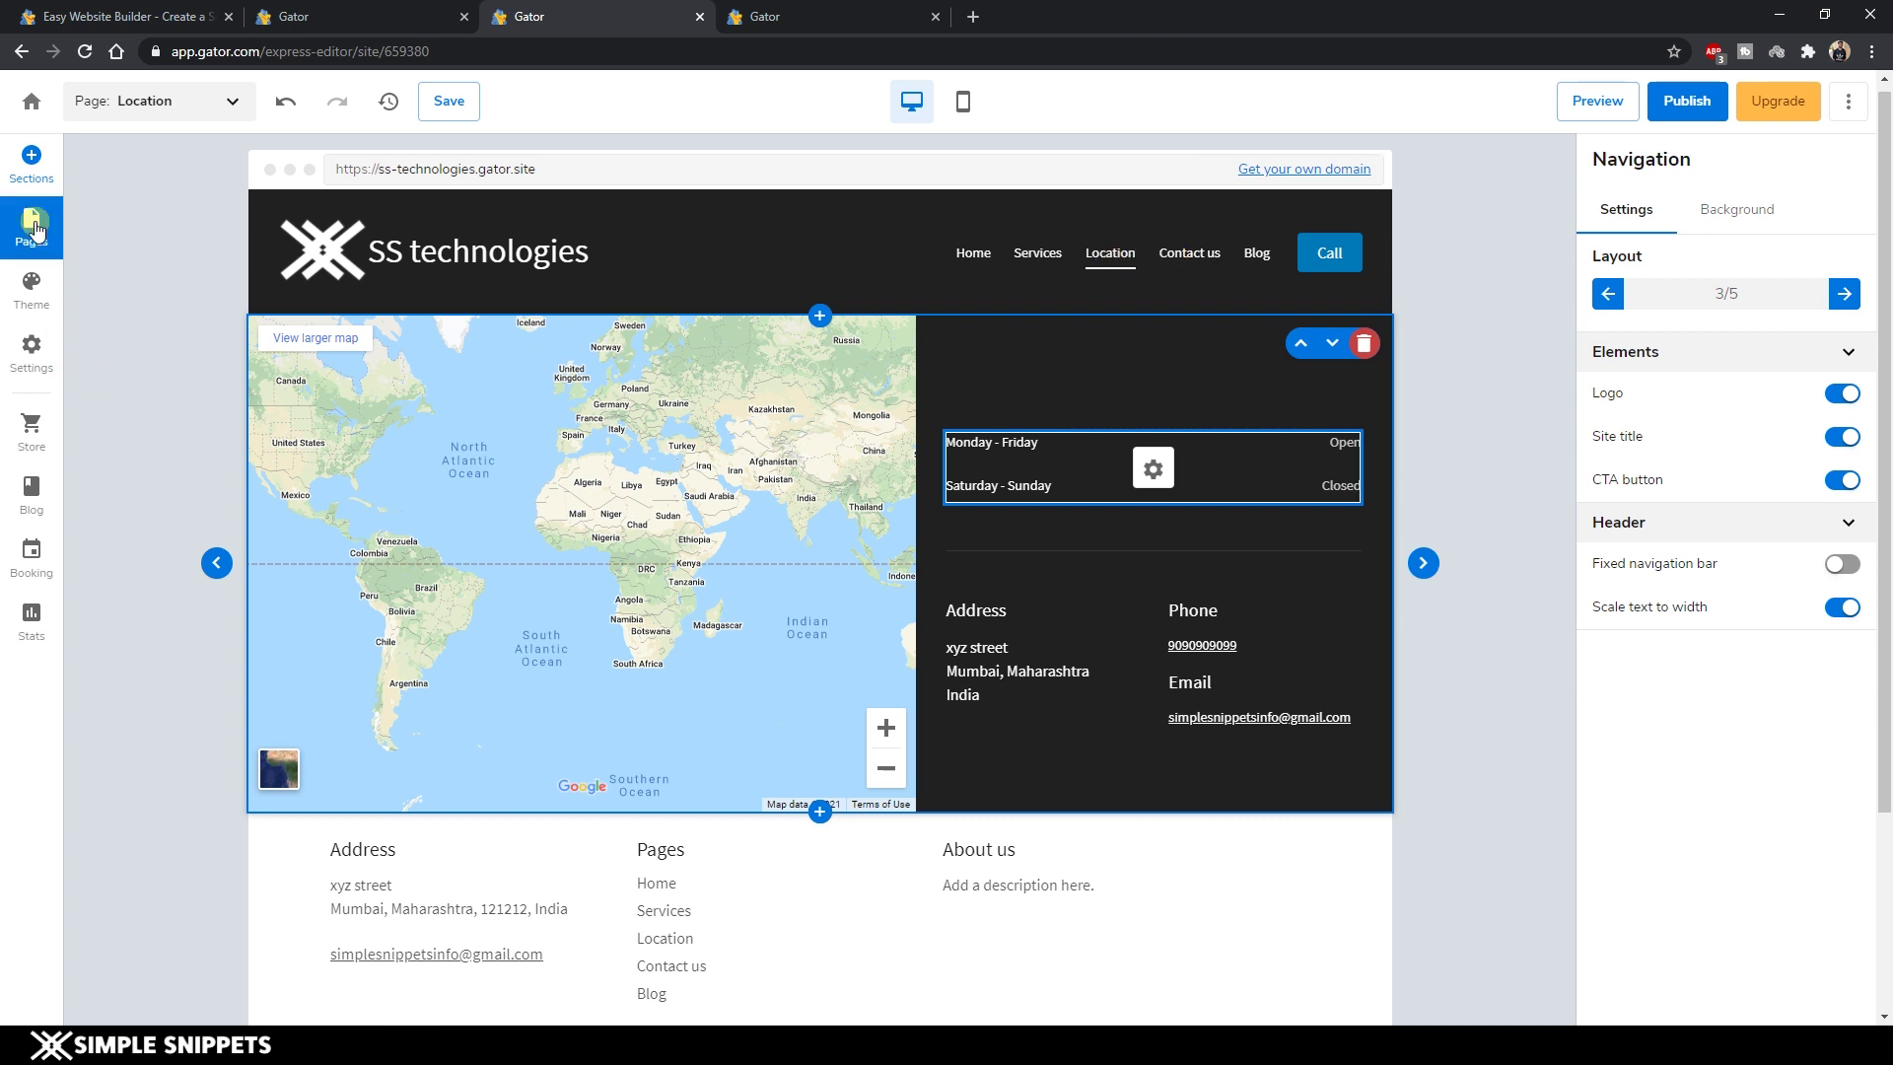
Delete the Location page and remove the cover image section below the Contact us form.
{"action": "left_click", "coordinate": [294, 365]}
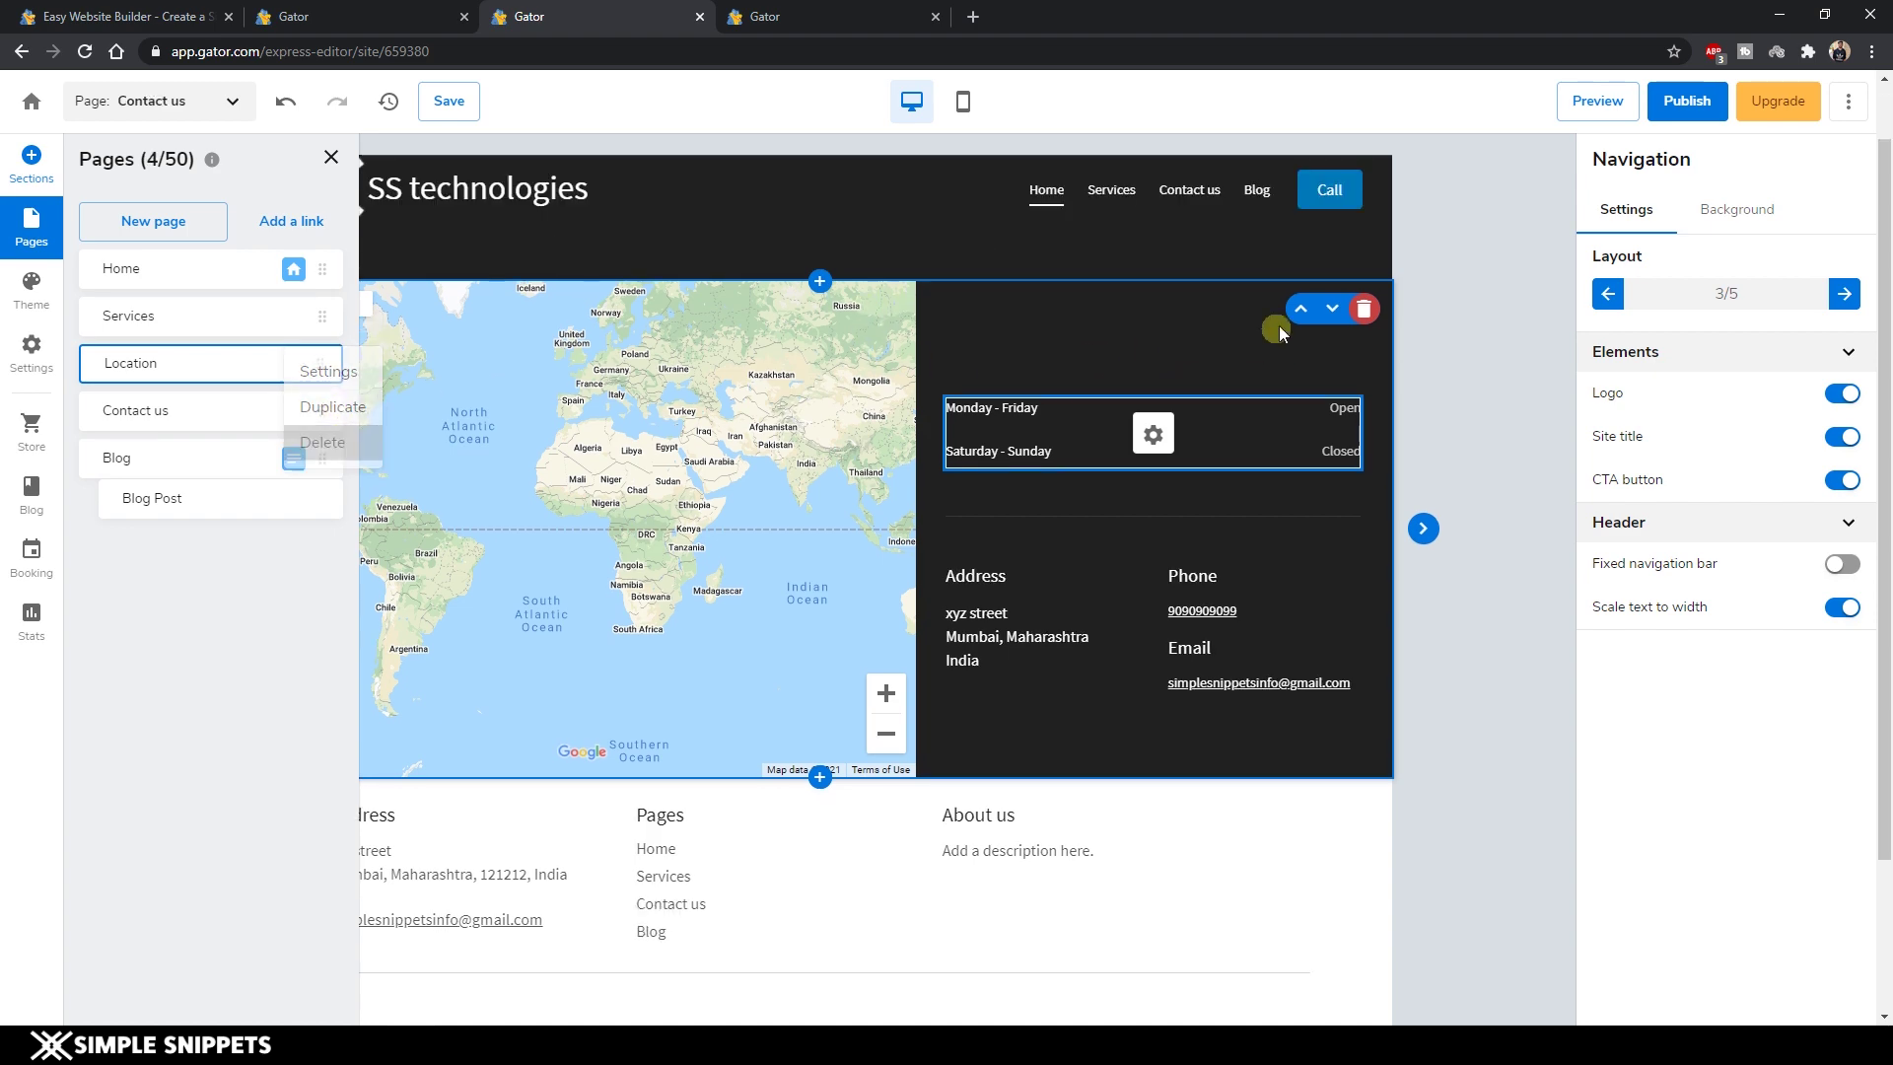
{"action": "left_click", "coordinate": [1200, 198]}
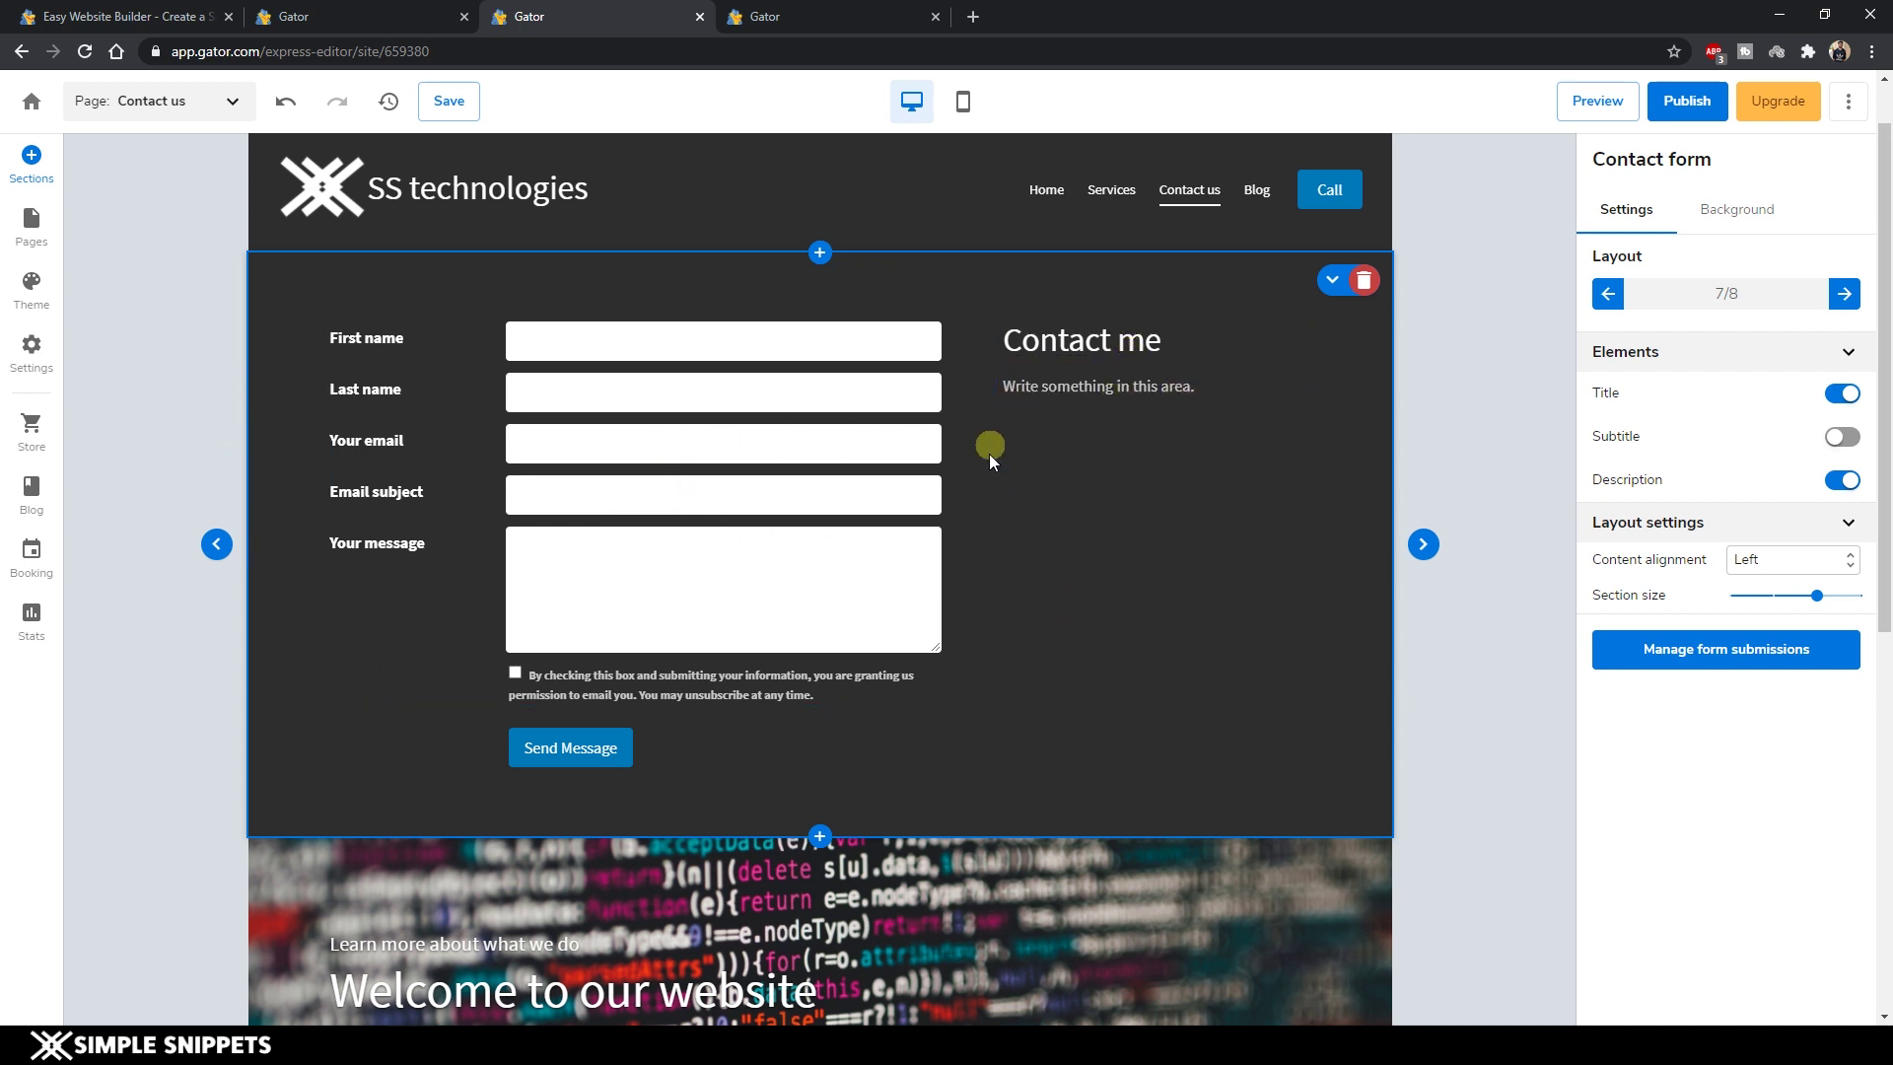
{"action": "scroll", "coordinate": [1128, 621], "scroll_direction": "down", "scroll_amount": 4}
{"action": "left_click", "coordinate": [752, 580]}
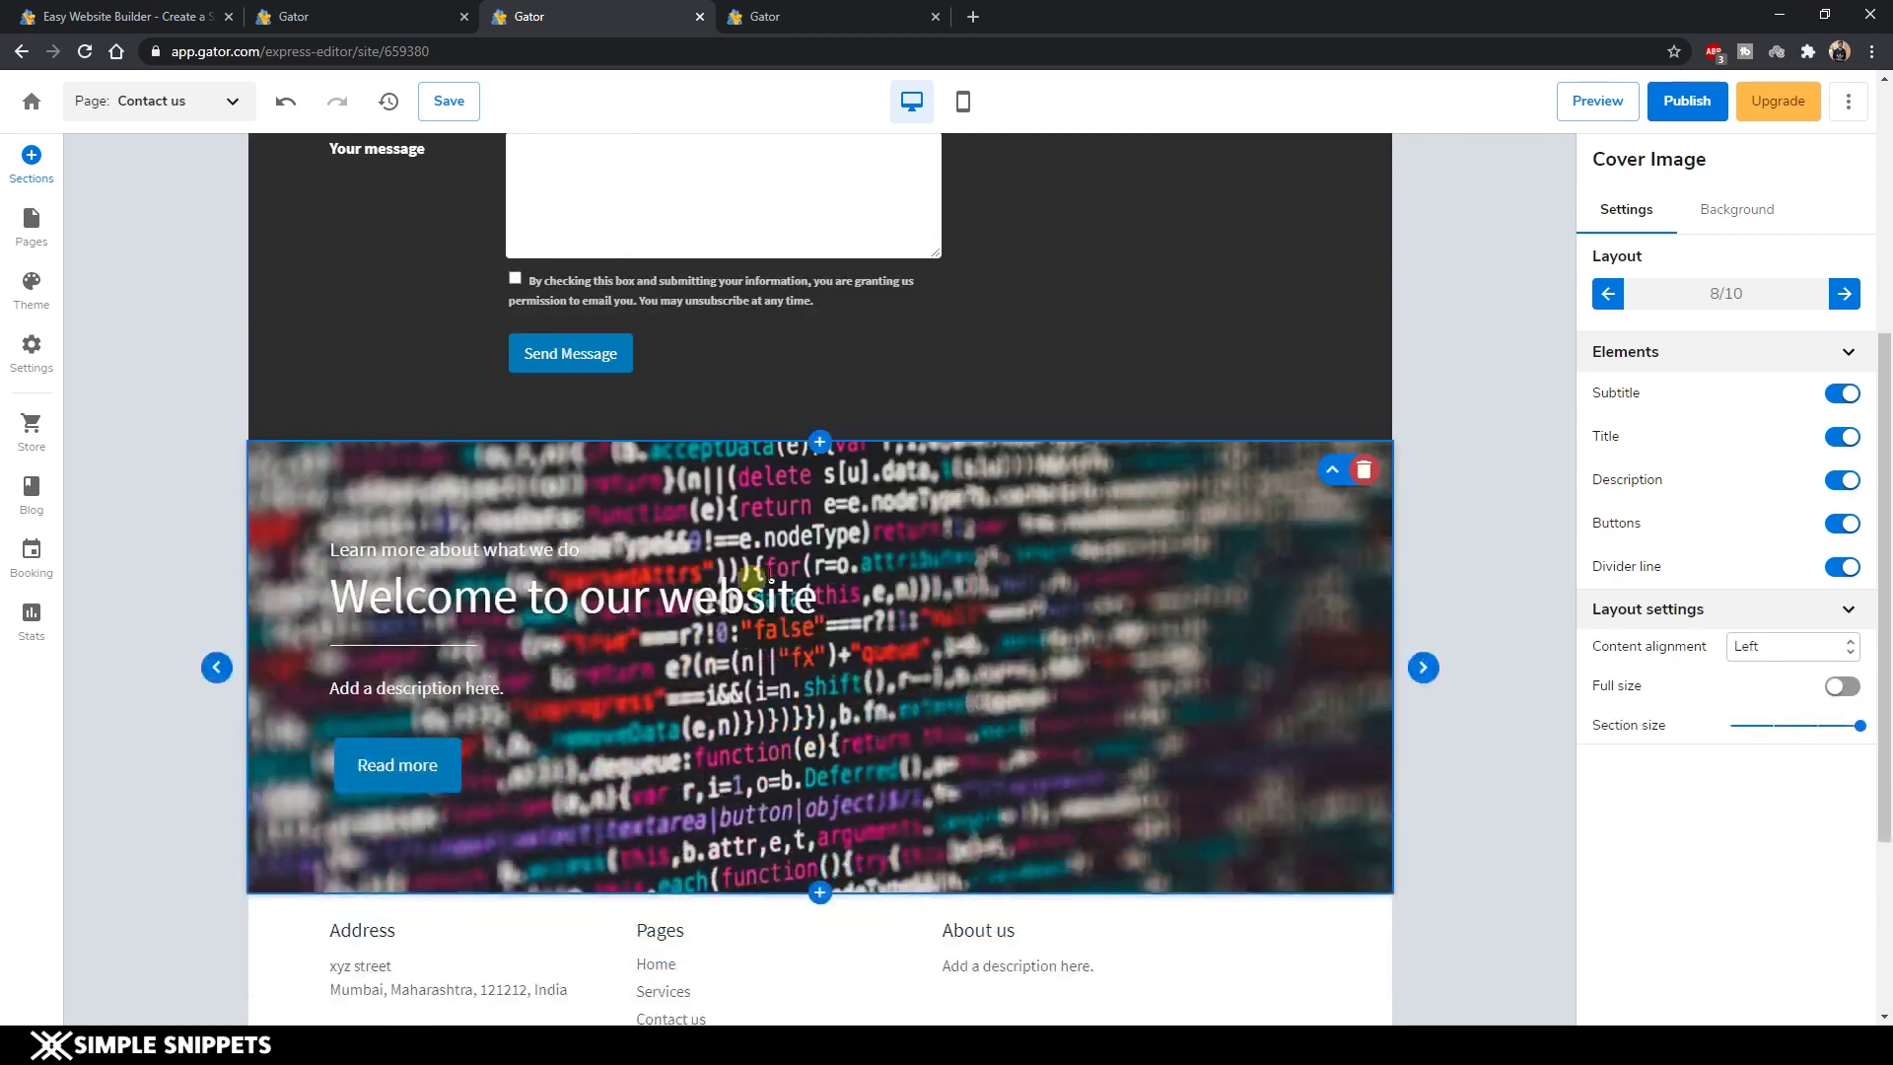
{"action": "left_click", "coordinate": [1363, 473]}
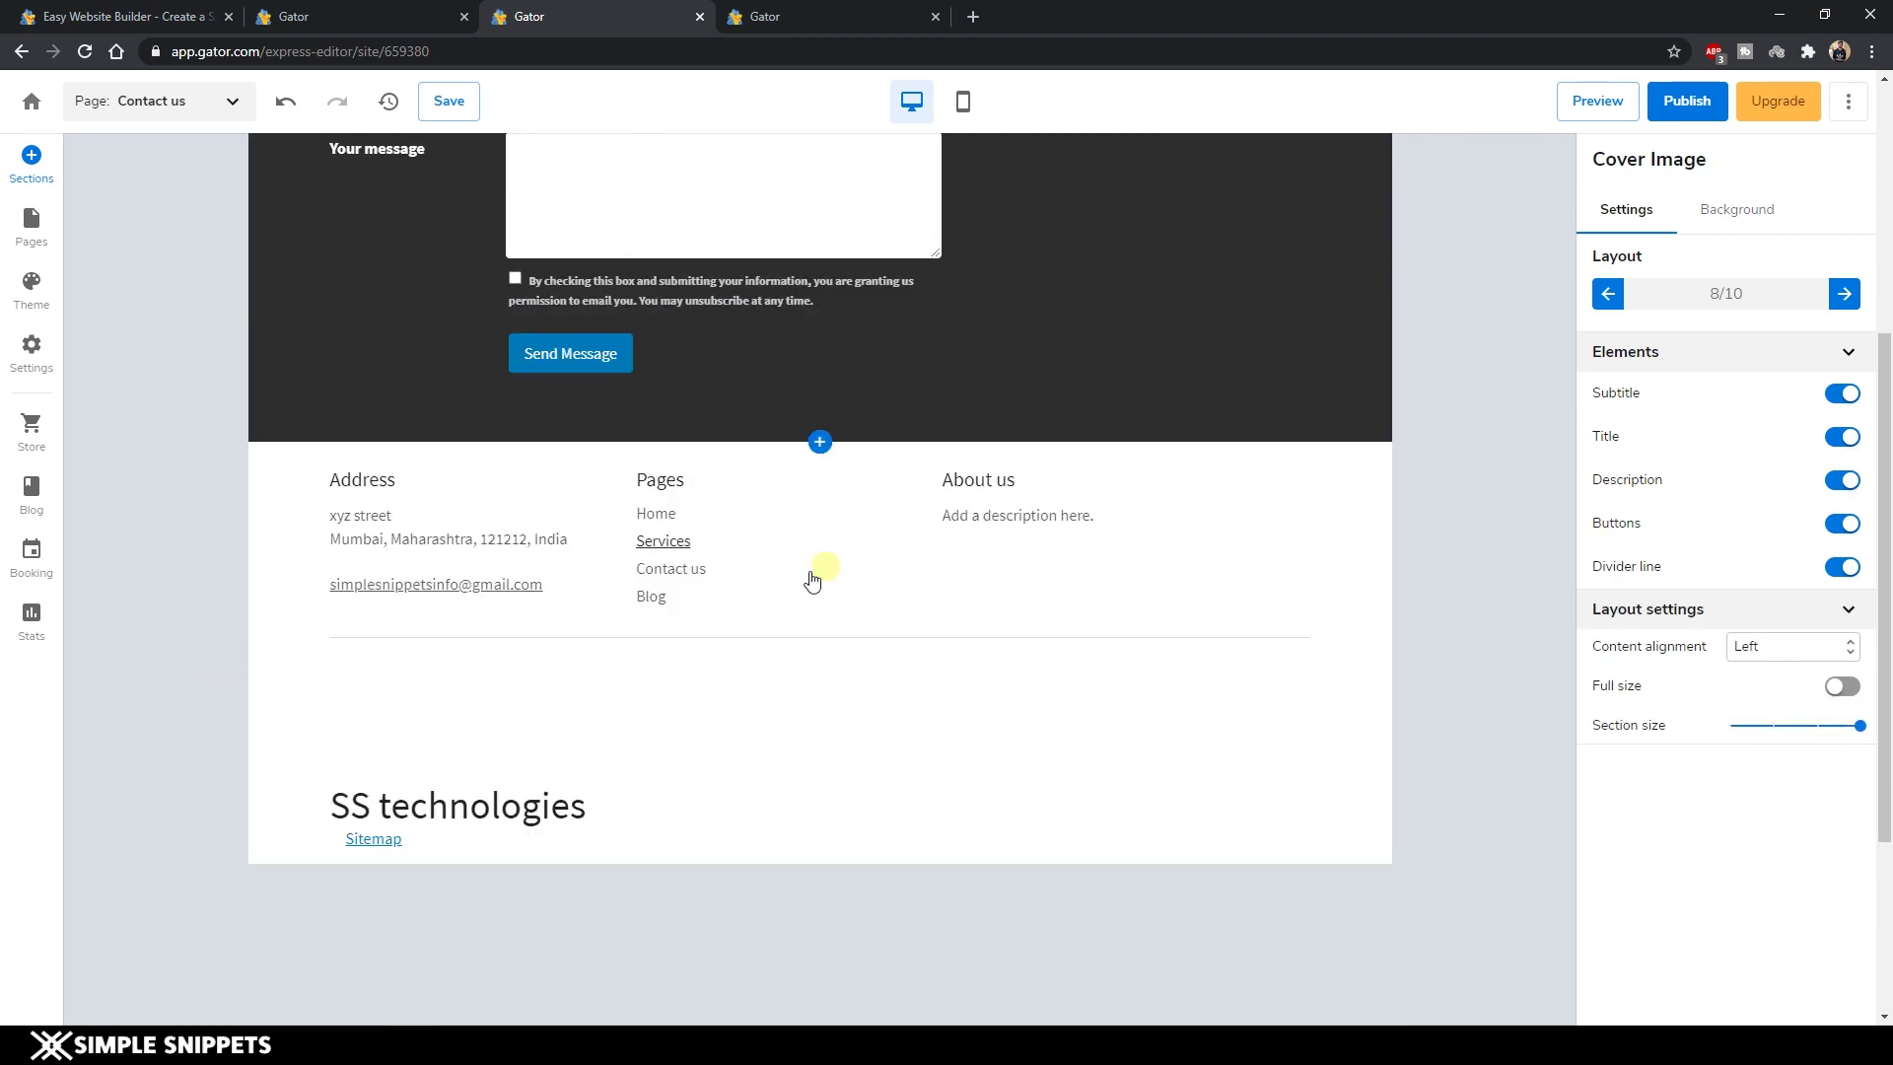
{"action": "left_click", "coordinate": [819, 442]}
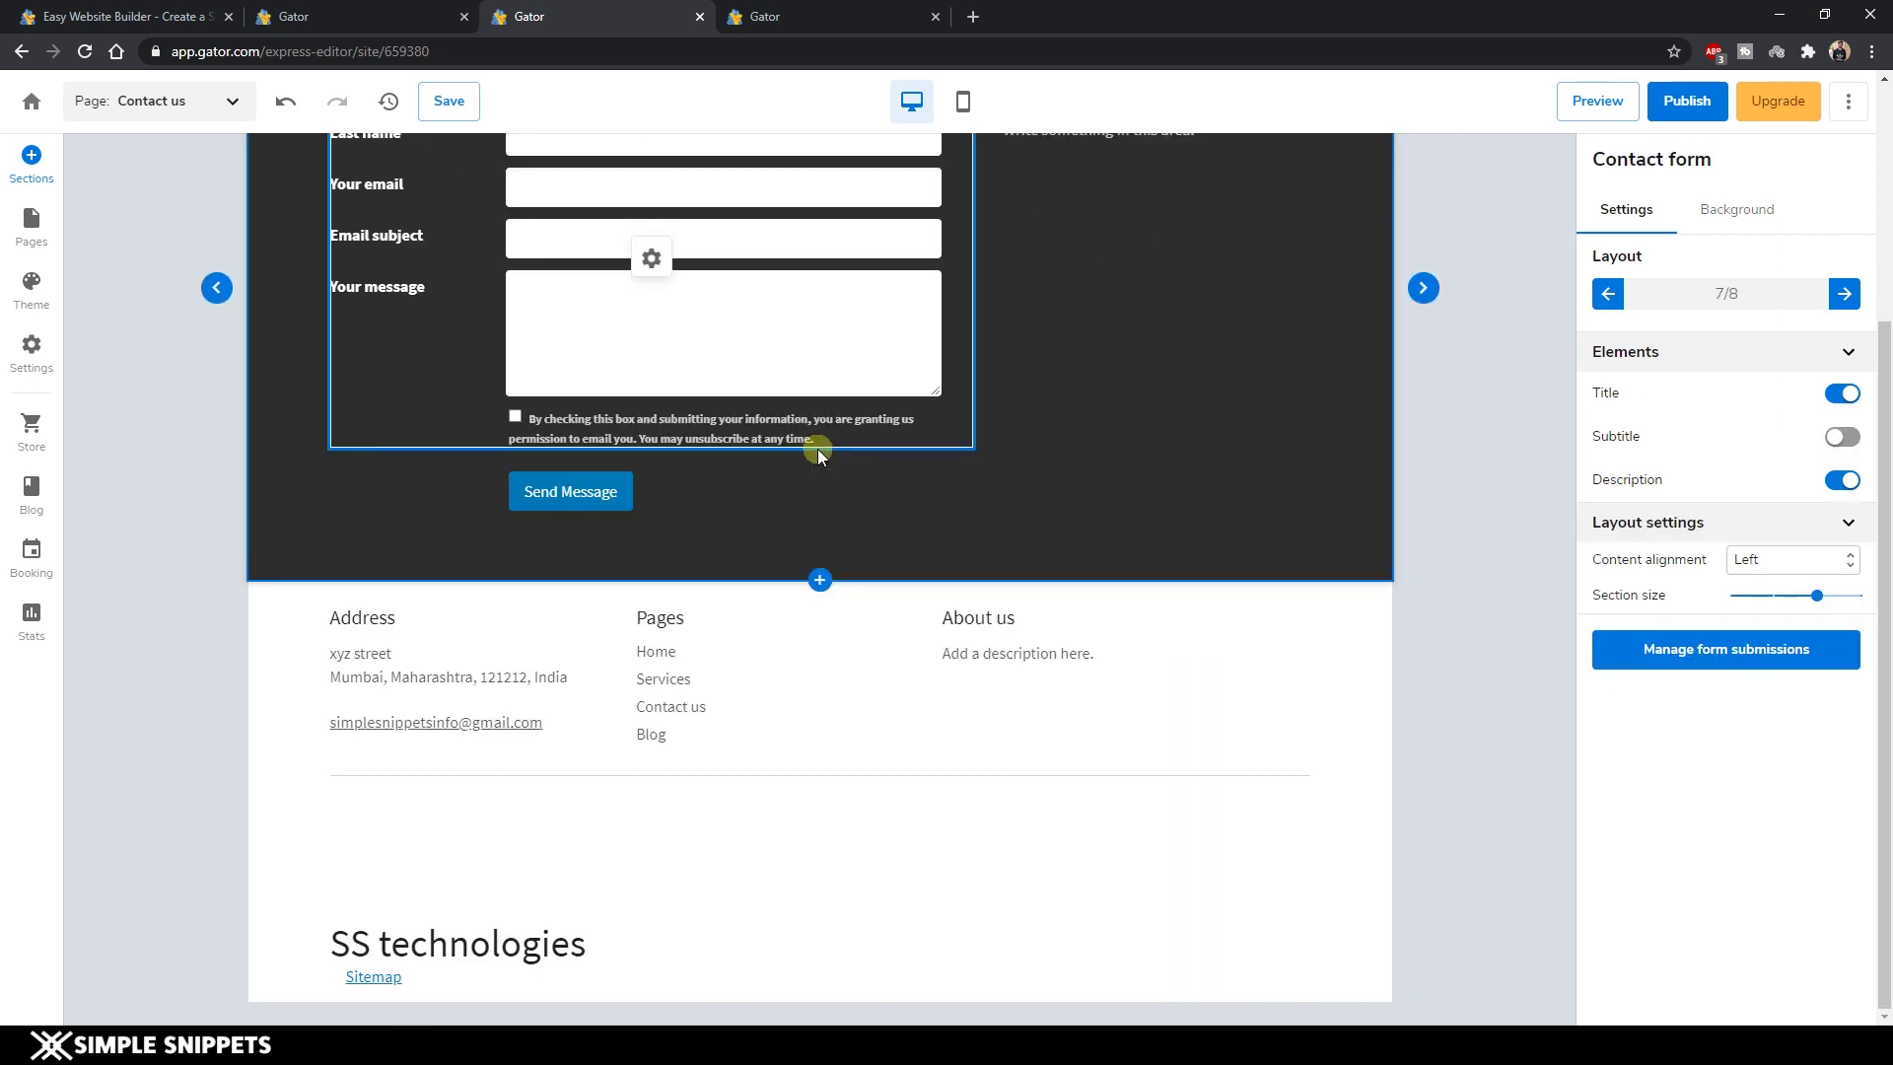
Insert the Map section layout directly beneath the Contact us form.
{"action": "left_click", "coordinate": [818, 582]}
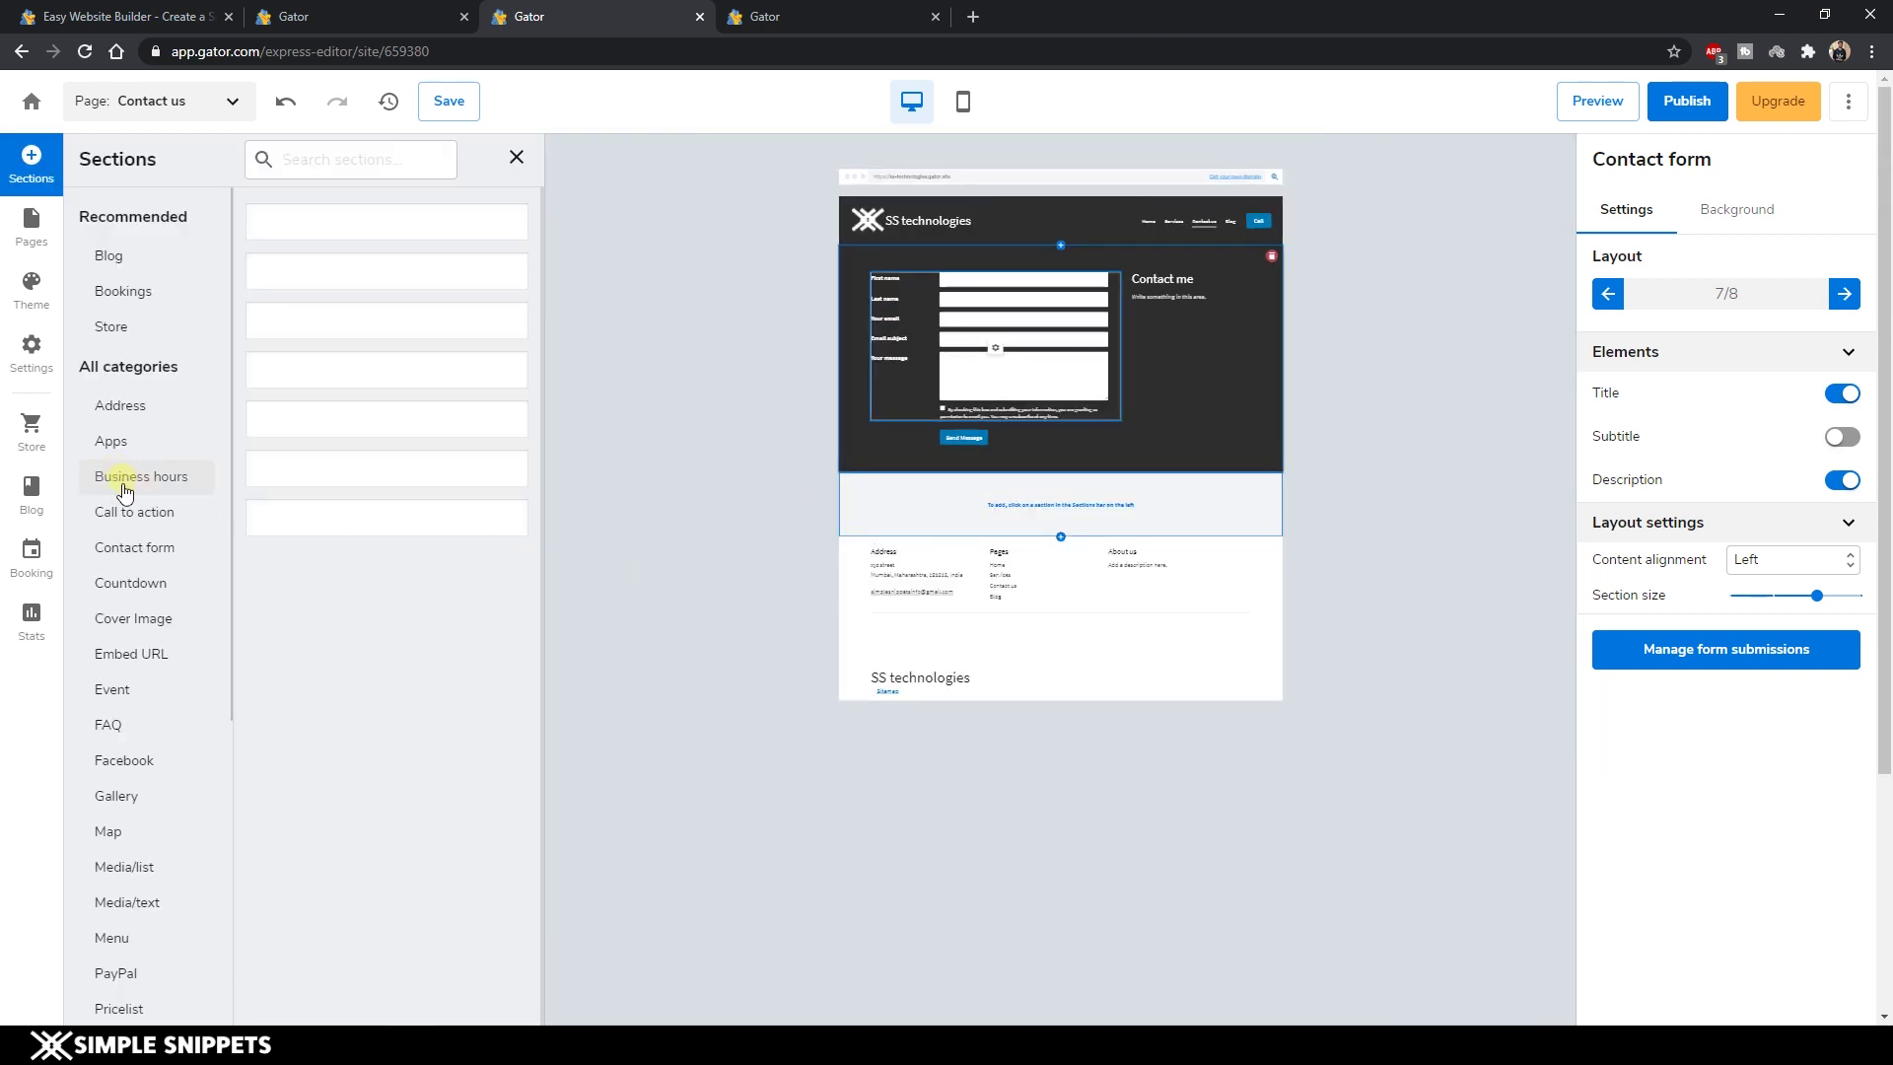
{"action": "scroll", "coordinate": [148, 493], "scroll_direction": "down", "scroll_amount": 3}
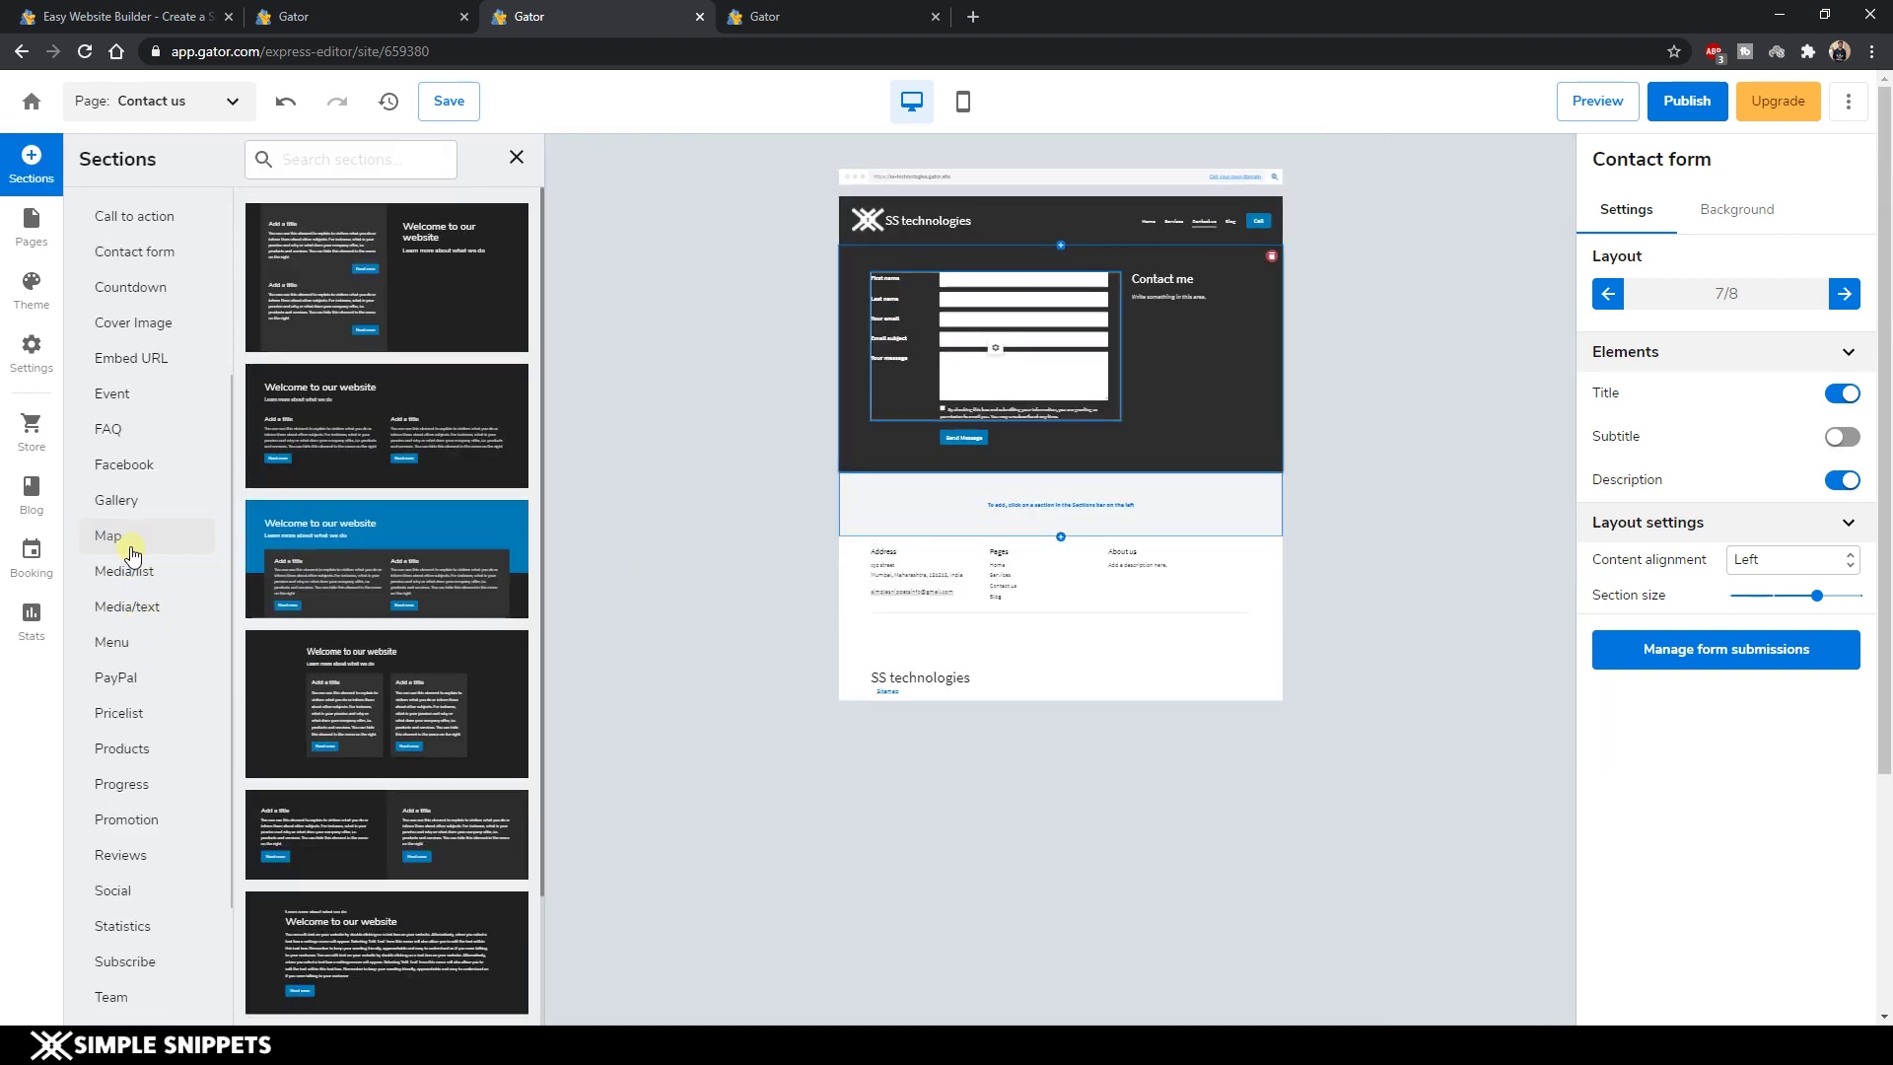
{"action": "left_click", "coordinate": [141, 540]}
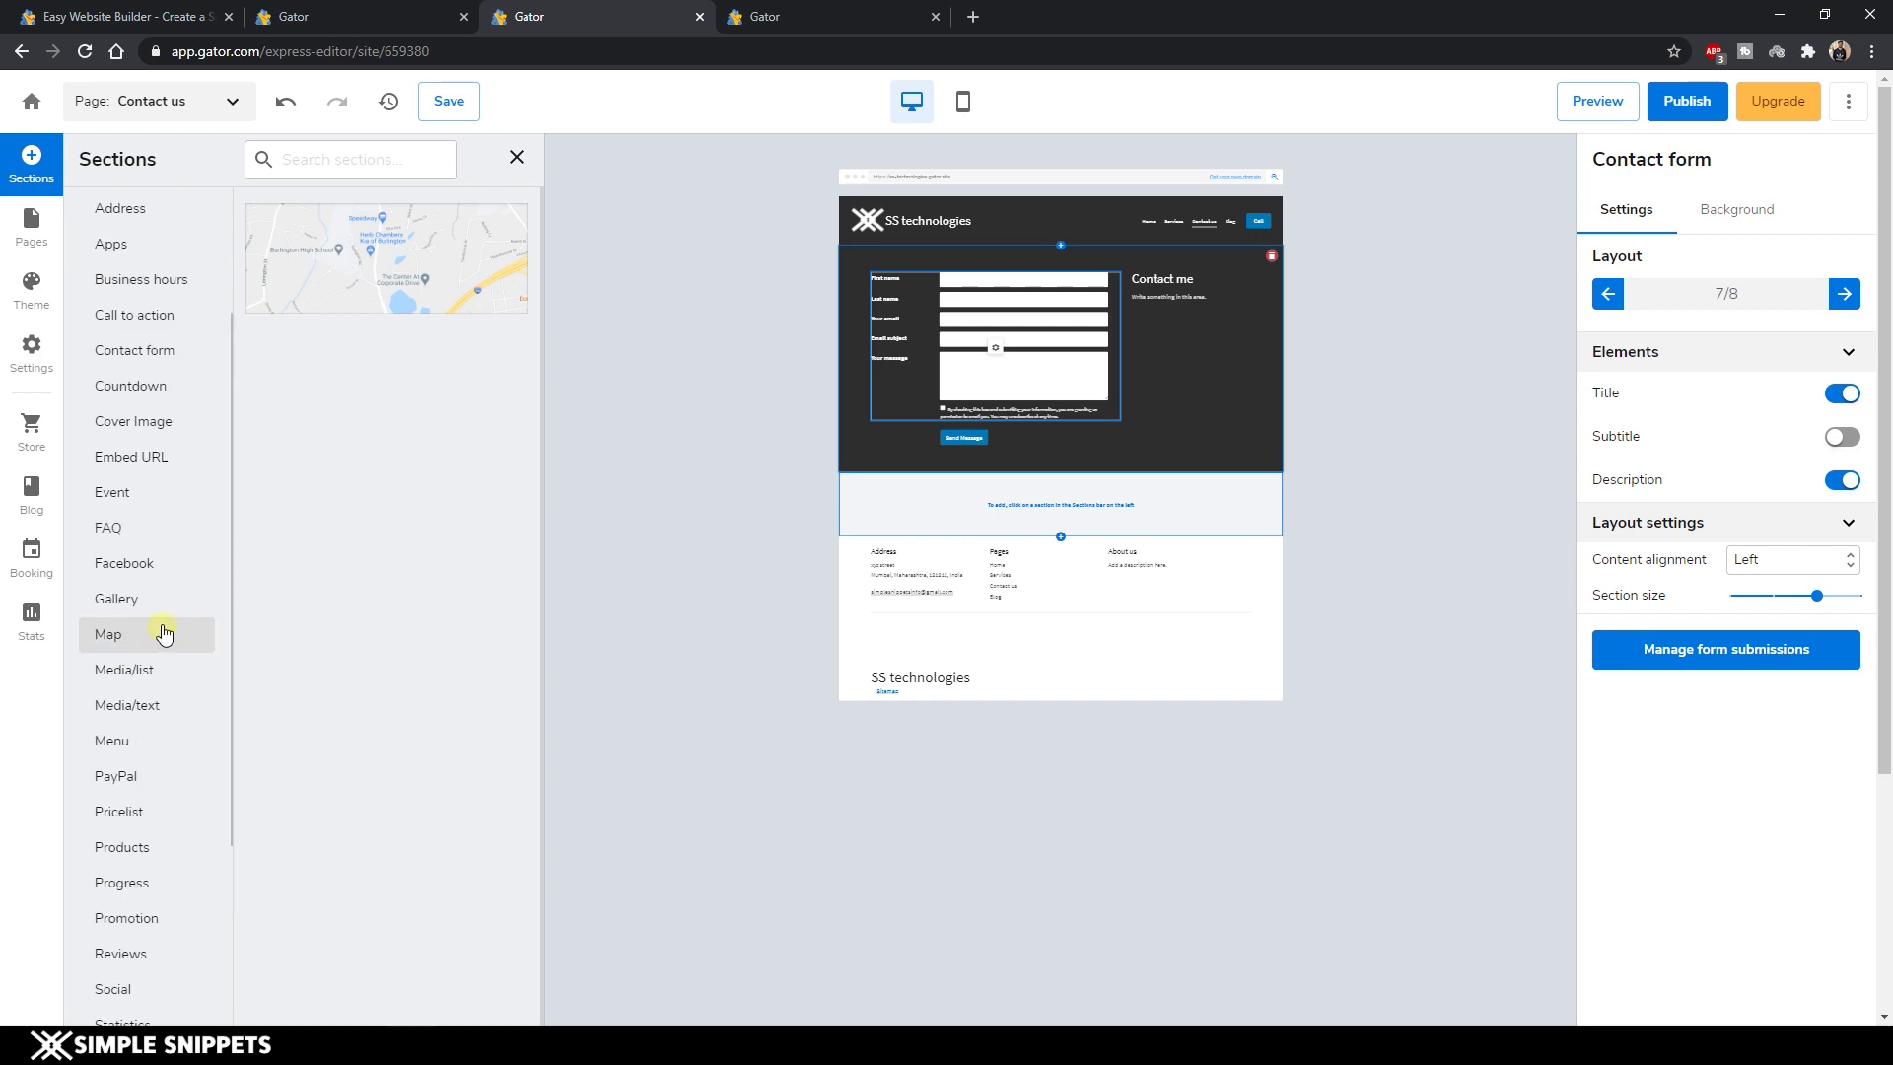
{"action": "left_click", "coordinate": [450, 284]}
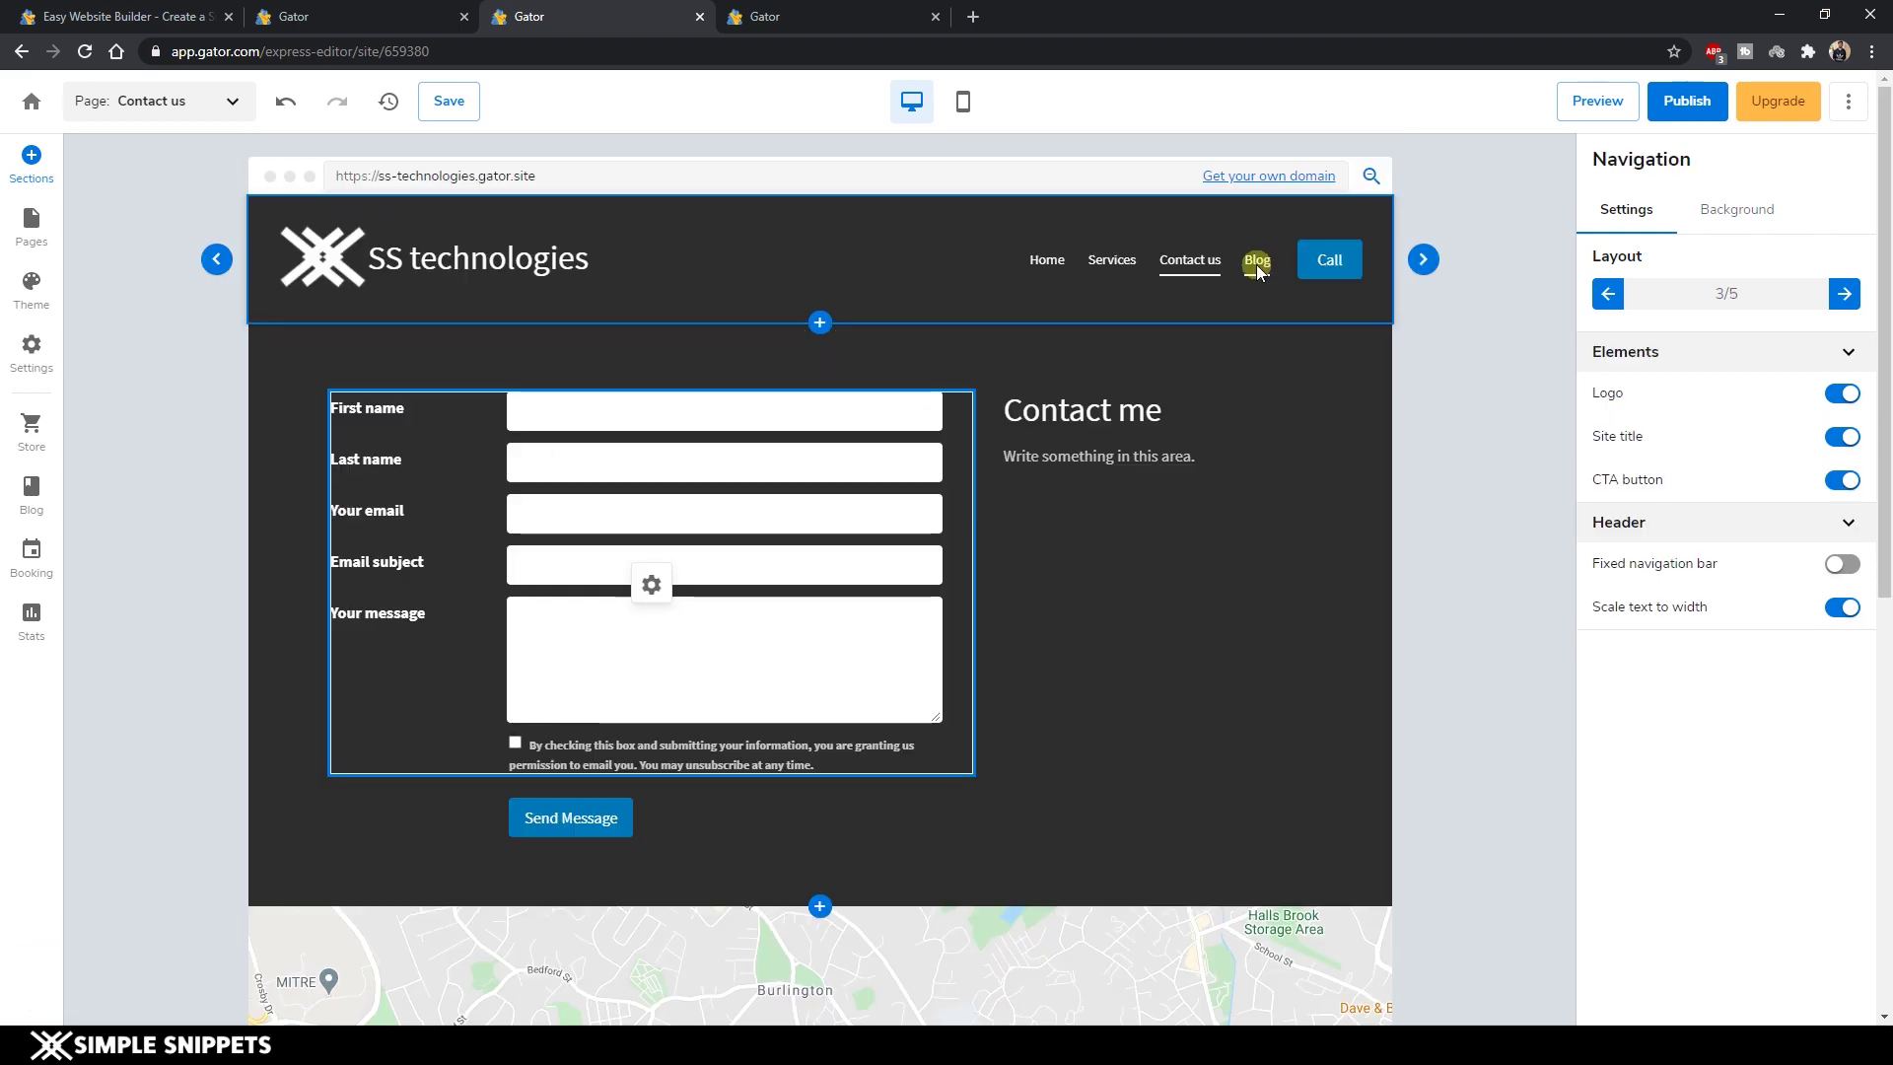
Open the blog Posts manager, then load simplesnippets.tech in a new tab.
{"action": "left_click", "coordinate": [30, 501]}
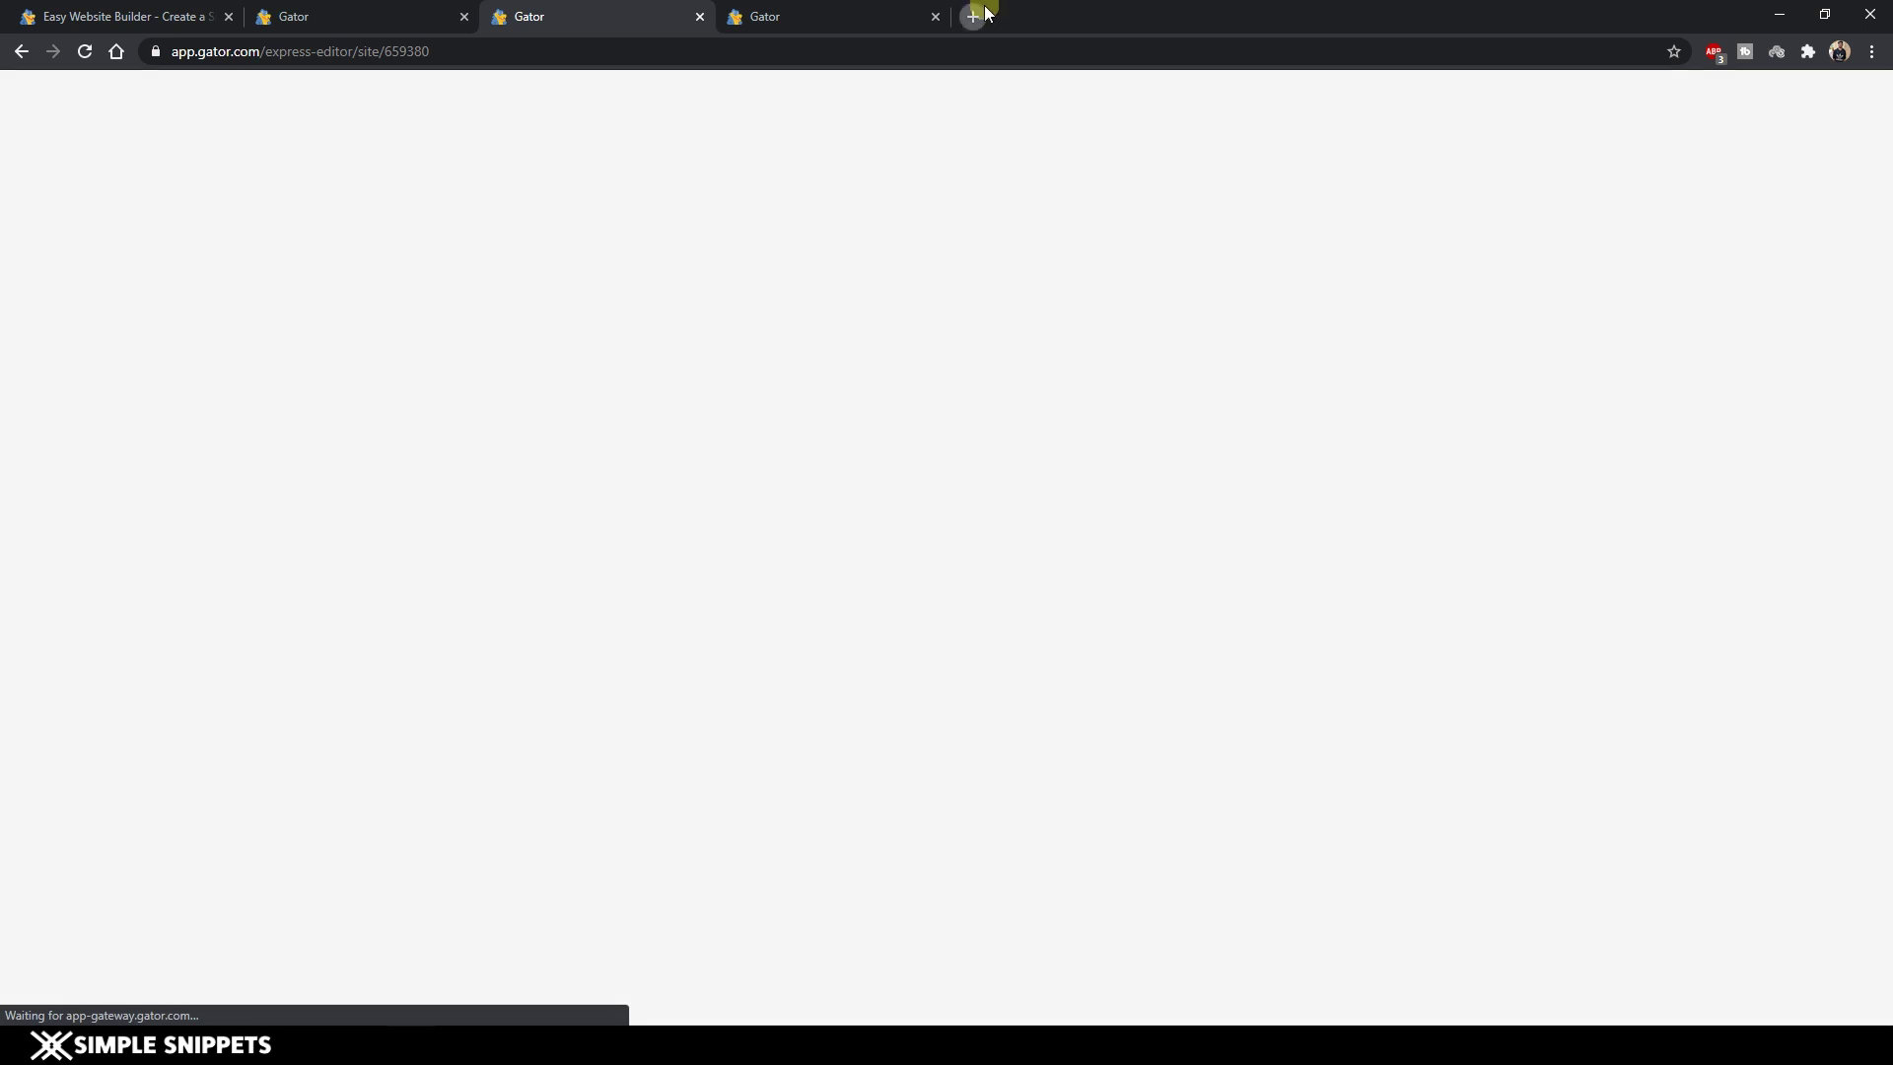
{"action": "left_click", "coordinate": [973, 15]}
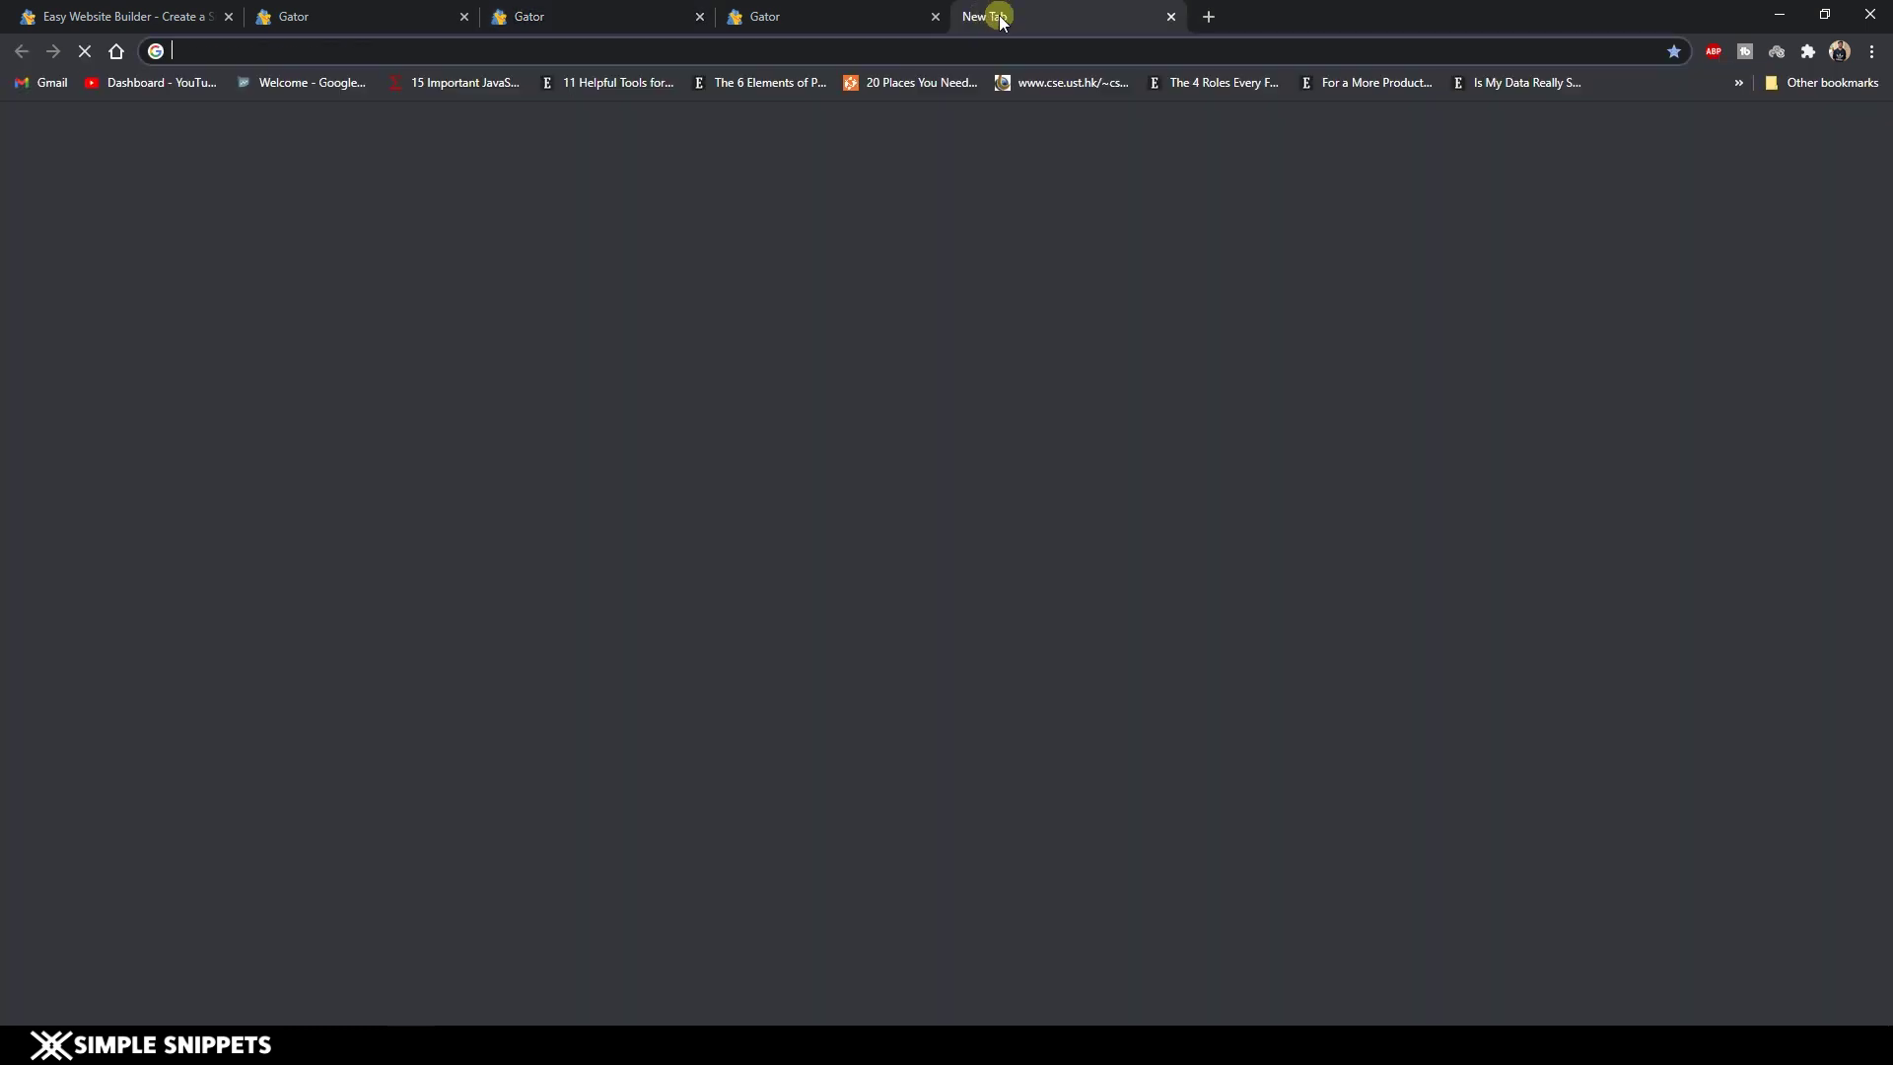
{"action": "type", "text": "sim"}
{"action": "key", "text": "Return"}
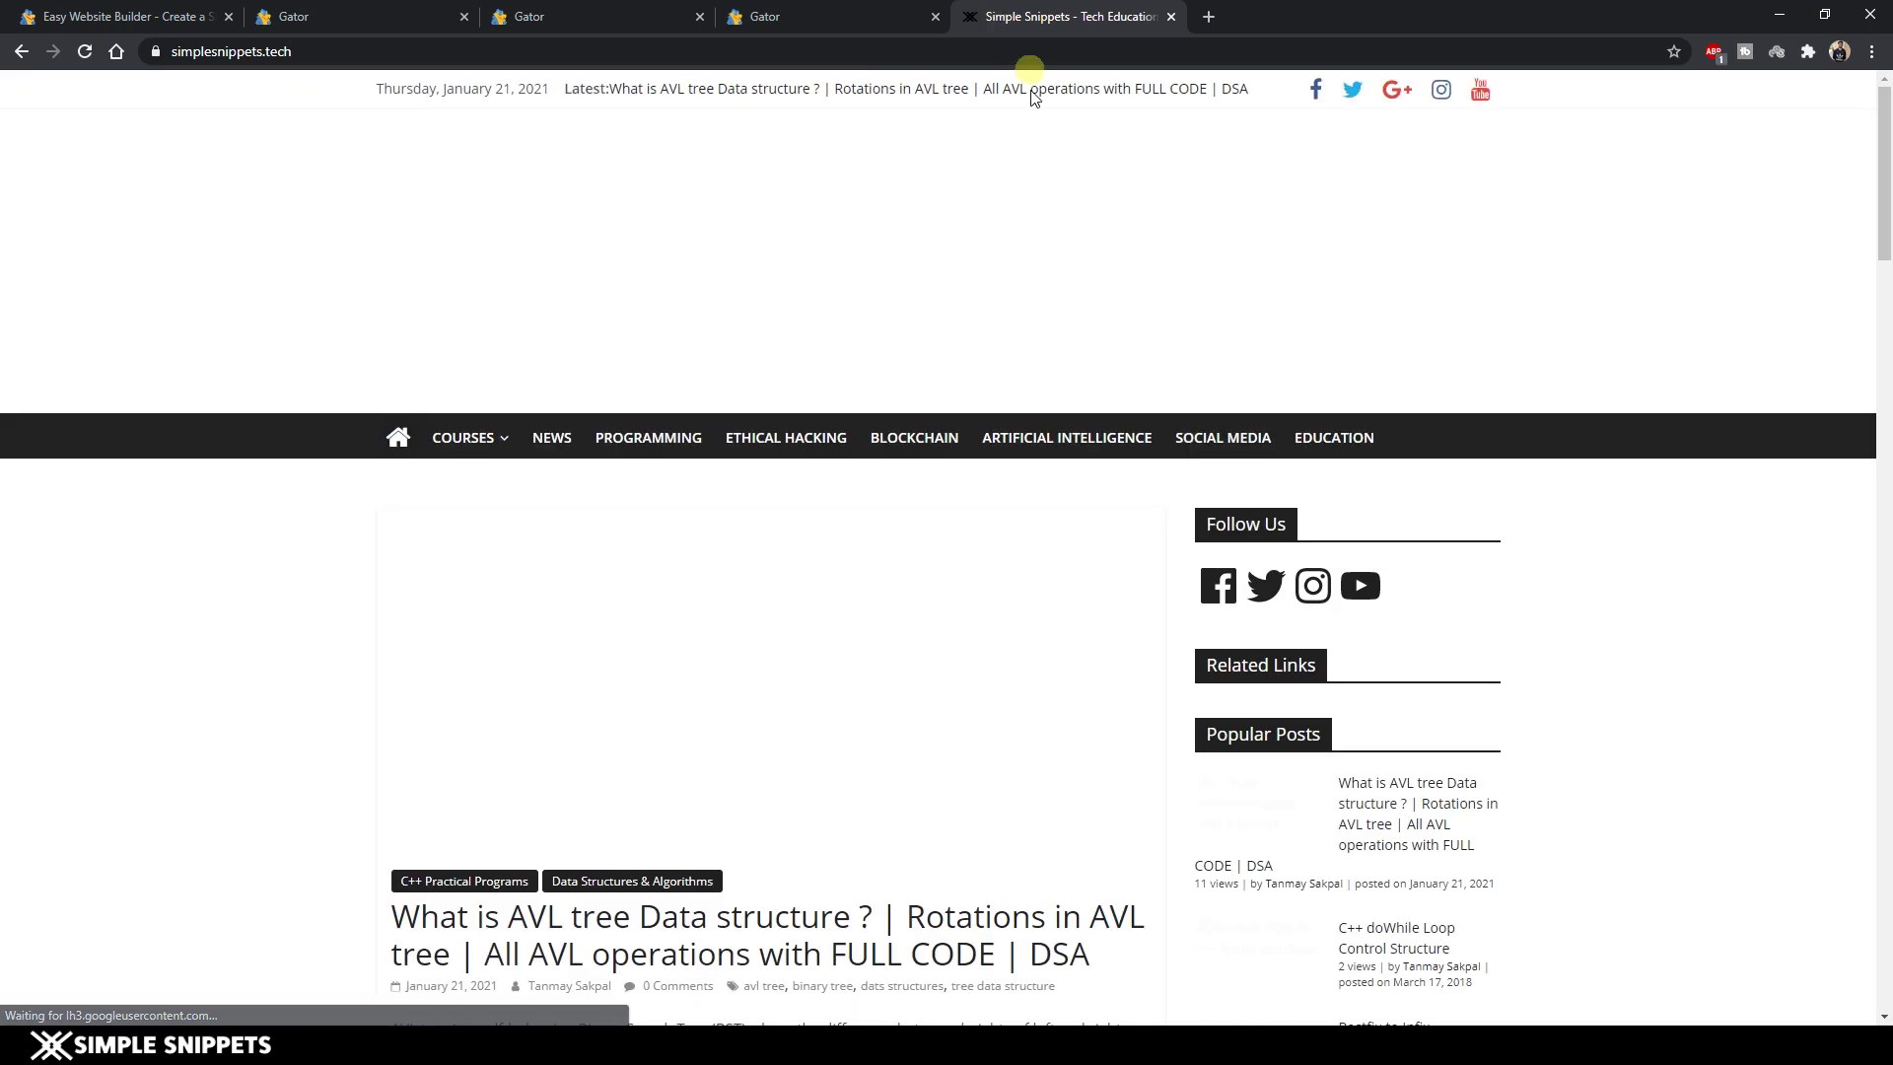
Copy the 'Top 5 Websites To Learn Ethical Hacking' title from the Ethical Hacking category.
{"action": "left_click", "coordinate": [762, 445]}
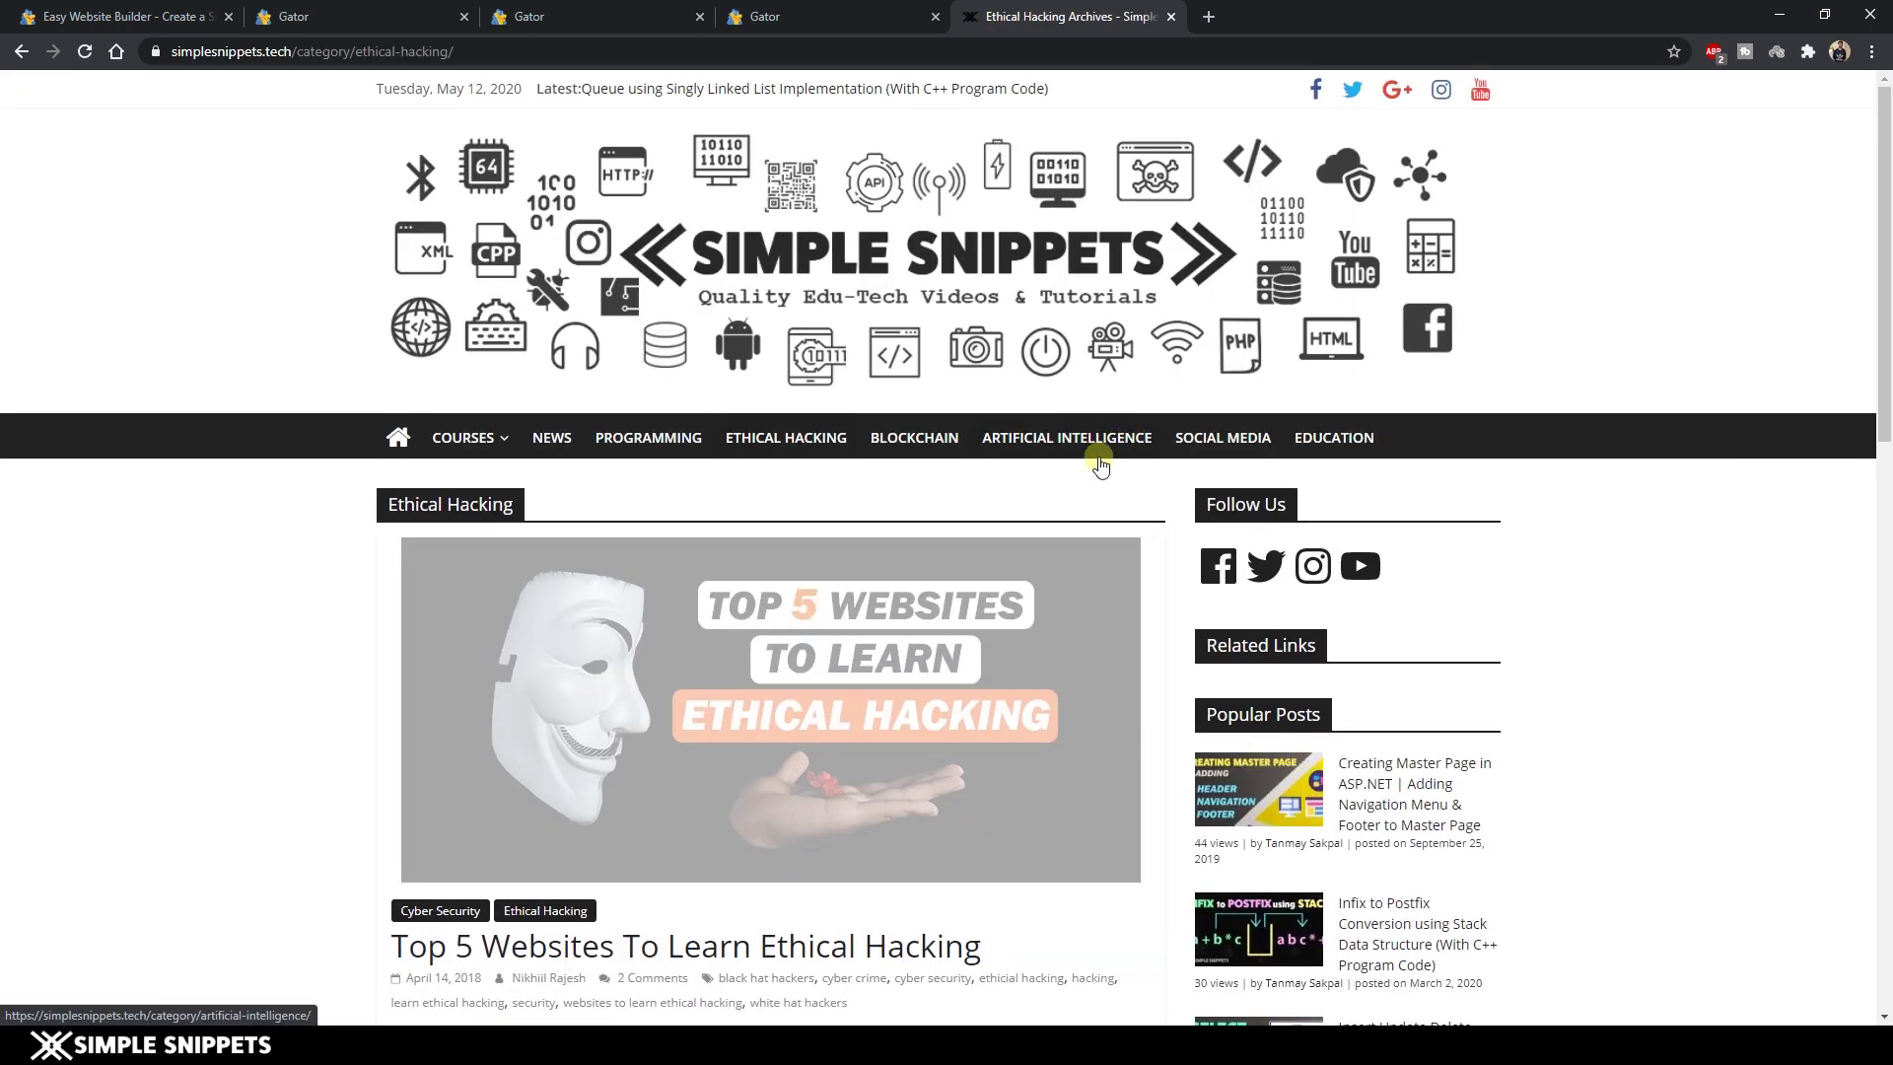
{"action": "scroll", "coordinate": [1101, 468], "scroll_direction": "down", "scroll_amount": 3}
{"action": "mouse_move", "coordinate": [392, 648]}
{"action": "left_mouse_down"}
{"action": "mouse_move", "coordinate": [1004, 653]}
{"action": "mouse_move", "coordinate": [387, 651]}
{"action": "left_mouse_up"}
{"action": "key", "text": "ctrl+c"}
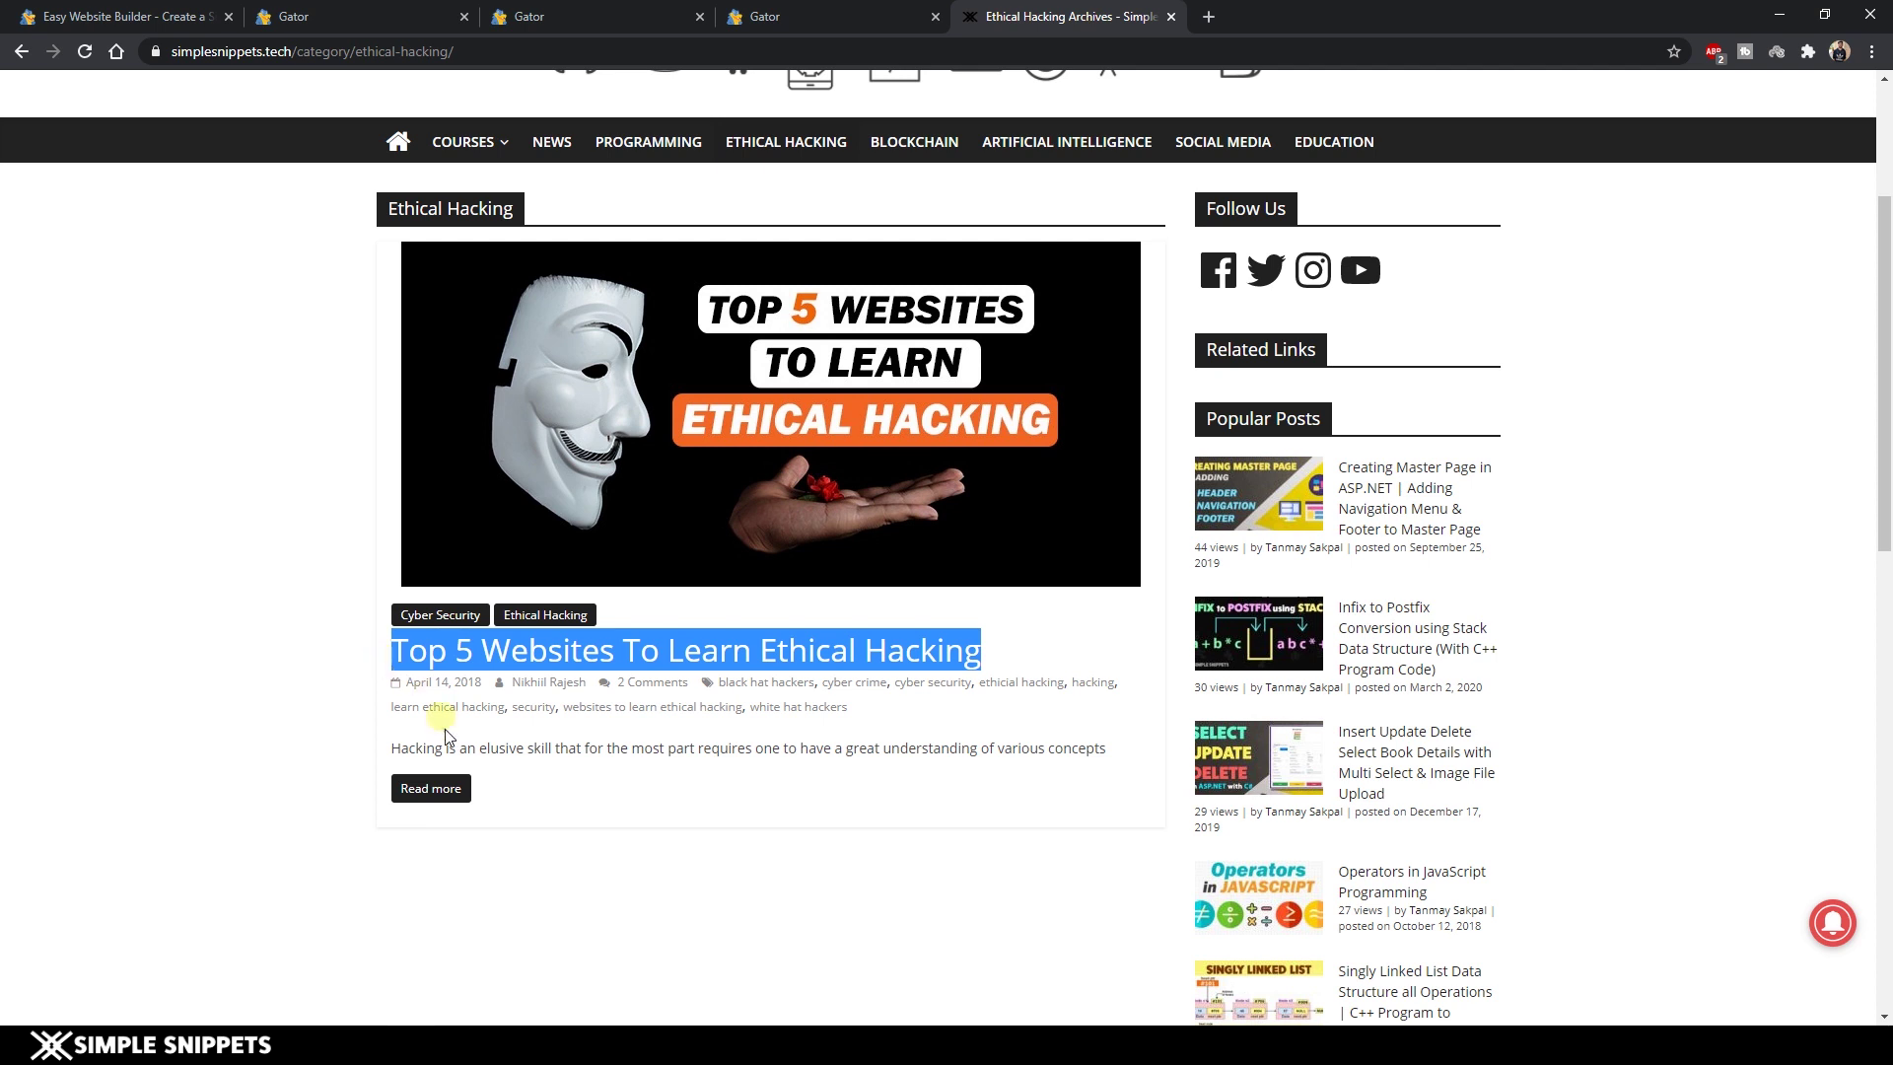
{"action": "key", "text": "ctrl+3"}
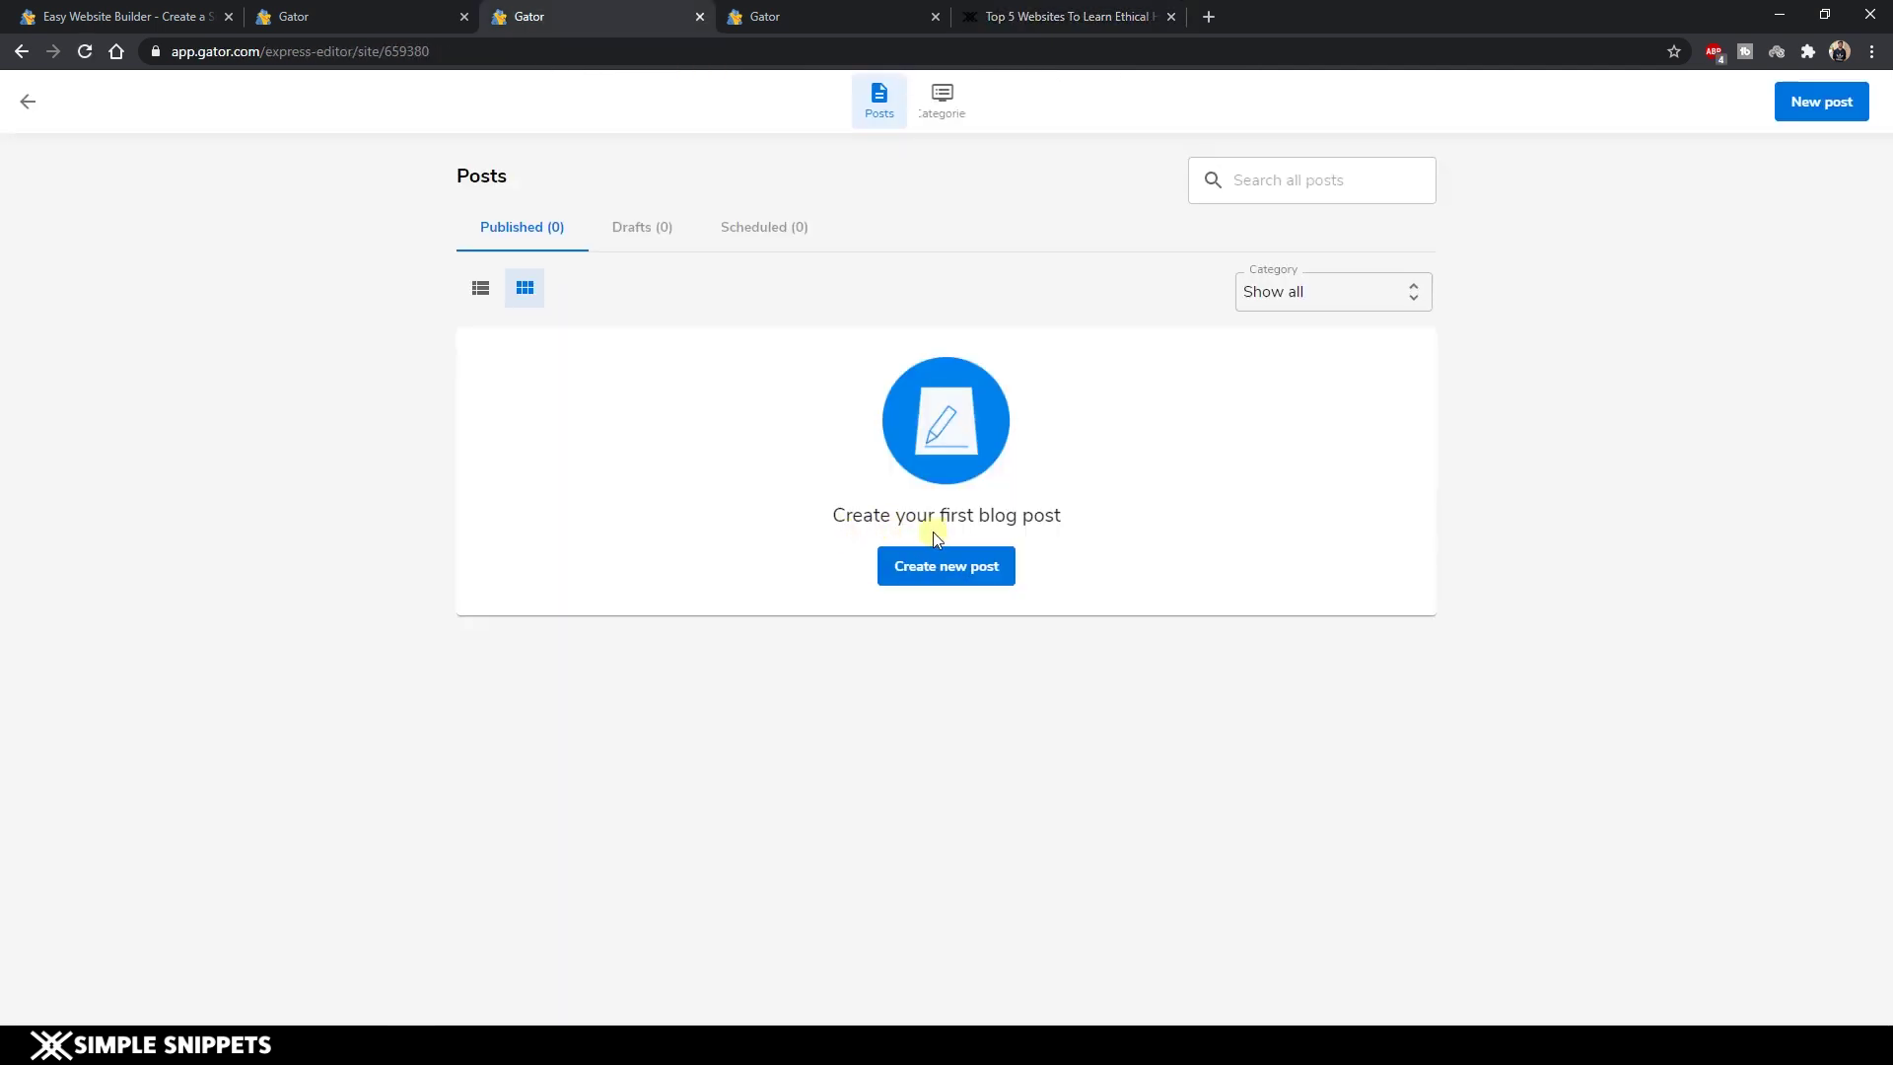
Create a new post titled 'Top 5 Websites To Learn Ethical Hacking'.
{"action": "left_click", "coordinate": [937, 577]}
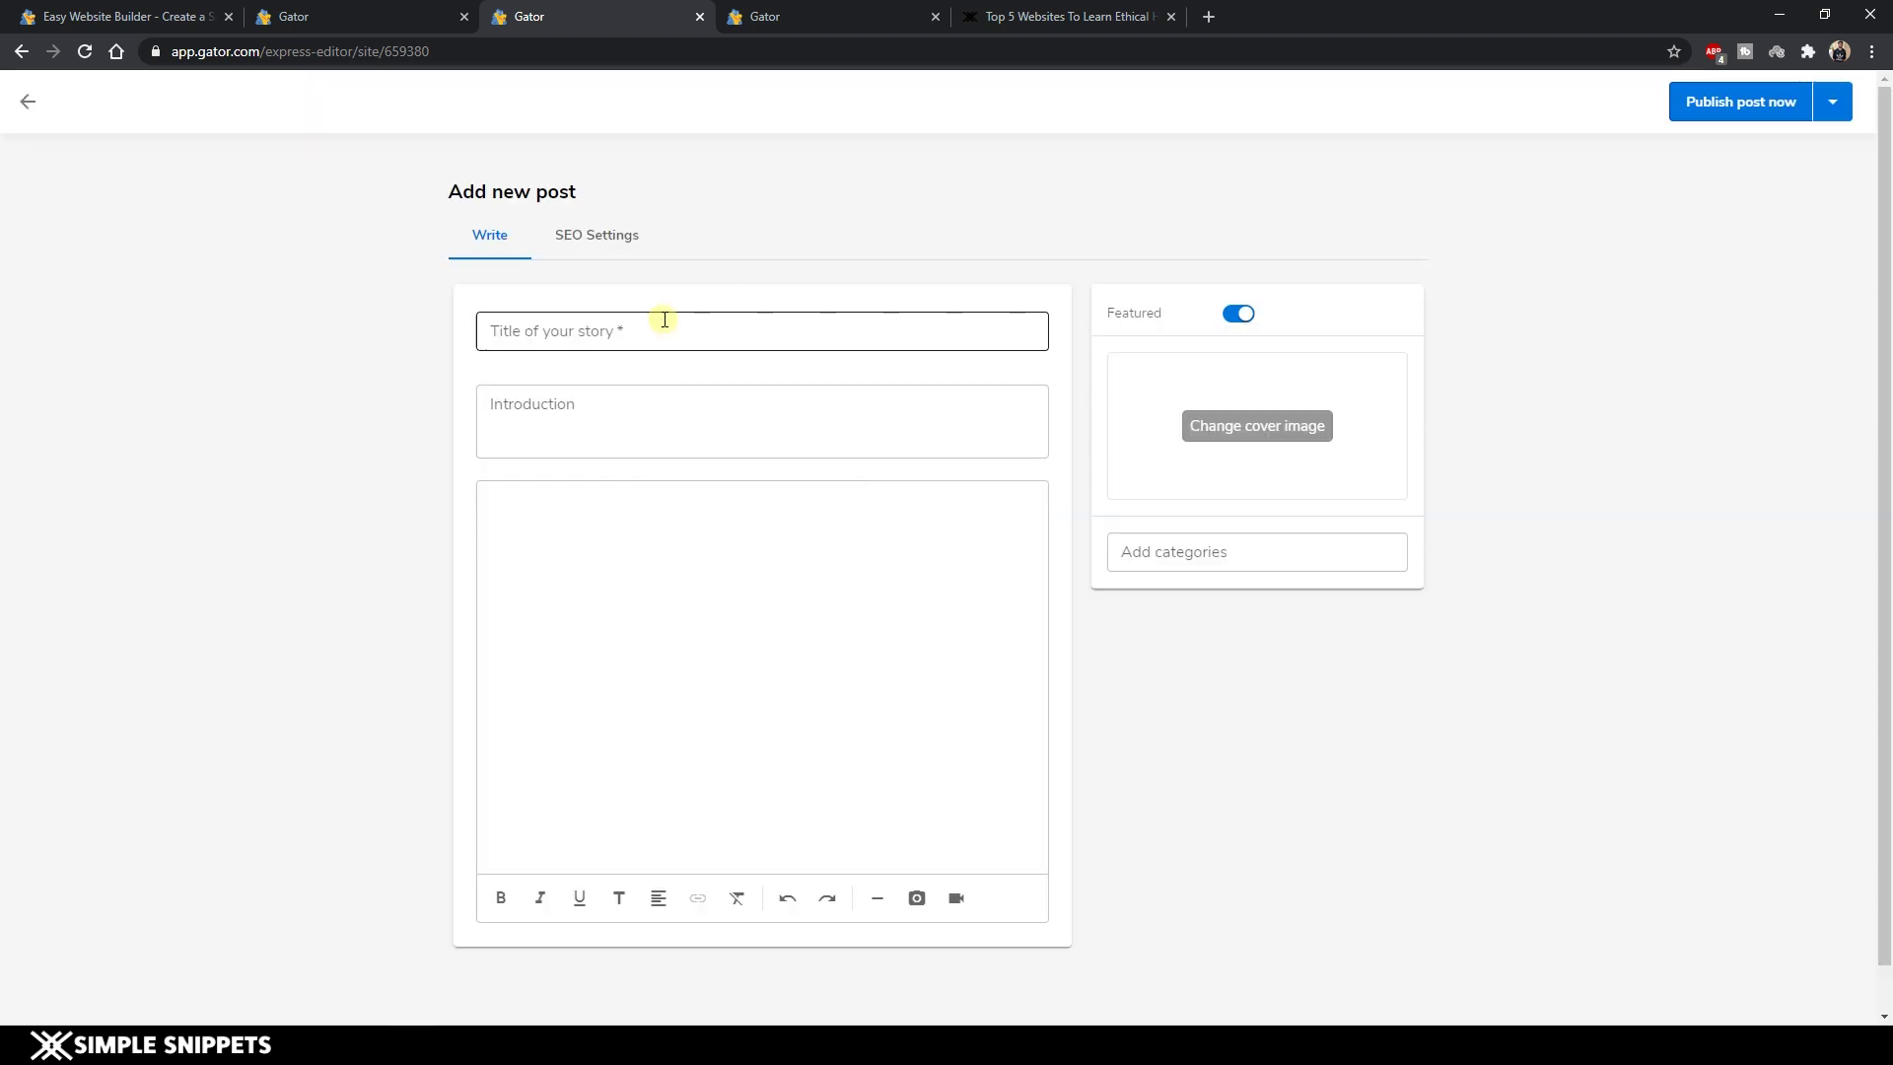
{"action": "left_click", "coordinate": [665, 319]}
{"action": "key", "text": "ctrl+v"}
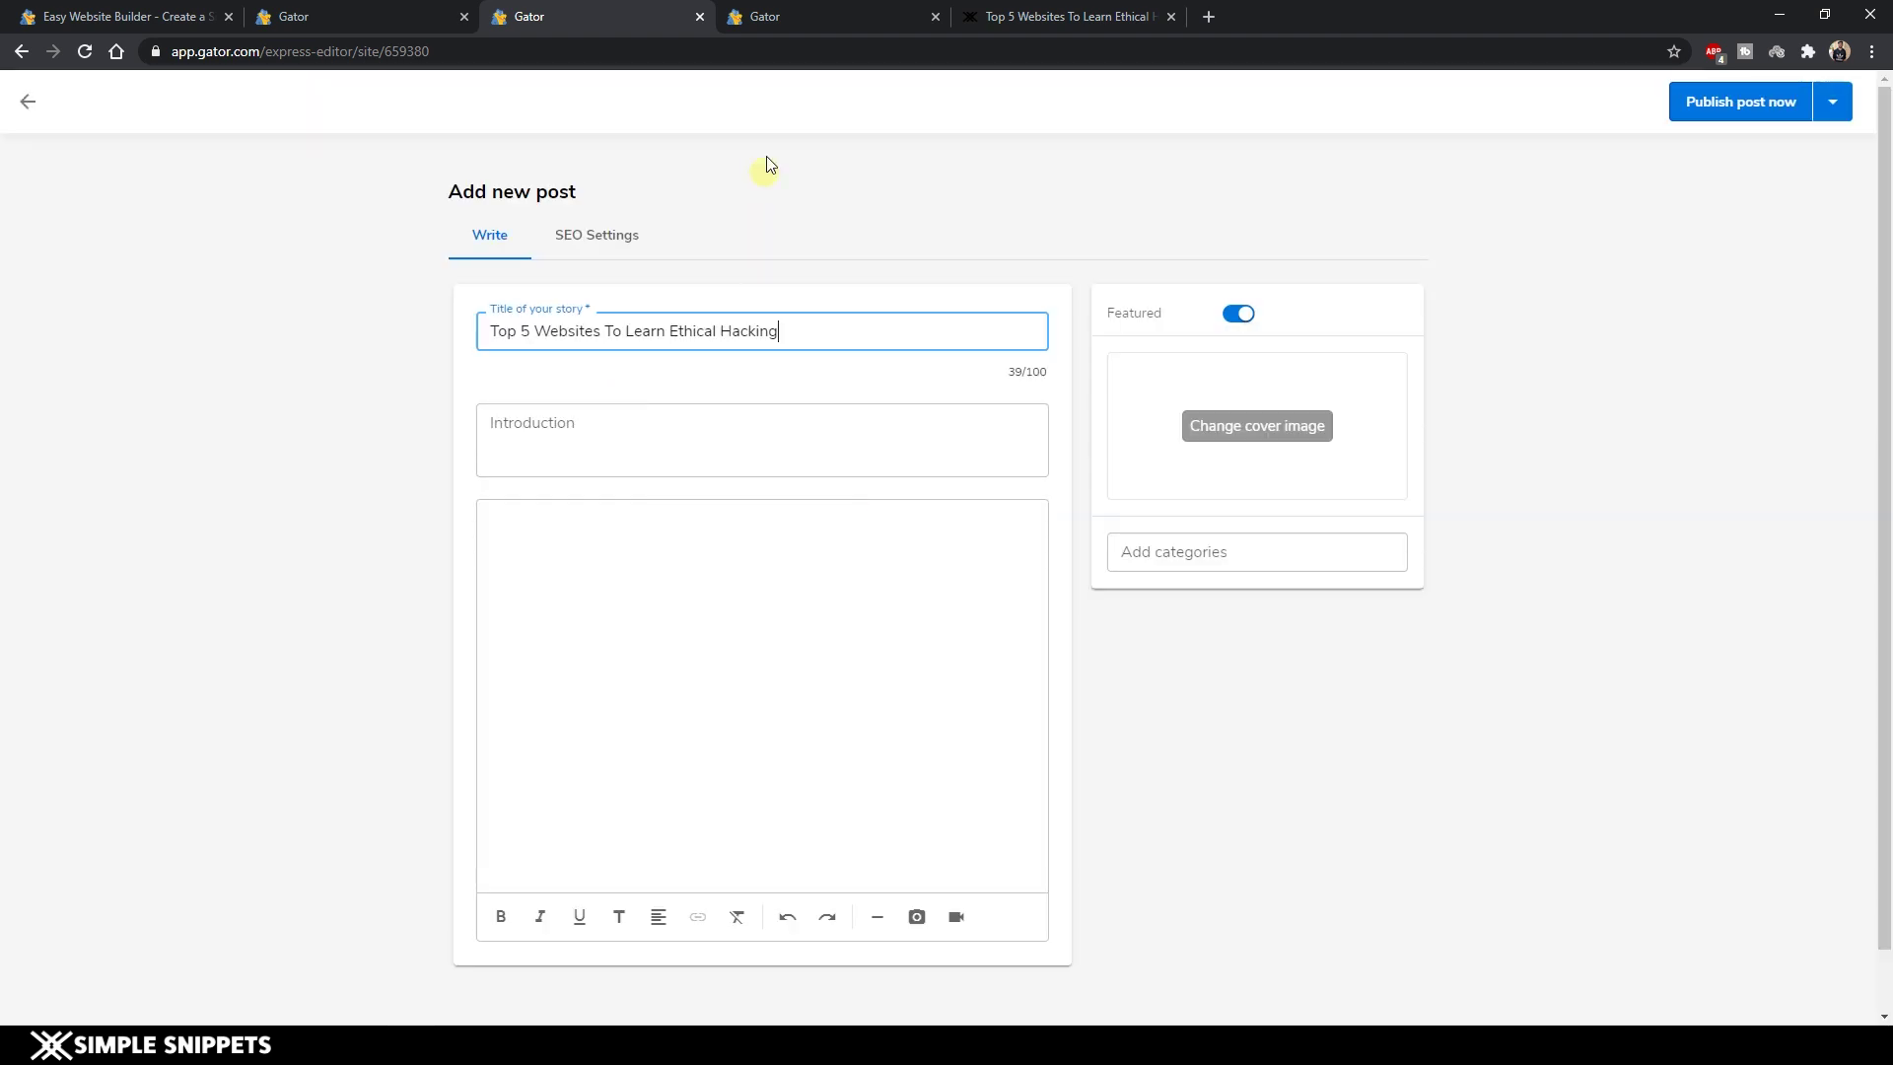
Copy the article text from Simple Snippets and paste it into the post body.
{"action": "left_click", "coordinate": [1073, 16]}
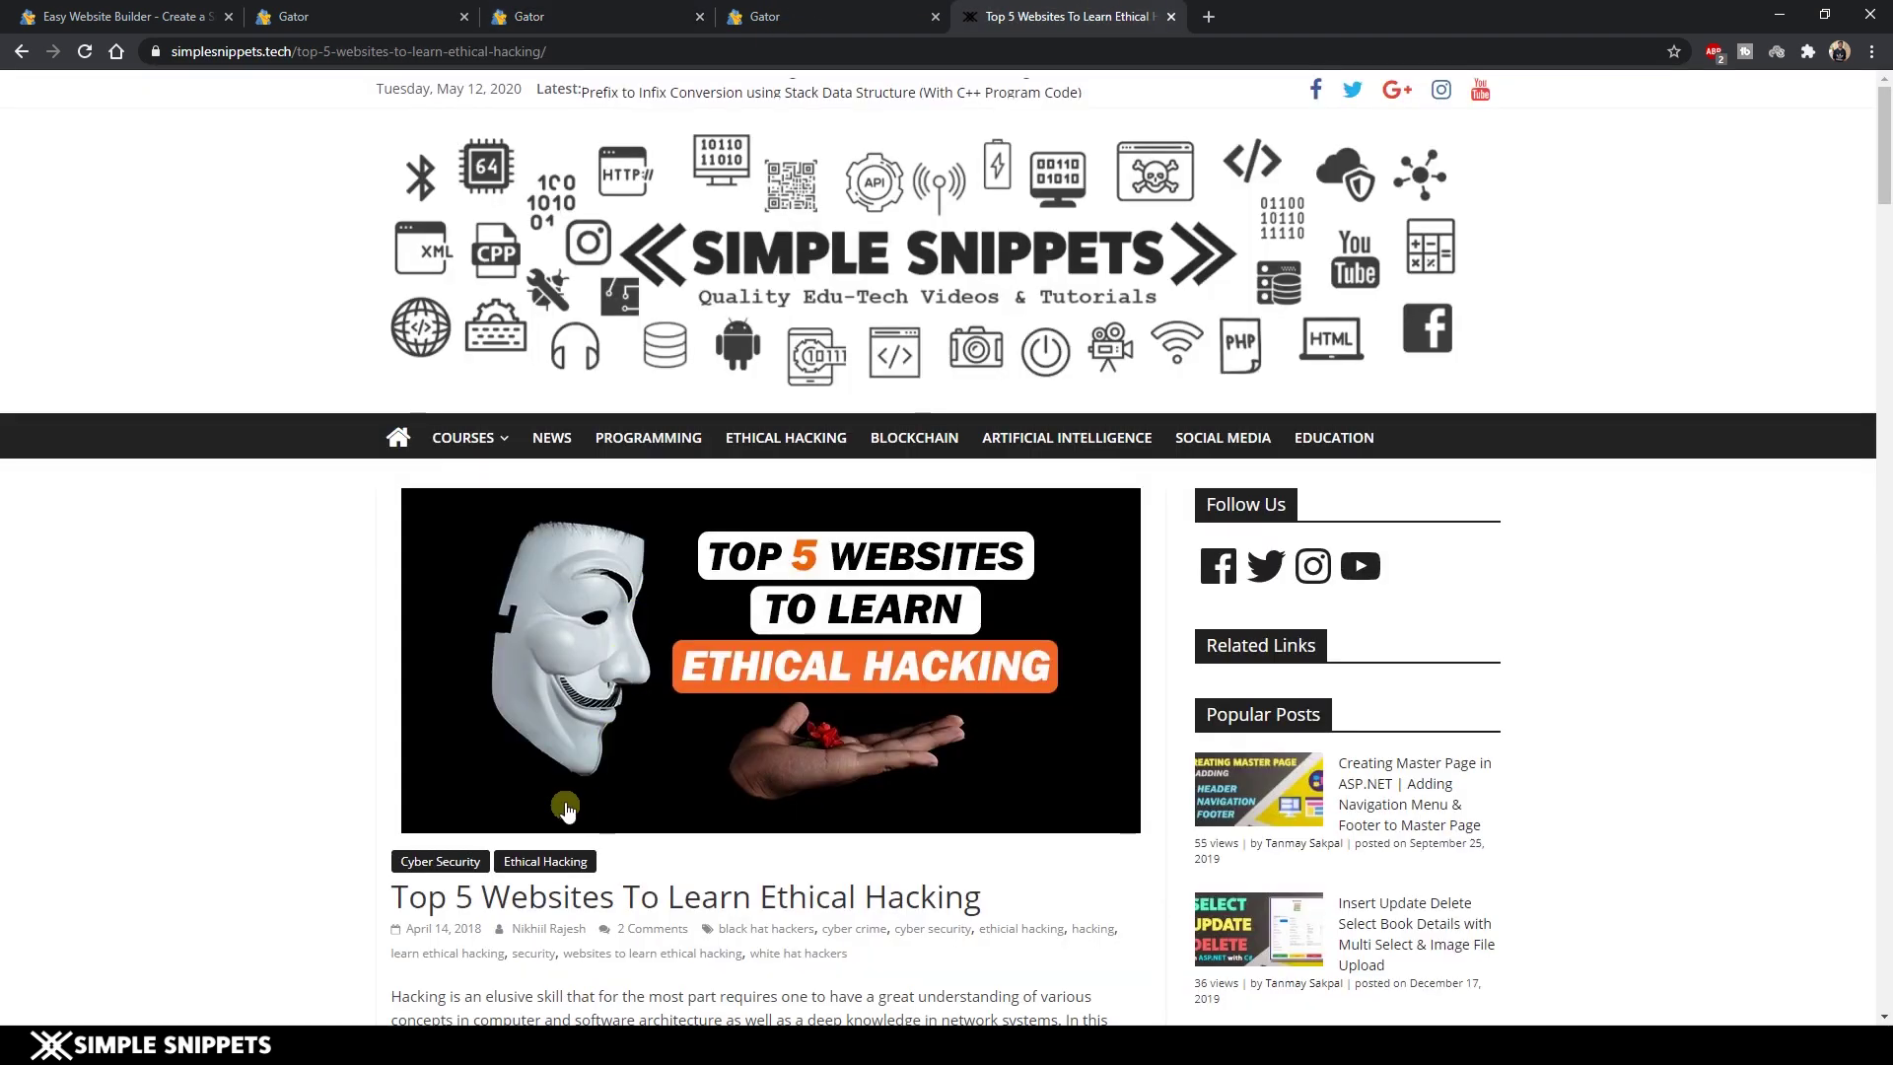
{"action": "scroll", "coordinate": [567, 808], "scroll_direction": "down", "scroll_amount": 5}
{"action": "left_click_drag", "start_coordinate": [392, 499], "coordinate": [880, 504]}
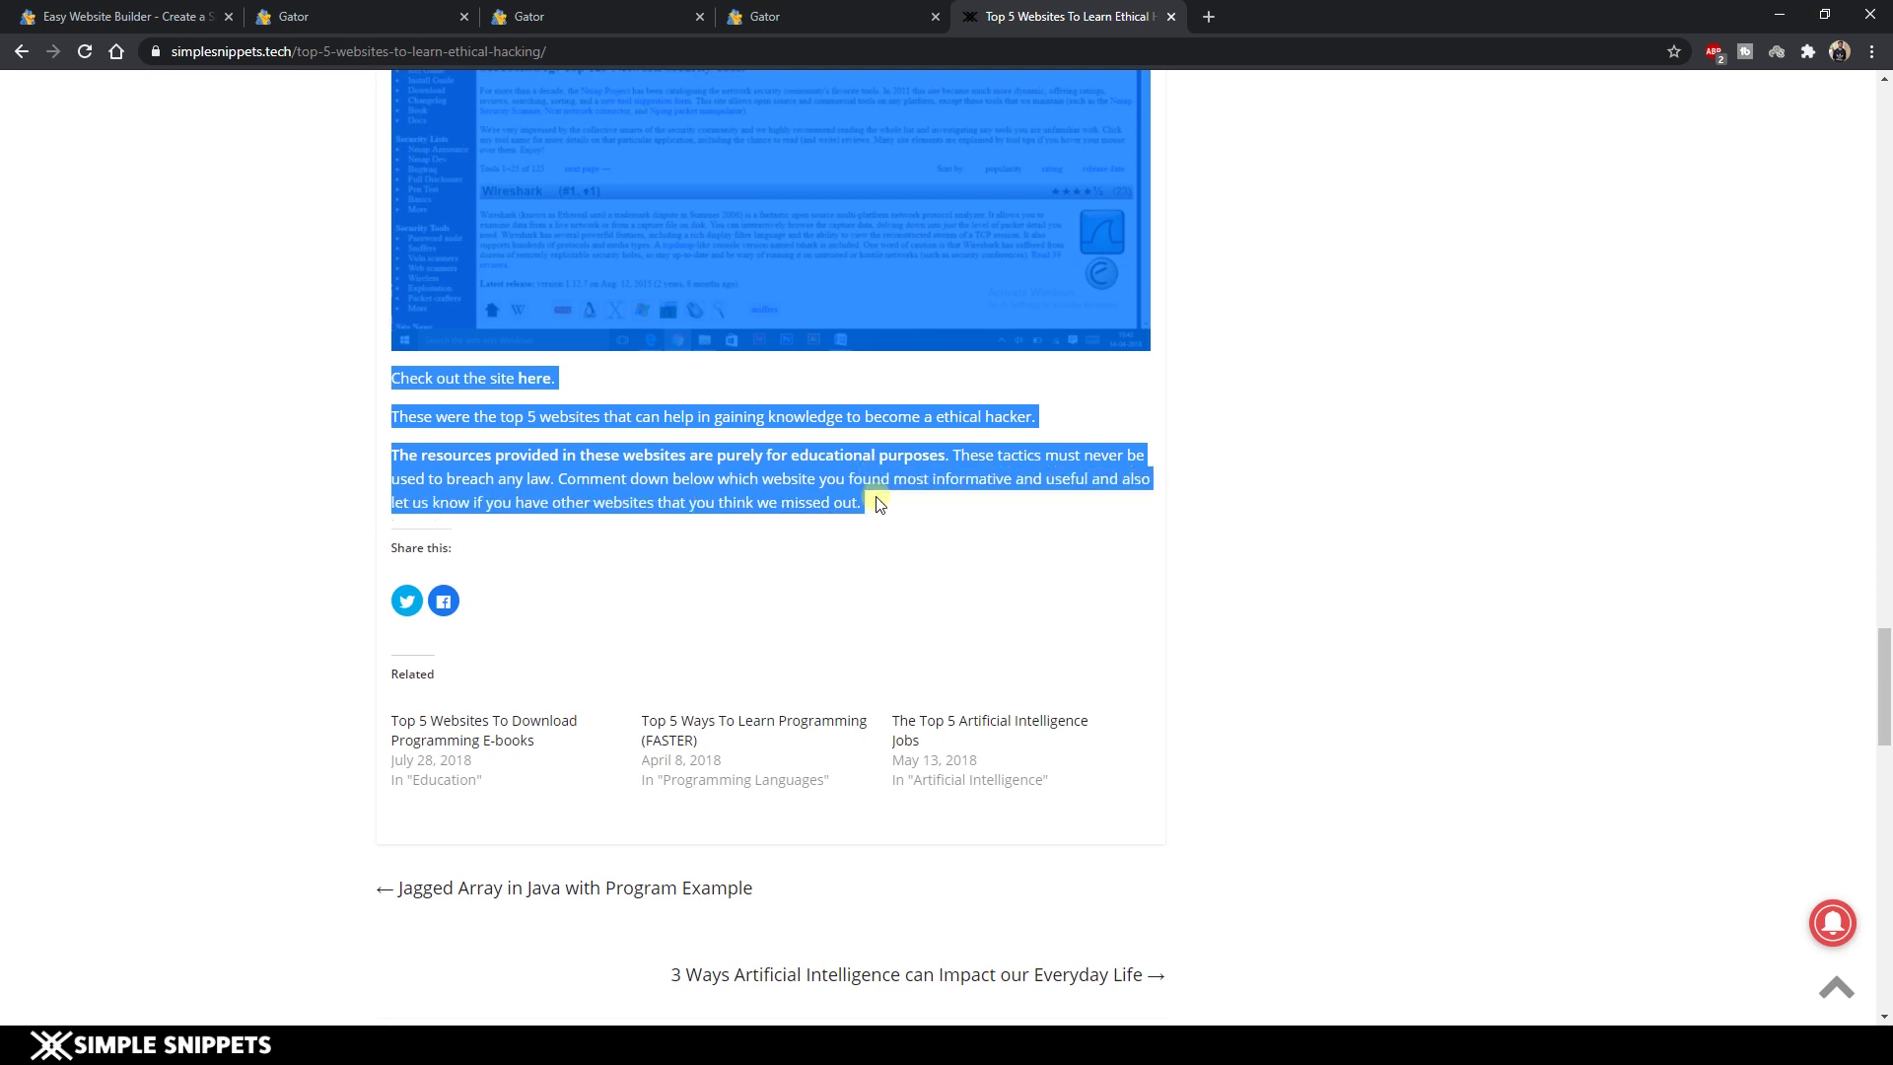
{"action": "left_click", "coordinate": [648, 8]}
{"action": "left_click", "coordinate": [571, 584]}
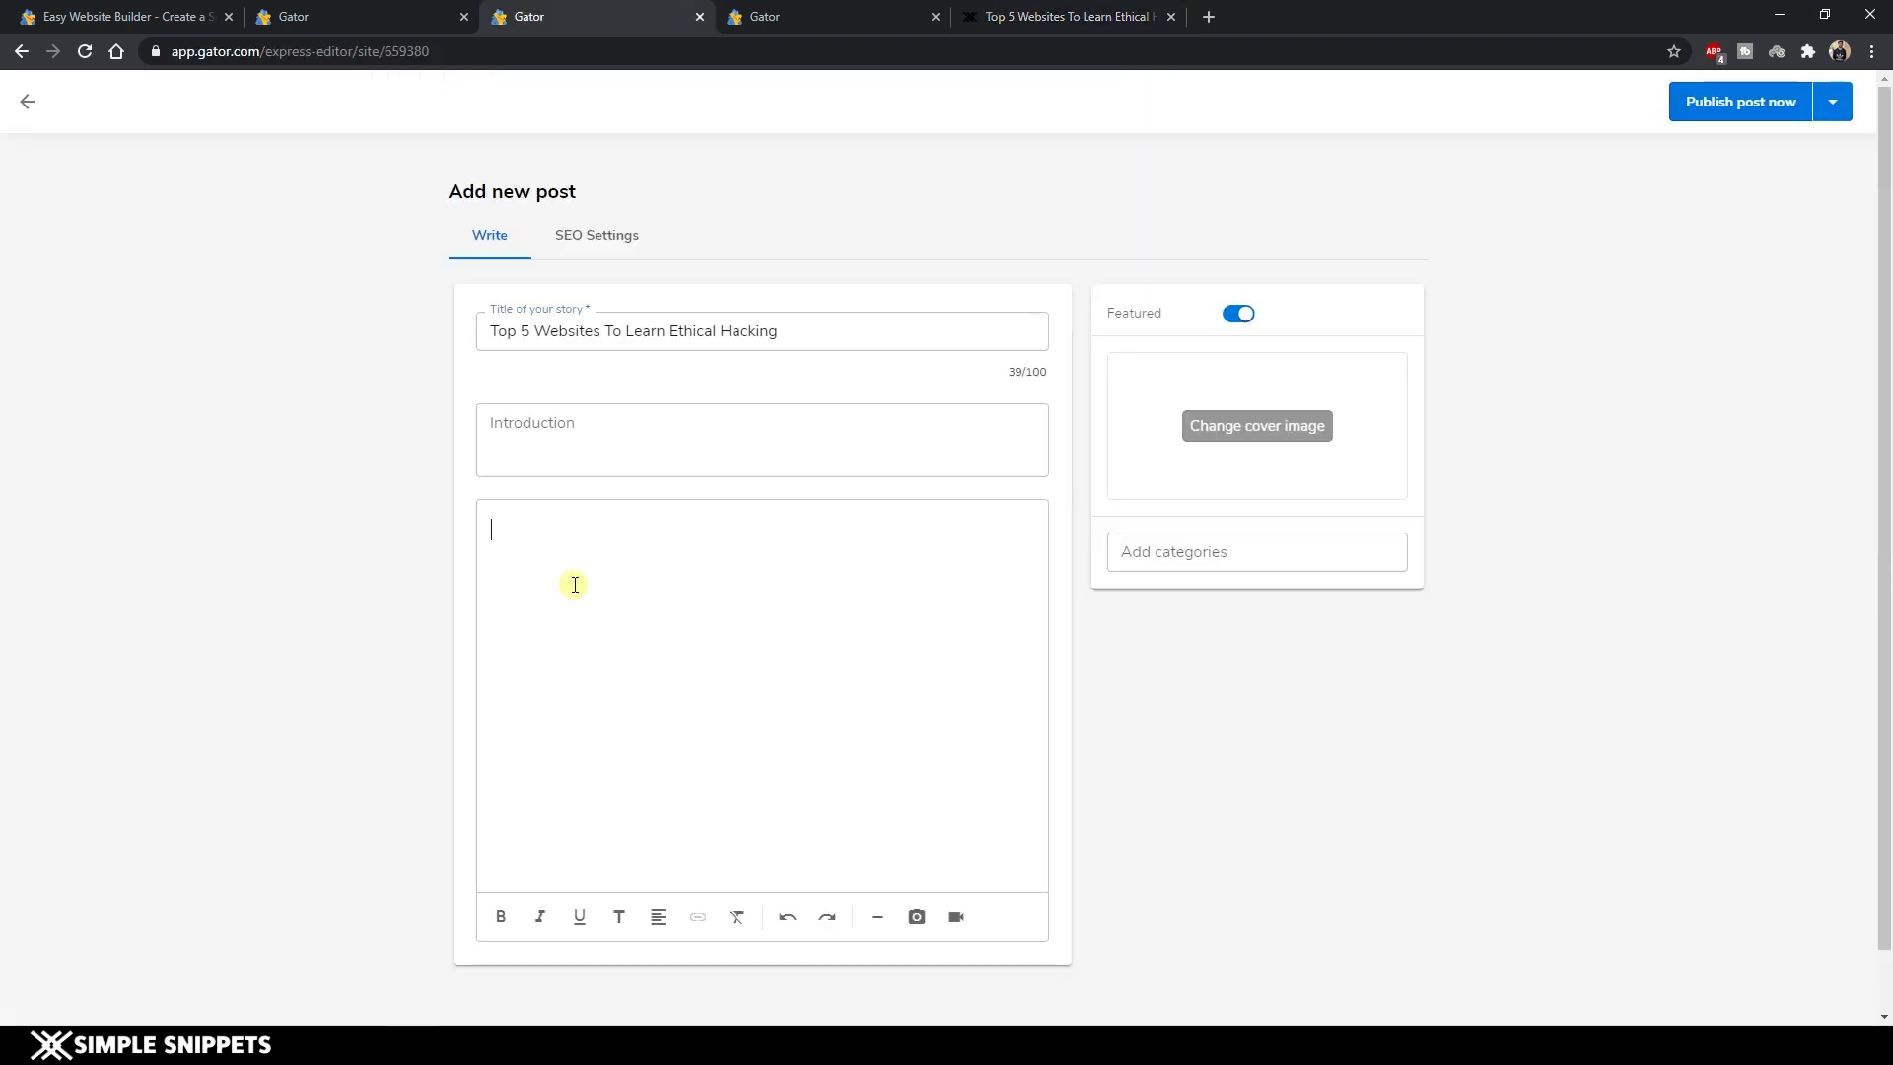
{"action": "key", "text": "ctrl+v"}
Enter the post introduction 'Learn about Ethical Hacking'.
{"action": "left_click", "coordinate": [561, 429]}
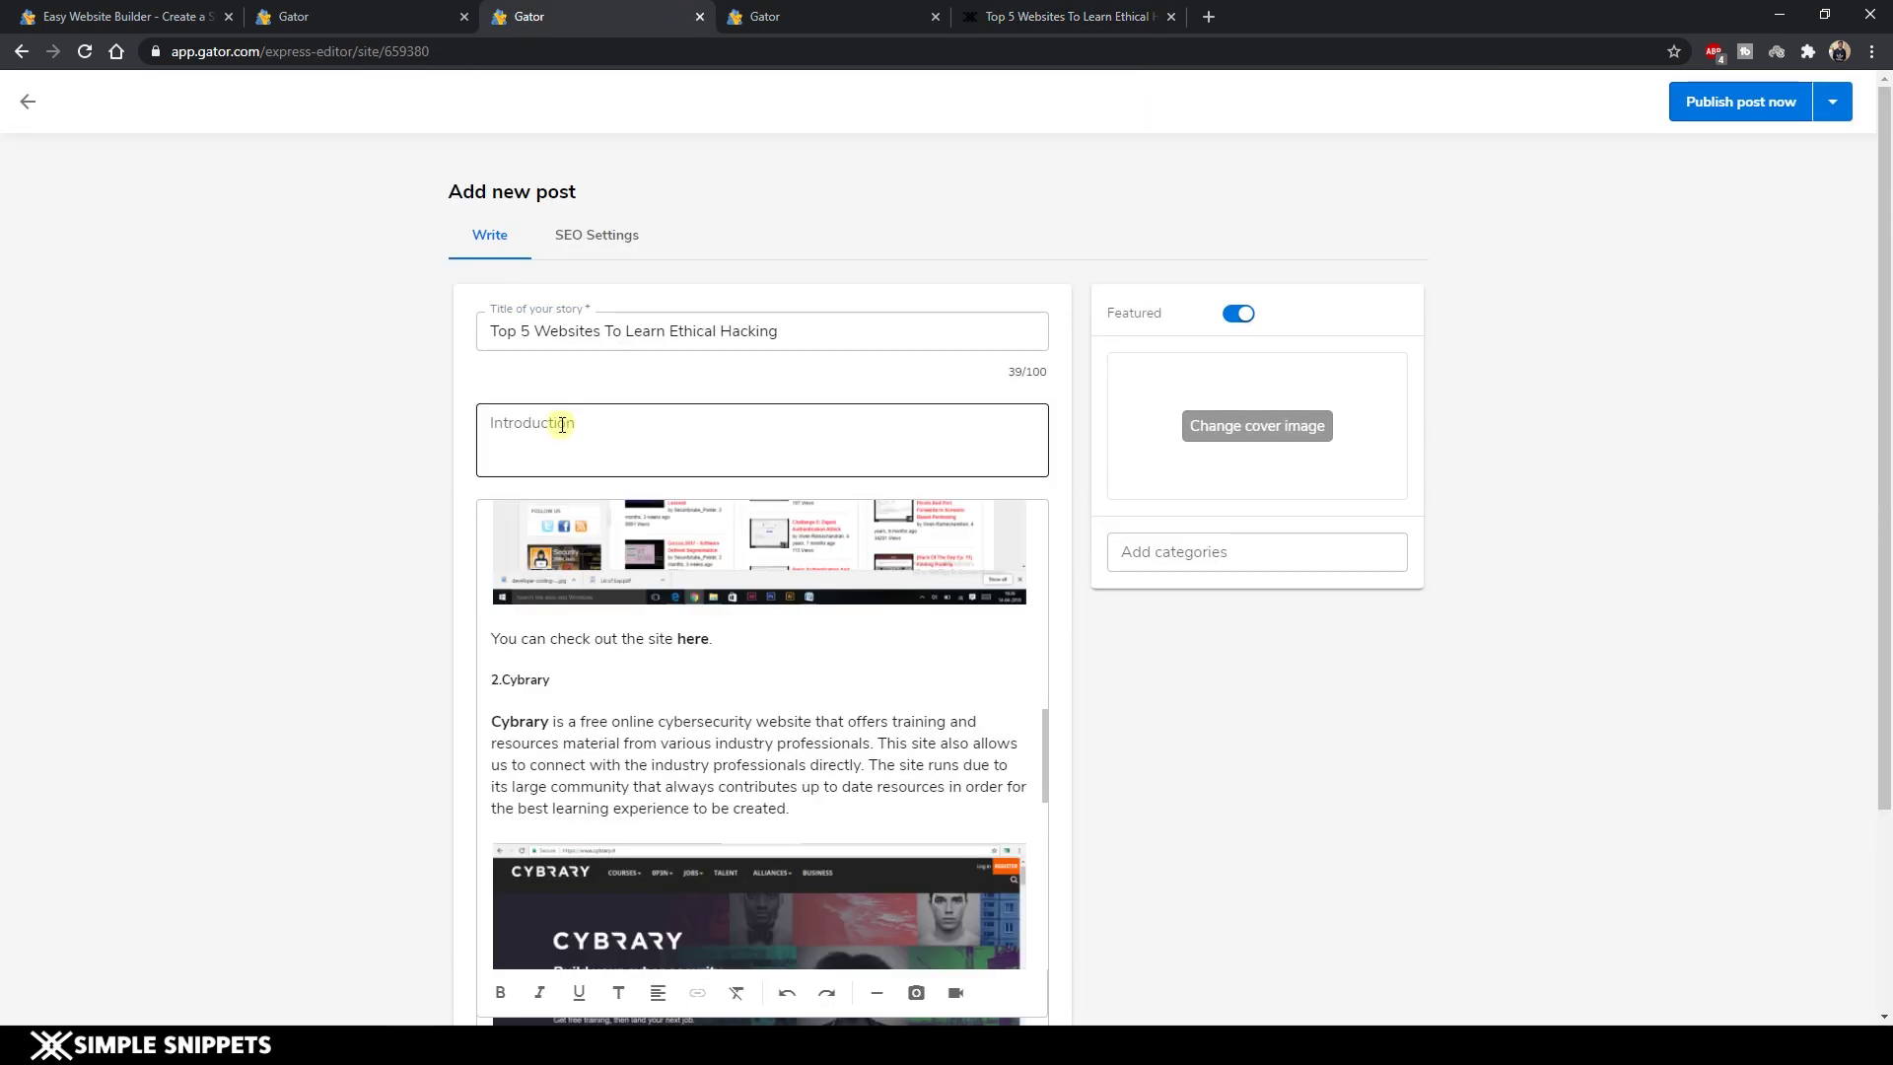
{"action": "type", "text": "K"}
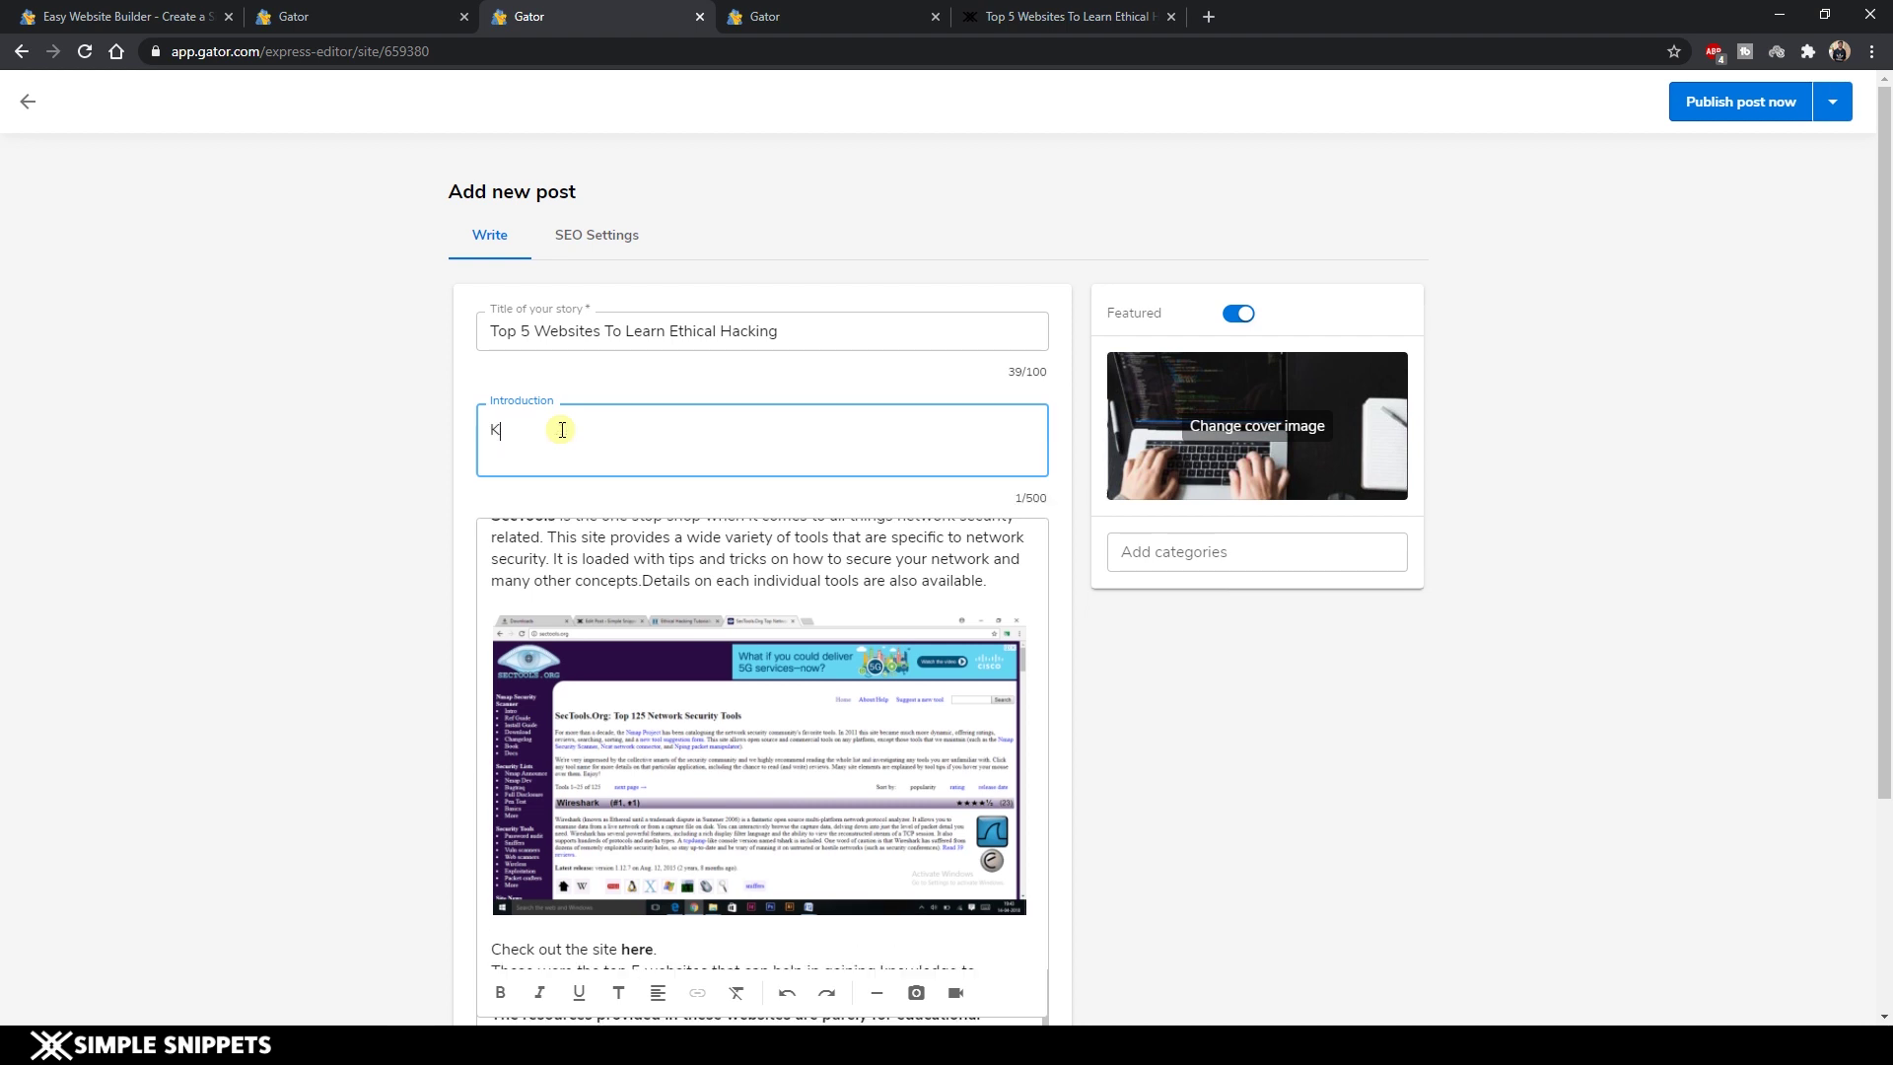
{"action": "key", "text": "BackSpace"}
{"action": "key", "text": "BackSpace"}
{"action": "type", "text": "Le"}
Create and assign a new 'ethical hacking' category to the post.
{"action": "left_click", "coordinate": [1241, 554]}
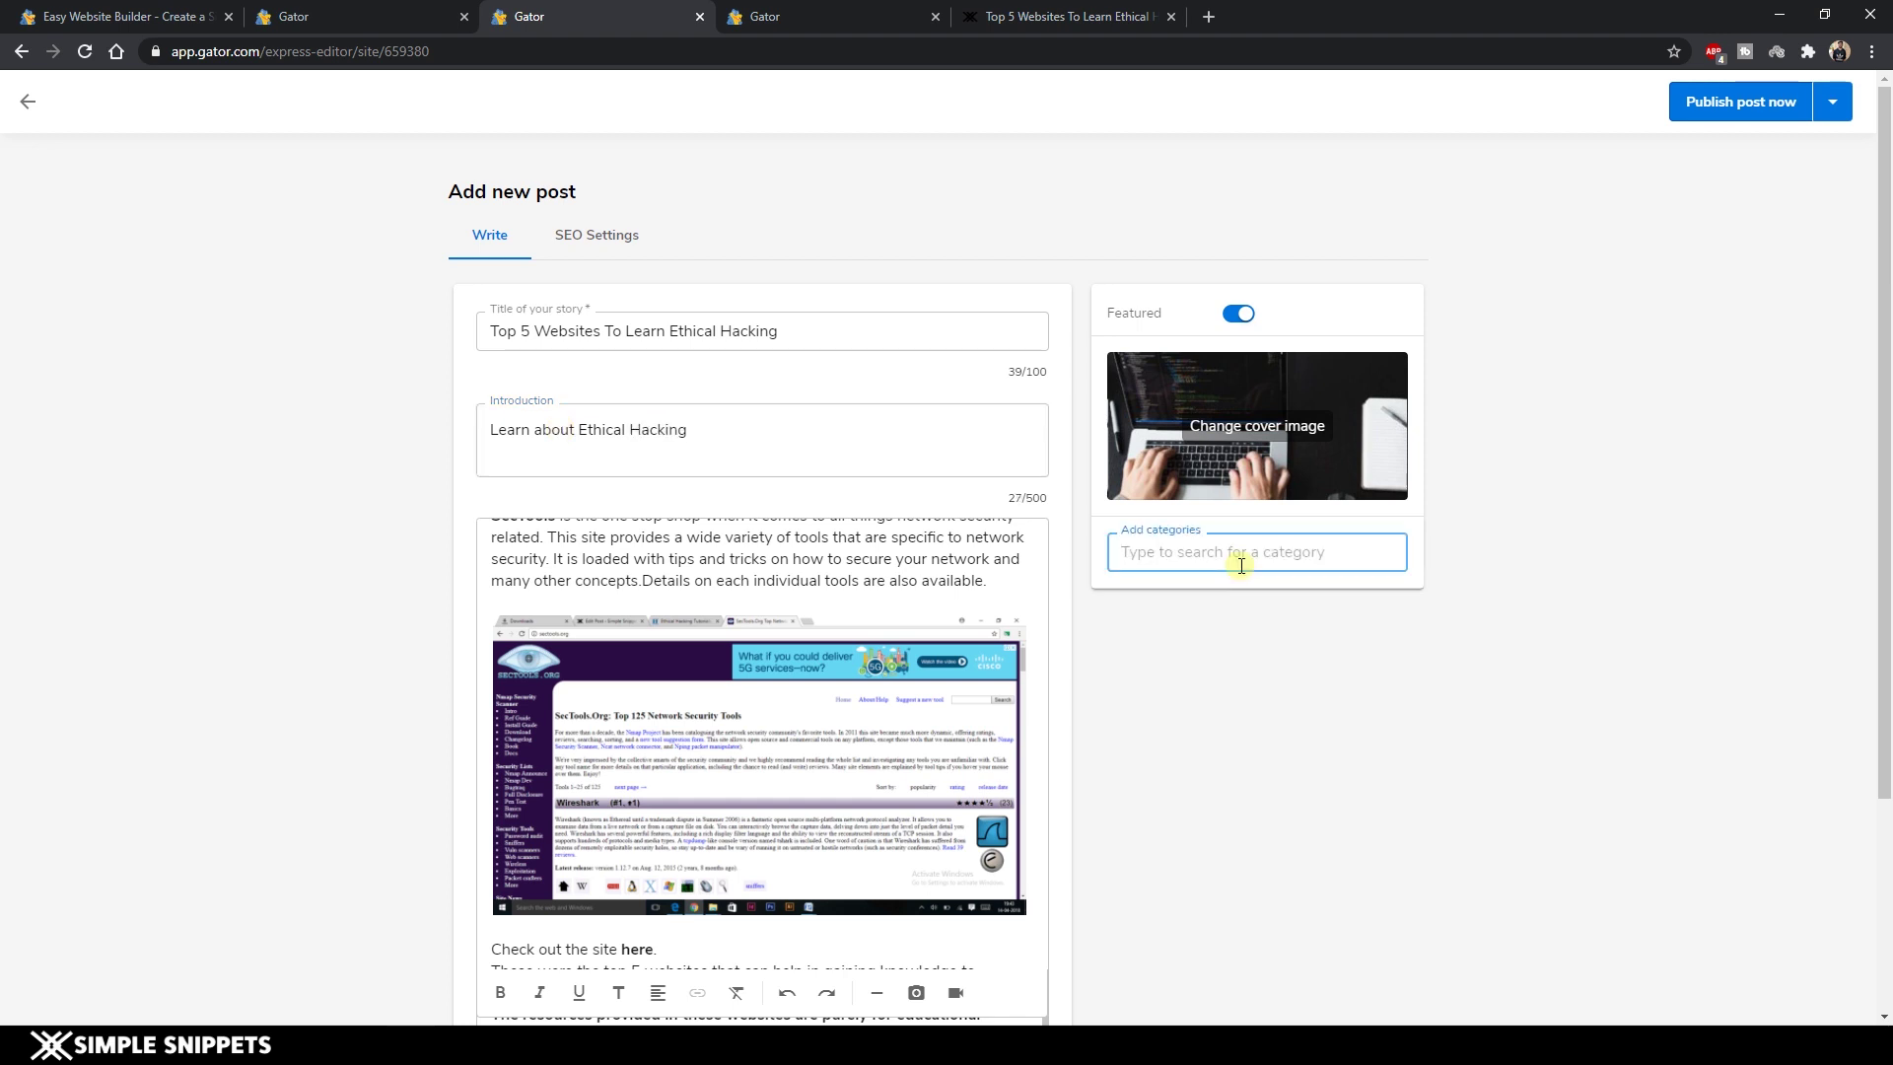
{"action": "type", "text": "ethical hacking"}
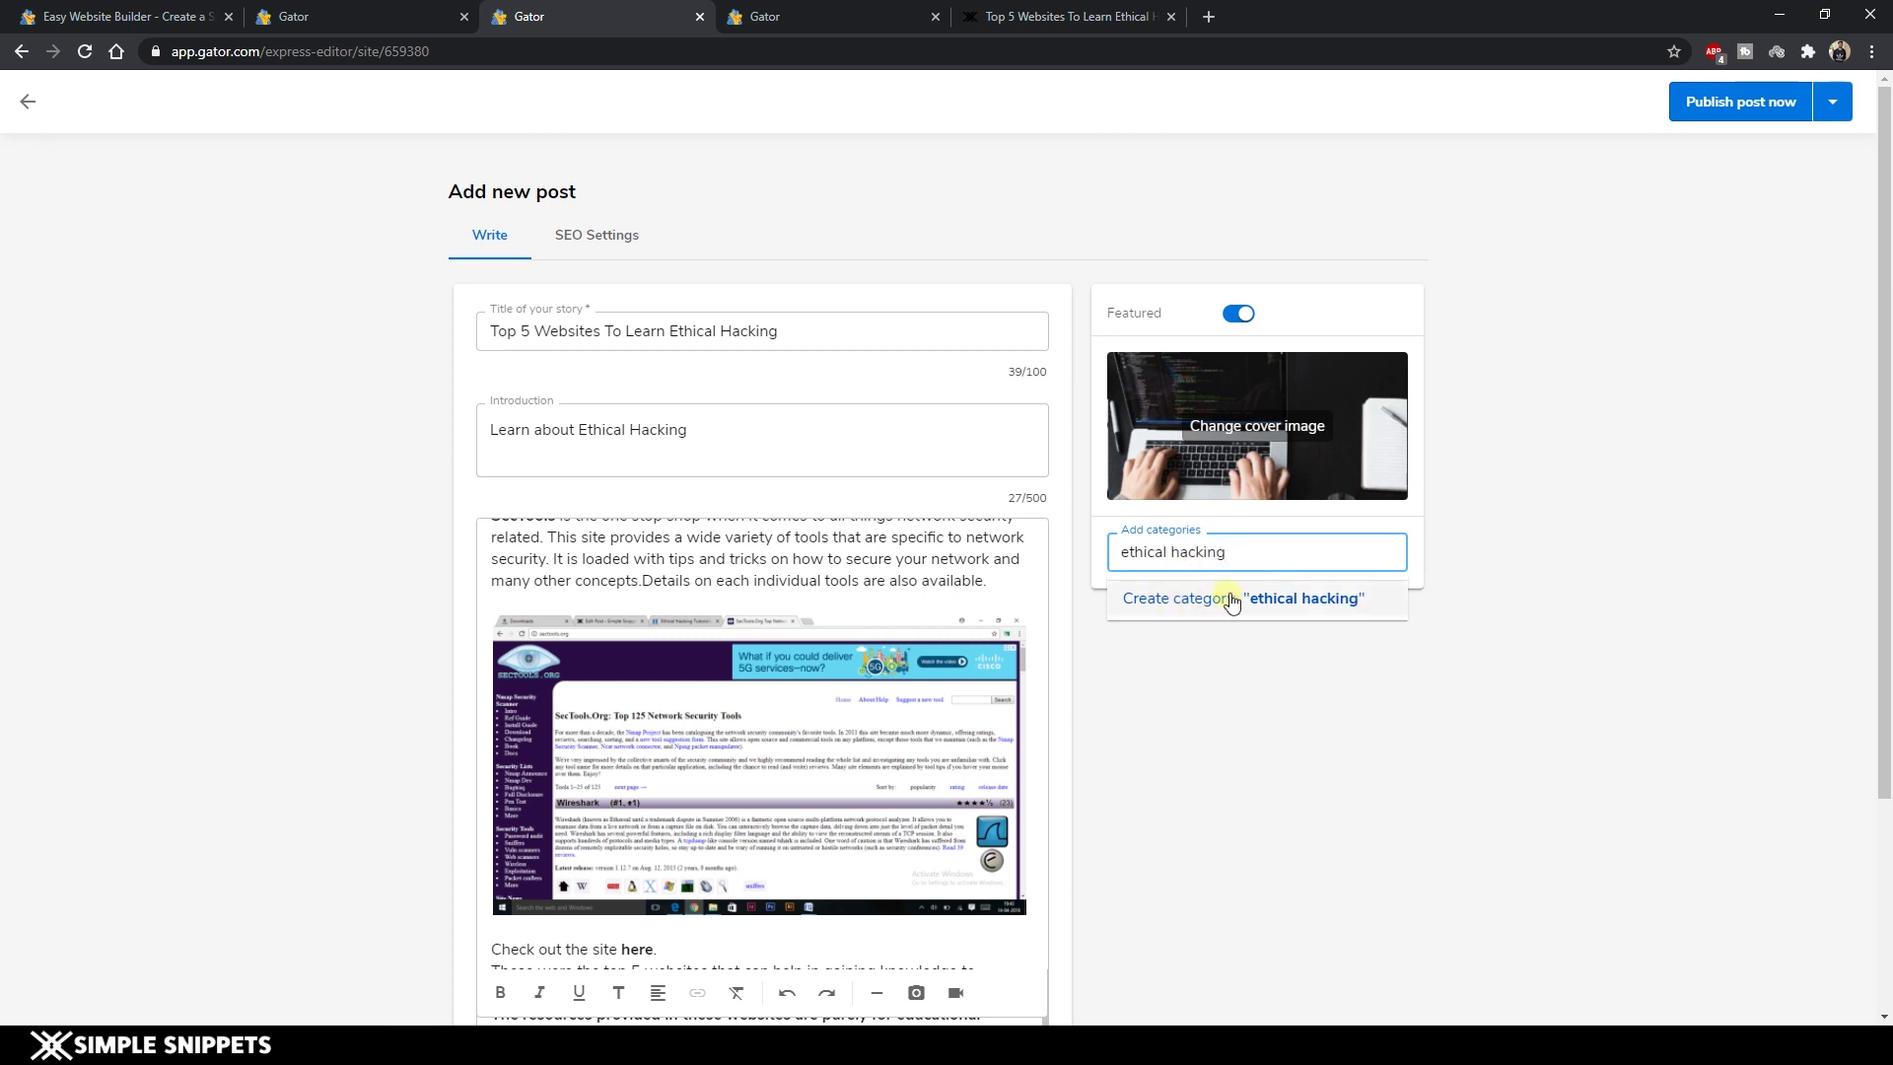
{"action": "left_click", "coordinate": [1270, 597]}
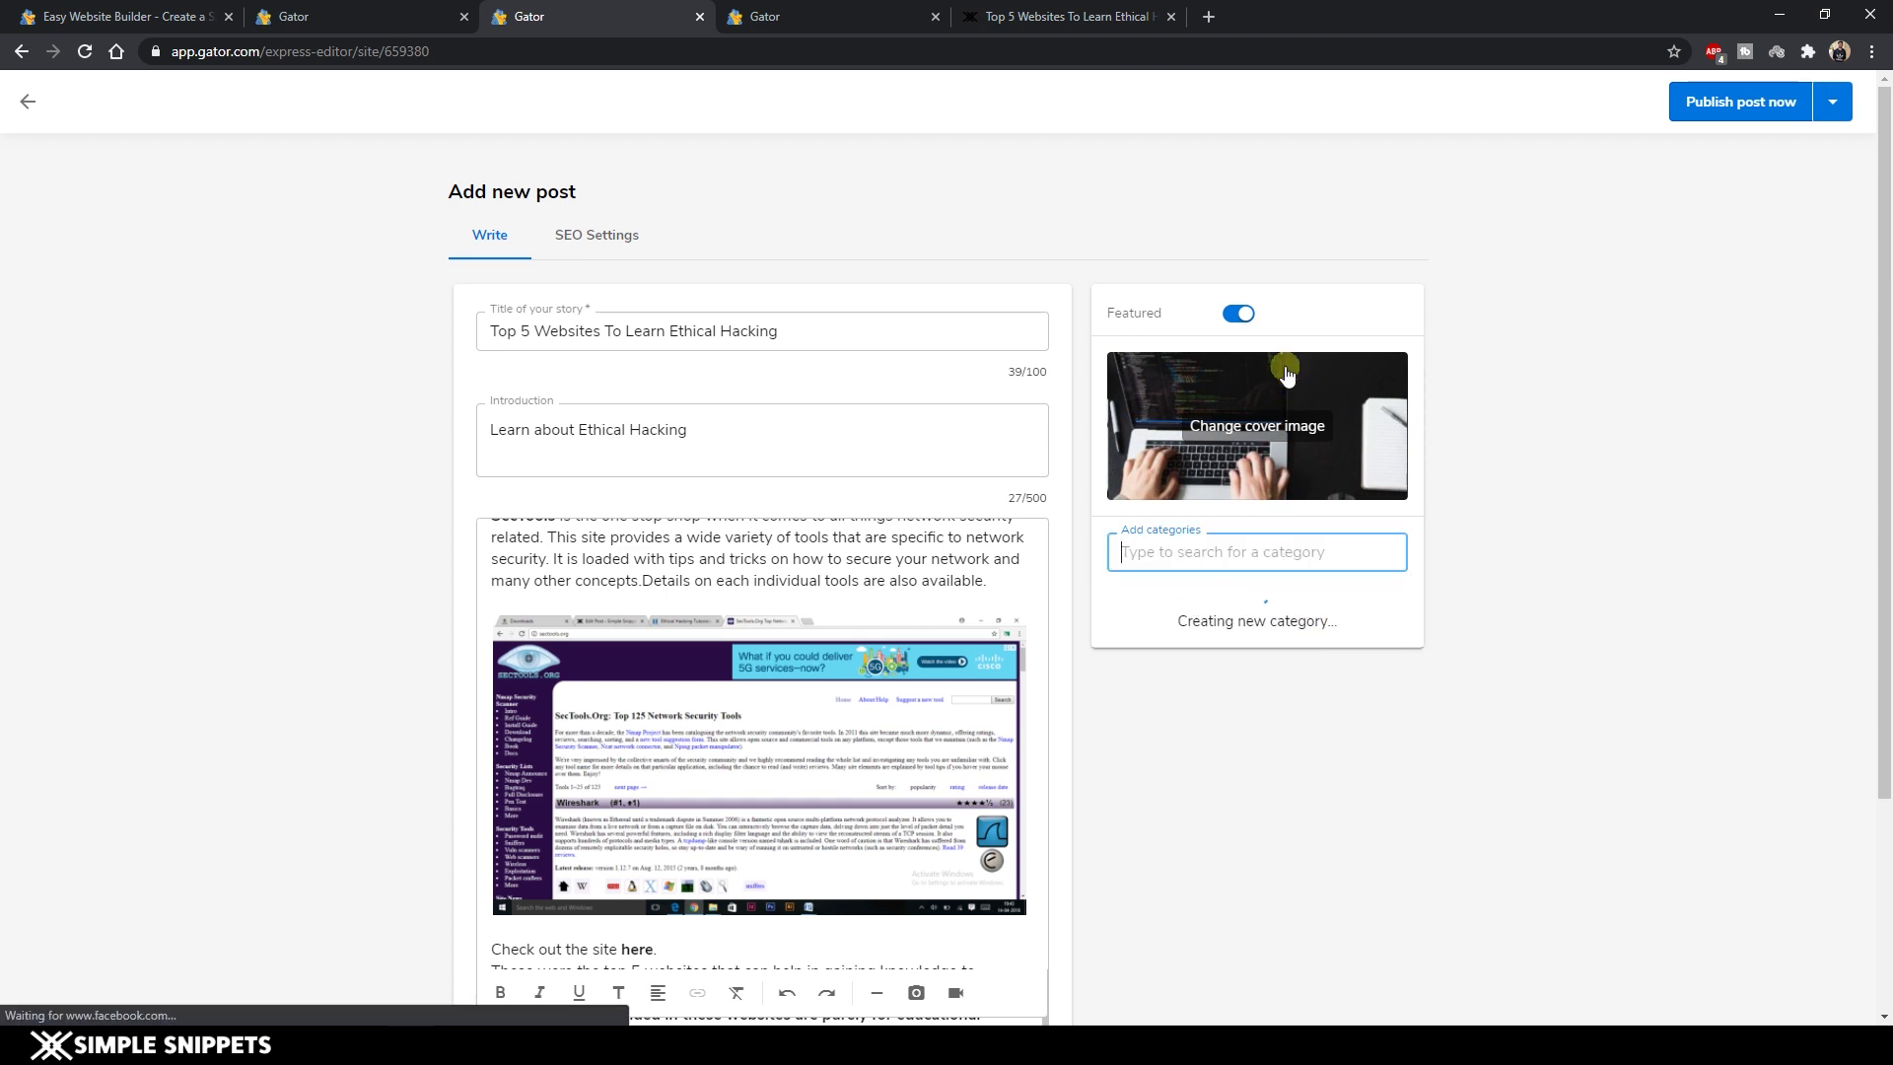
Set the cover image to the first Unsplash 'hacking' result, a dark code-on-screen photo.
{"action": "left_click", "coordinate": [1260, 434]}
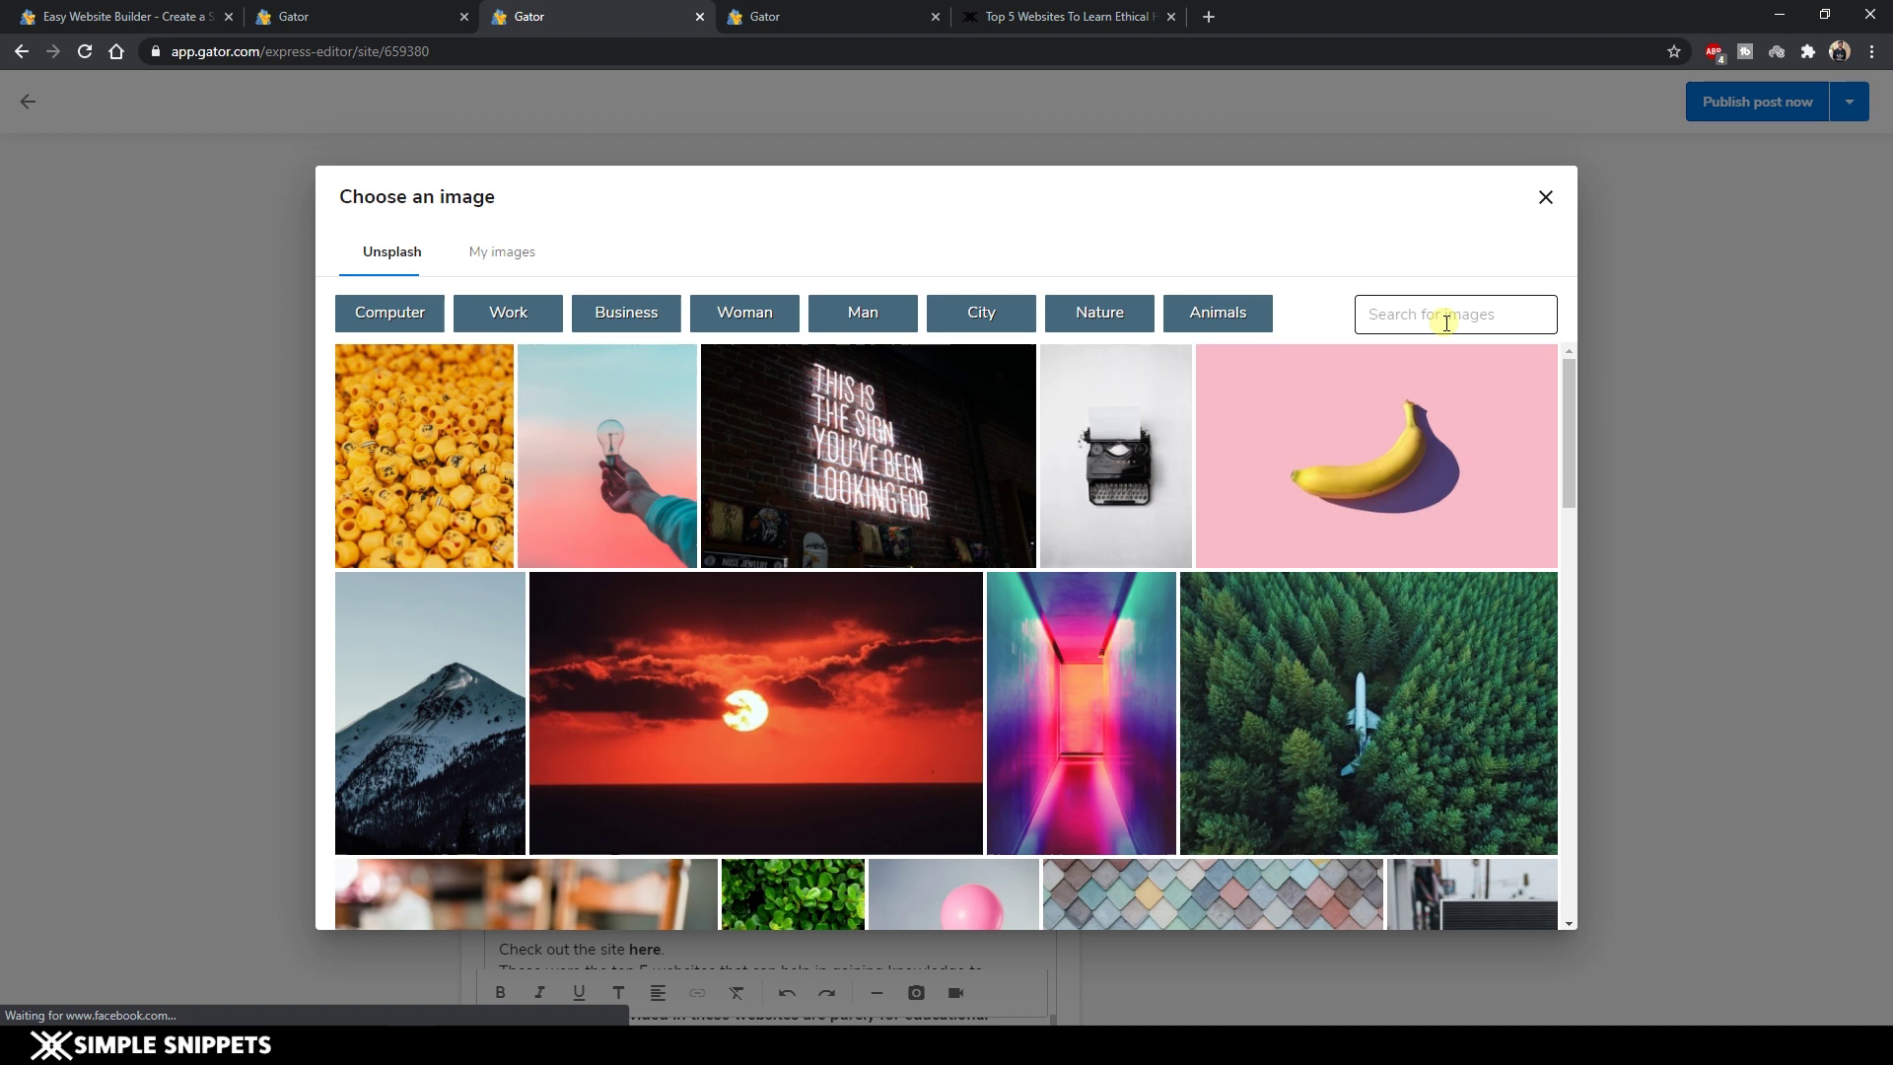
{"action": "left_click", "coordinate": [1446, 322]}
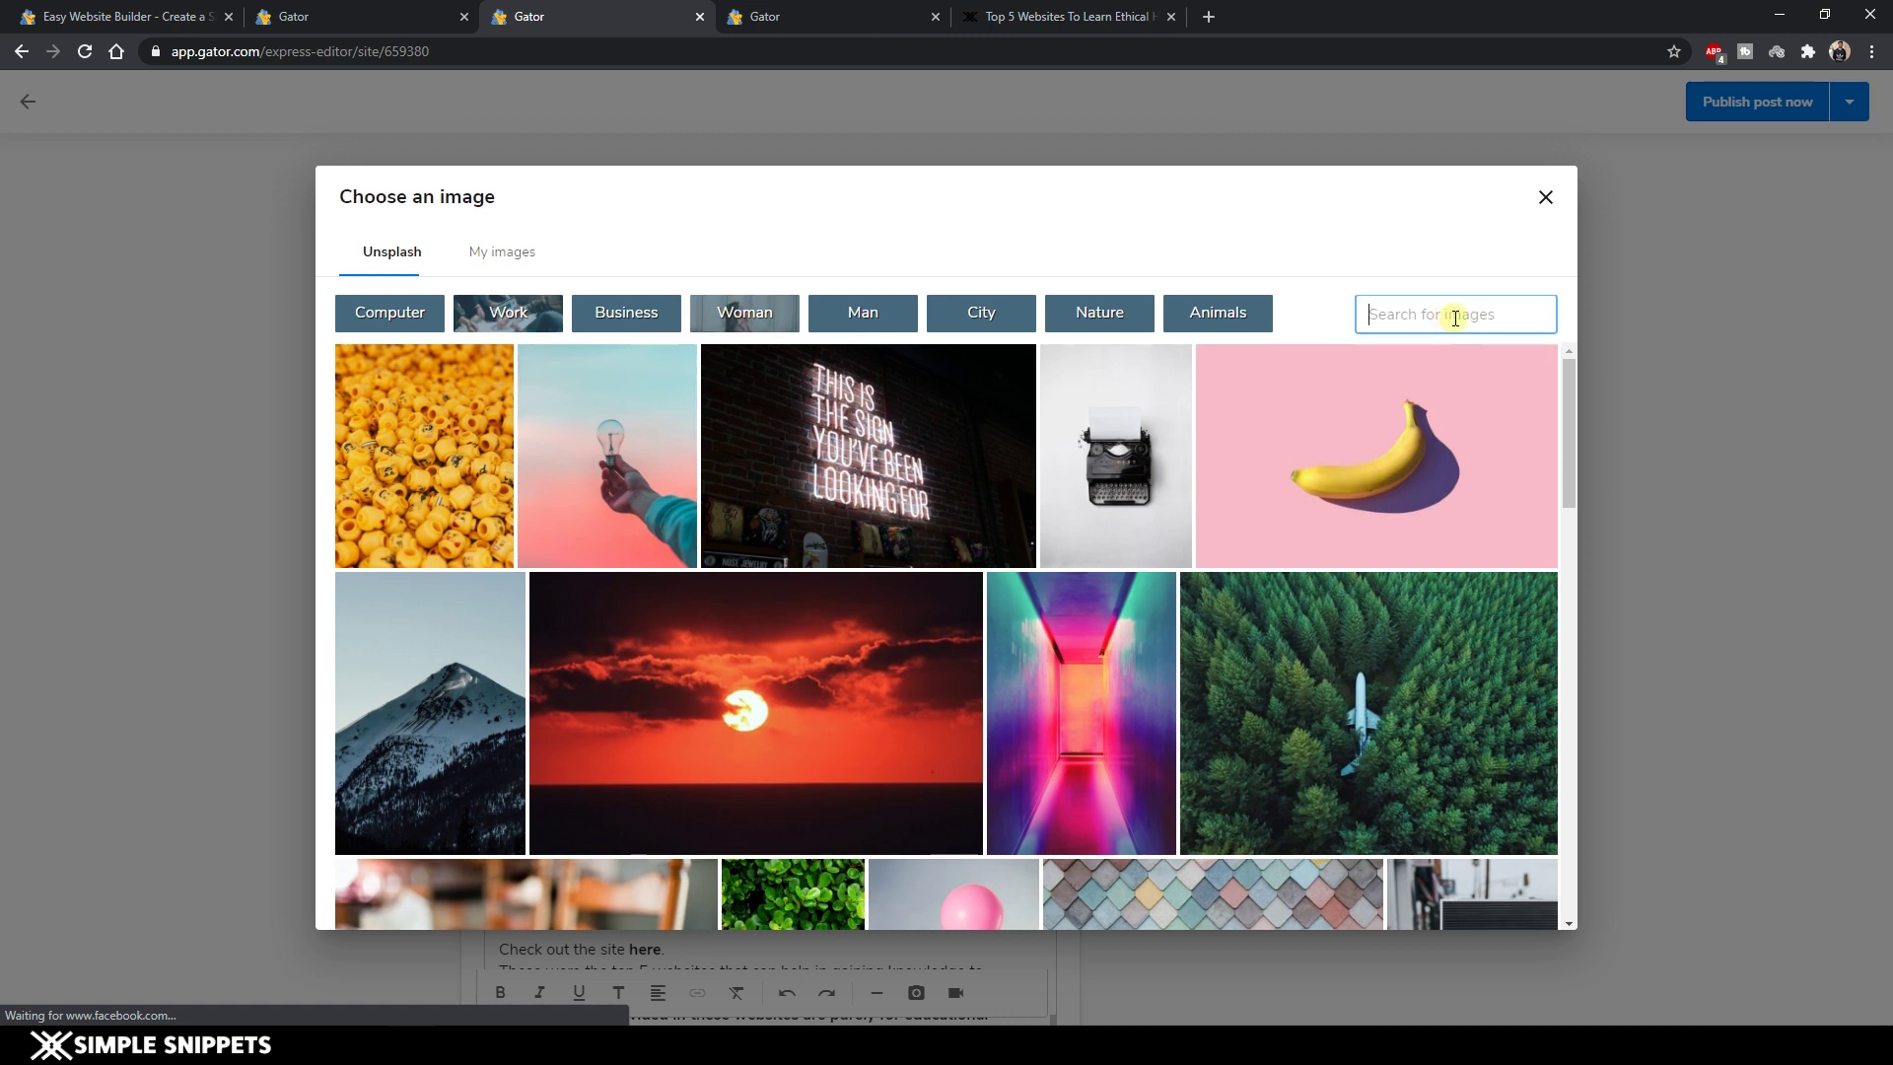
{"action": "type", "text": "hacking"}
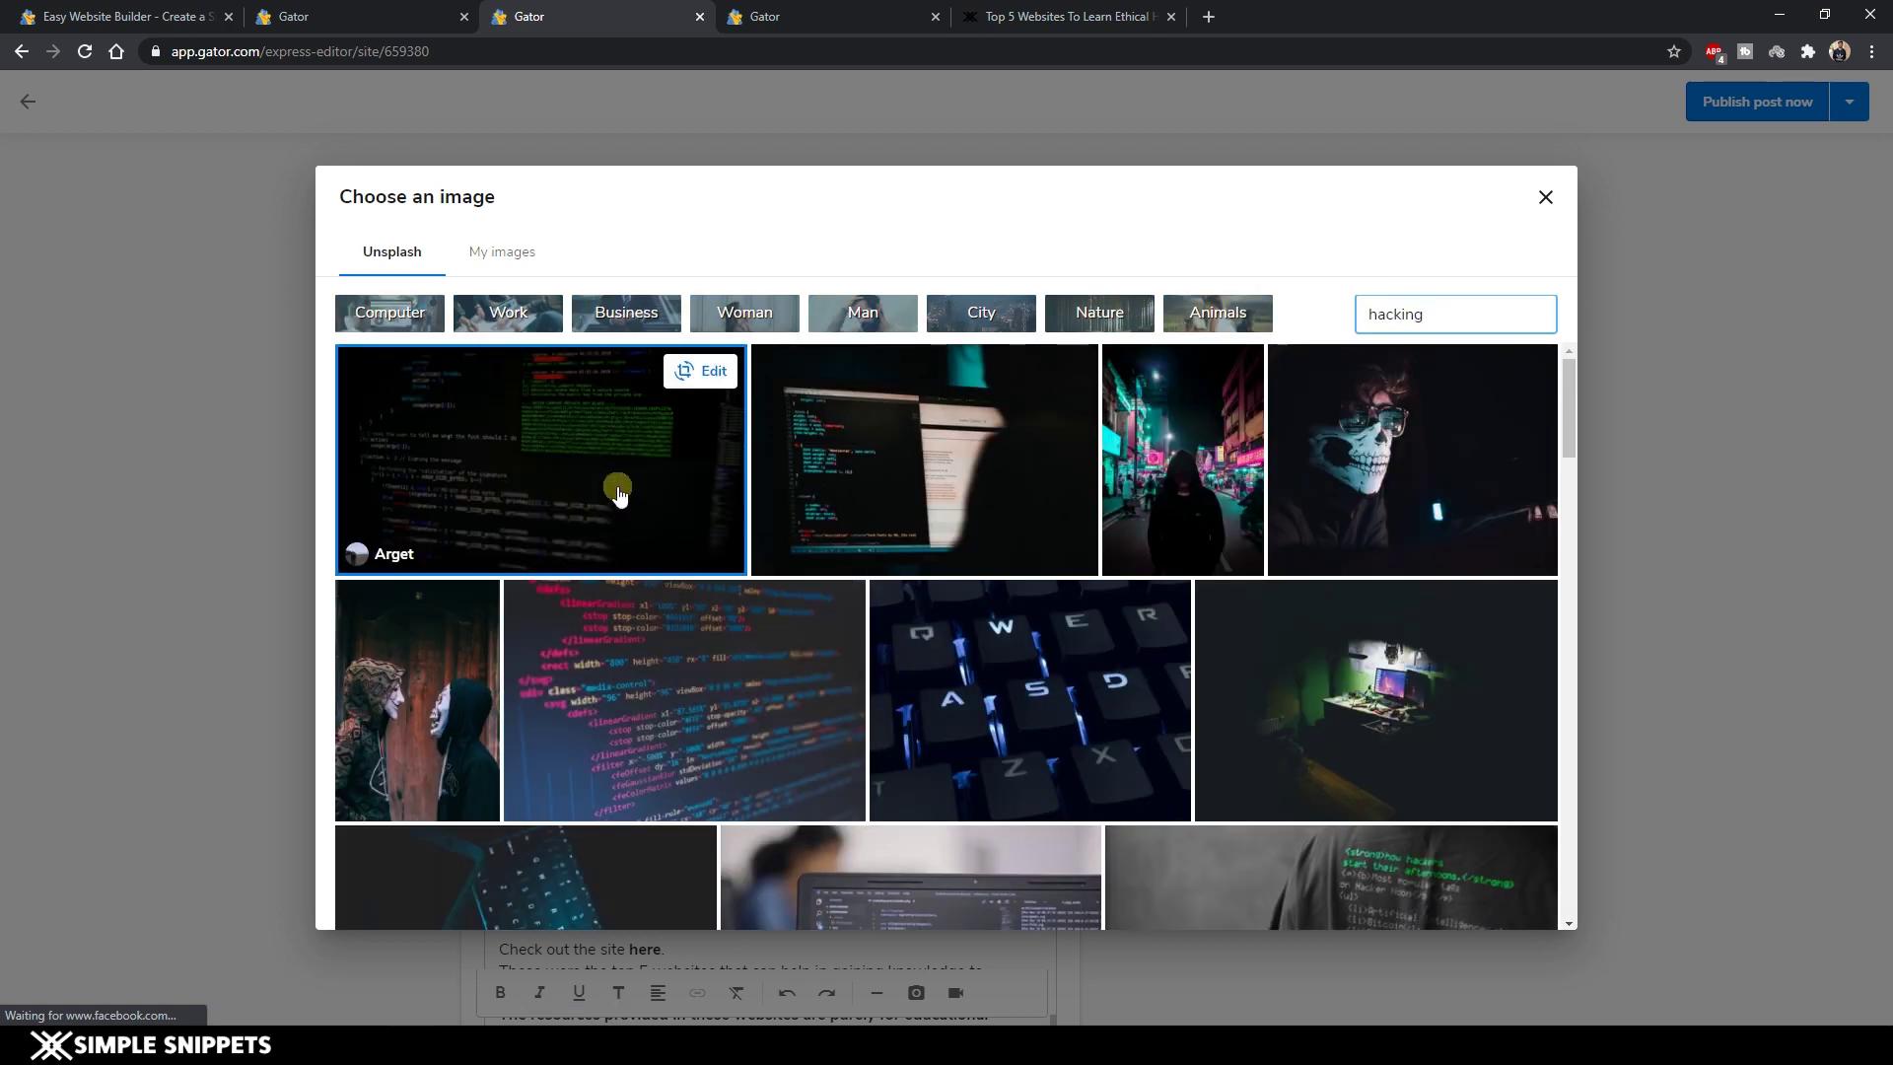
{"action": "left_click", "coordinate": [619, 496]}
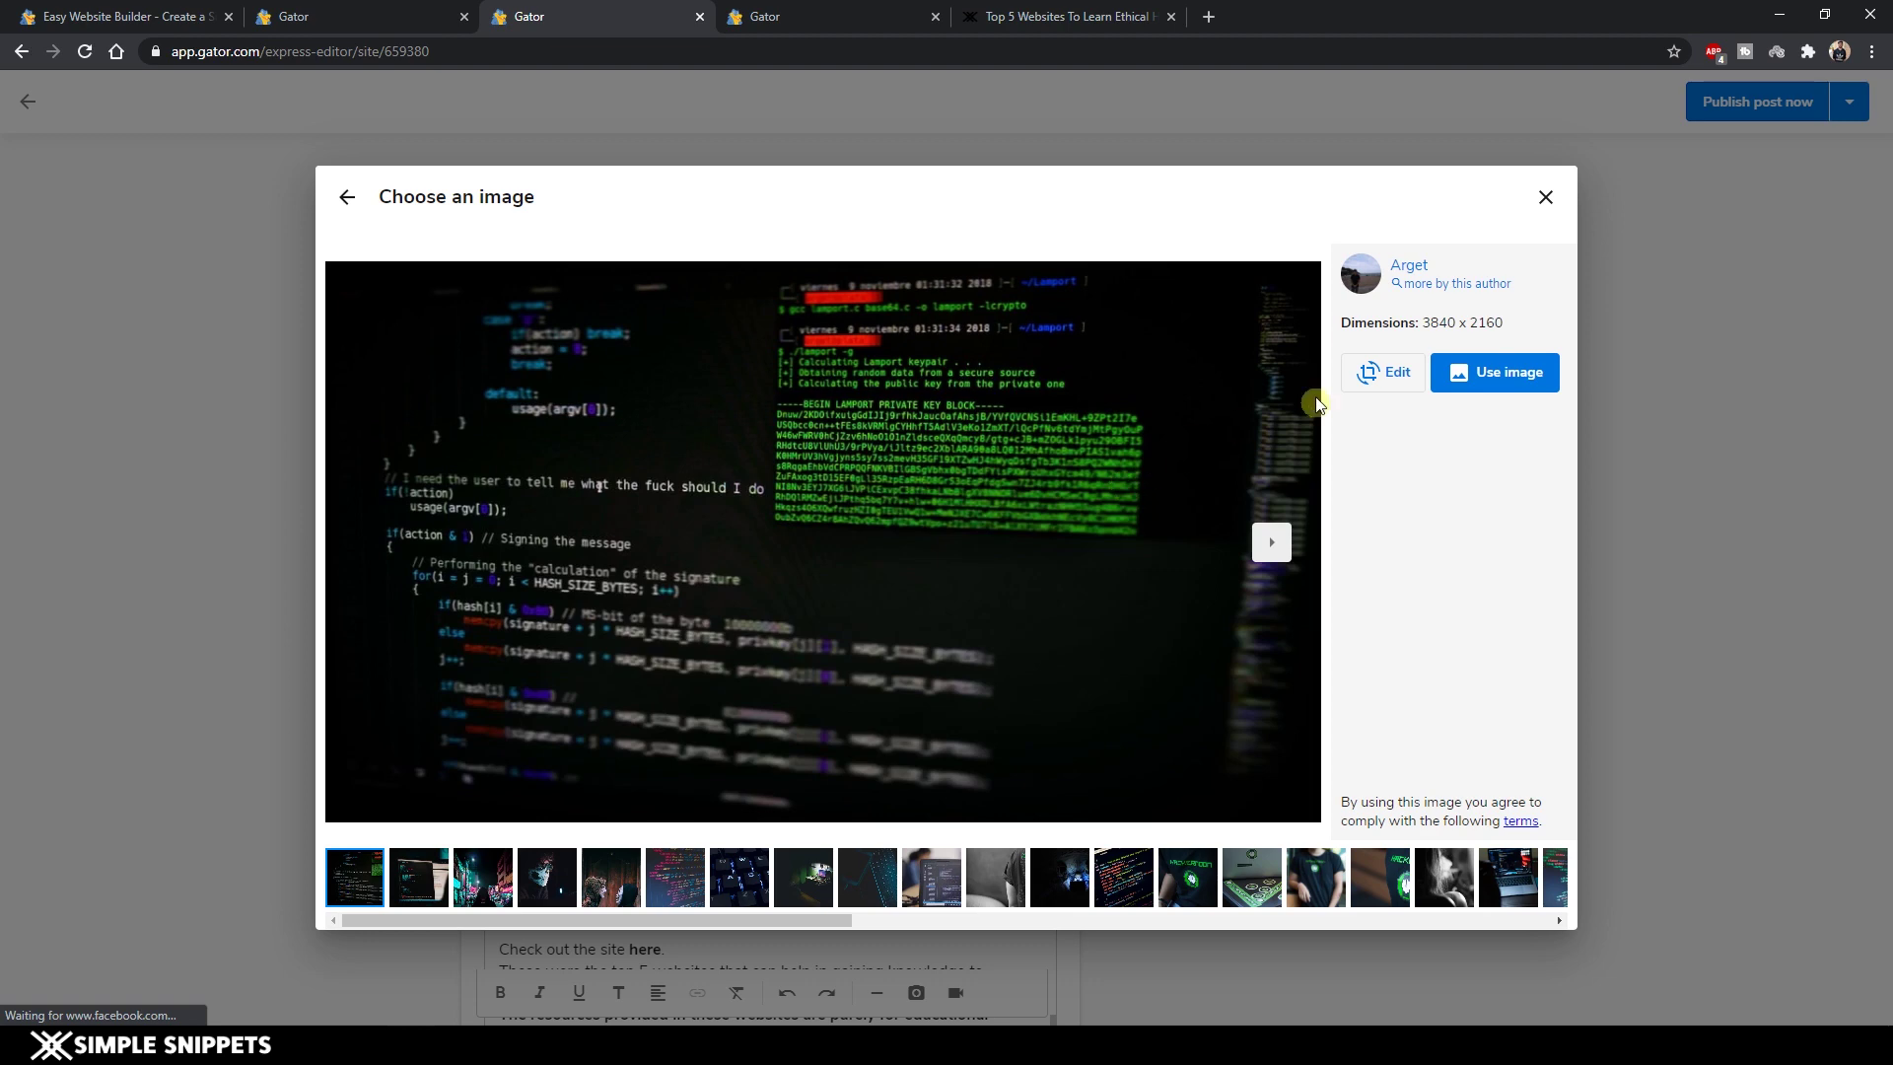
{"action": "left_click", "coordinate": [1612, 635]}
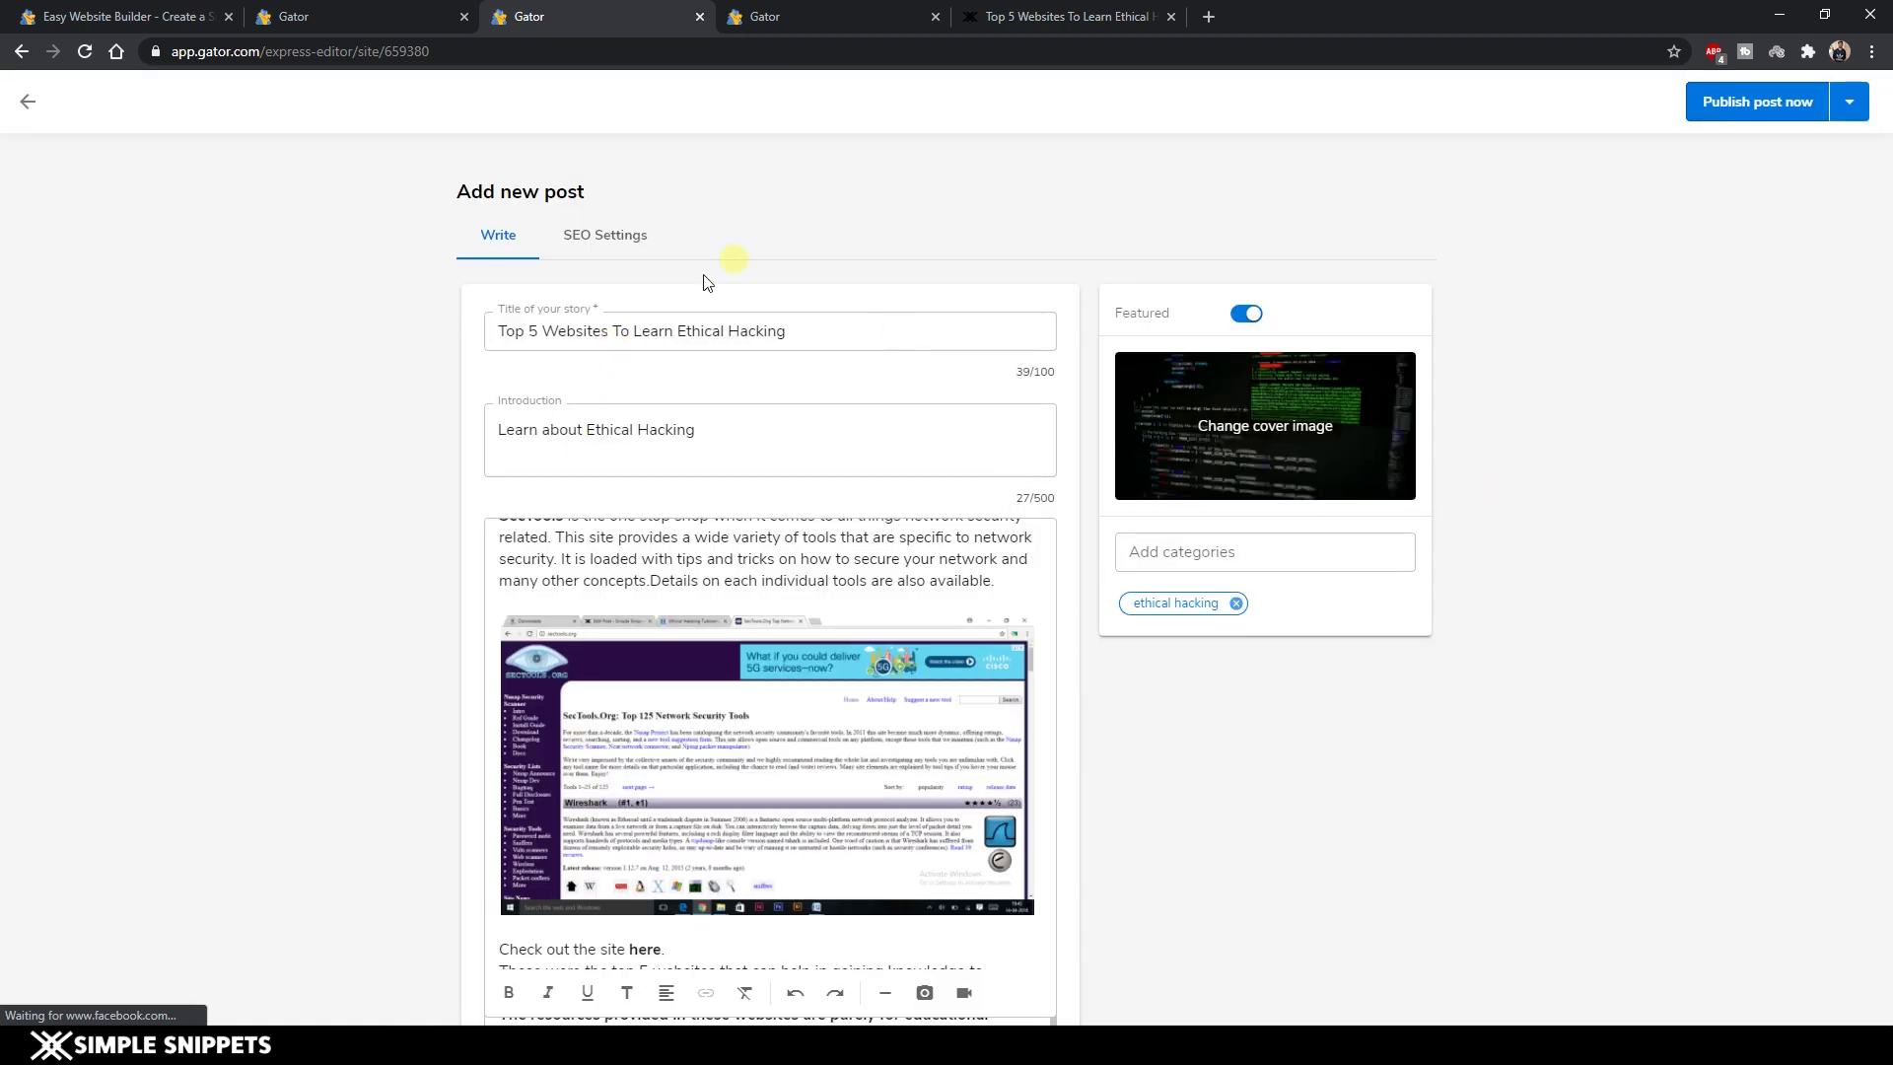
Review the SEO settings and publish the ethical hacking post immediately.
{"action": "left_click", "coordinate": [596, 238]}
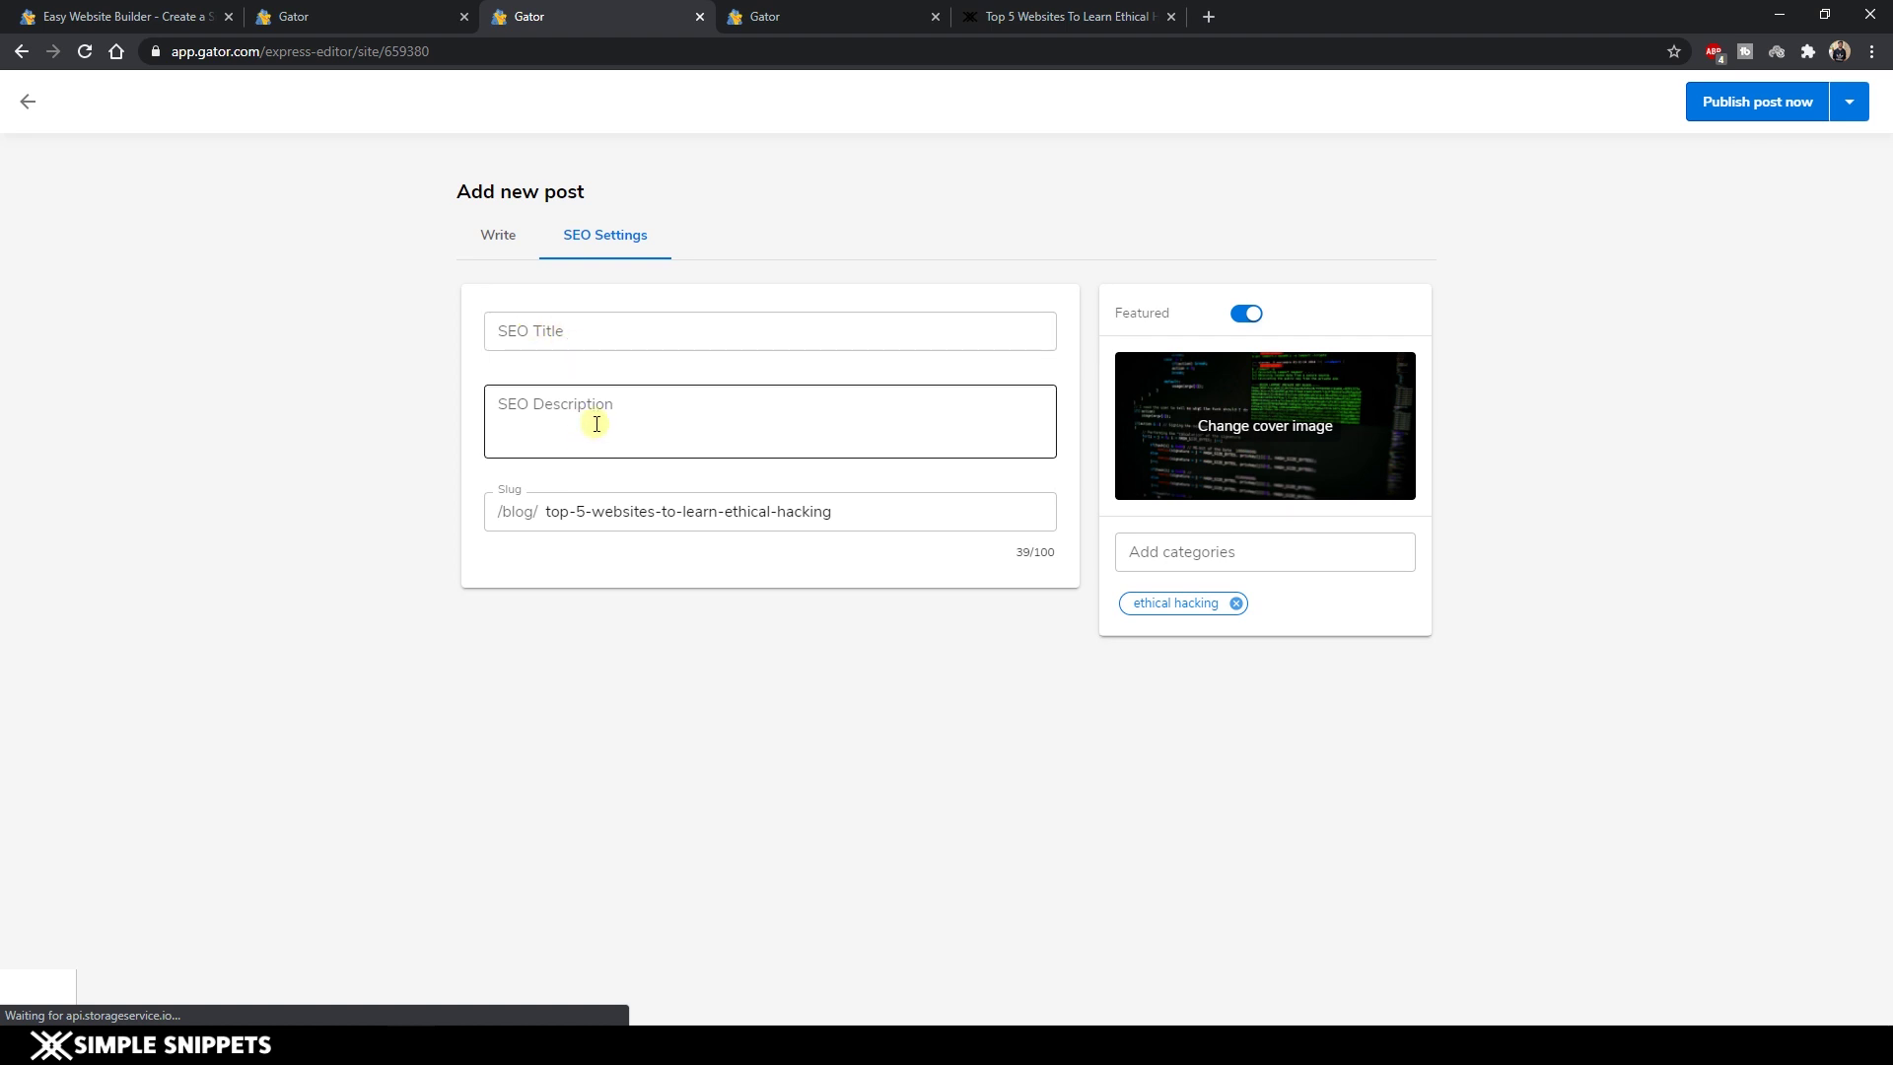
{"action": "left_click", "coordinate": [1769, 105]}
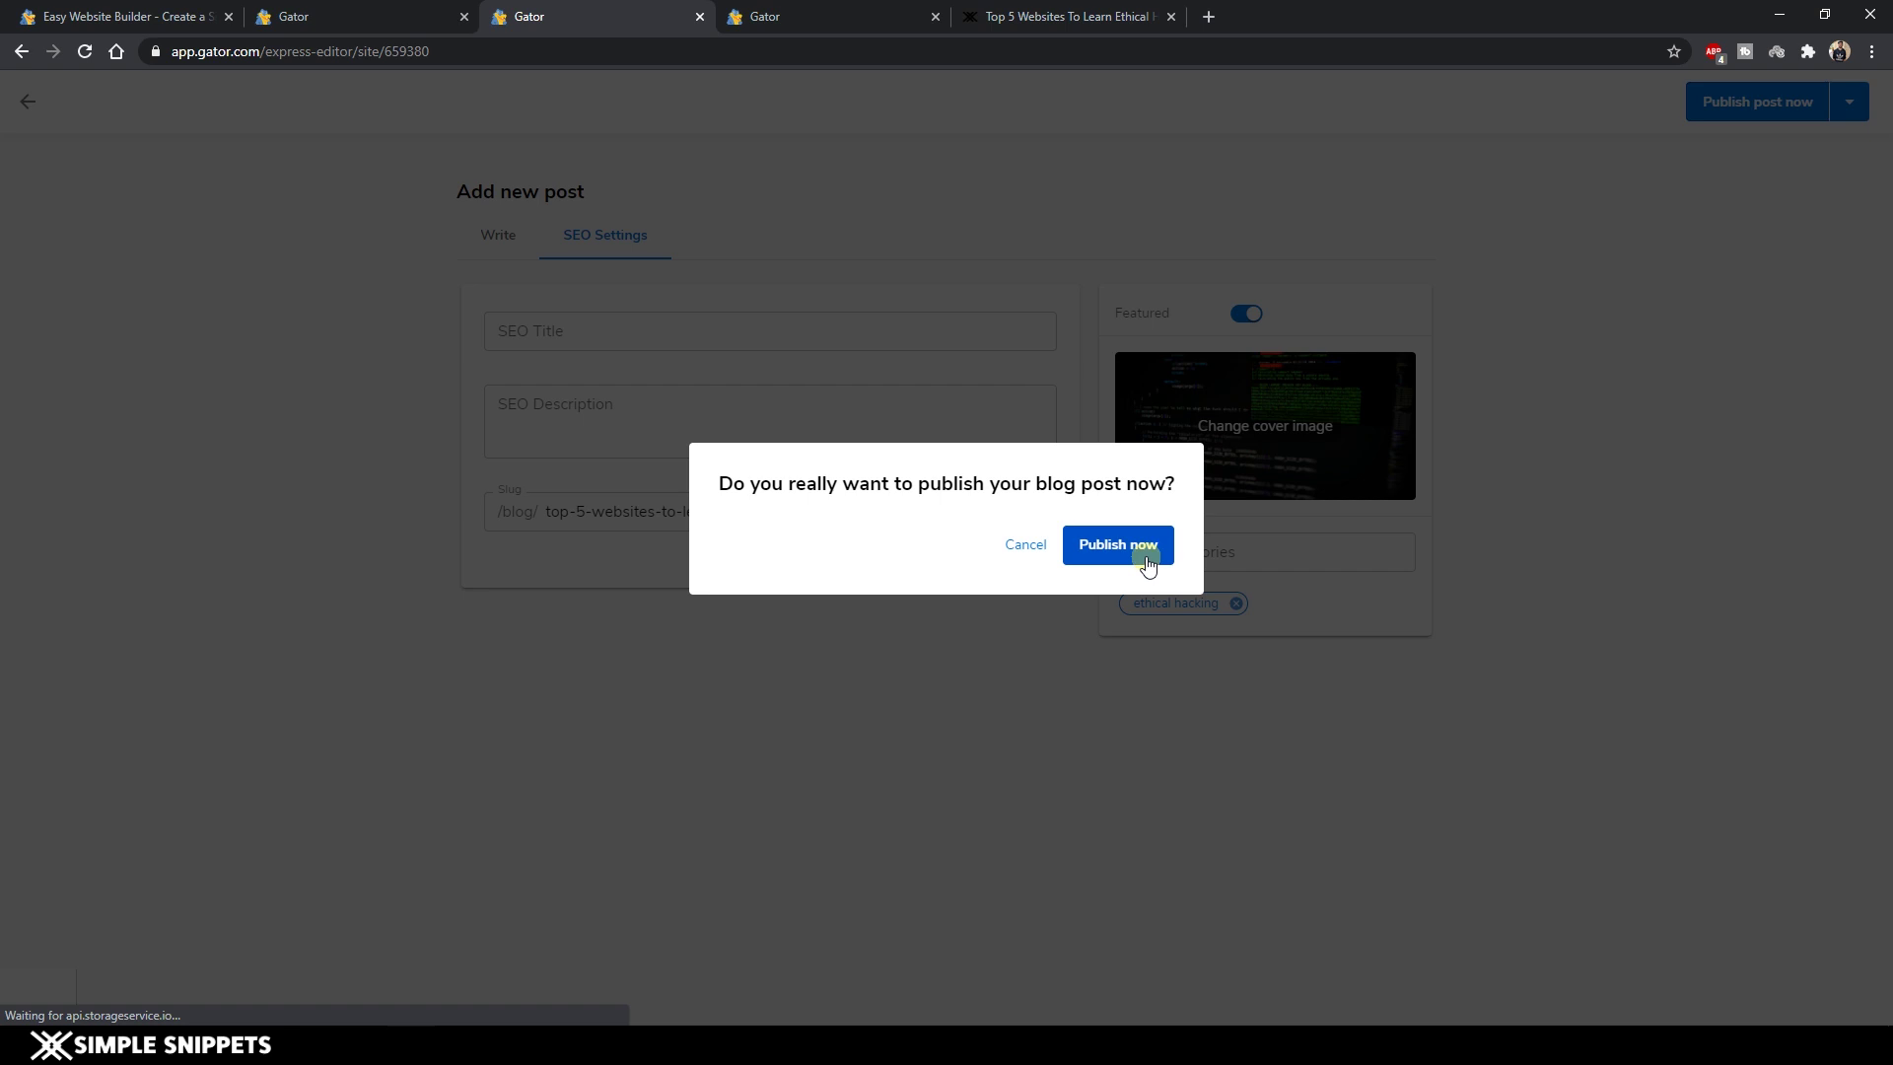
{"action": "left_click", "coordinate": [1146, 562]}
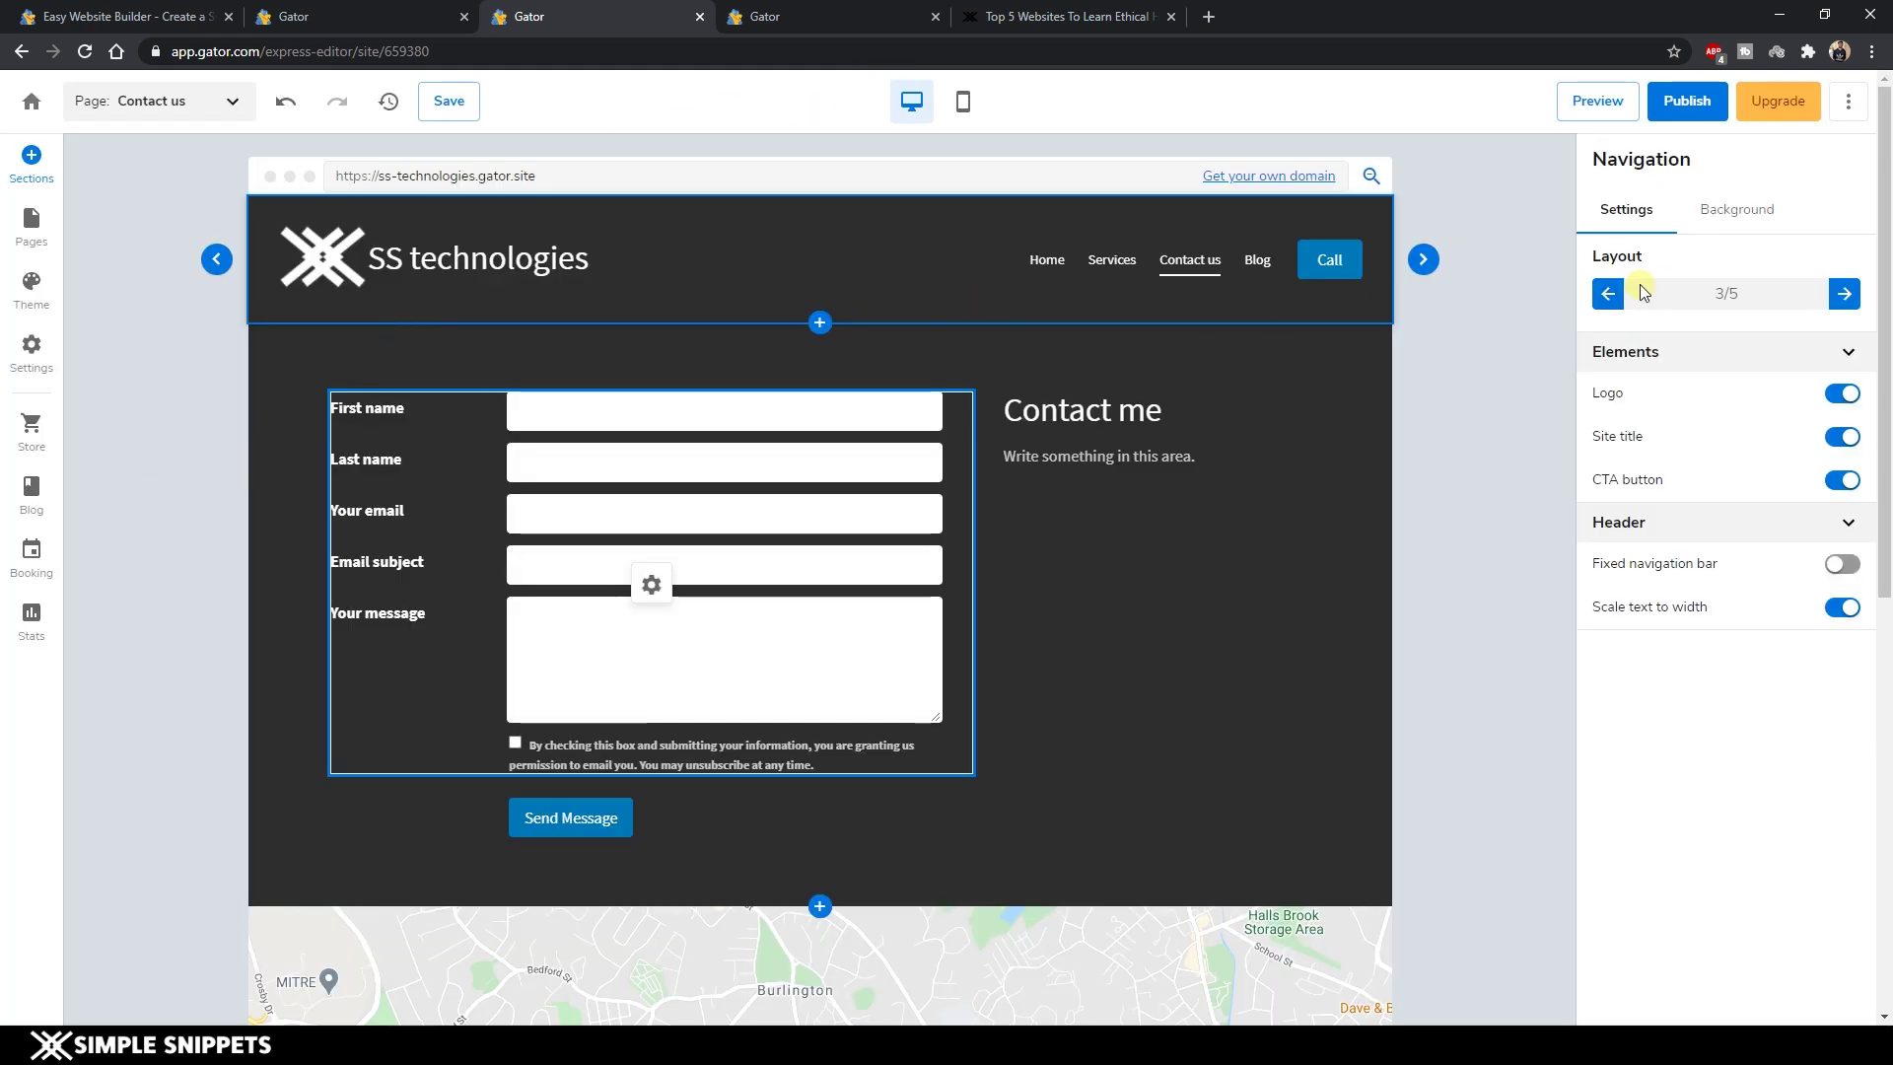
Launch the whole SS technologies site live at the ss-technologies.gator.site domain with Publish It!
{"action": "left_click", "coordinate": [1691, 107]}
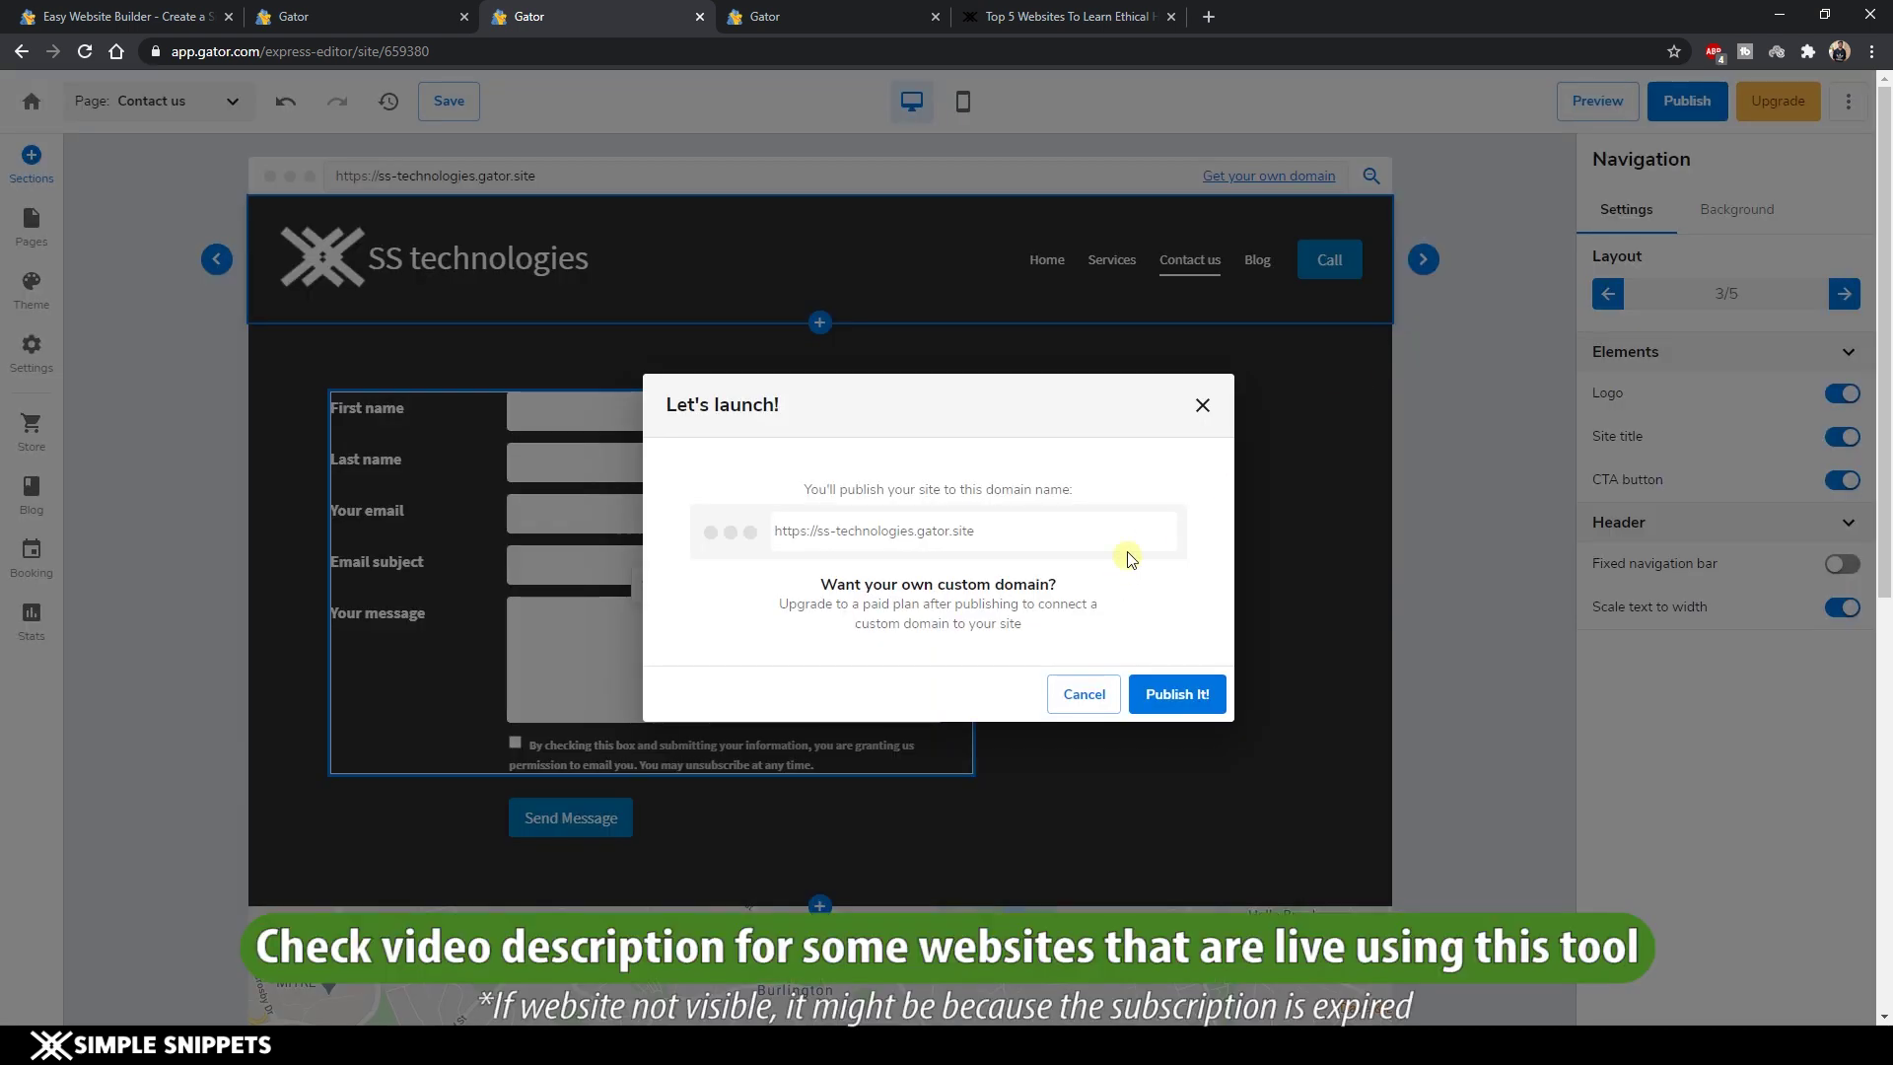
{"action": "left_click_drag", "start_coordinate": [984, 537], "coordinate": [765, 555]}
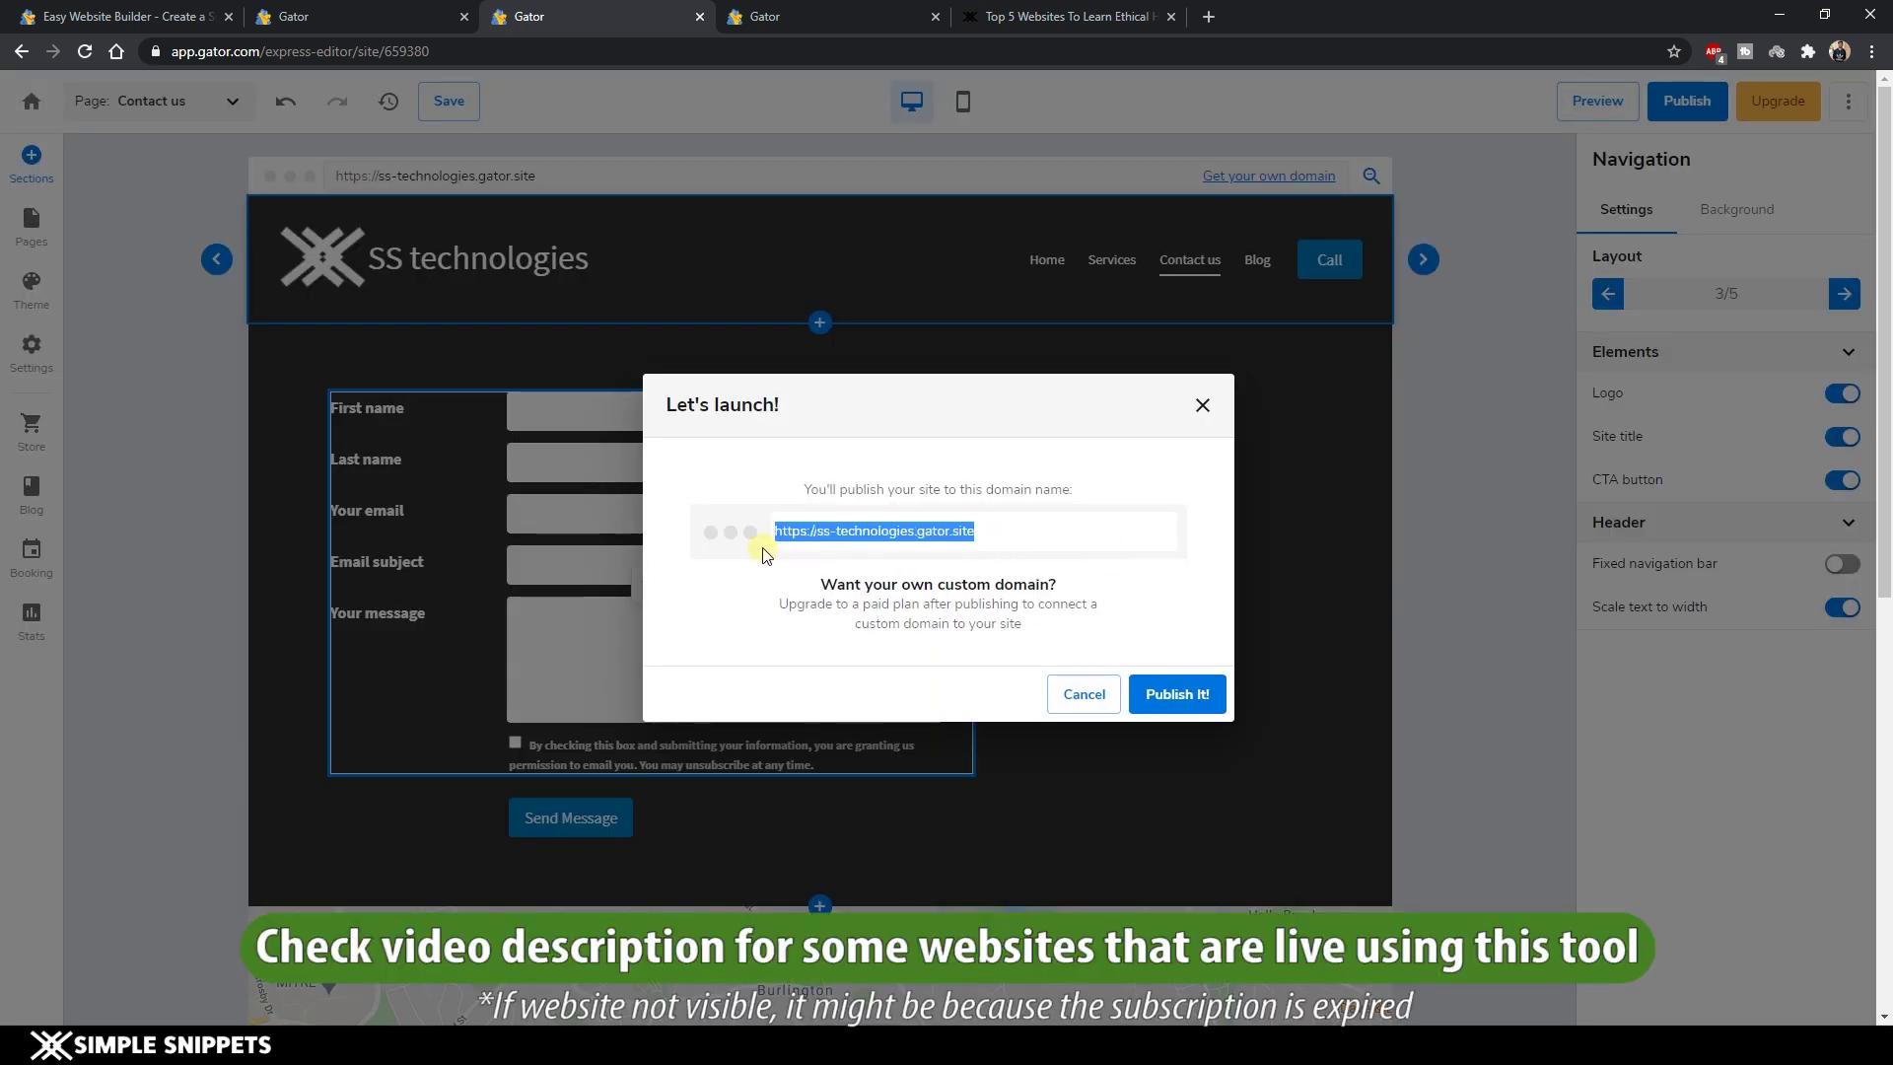
{"action": "left_click", "coordinate": [1193, 691]}
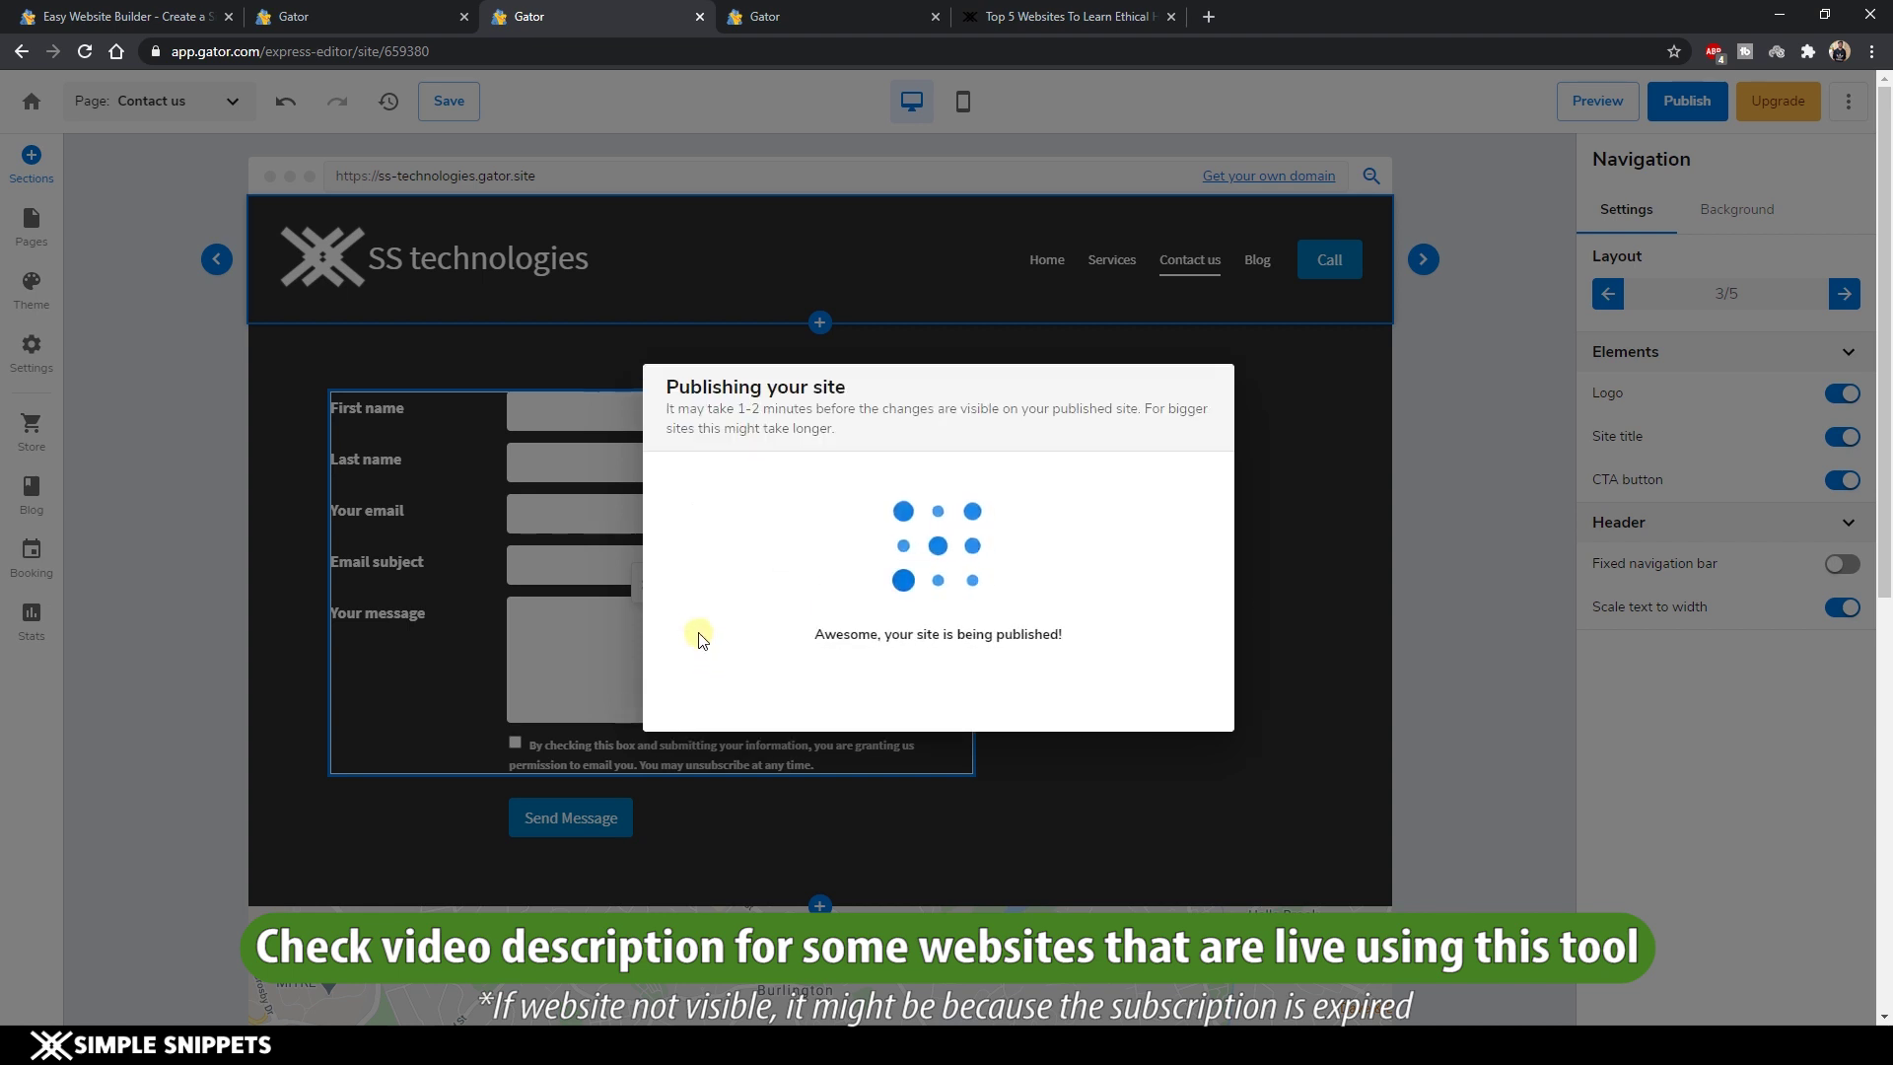
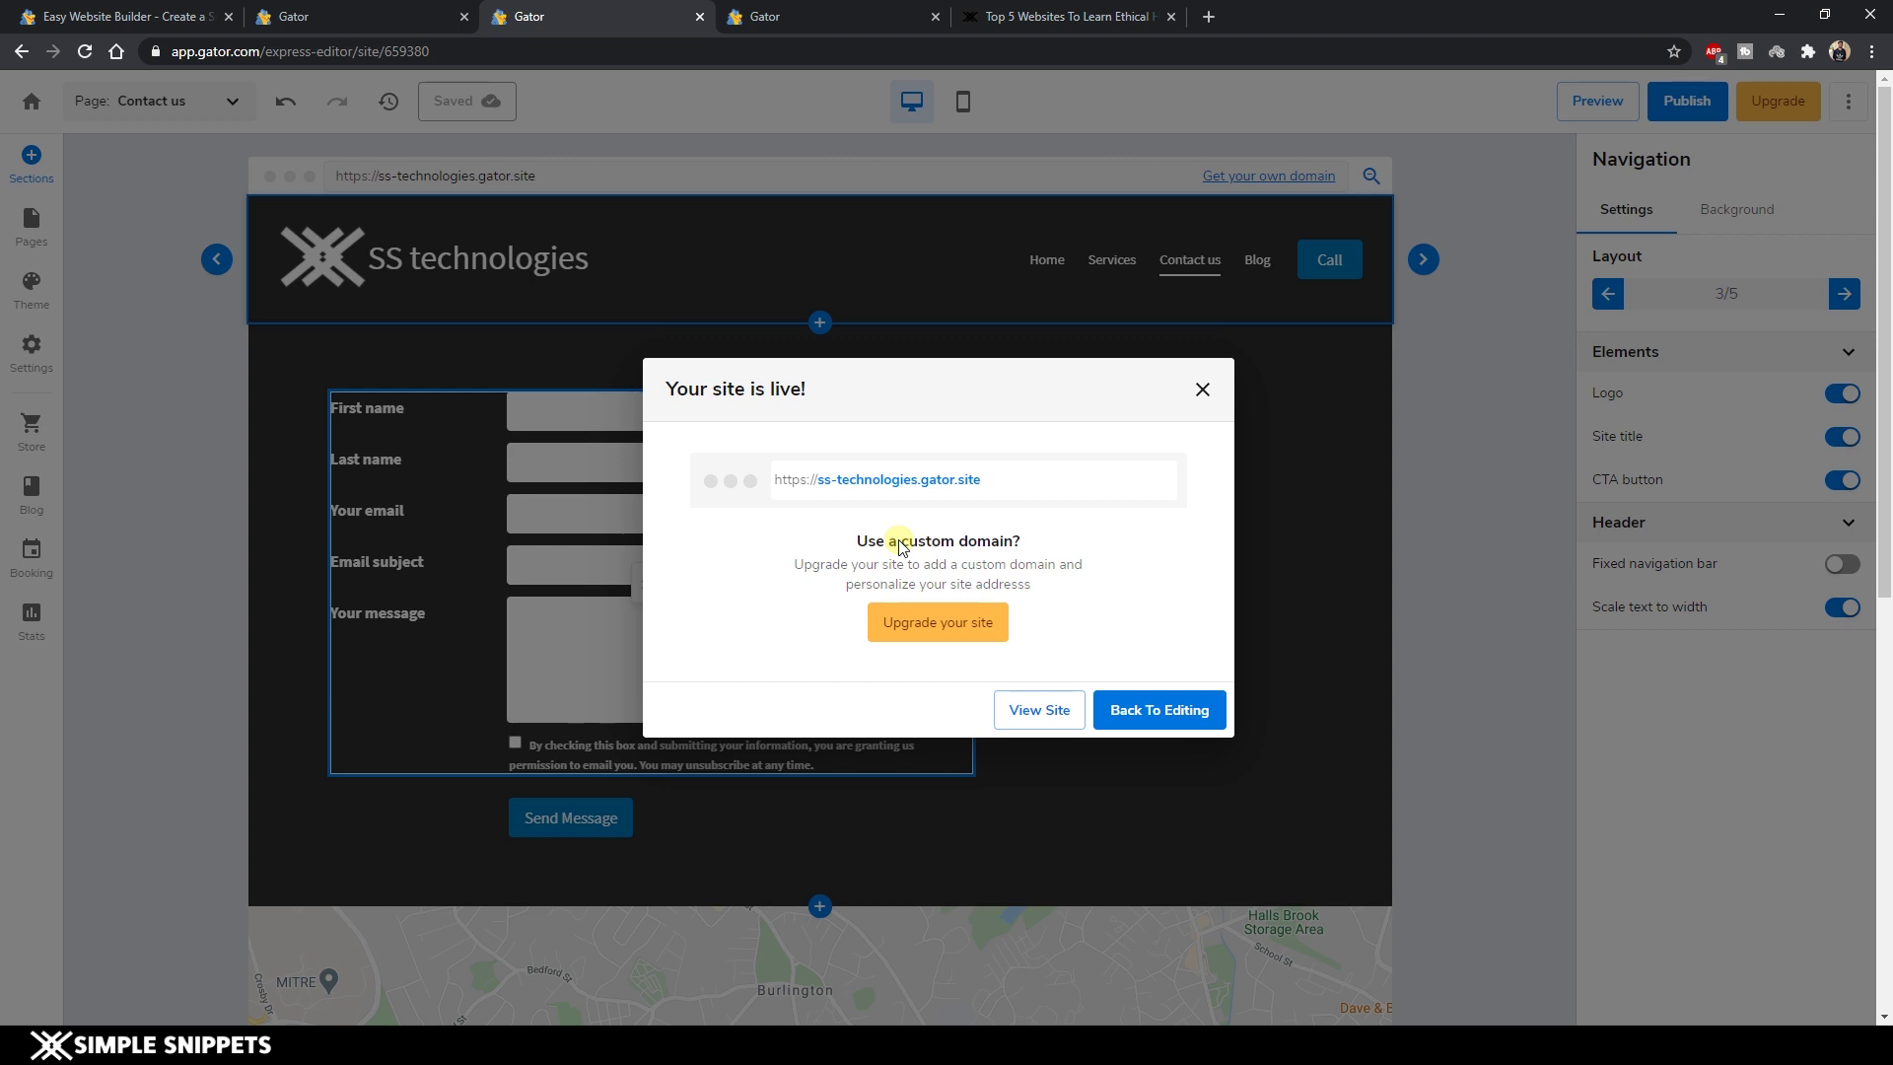
Open the live ss-technologies.gator.site site in a new tab from the 'Your site is live!' dialog.
{"action": "left_click", "coordinate": [1047, 709]}
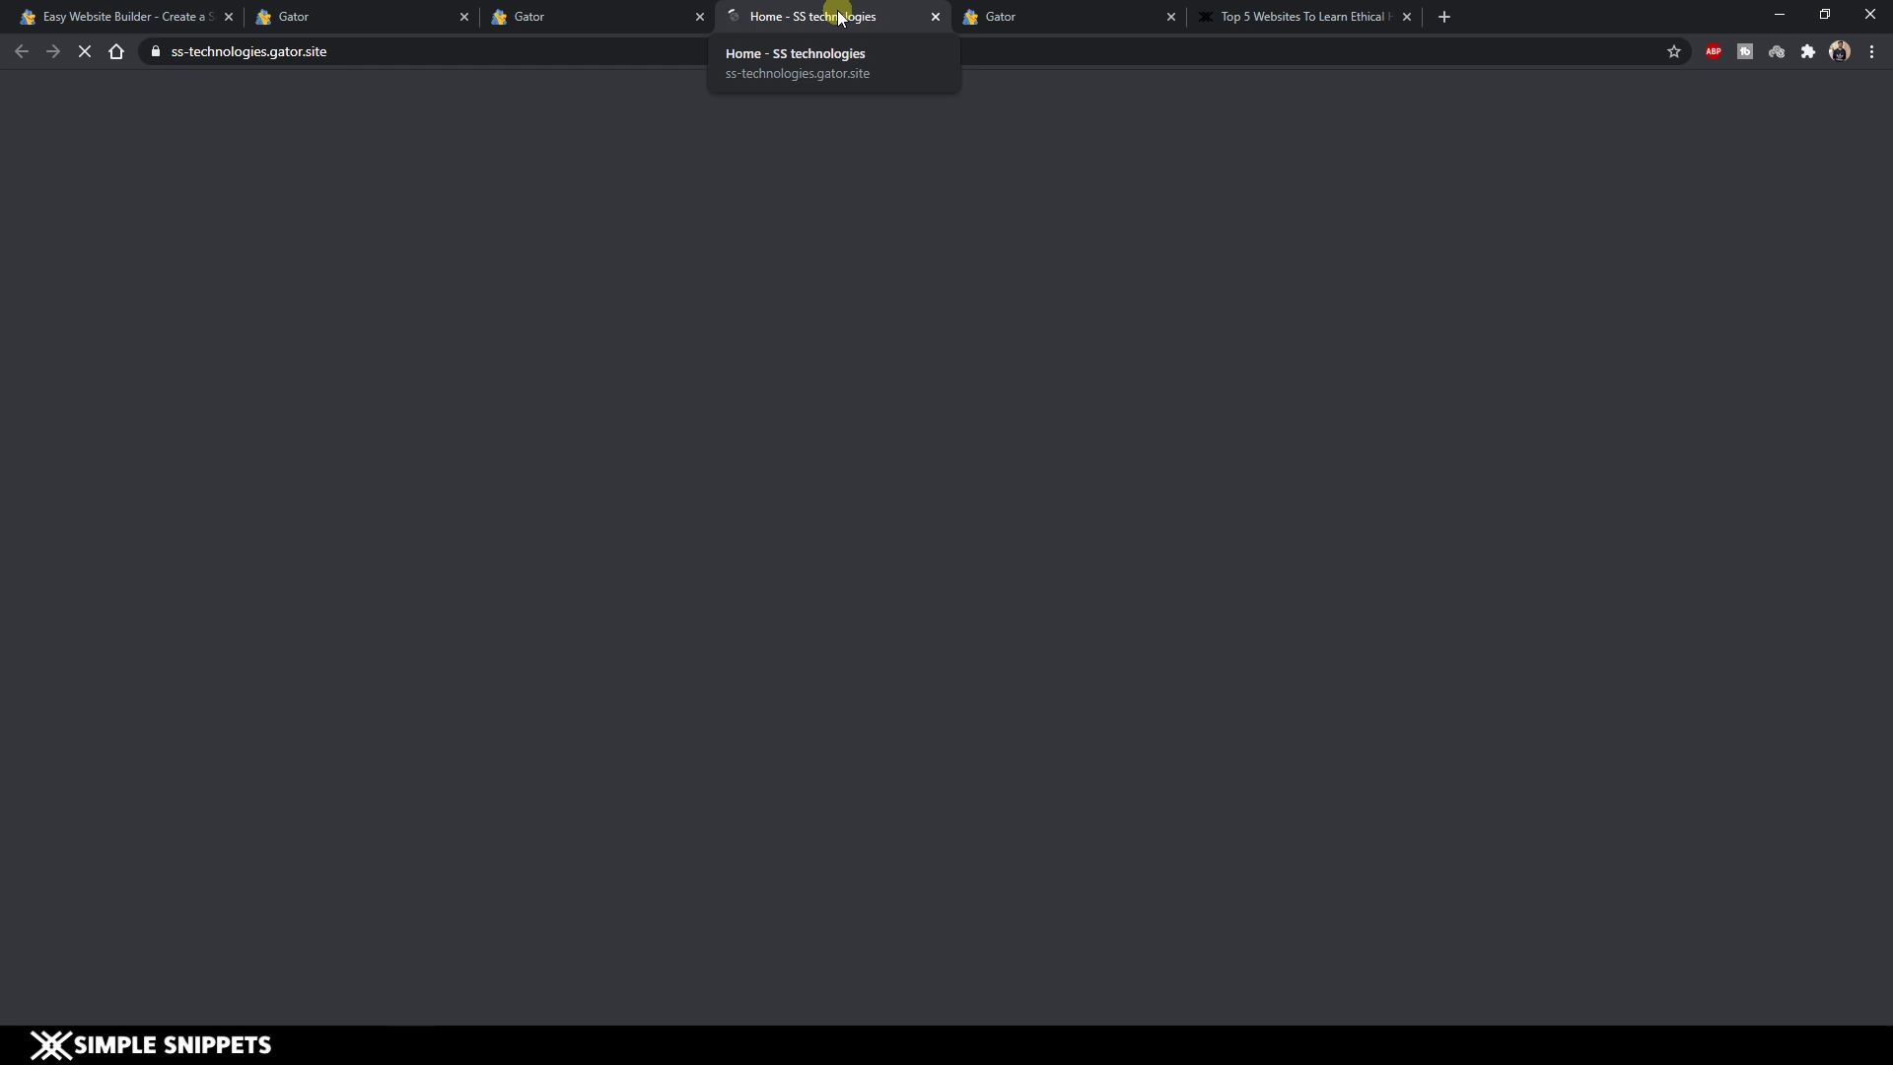
Move the live site tab into its own window and scroll through the home page.
{"action": "left_click_drag", "start_coordinate": [839, 17], "coordinate": [1653, 463]}
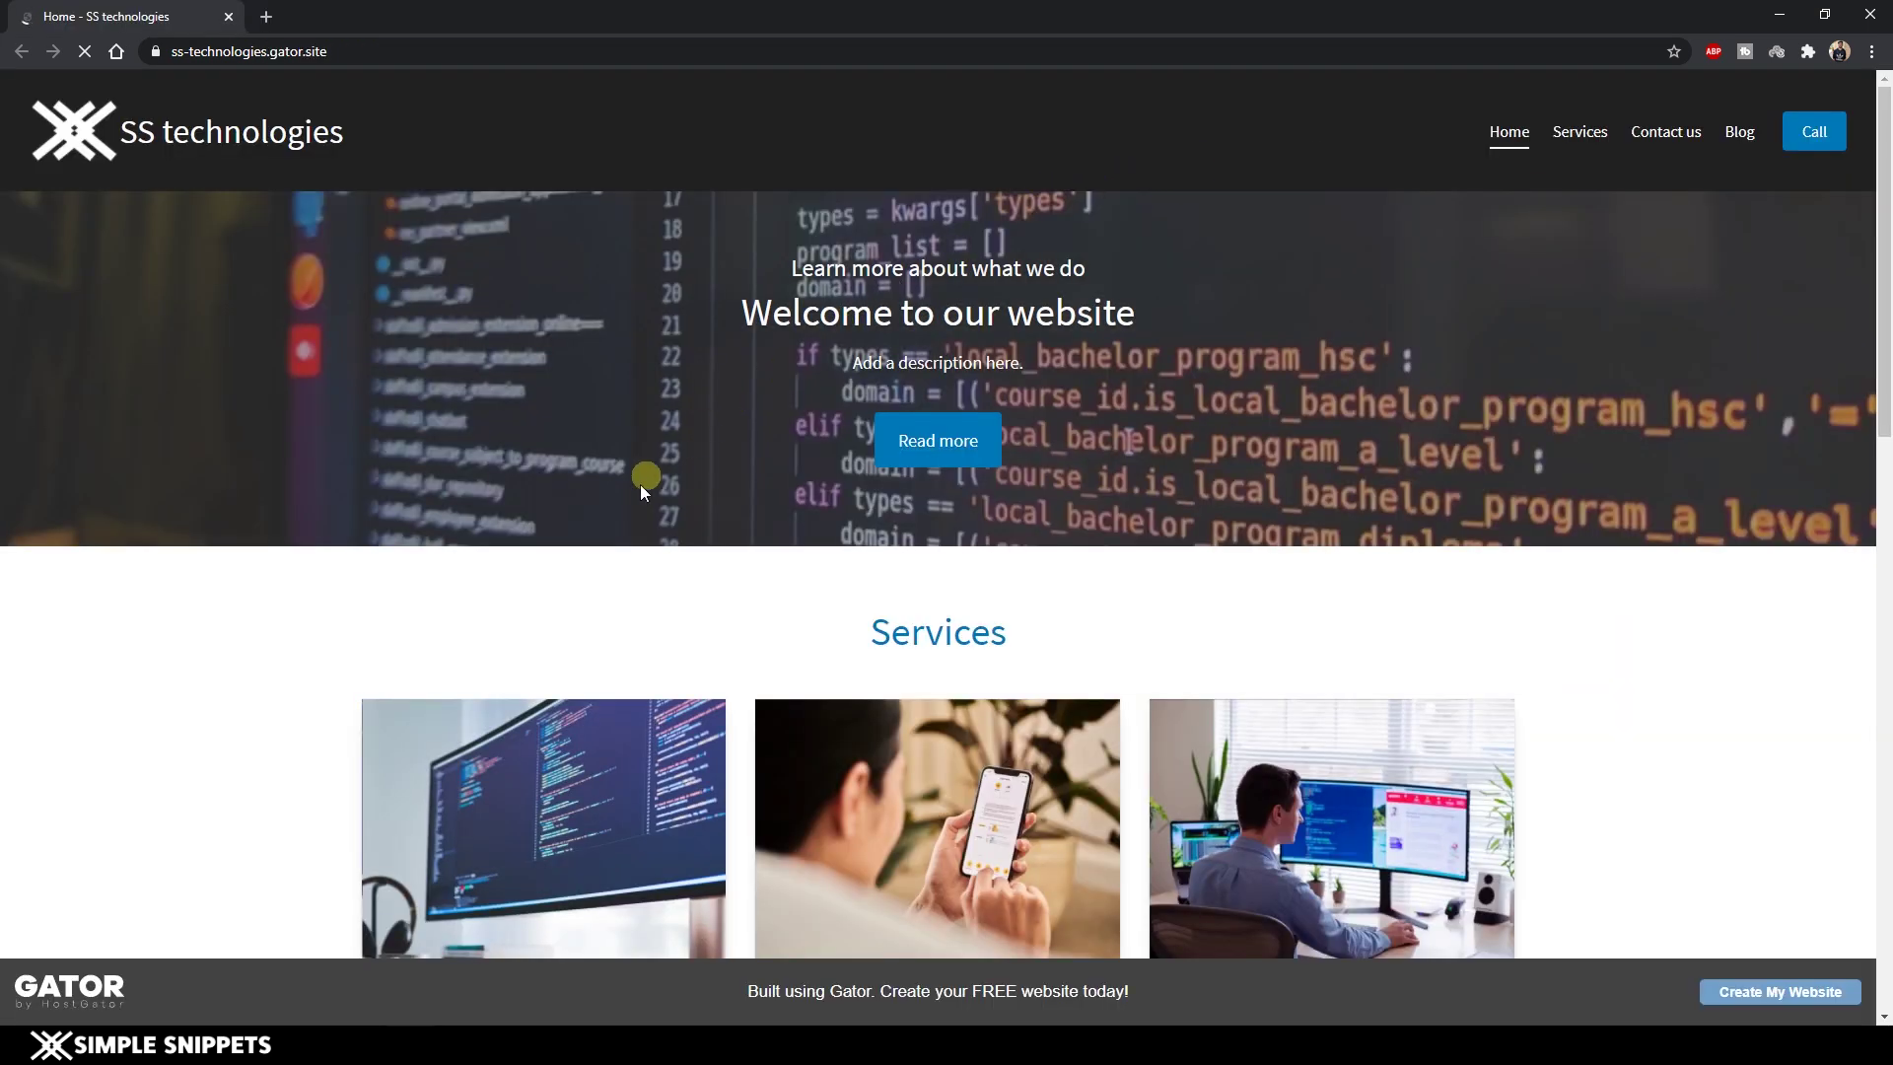
{"action": "scroll", "coordinate": [1299, 394], "scroll_direction": "down", "scroll_amount": 10}
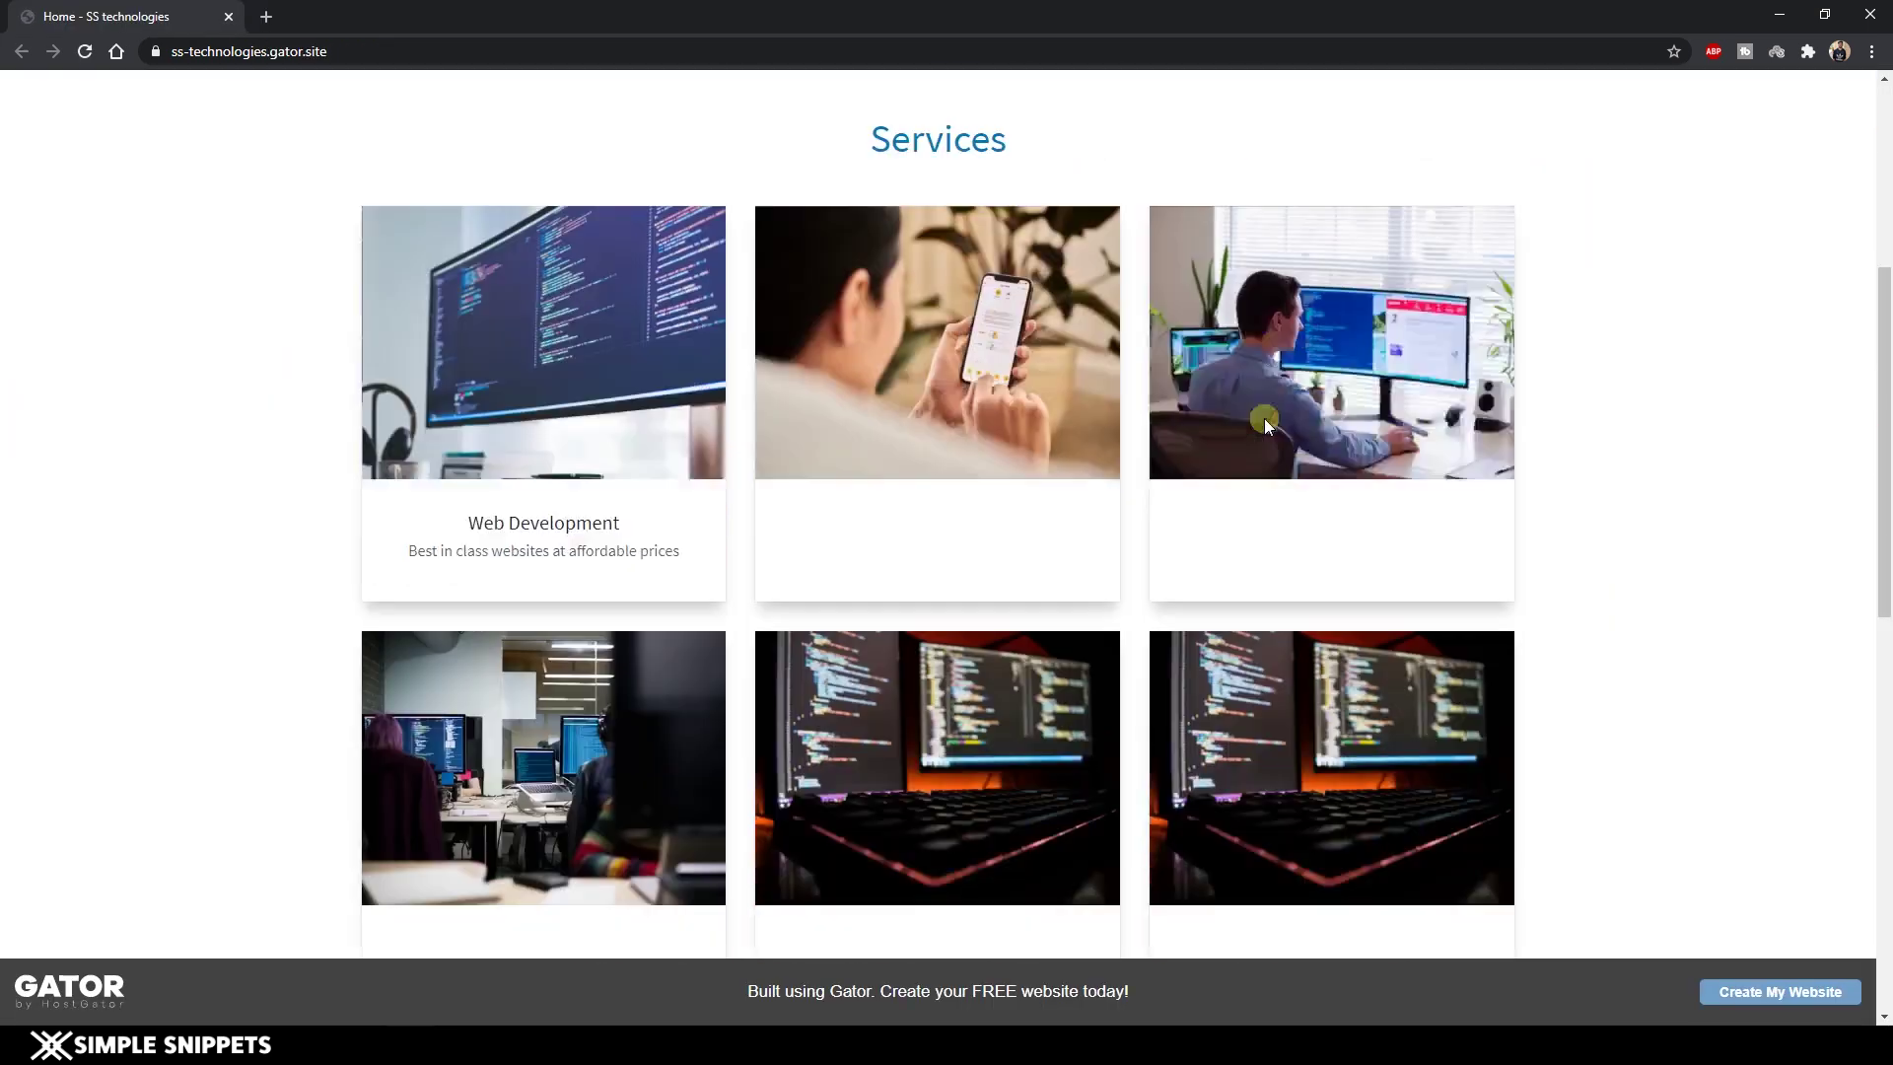
{"action": "scroll", "coordinate": [1268, 426], "scroll_direction": "down", "scroll_amount": 5}
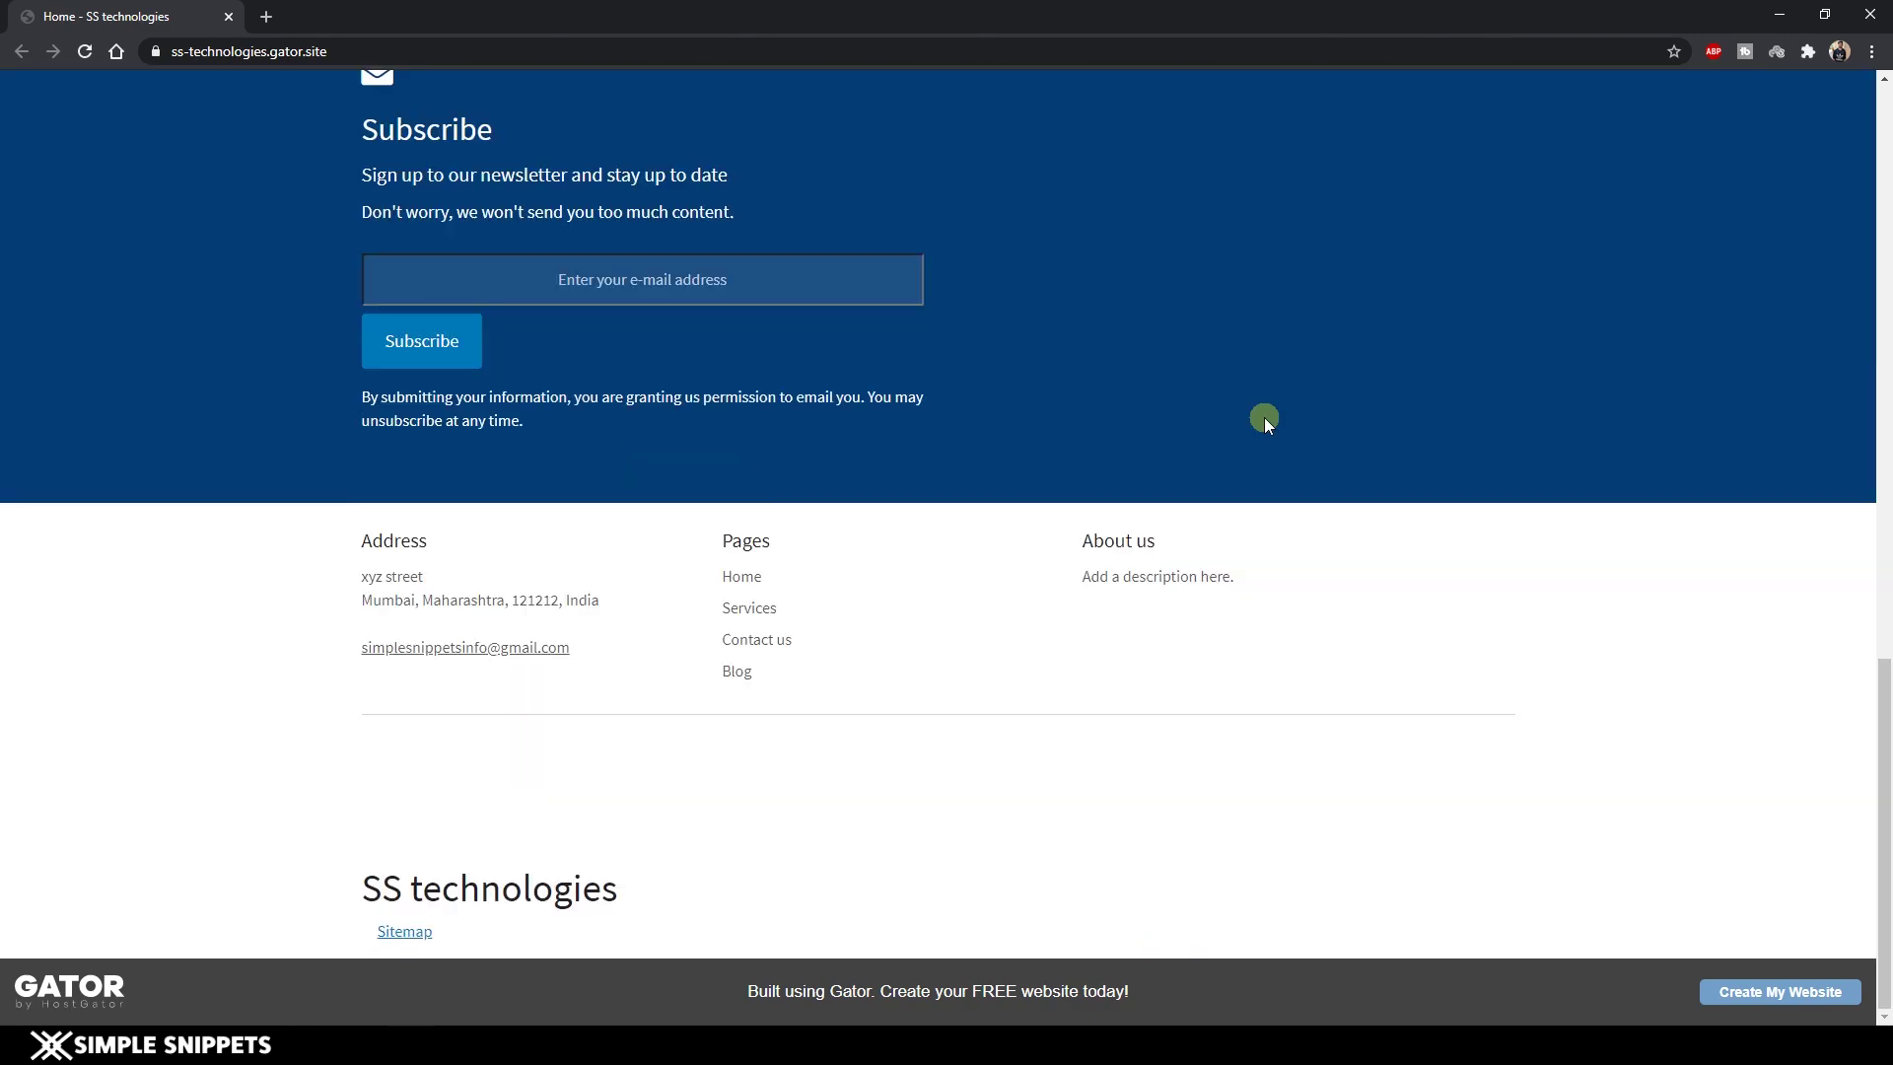
{"action": "scroll", "coordinate": [1264, 417], "scroll_direction": "up", "scroll_amount": 13}
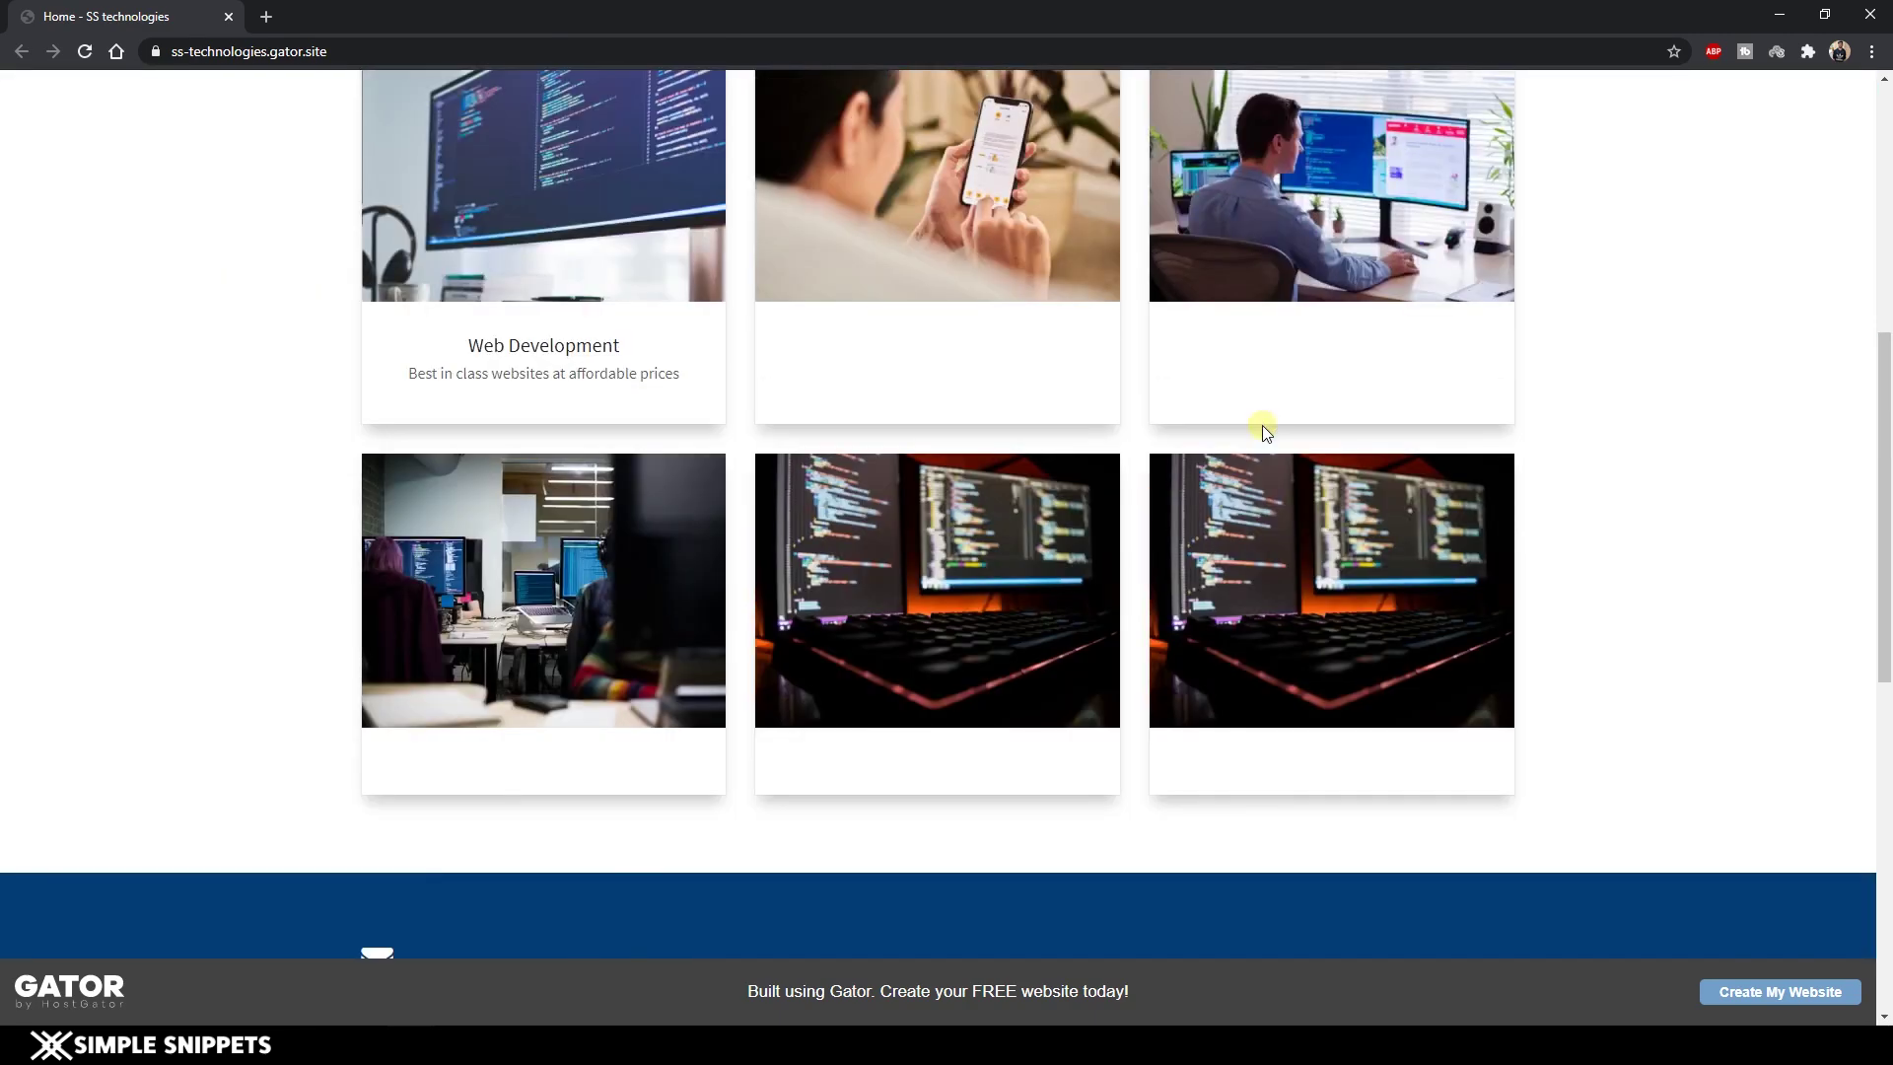
{"action": "scroll", "coordinate": [1264, 424], "scroll_direction": "up", "scroll_amount": 2}
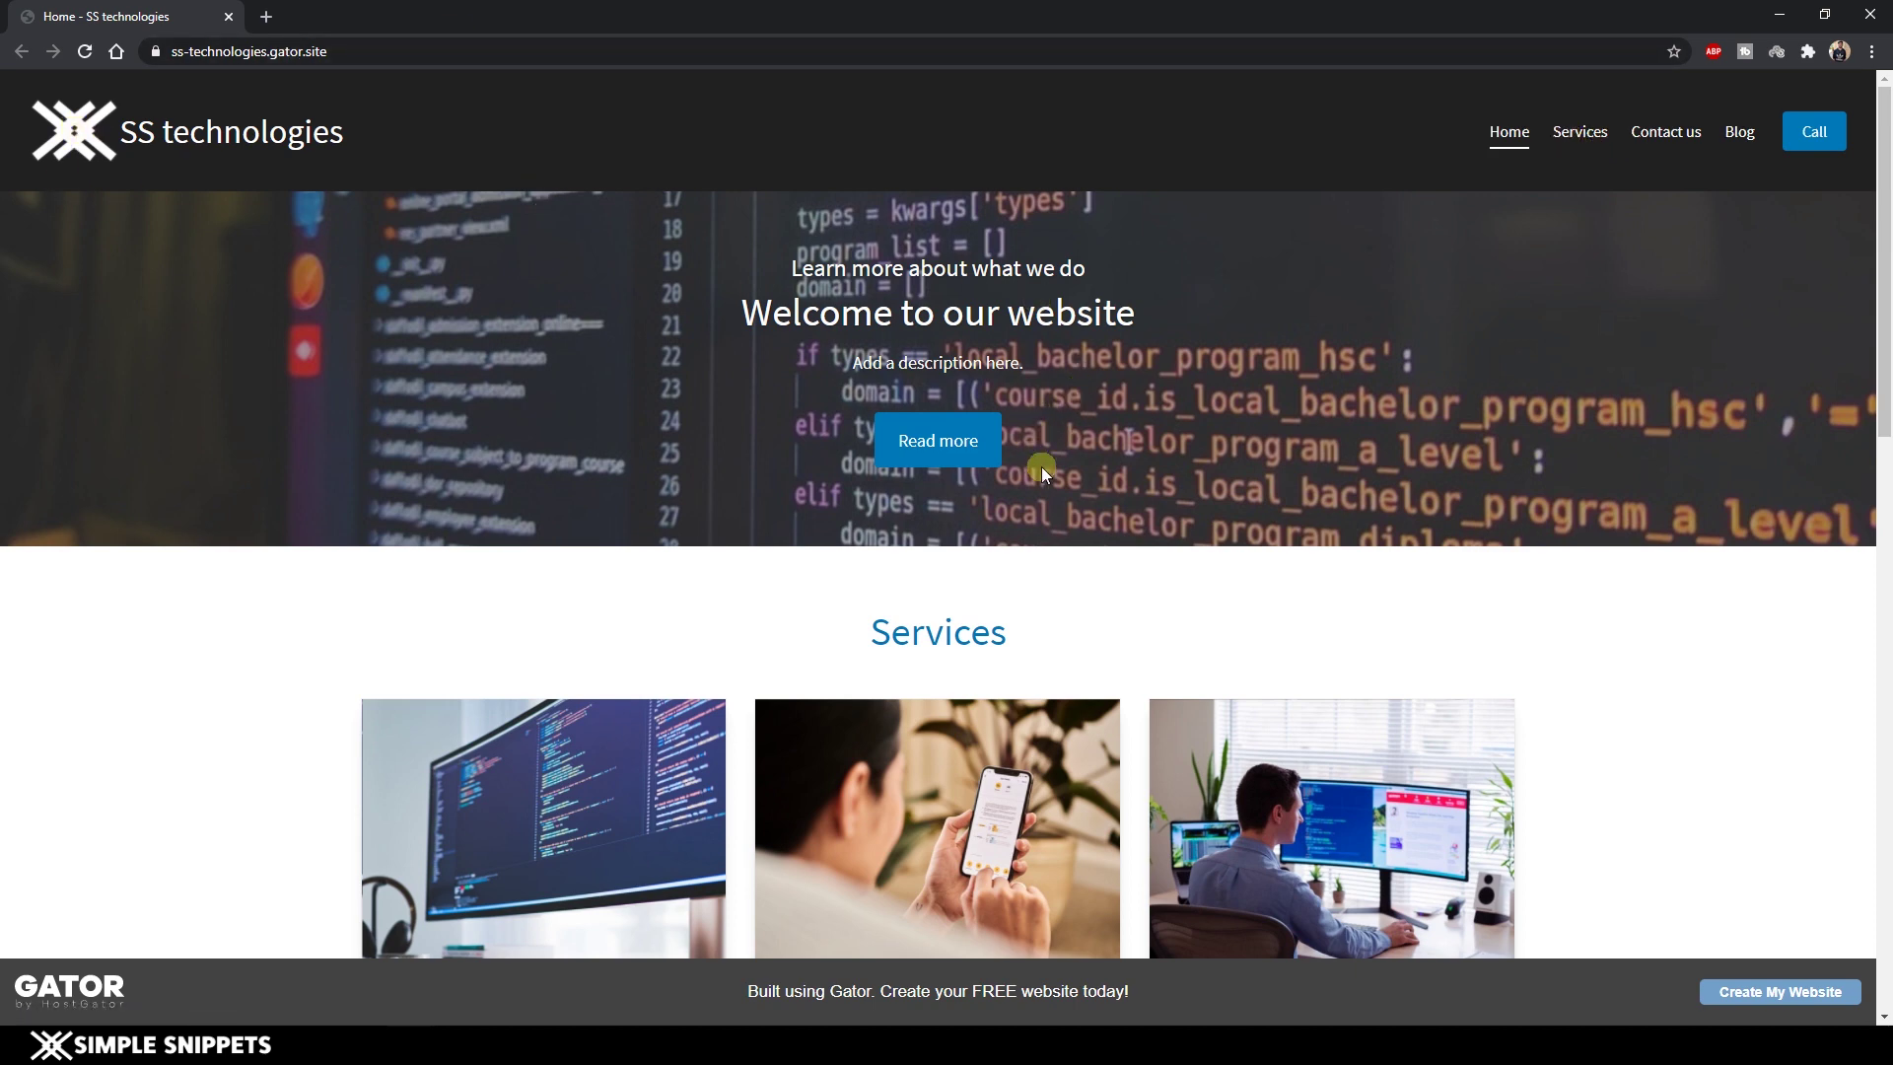
{"action": "scroll", "coordinate": [1043, 471], "scroll_direction": "down", "scroll_amount": 3}
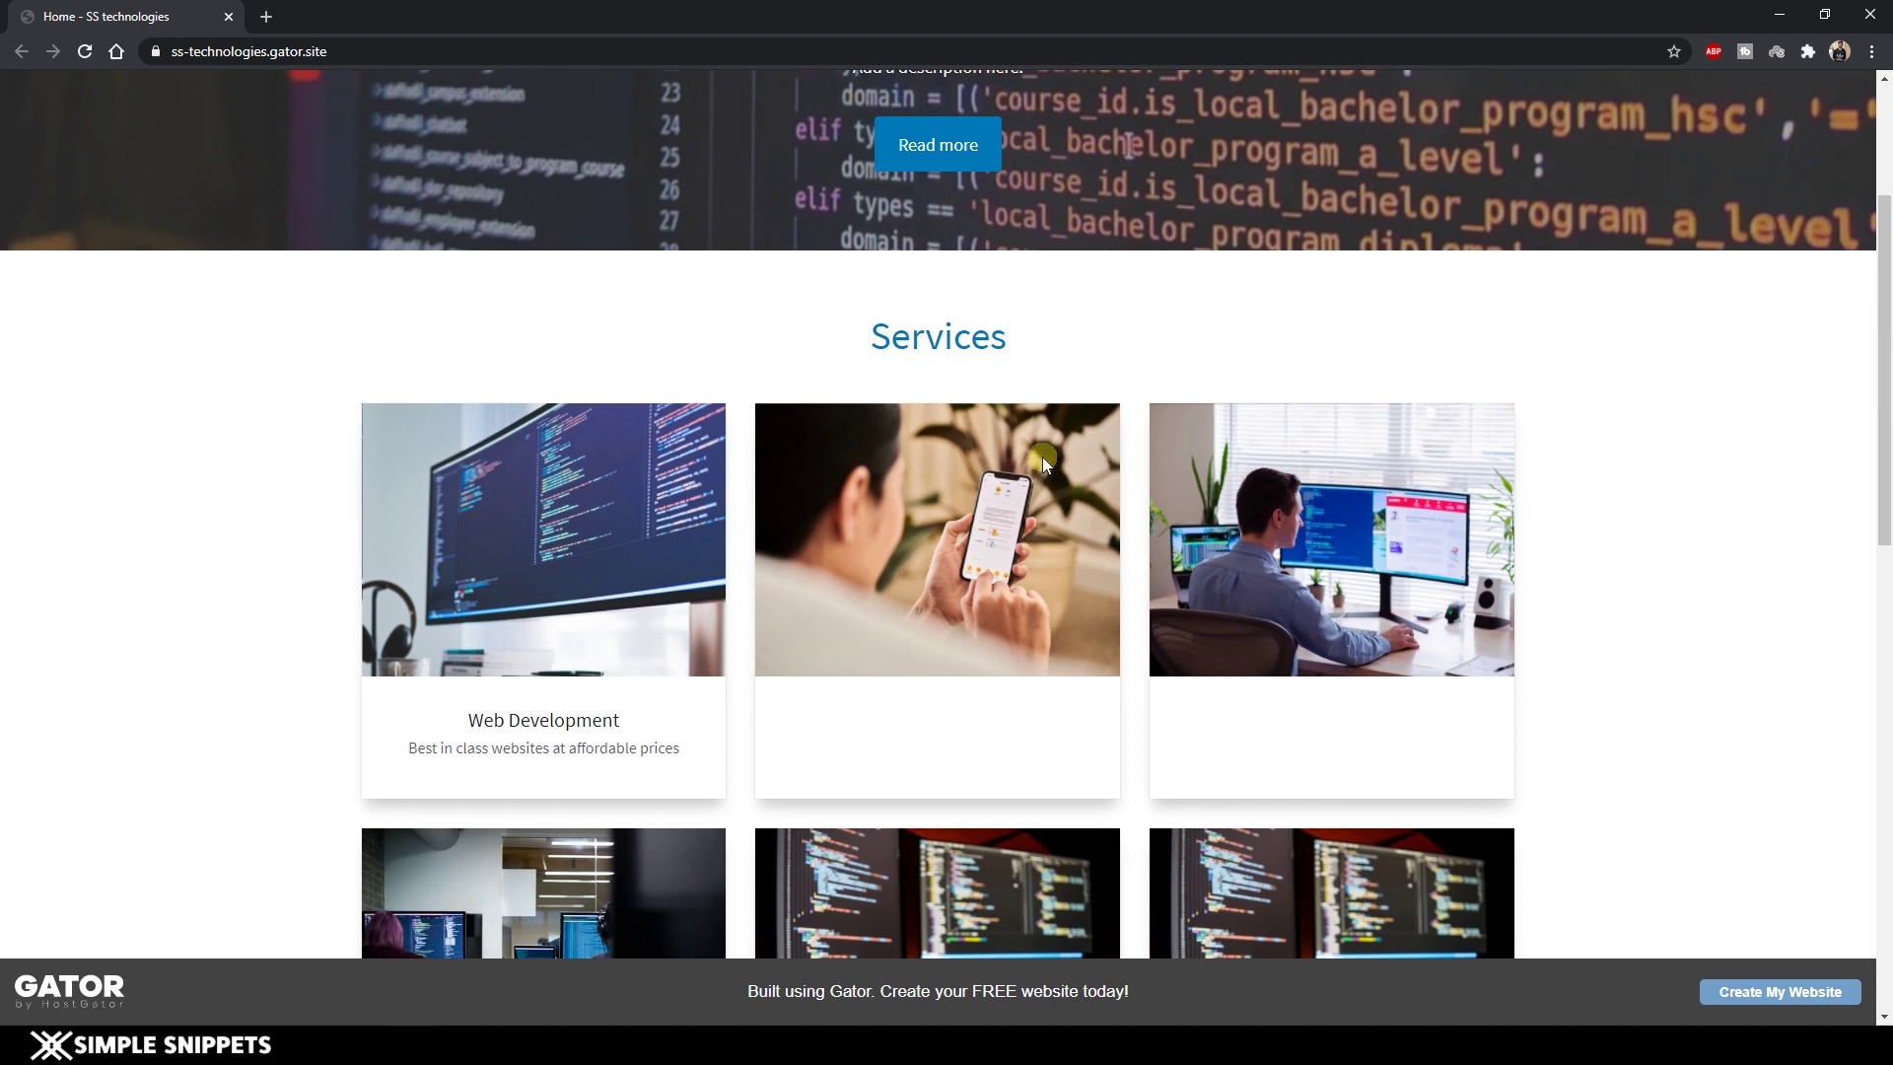
{"action": "scroll", "coordinate": [1045, 454], "scroll_direction": "up", "scroll_amount": 3}
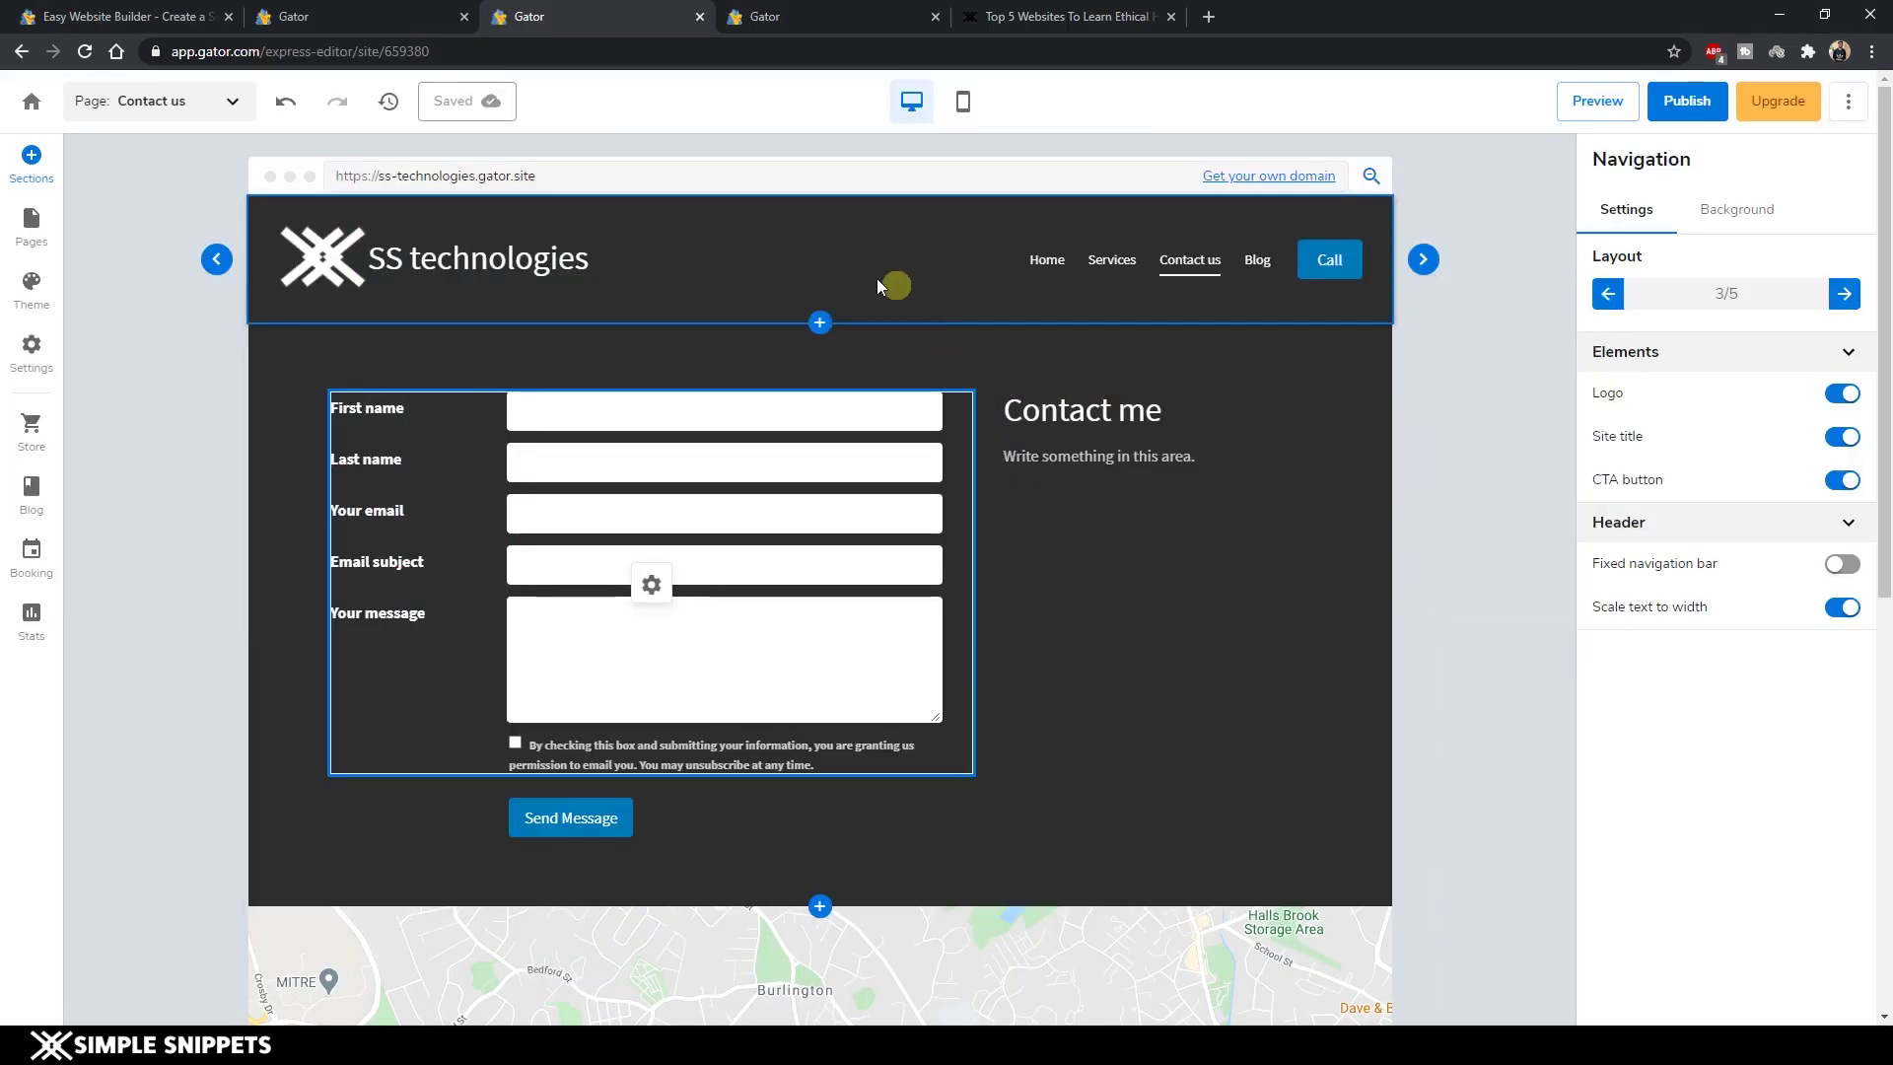
Pick SS infotech 2 from the dashboard's site list and open it for editing.
{"action": "left_click", "coordinate": [32, 103]}
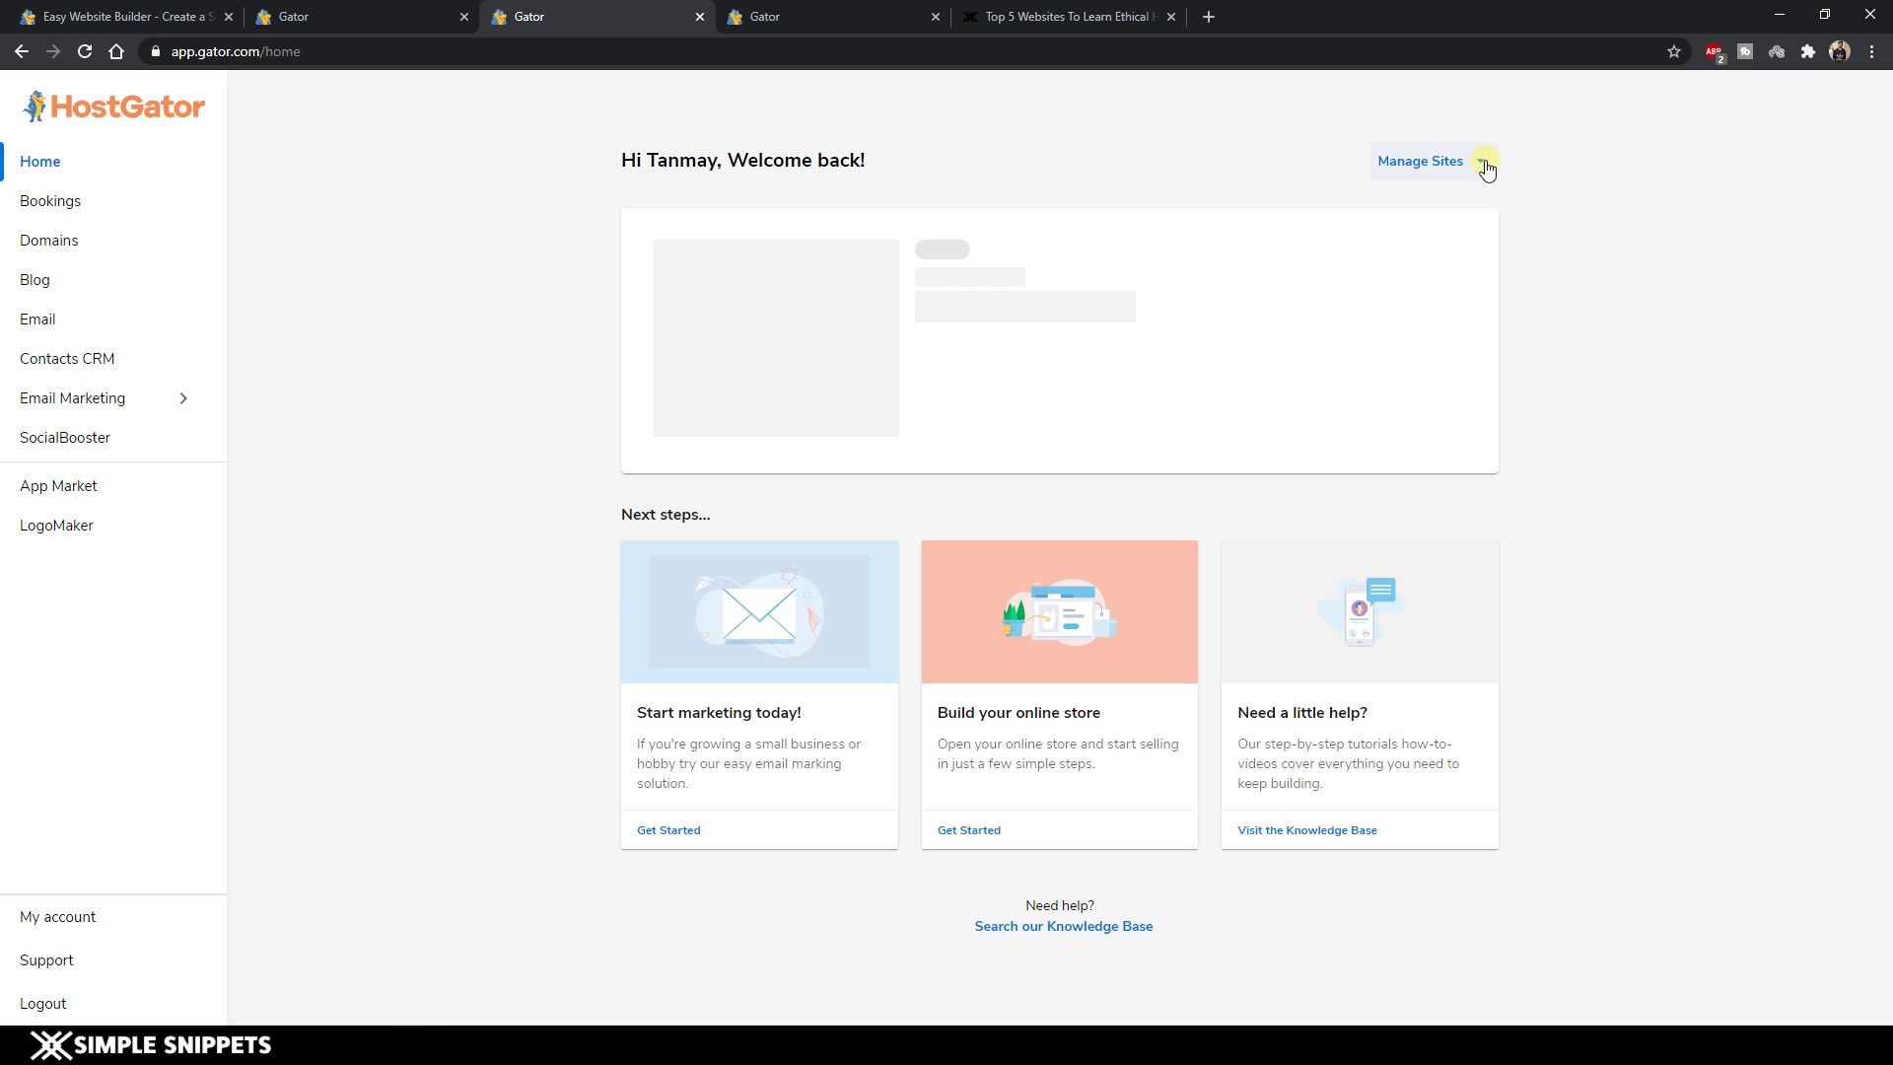
{"action": "left_click", "coordinate": [1483, 163]}
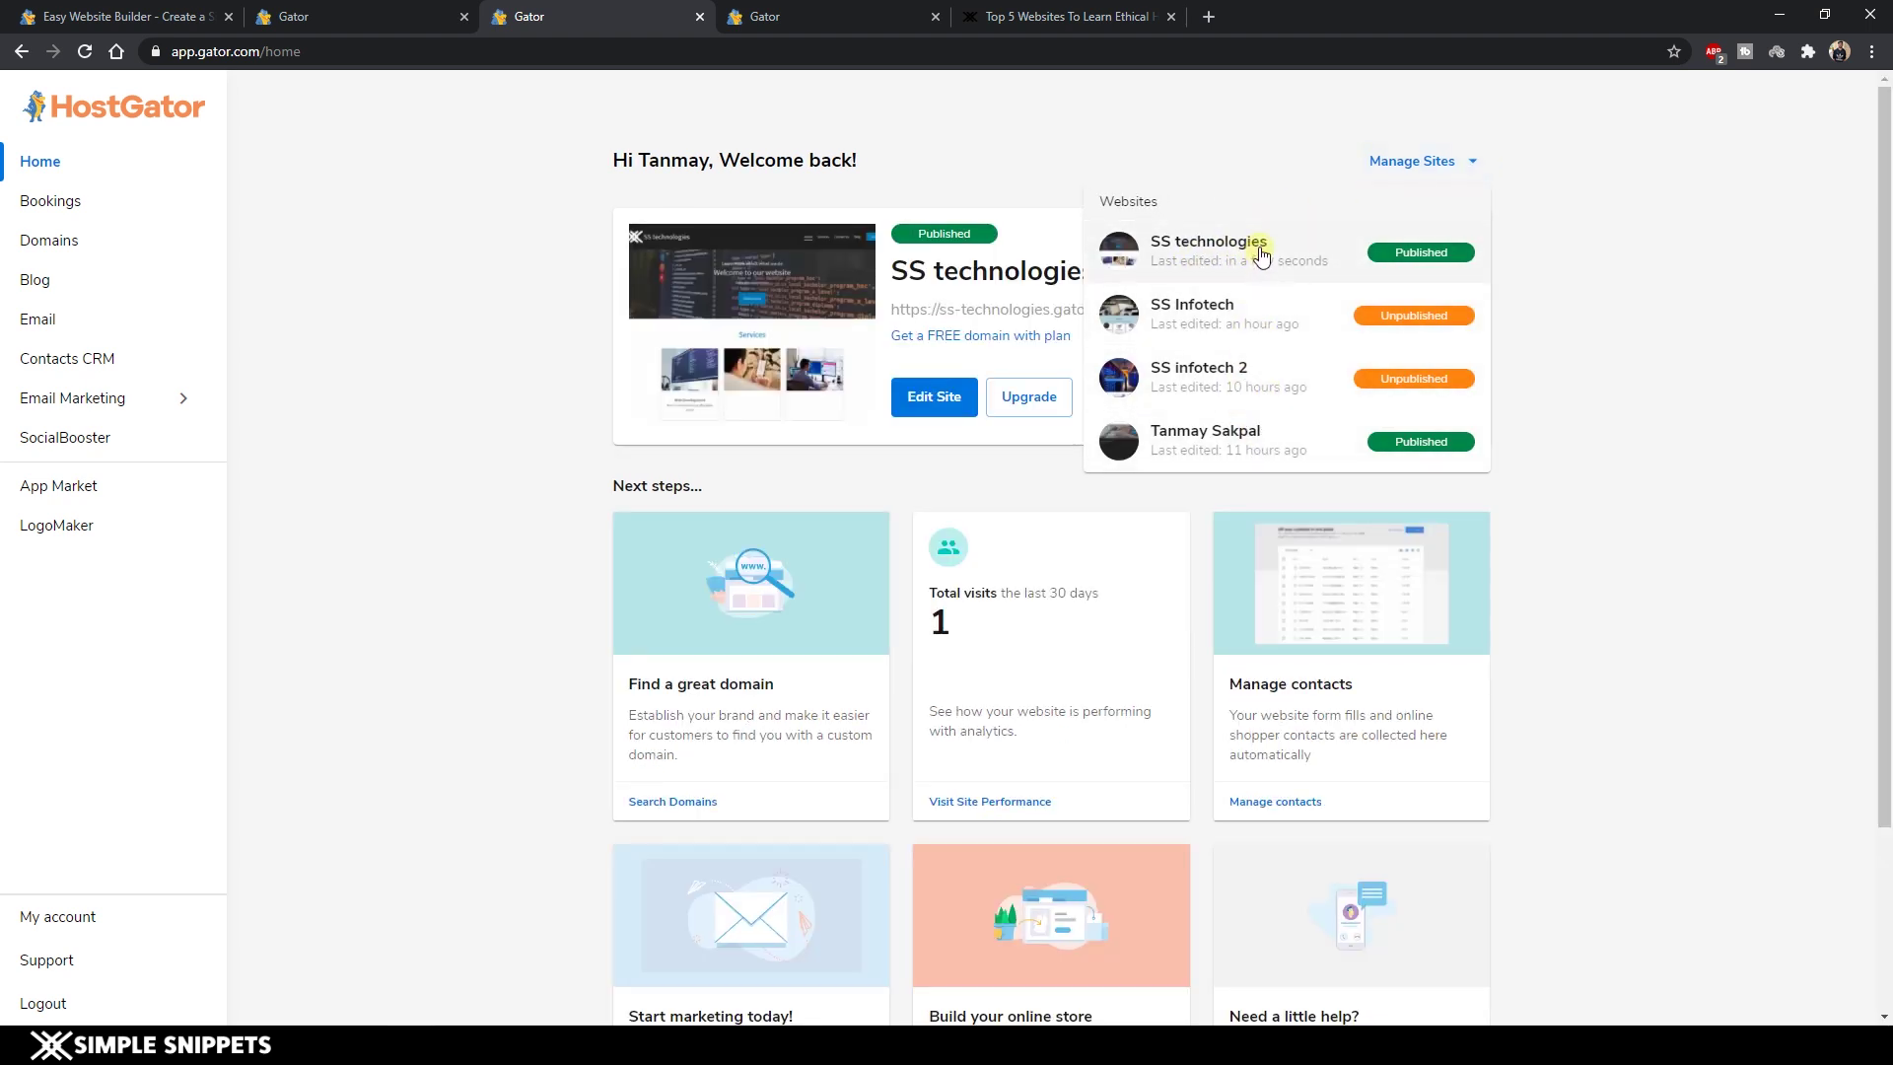
{"action": "left_click", "coordinate": [1207, 380]}
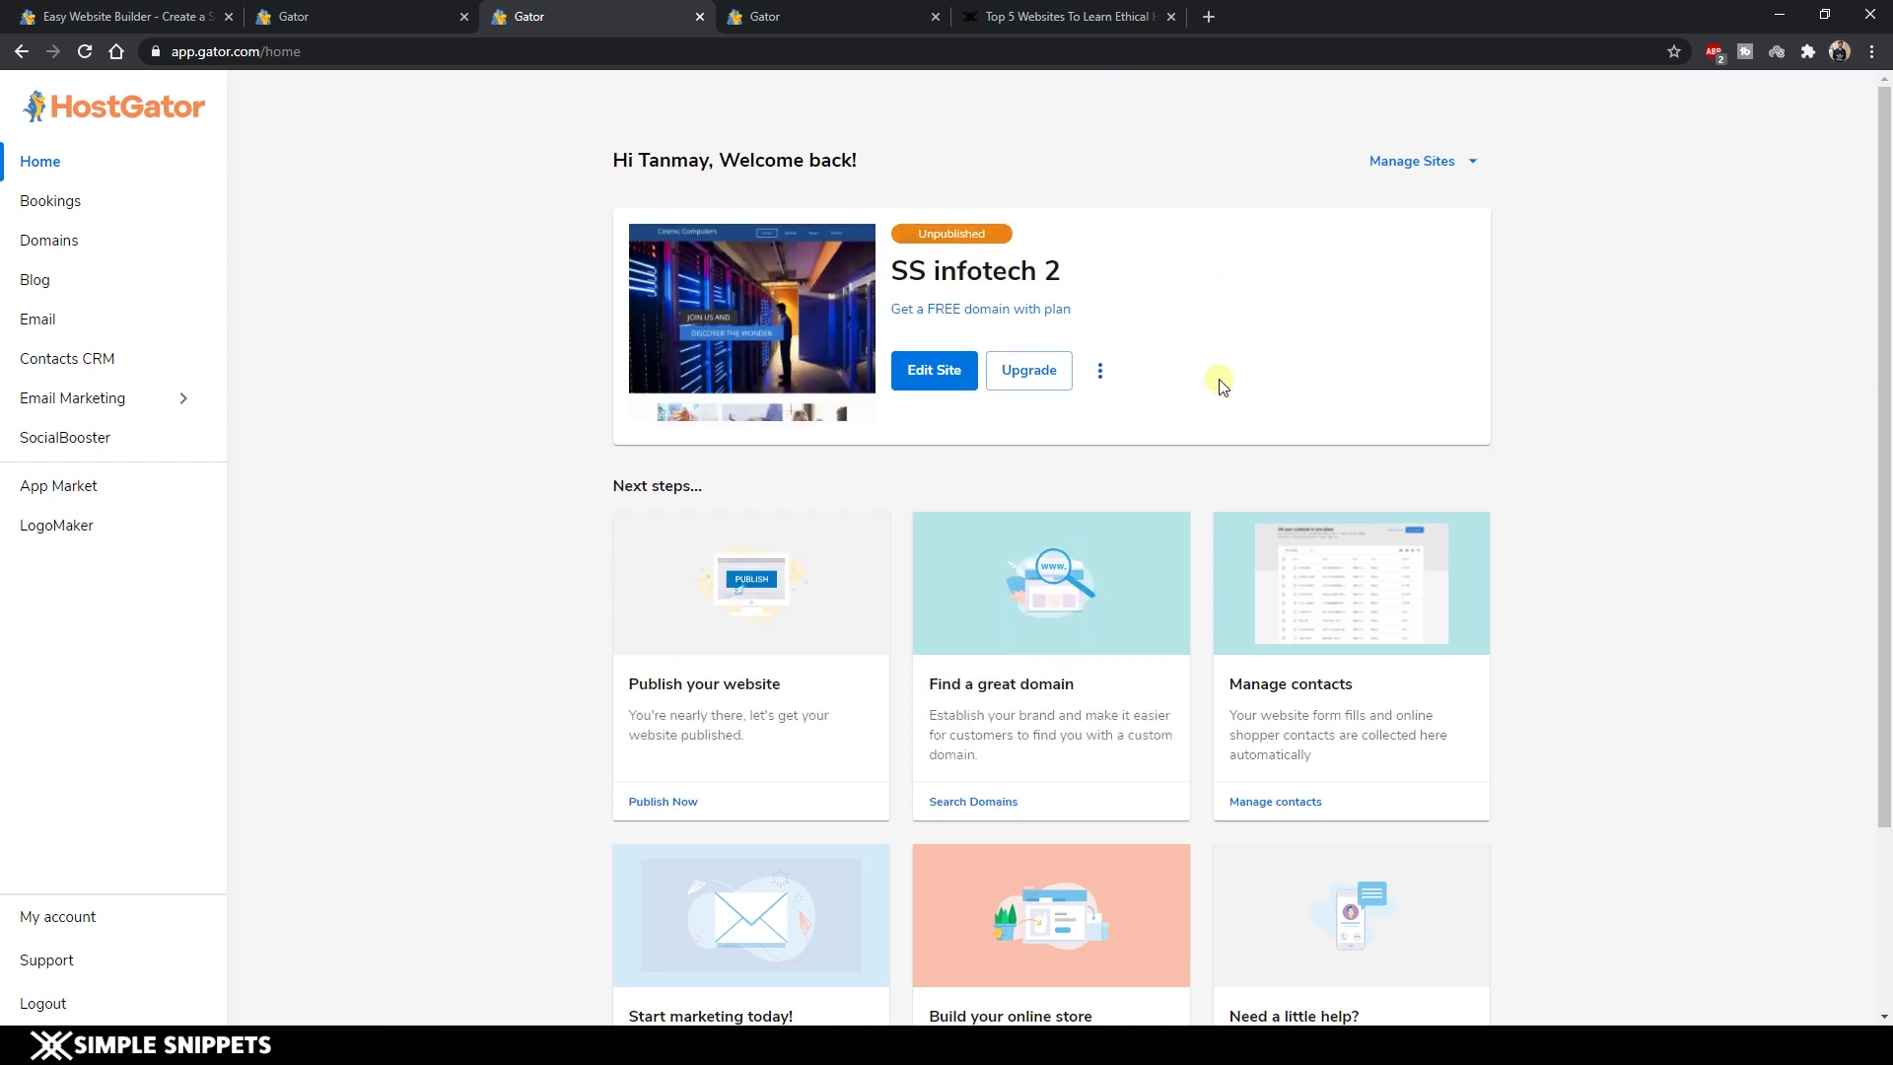
{"action": "left_click", "coordinate": [938, 375]}
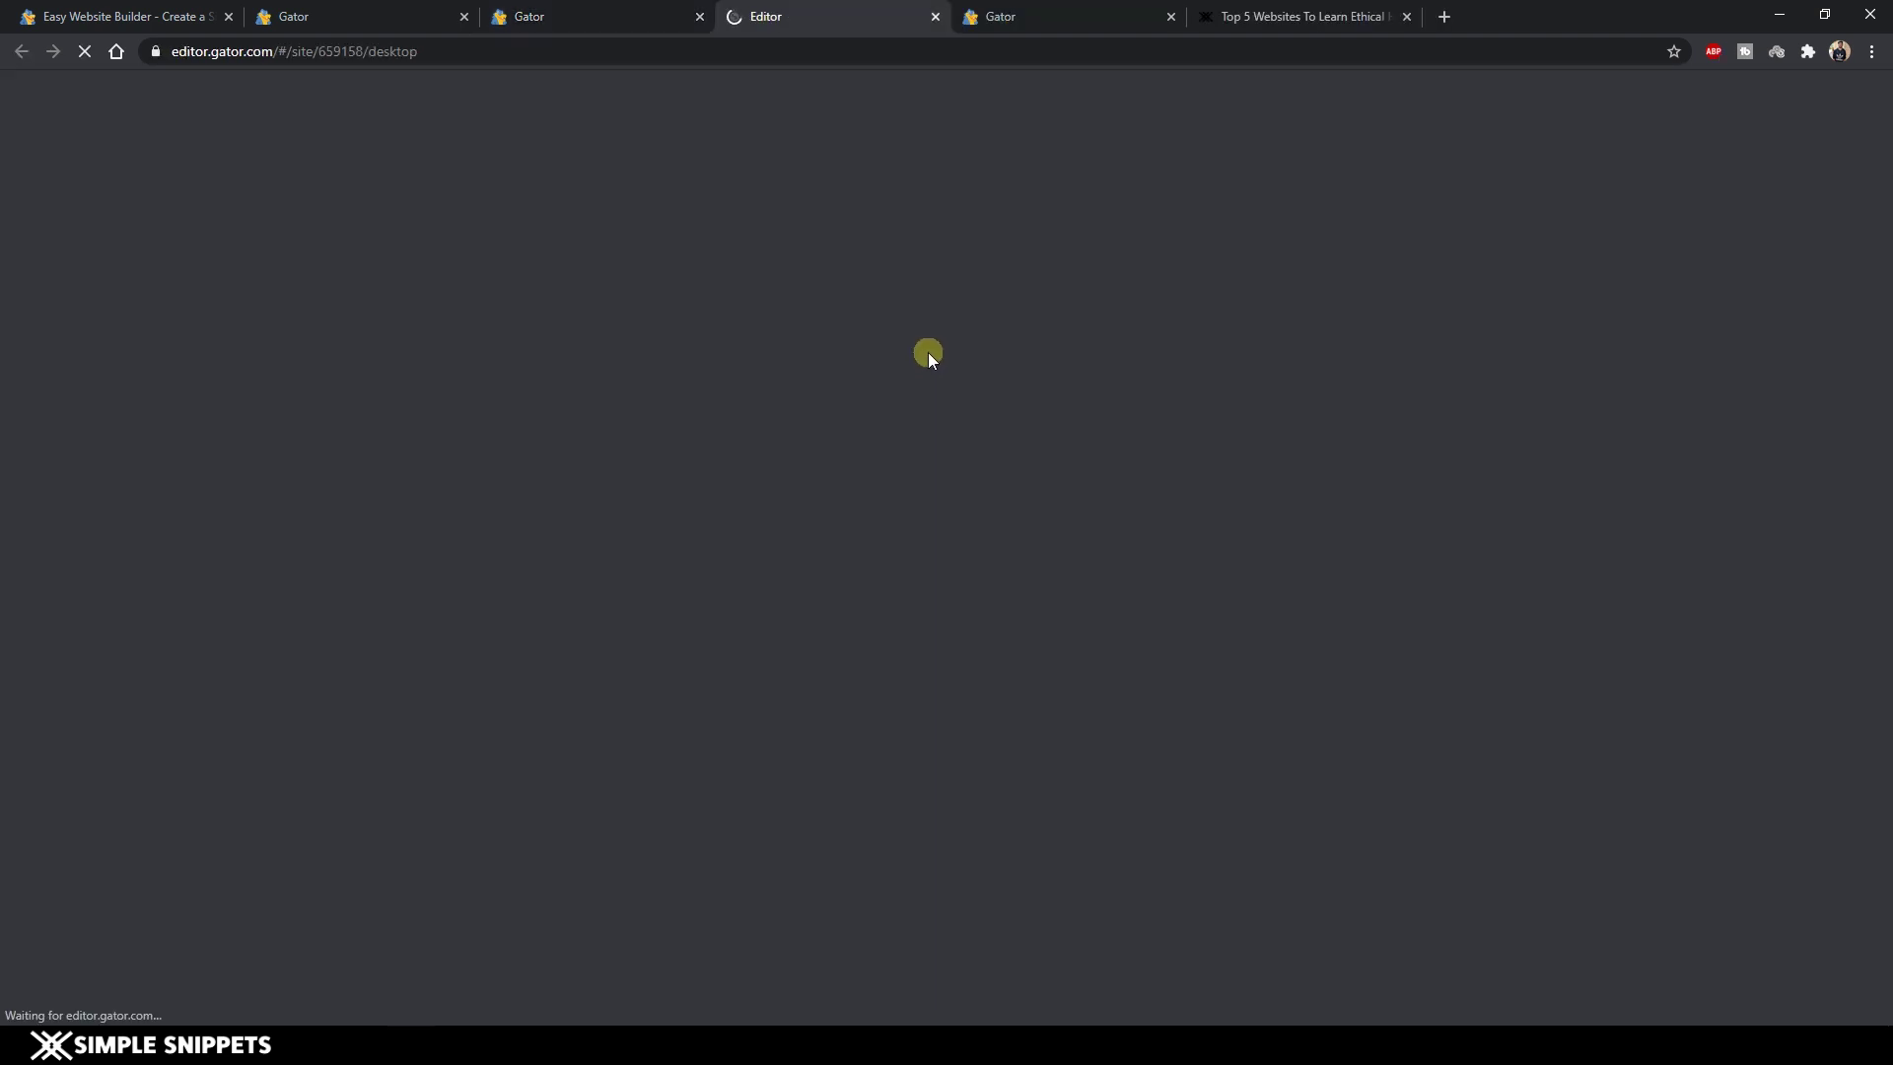
Create the site in the traditional editor using the ⋮ menu's Go Traditional option.
{"action": "key", "text": "ctrl+shift+Tab"}
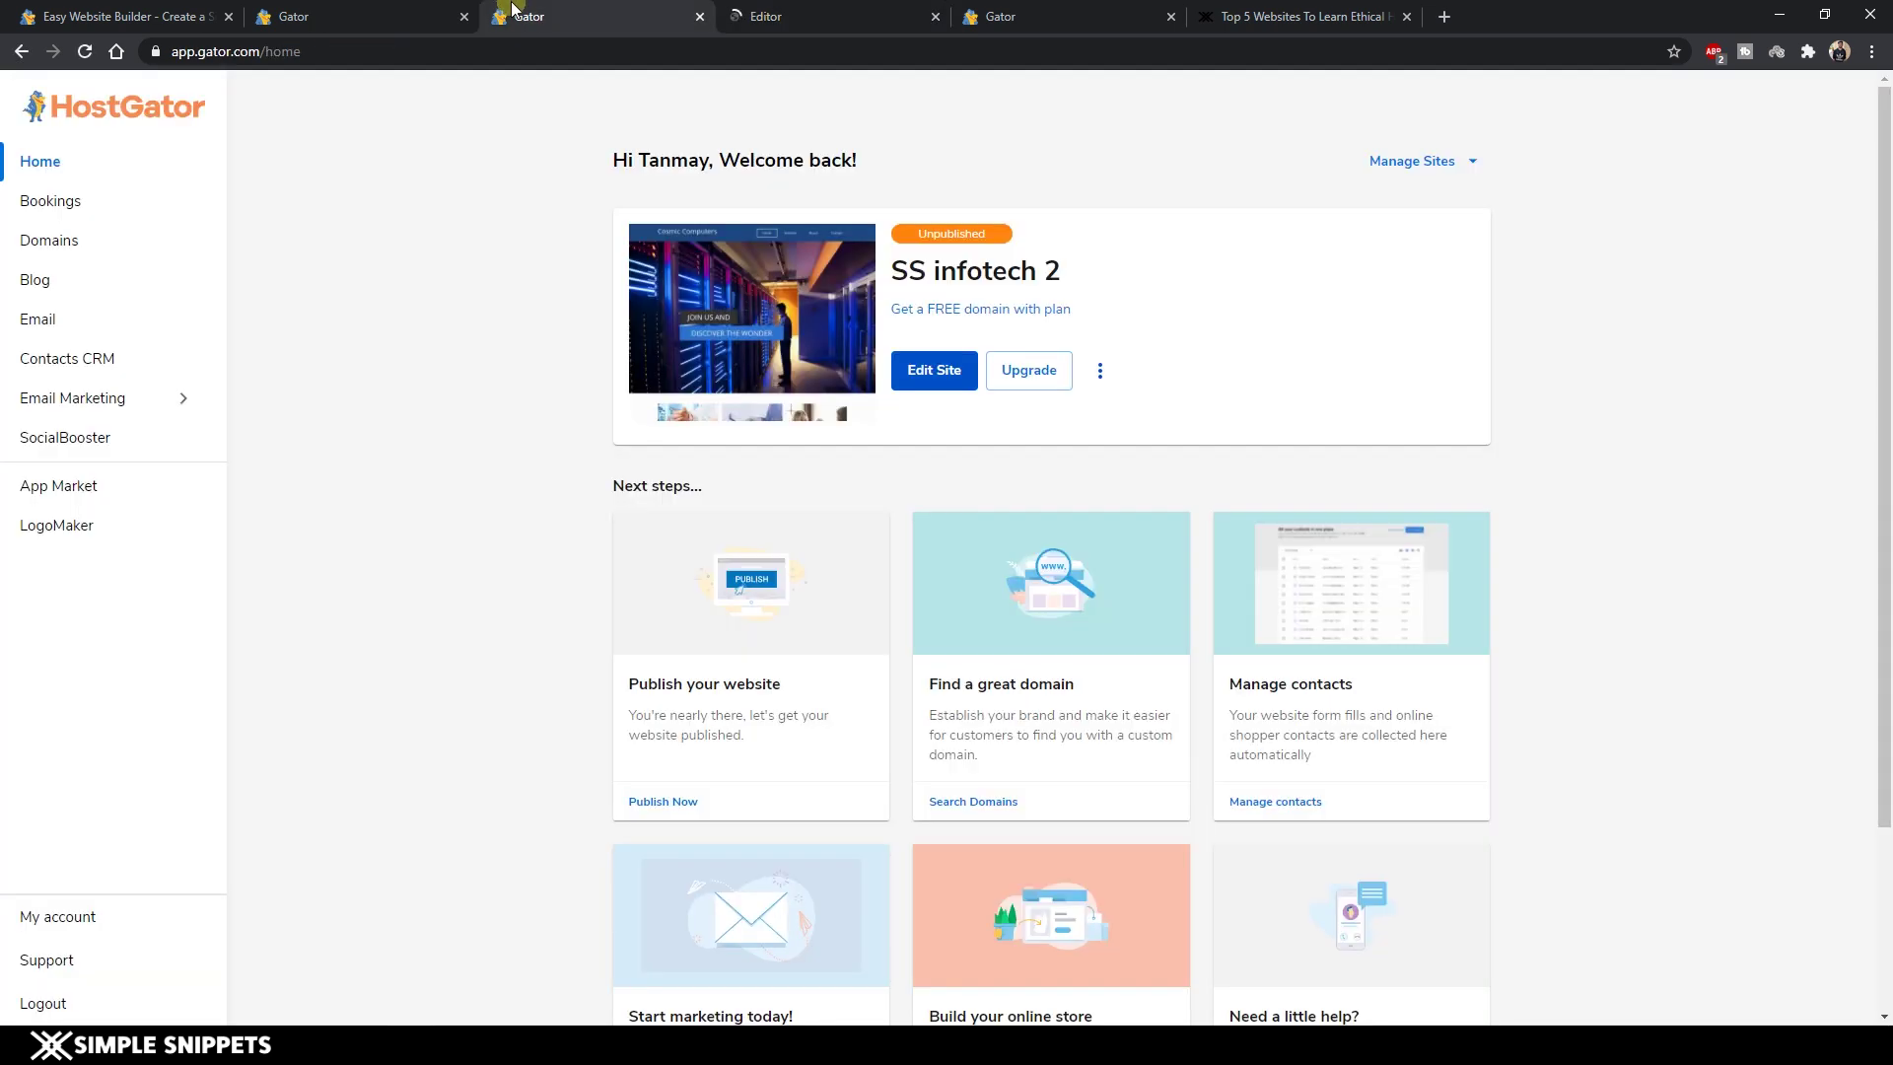
{"action": "left_click", "coordinate": [1099, 373]}
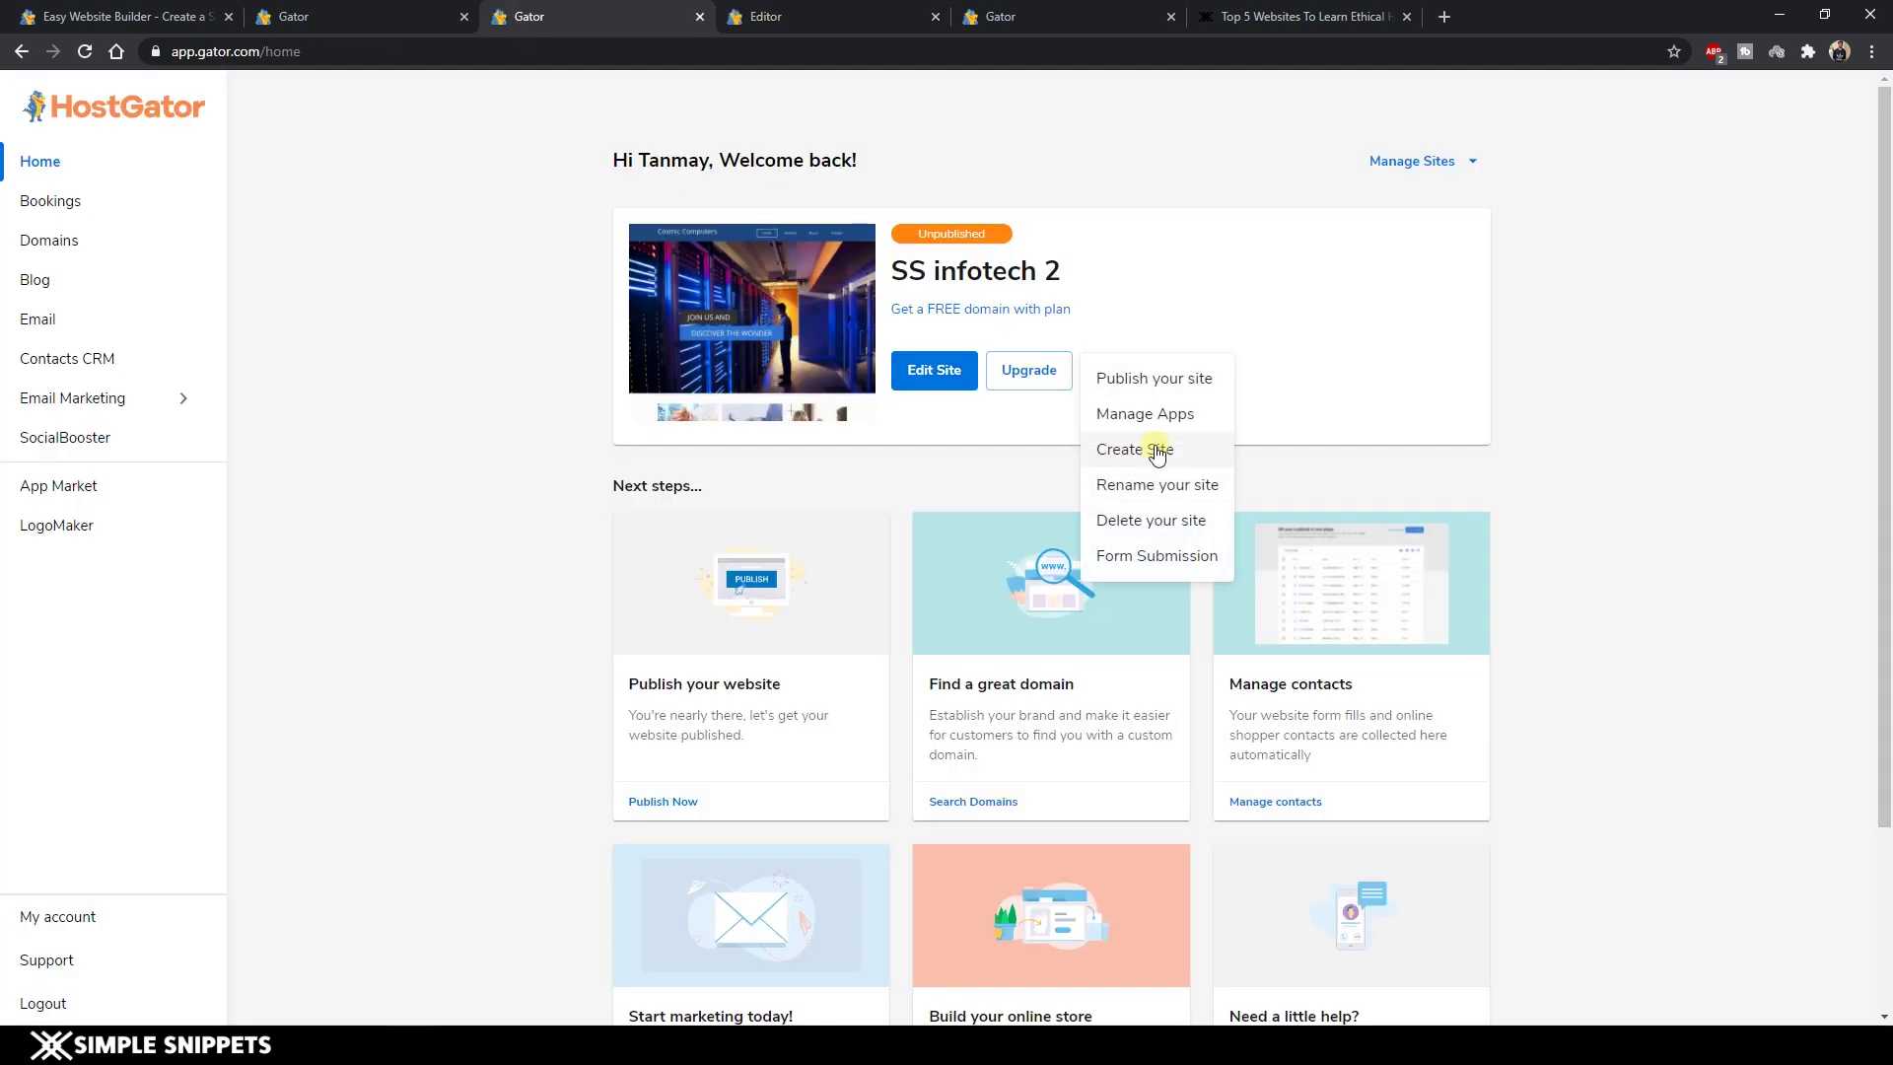
{"action": "left_click", "coordinate": [1156, 452]}
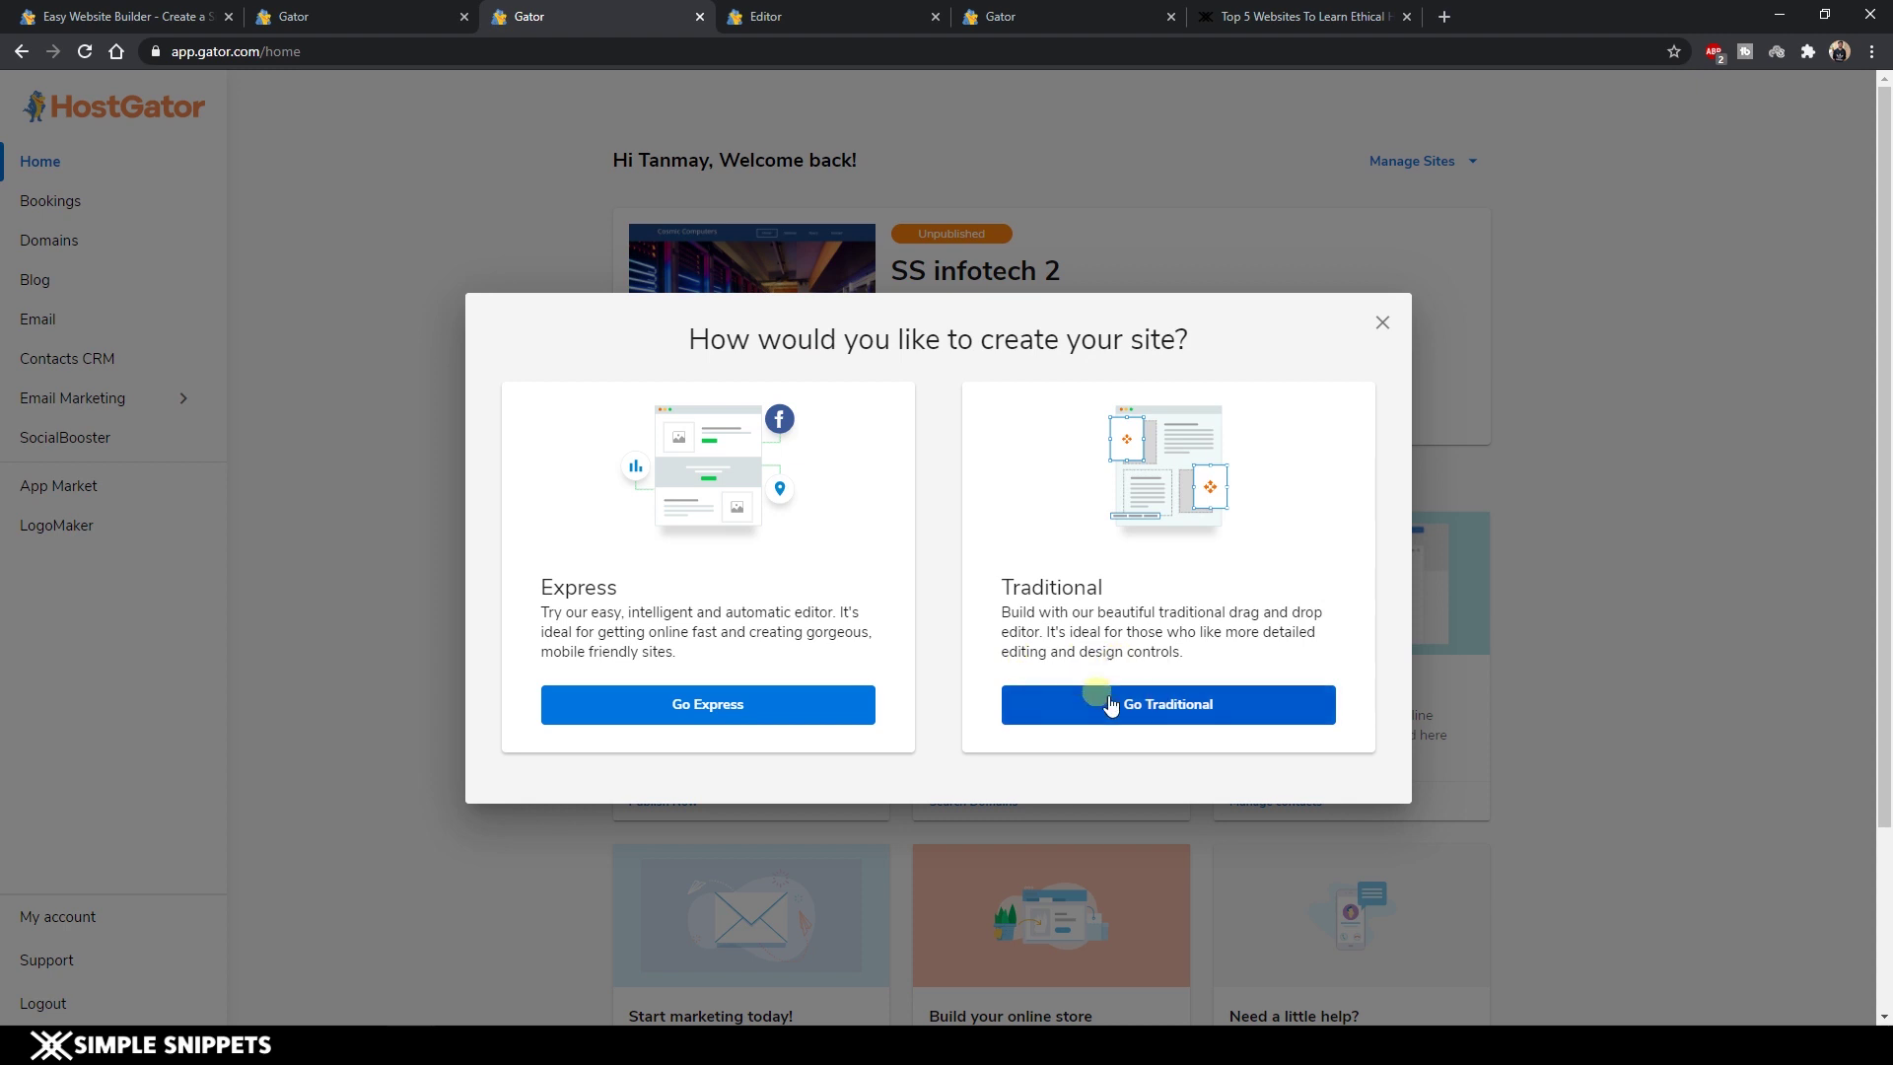
{"action": "left_click", "coordinate": [877, 10]}
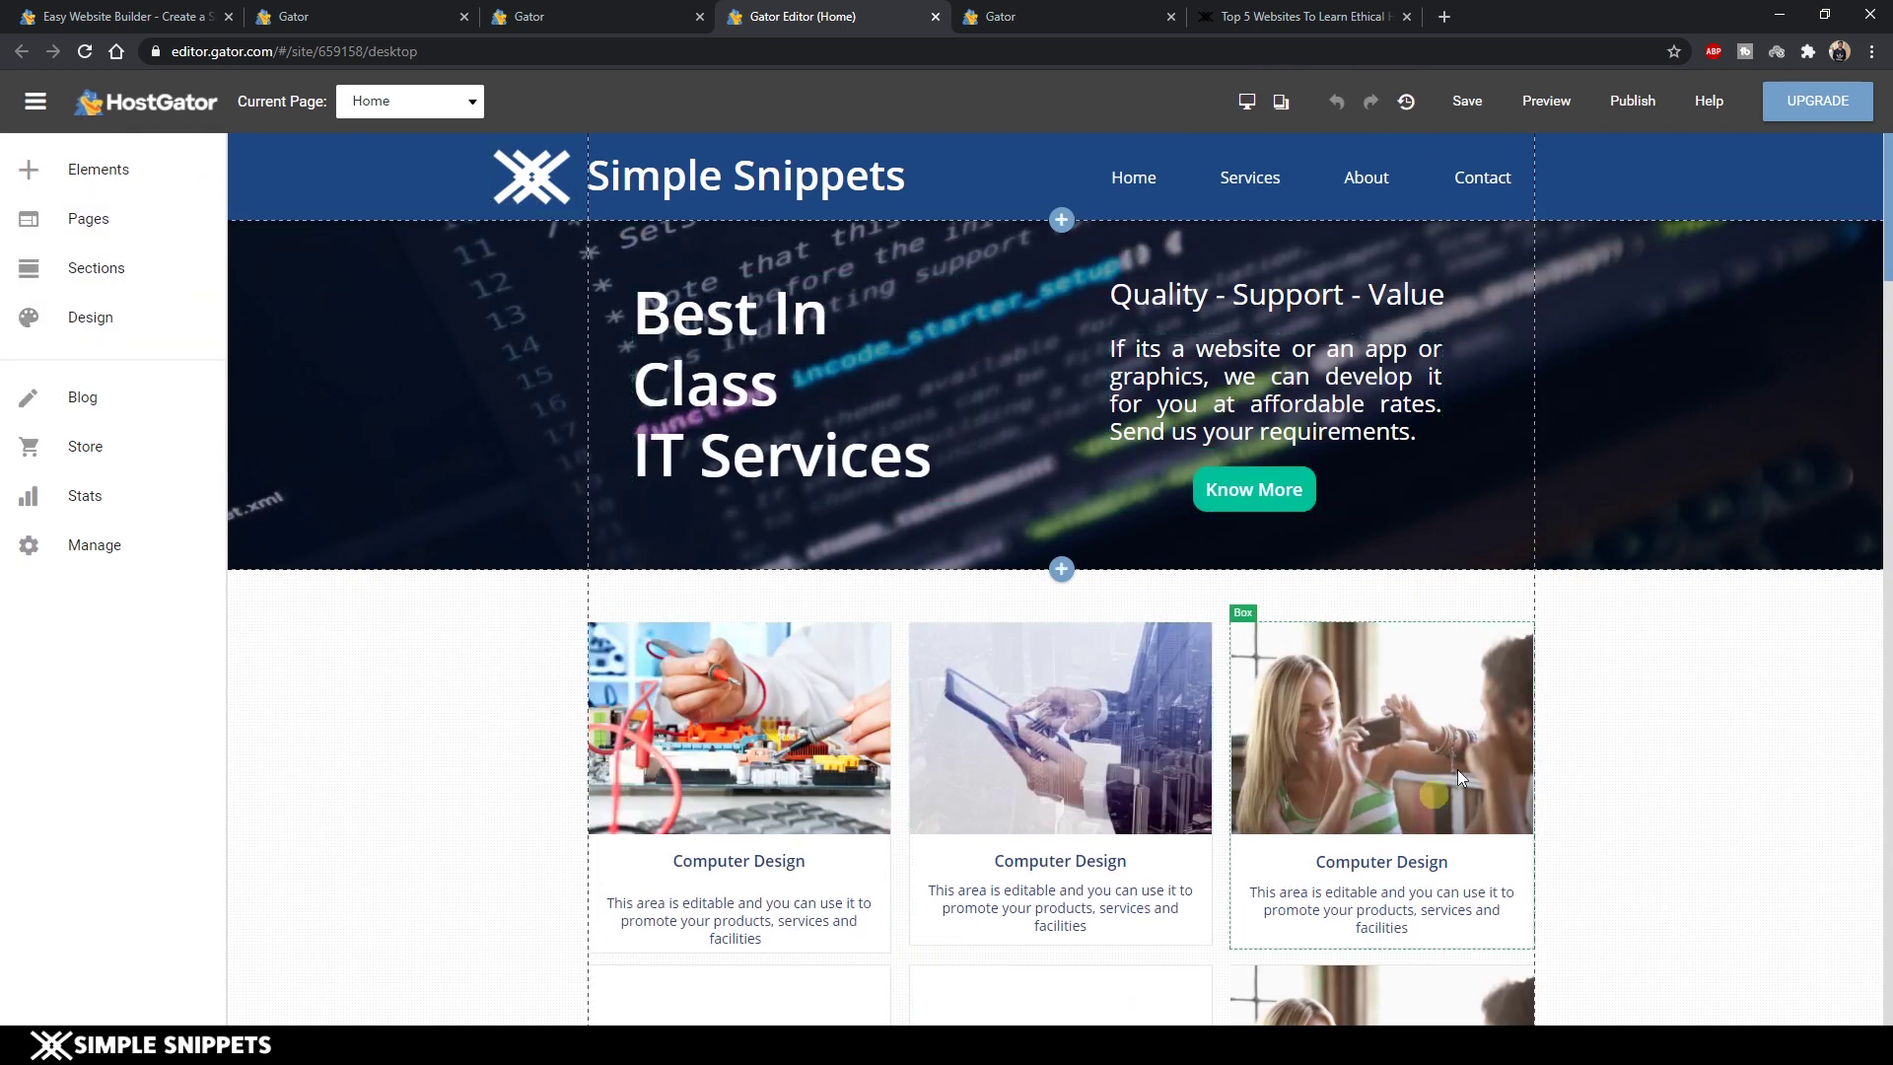
Select the hero paragraph text, try moving its box, then undo the move.
{"action": "left_click", "coordinate": [1281, 377]}
{"action": "left_click_drag", "start_coordinate": [1295, 378], "coordinate": [1169, 406]}
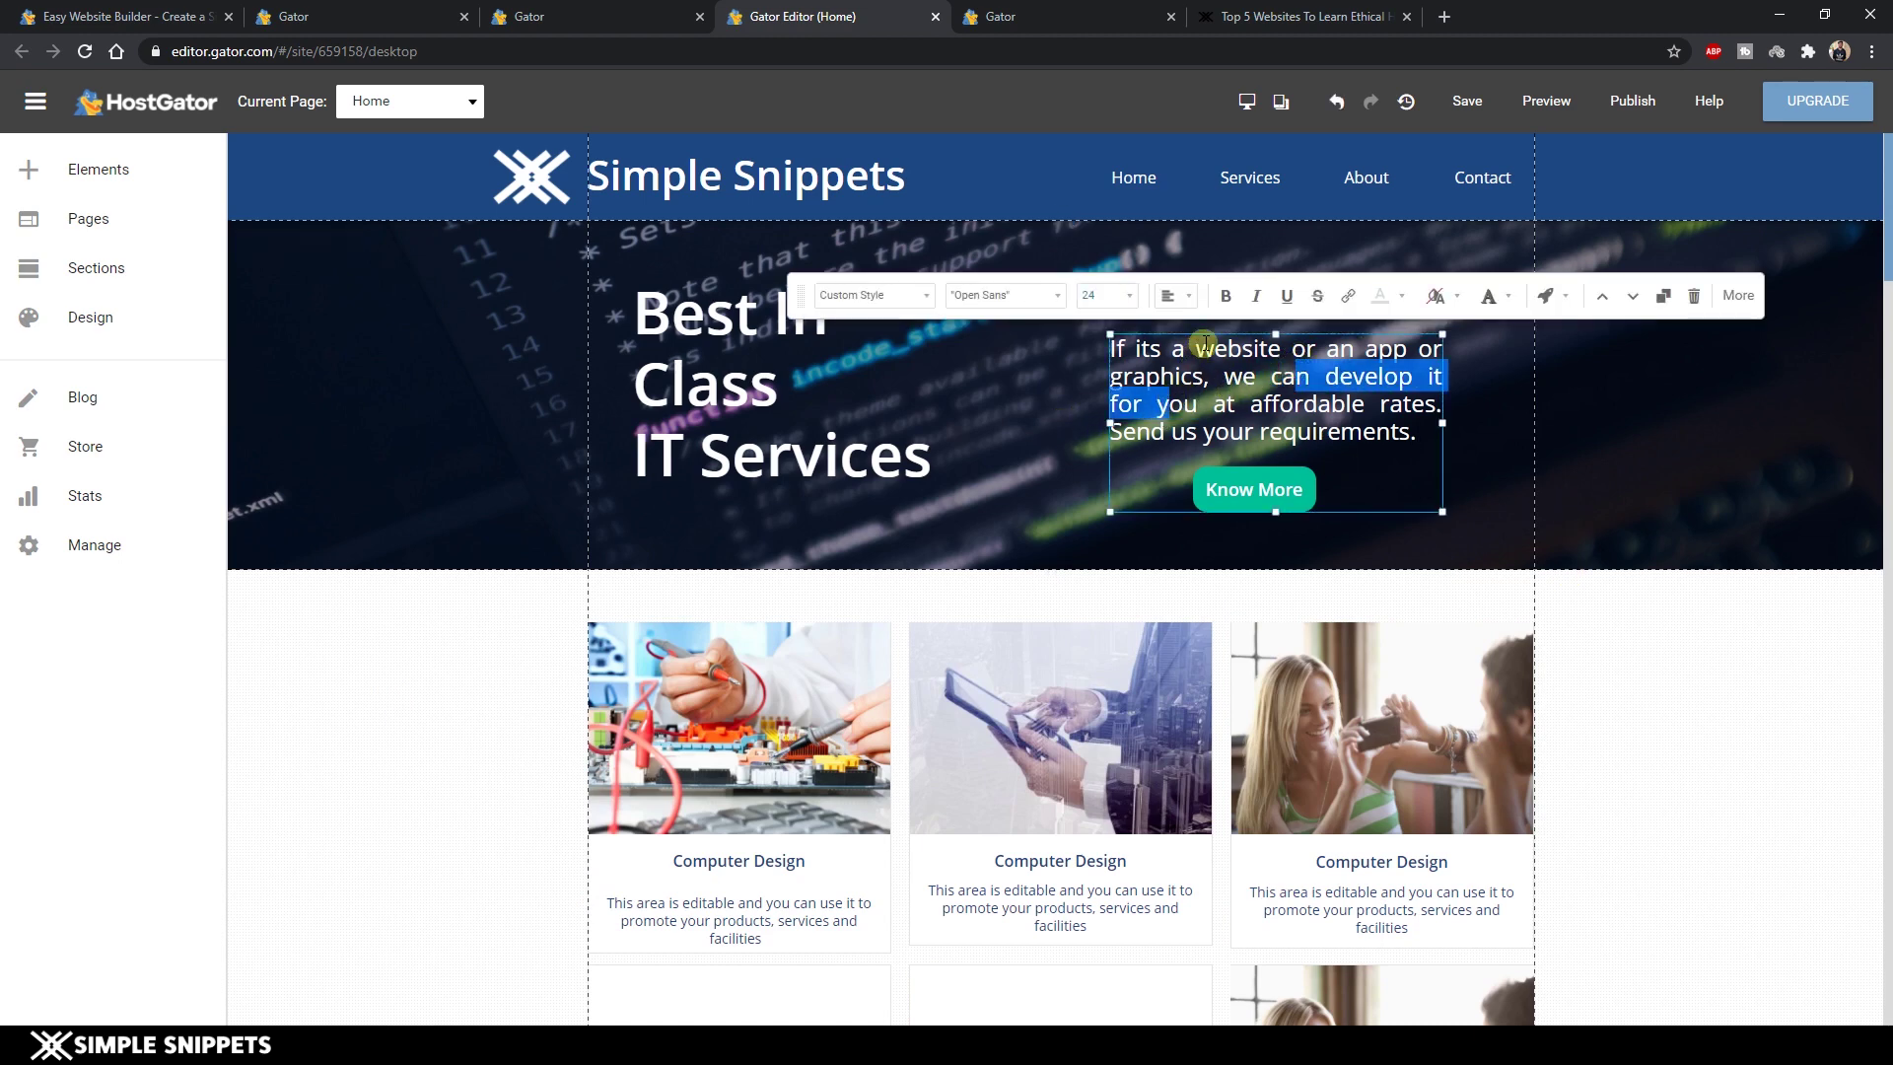
{"action": "left_click_drag", "start_coordinate": [1212, 334], "coordinate": [1636, 278]}
{"action": "key", "text": "ctrl+z"}
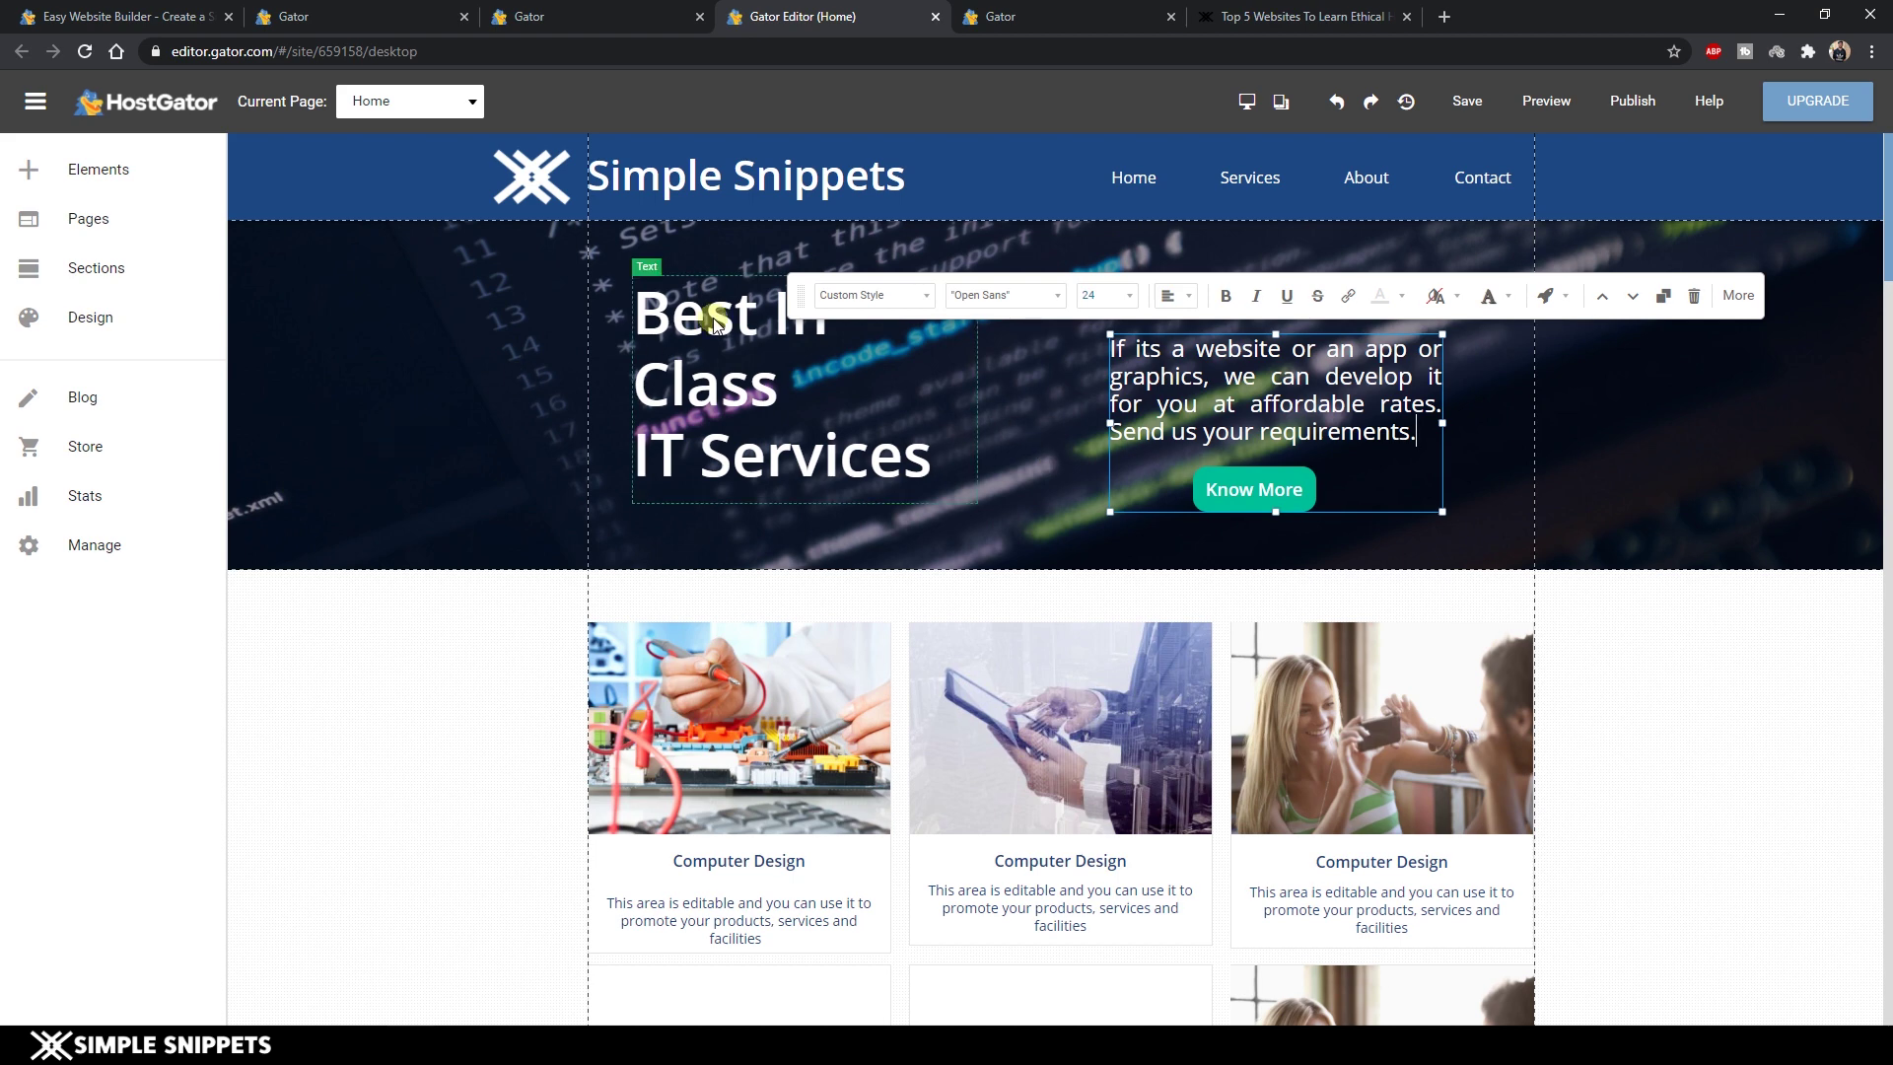
Drag the hero section's bottom edge down to make the Best In Class IT Services banner taller.
{"action": "left_click", "coordinate": [711, 318]}
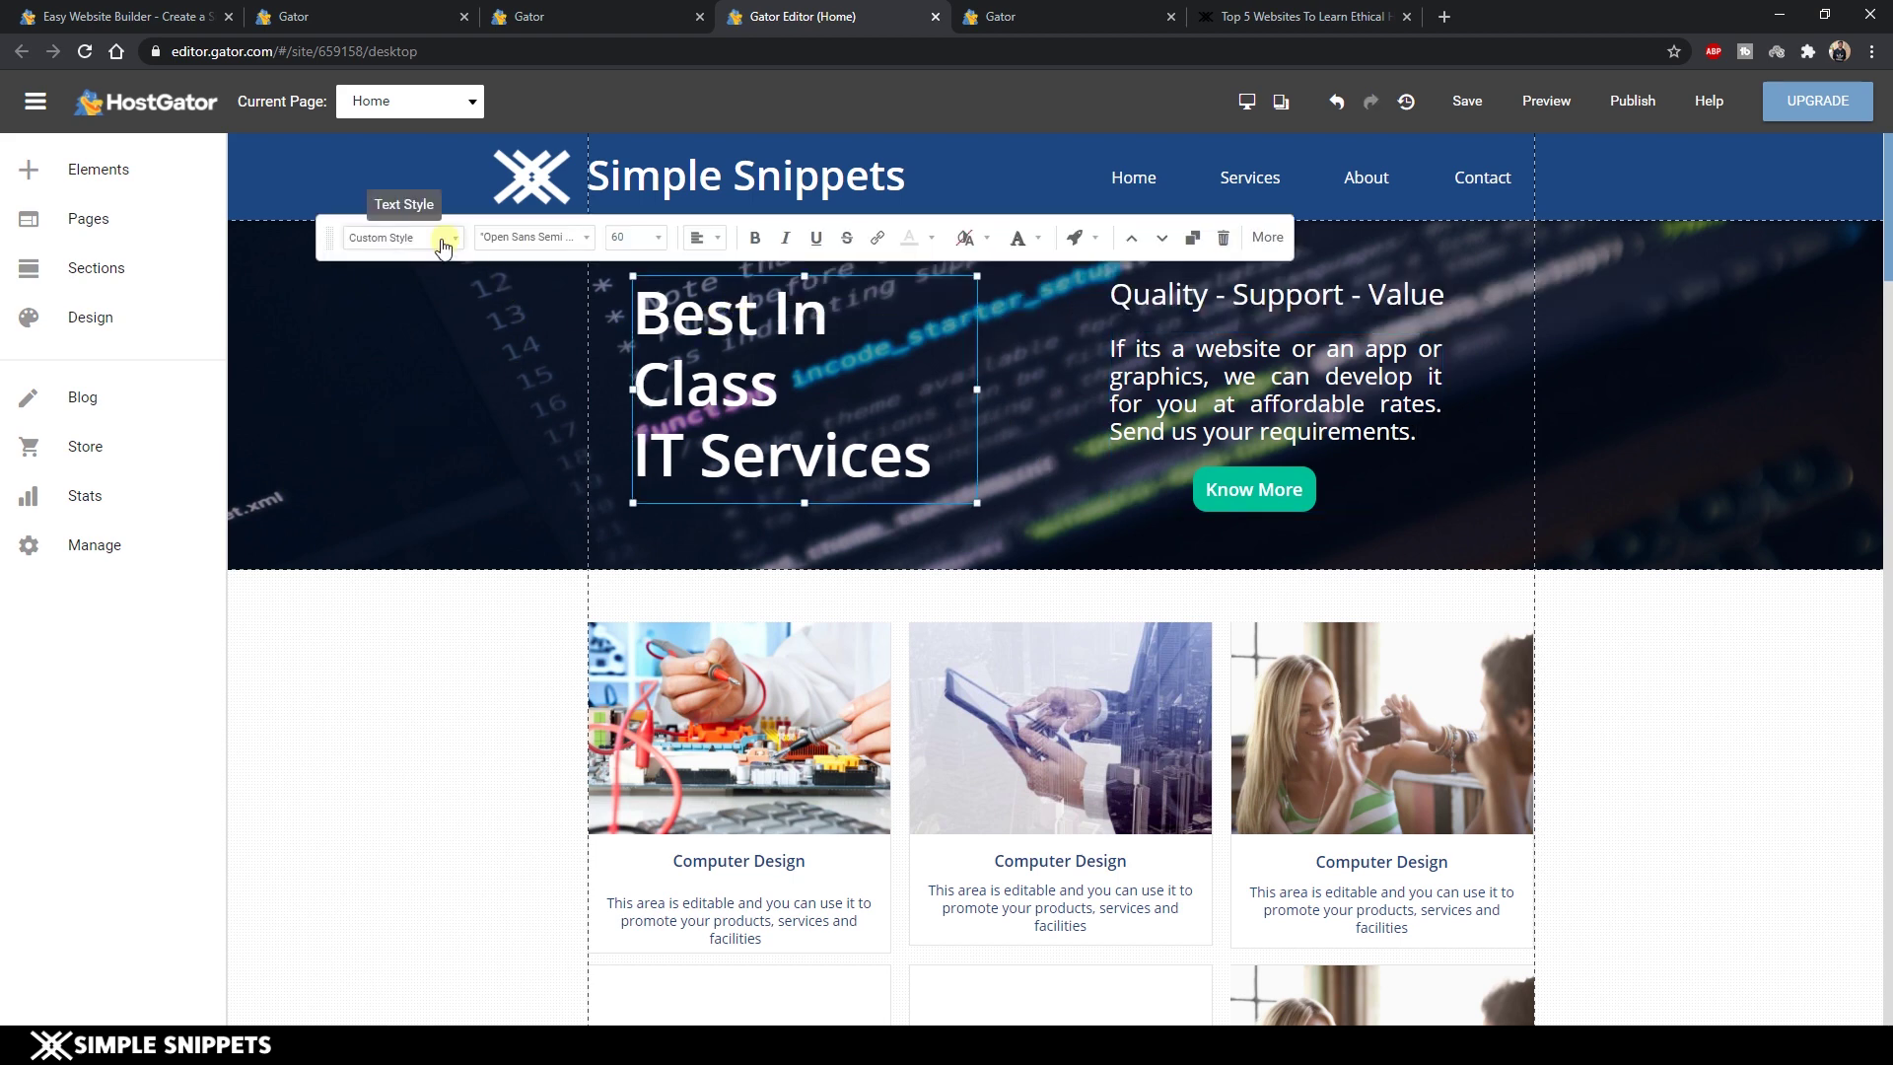
{"action": "left_click", "coordinate": [1575, 306]}
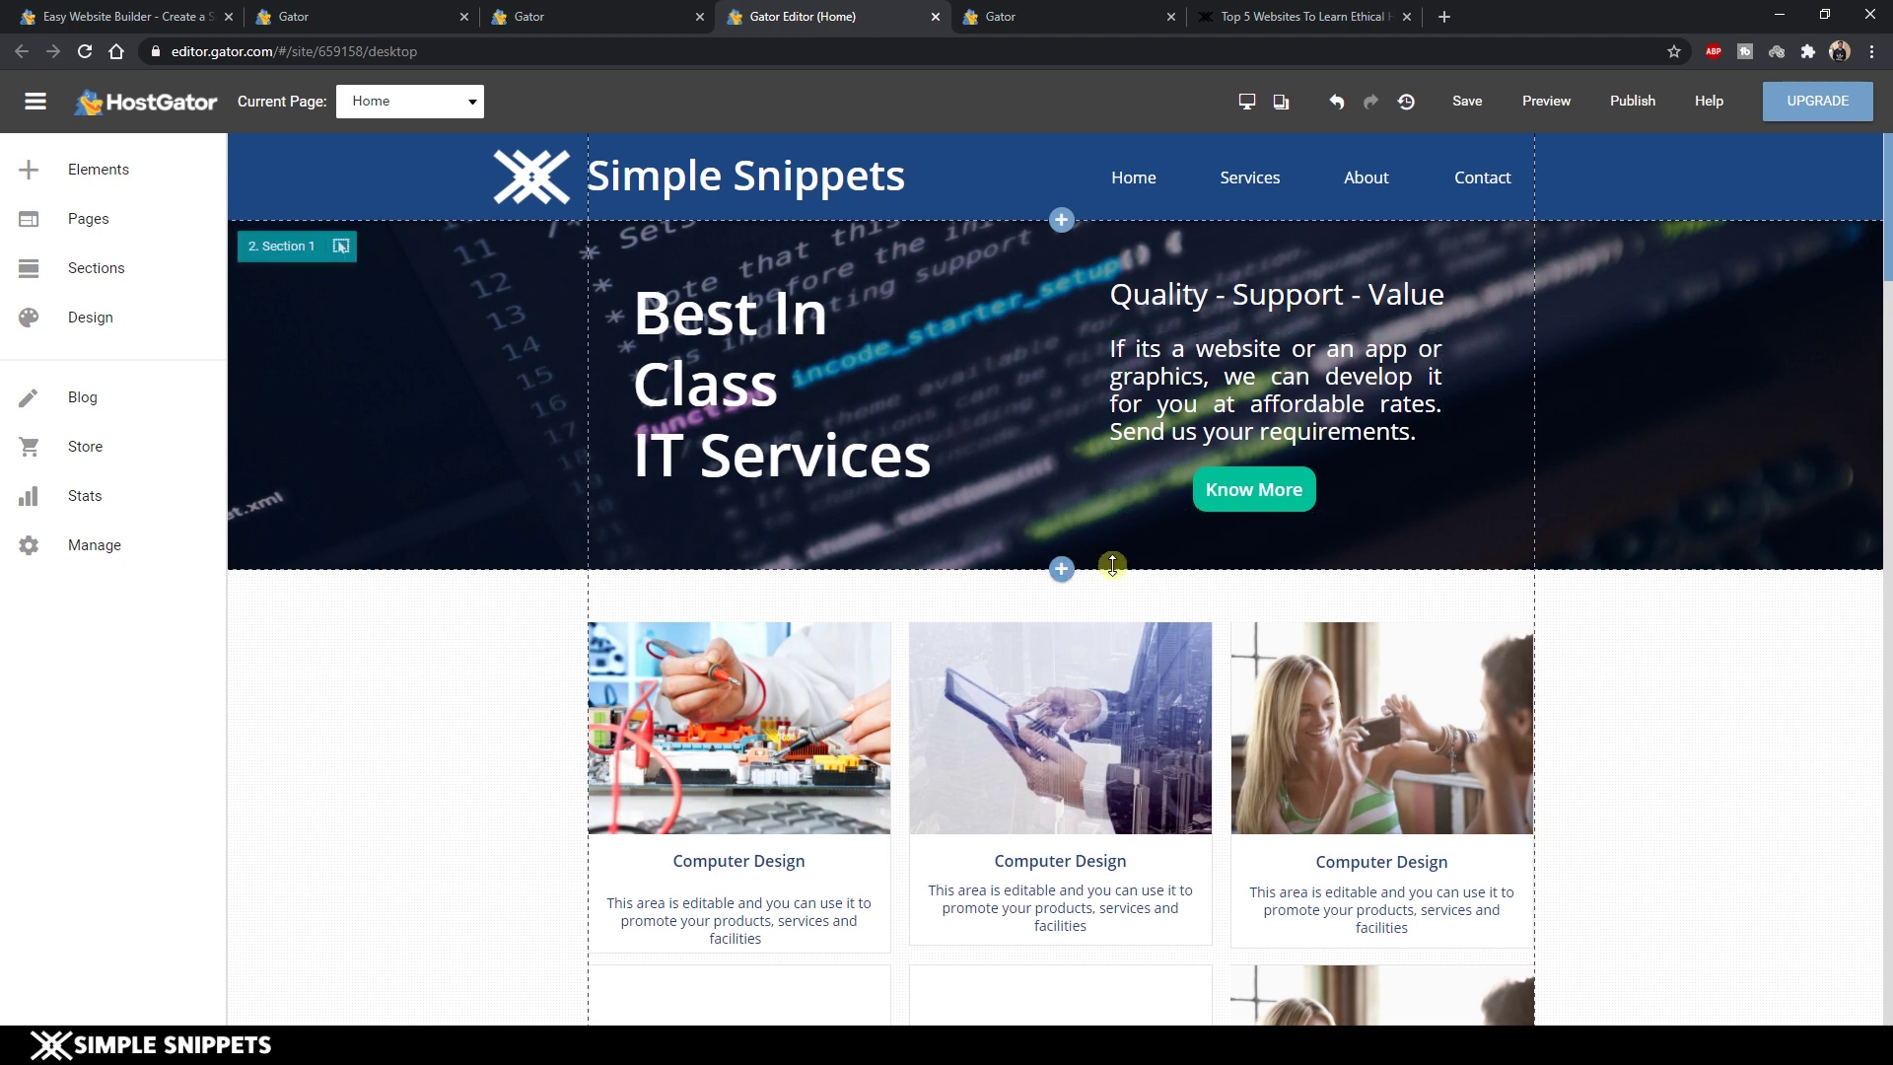
{"action": "left_click_drag", "start_coordinate": [1112, 565], "coordinate": [1140, 599]}
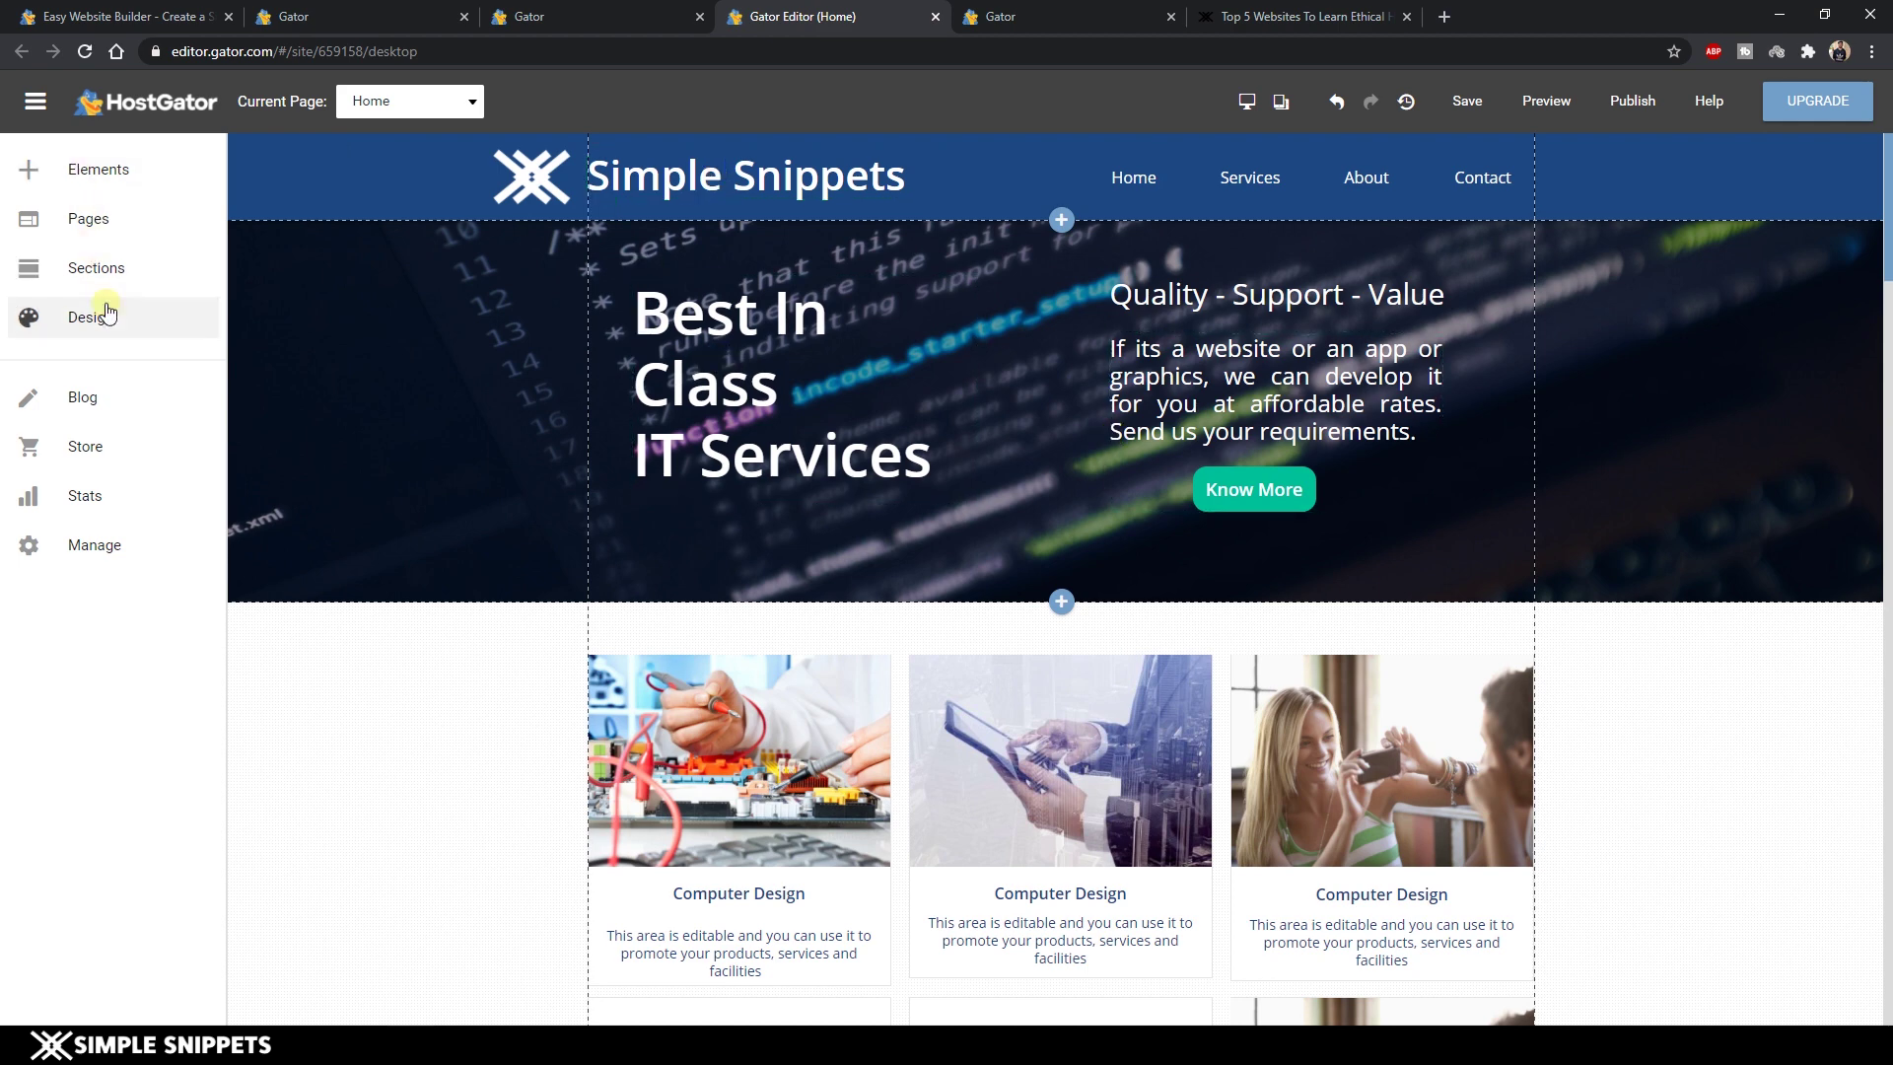
Browse the Elements Add Content panel, return to the Button category, then close it.
{"action": "left_click", "coordinate": [112, 170]}
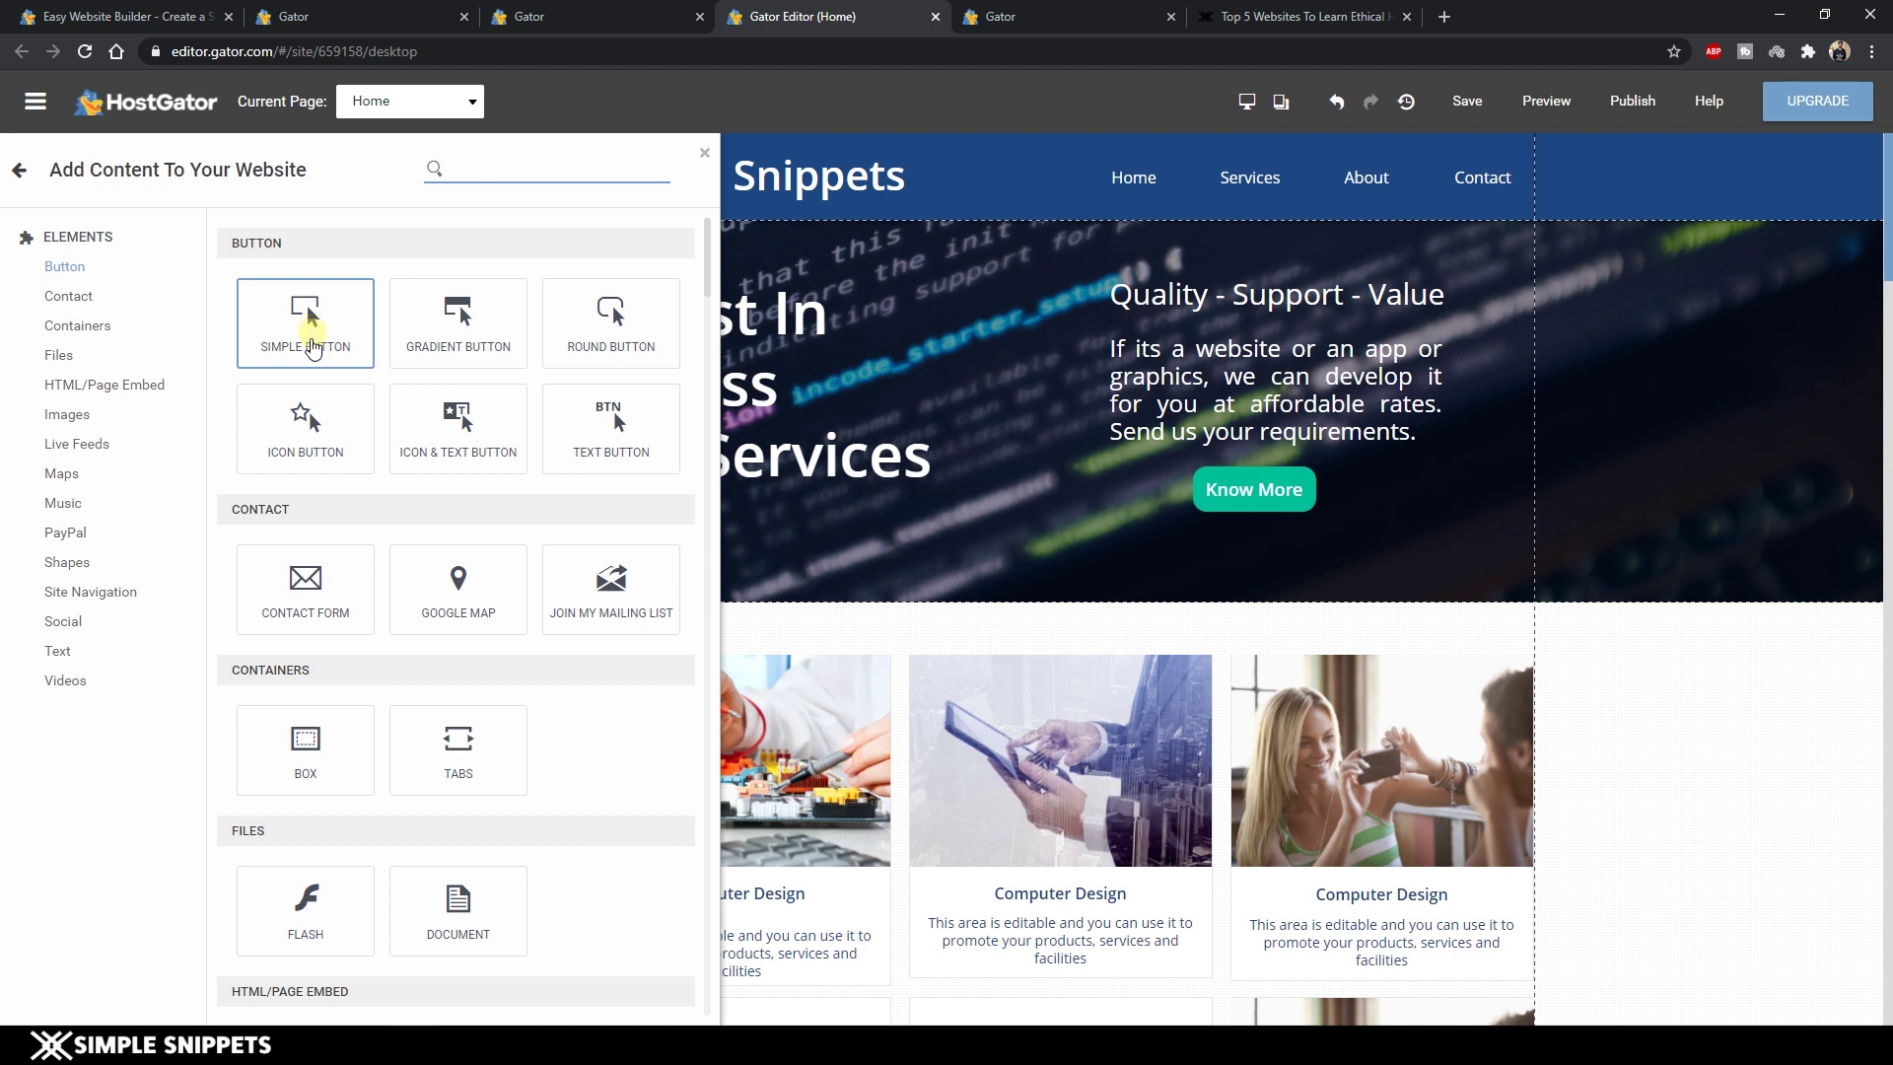
{"action": "scroll", "coordinate": [381, 769], "scroll_direction": "down", "scroll_amount": 2}
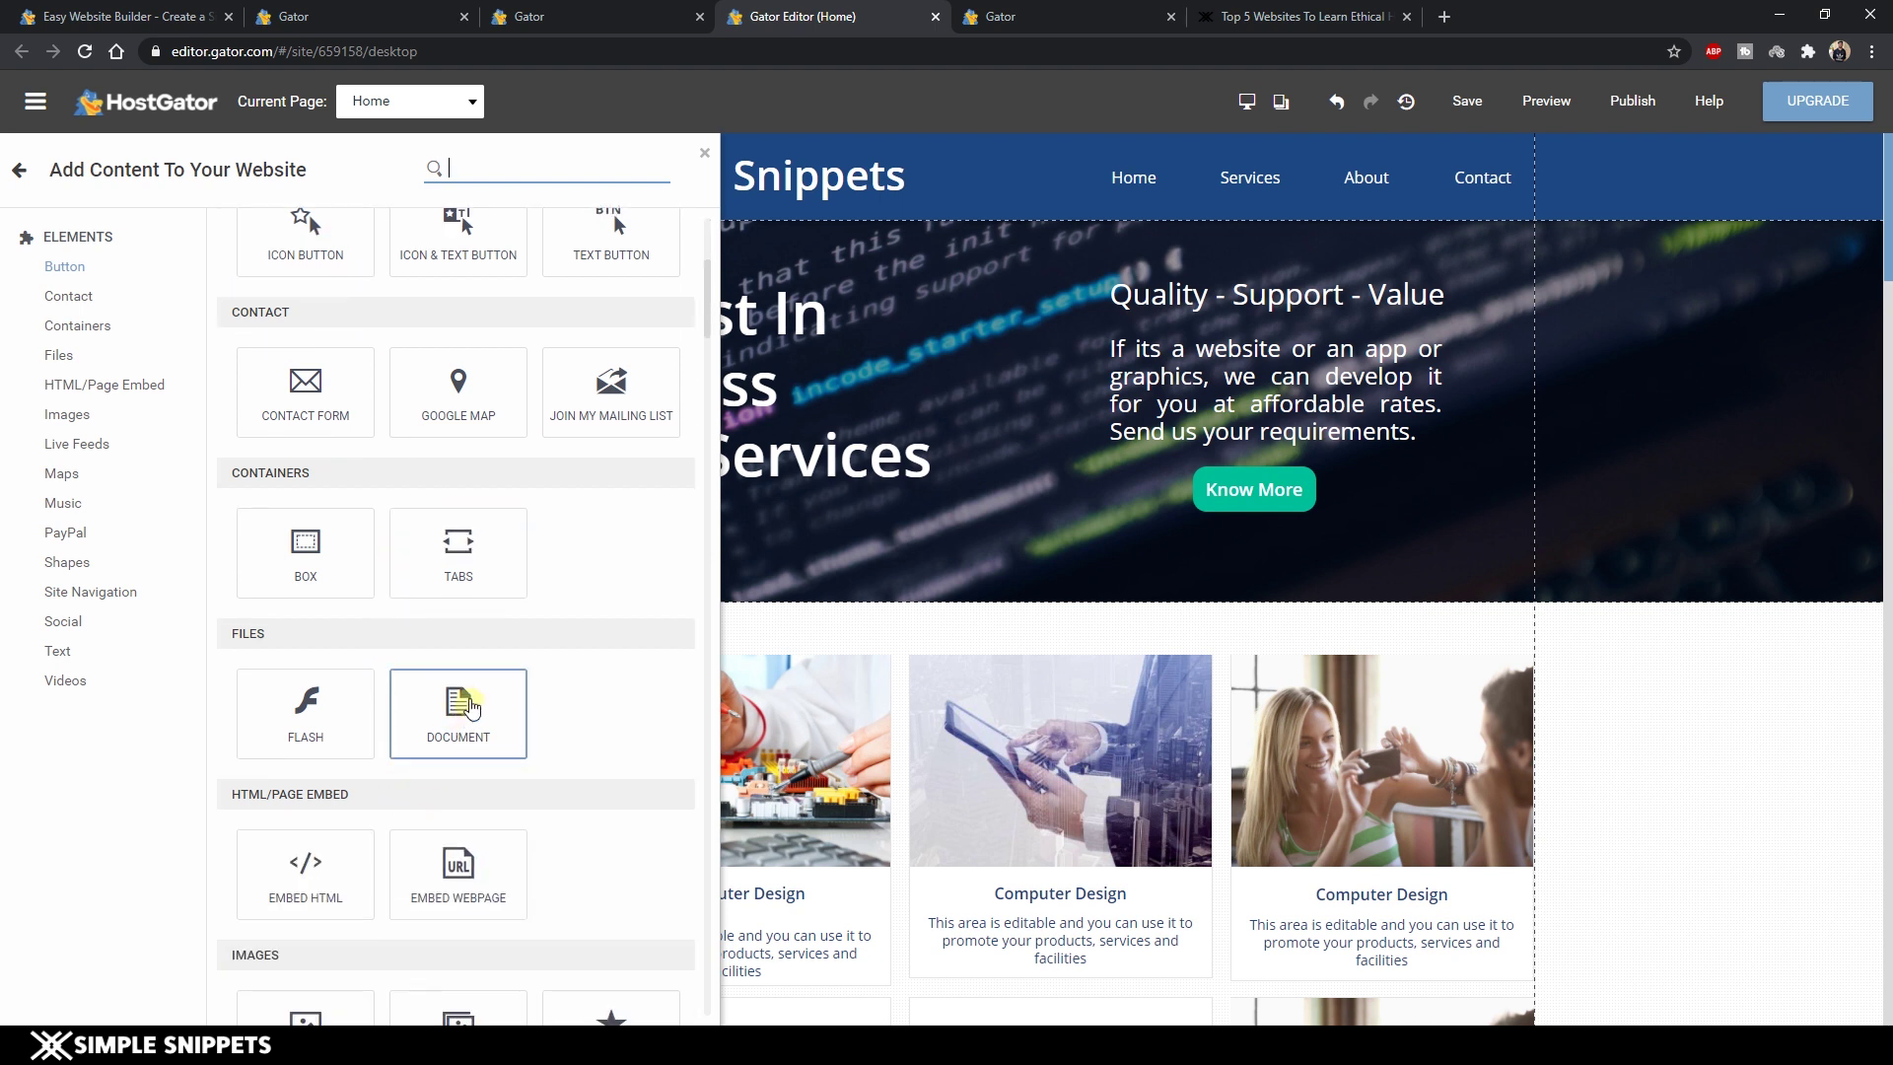
{"action": "scroll", "coordinate": [476, 357], "scroll_direction": "down", "scroll_amount": 1}
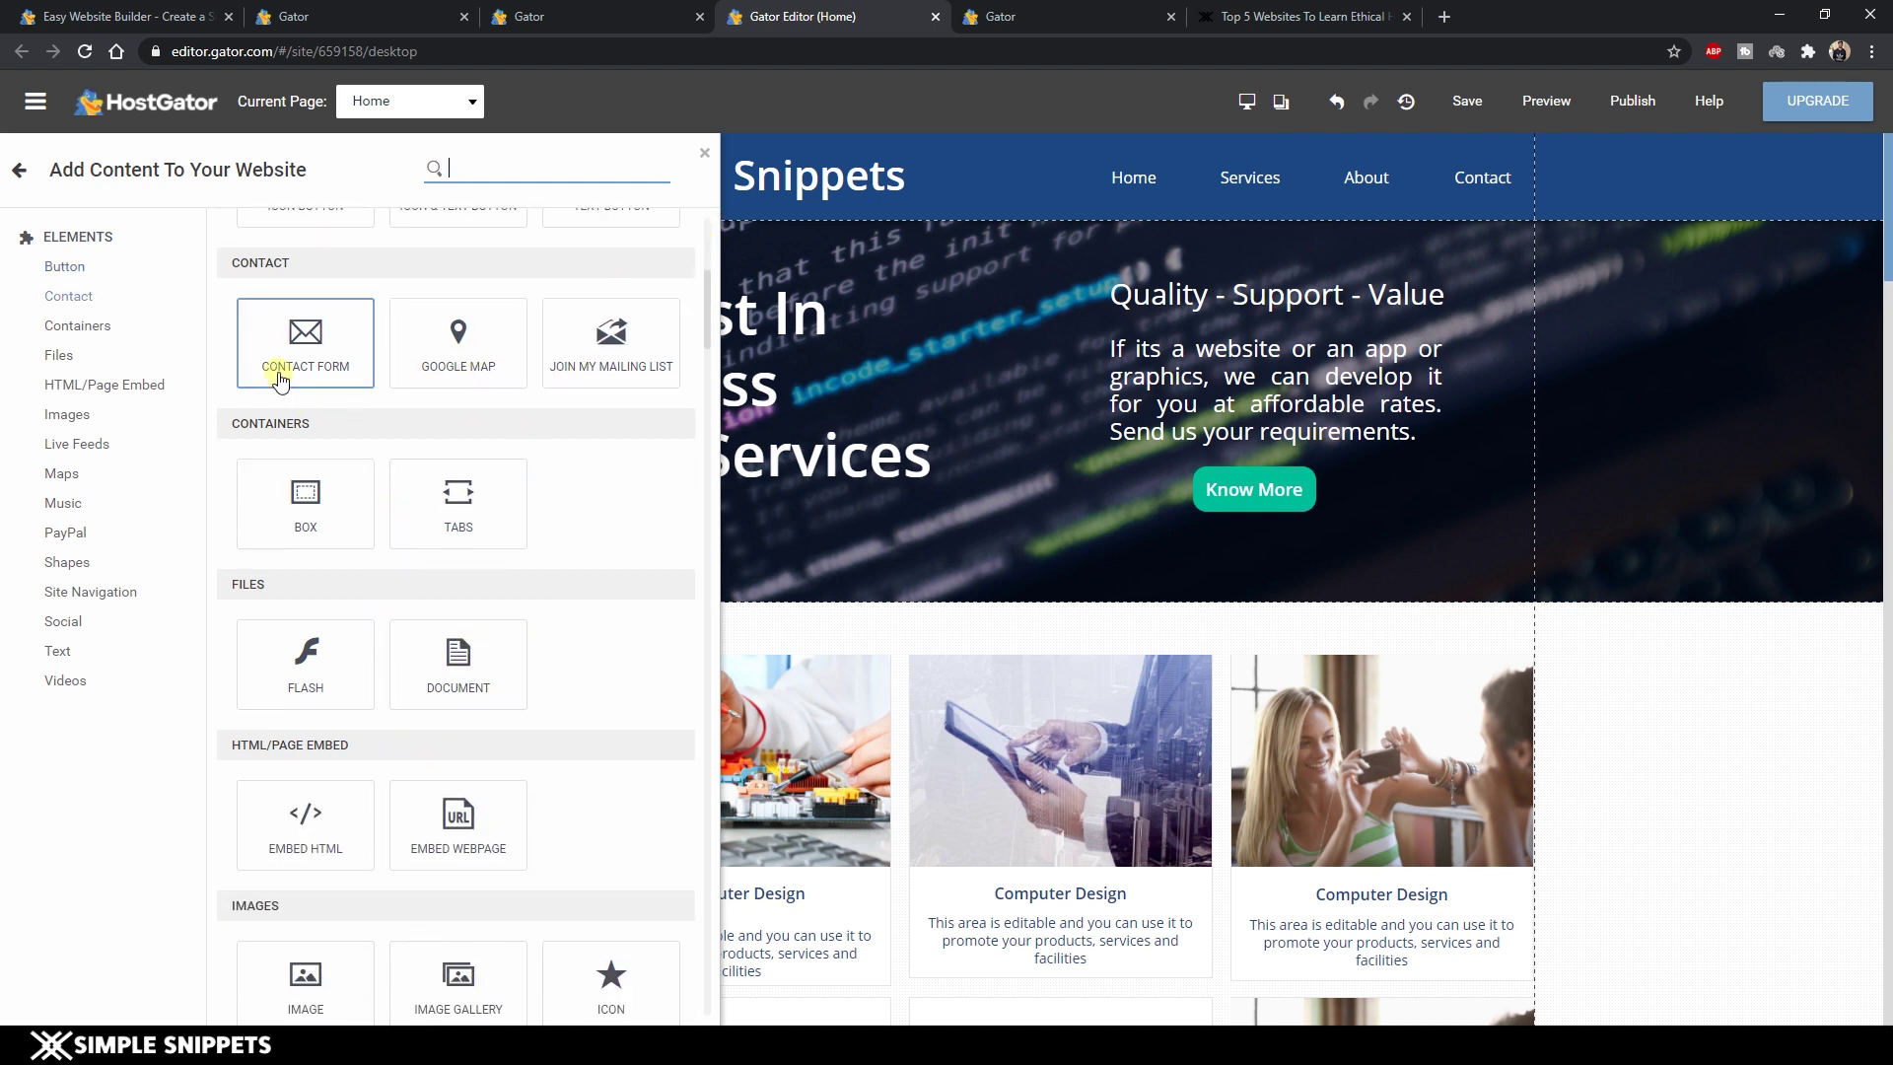
{"action": "scroll", "coordinate": [381, 625], "scroll_direction": "down", "scroll_amount": 3}
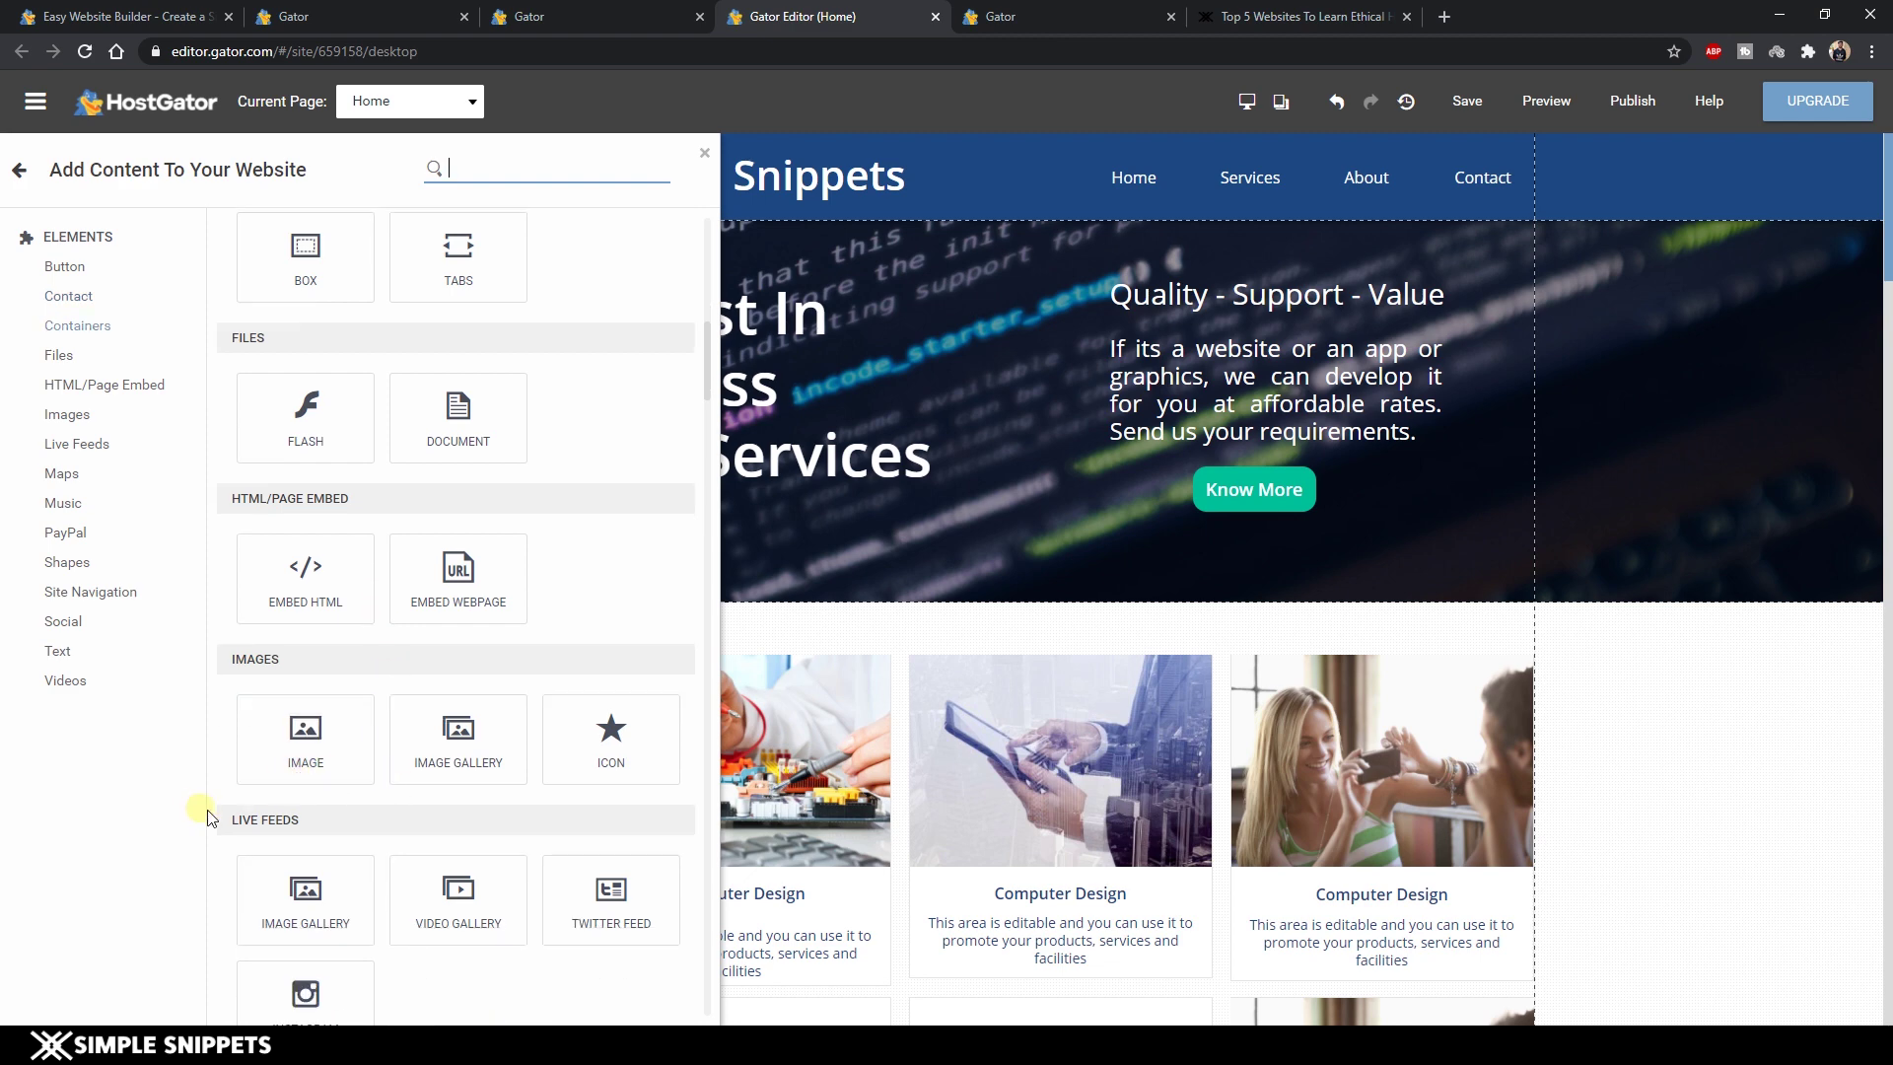
{"action": "scroll", "coordinate": [466, 591], "scroll_direction": "down", "scroll_amount": 5}
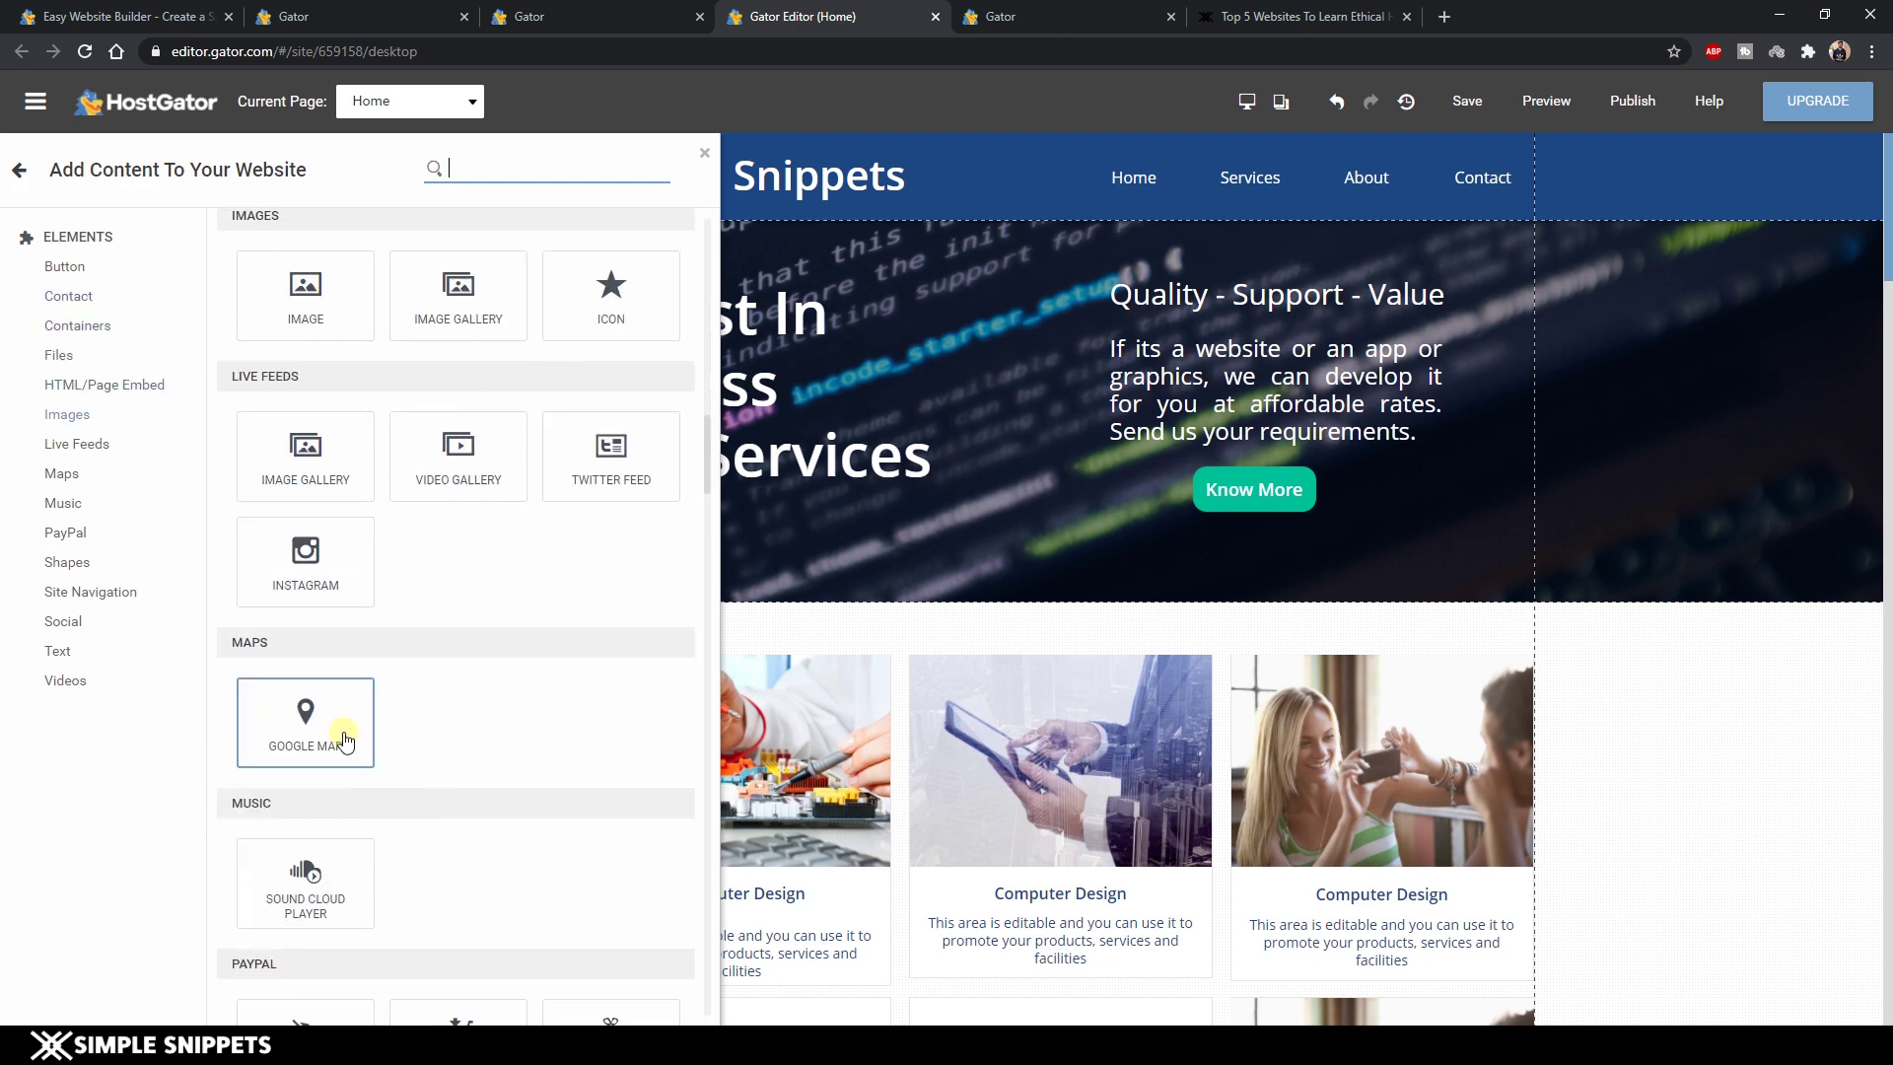
{"action": "scroll", "coordinate": [346, 739], "scroll_direction": "up", "scroll_amount": 10}
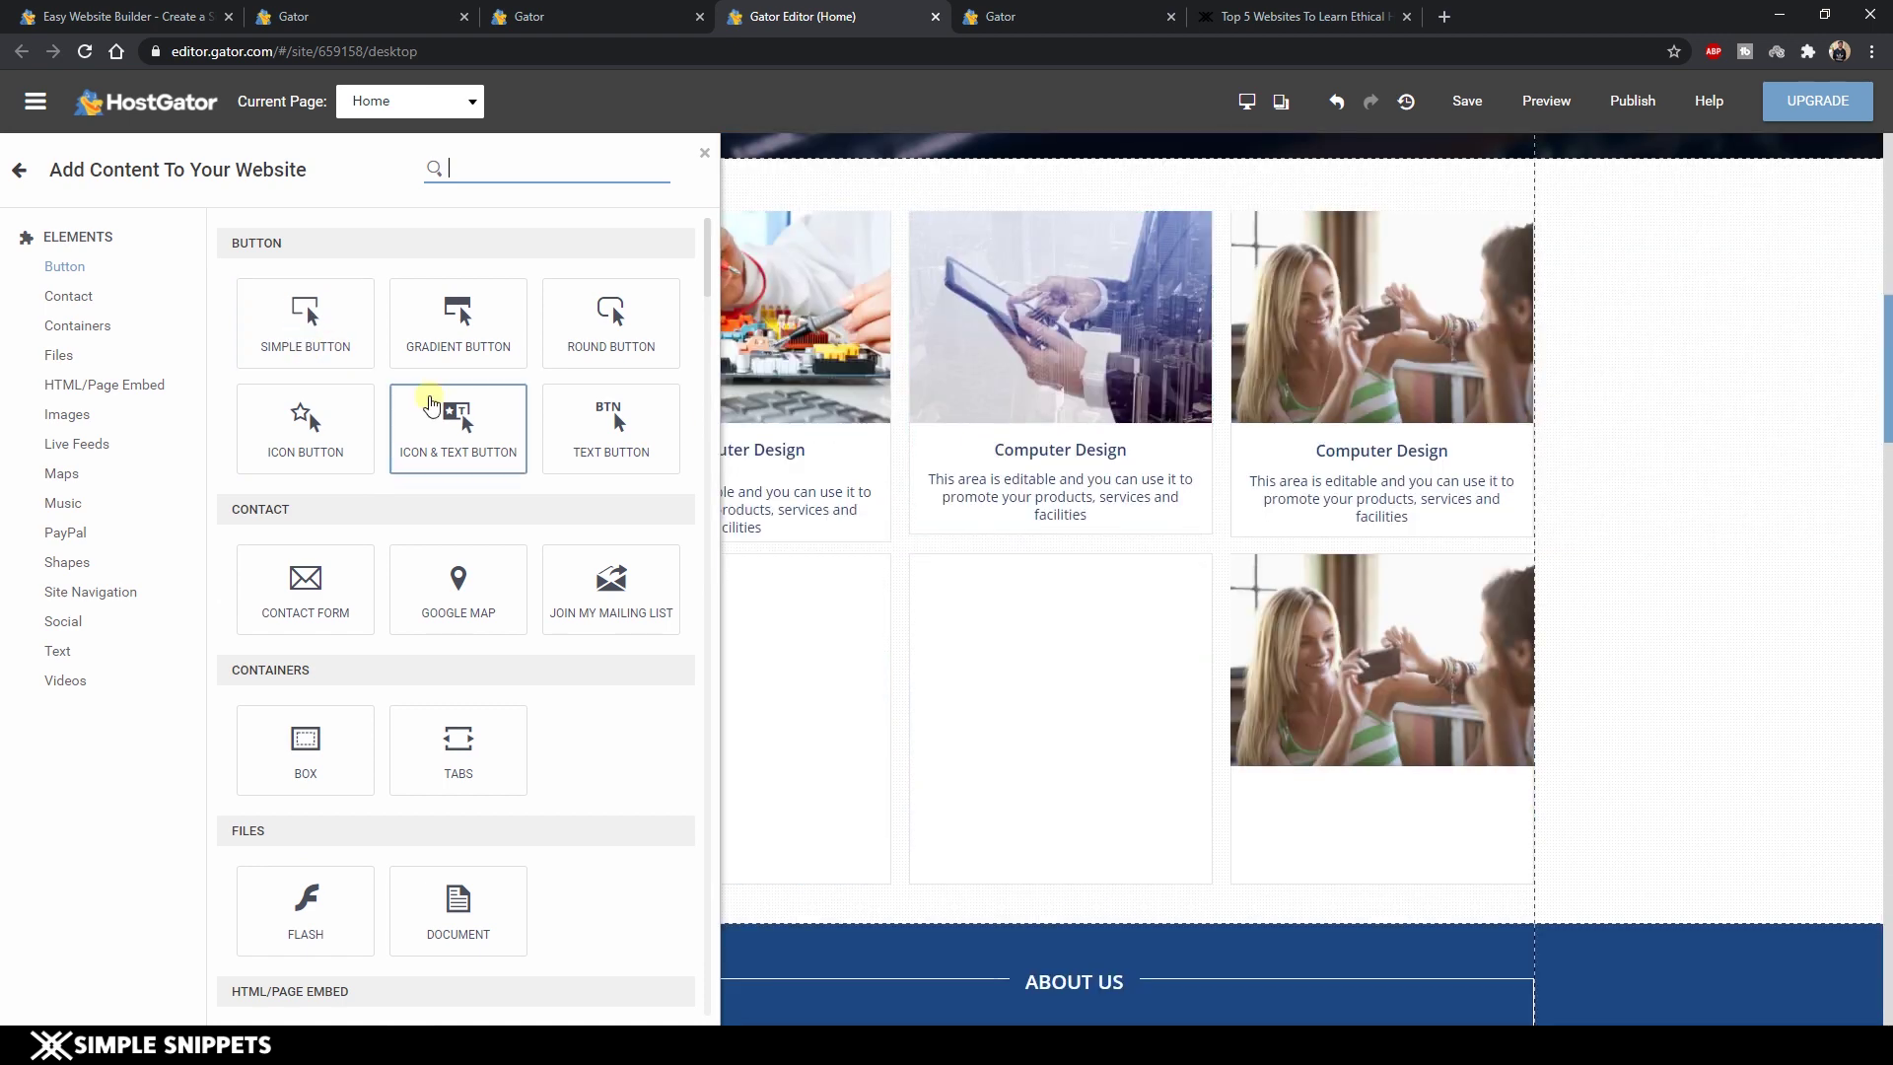
{"action": "left_click", "coordinate": [1085, 466]}
Delete the middle card's description and drop a Simple Button in its place.
{"action": "left_click", "coordinate": [1085, 469]}
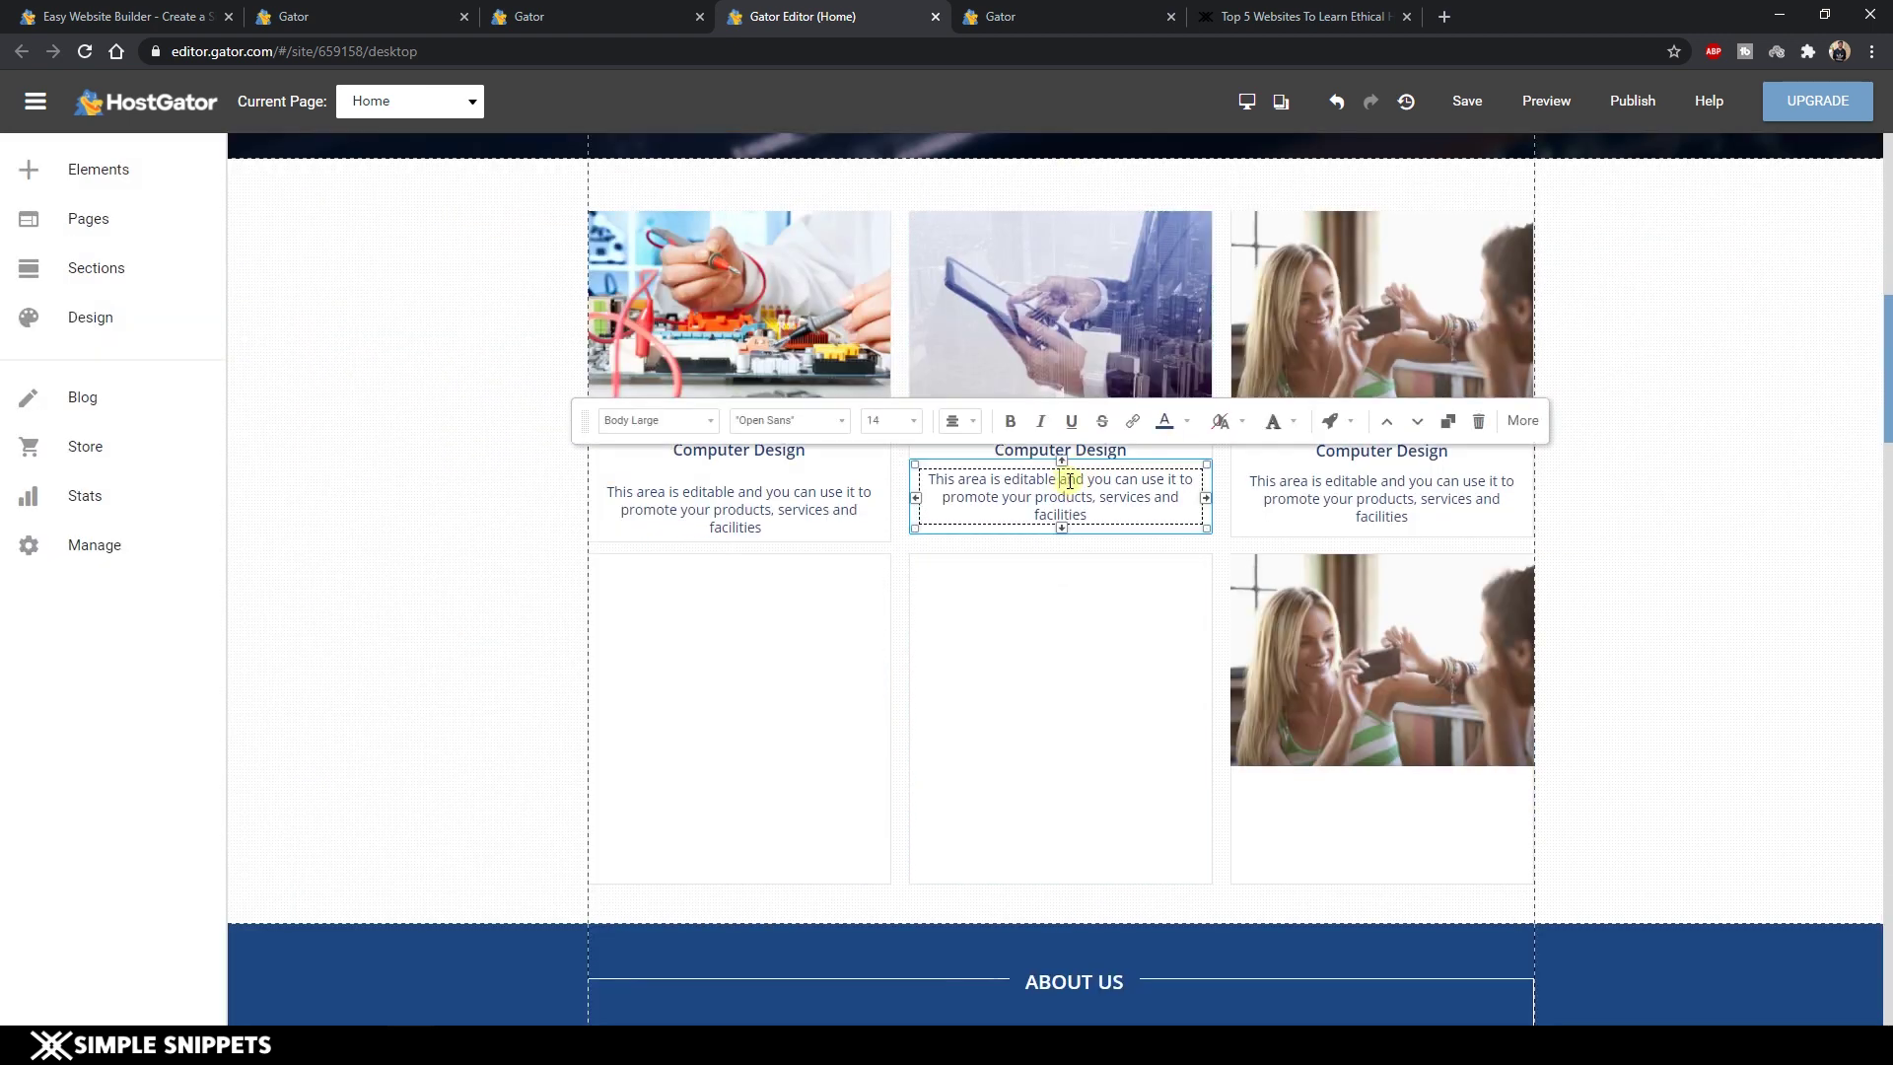
{"action": "left_click", "coordinate": [1477, 421]}
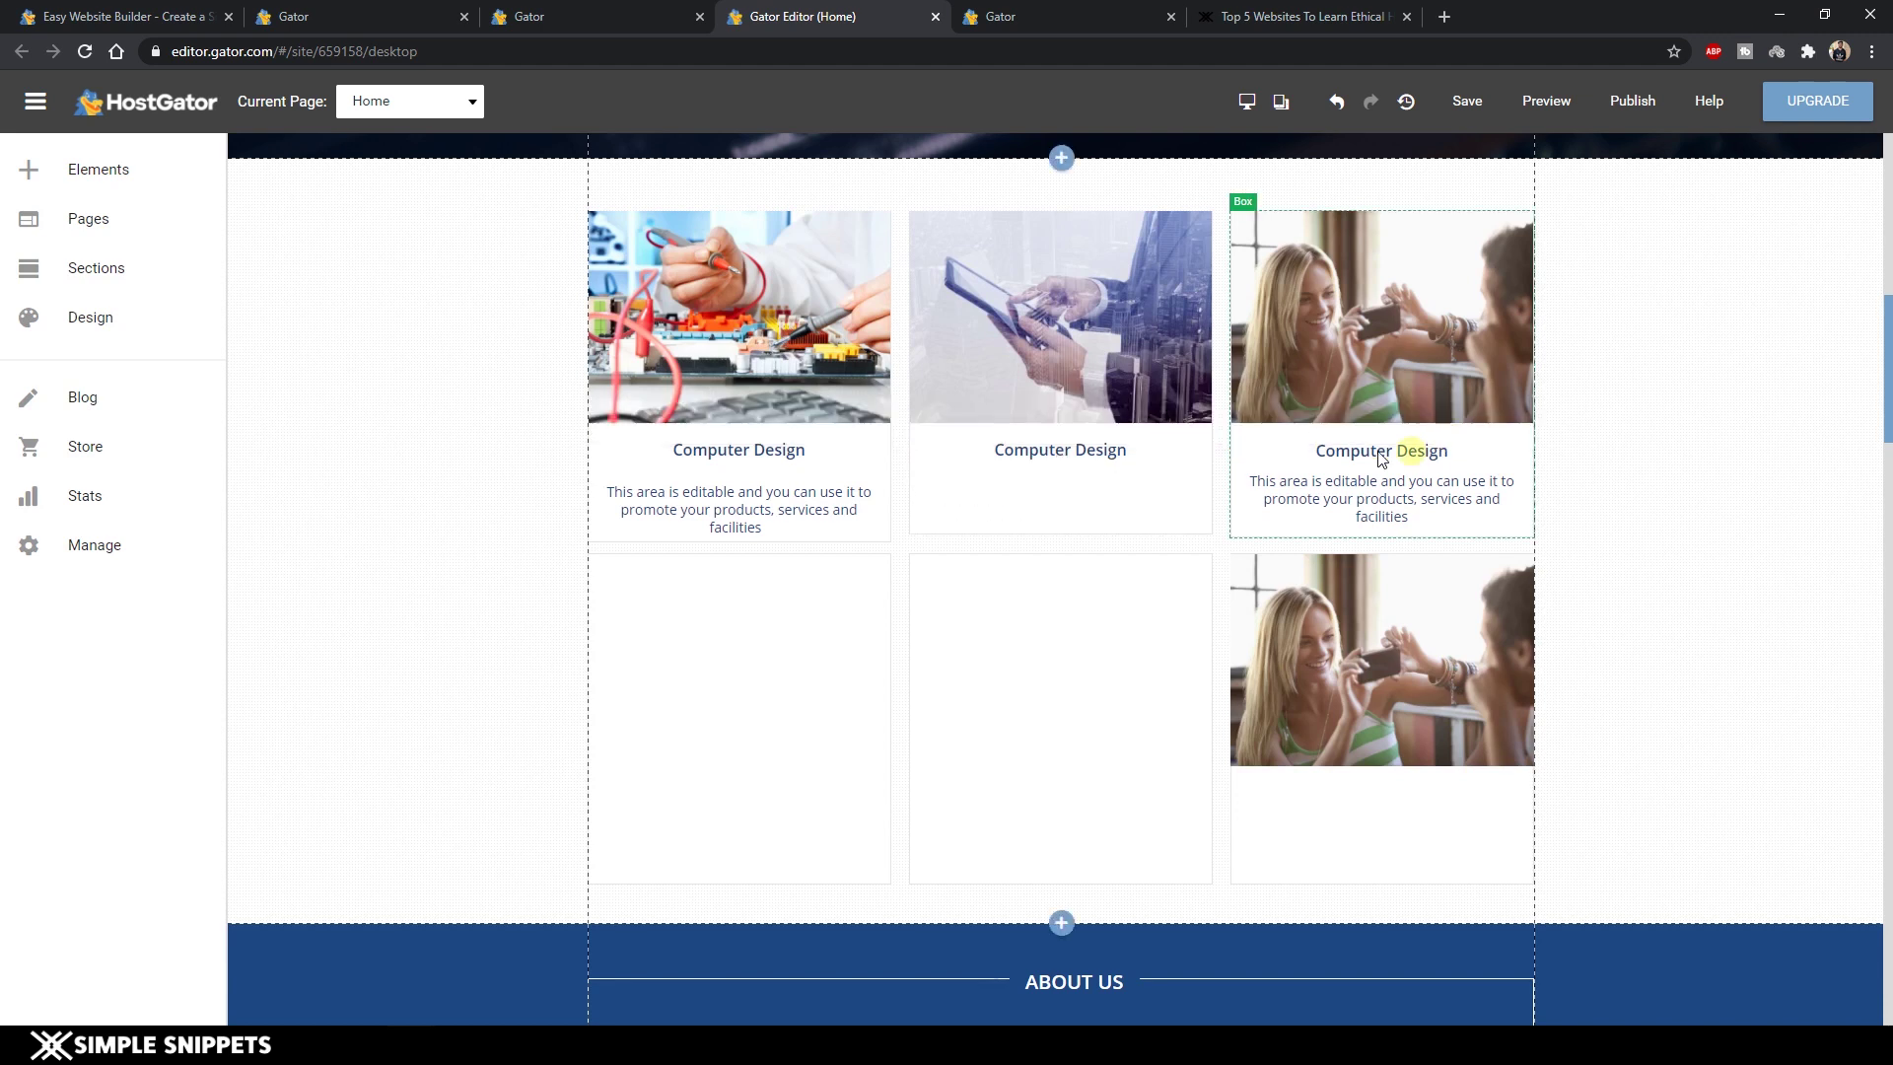
{"action": "left_click", "coordinate": [59, 169]}
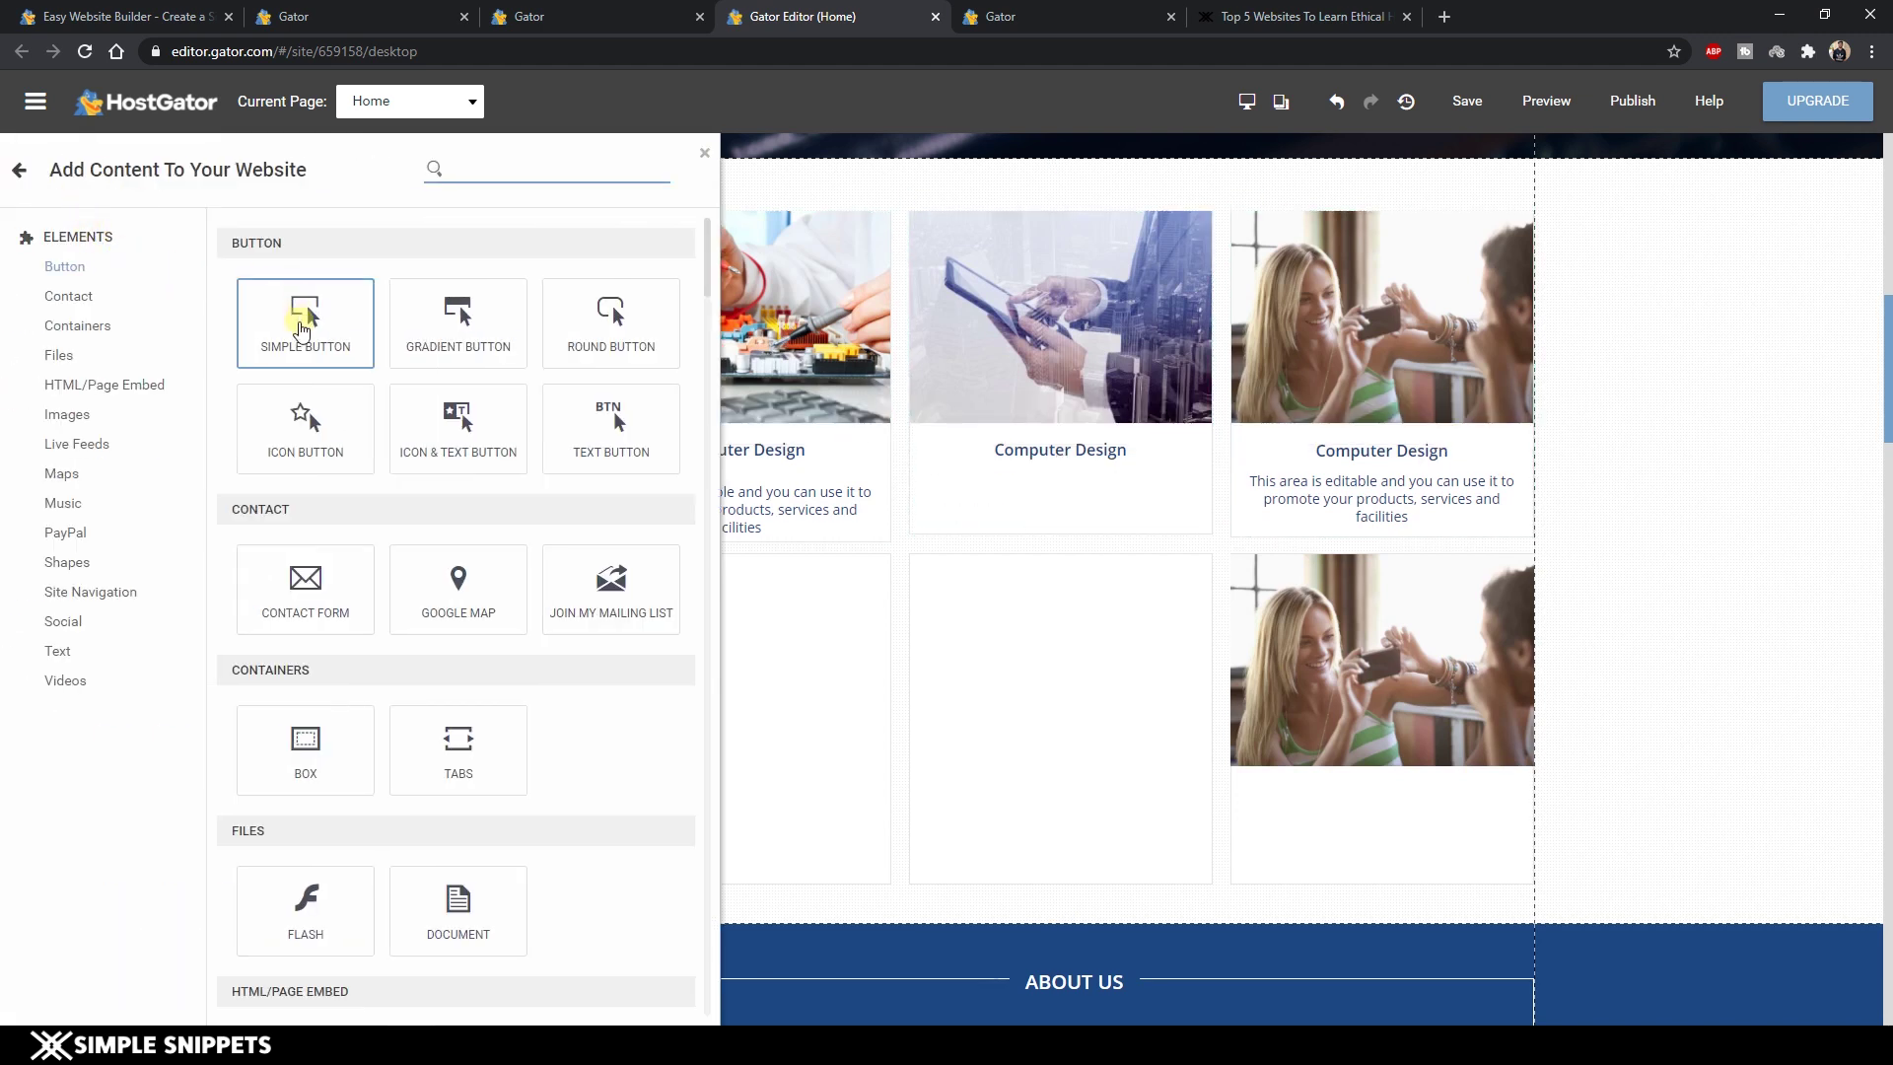
{"action": "left_click_drag", "start_coordinate": [304, 317], "coordinate": [1061, 494]}
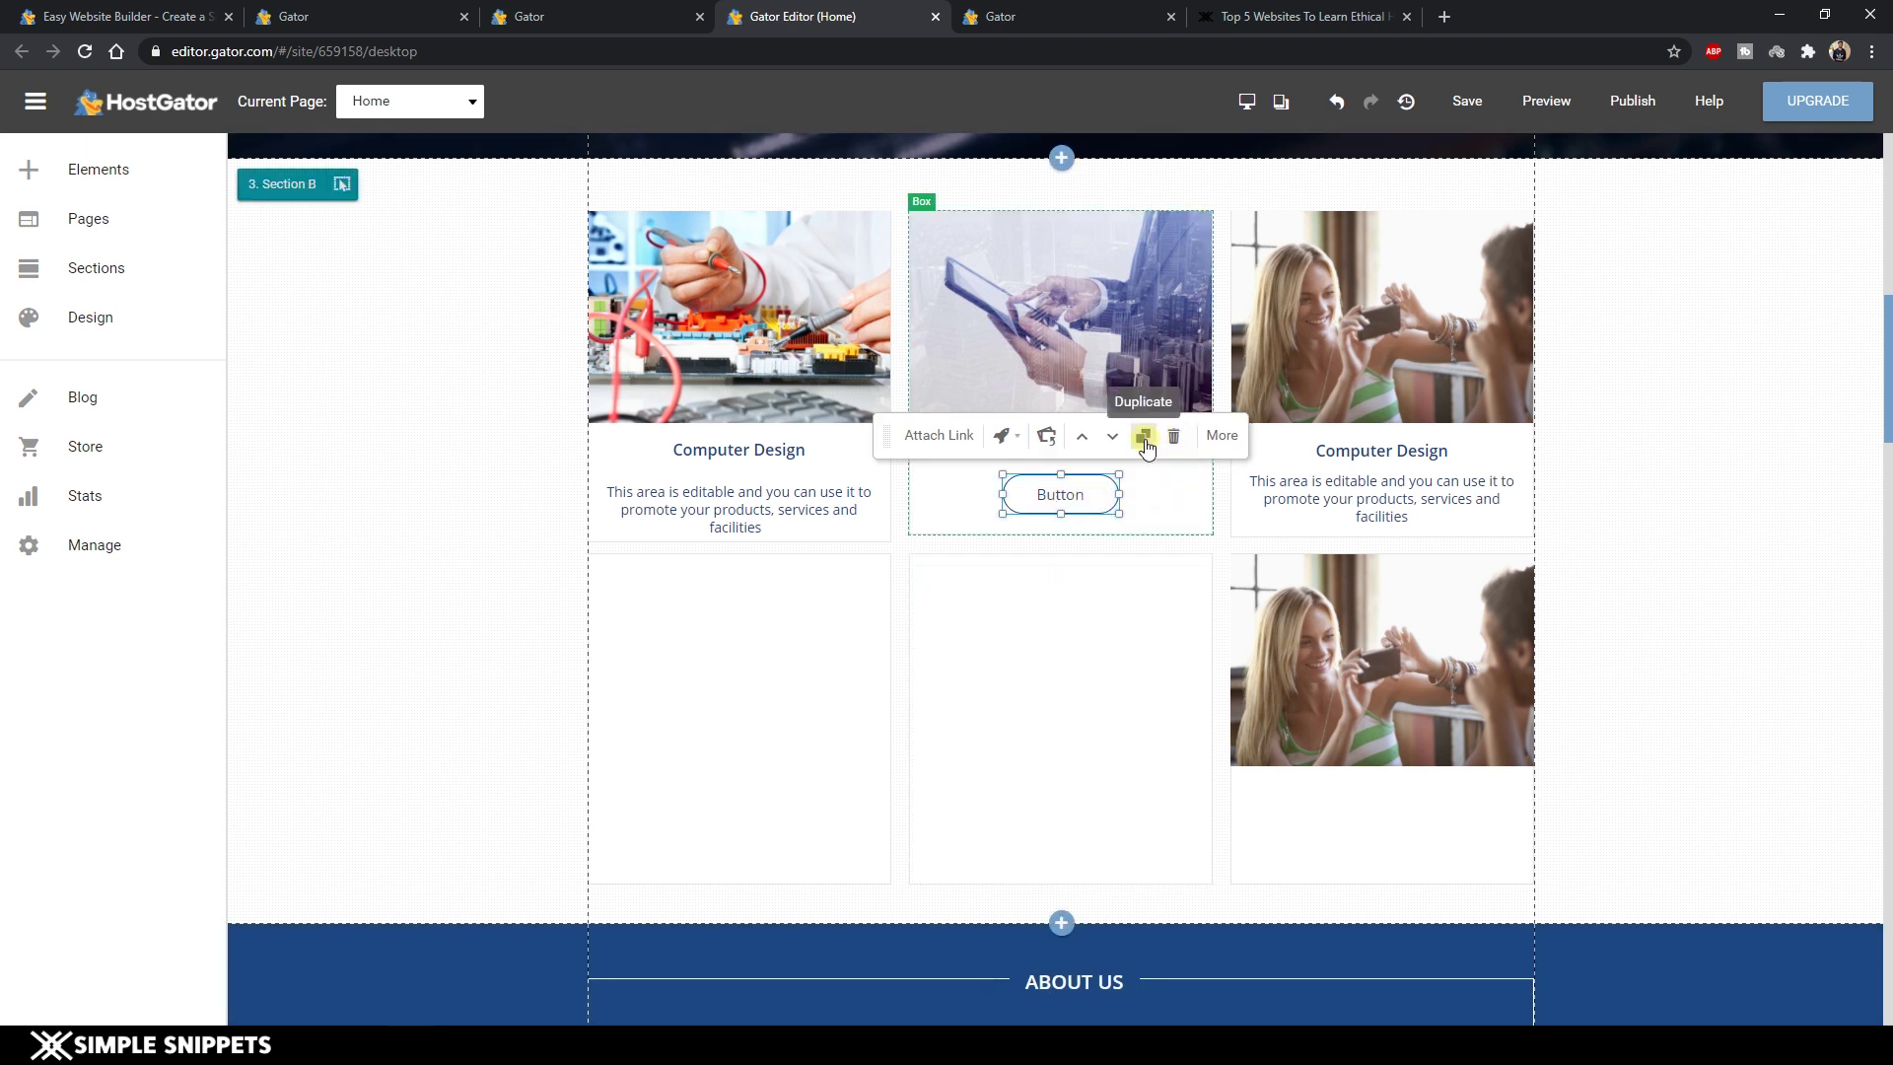
Open the new button's Advanced settings and bring up its Change Design options.
{"action": "left_click", "coordinate": [1223, 436]}
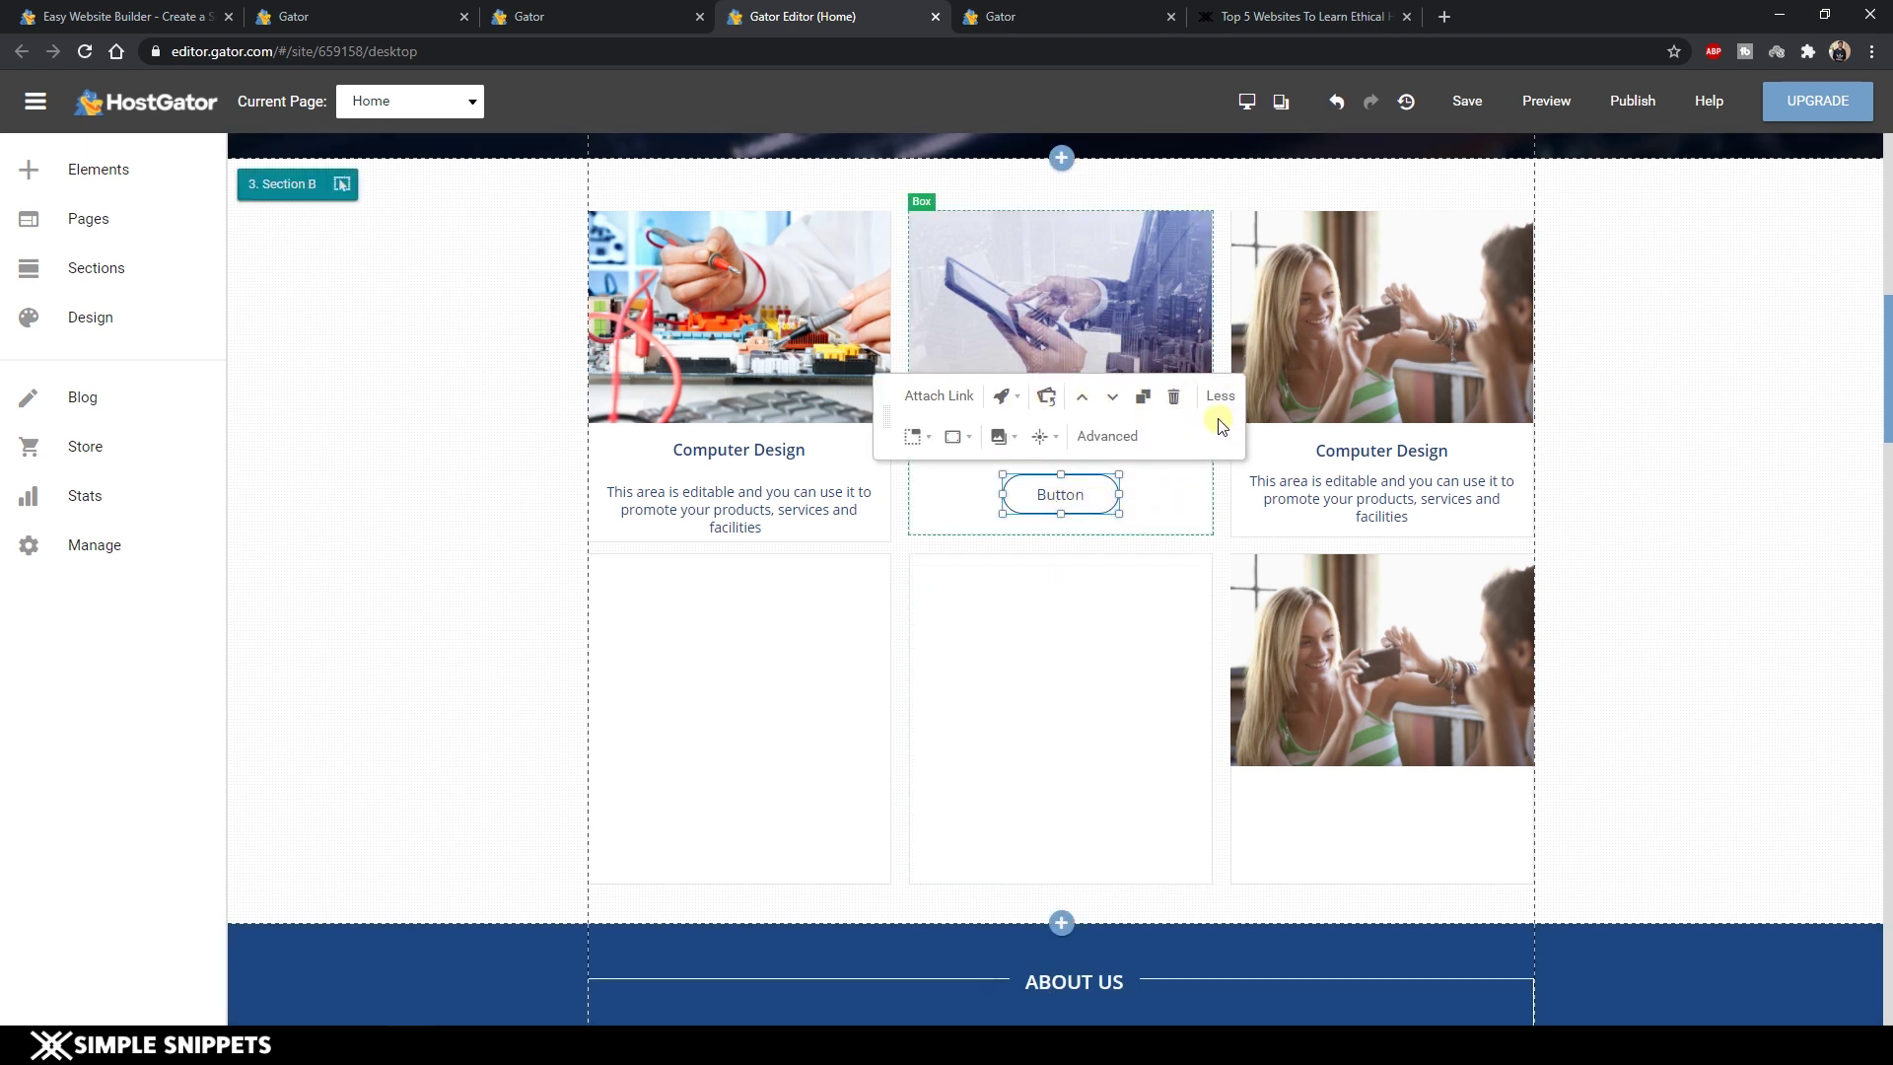
{"action": "left_click", "coordinate": [1122, 435]}
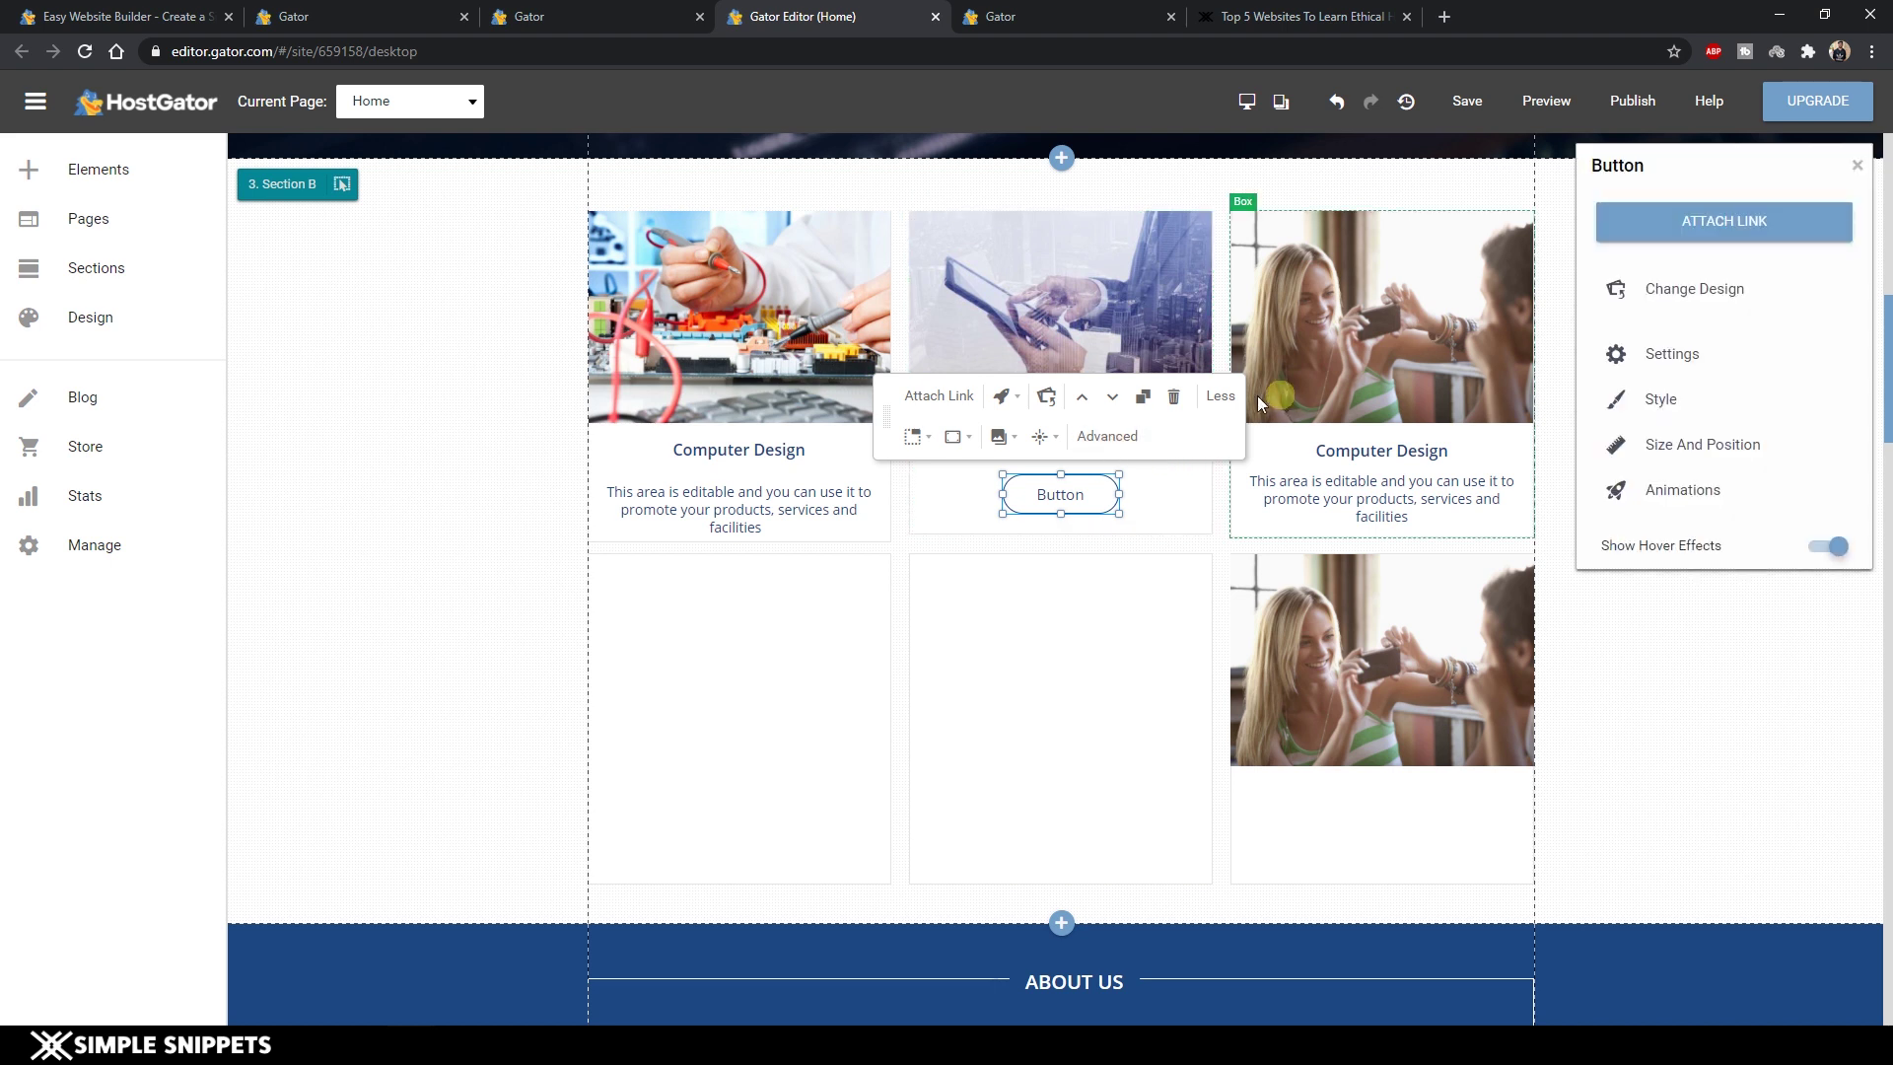
{"action": "left_click", "coordinate": [1721, 290]}
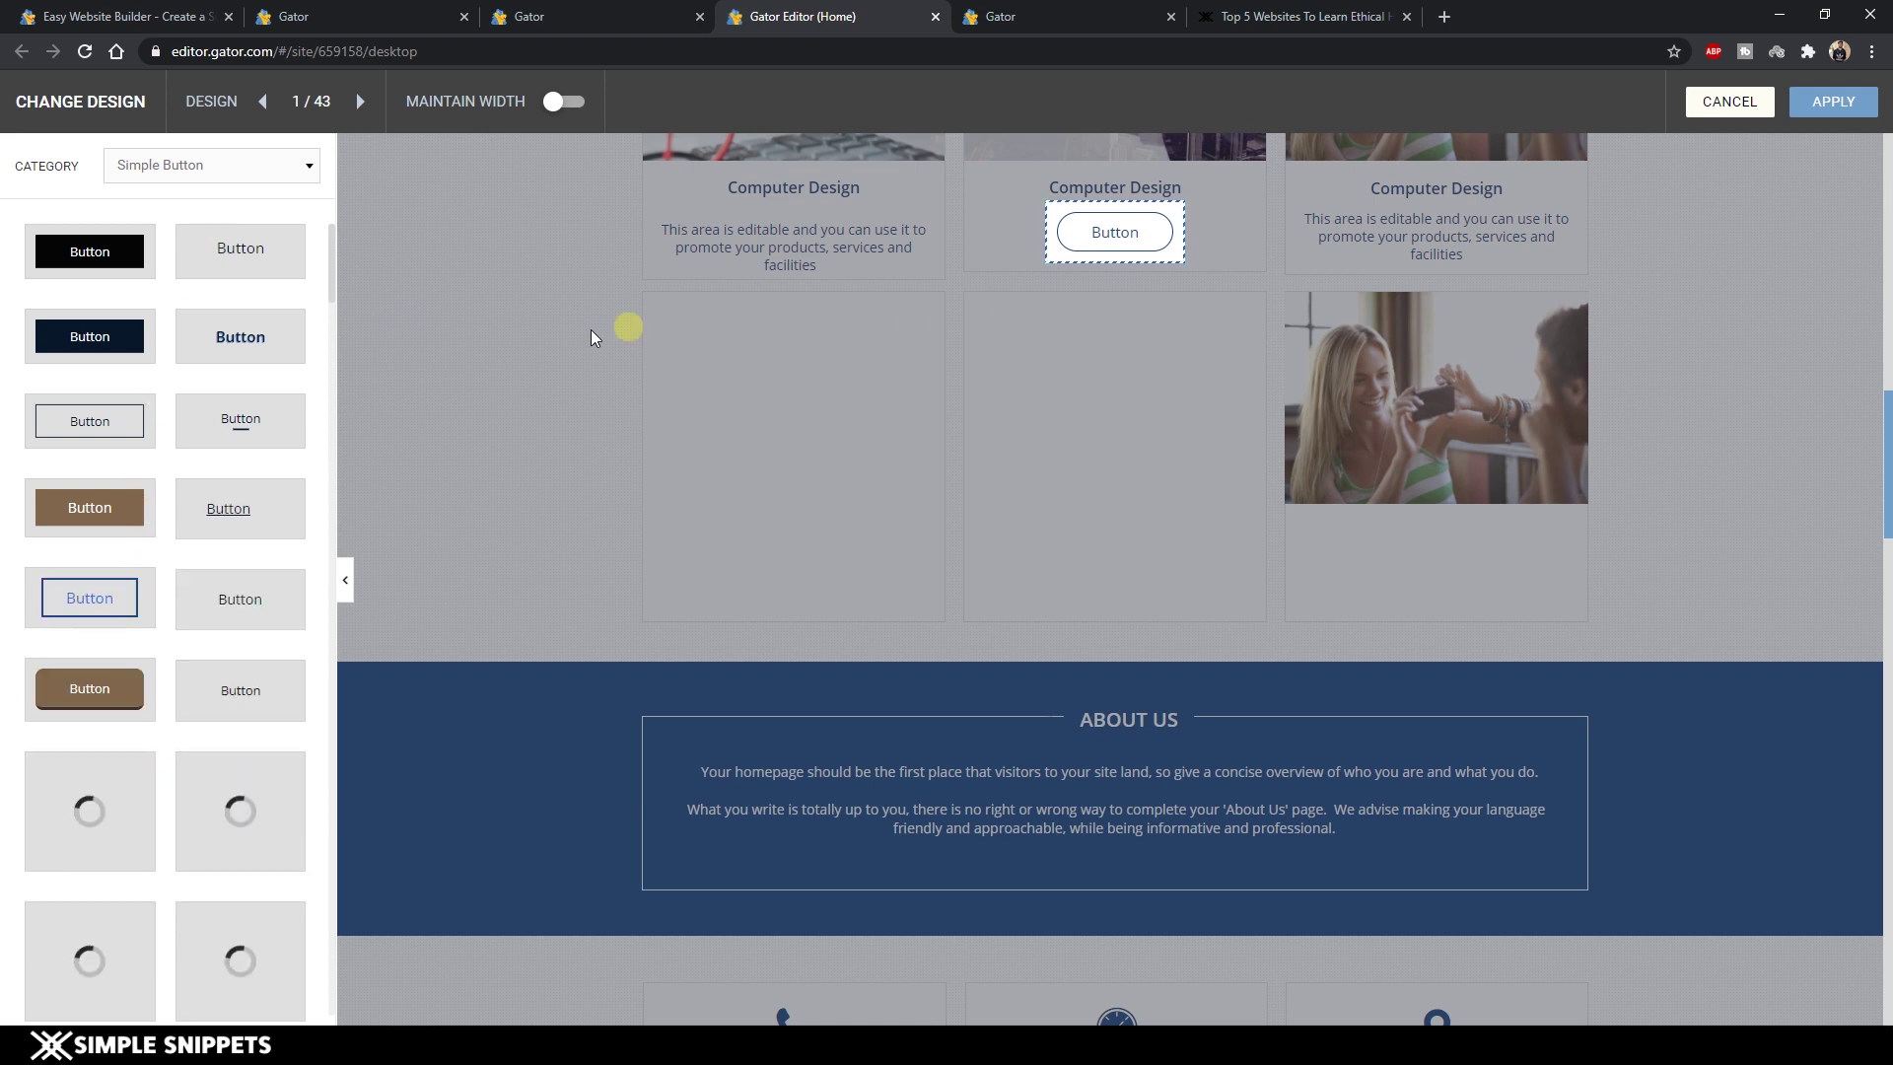
Set the button design category to Icon & Text Button and apply the first design.
{"action": "scroll", "coordinate": [190, 642], "scroll_direction": "down", "scroll_amount": 2}
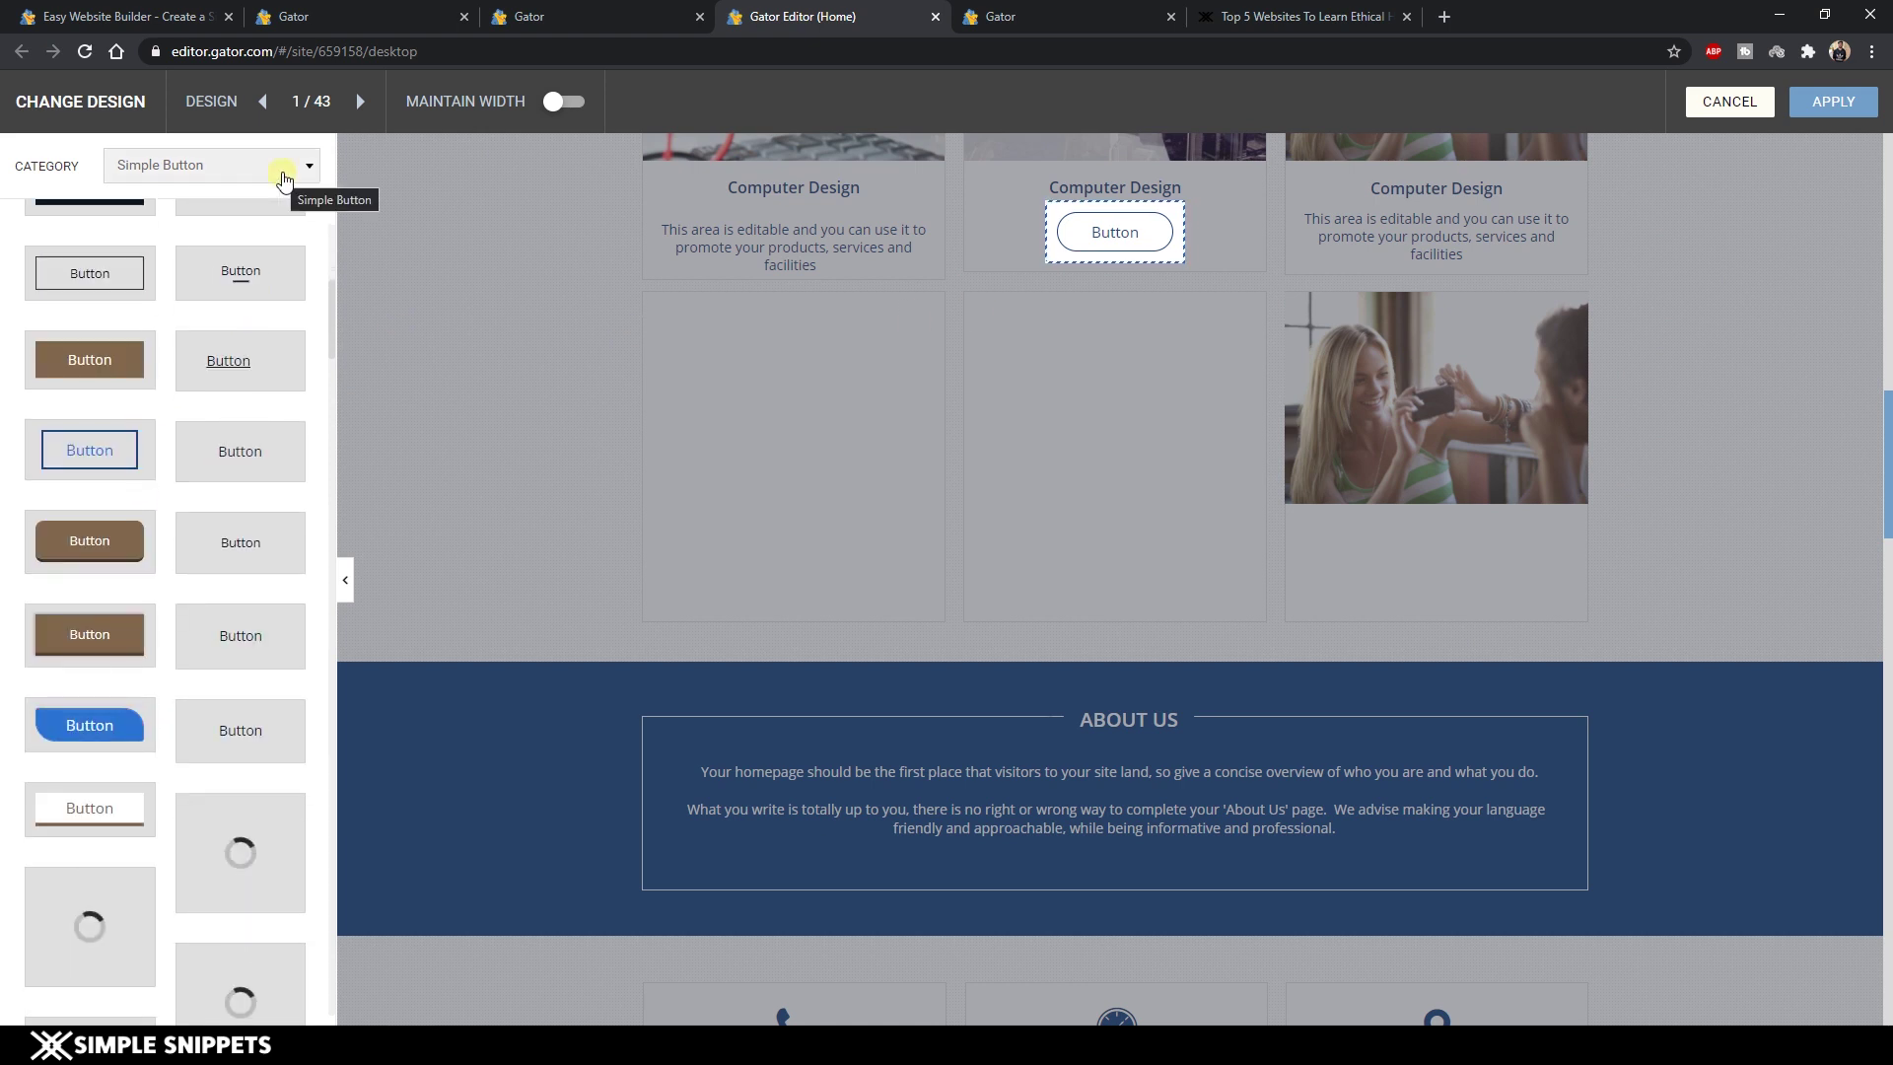
{"action": "left_click", "coordinate": [284, 169]}
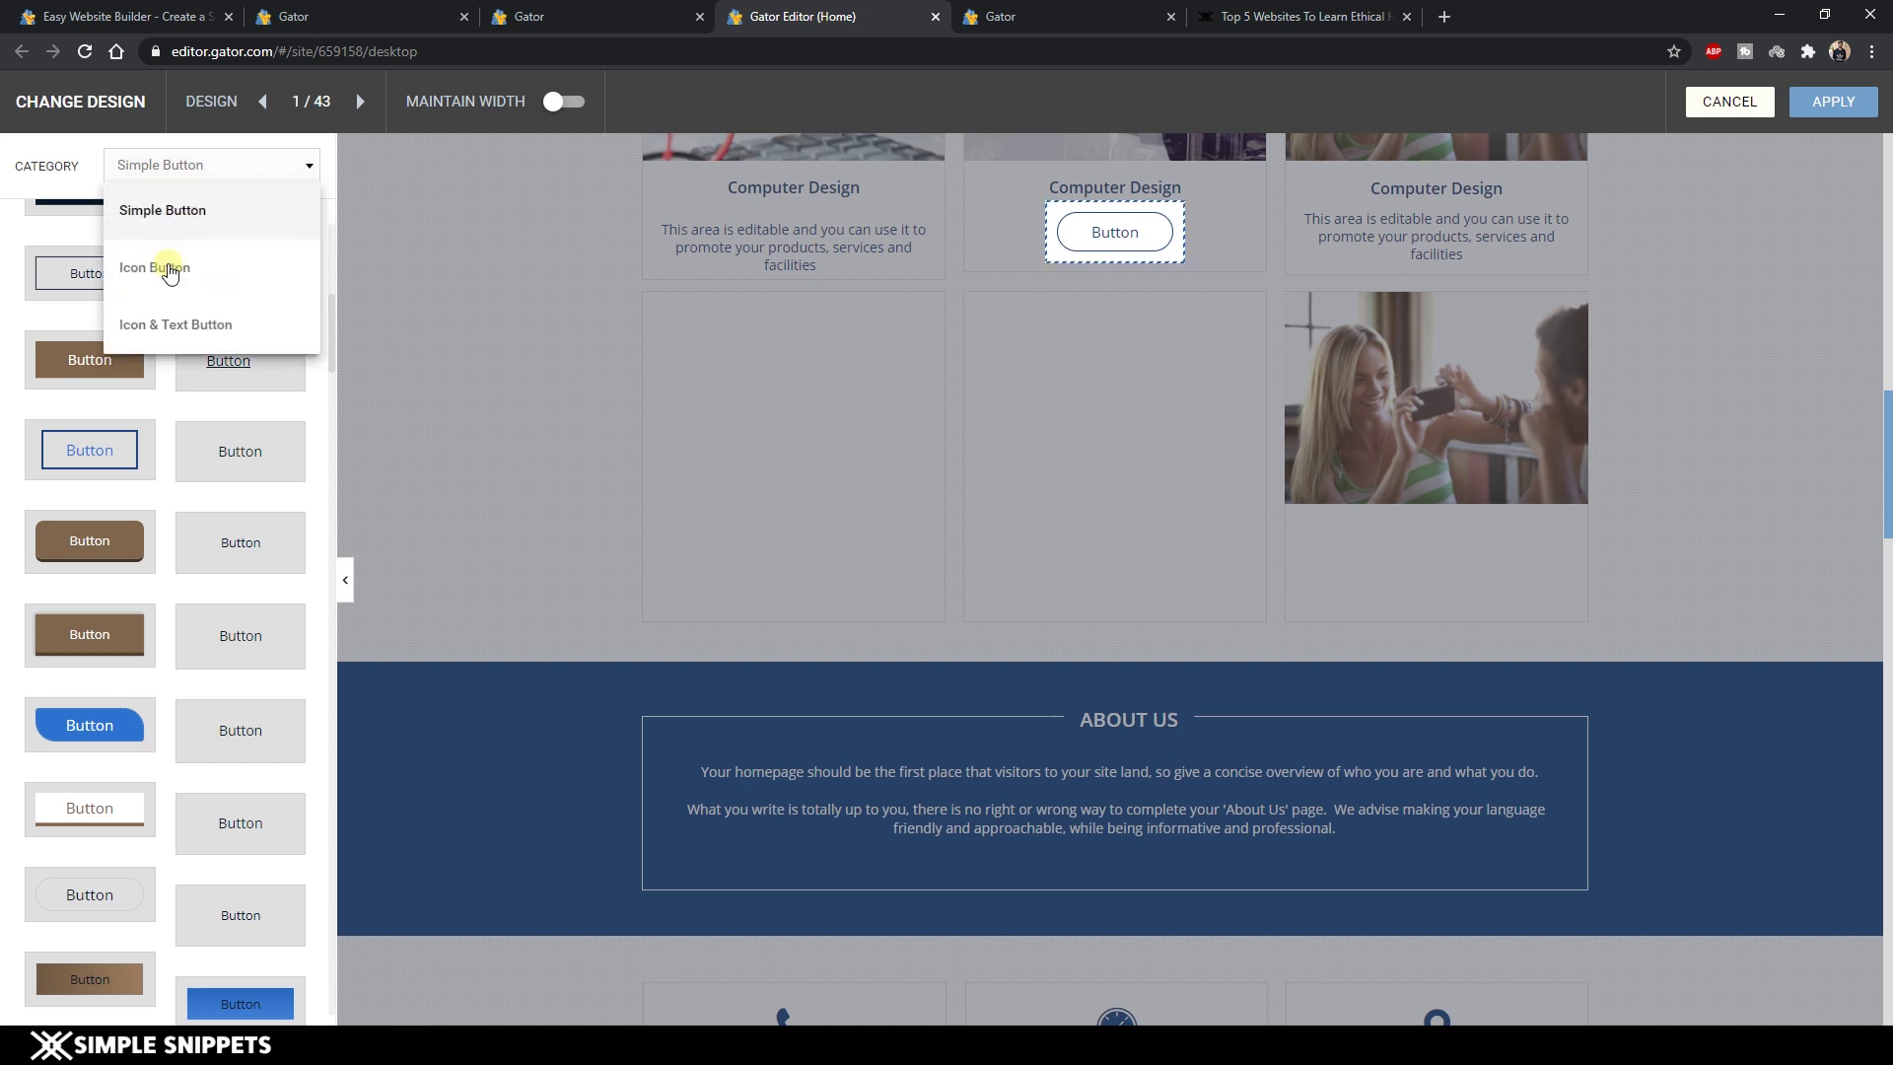
{"action": "left_click", "coordinate": [168, 268]}
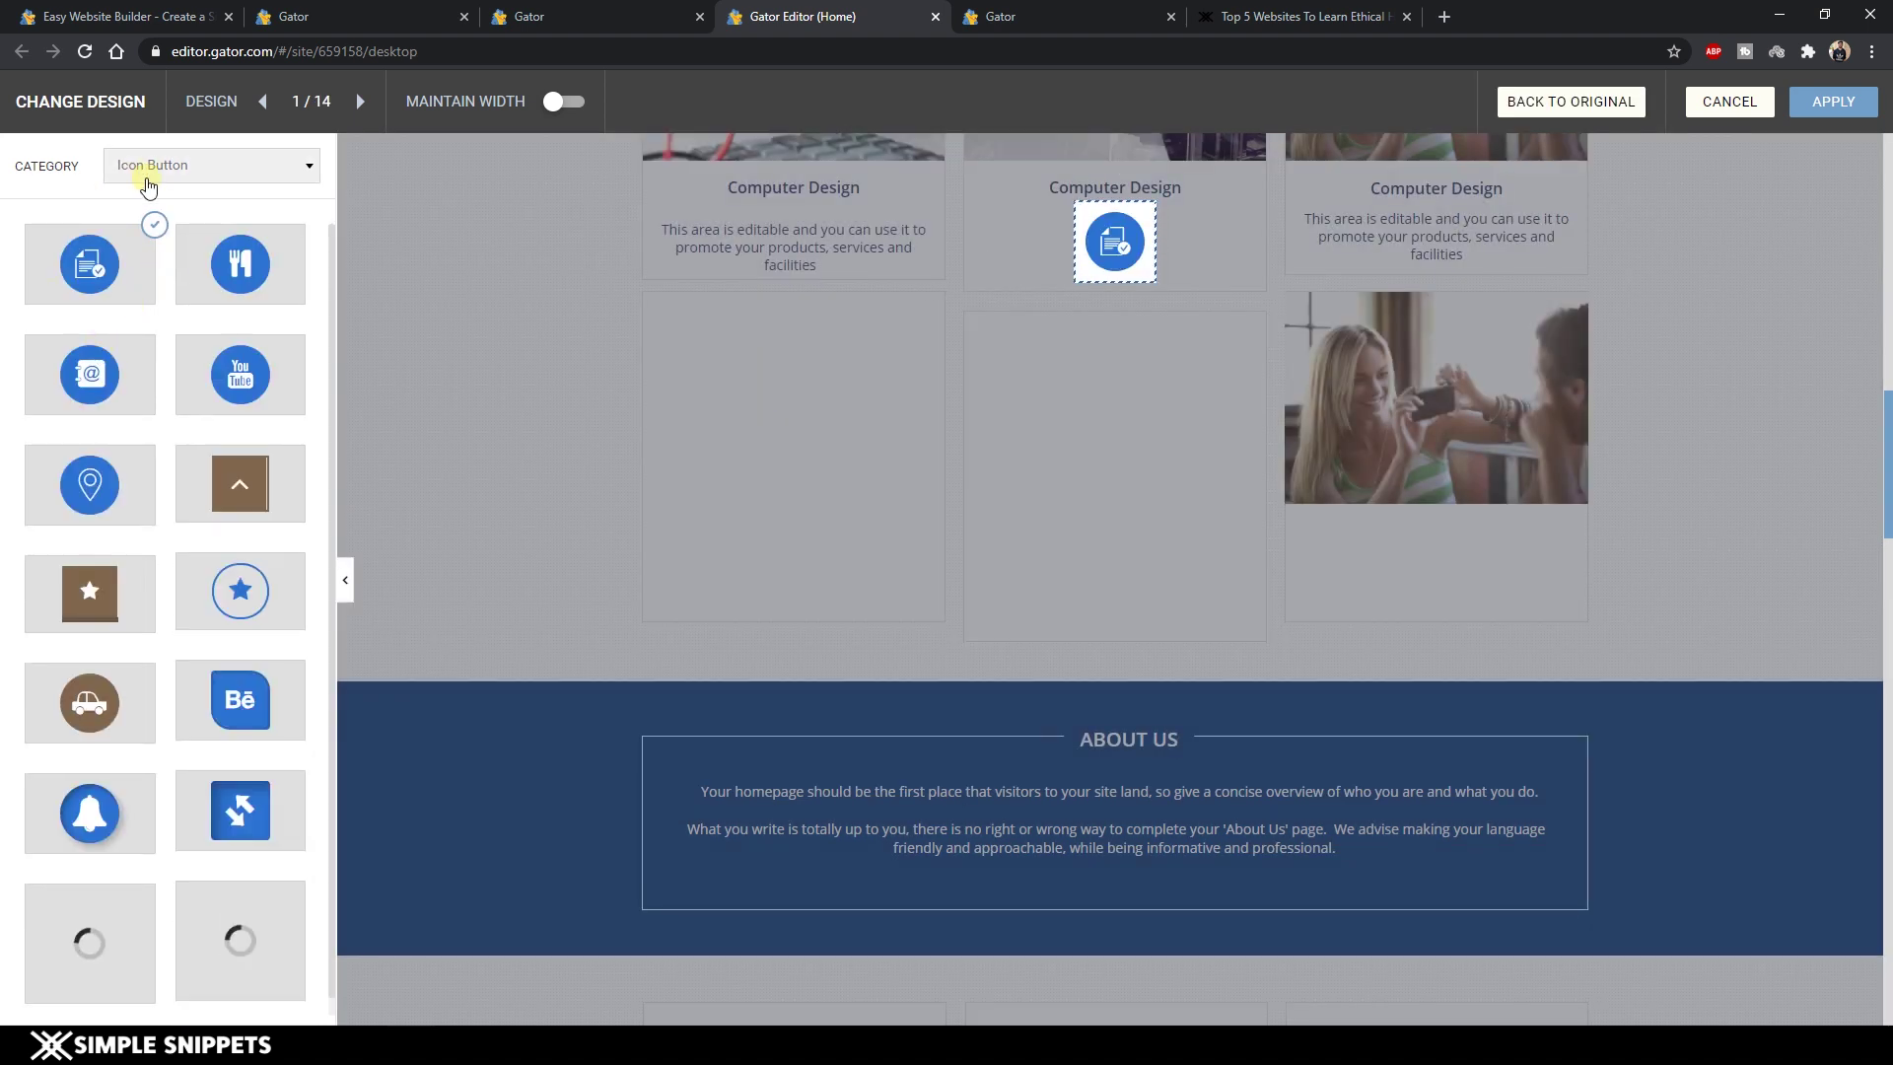
{"action": "left_click", "coordinate": [148, 168]}
{"action": "left_click", "coordinate": [168, 328]}
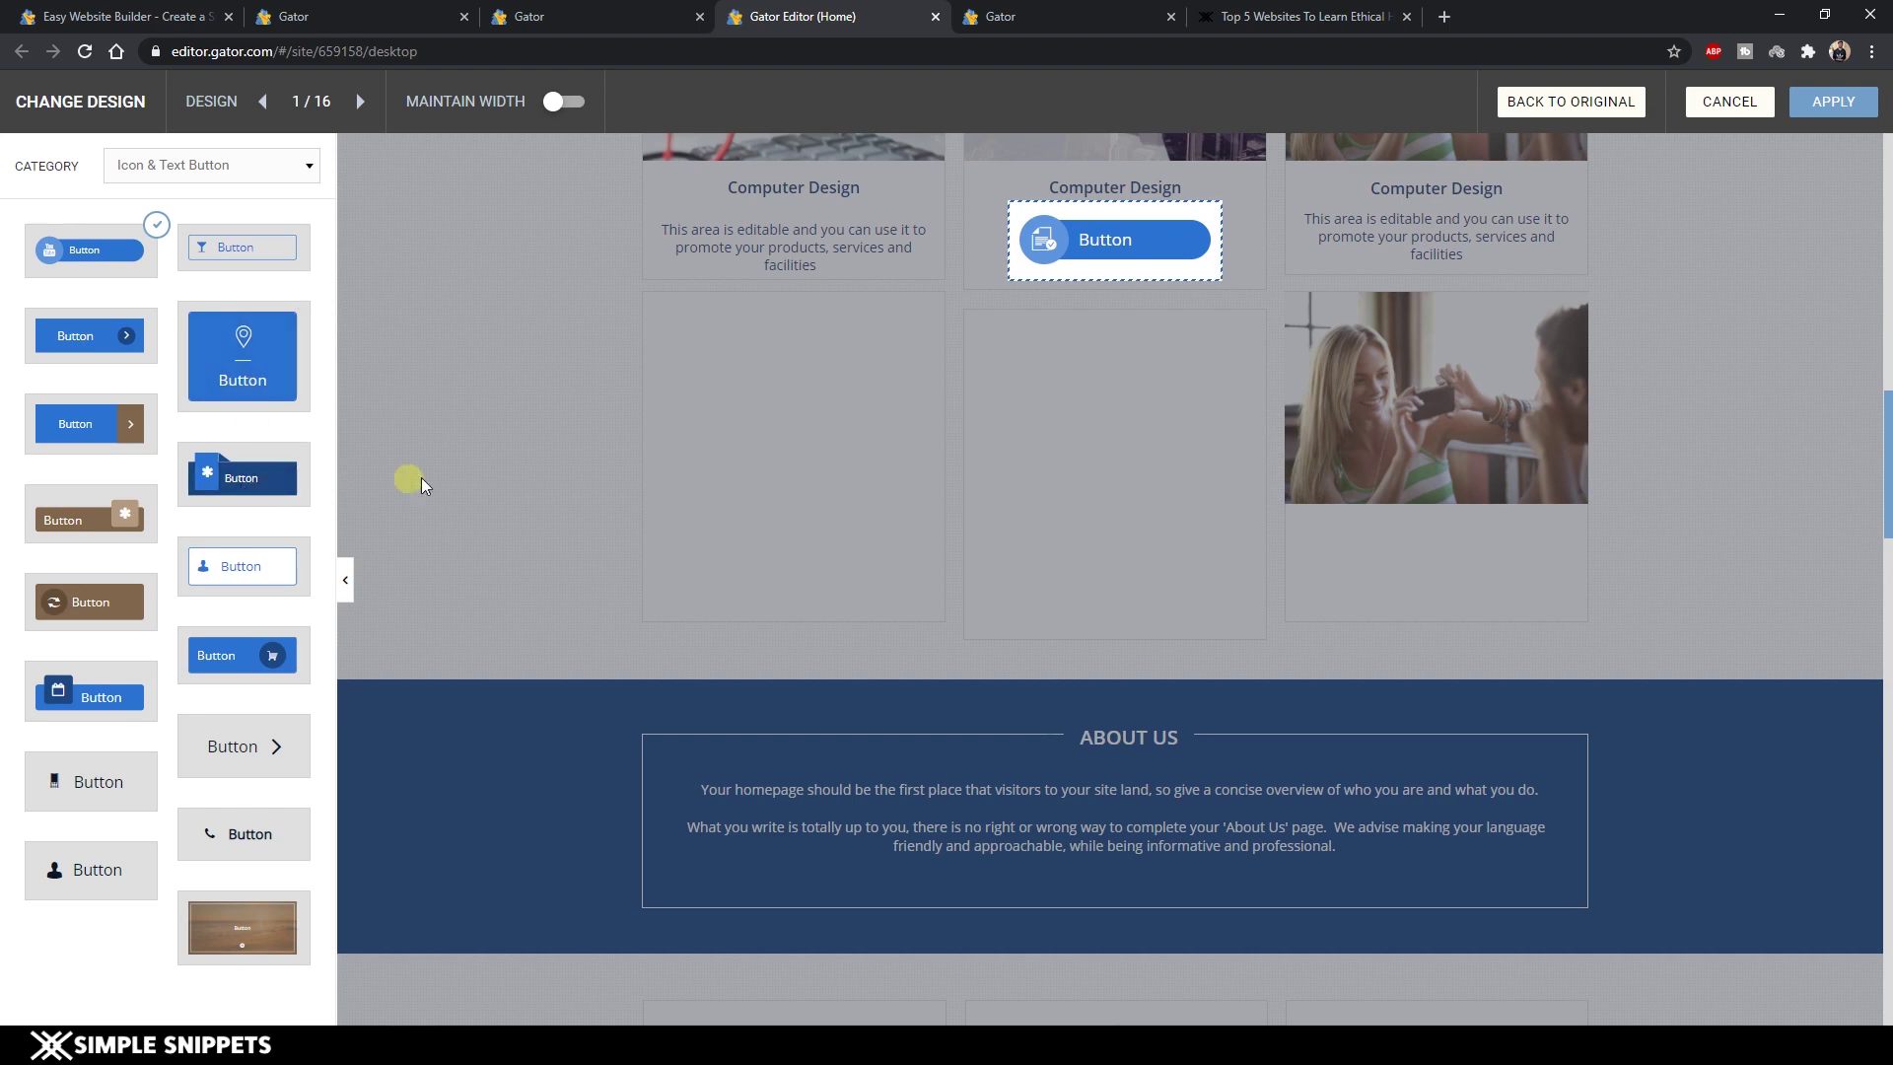
{"action": "left_click", "coordinate": [1814, 109]}
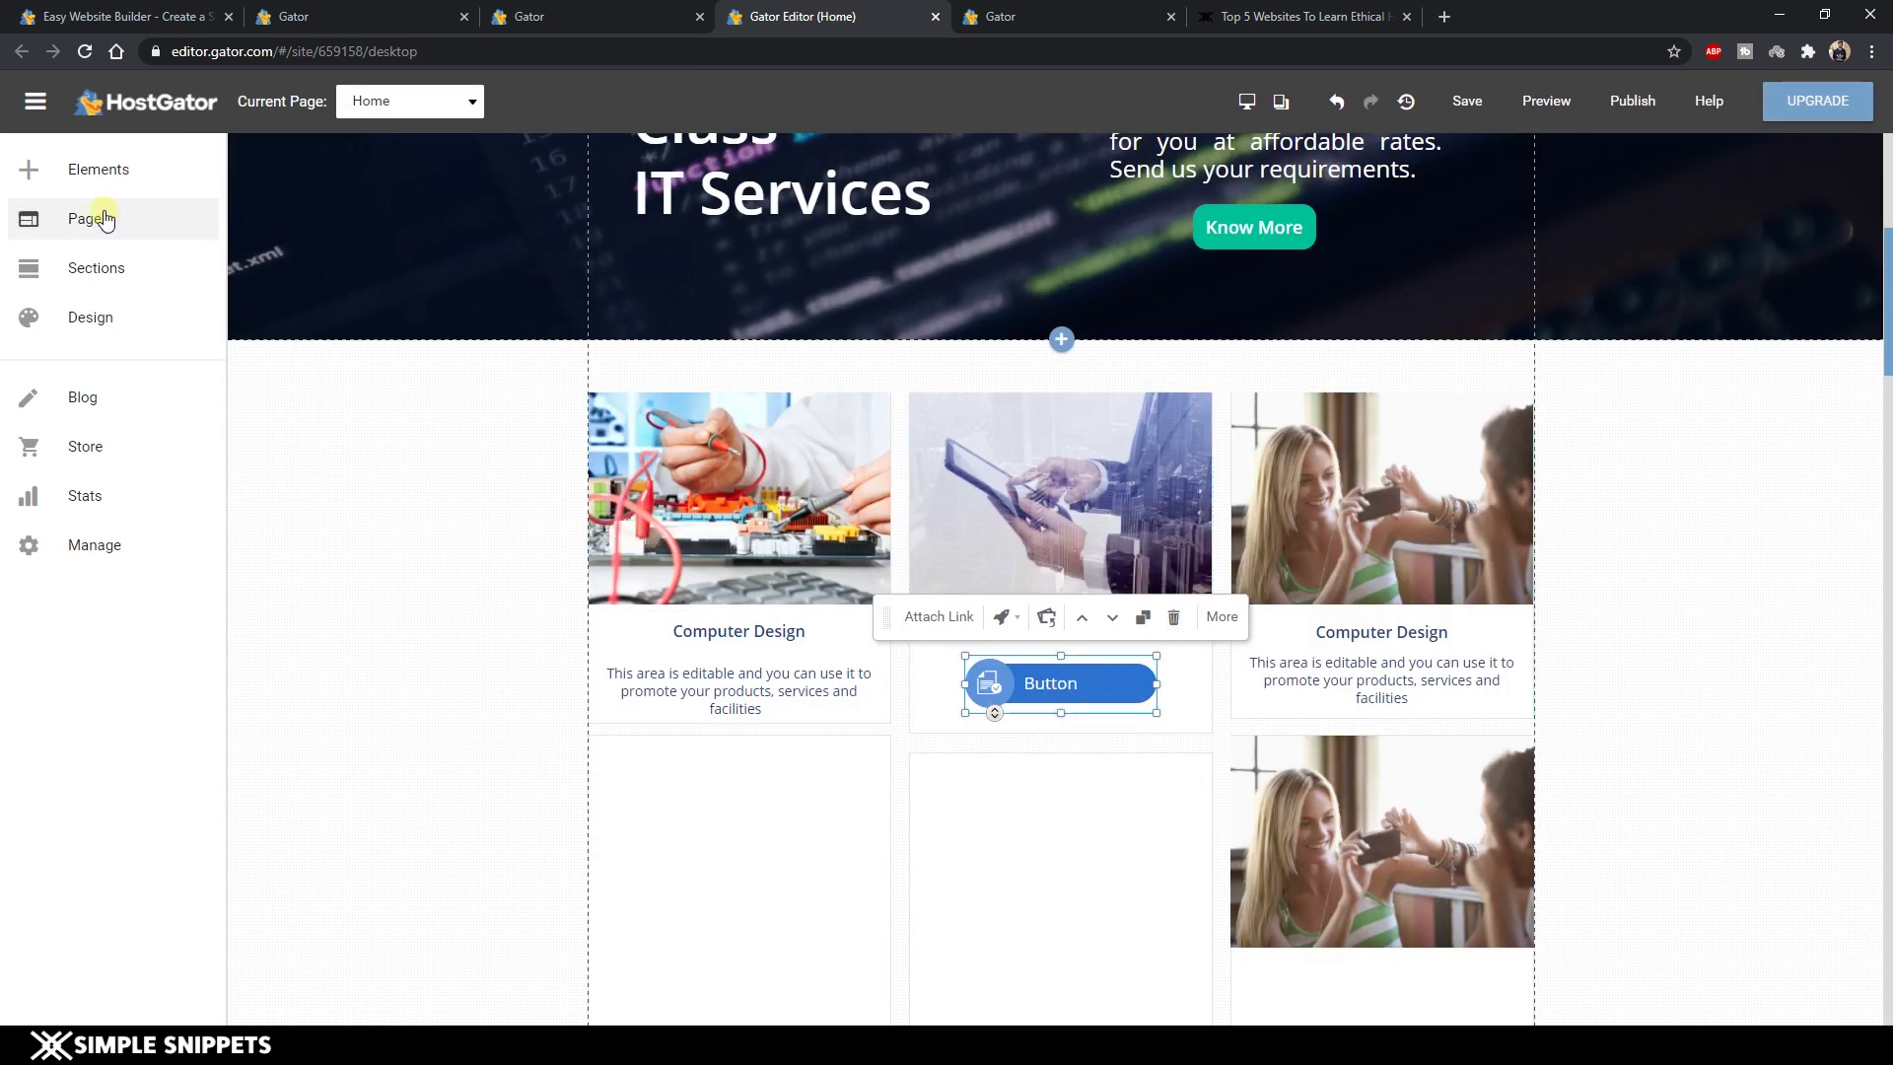
Drop a Simple Button into the left card, replacing its description, and open its Style options.
{"action": "left_click", "coordinate": [108, 165]}
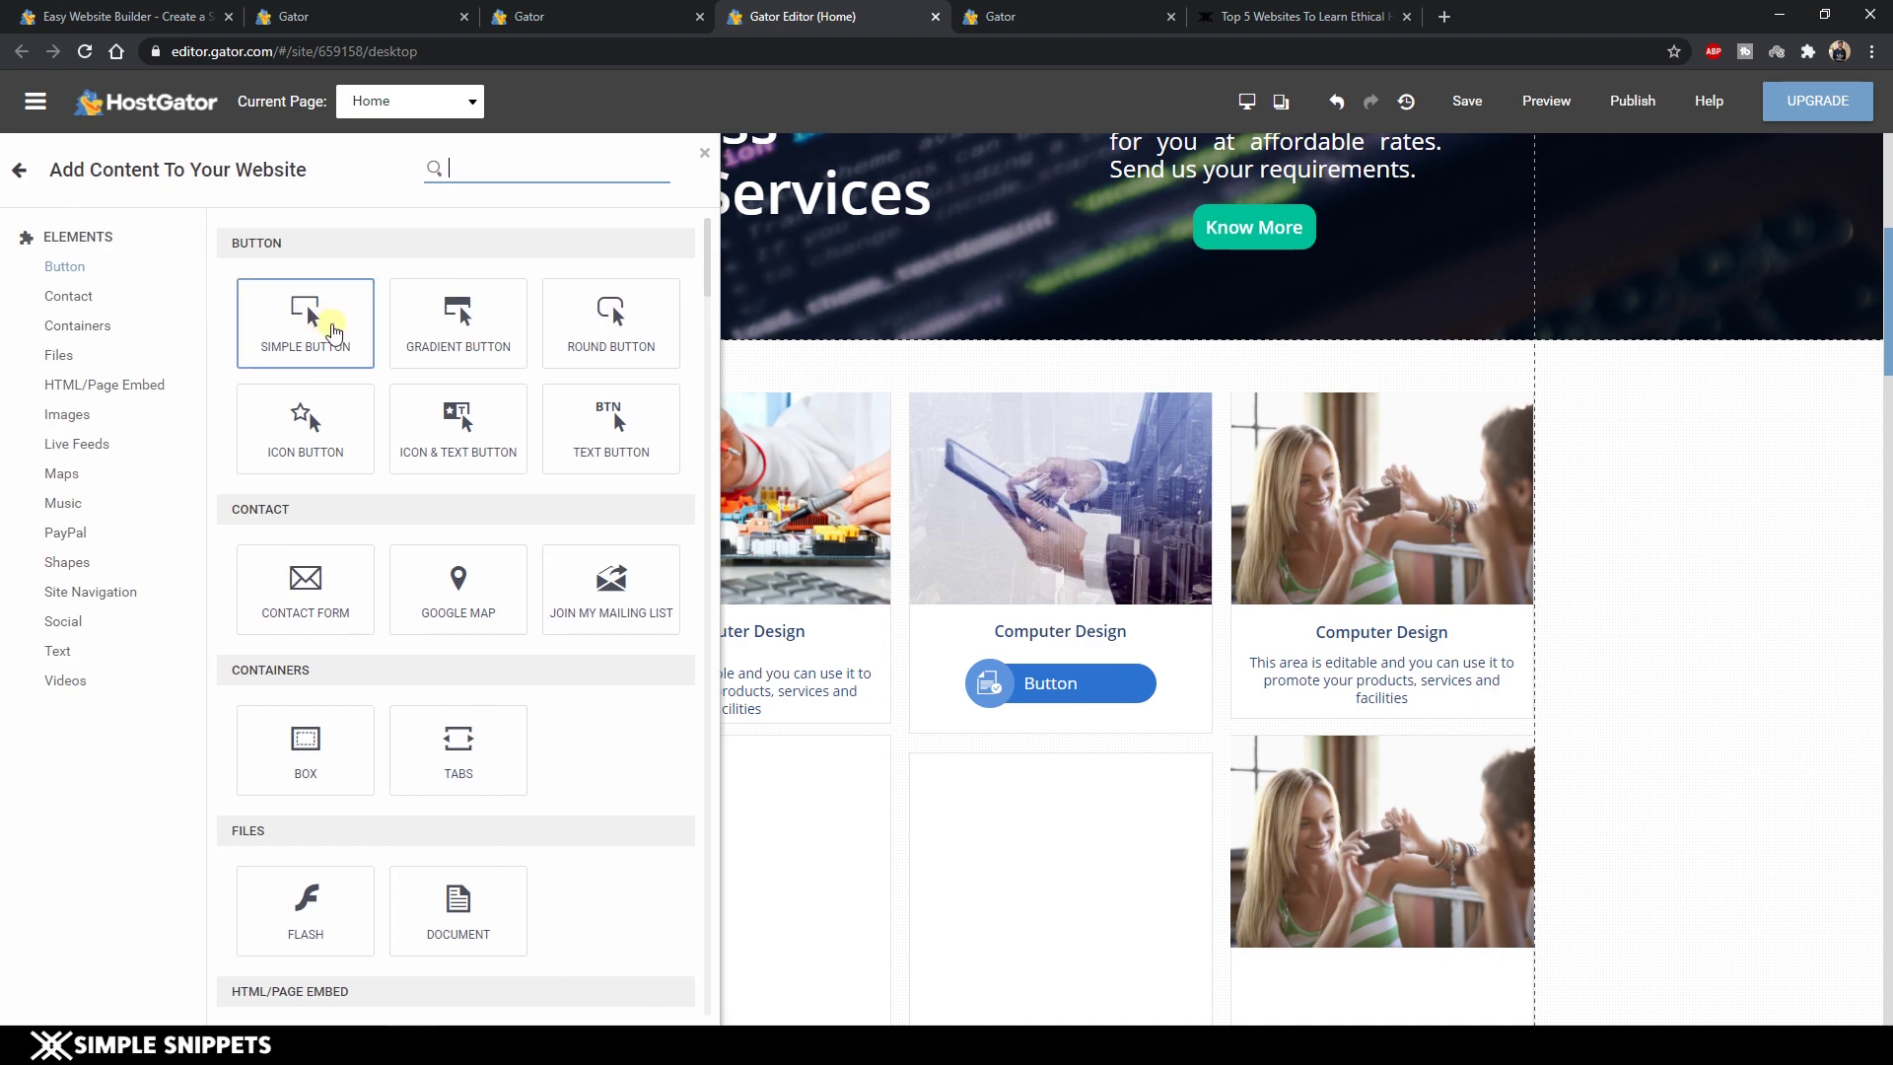
{"action": "left_click_drag", "start_coordinate": [306, 316], "coordinate": [824, 702]}
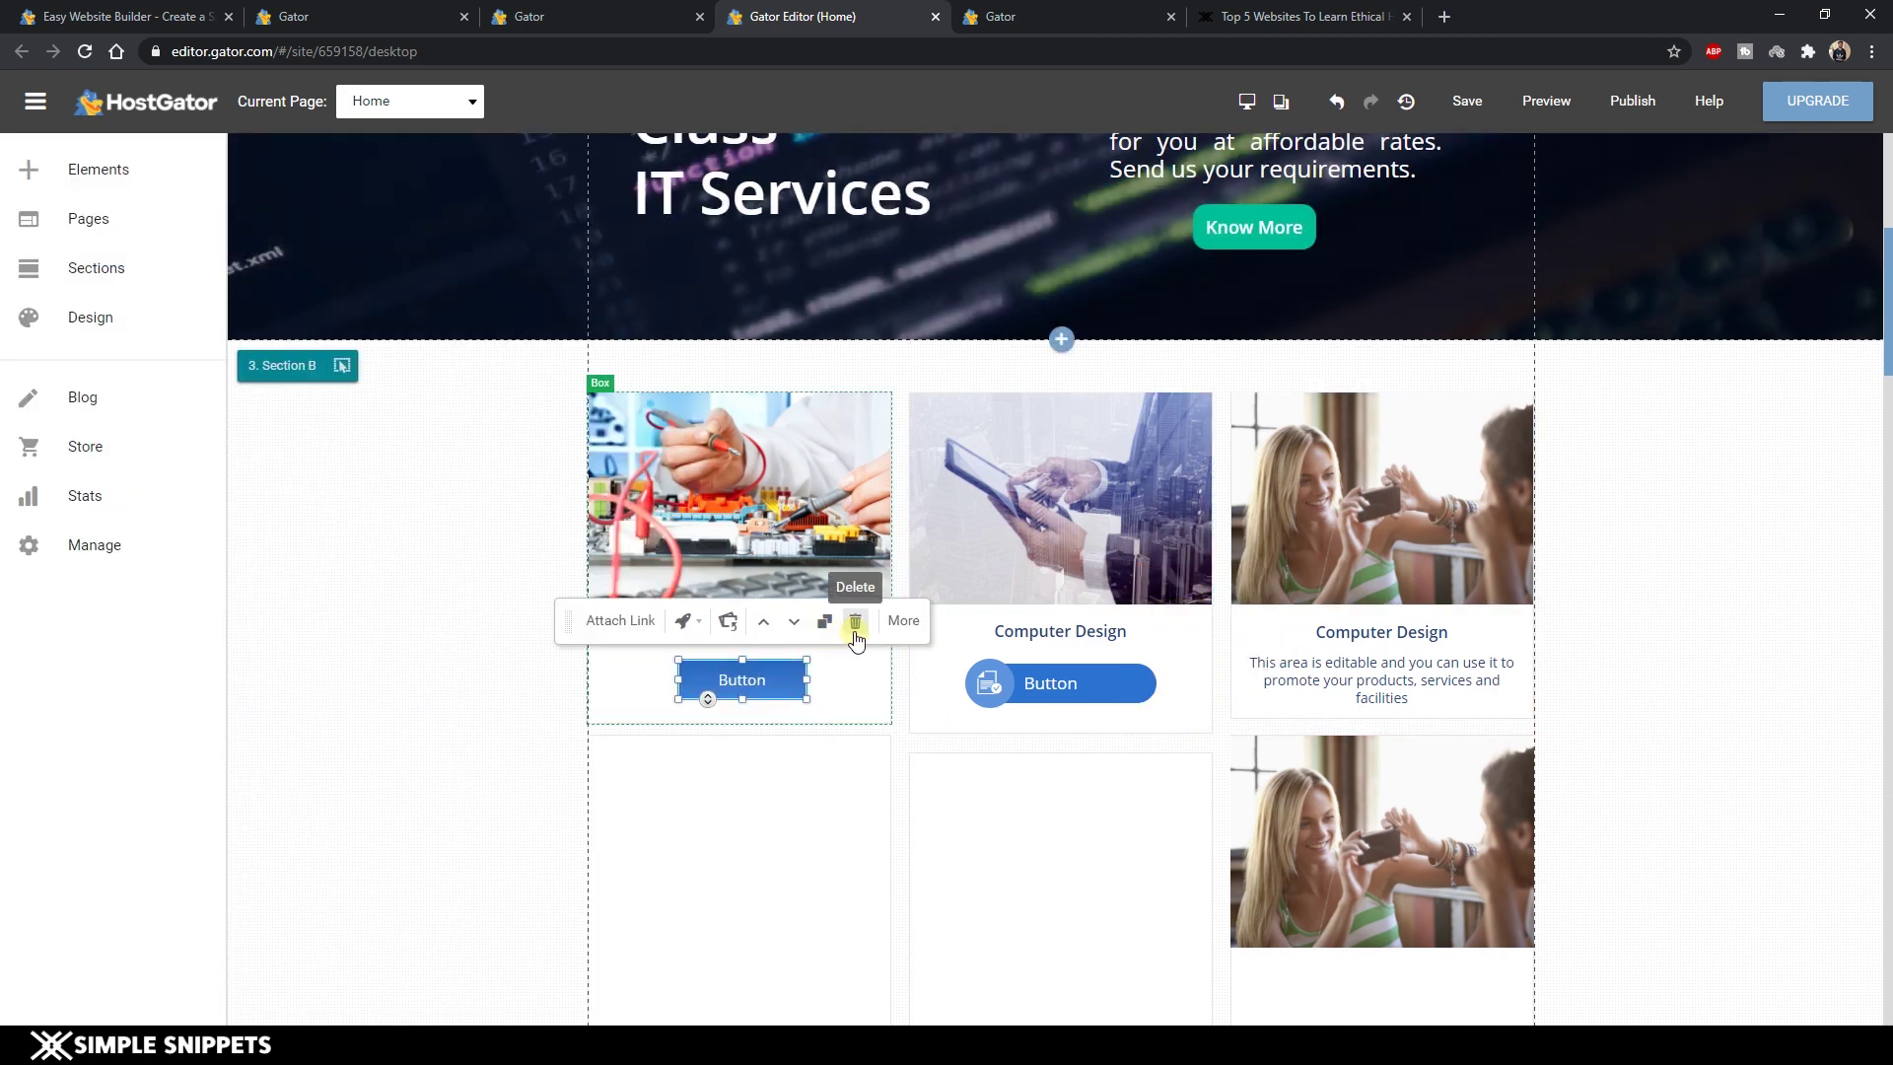
{"action": "left_click", "coordinate": [903, 620]}
{"action": "left_click", "coordinate": [788, 621]}
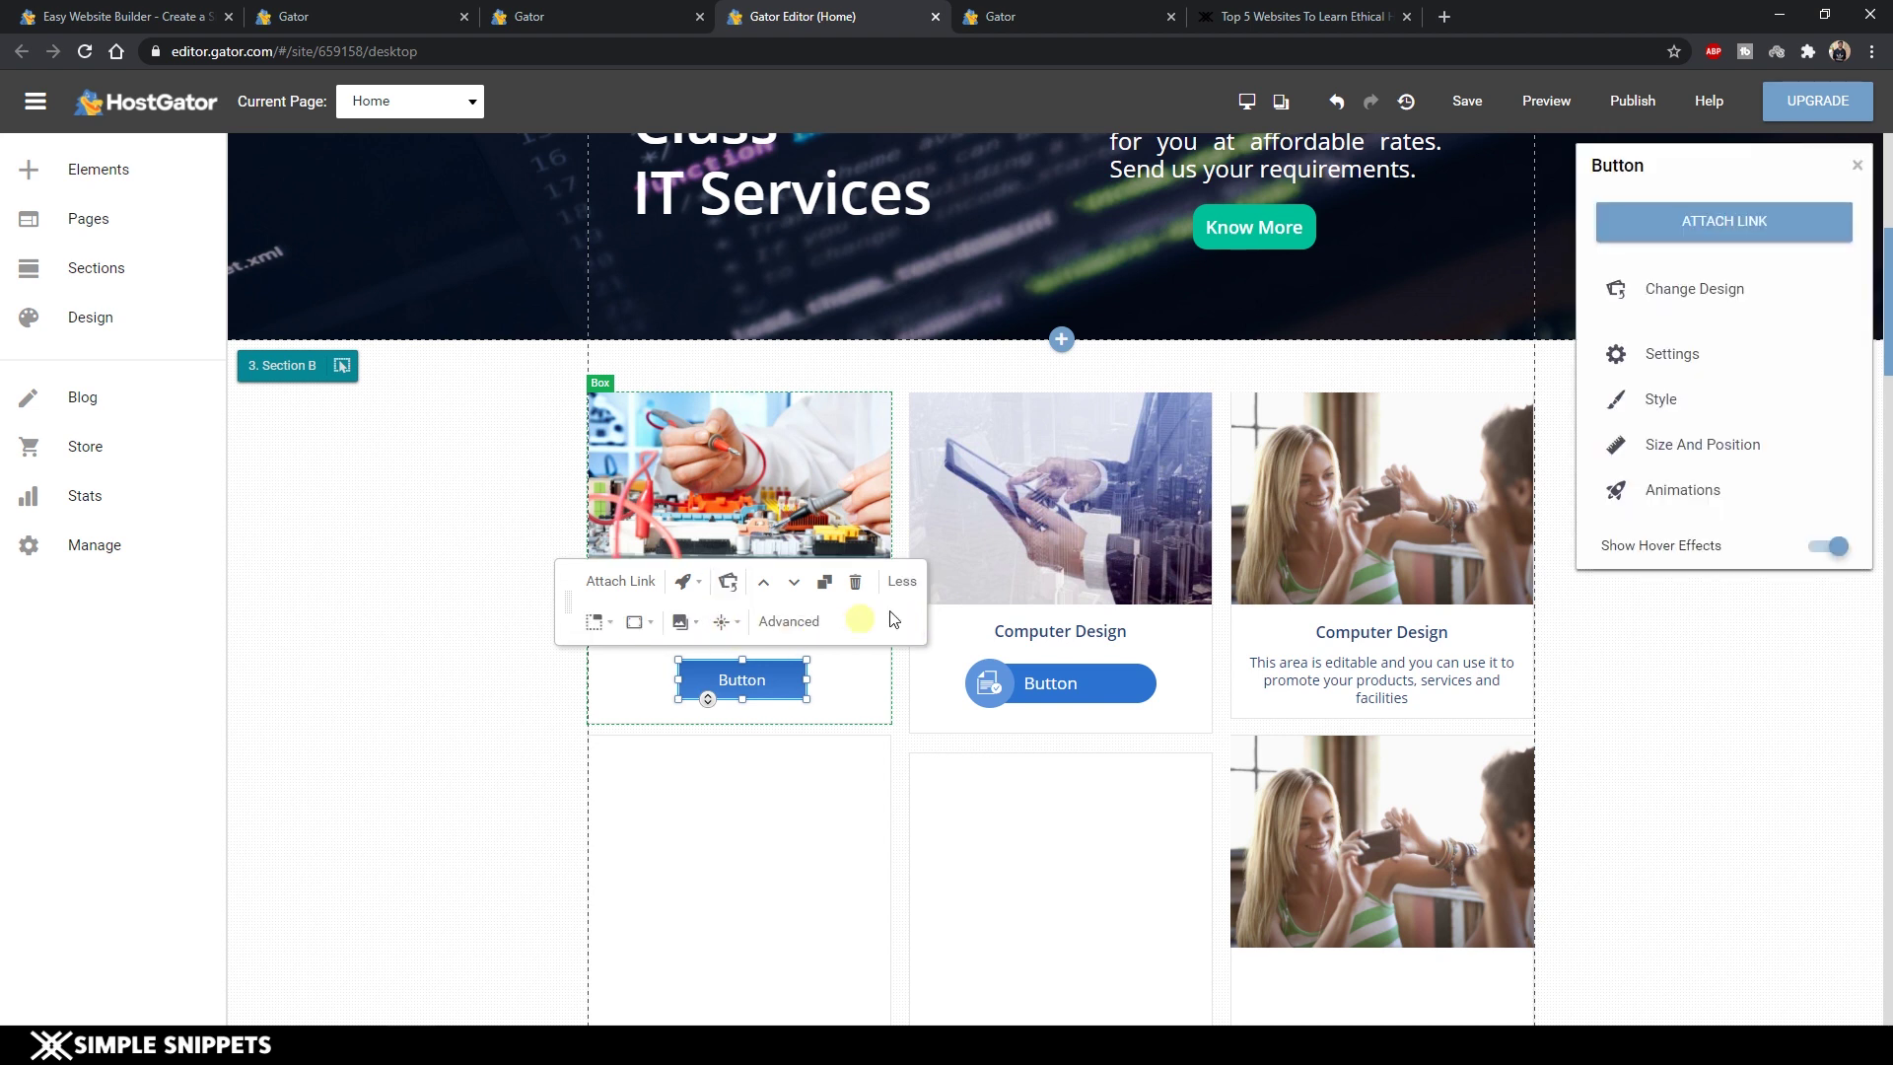
{"action": "left_click", "coordinate": [1694, 355]}
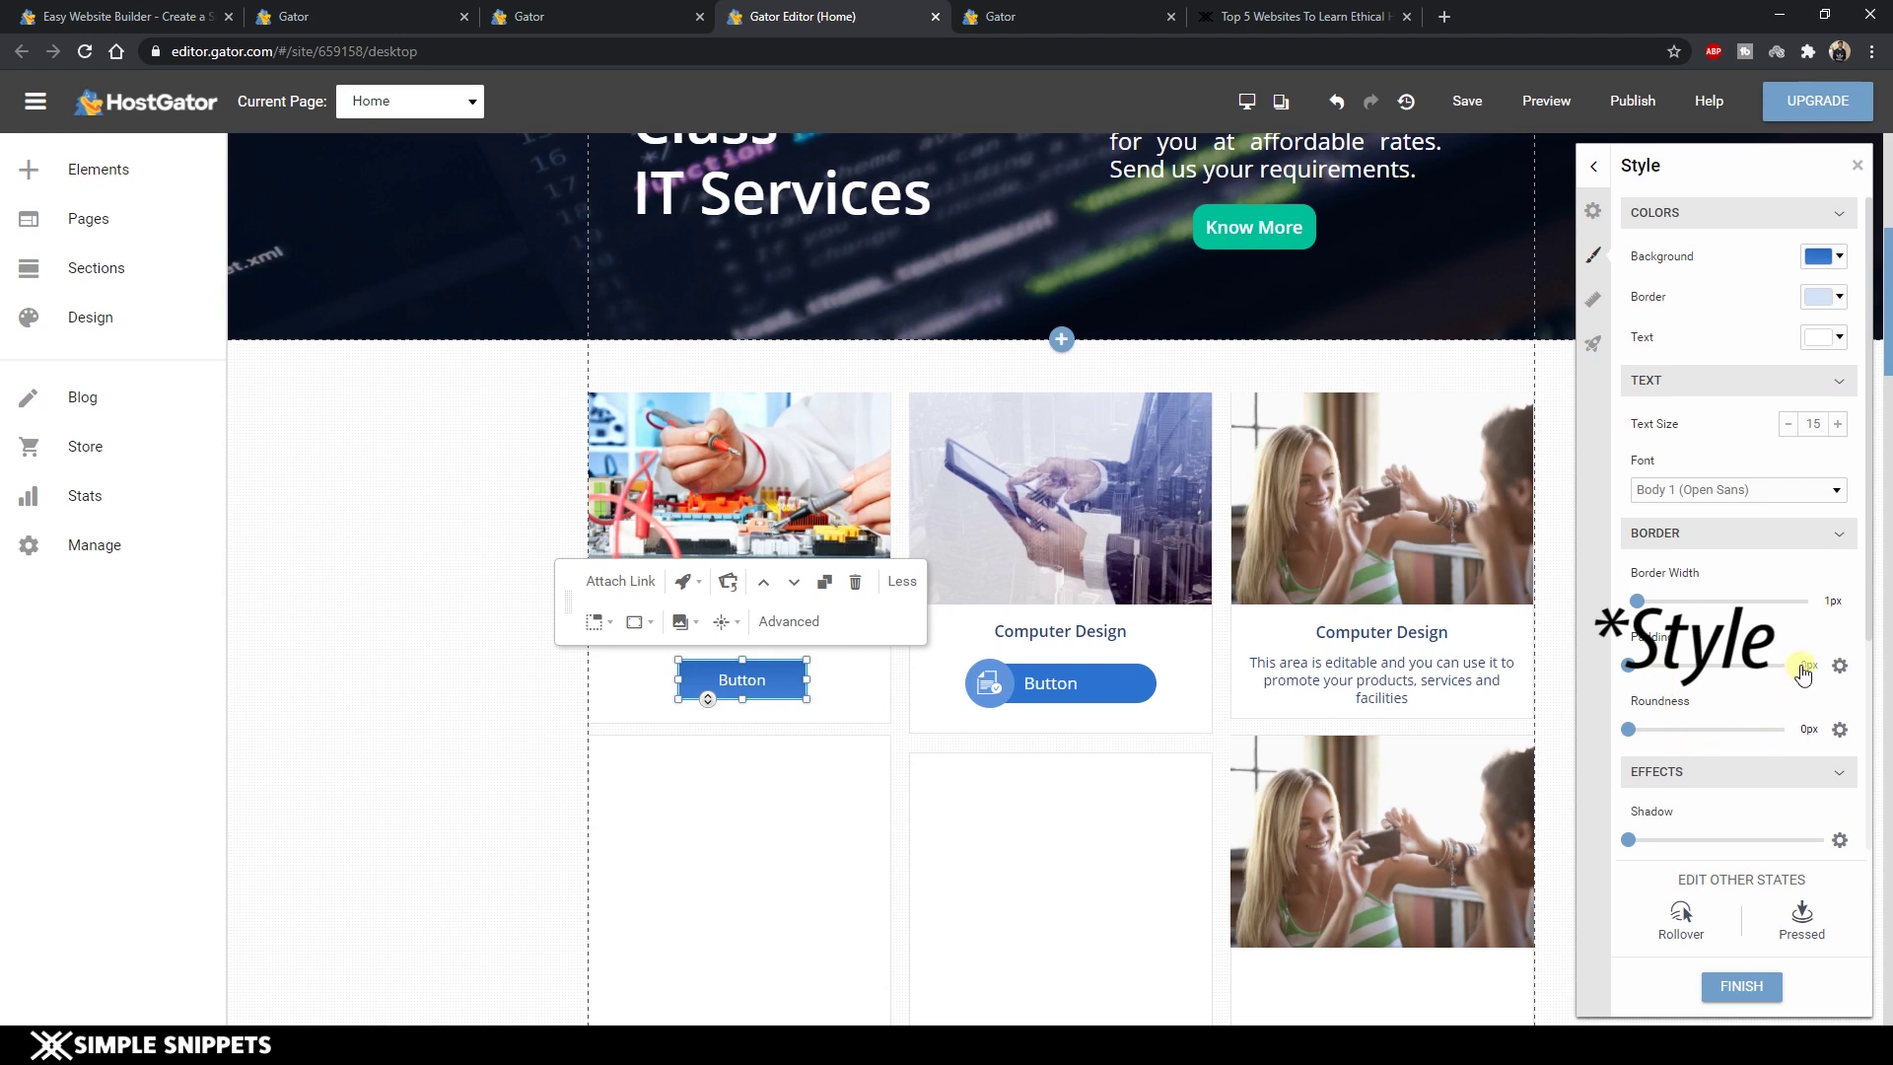
Give the left card's button 14px roundness and a red background, then close Style.
{"action": "left_click_drag", "start_coordinate": [1627, 729], "coordinate": [1675, 734]}
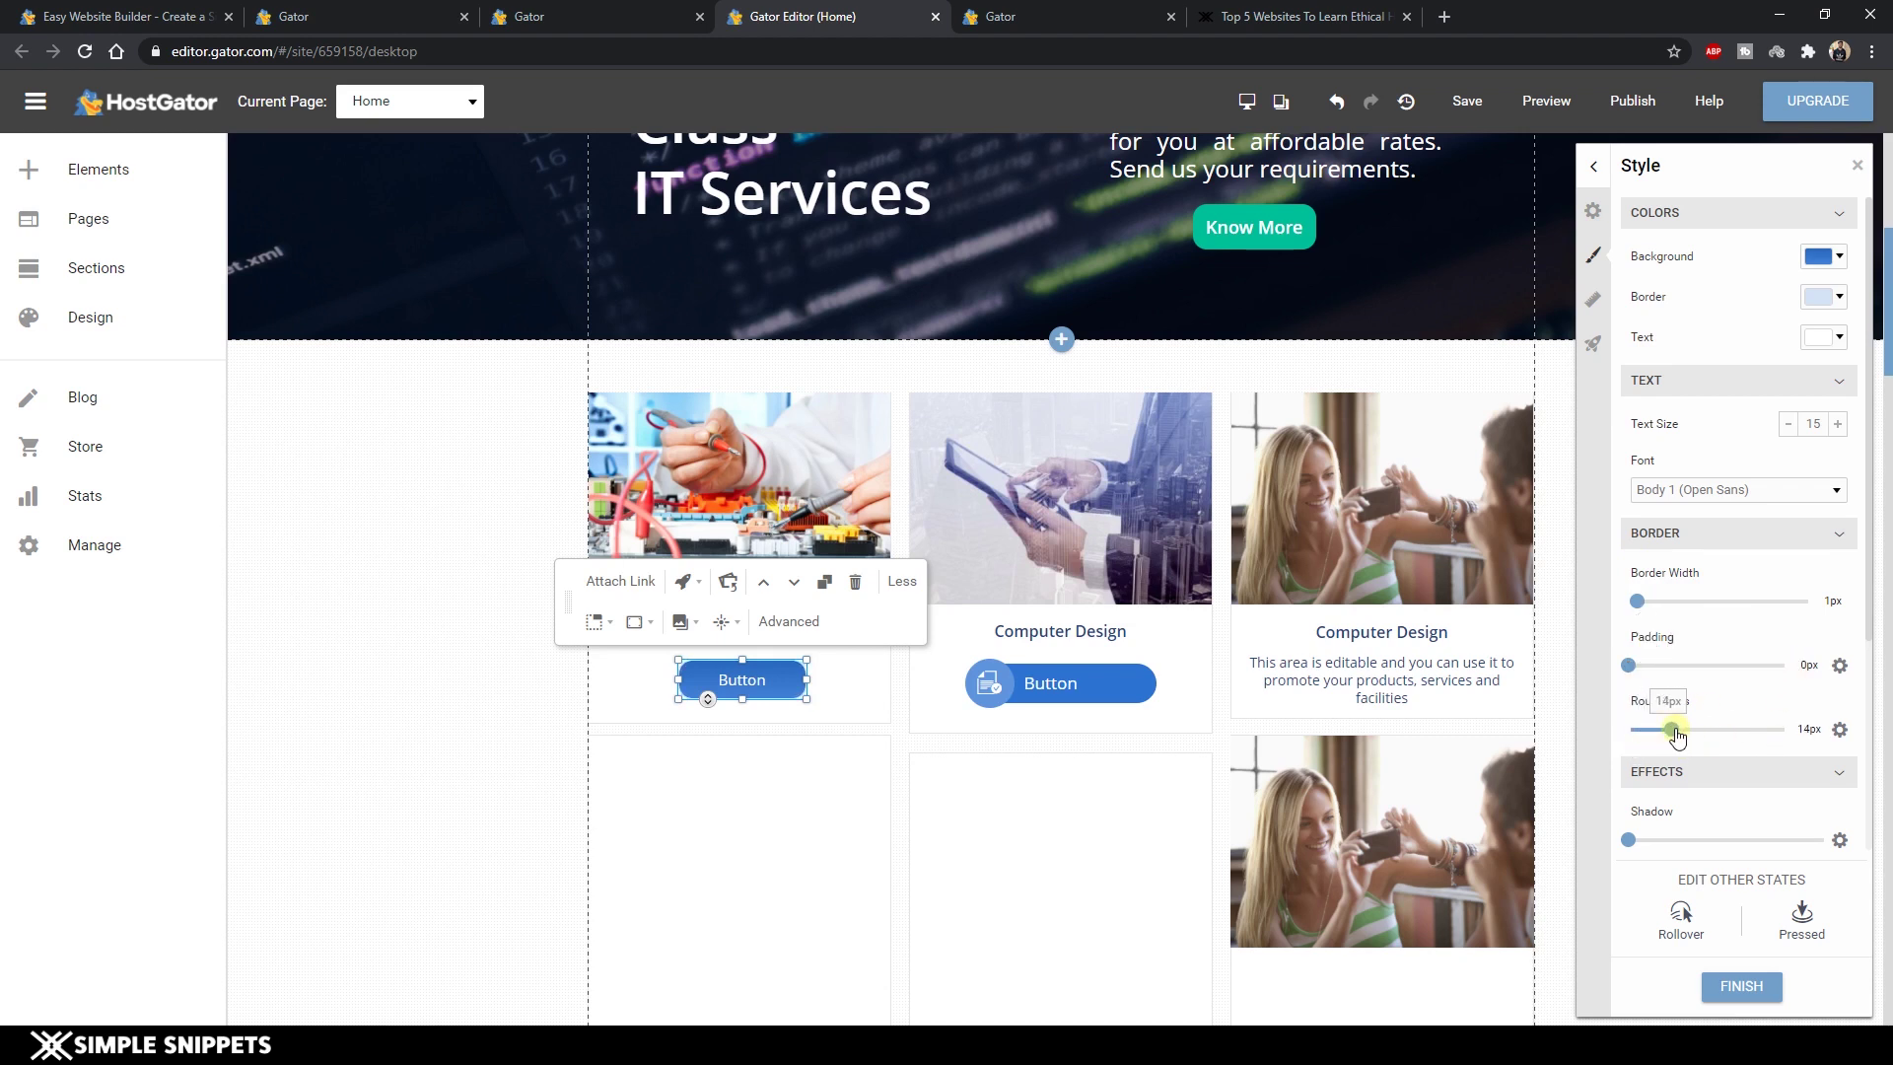
{"action": "left_click", "coordinate": [1823, 258]}
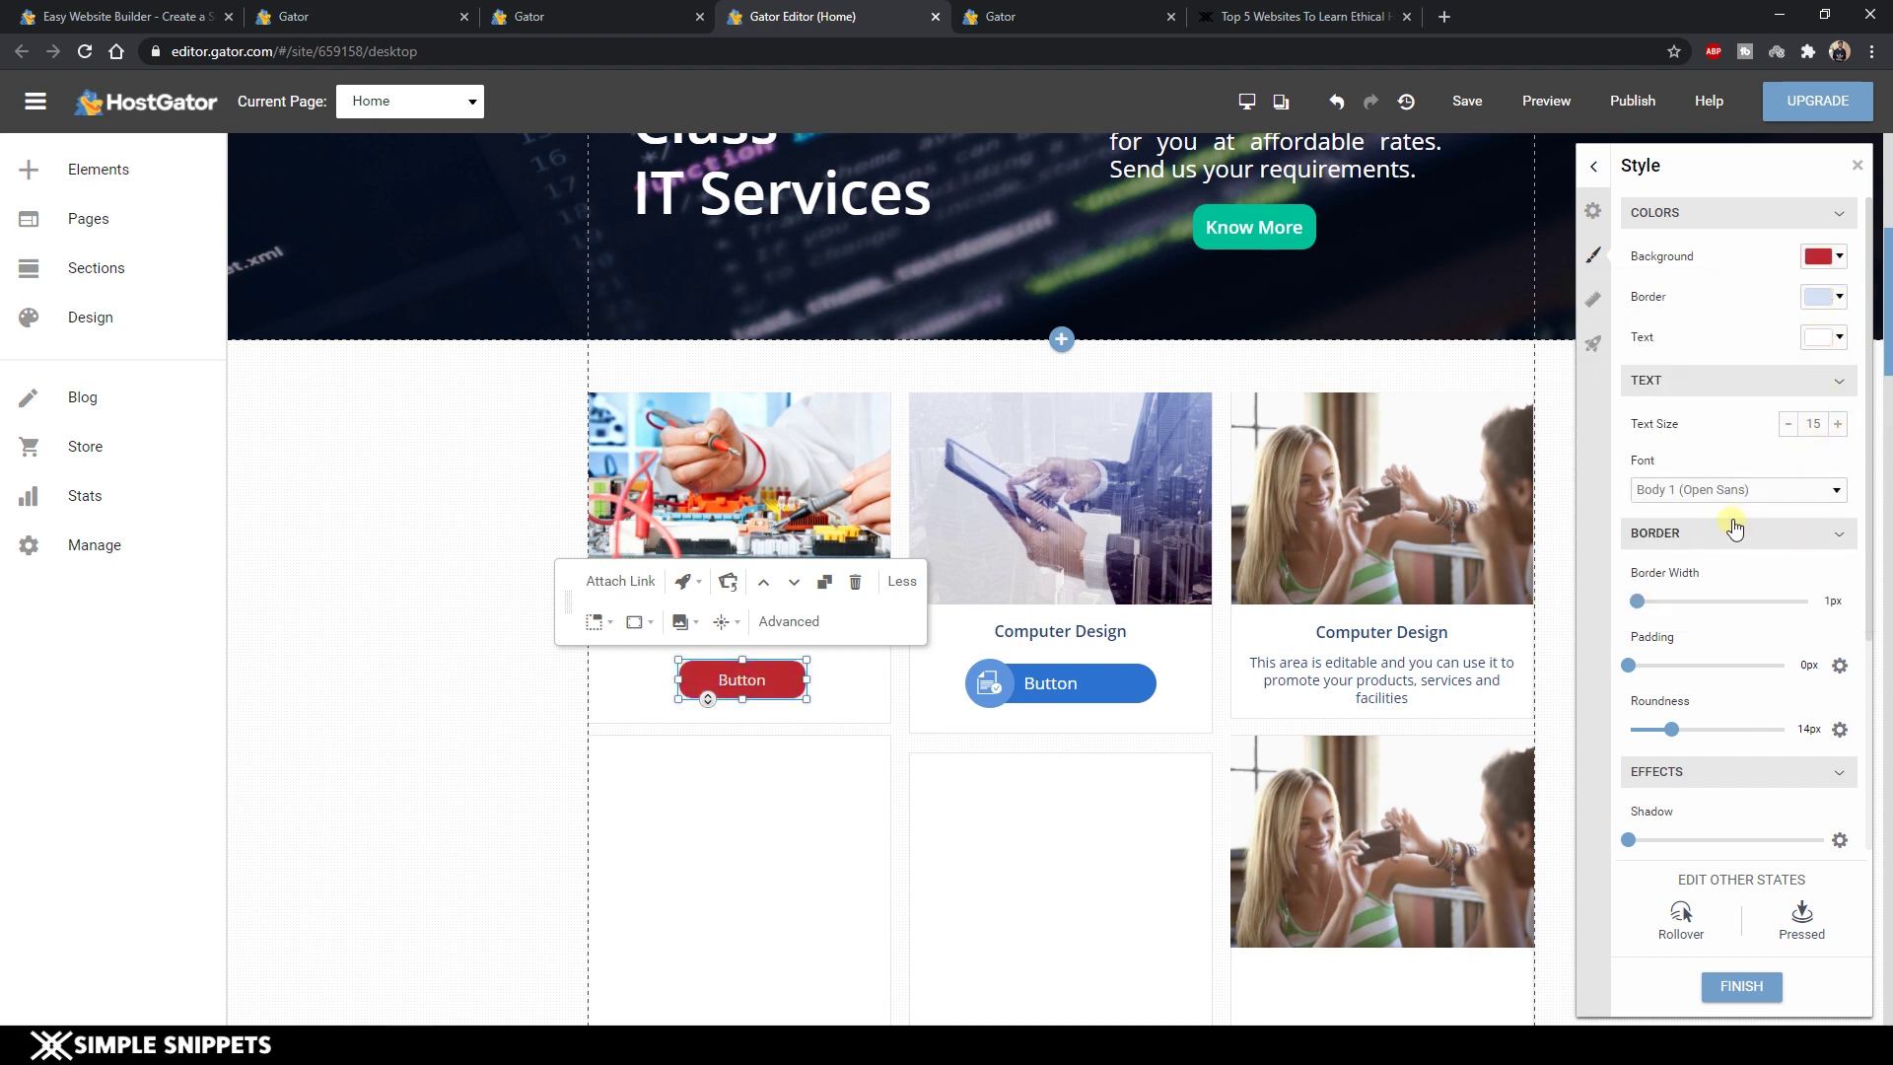
{"action": "left_click", "coordinate": [1857, 167]}
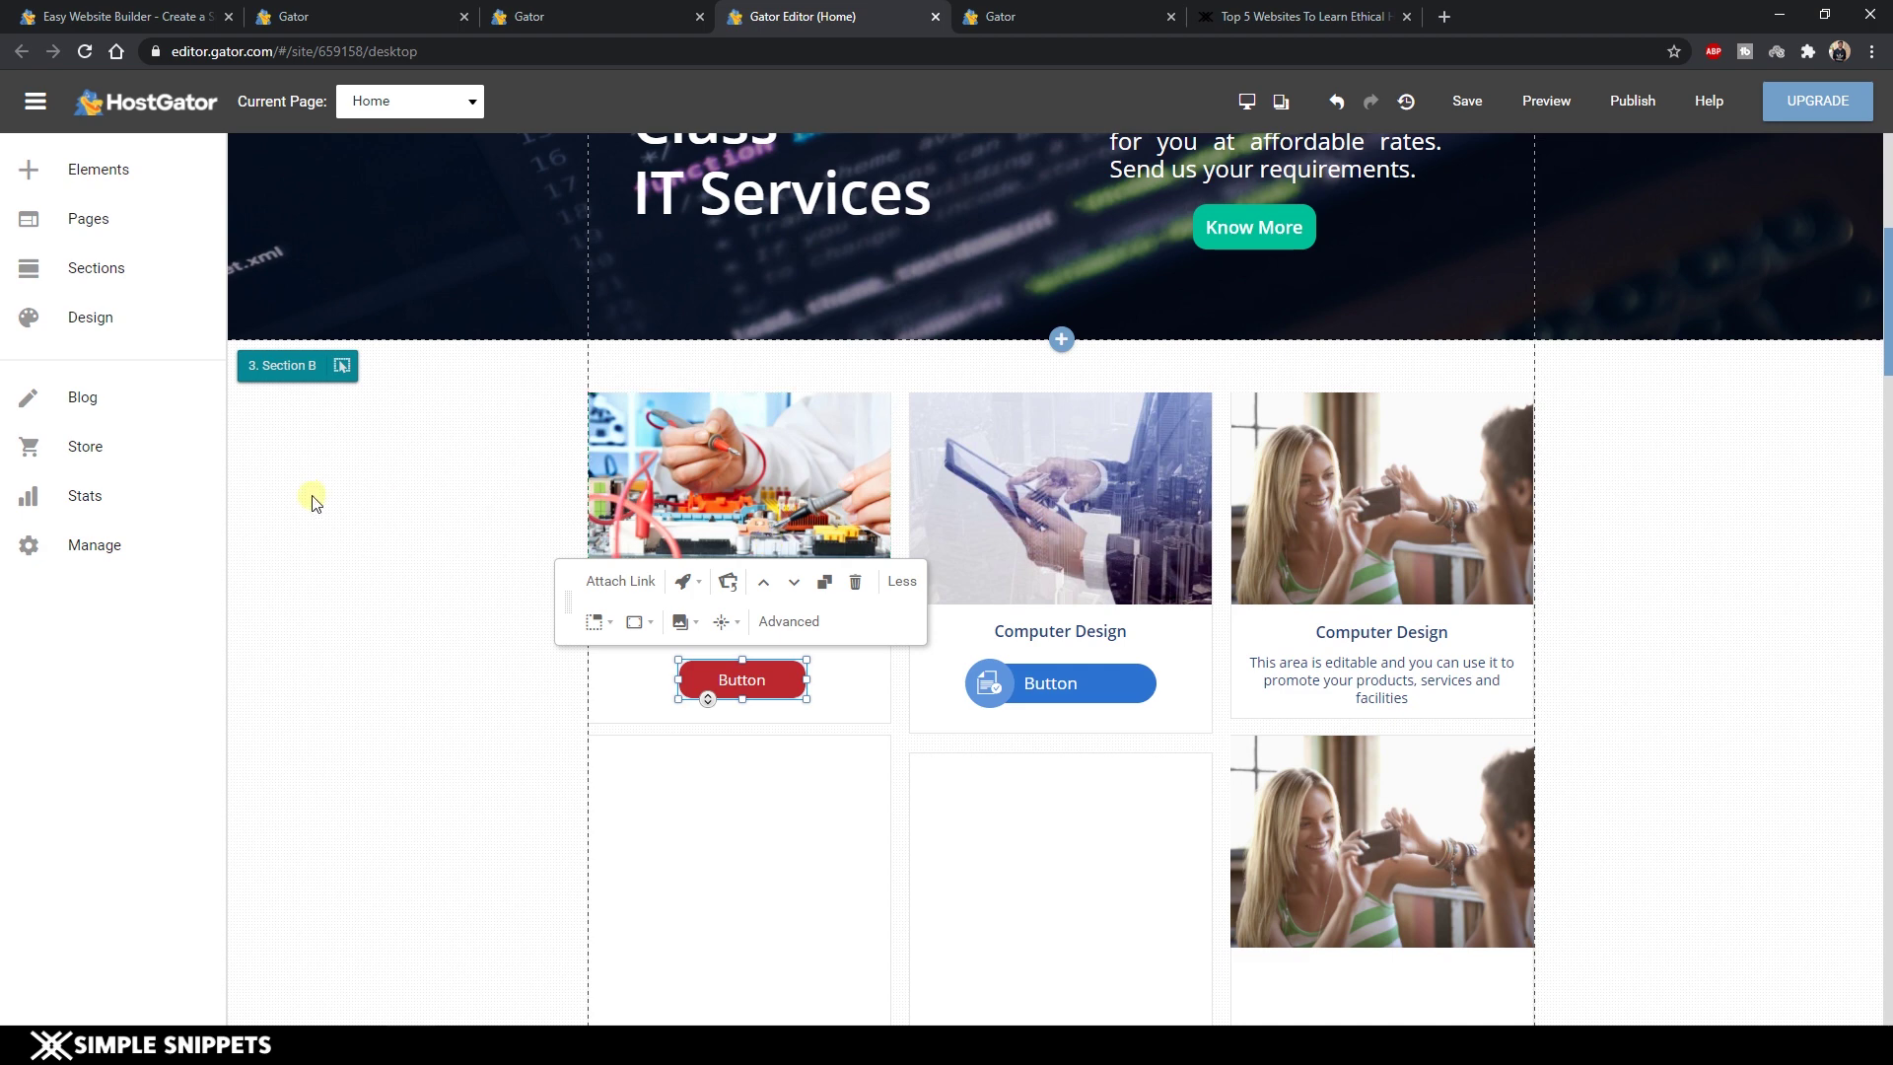
{"action": "scroll", "coordinate": [452, 553], "scroll_direction": "down", "scroll_amount": 7}
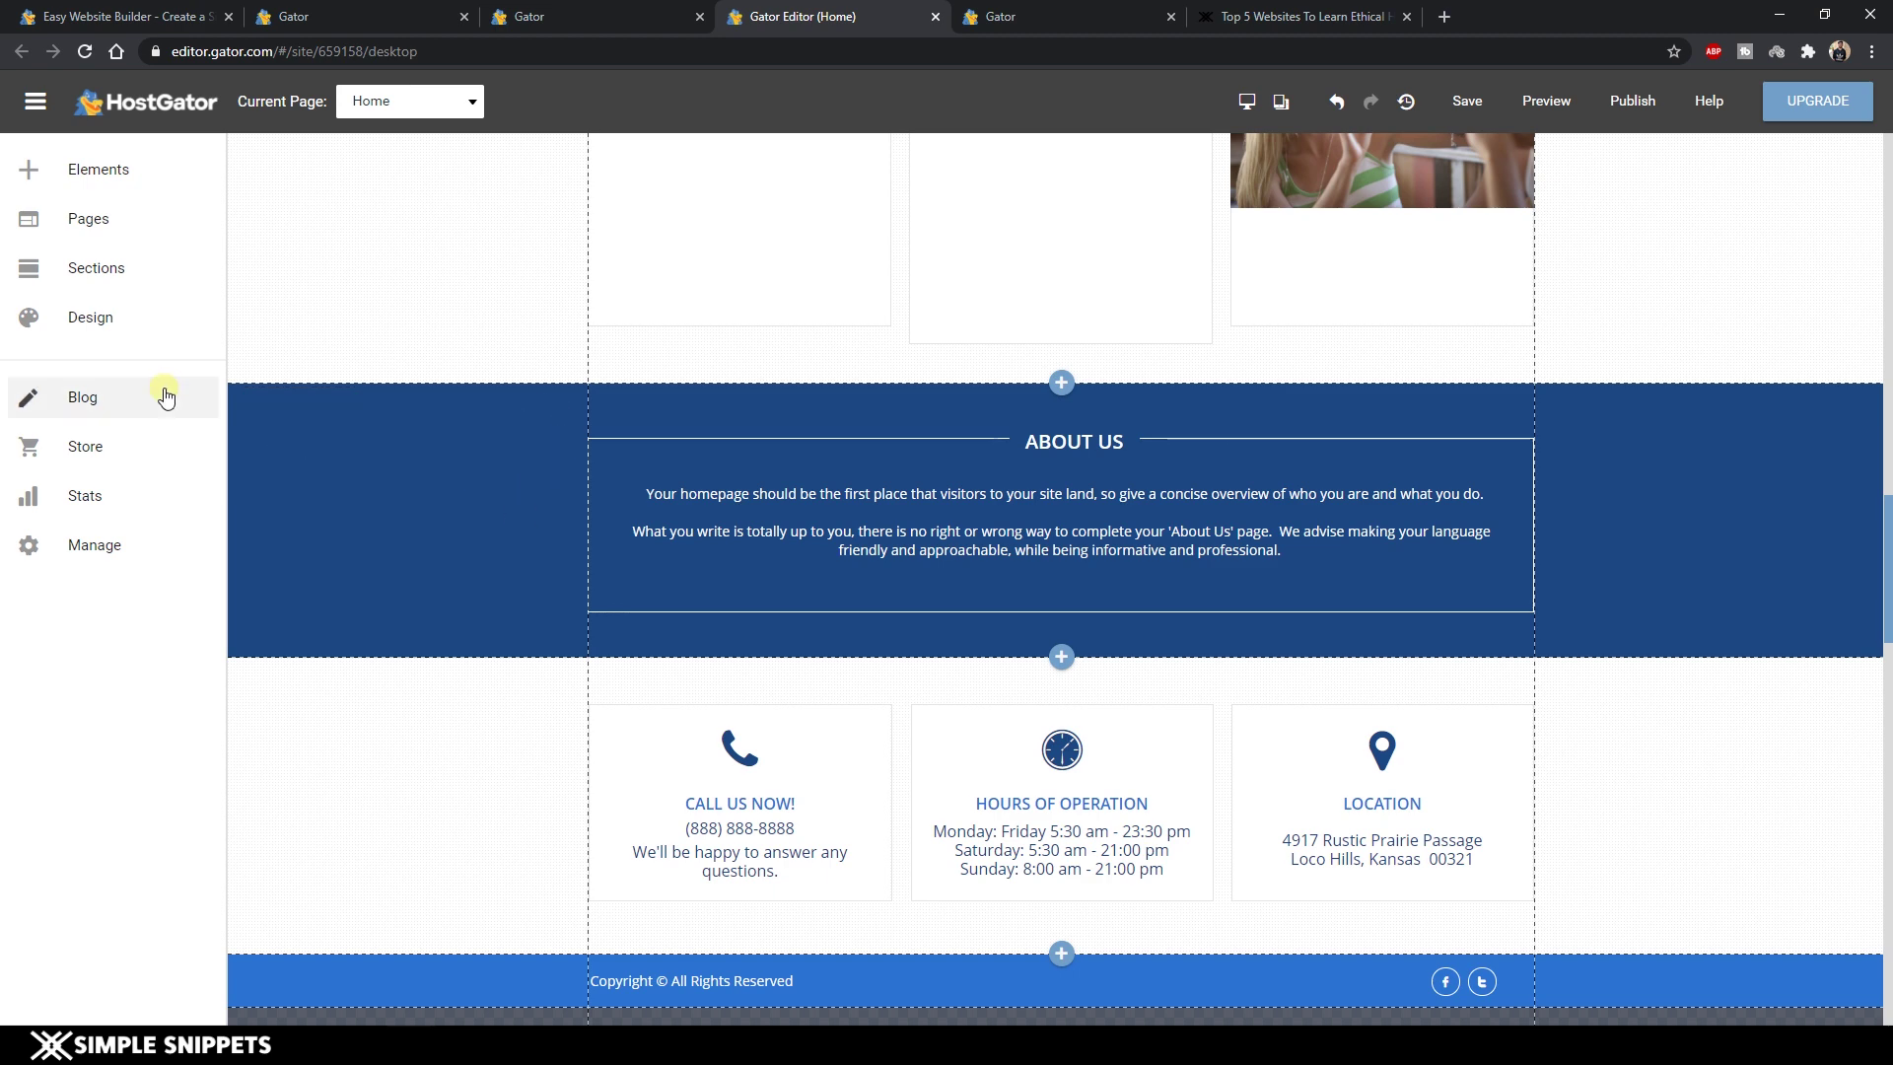
{"action": "scroll", "coordinate": [138, 345], "scroll_direction": "up", "scroll_amount": 5}
{"action": "scroll", "coordinate": [157, 274], "scroll_direction": "up", "scroll_amount": 5}
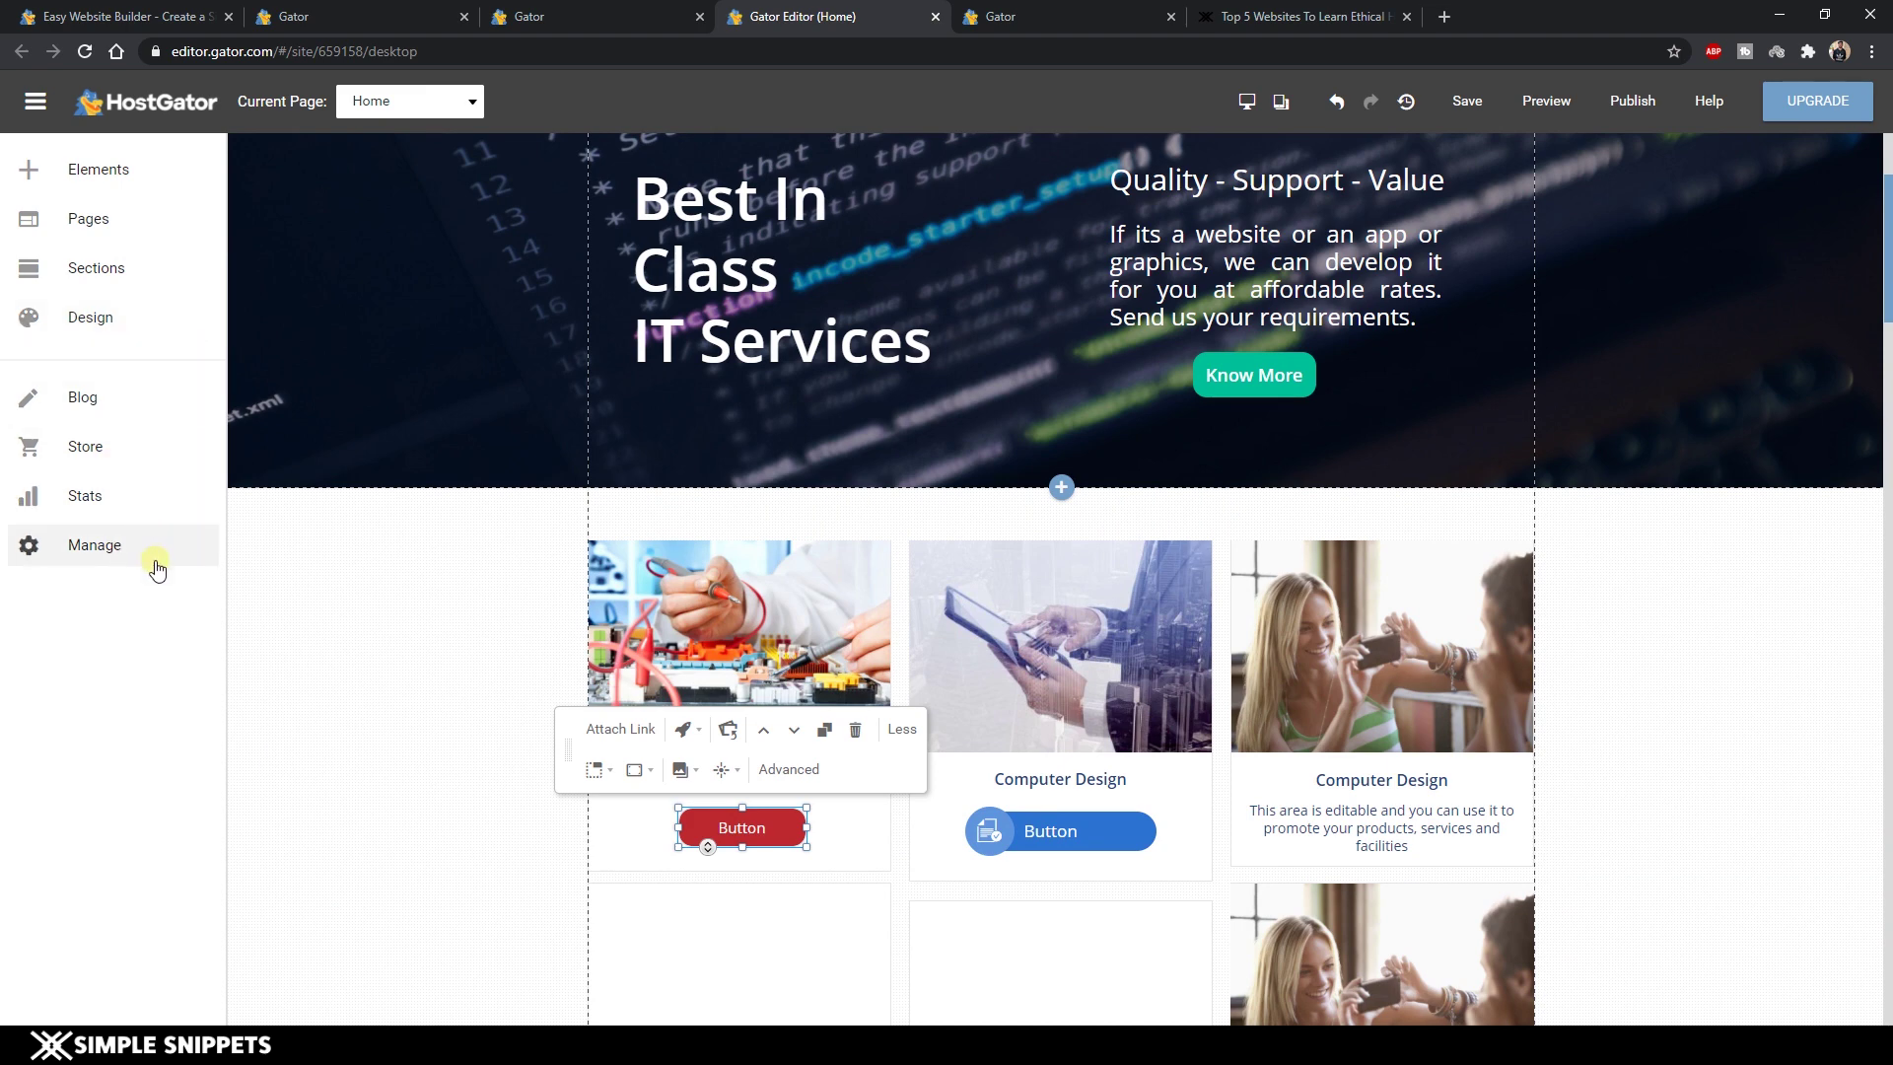
Insert an About Me layout with photo, text and social icons through Sections > Add New Section.
{"action": "left_click", "coordinate": [110, 271]}
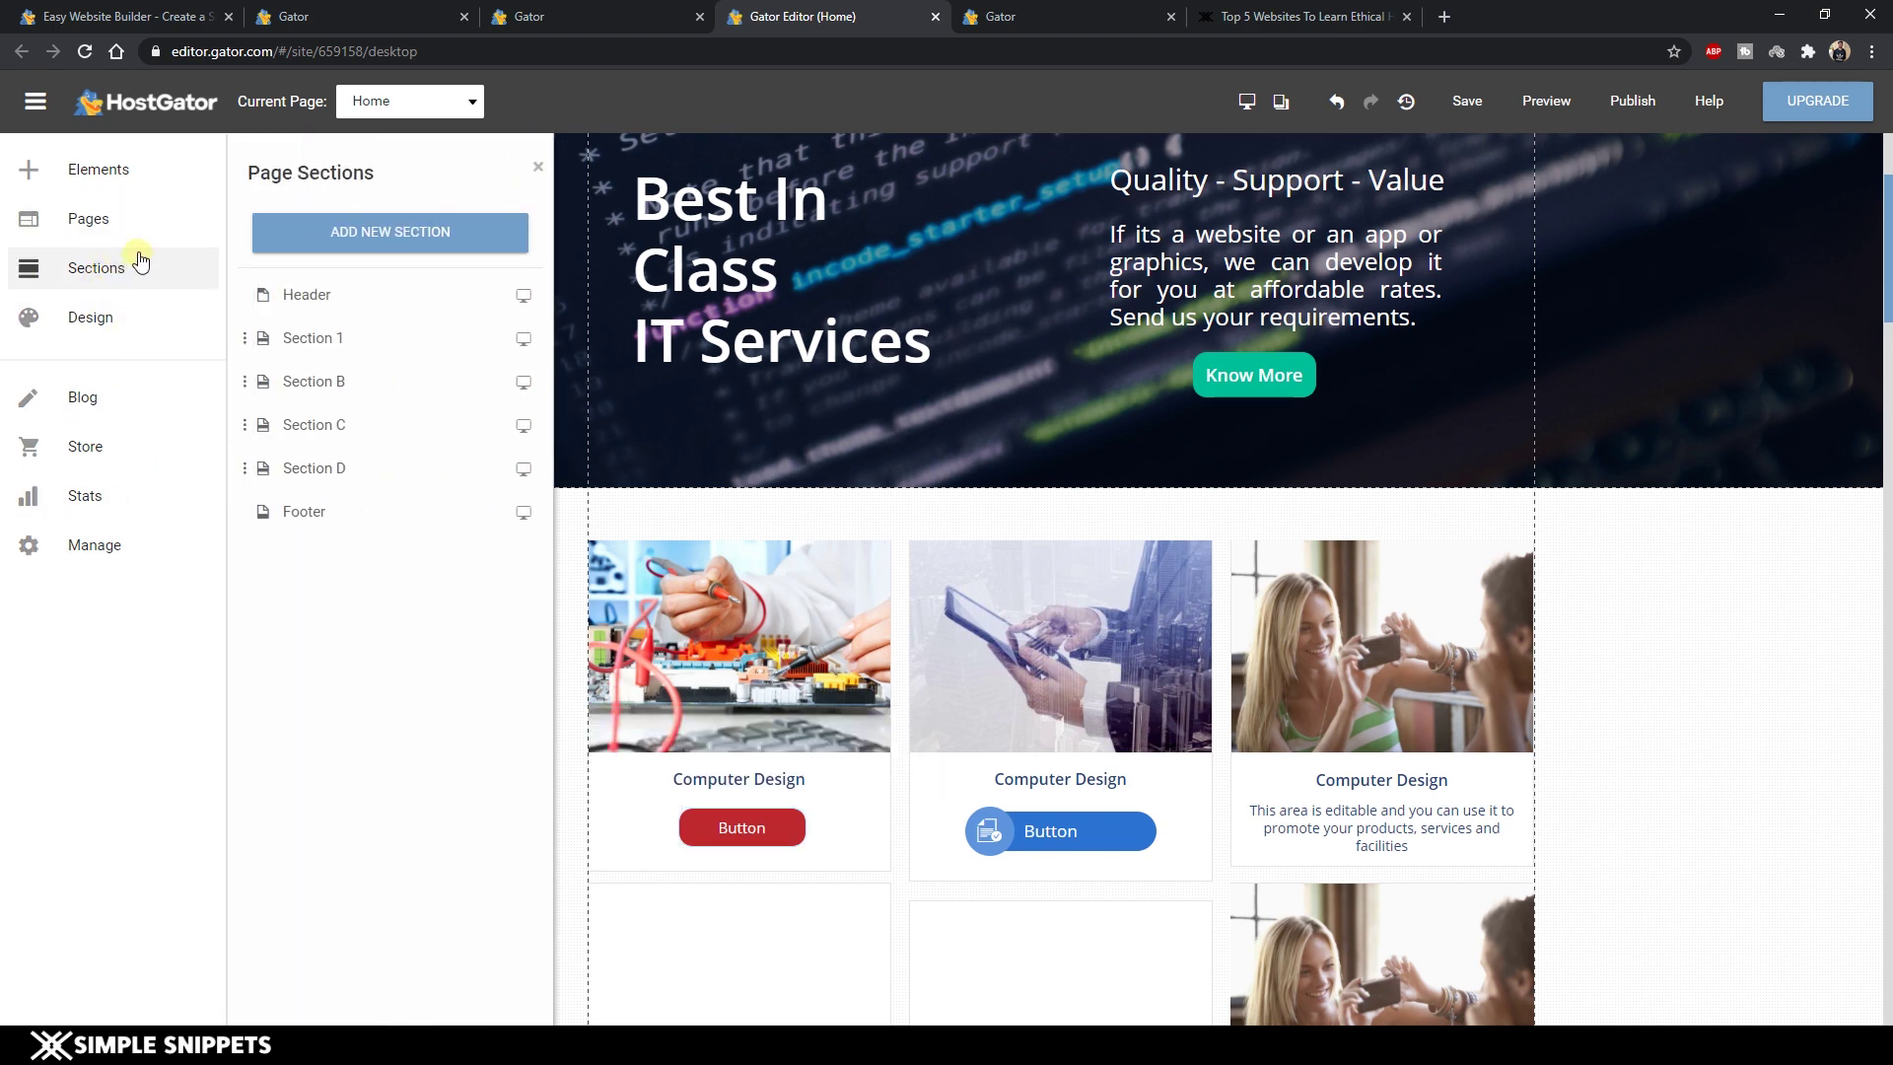
{"action": "scroll", "coordinate": [848, 451], "scroll_direction": "down", "scroll_amount": 5}
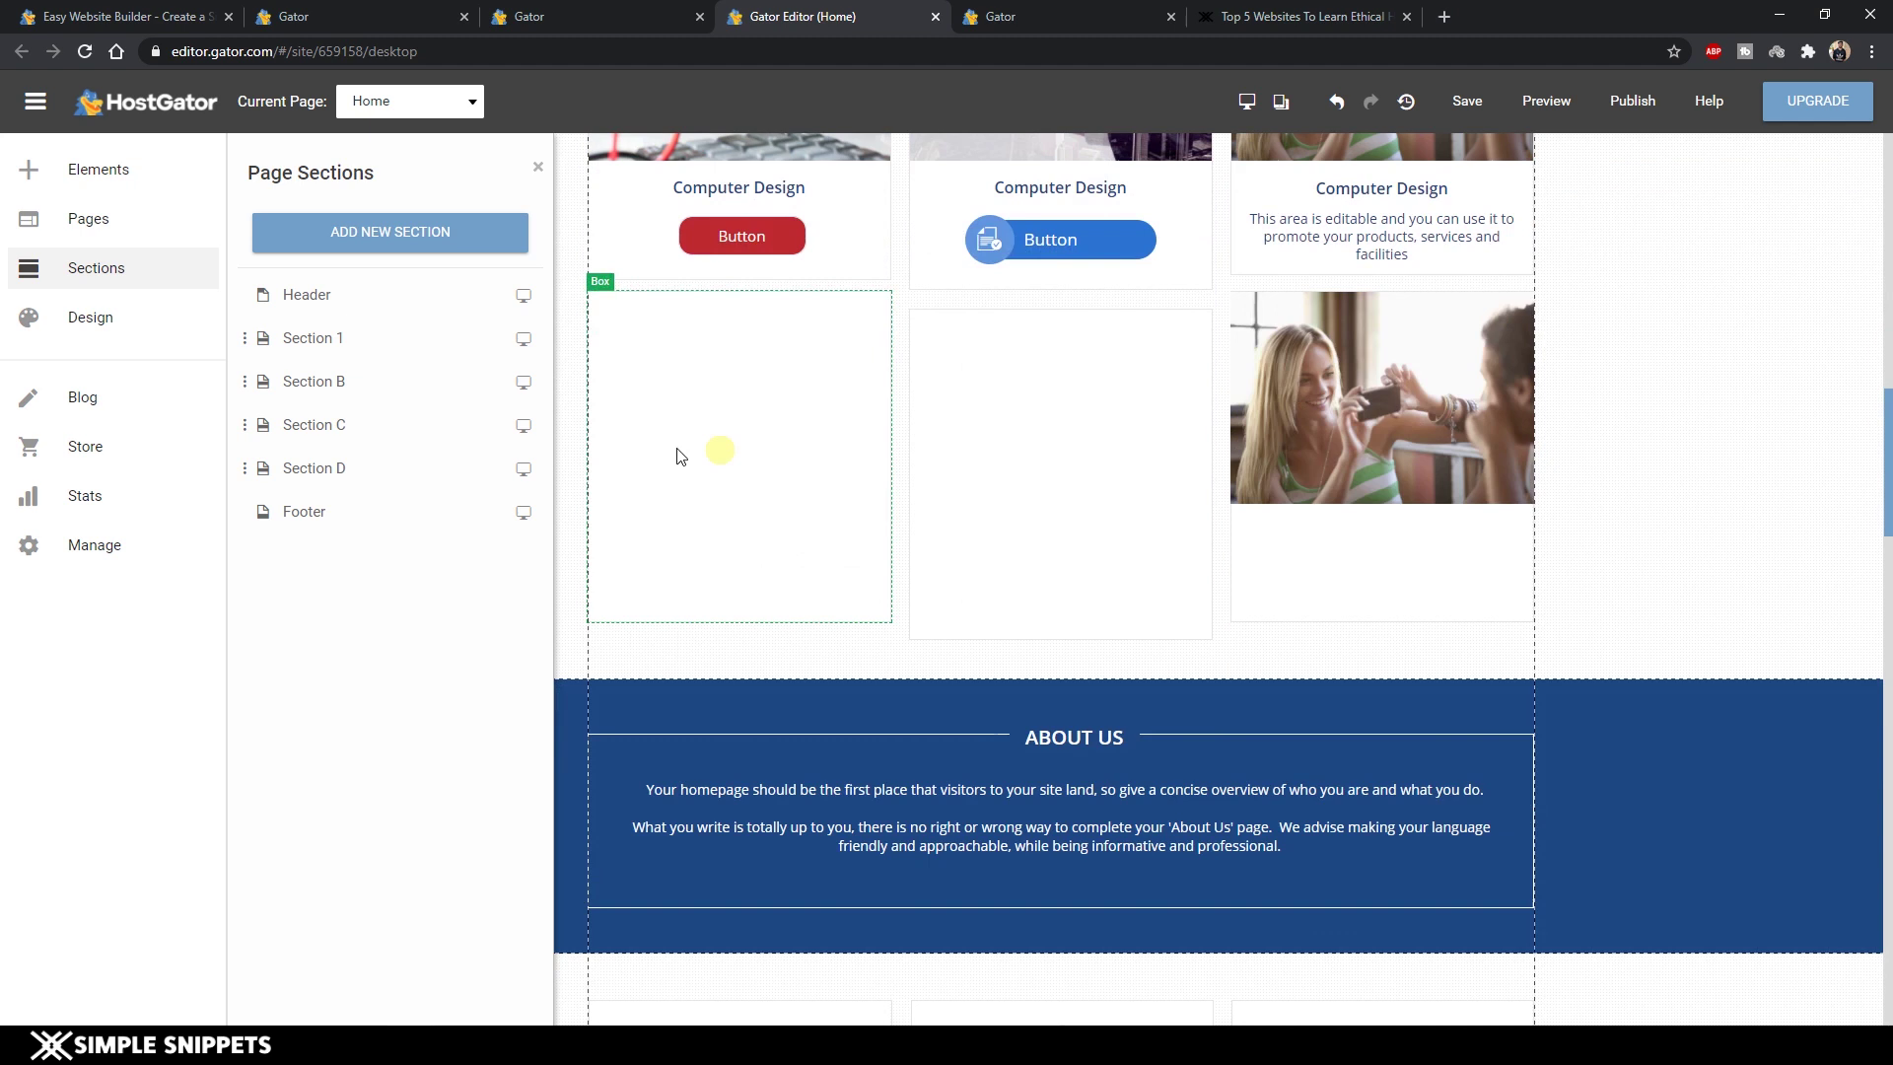
{"action": "left_click", "coordinate": [416, 243]}
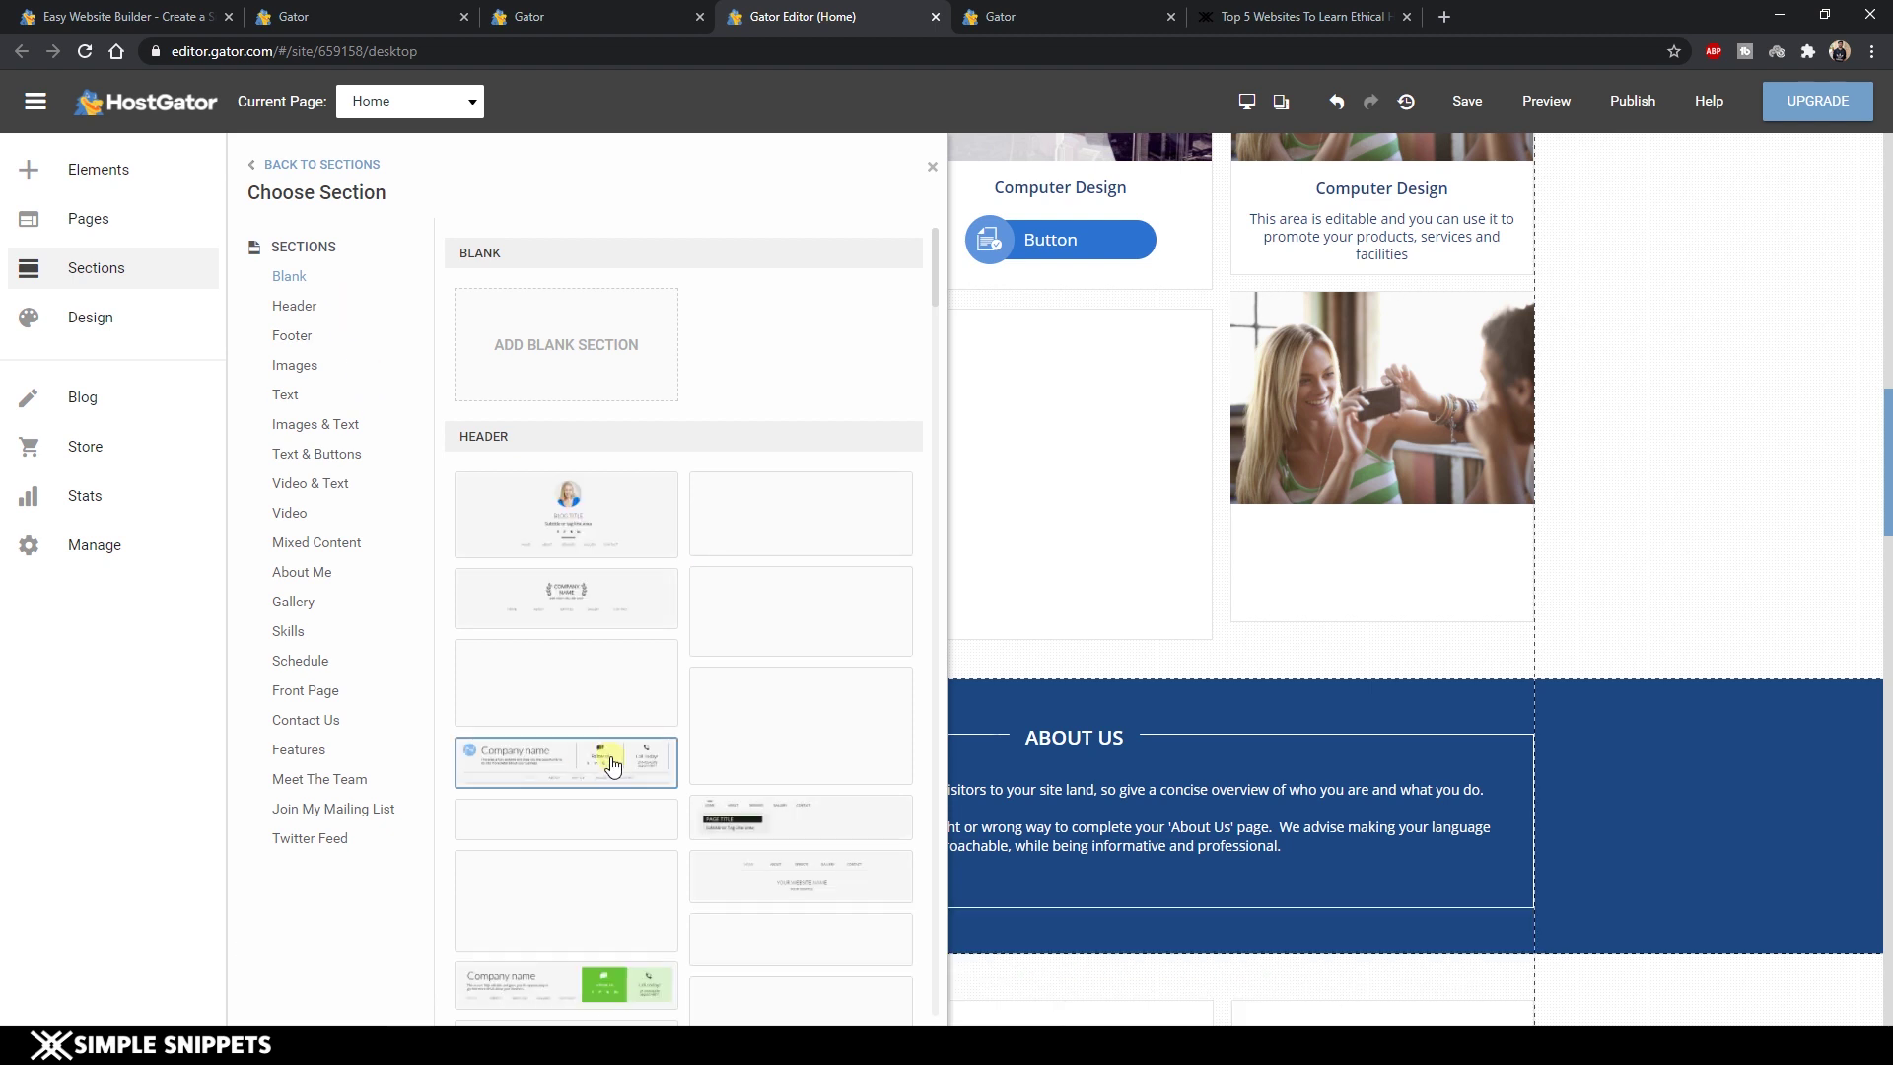
{"action": "scroll", "coordinate": [592, 788], "scroll_direction": "down", "scroll_amount": 3}
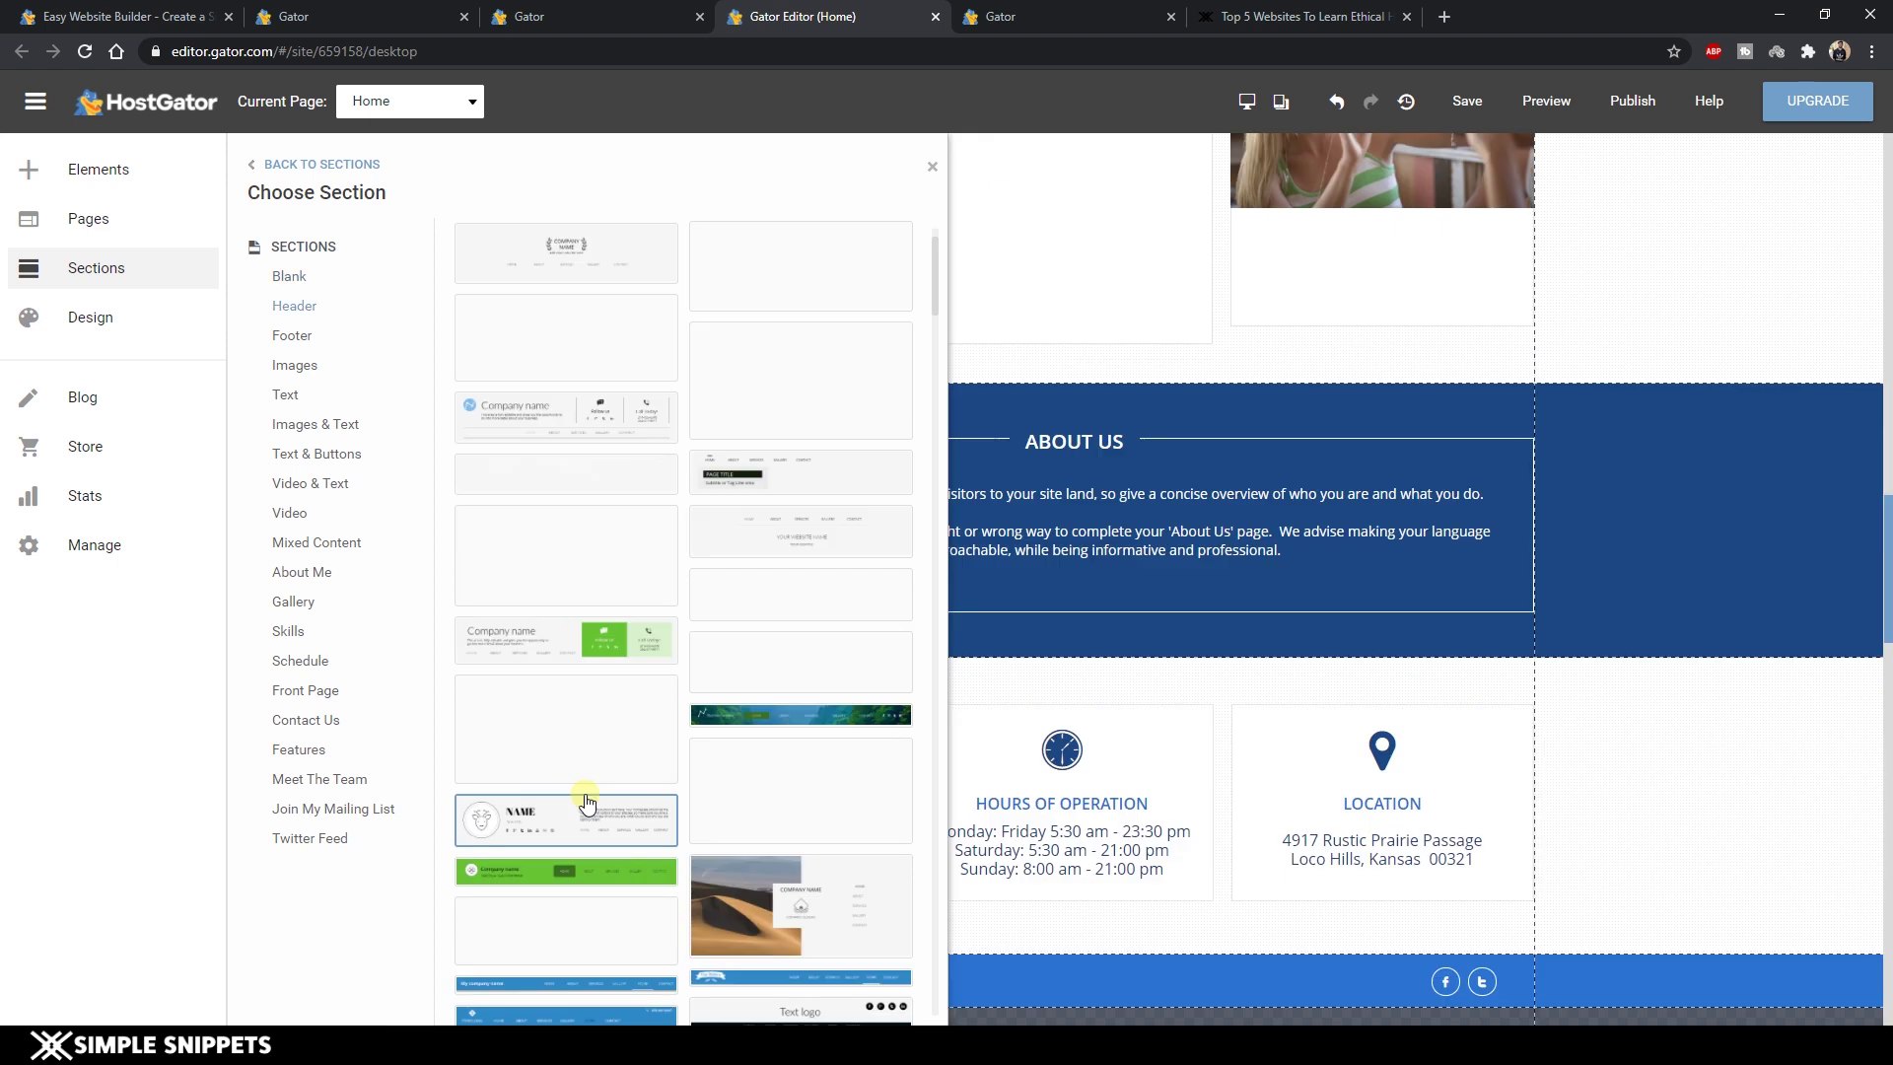
{"action": "scroll", "coordinate": [587, 803], "scroll_direction": "down", "scroll_amount": 3}
{"action": "left_click", "coordinate": [562, 325]}
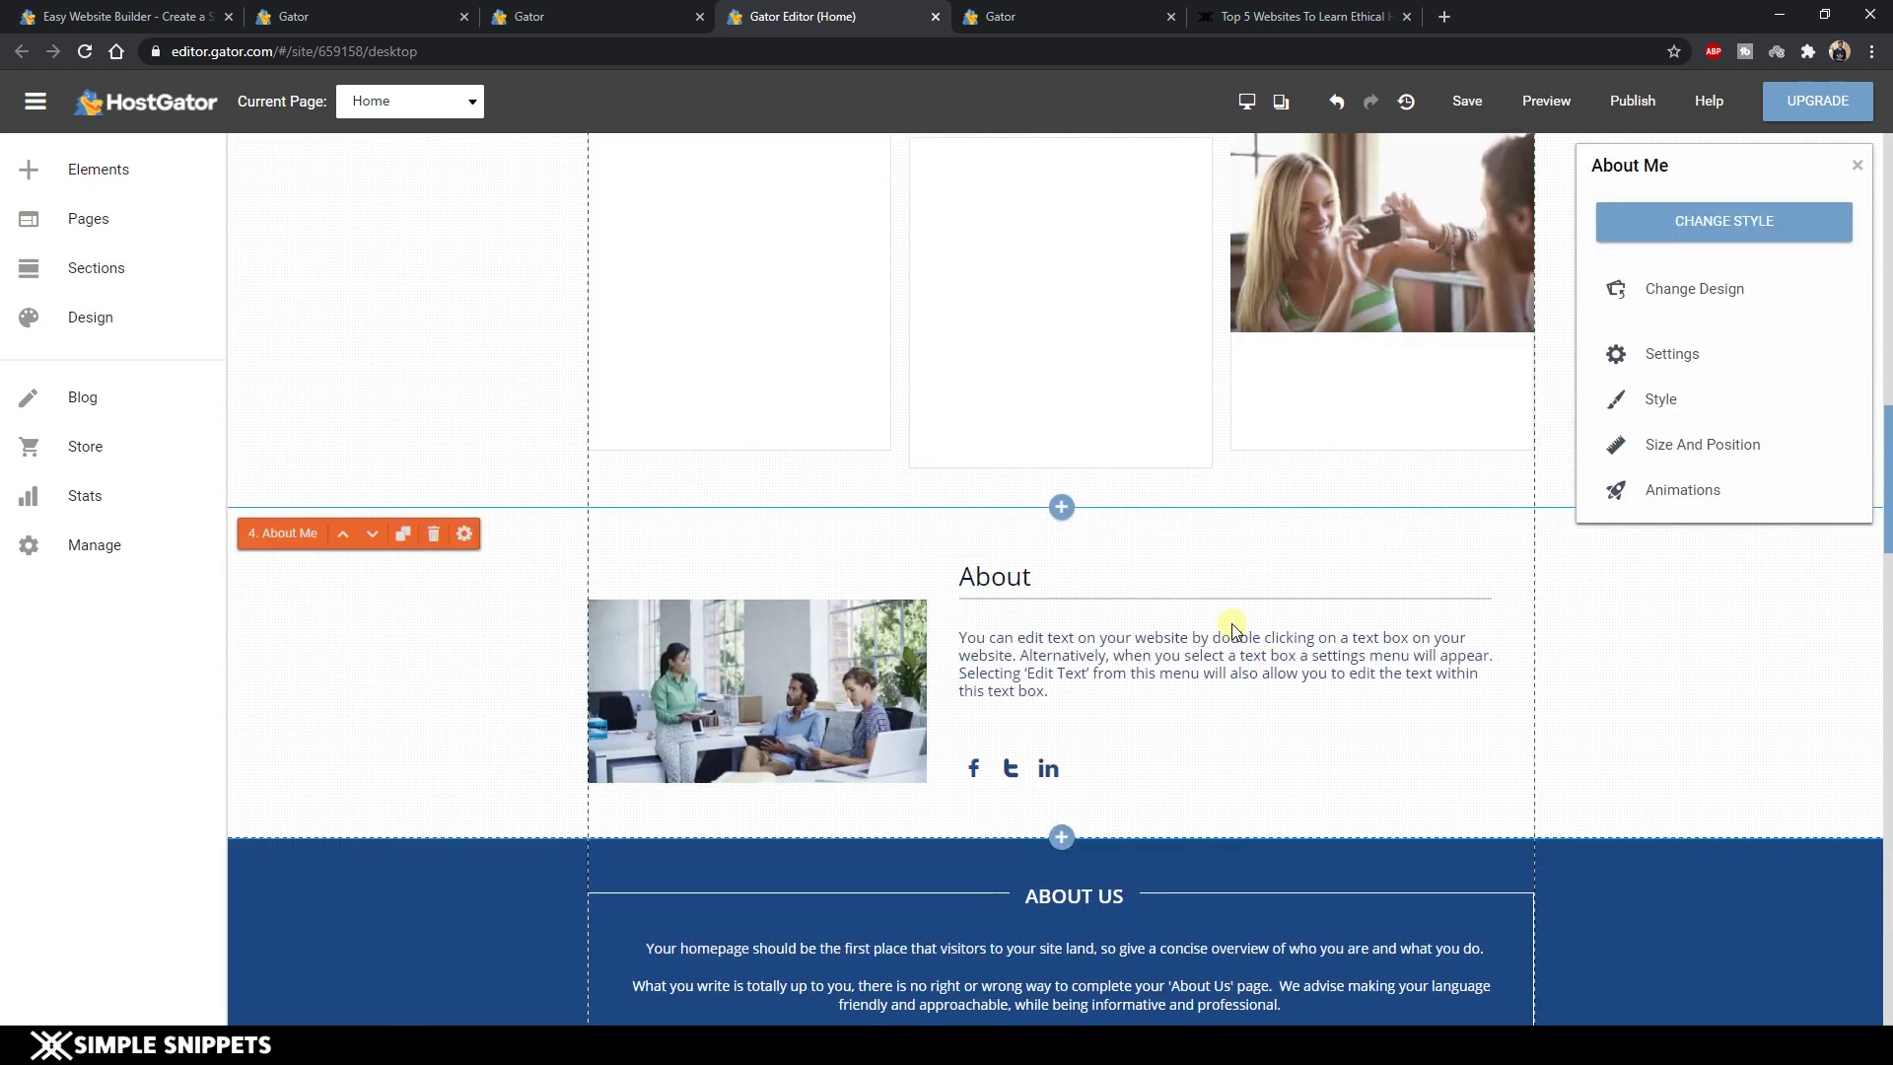
Switch from the editor to the HostGator pricing page listing Express Start, Site and Store plans.
{"action": "scroll", "coordinate": [1226, 625], "scroll_direction": "up", "scroll_amount": 4}
{"action": "scroll", "coordinate": [1483, 624], "scroll_direction": "up", "scroll_amount": 4}
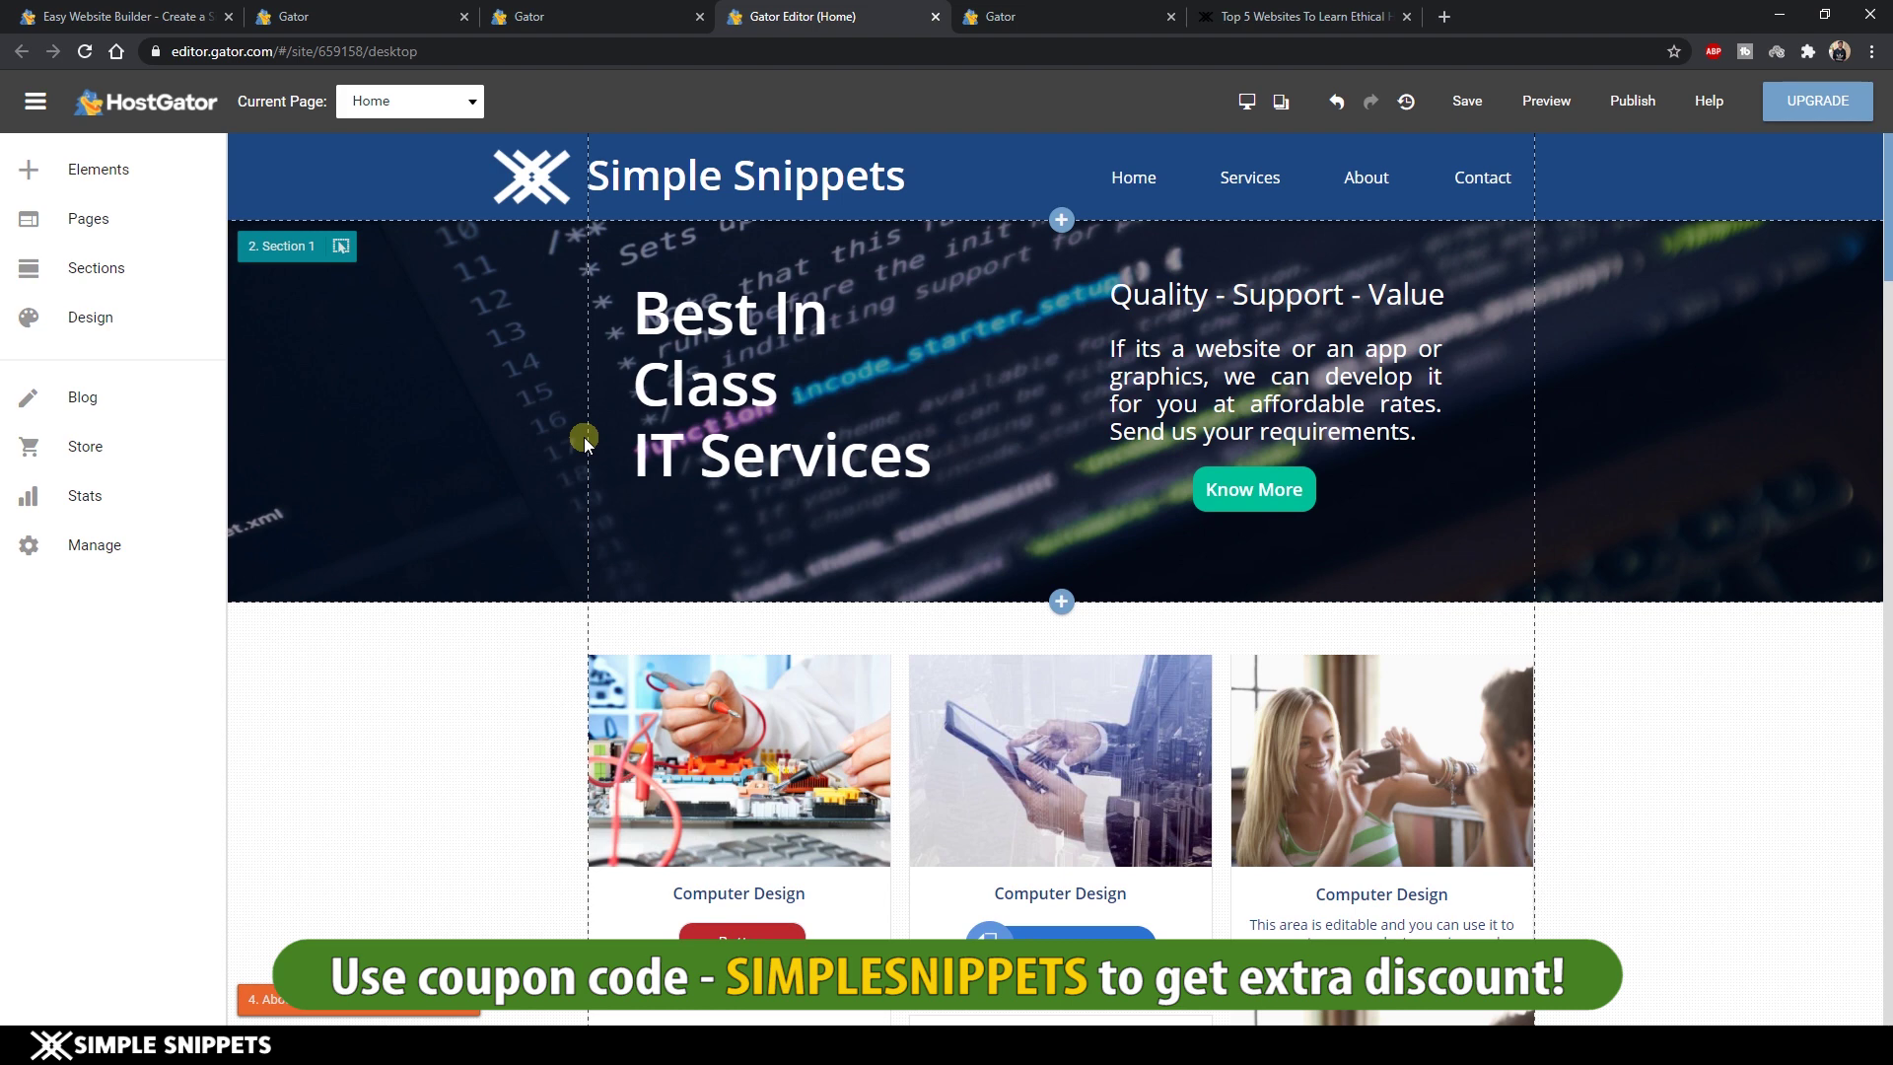
{"action": "left_click", "coordinate": [368, 10]}
{"action": "left_click", "coordinate": [108, 11]}
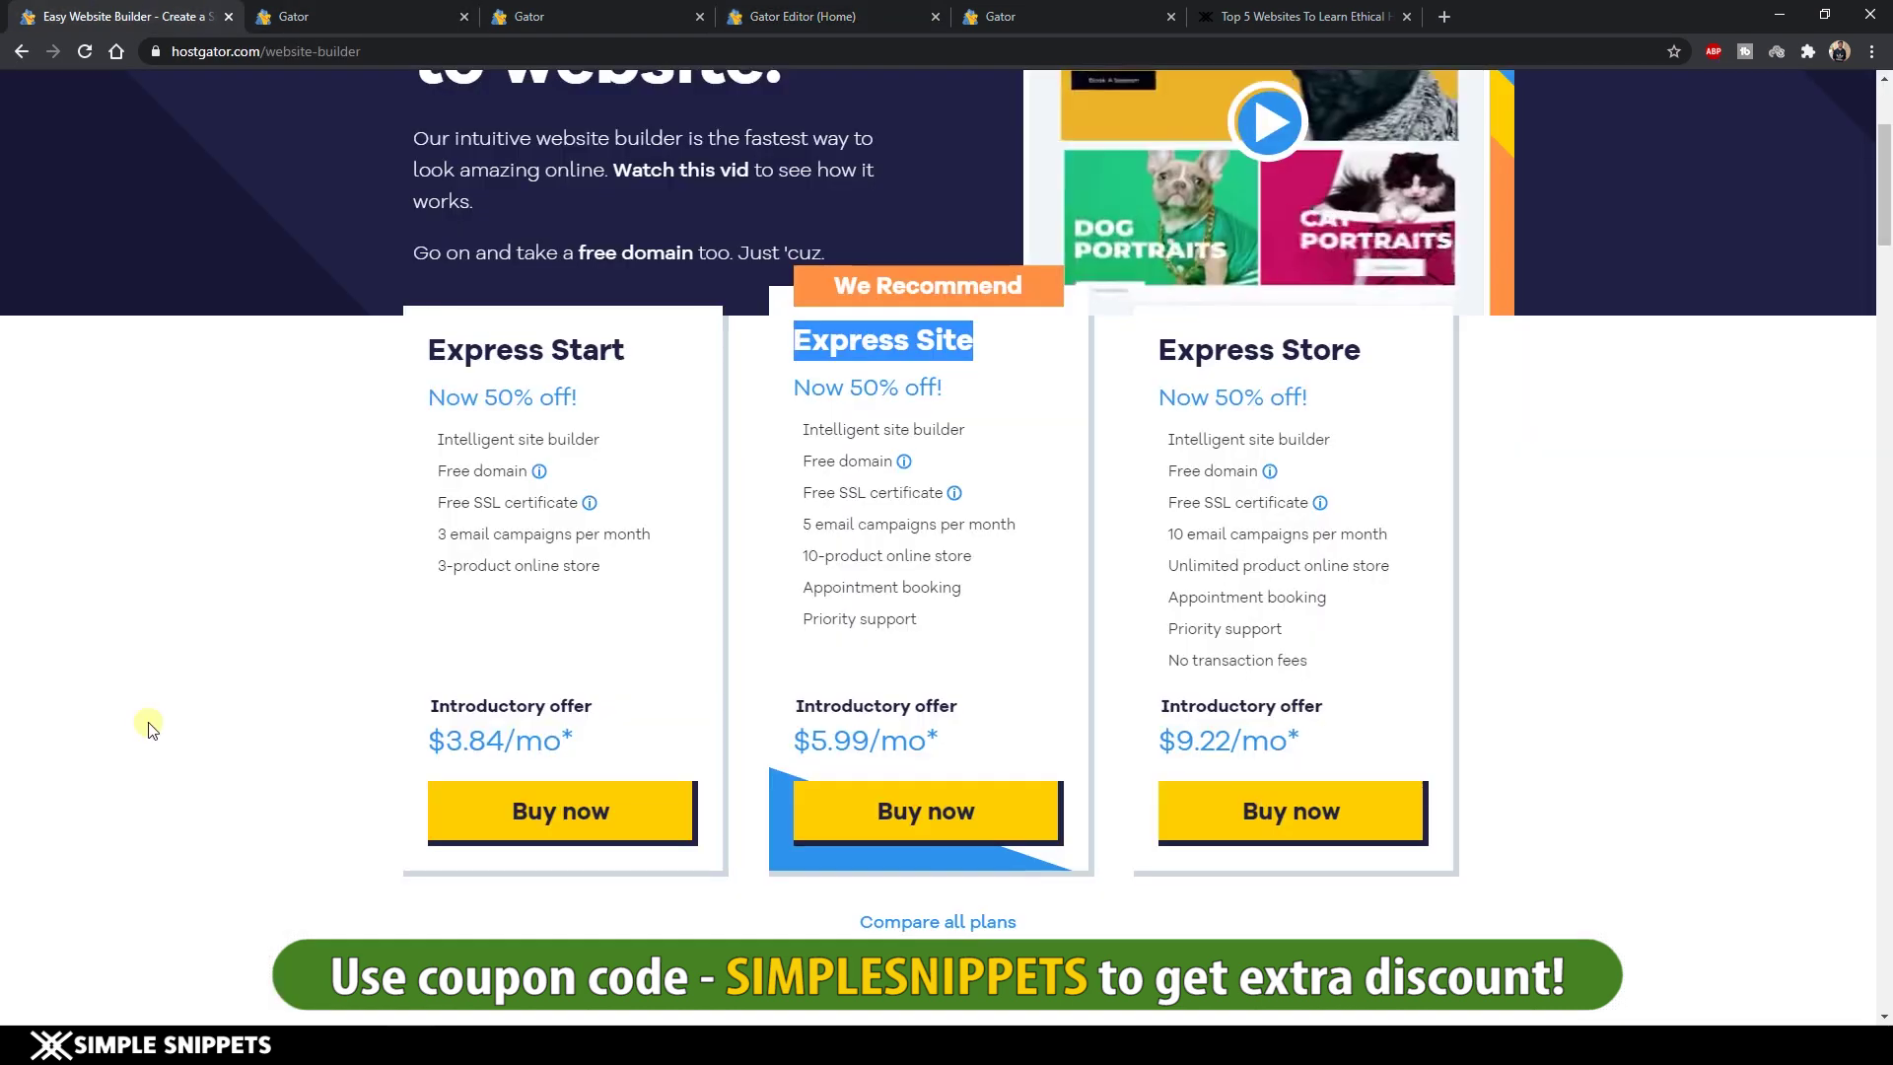